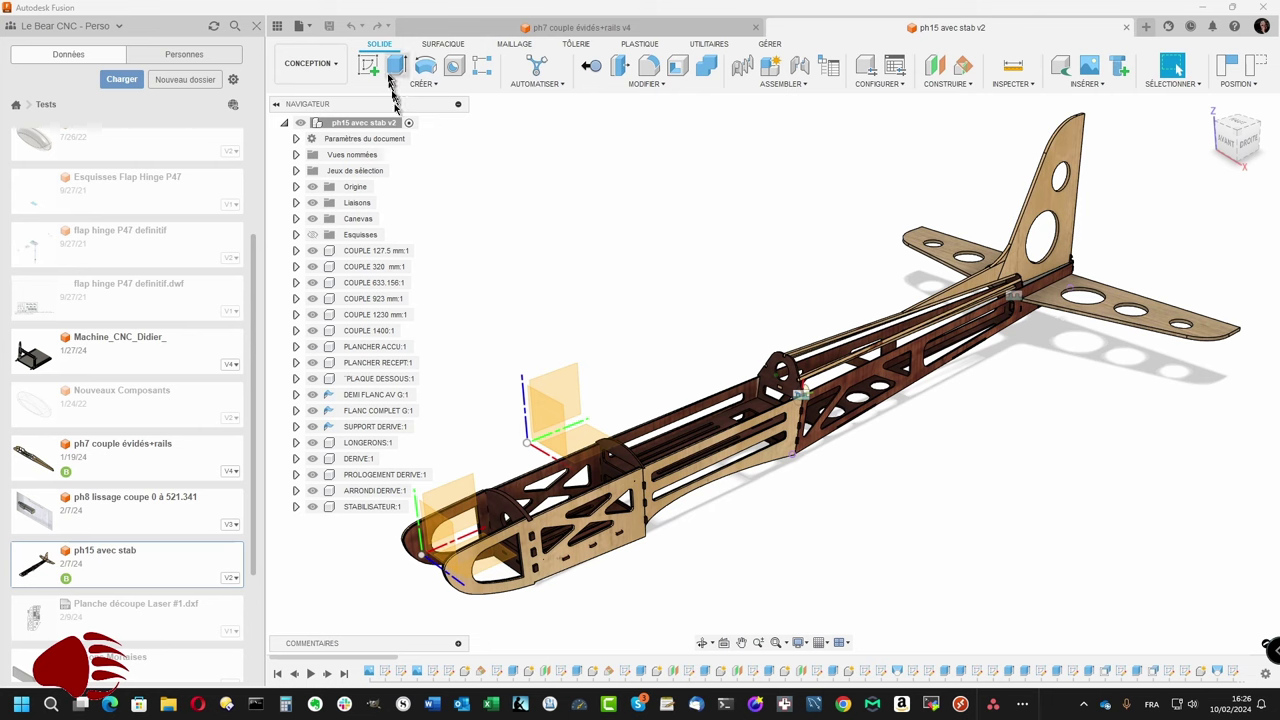
Step: Save As, appending ' - Préparation Découpe Laser' to the name in the Tests folder
{"action": "left_click", "coordinate": [300, 26]}
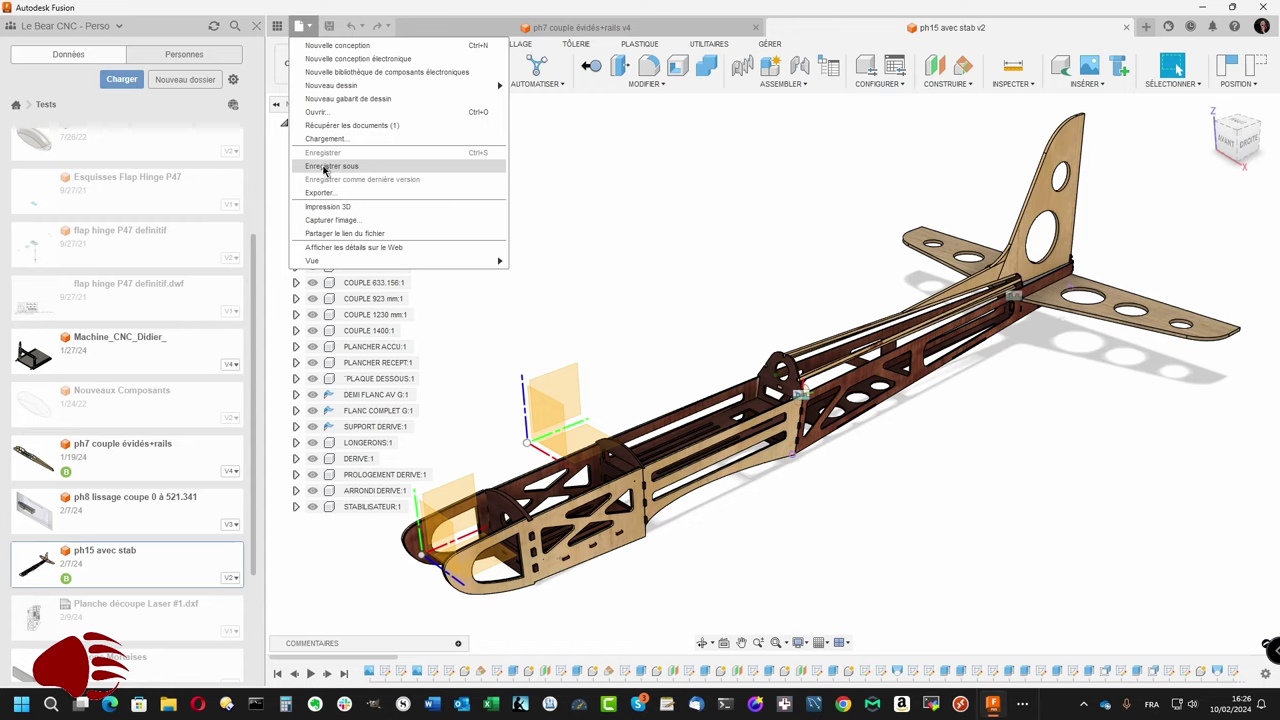
{"action": "left_click", "coordinate": [324, 167]}
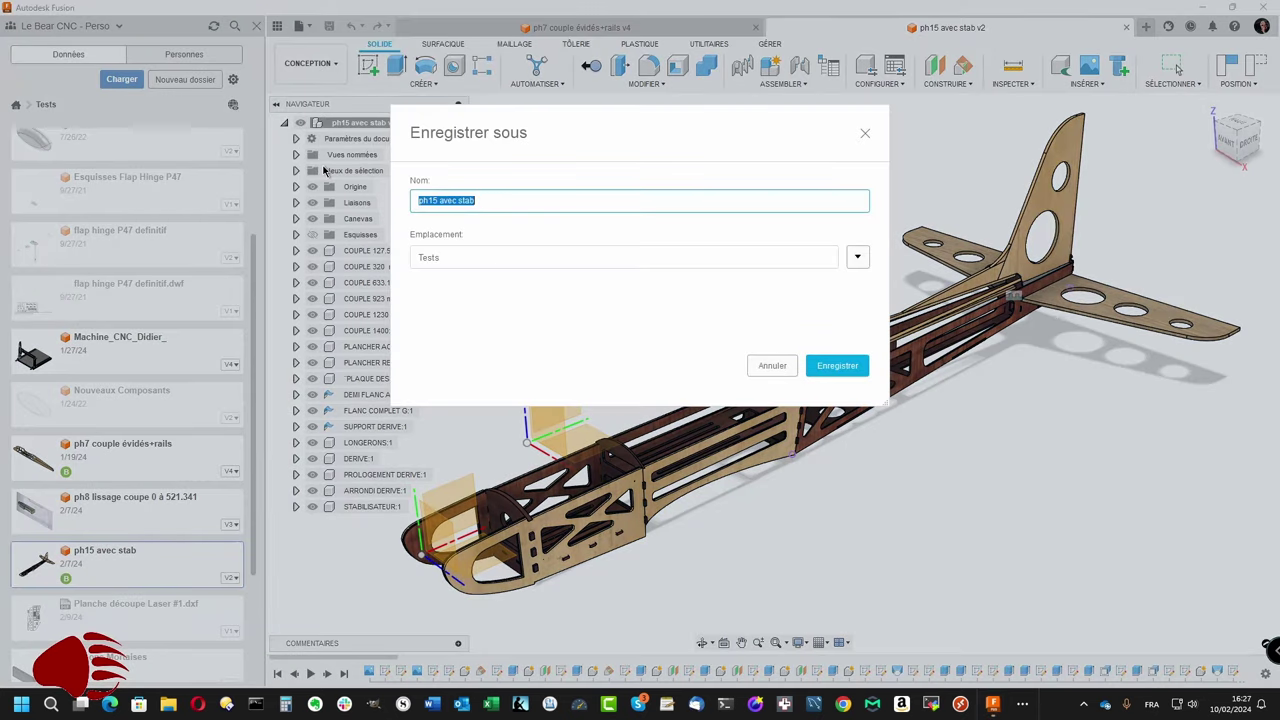
{"action": "key", "text": "End"}
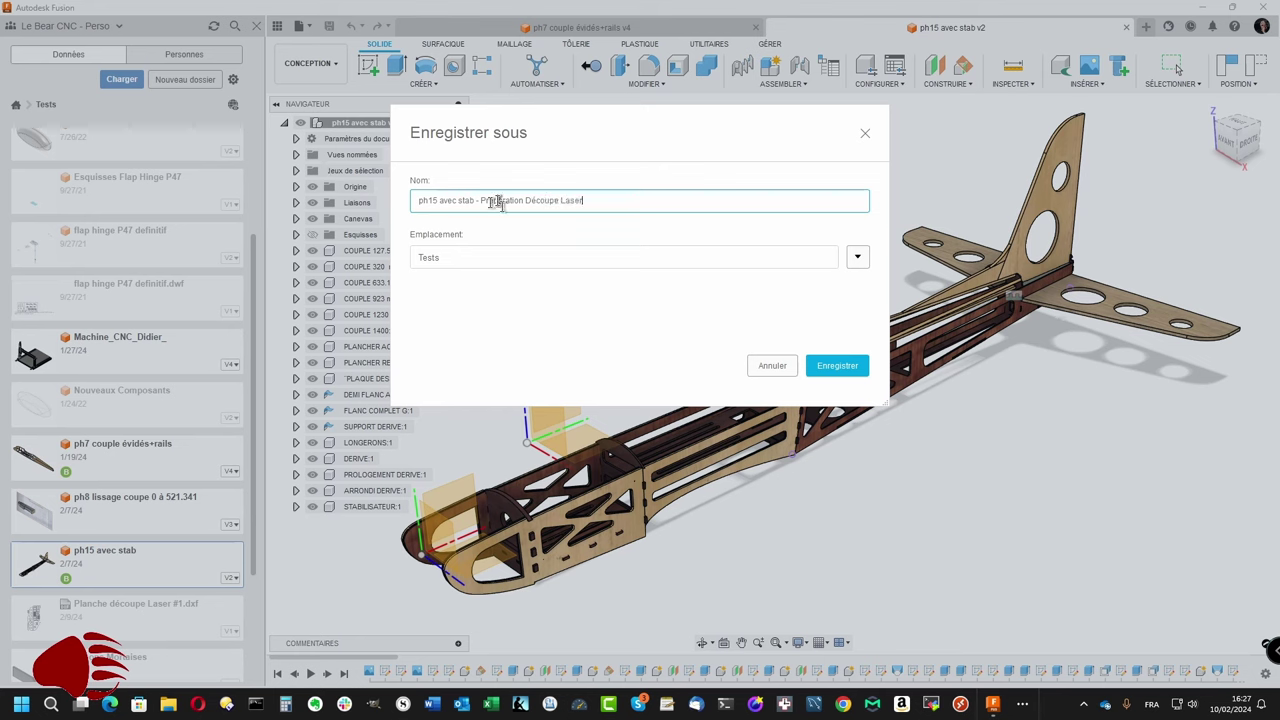
{"action": "left_click", "coordinate": [828, 366]}
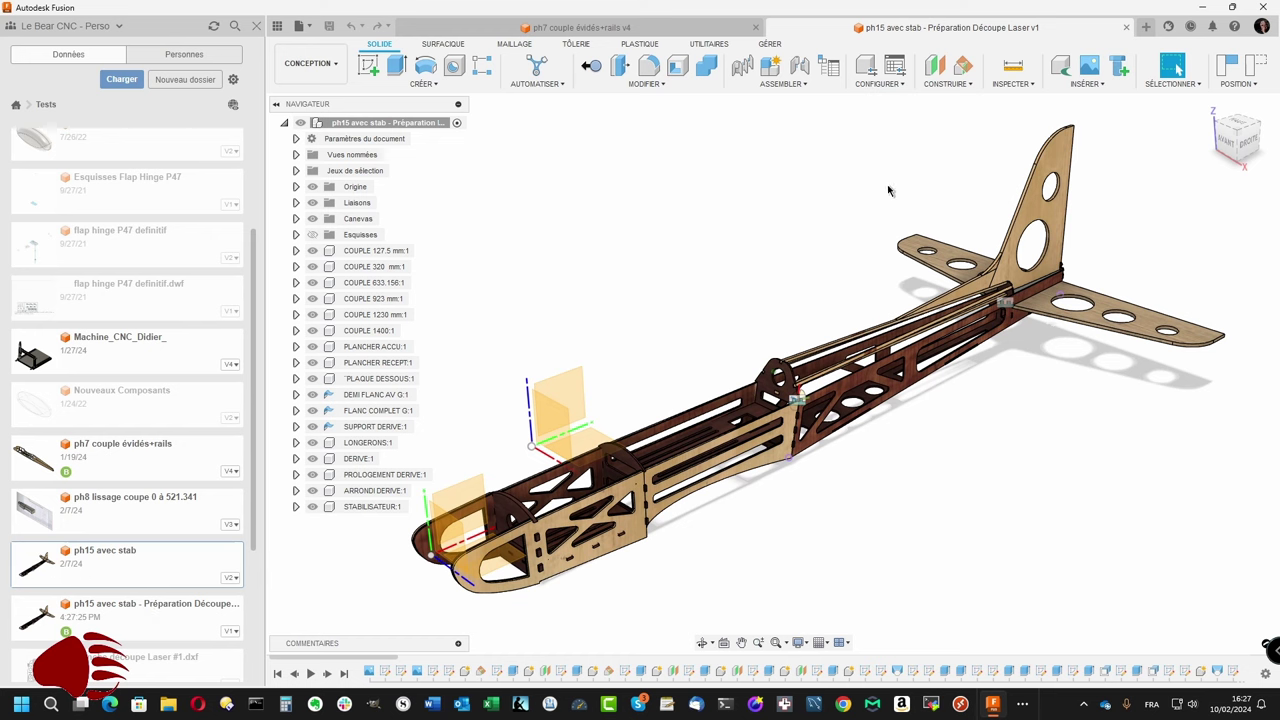
Step: Hide the Data panel, start a sketch on the XY plane, and restore component positions
{"action": "left_click", "coordinate": [257, 27]}
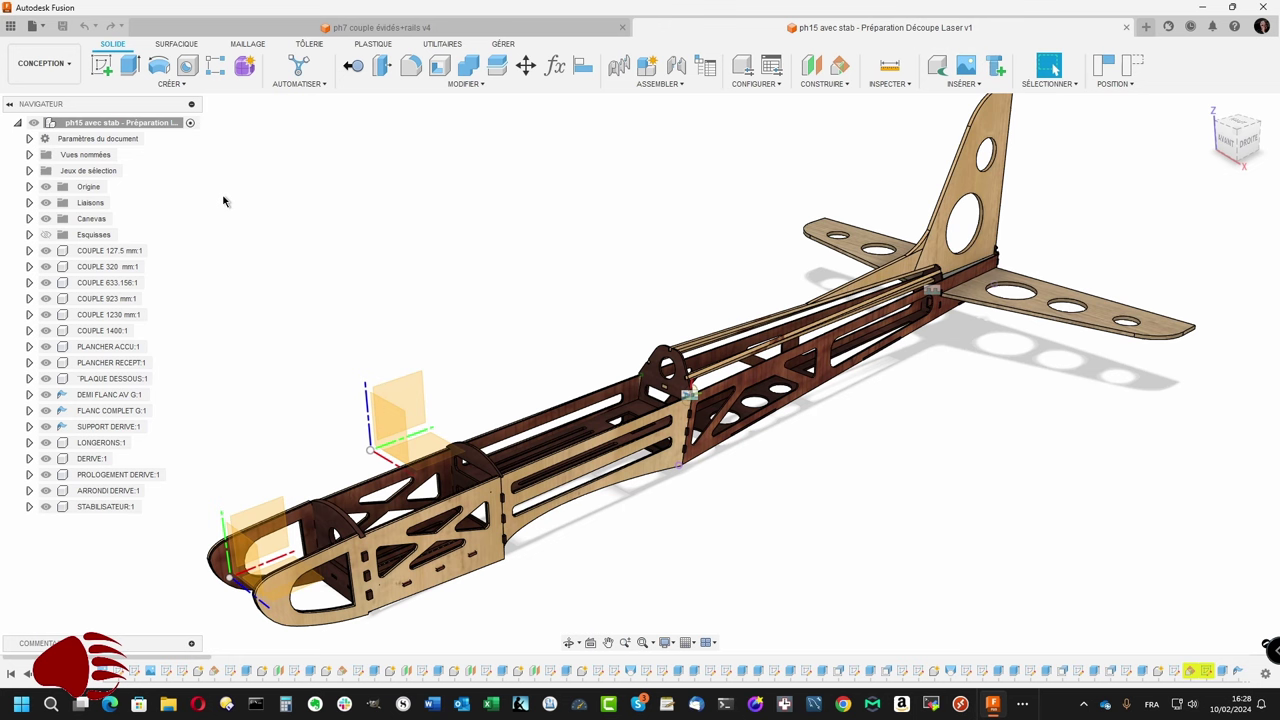
{"action": "mouse_move", "coordinate": [224, 201]}
{"action": "middle_mouse_down", "text": "shift"}
{"action": "mouse_move", "coordinate": [240, 262]}
{"action": "mouse_move", "coordinate": [528, 238]}
{"action": "middle_mouse_up", "text": "shift"}
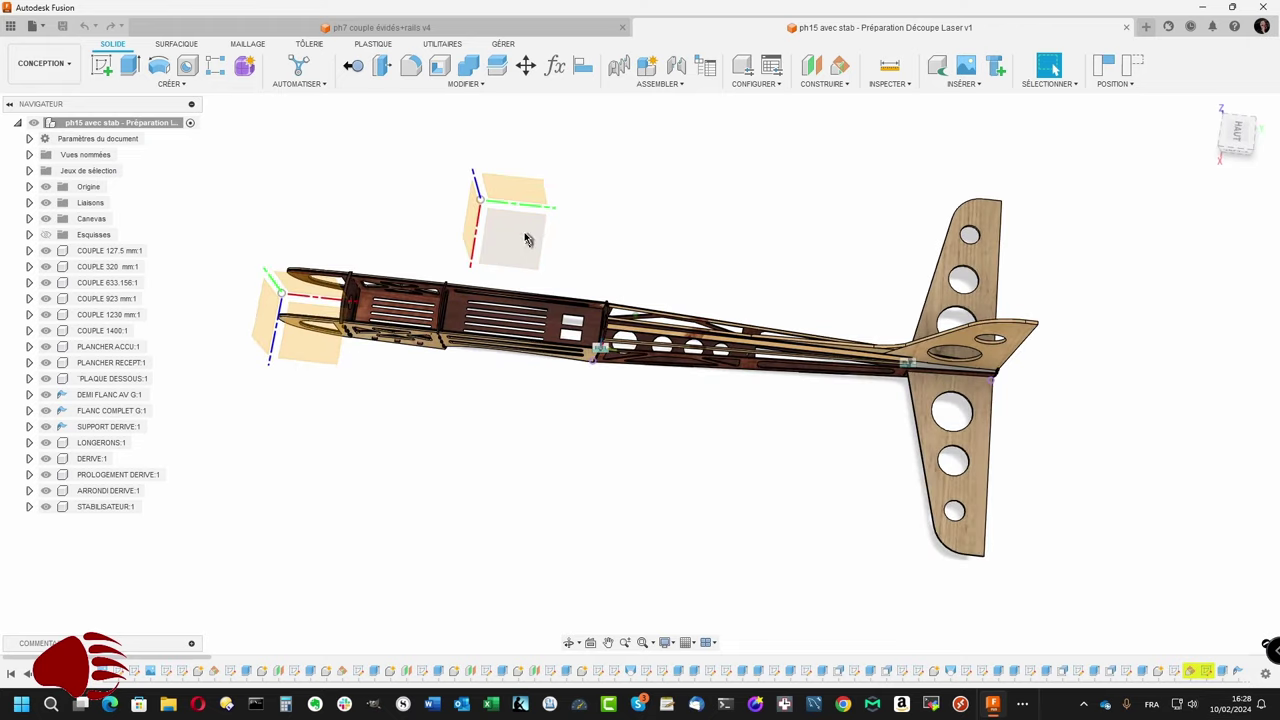
{"action": "middle_click_drag", "start_coordinate": [518, 241], "coordinate": [501, 192], "text": "shift"}
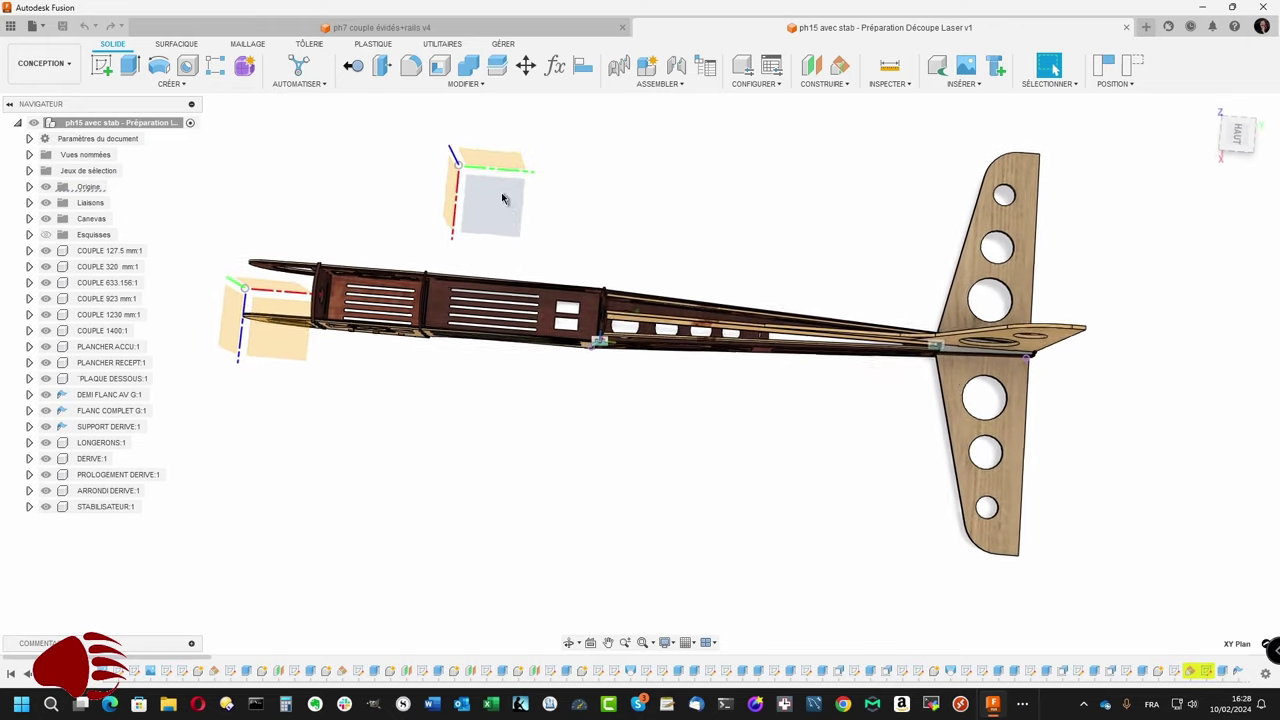
{"action": "left_click", "coordinate": [500, 200]}
{"action": "left_click", "coordinate": [103, 66]}
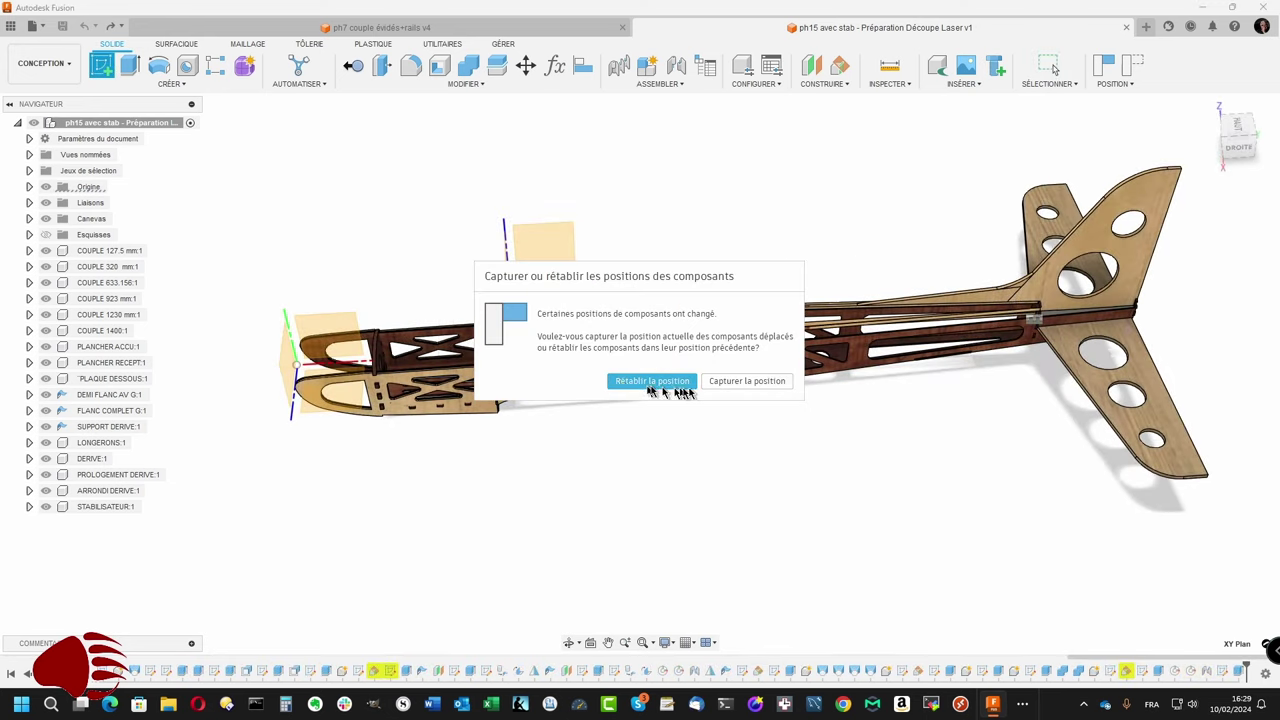
{"action": "left_click", "coordinate": [724, 384]}
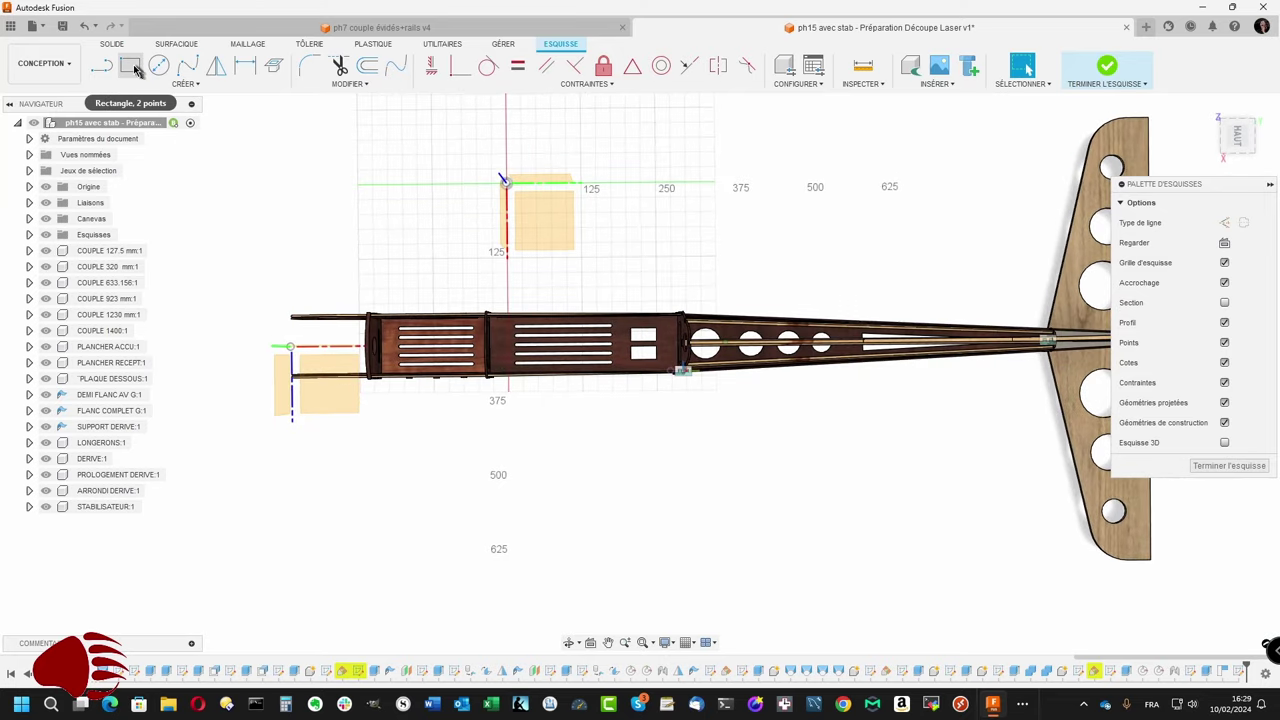
Step: Draw a two-point rectangle below the fuselage
{"action": "left_click", "coordinate": [131, 66]}
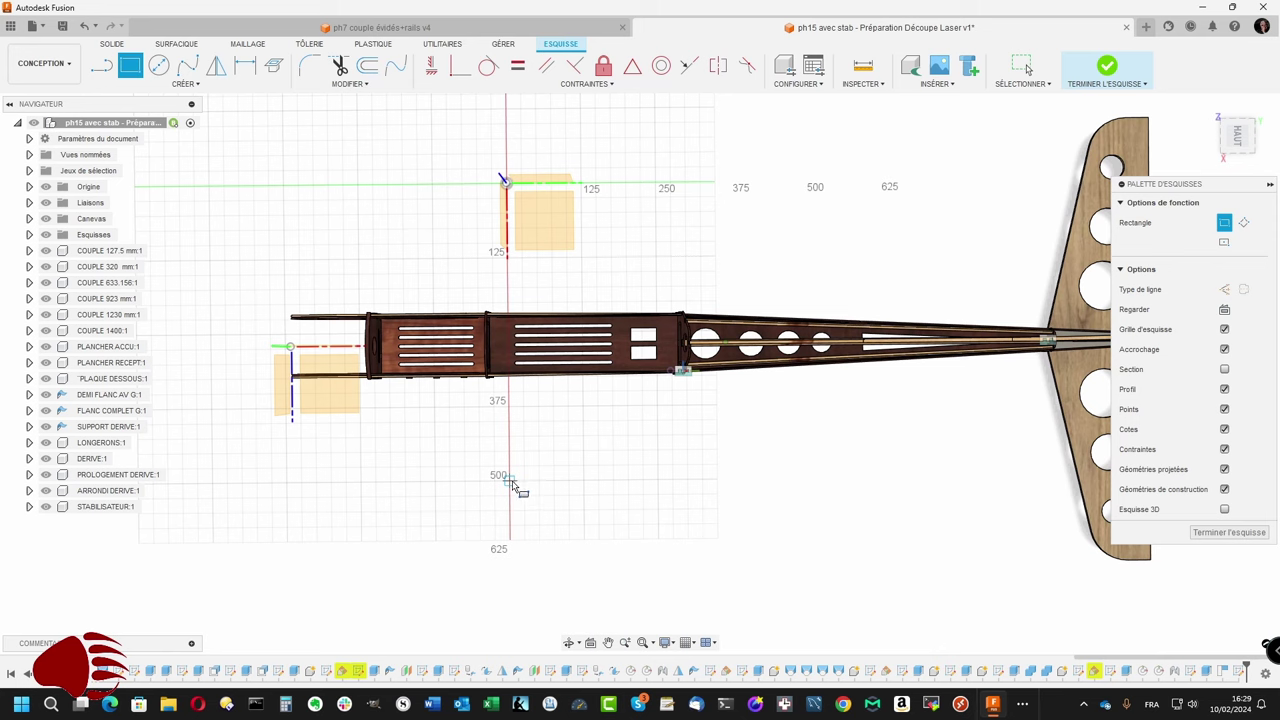
{"action": "left_click", "coordinate": [509, 479]}
{"action": "scroll", "coordinate": [980, 510], "scroll_direction": "down", "scroll_amount": 1}
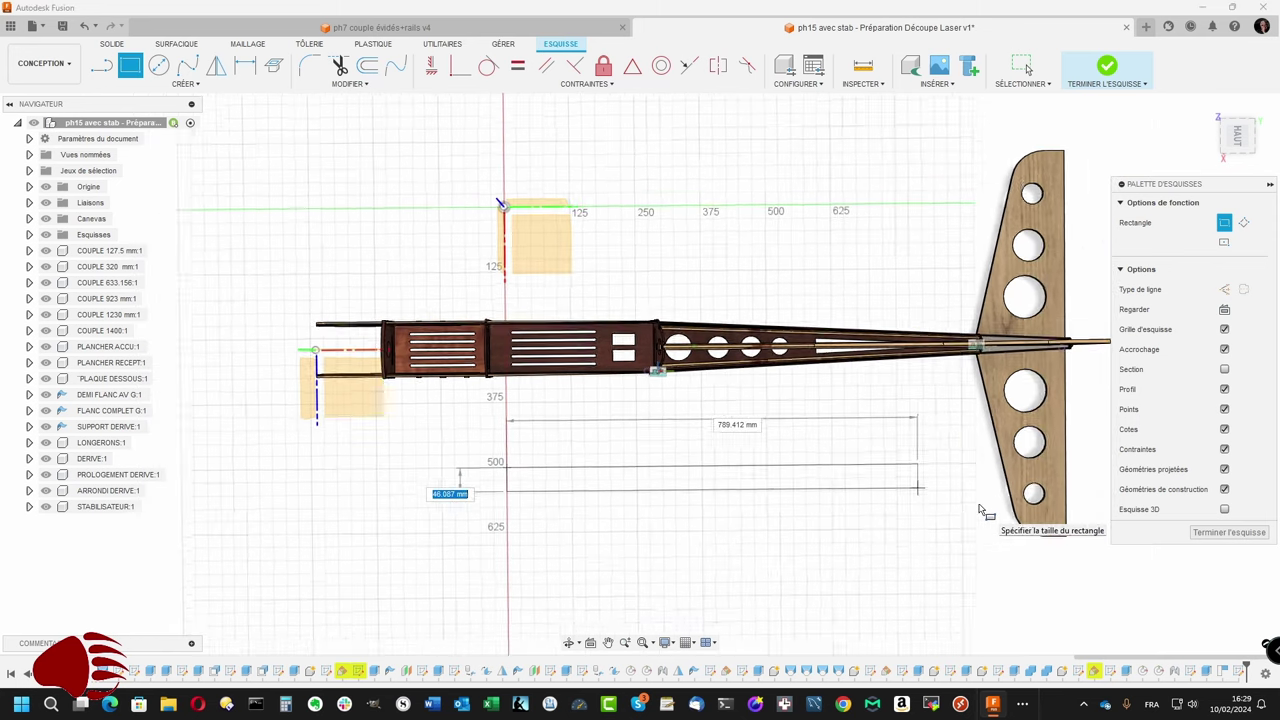
{"action": "scroll", "coordinate": [980, 510], "scroll_direction": "down", "scroll_amount": 1}
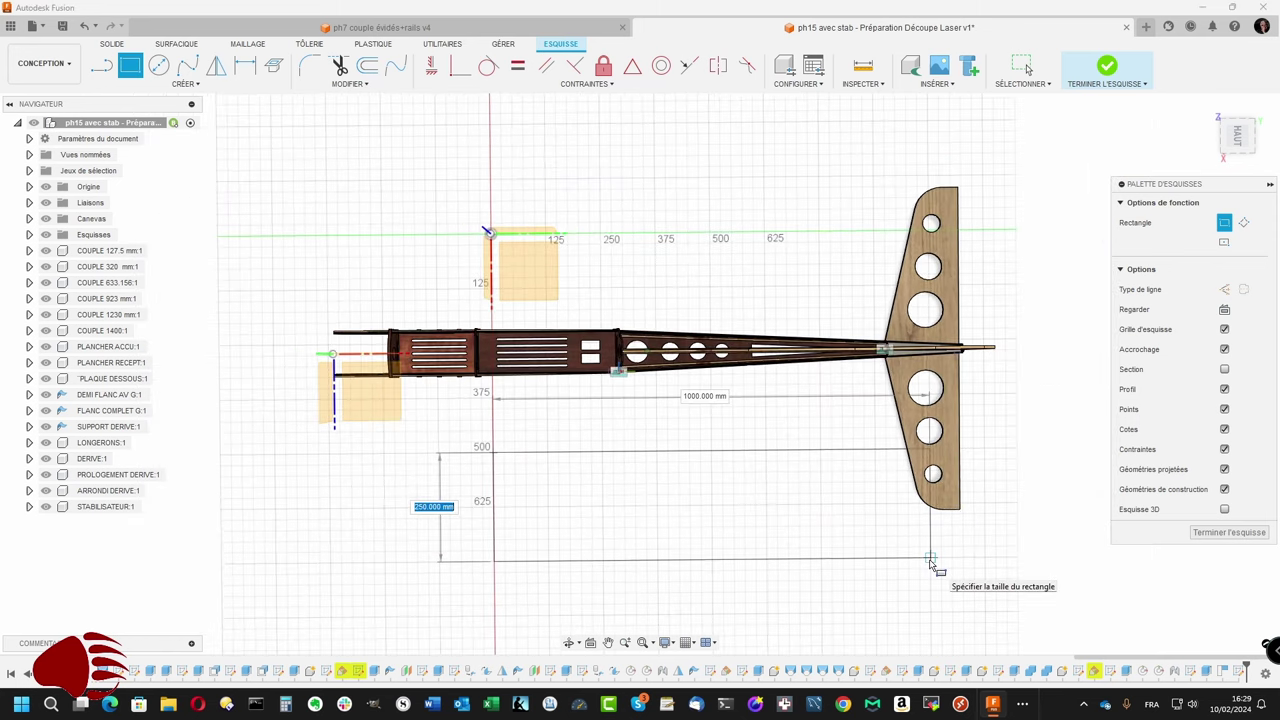
{"action": "left_click", "coordinate": [940, 581]}
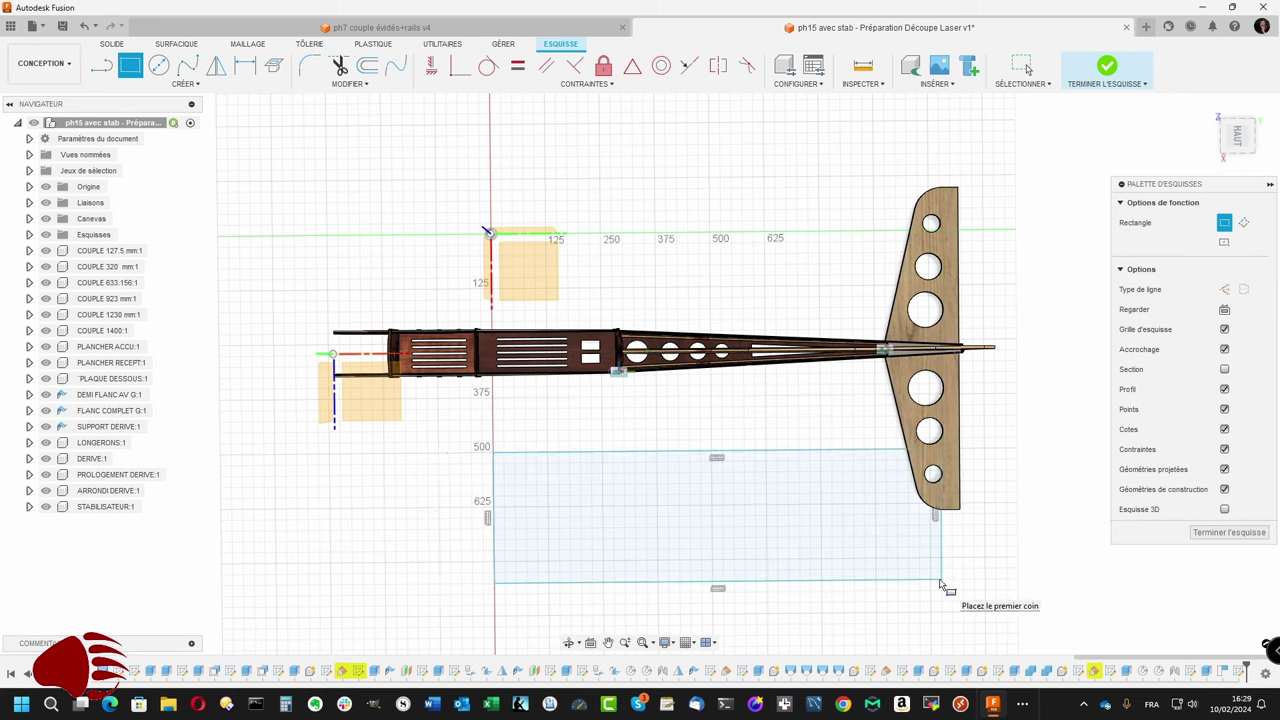
{"action": "key", "text": "Escape"}
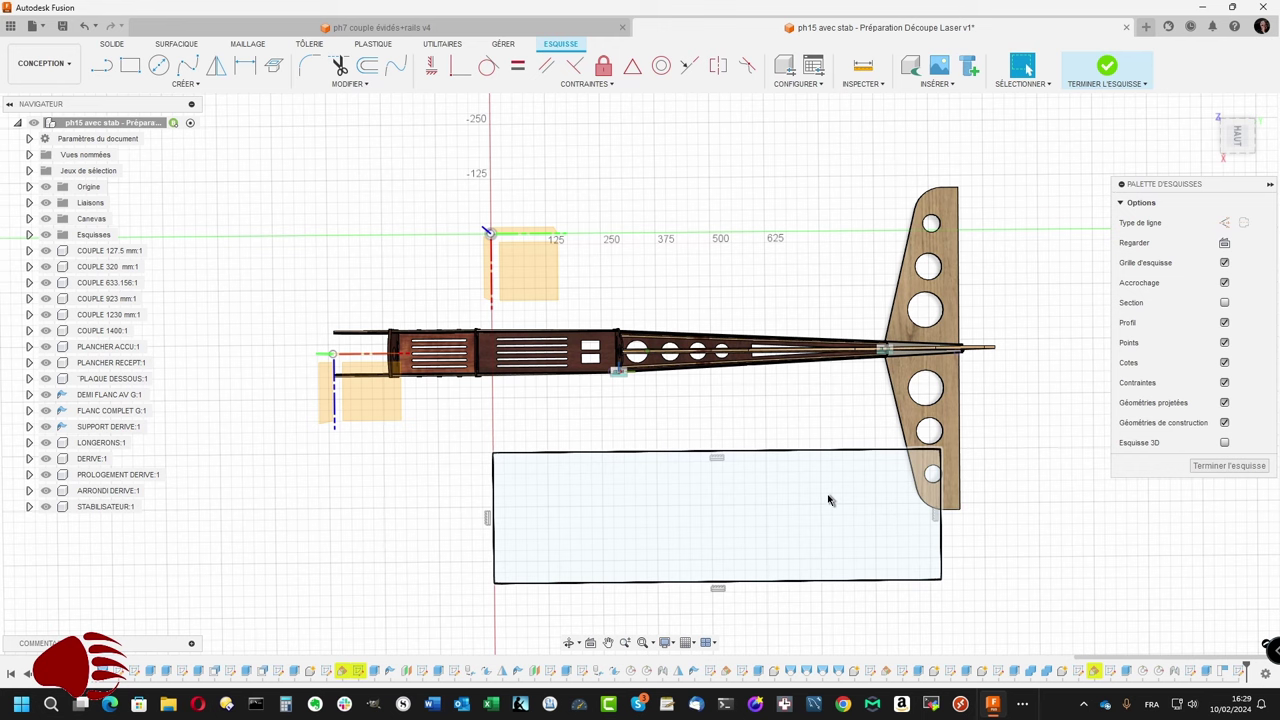
Step: Dimension the rectangle to 800 mm wide and 400 mm high, then finish the sketch
{"action": "key", "text": "d"}
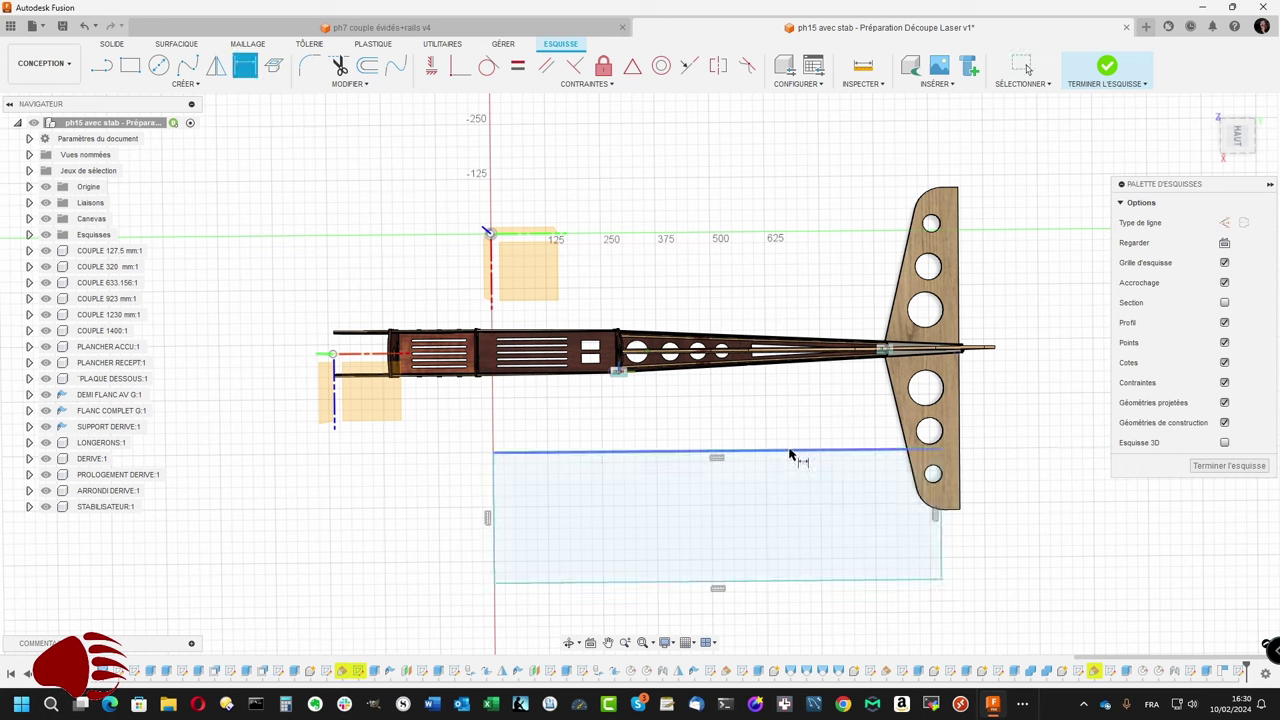
{"action": "left_click", "coordinate": [790, 455]}
{"action": "left_click", "coordinate": [784, 426]}
{"action": "type", "text": "800"}
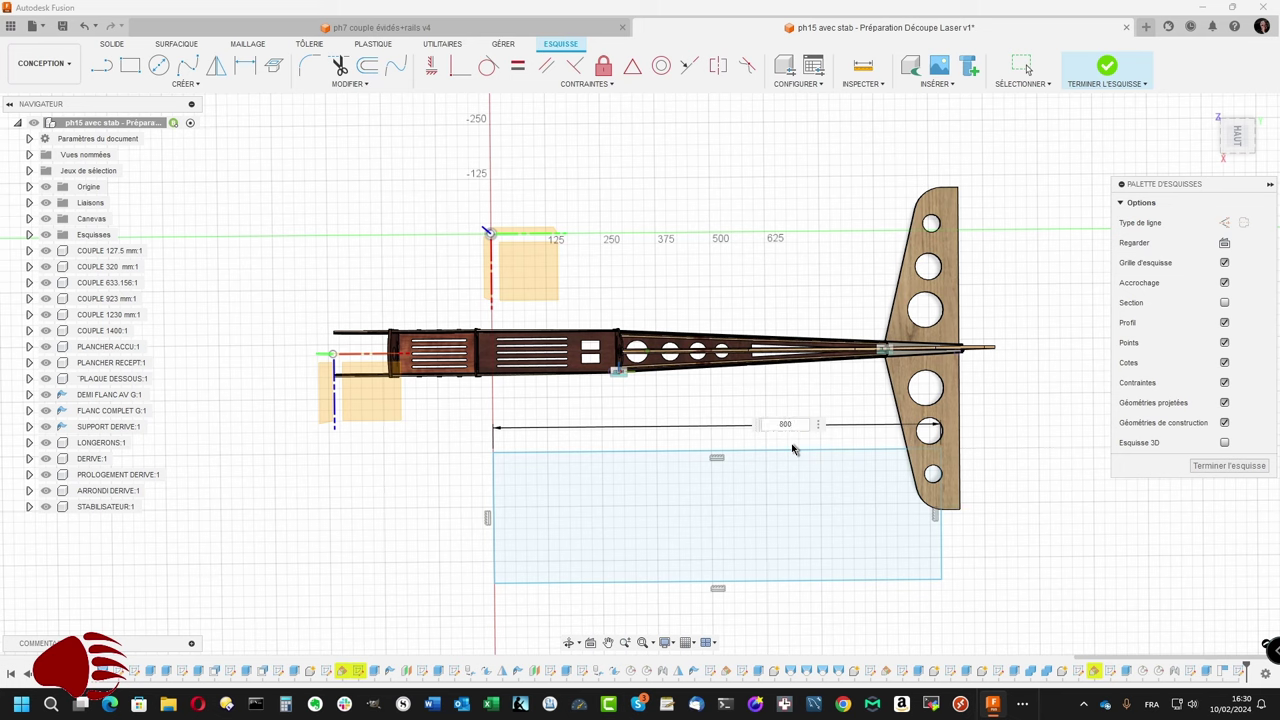
{"action": "key", "text": "Return"}
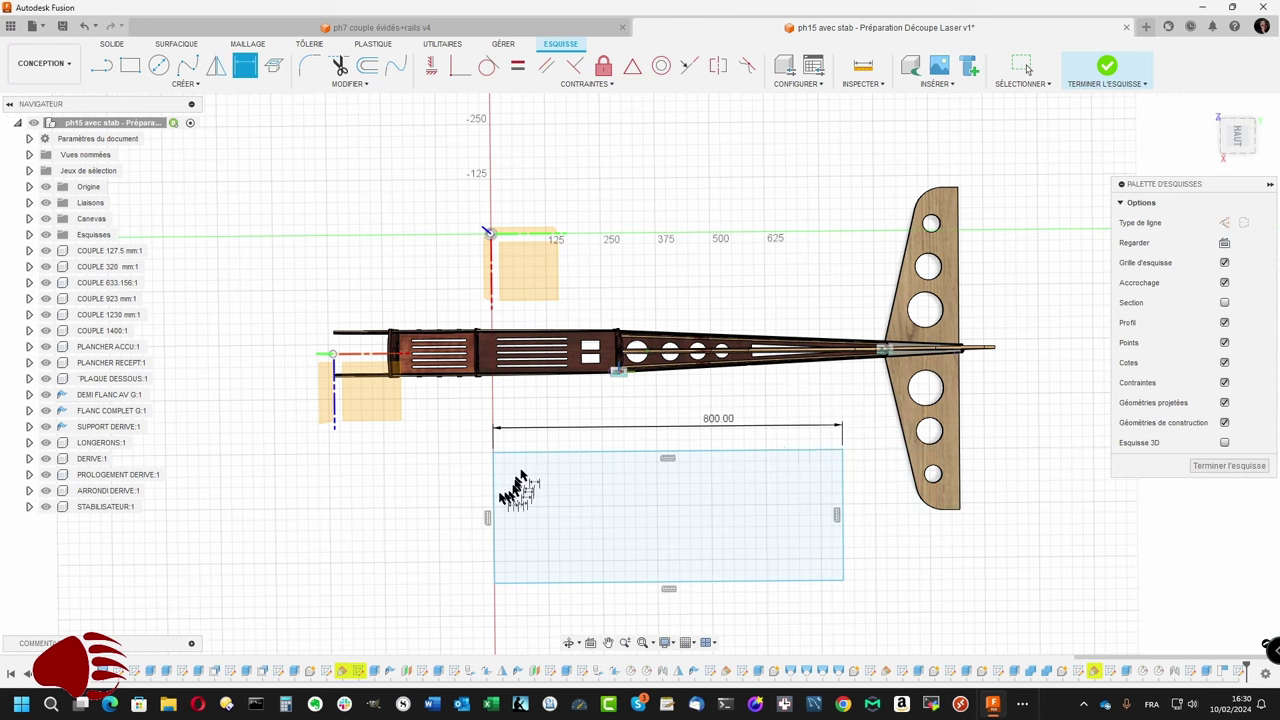
{"action": "left_click", "coordinate": [495, 500]}
{"action": "left_click", "coordinate": [450, 494]}
{"action": "type", "text": "400"}
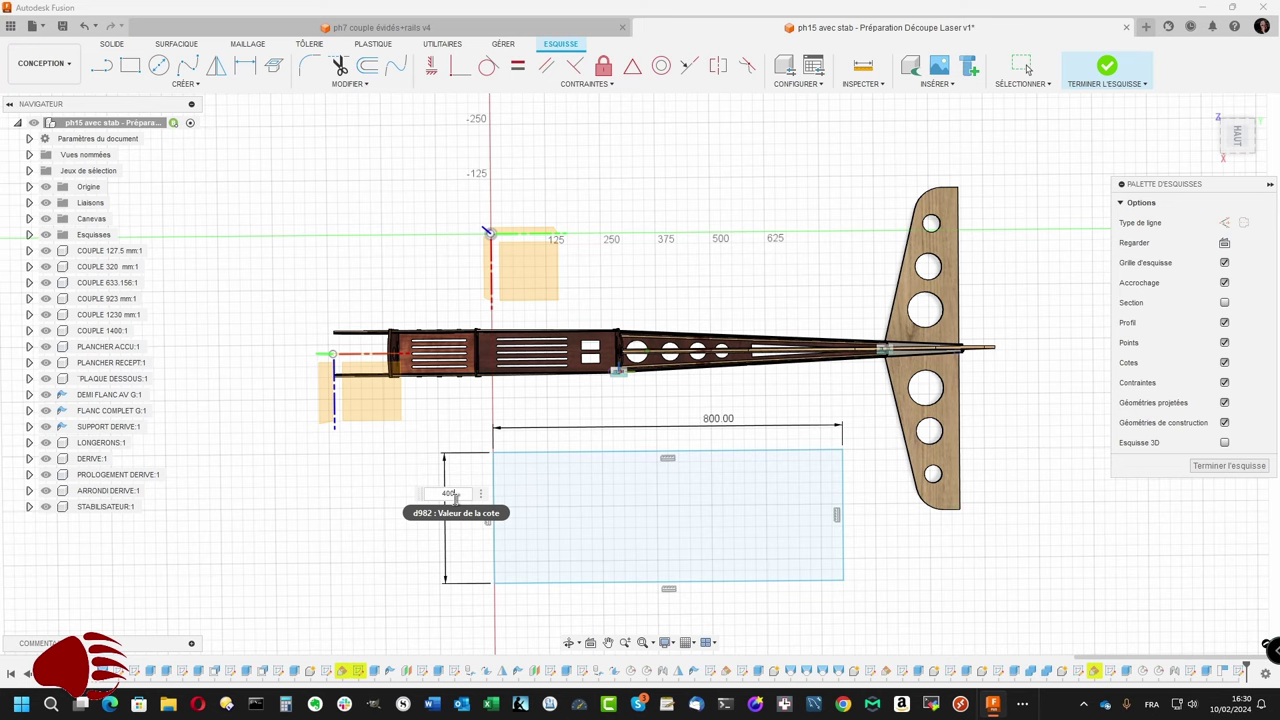
{"action": "key", "text": "Return"}
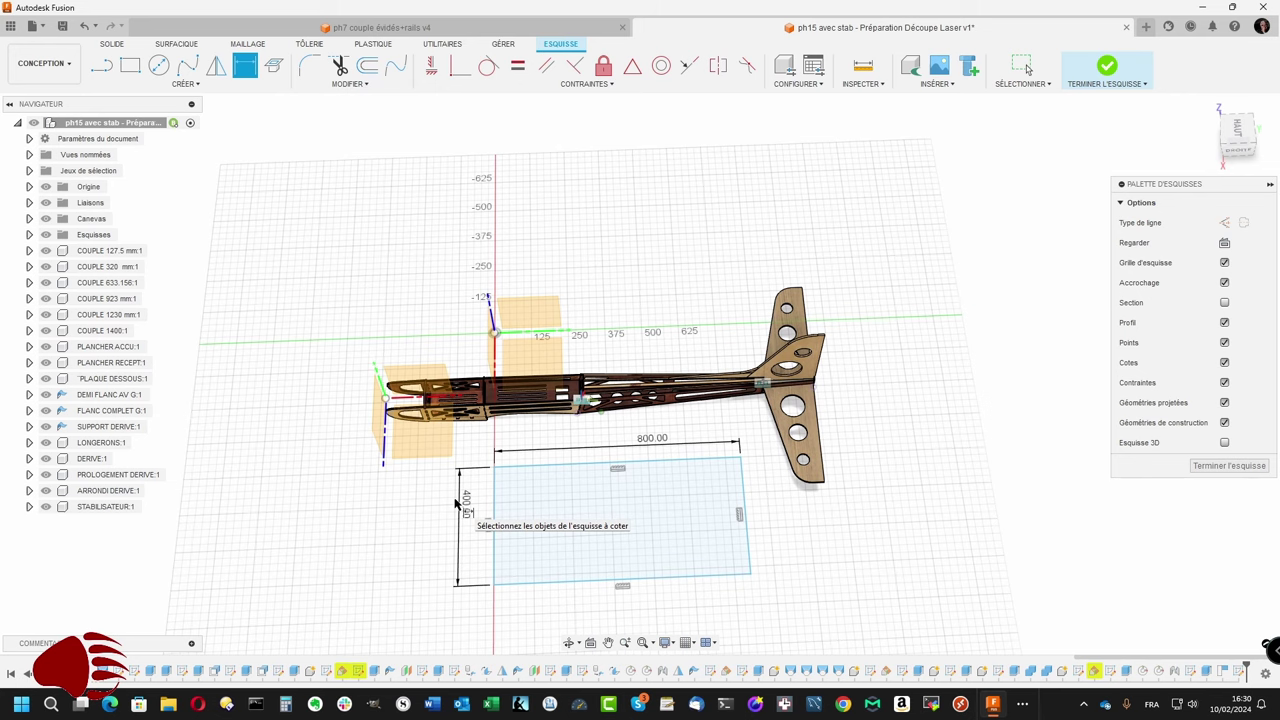
{"action": "key", "text": "Escape"}
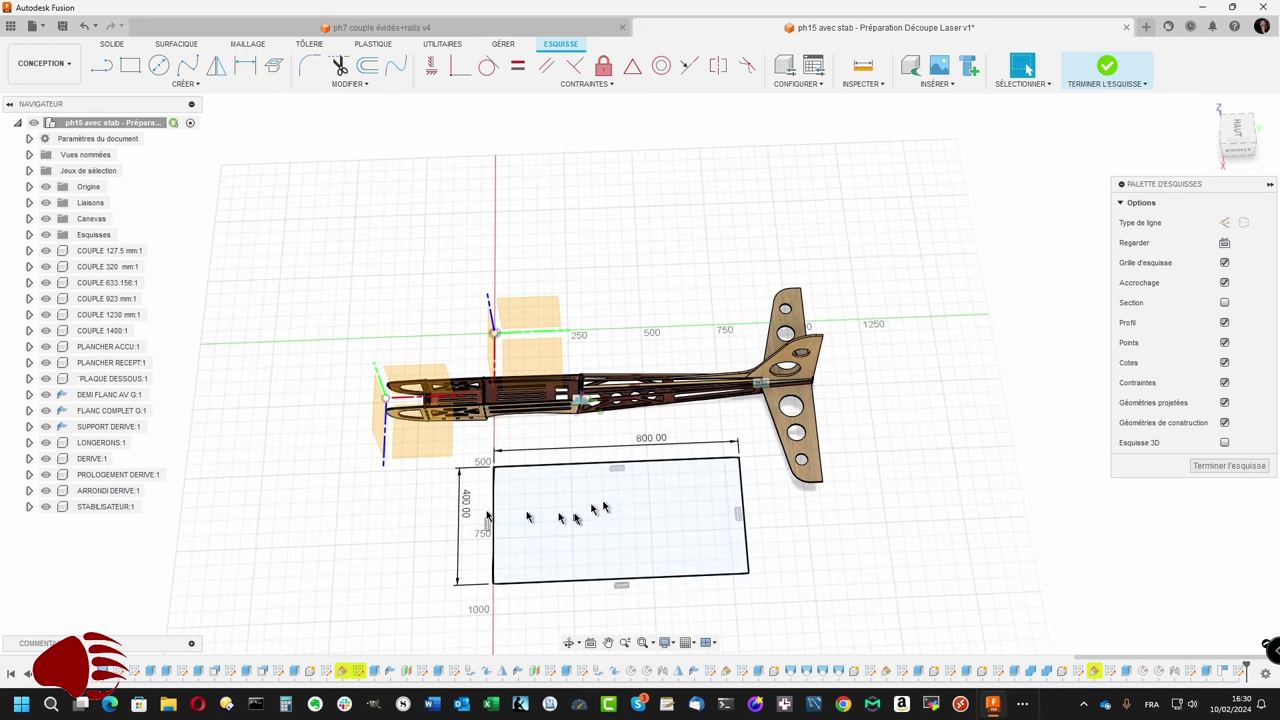
{"action": "left_click", "coordinate": [1230, 466]}
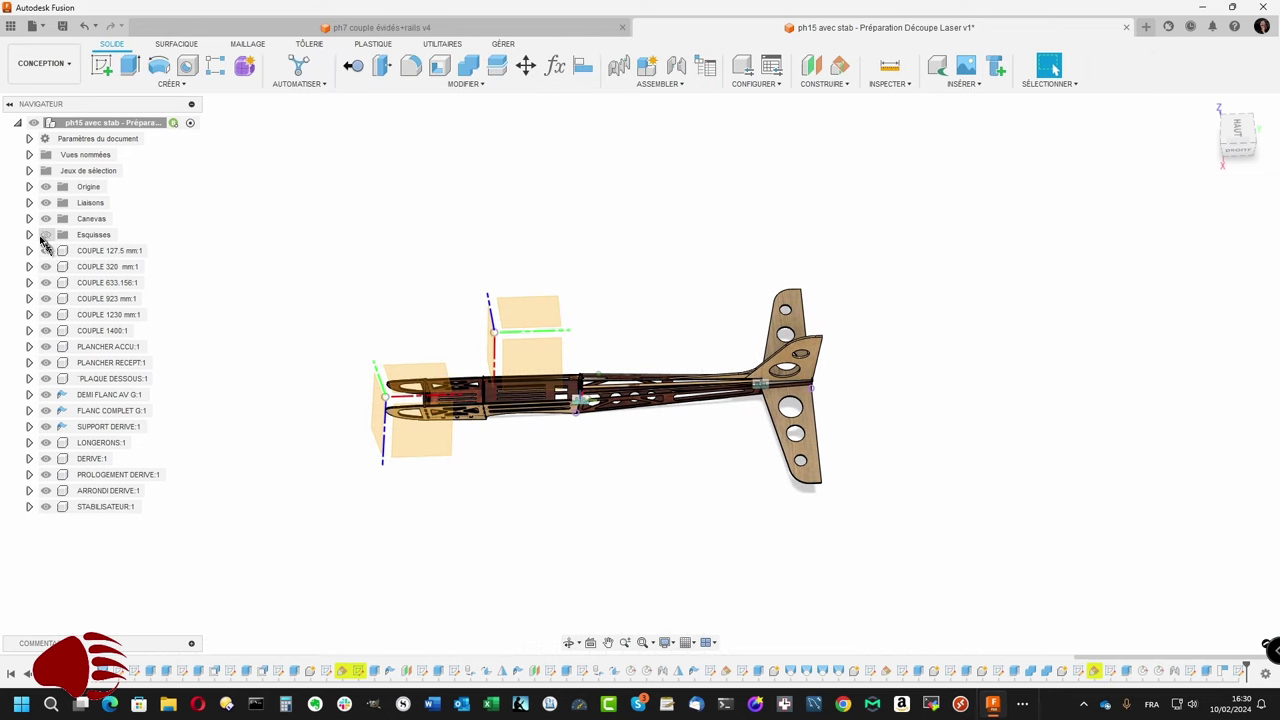
Step: Show and expand the Esquisses folder, then launch Réorganiser with Forme réelle 2D
{"action": "left_click", "coordinate": [45, 236]}
{"action": "left_click", "coordinate": [30, 235]}
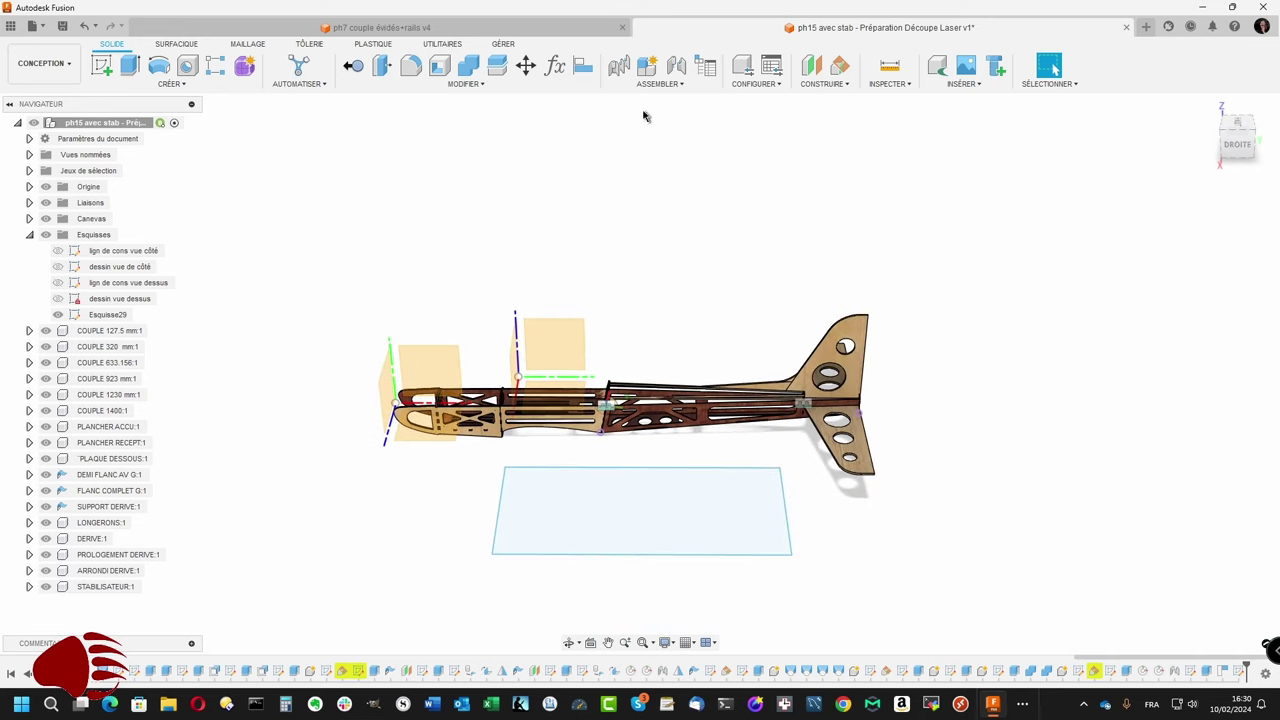
{"action": "left_click", "coordinate": [486, 85]}
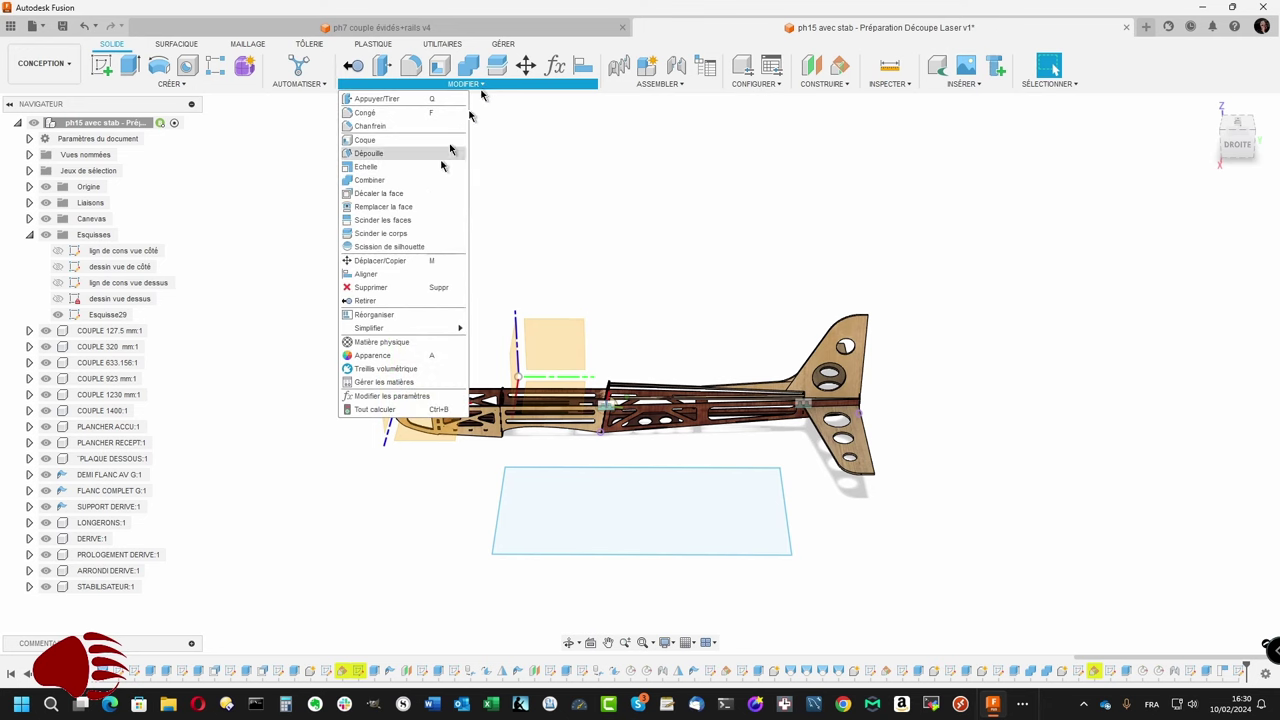
{"action": "left_click", "coordinate": [381, 316]}
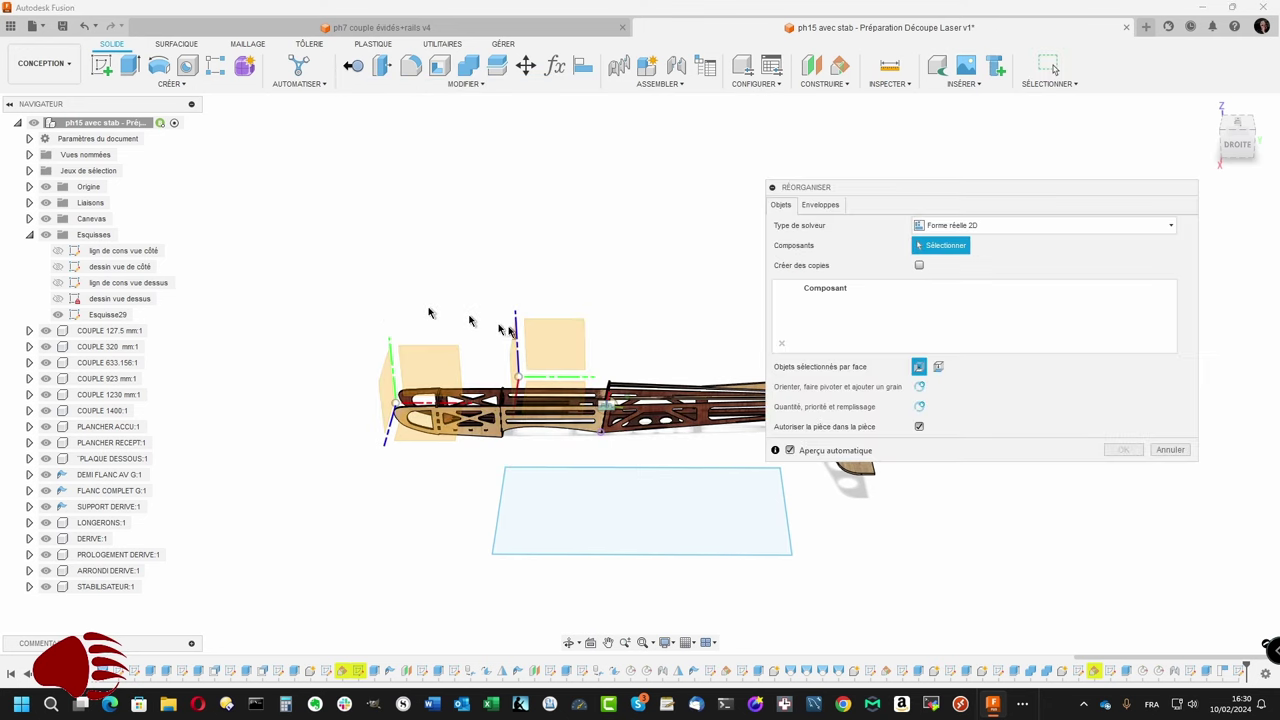
{"action": "left_click_drag", "start_coordinate": [878, 198], "coordinate": [879, 127]}
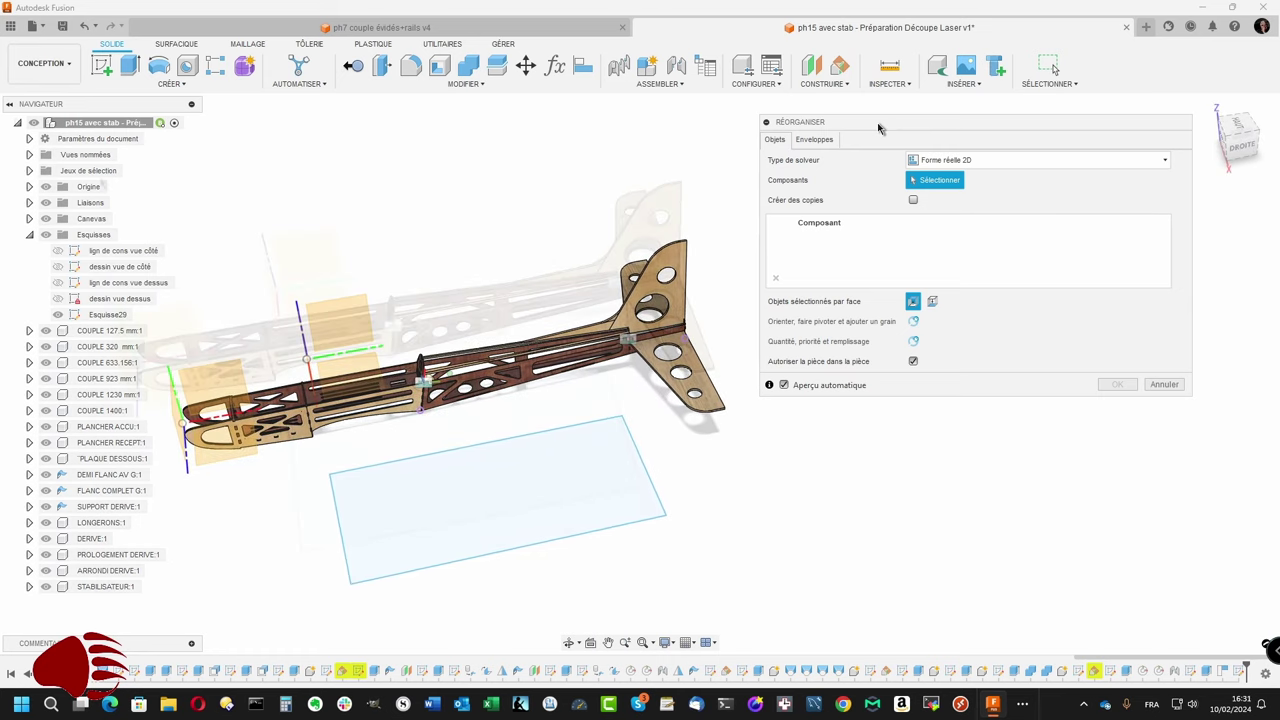
{"action": "left_click", "coordinate": [17, 122]}
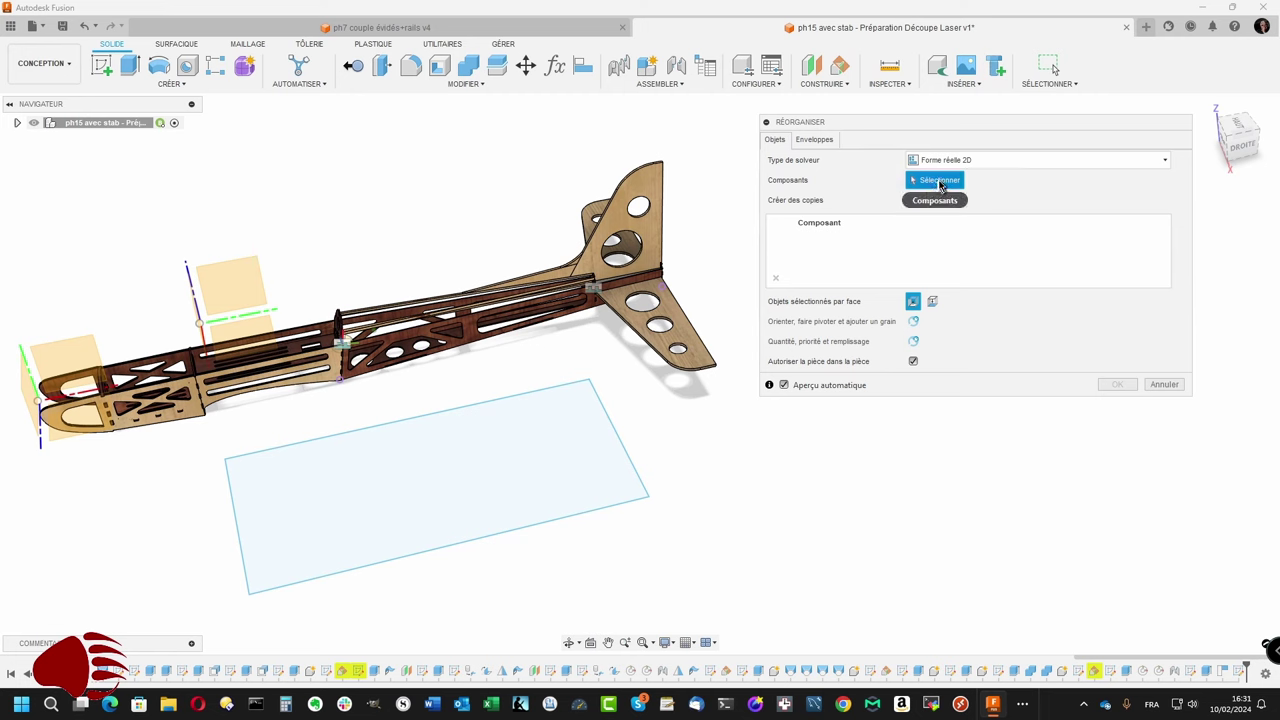
Step: Add DERIVE, PROLOGEMENT DERIVE, the fin fillet and STABILISATEUR to the arrangement
{"action": "left_click", "coordinate": [660, 232]}
{"action": "scroll", "coordinate": [640, 232], "scroll_direction": "up", "scroll_amount": 5}
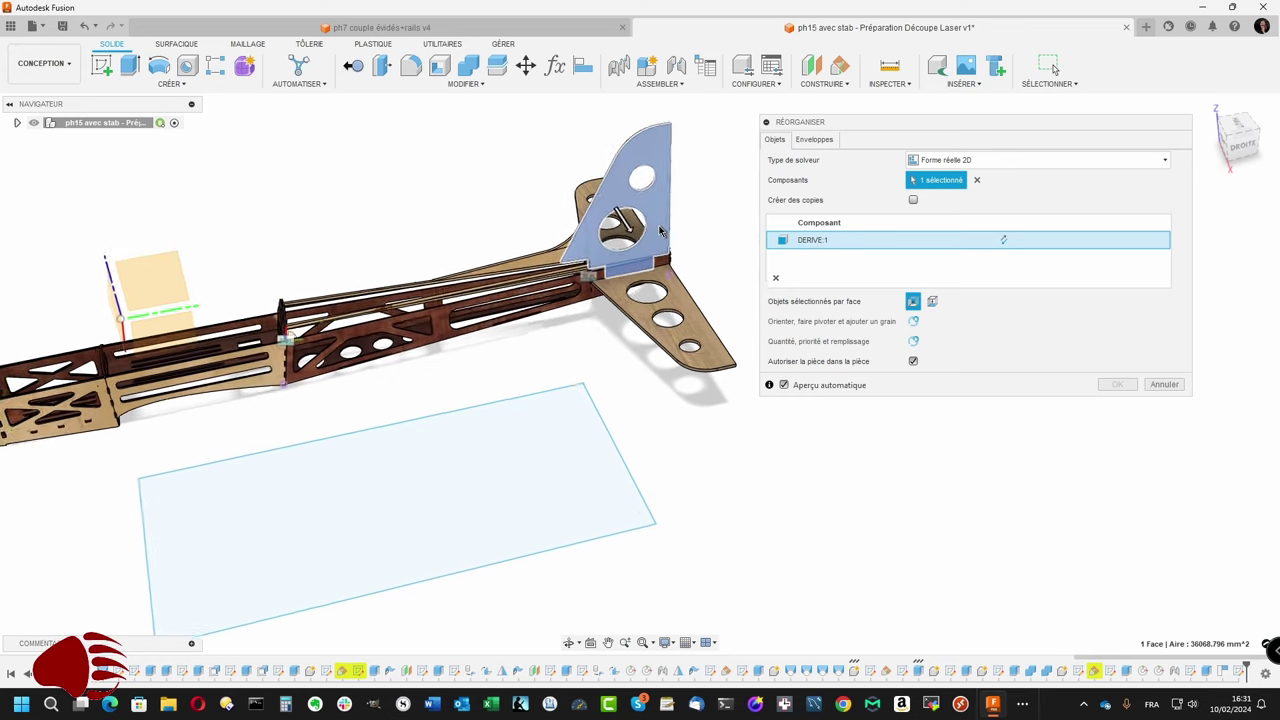
{"action": "left_click", "coordinate": [549, 224]}
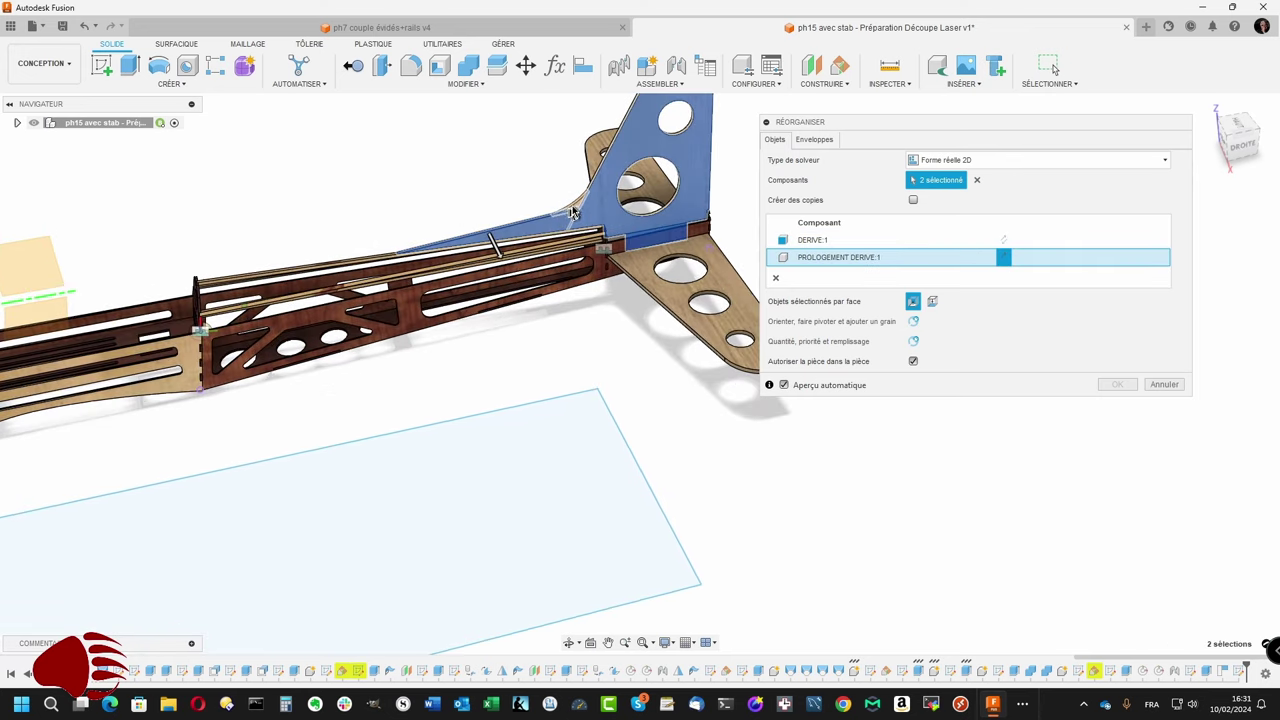
{"action": "left_click", "coordinate": [576, 207]}
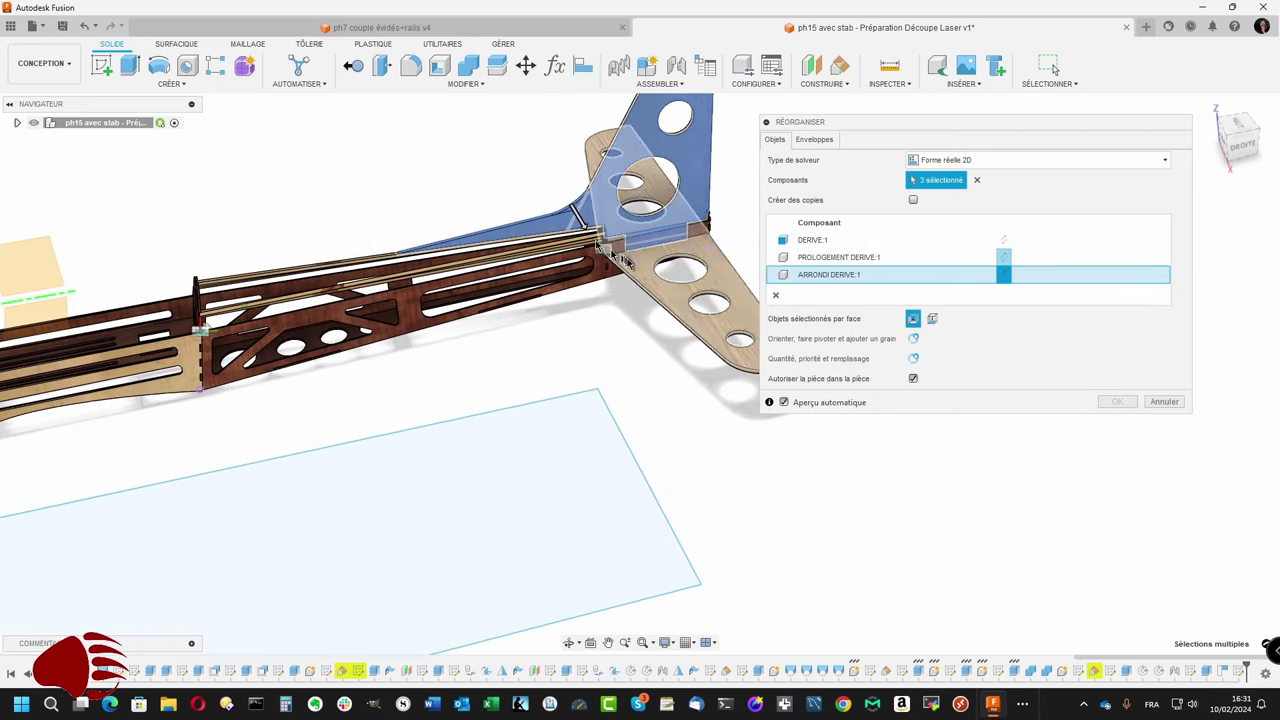
{"action": "left_click", "coordinate": [637, 270]}
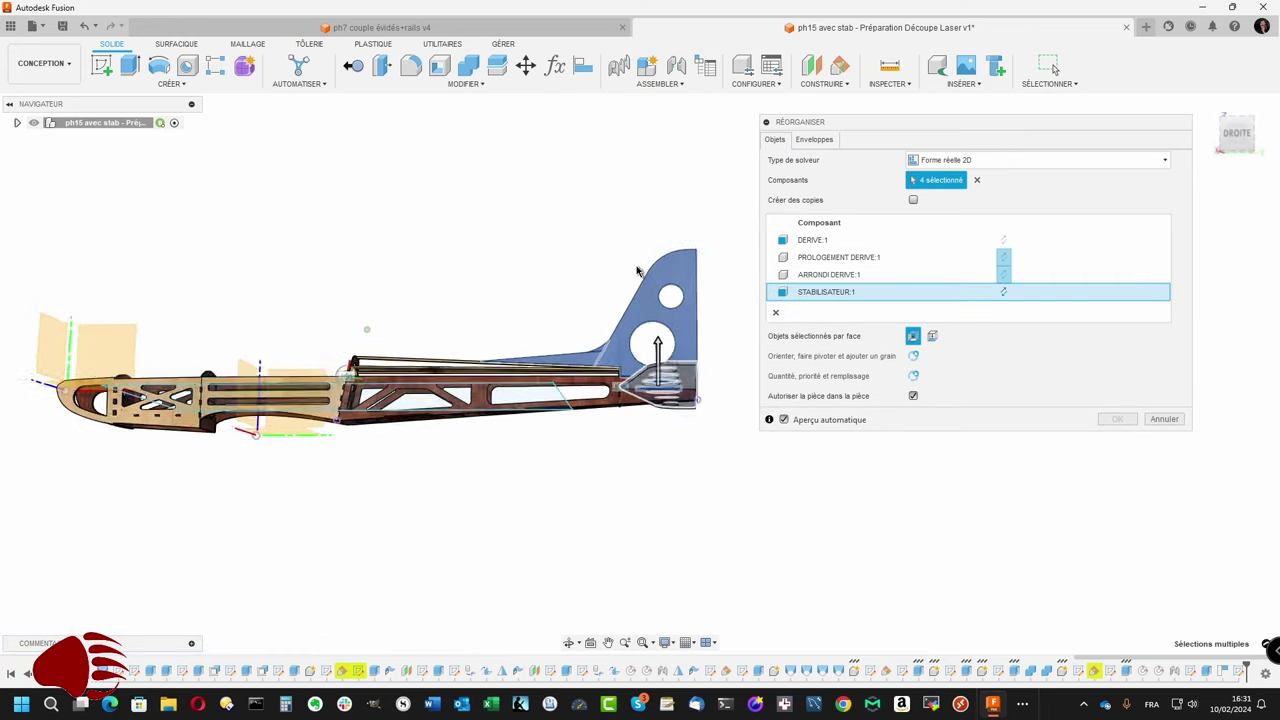
{"action": "mouse_move", "coordinate": [637, 270]}
{"action": "middle_mouse_down", "text": "shift"}
{"action": "mouse_move", "coordinate": [448, 300]}
{"action": "mouse_move", "coordinate": [365, 292]}
{"action": "mouse_move", "coordinate": [337, 252]}
{"action": "middle_mouse_up", "text": "shift"}
Step: Add PLANCHER ACCU, PLANCHER RECEPT, COUPLE 1400 and COUPLE 1230 mm to the arrangement
{"action": "left_click", "coordinate": [335, 246]}
{"action": "left_click", "coordinate": [421, 232]}
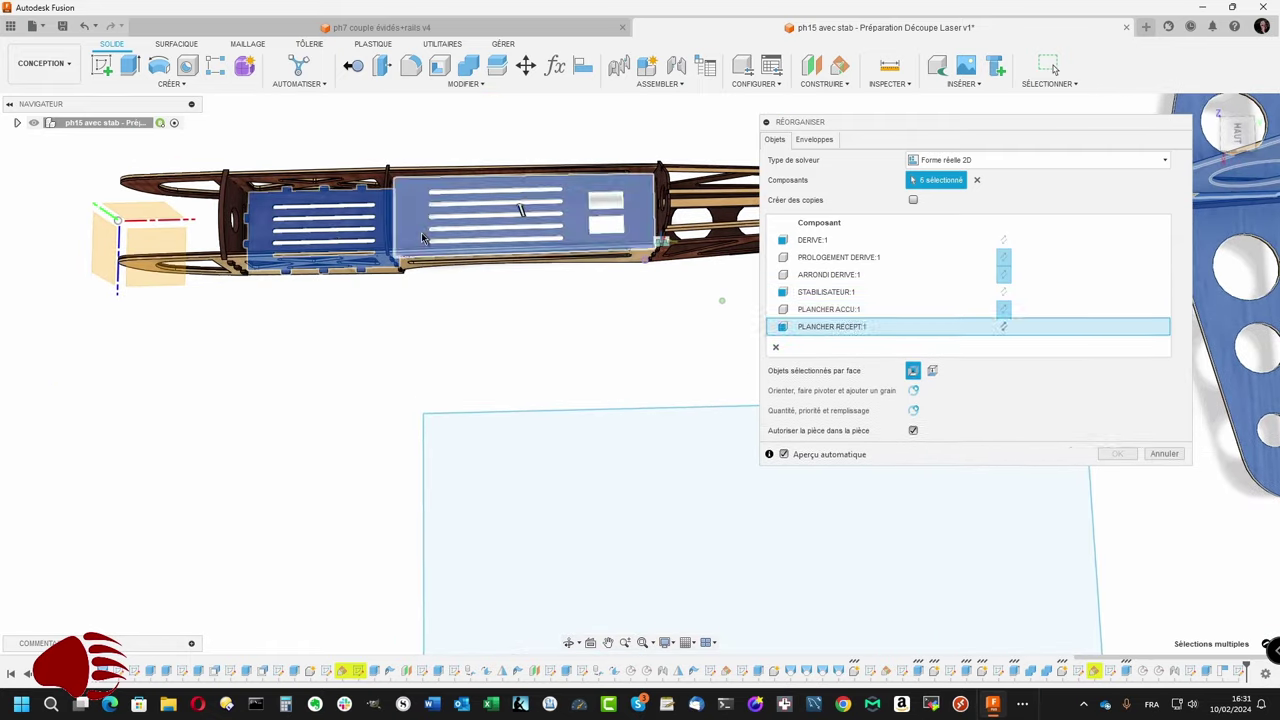
{"action": "mouse_move", "coordinate": [421, 232]}
{"action": "middle_mouse_down", "text": "shift"}
{"action": "mouse_move", "coordinate": [422, 303]}
{"action": "mouse_move", "coordinate": [469, 346]}
{"action": "mouse_move", "coordinate": [478, 307]}
{"action": "mouse_move", "coordinate": [345, 337]}
{"action": "mouse_move", "coordinate": [508, 323]}
{"action": "middle_mouse_up", "text": "shift"}
{"action": "left_click", "coordinate": [476, 312]}
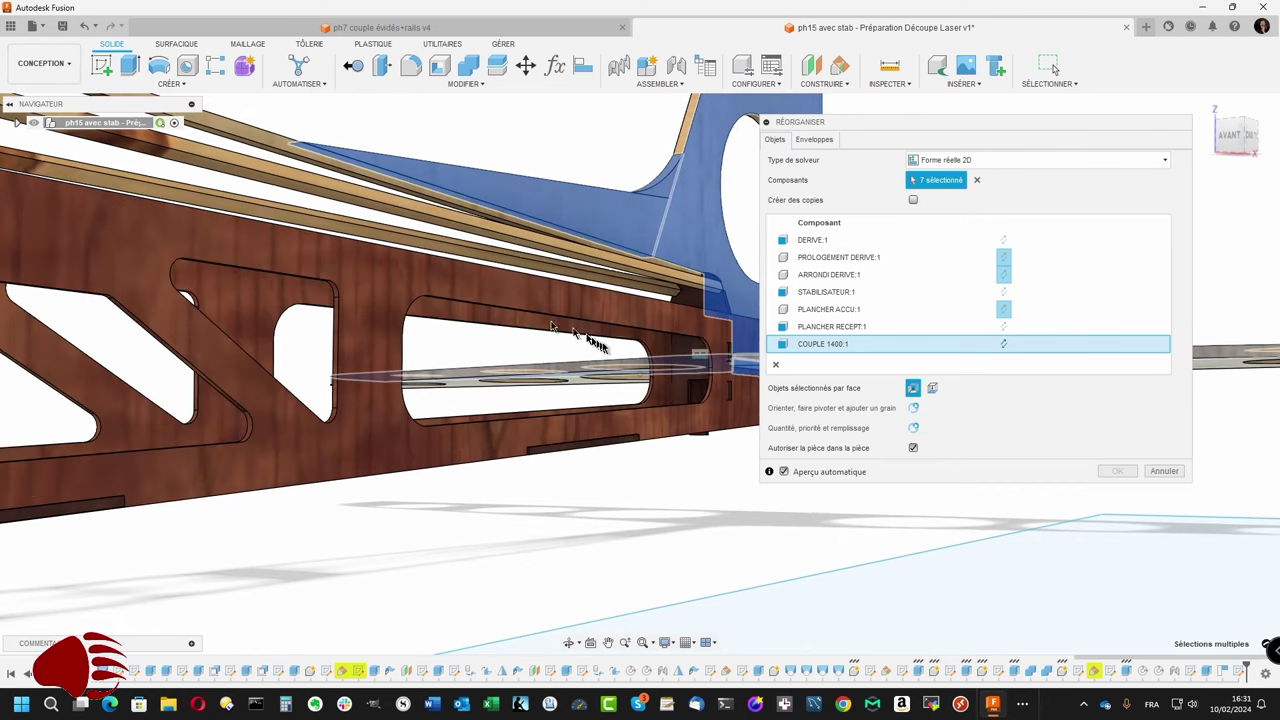
{"action": "left_click", "coordinate": [688, 352]}
{"action": "mouse_move", "coordinate": [688, 352]}
{"action": "middle_mouse_down", "text": "shift"}
{"action": "mouse_move", "coordinate": [505, 340]}
{"action": "mouse_move", "coordinate": [503, 470]}
{"action": "middle_mouse_up", "text": "shift"}
Step: Add COUPLE 633.156, another frame and the left fuselage side, then enable 'Autoriser la pièce dans la pièce'
{"action": "left_click", "coordinate": [507, 474]}
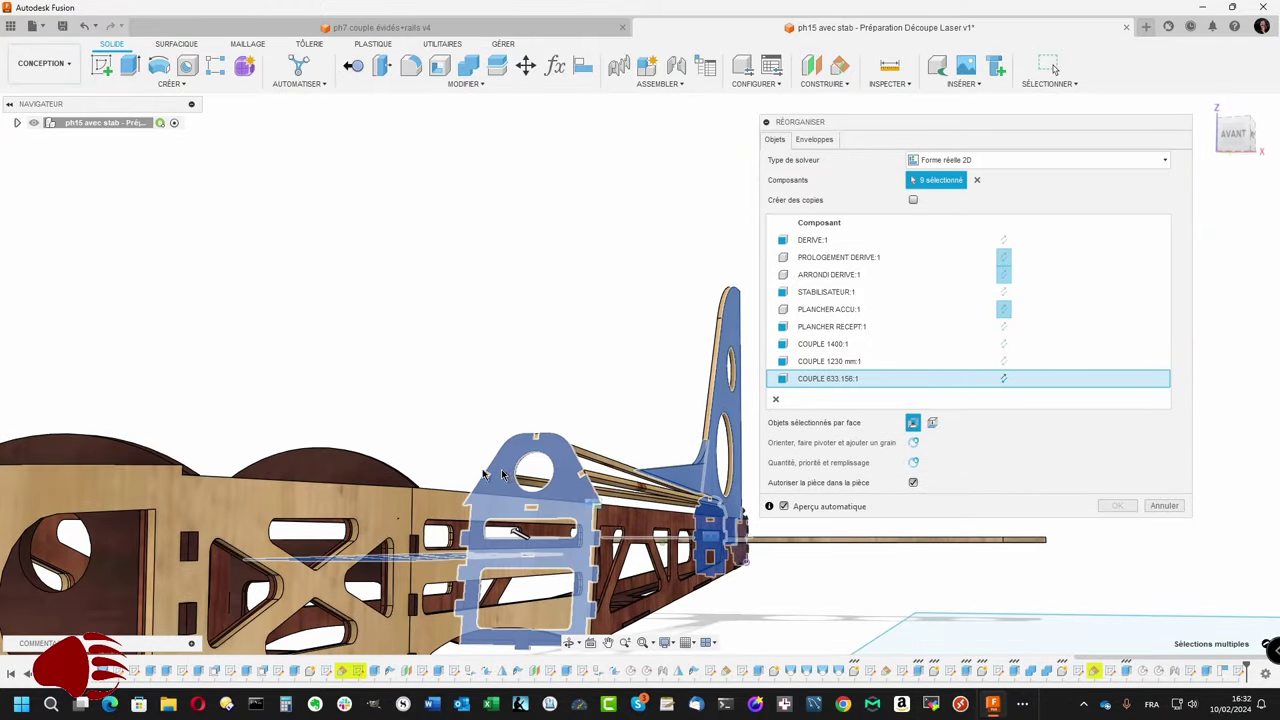
{"action": "left_click", "coordinate": [360, 475]}
{"action": "left_click", "coordinate": [124, 455]}
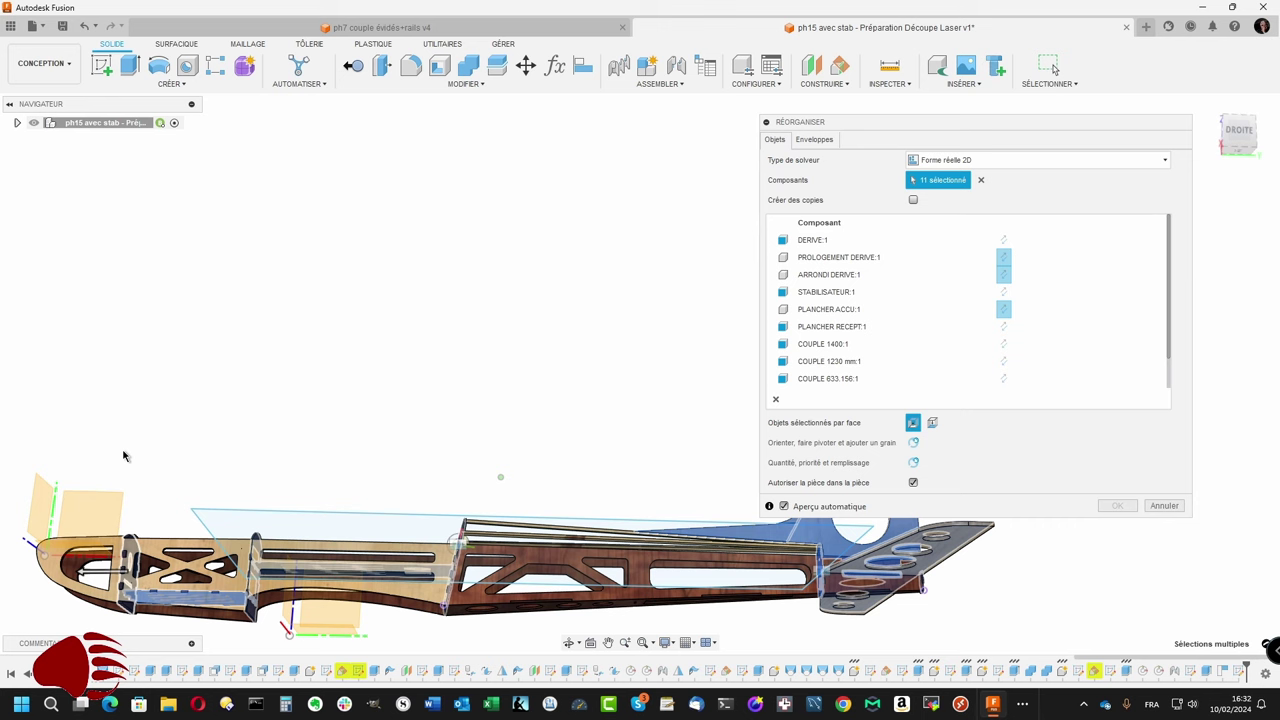
{"action": "key", "text": "F6"}
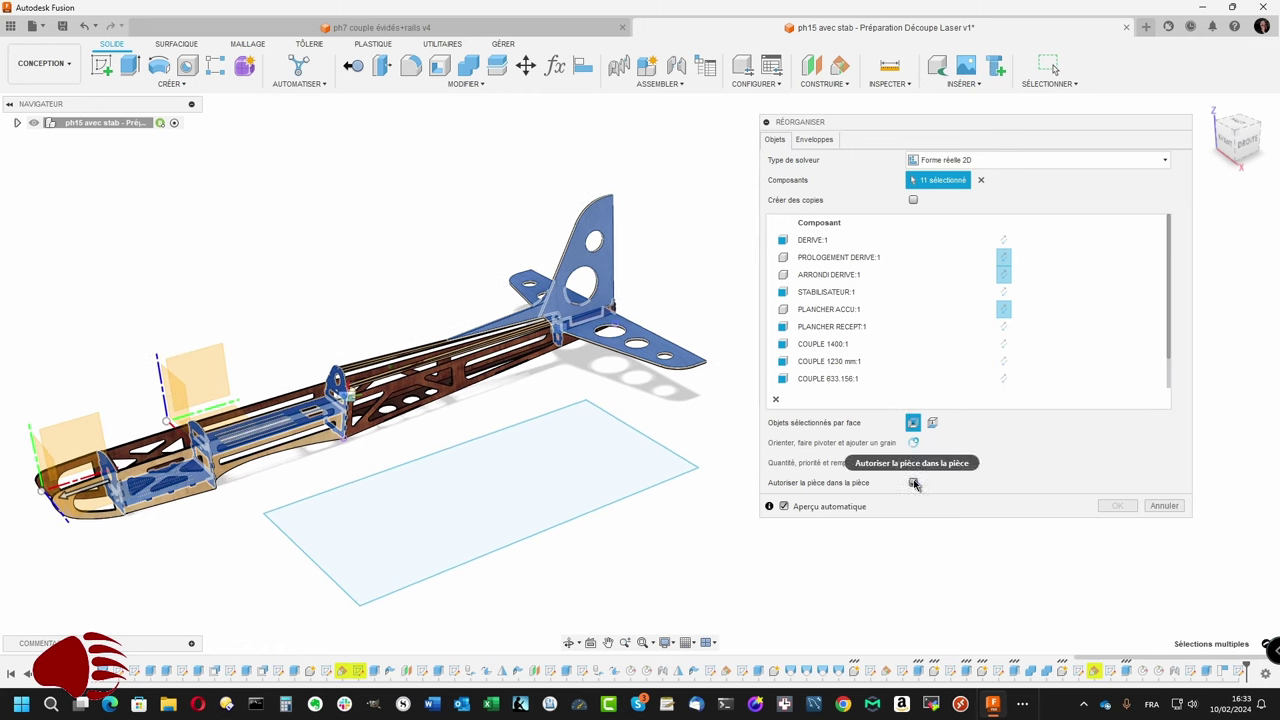
{"action": "left_click", "coordinate": [913, 483]}
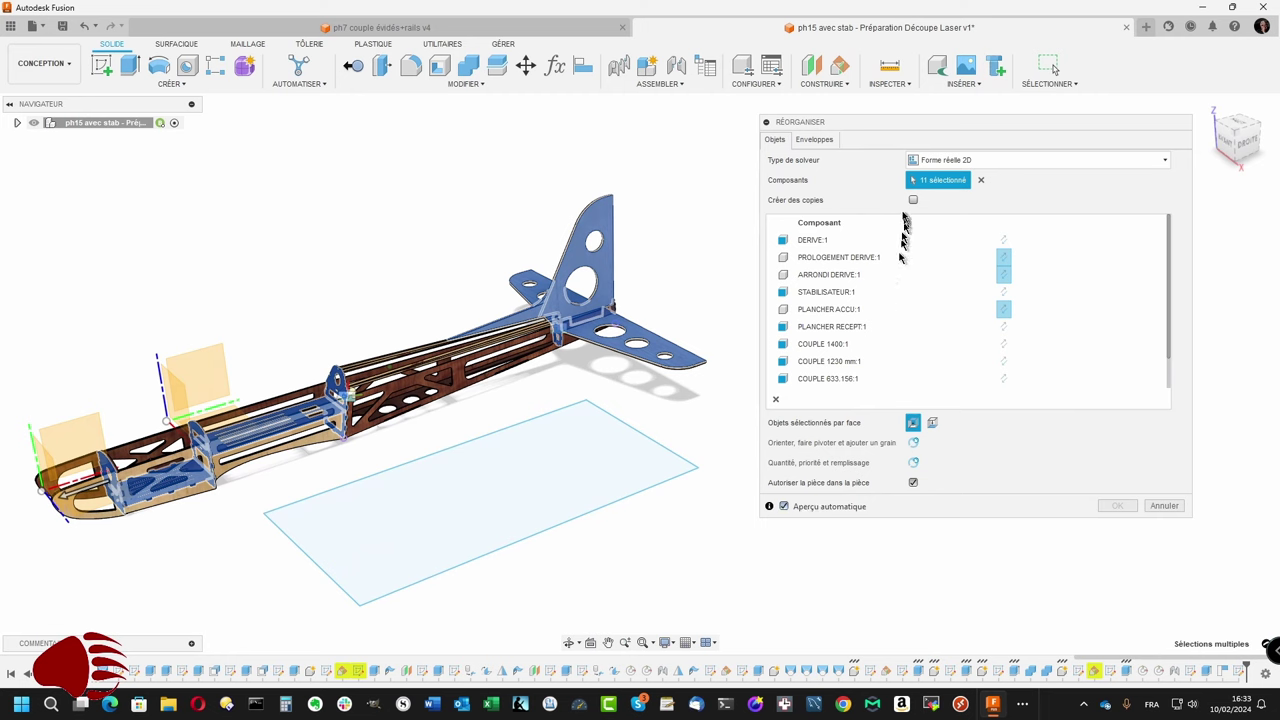
{"action": "mouse_move", "coordinate": [838, 257]}
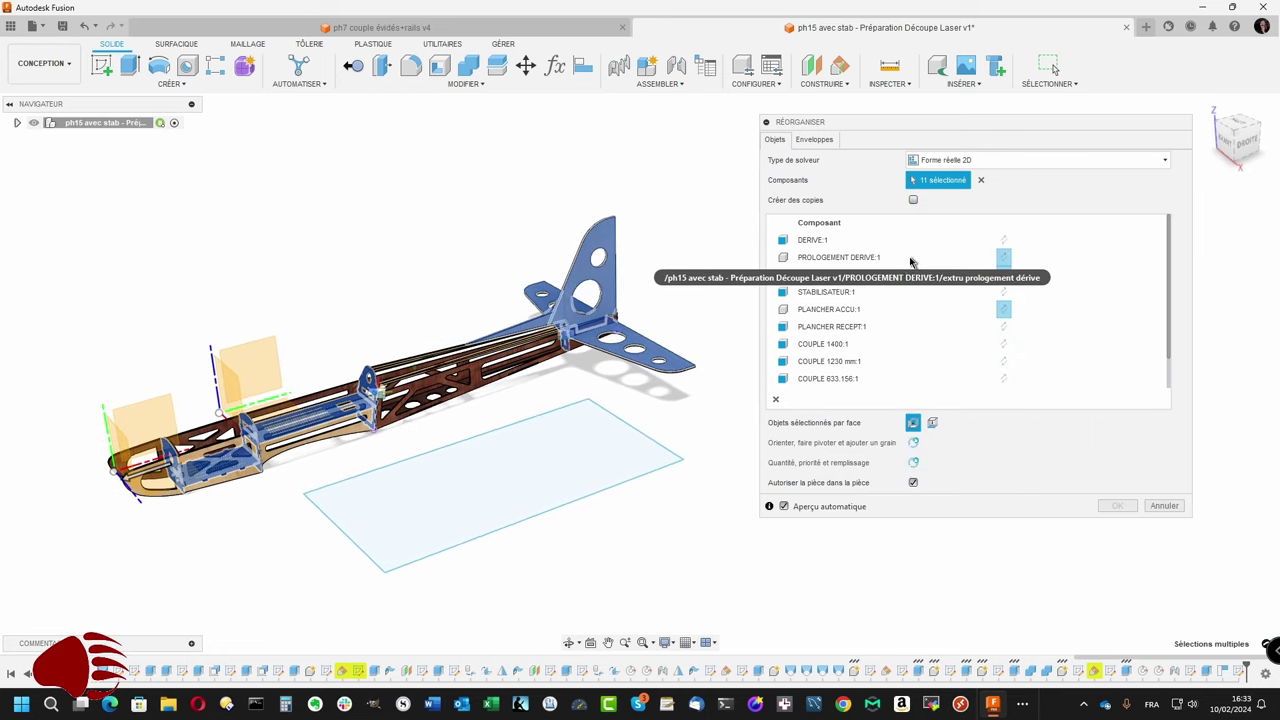
Step: Use the rectangular sheet as the Enveloppes plane, allow partial arrangement, and inspect the nesting
{"action": "left_click", "coordinate": [822, 142]}
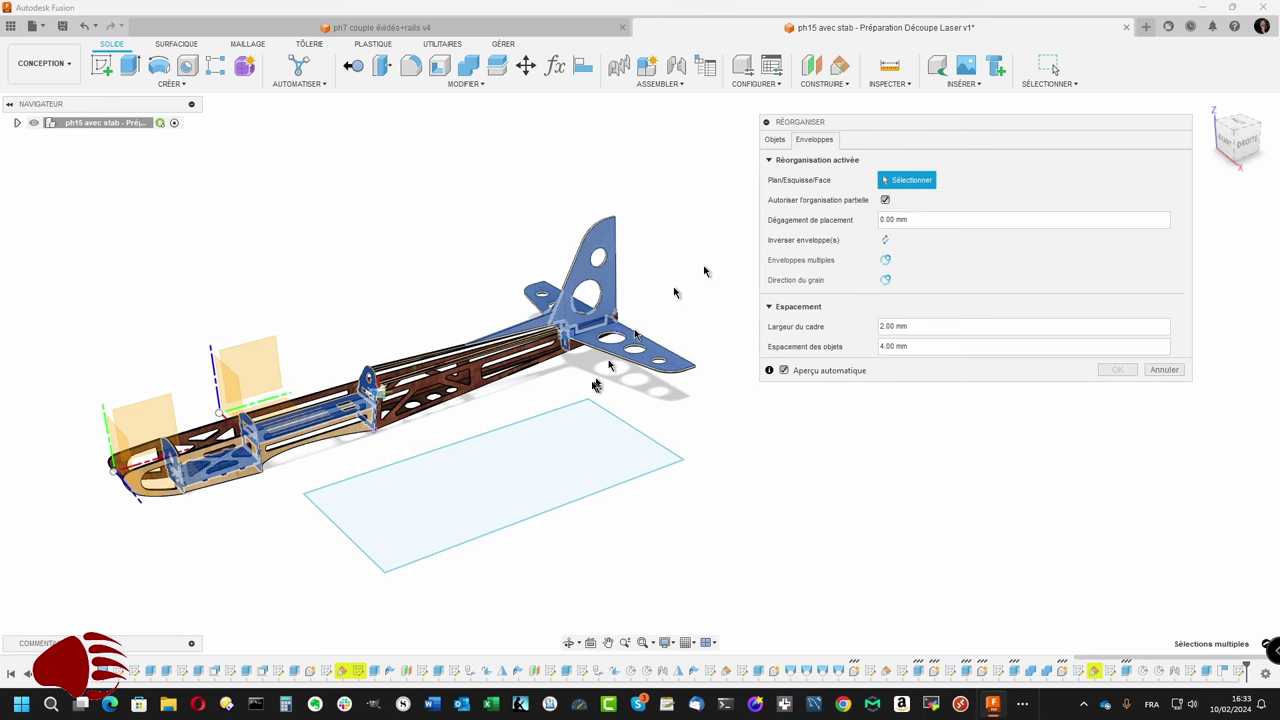
{"action": "left_click", "coordinate": [567, 458]}
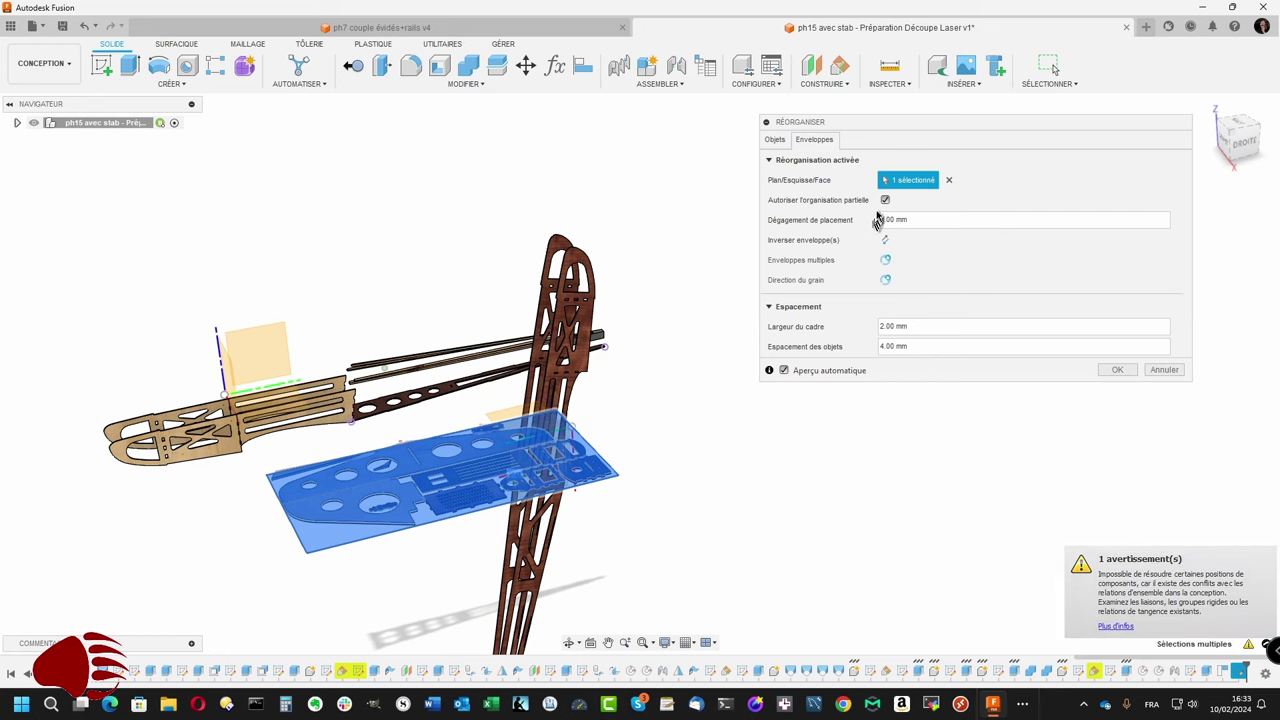
{"action": "left_click", "coordinate": [885, 201]}
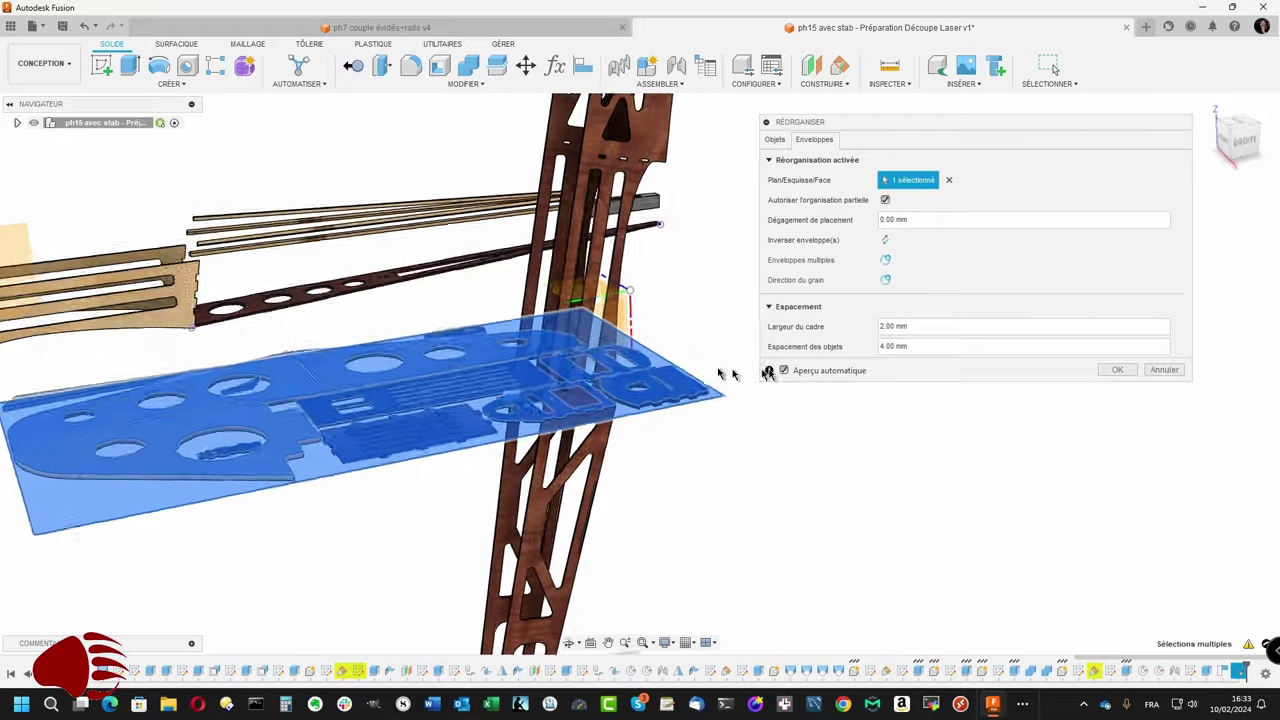
{"action": "scroll", "coordinate": [677, 371], "scroll_direction": "up", "scroll_amount": 3}
{"action": "scroll", "coordinate": [557, 391], "scroll_direction": "up", "scroll_amount": 3}
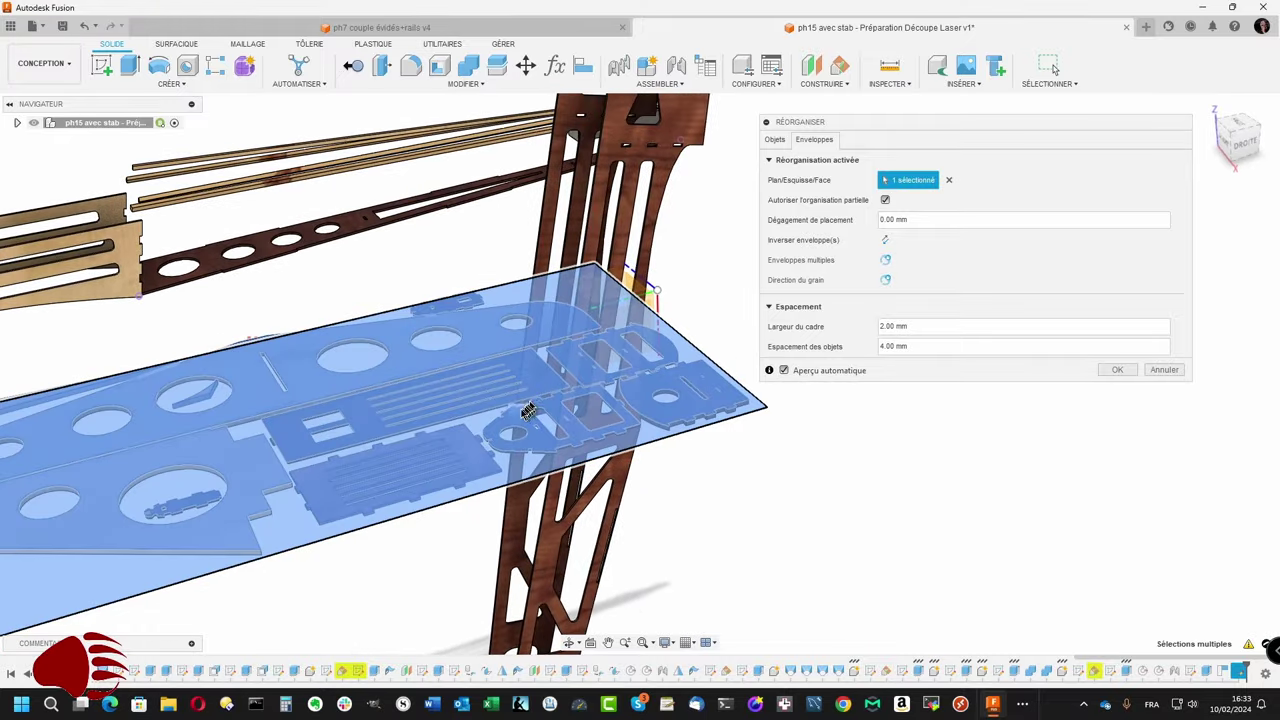
{"action": "middle_click_drag", "start_coordinate": [529, 423], "coordinate": [546, 384], "text": "shift"}
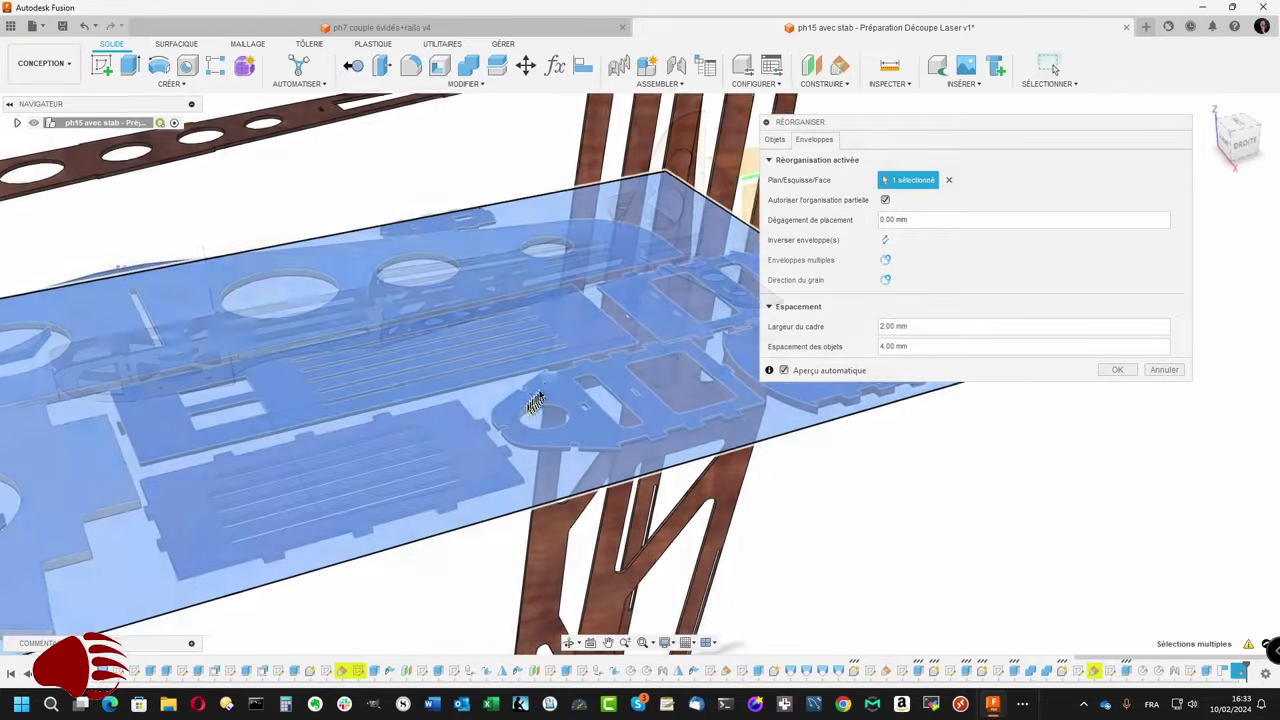
Step: Cancel the Réorganiser preview and reorient the assembled model
{"action": "key", "text": "Escape"}
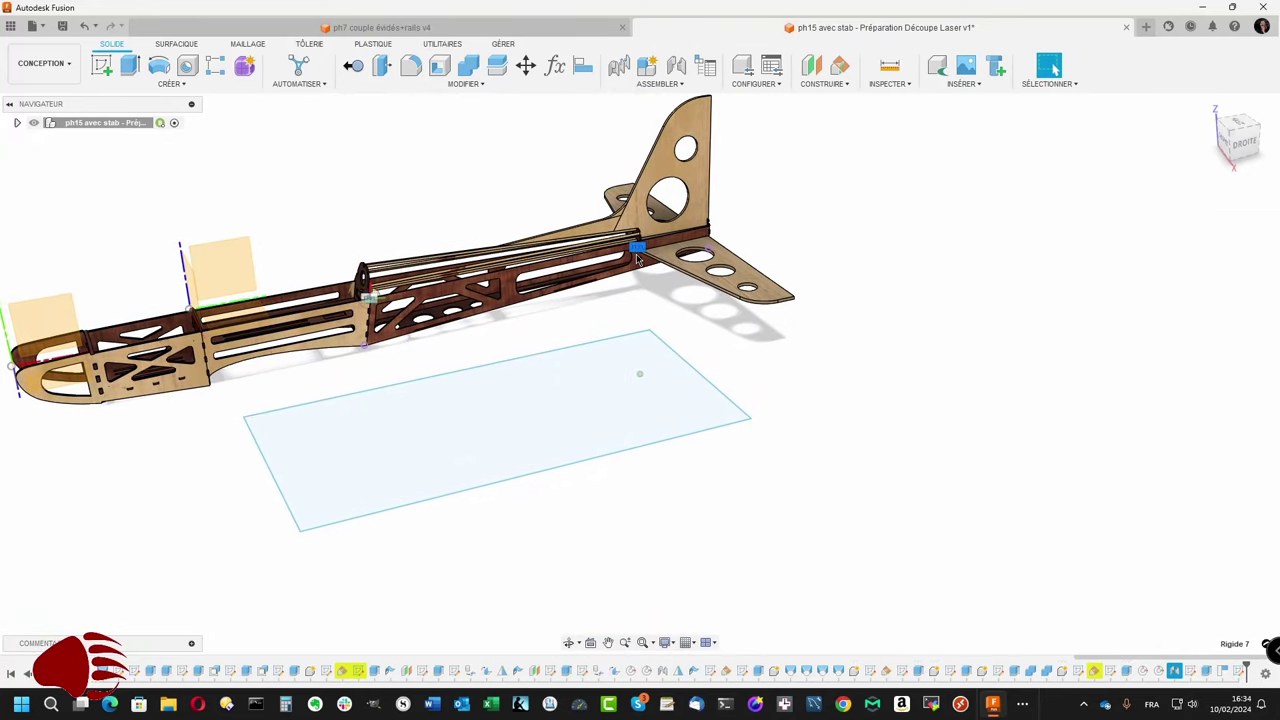
{"action": "middle_click_drag", "start_coordinate": [637, 259], "coordinate": [403, 292], "text": "shift"}
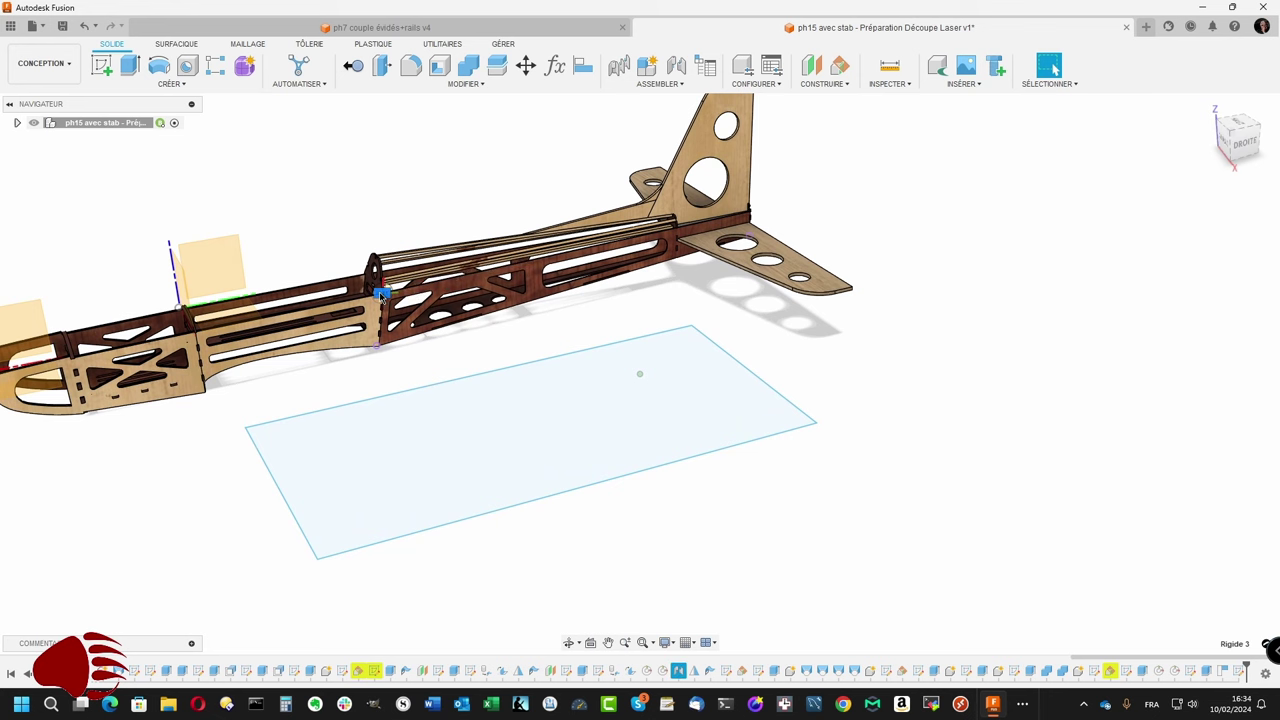
{"action": "middle_click_drag", "start_coordinate": [380, 295], "coordinate": [418, 318], "text": "shift"}
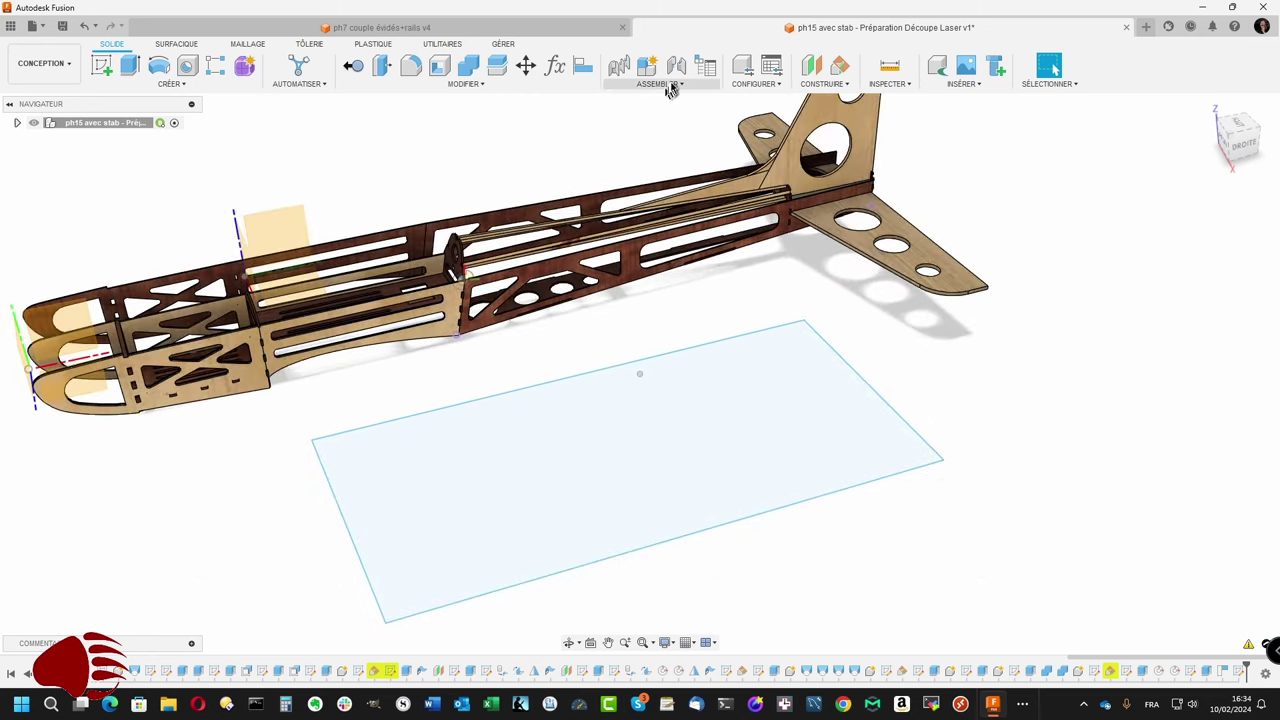
{"action": "left_click", "coordinate": [510, 85]}
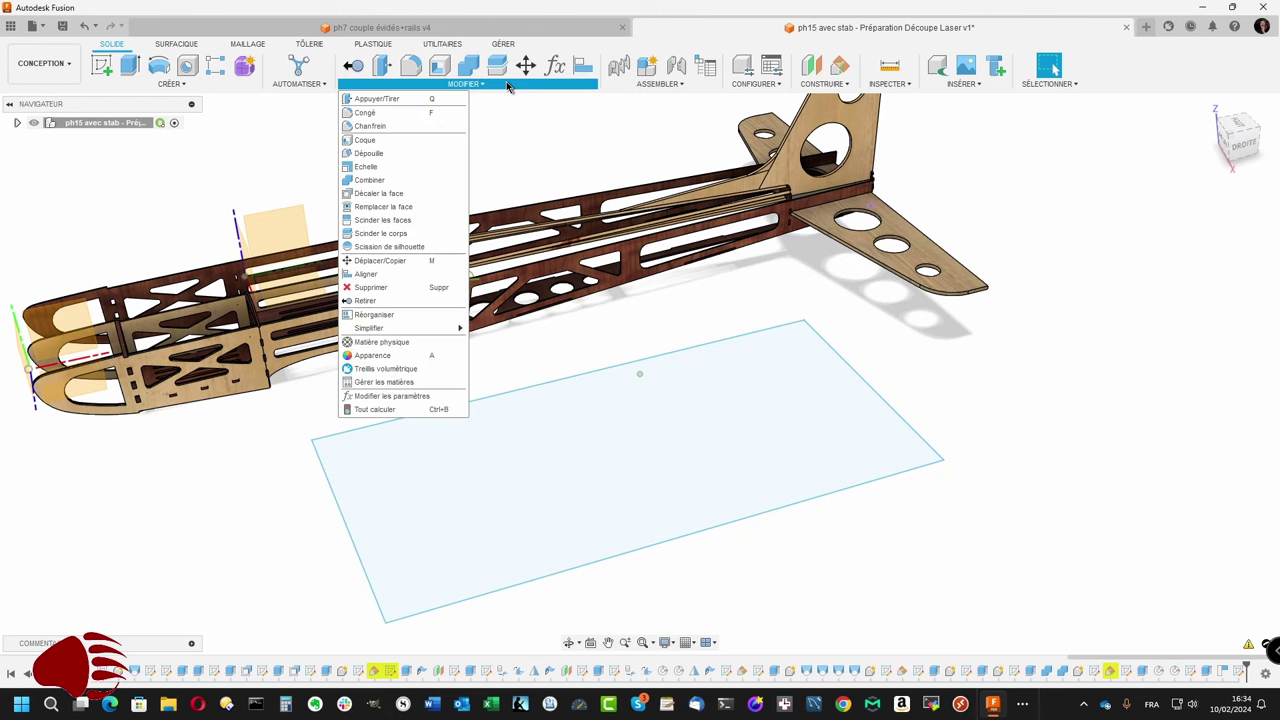
Step: Restart Réorganiser with the tail fin, fin fillet, fin extension, stabiliser and both floor panels
{"action": "left_click", "coordinate": [400, 315]}
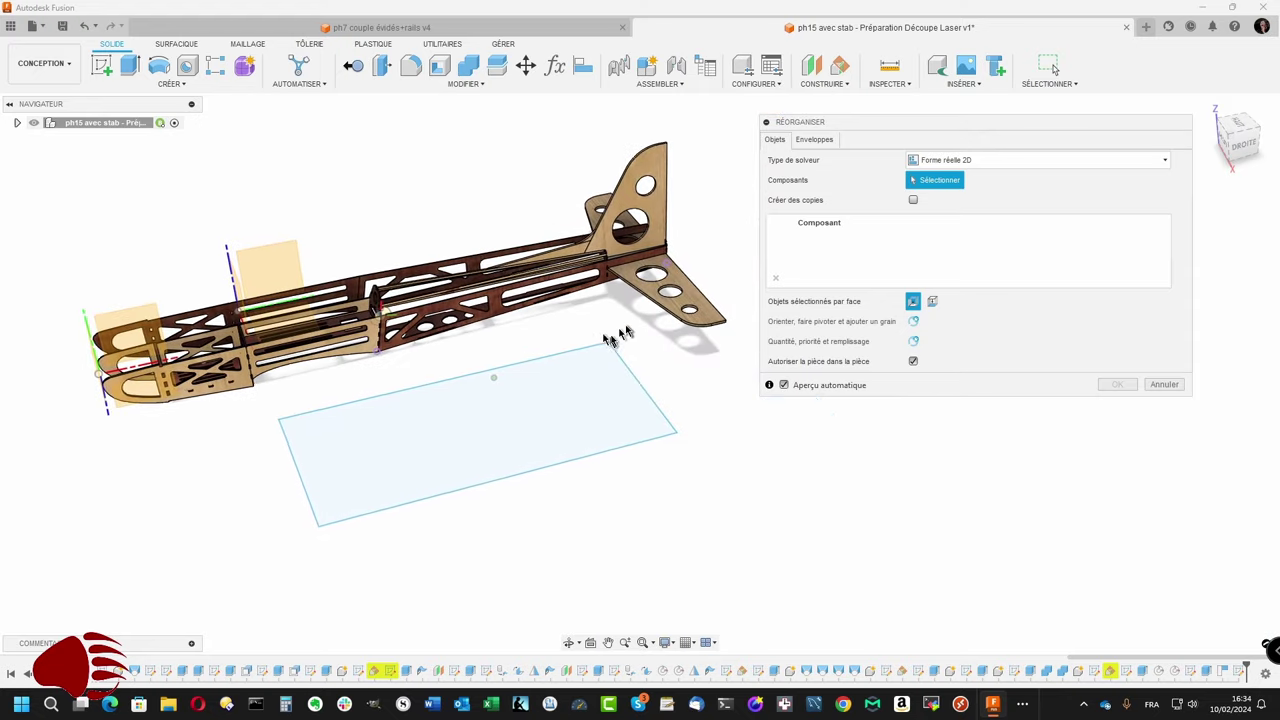
{"action": "left_click", "coordinate": [643, 210]}
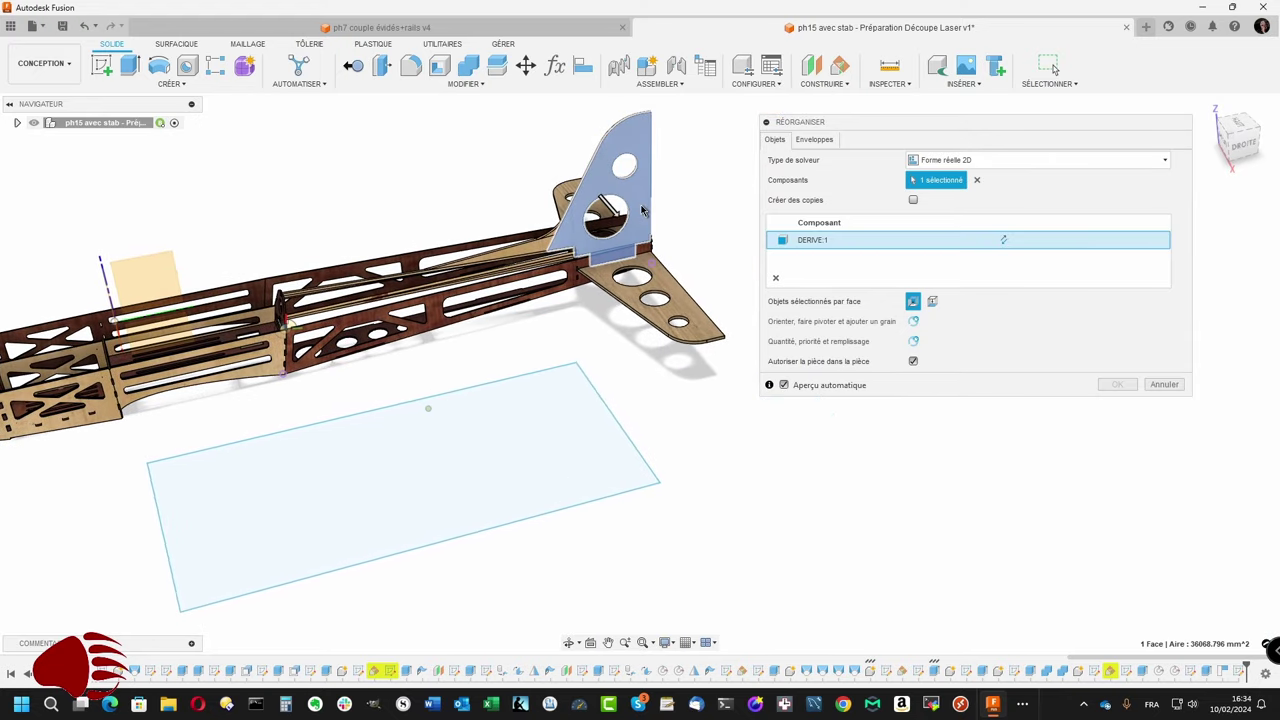
{"action": "left_click", "coordinate": [553, 235]}
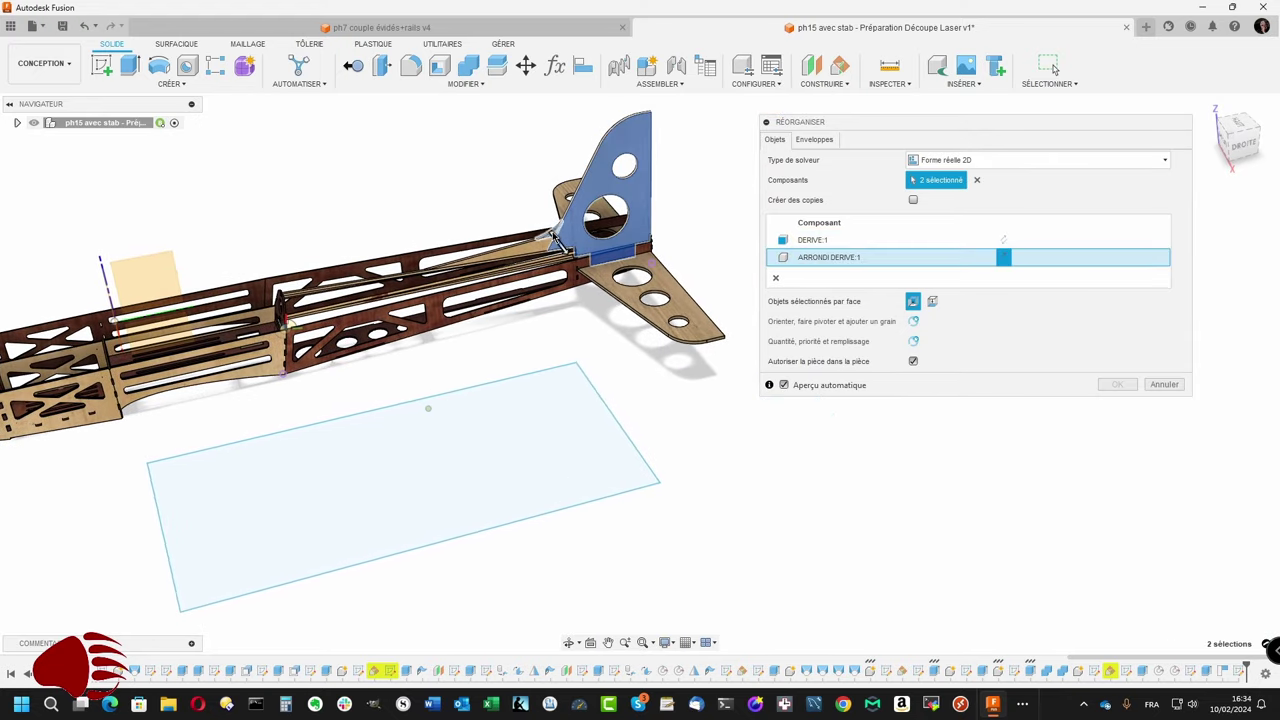
{"action": "left_click", "coordinate": [547, 250]}
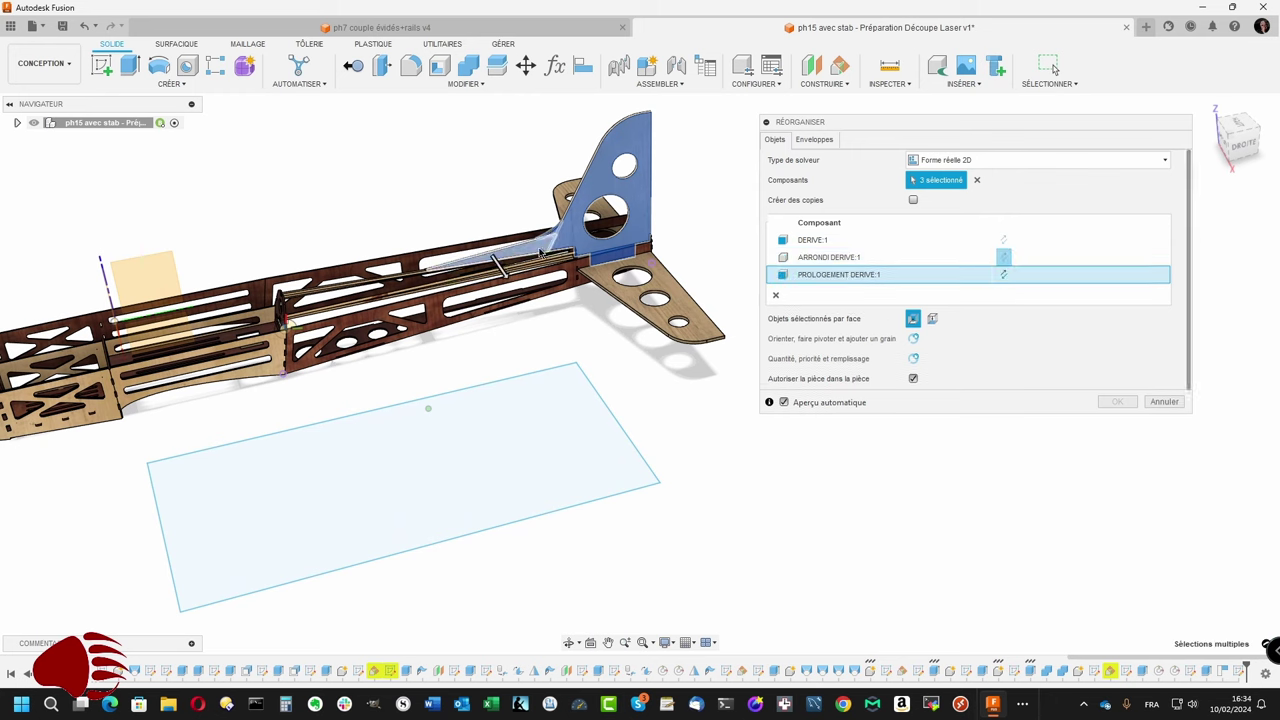
{"action": "left_click", "coordinate": [611, 289]}
{"action": "middle_click_drag", "start_coordinate": [611, 289], "coordinate": [370, 308], "text": "shift"}
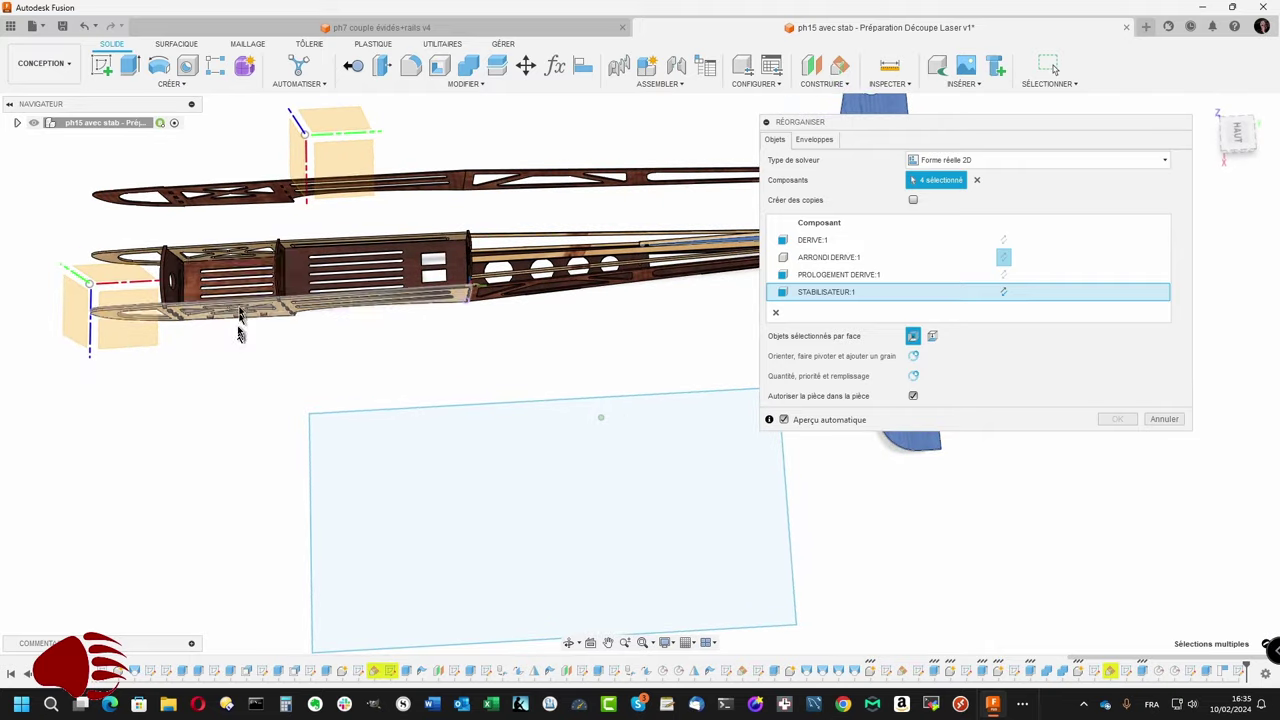
{"action": "mouse_move", "coordinate": [370, 308]}
{"action": "middle_mouse_down", "text": "shift"}
{"action": "mouse_move", "coordinate": [242, 300]}
{"action": "mouse_move", "coordinate": [455, 362]}
{"action": "mouse_move", "coordinate": [453, 403]}
{"action": "mouse_move", "coordinate": [472, 400]}
{"action": "mouse_move", "coordinate": [201, 544]}
{"action": "middle_mouse_up", "text": "shift"}
{"action": "left_click", "coordinate": [245, 292]}
{"action": "left_click", "coordinate": [300, 283]}
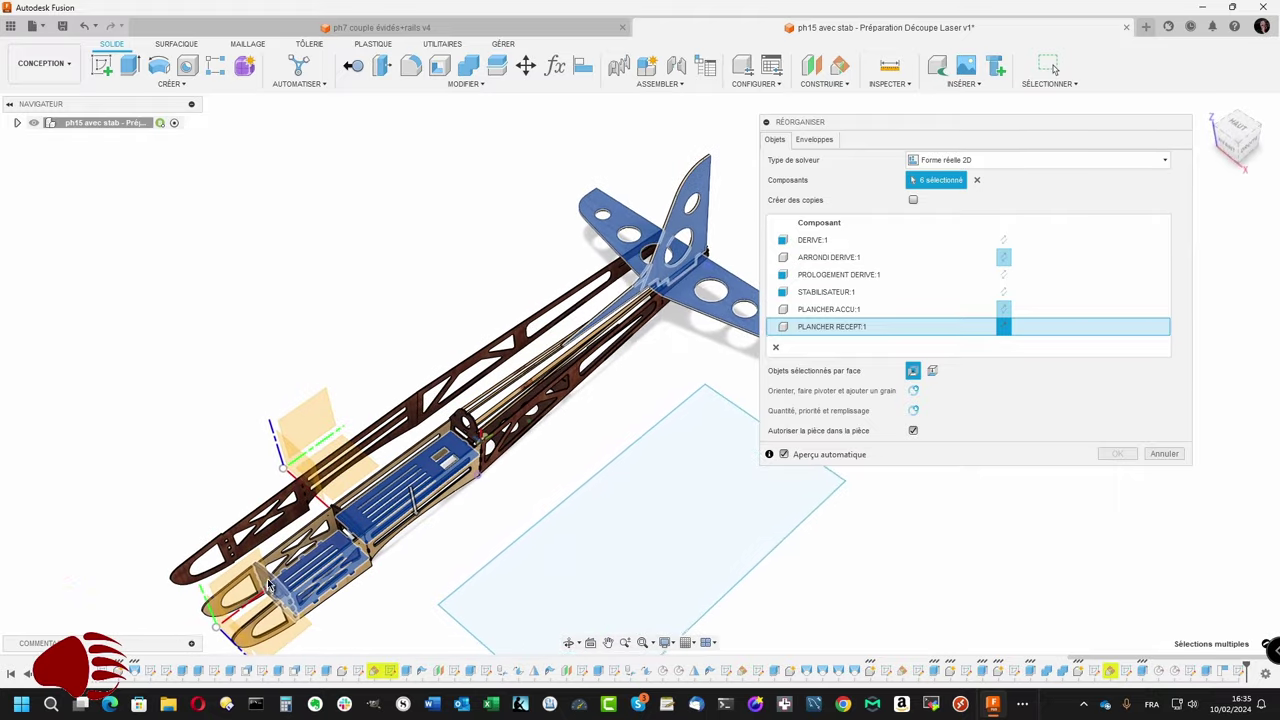
Step: Add the COUPLE 127.5 mm, 320 mm and 633.156 frames to the arrangement
{"action": "middle_click_drag", "start_coordinate": [211, 597], "coordinate": [306, 564], "text": "shift"}
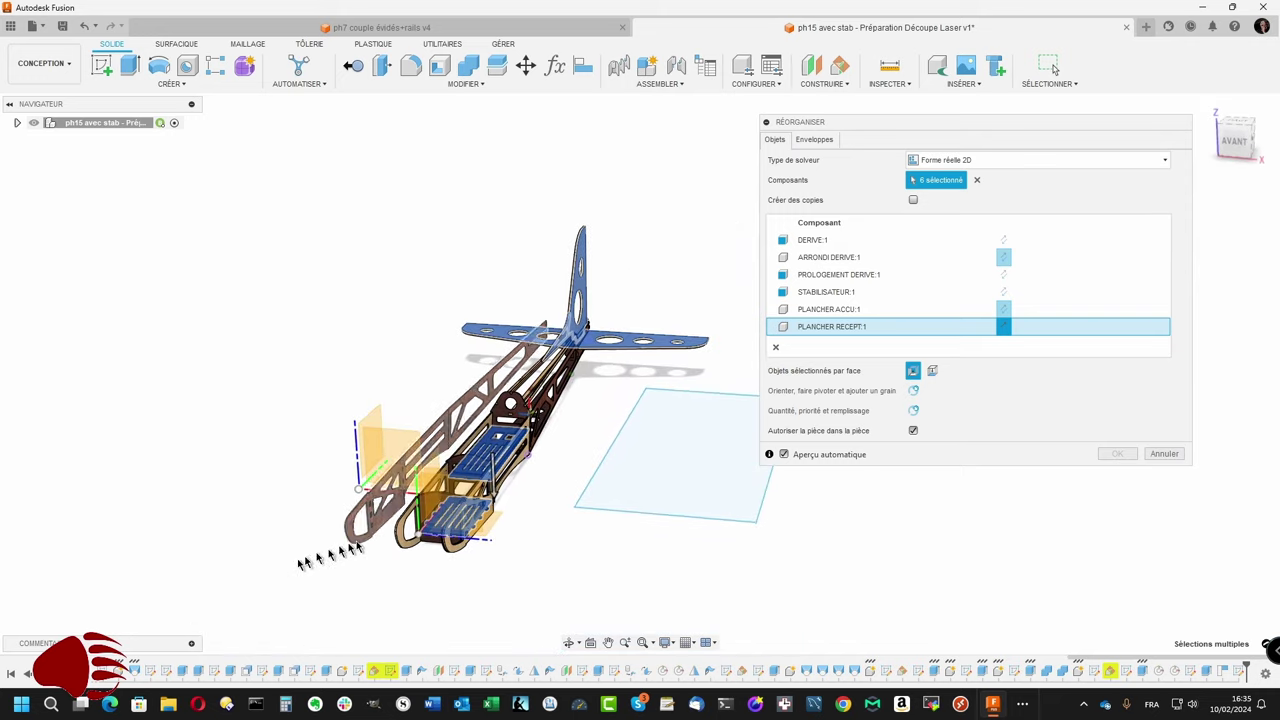
{"action": "left_click", "coordinate": [428, 518]}
{"action": "middle_click_drag", "start_coordinate": [428, 518], "coordinate": [453, 484], "text": "shift"}
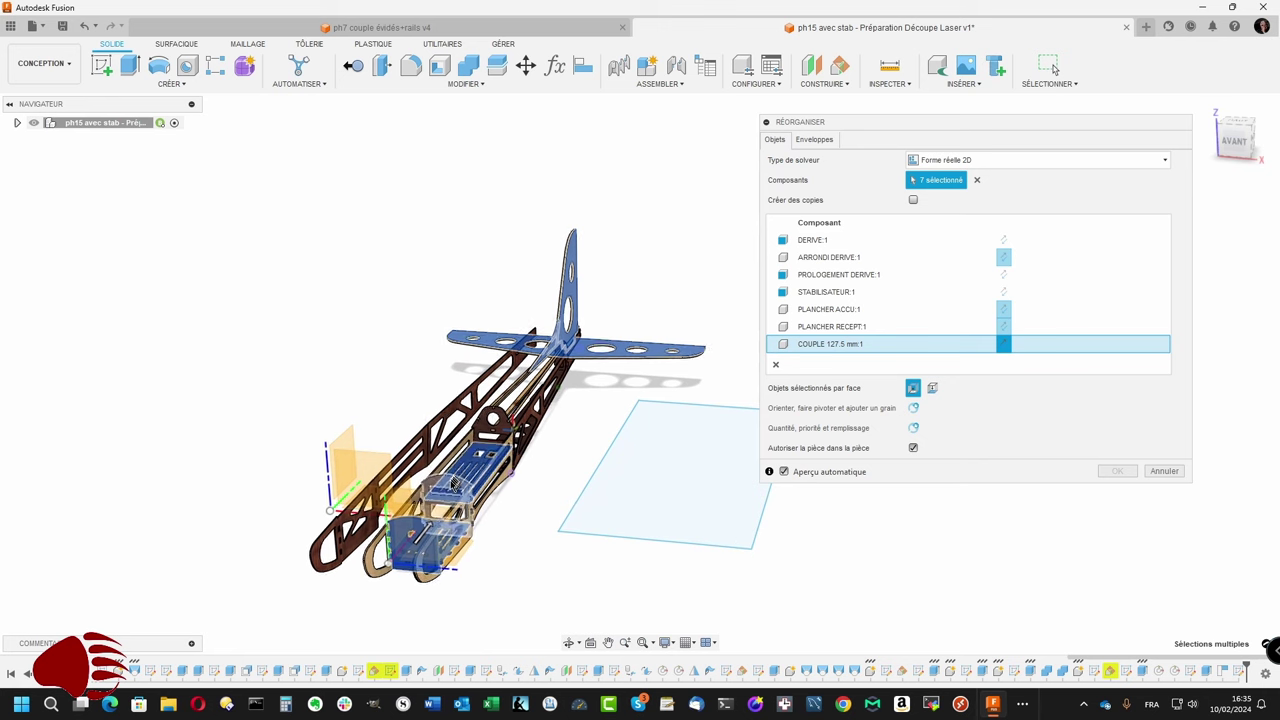
{"action": "left_click", "coordinate": [480, 441]}
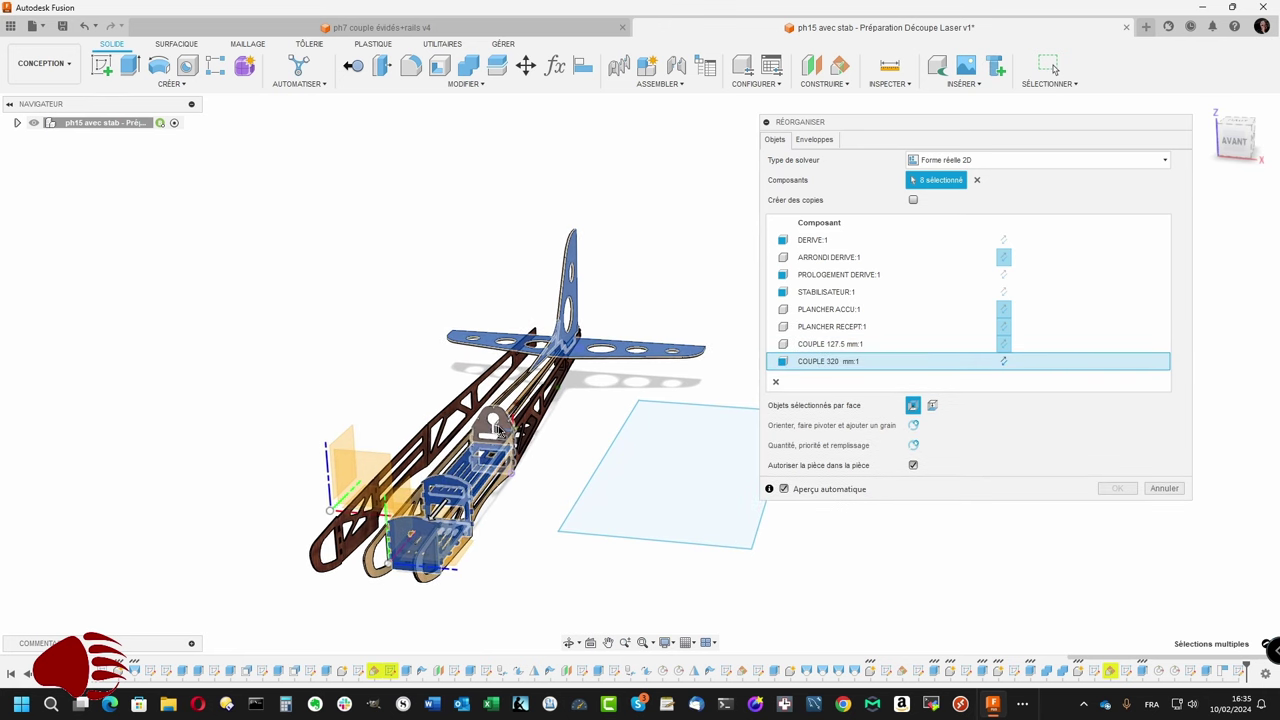
{"action": "left_click", "coordinate": [502, 430]}
Step: Add the two small tail parts, bringing the selection to 11 components
{"action": "scroll", "coordinate": [502, 430], "scroll_direction": "up", "scroll_amount": 5}
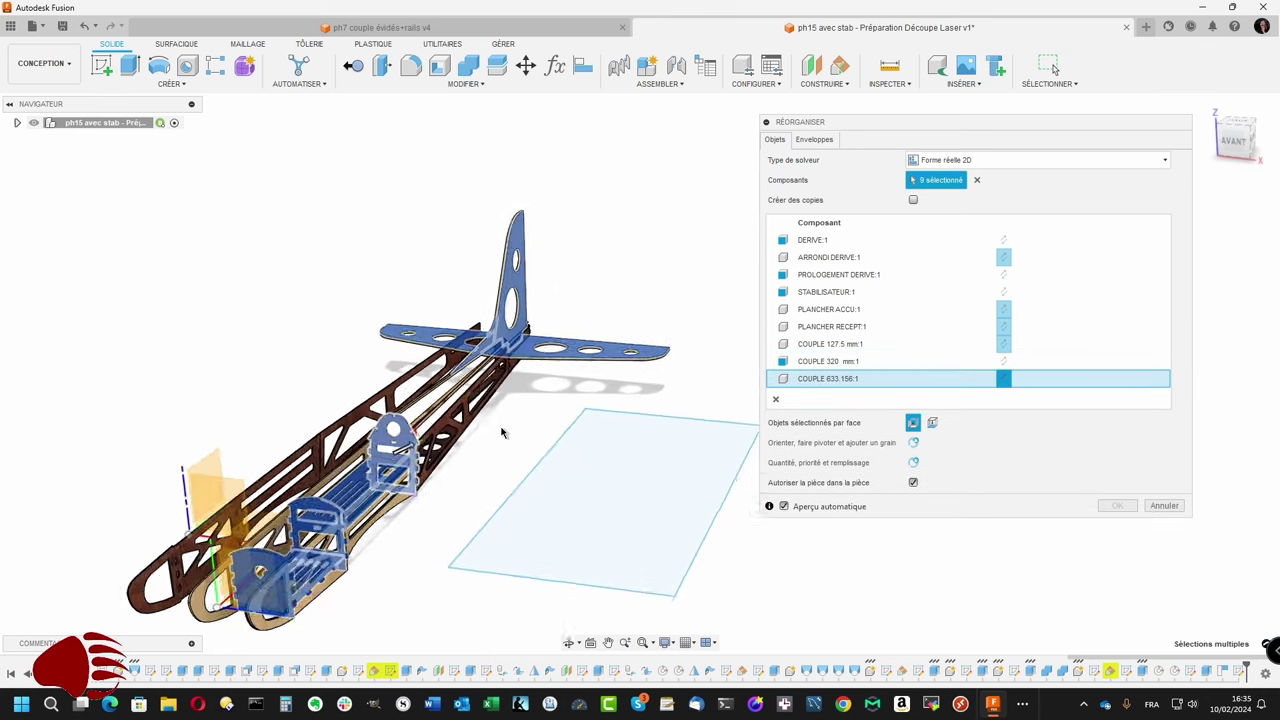
{"action": "scroll", "coordinate": [502, 432], "scroll_direction": "up", "scroll_amount": 3}
{"action": "mouse_move", "coordinate": [502, 432]}
{"action": "middle_mouse_down", "text": "shift"}
{"action": "mouse_move", "coordinate": [300, 378]}
{"action": "mouse_move", "coordinate": [314, 371]}
{"action": "middle_mouse_up", "text": "shift"}
{"action": "left_click", "coordinate": [250, 393]}
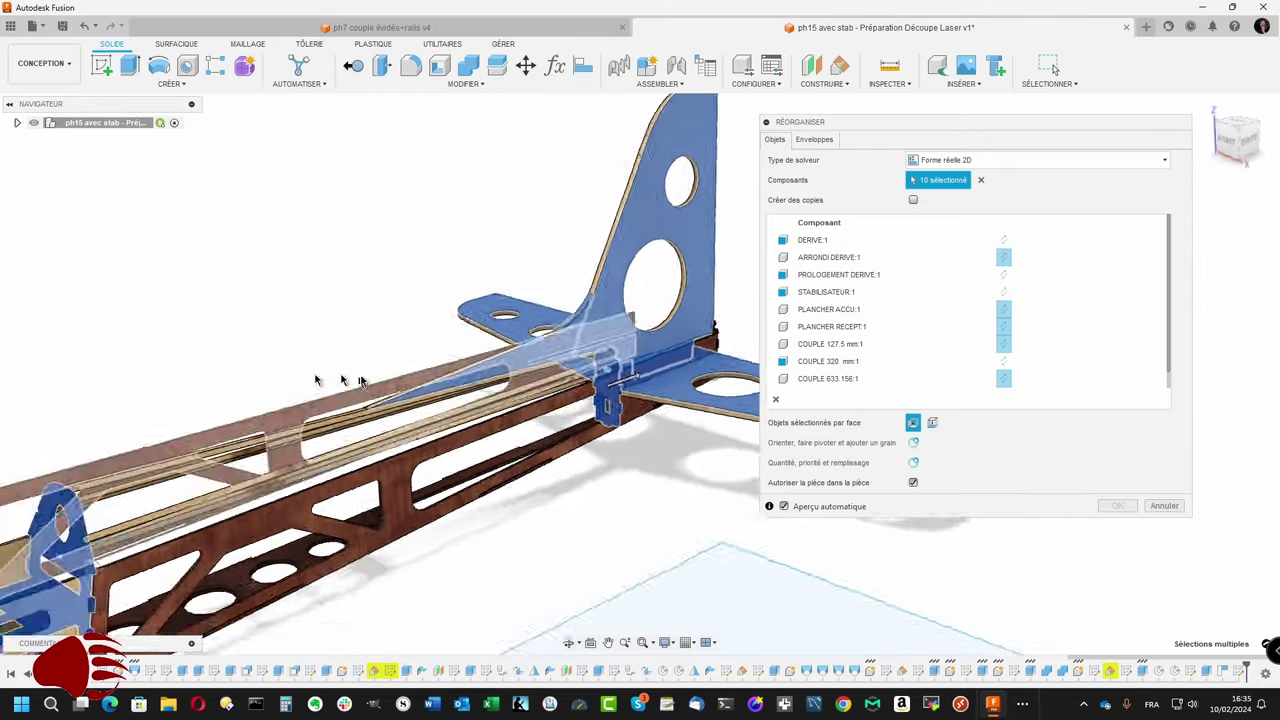
{"action": "scroll", "coordinate": [434, 386], "scroll_direction": "down", "scroll_amount": 5}
{"action": "middle_click_drag", "start_coordinate": [515, 428], "coordinate": [412, 443], "text": "shift"}
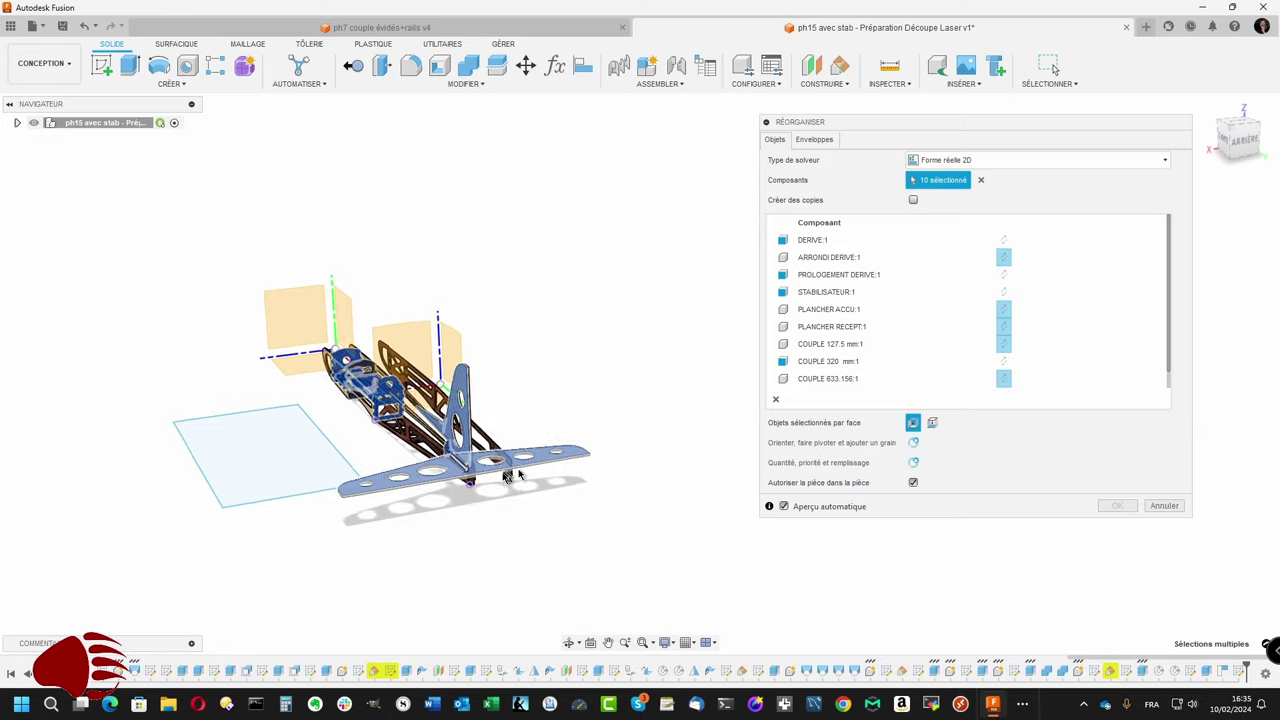
{"action": "scroll", "coordinate": [412, 443], "scroll_direction": "up", "scroll_amount": 4}
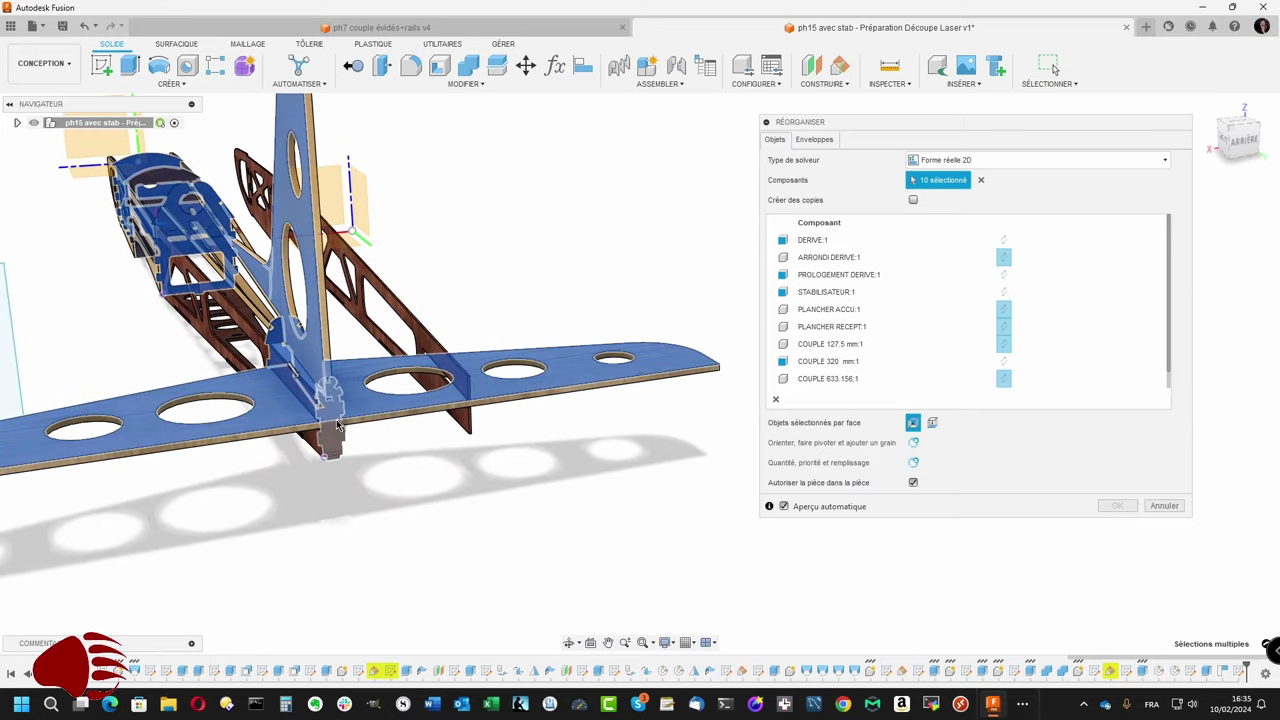
{"action": "left_click", "coordinate": [335, 435]}
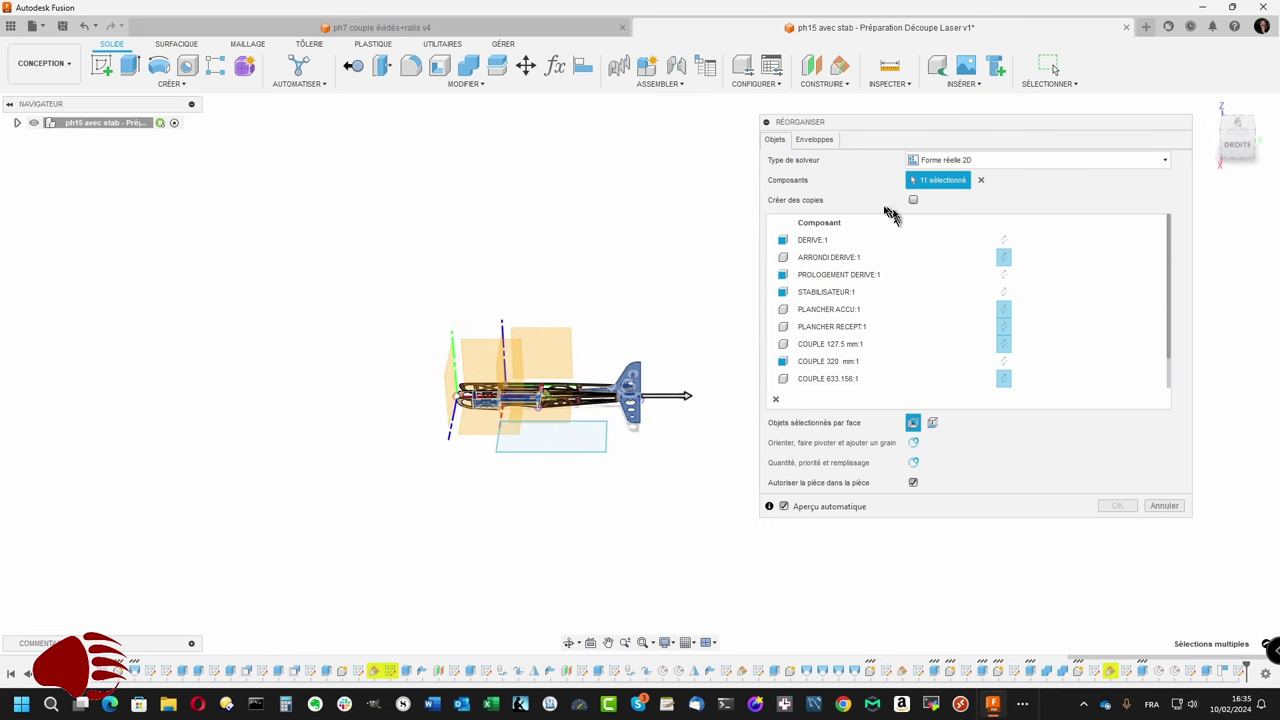
Step: Set the rectangular plane as the Enveloppes sheet and apply the arrangement as Réorganiser1
{"action": "left_click", "coordinate": [818, 140]}
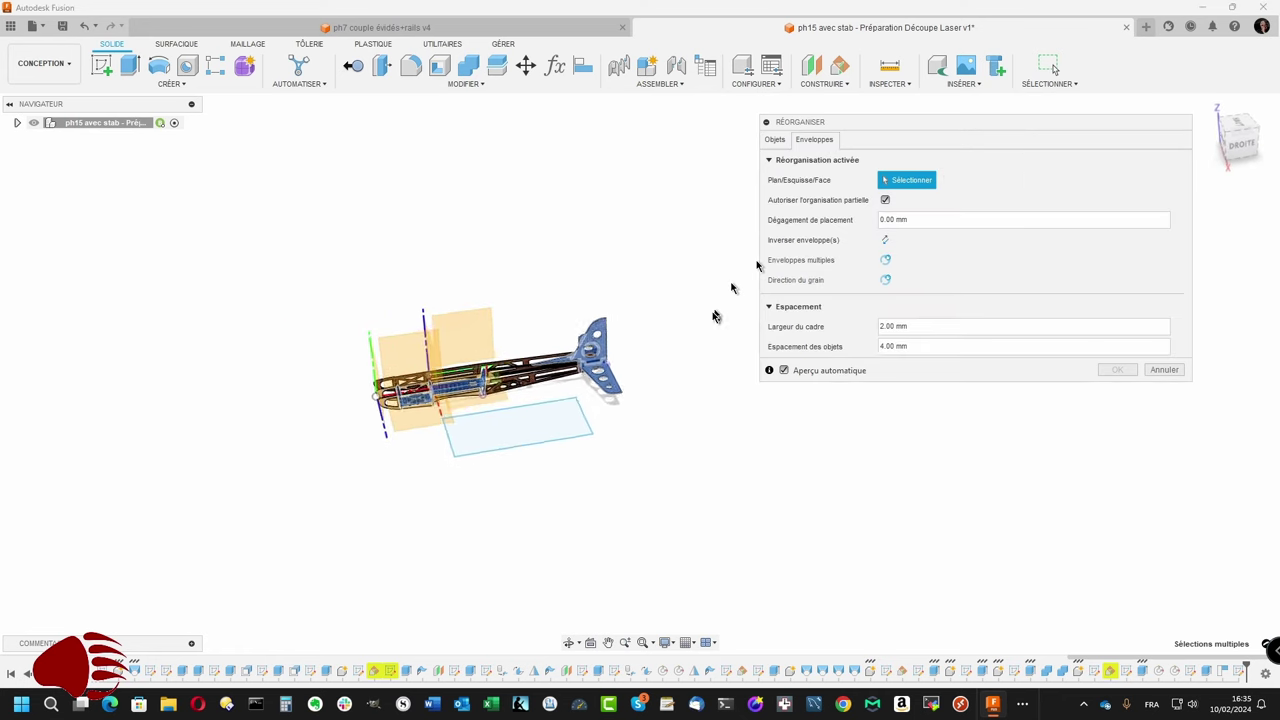
{"action": "scroll", "coordinate": [630, 414], "scroll_direction": "up", "scroll_amount": 3}
{"action": "scroll", "coordinate": [543, 428], "scroll_direction": "up", "scroll_amount": 3}
{"action": "scroll", "coordinate": [524, 432], "scroll_direction": "up", "scroll_amount": 2}
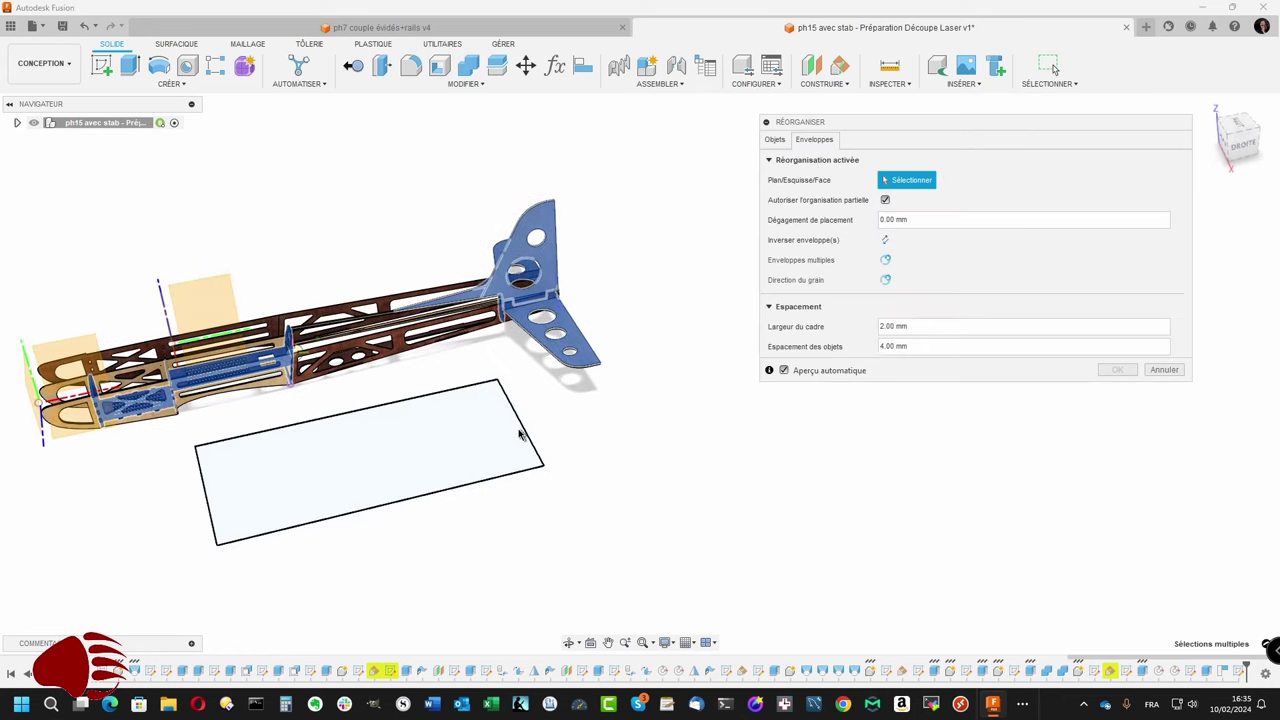
{"action": "left_click", "coordinate": [519, 433]}
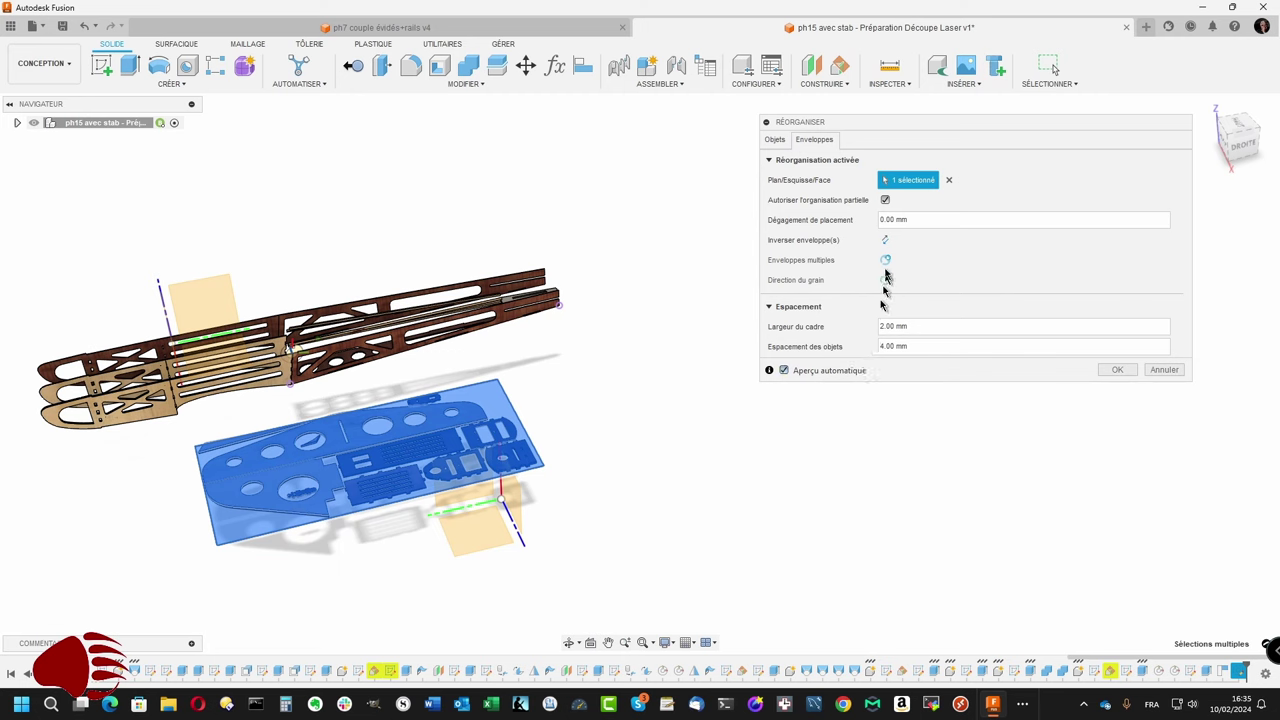
{"action": "left_click", "coordinate": [776, 140]}
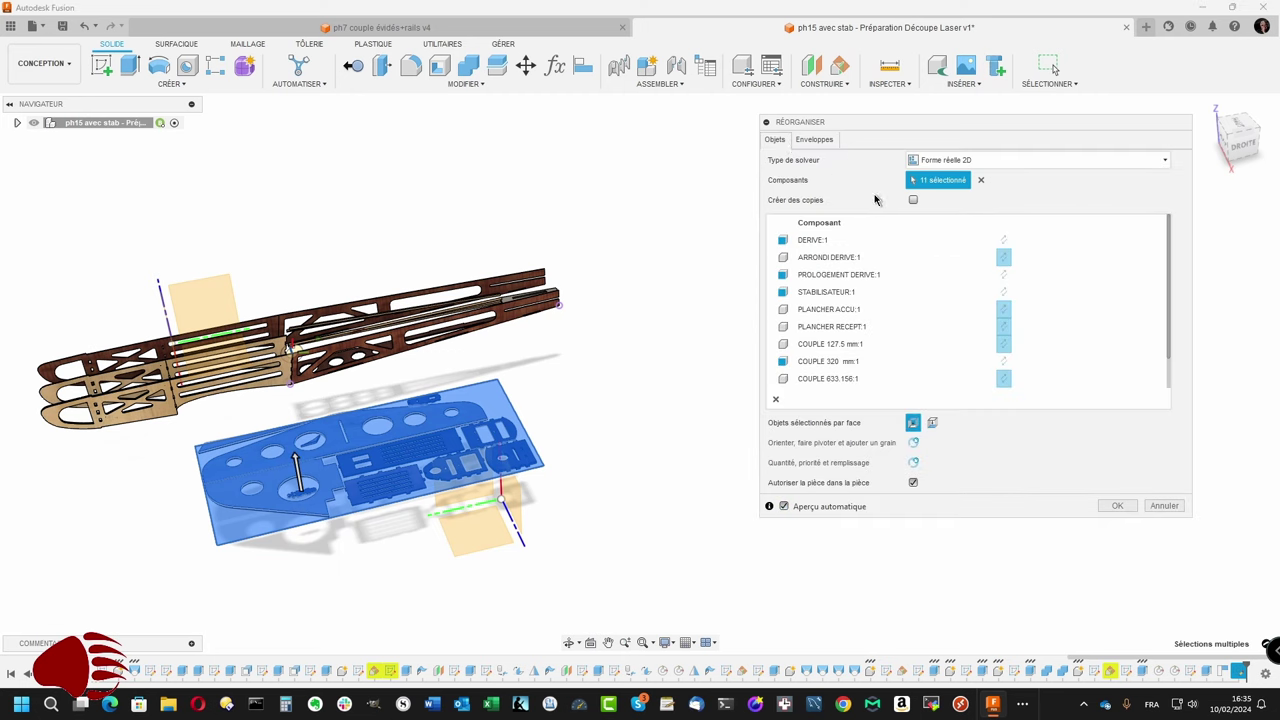
{"action": "left_click", "coordinate": [1118, 506]}
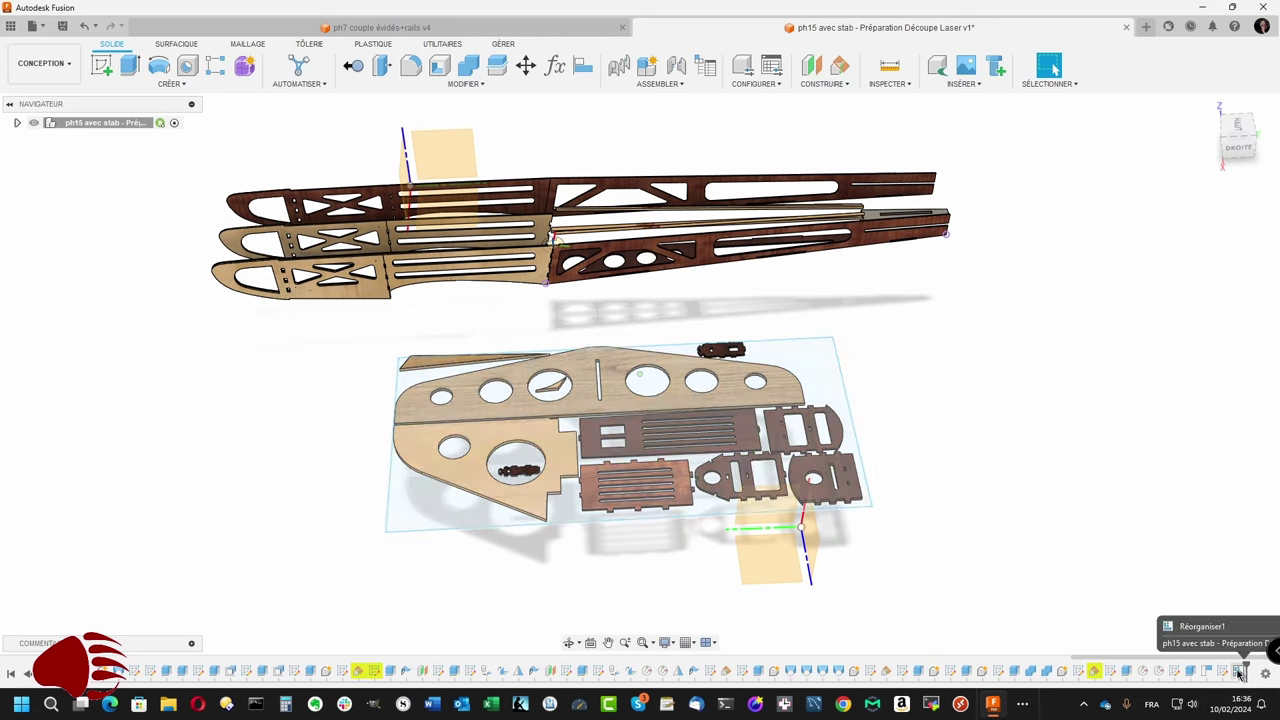
Step: Edit the Réorganiser1 arrangement and recompute the eleven parts' flat nesting on the 800 × 400 mm sheet
{"action": "right_click", "coordinate": [1238, 673]}
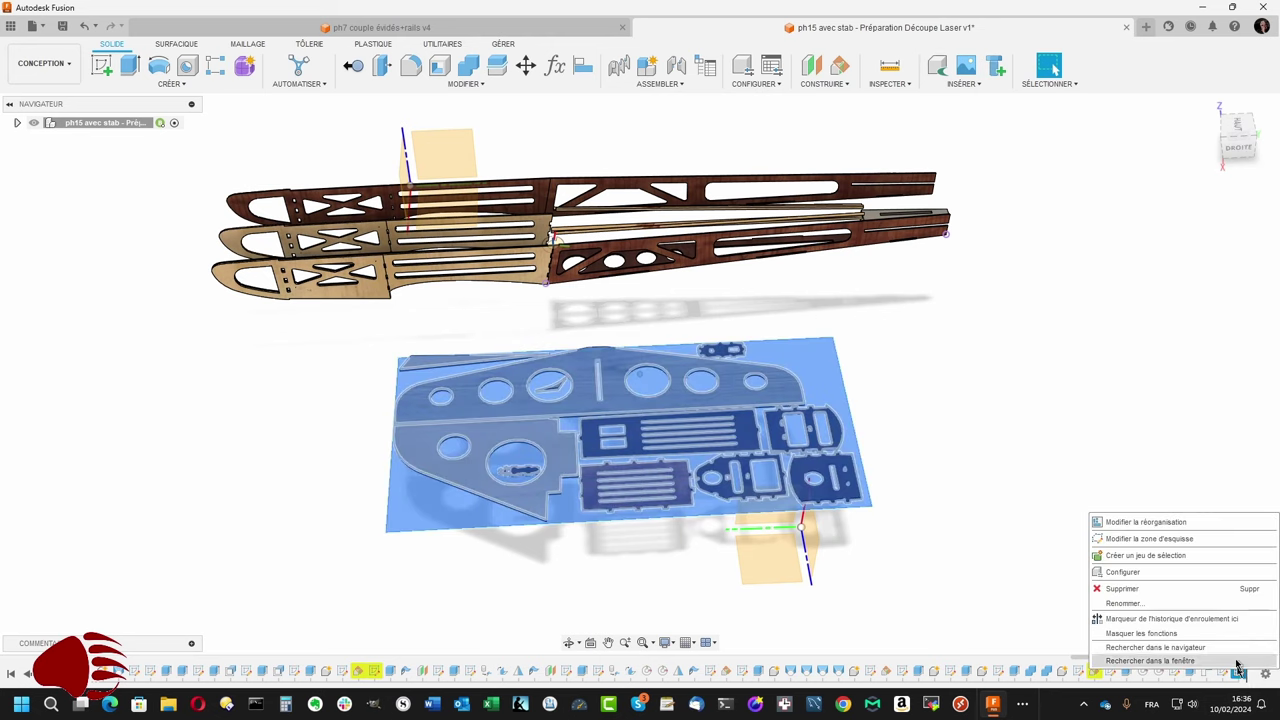
{"action": "left_click", "coordinate": [1180, 528]}
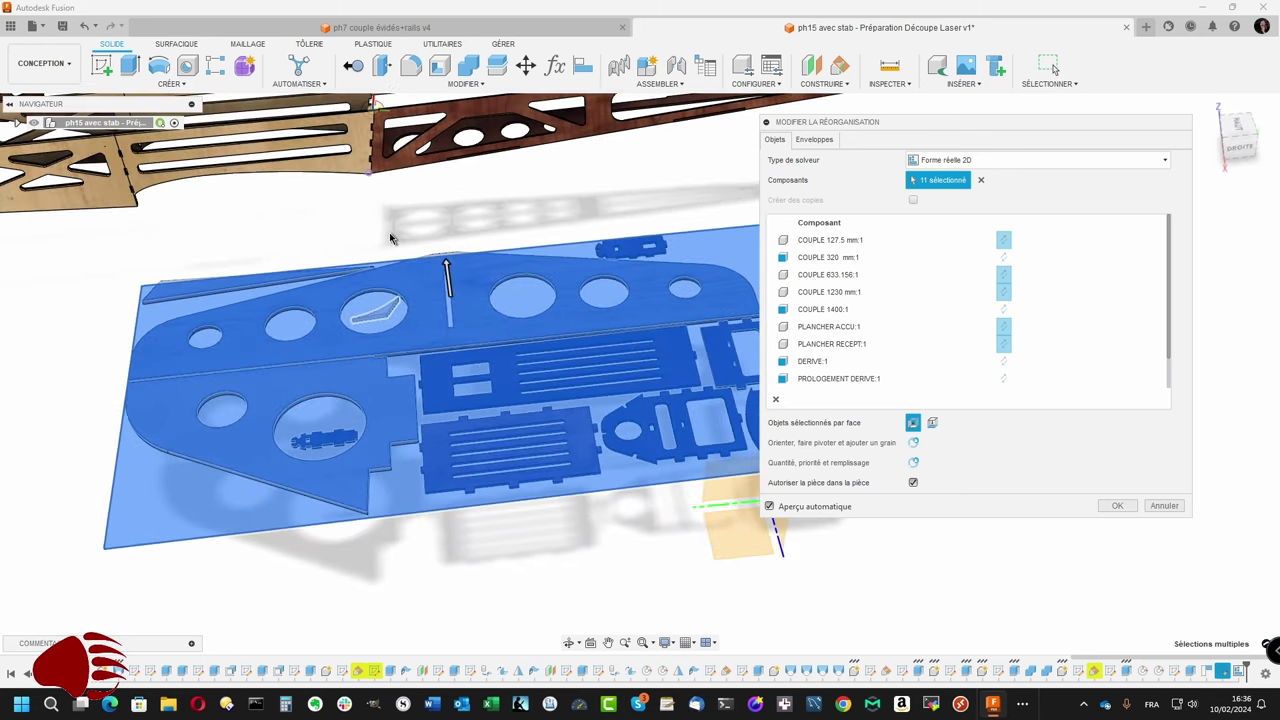
{"action": "mouse_move", "coordinate": [391, 238]}
{"action": "middle_mouse_down", "text": "shift"}
{"action": "mouse_move", "coordinate": [329, 363]}
{"action": "mouse_move", "coordinate": [186, 509]}
{"action": "mouse_move", "coordinate": [217, 463]}
{"action": "mouse_move", "coordinate": [357, 406]}
{"action": "mouse_move", "coordinate": [586, 380]}
{"action": "mouse_move", "coordinate": [617, 390]}
{"action": "middle_mouse_up", "text": "shift"}
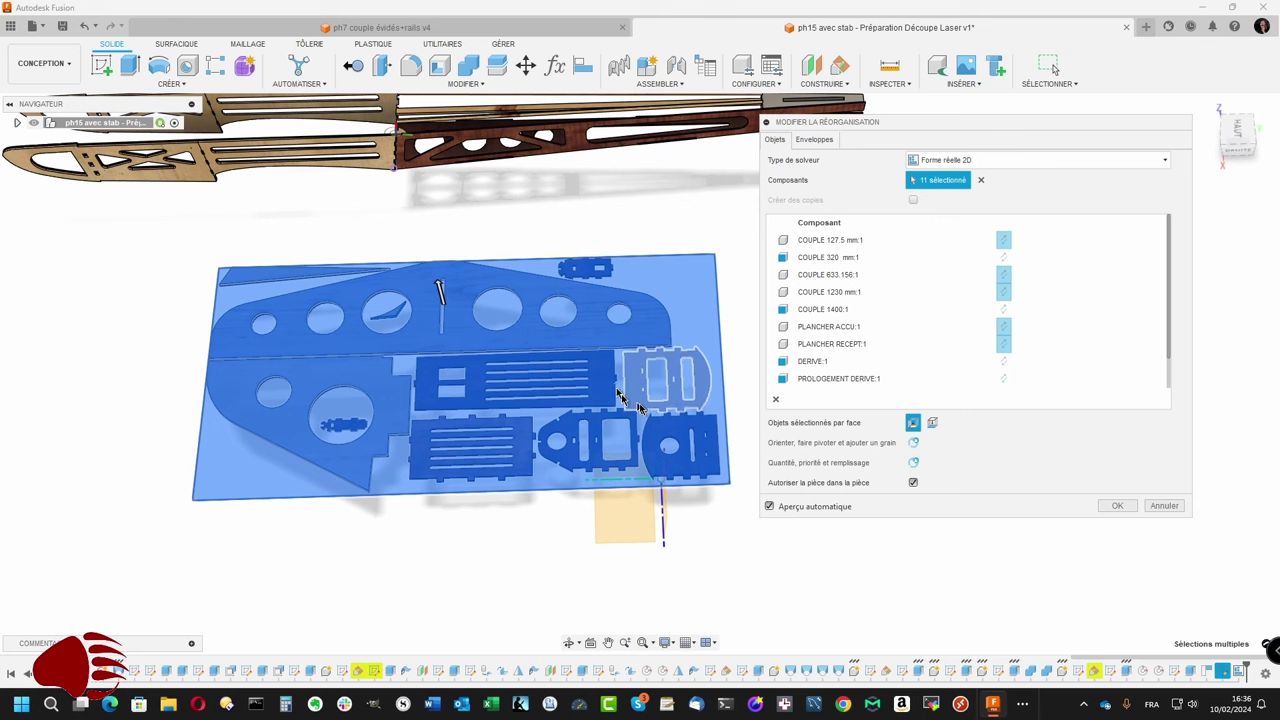
{"action": "left_click", "coordinate": [1113, 507]}
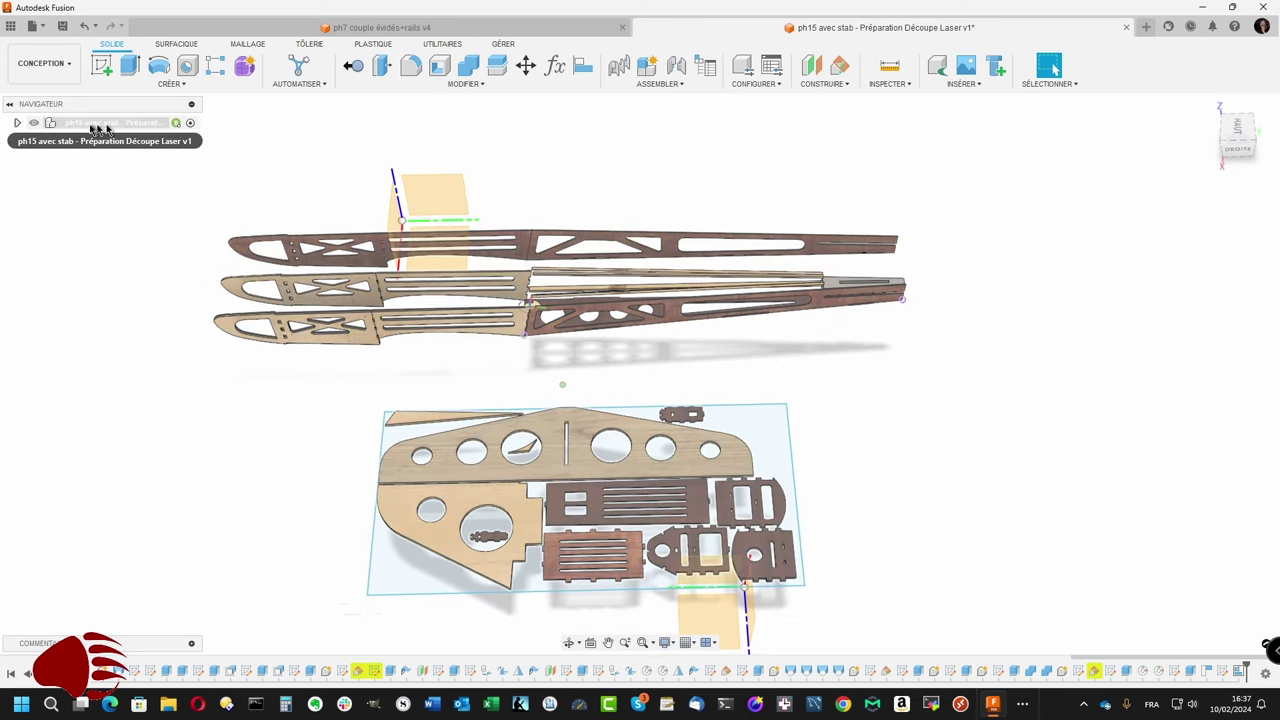
Step: Hide DEMI FLANC AV G, FLANC COMPLET G, PLAQUE DESSOUS and SUPPORT DERIVE in the browser
{"action": "left_click", "coordinate": [16, 122]}
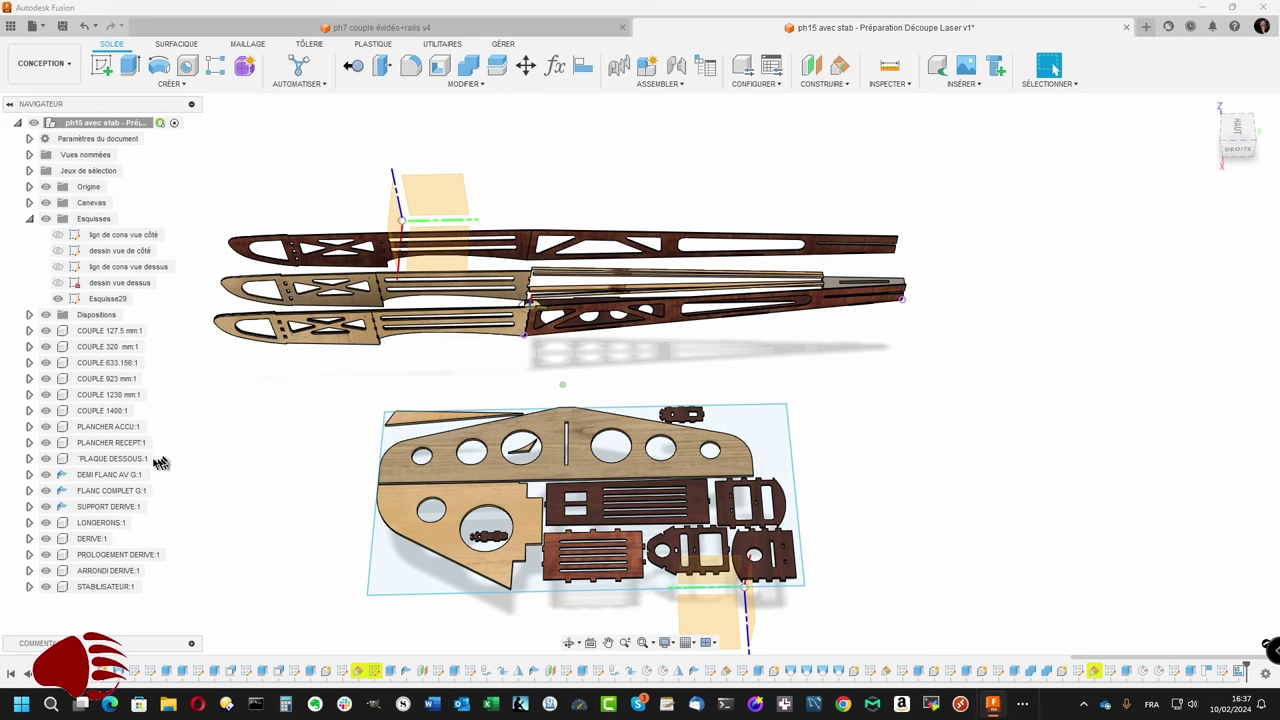
{"action": "left_click", "coordinate": [45, 476]}
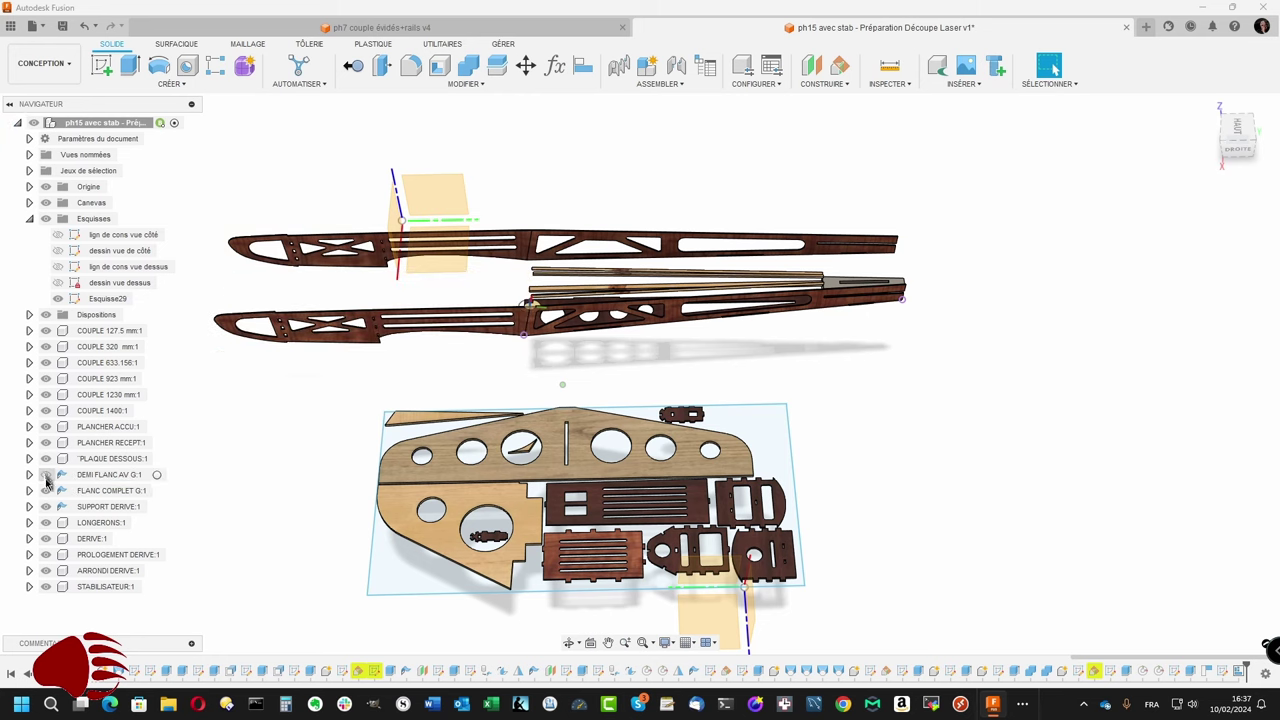
{"action": "left_click", "coordinate": [45, 490]}
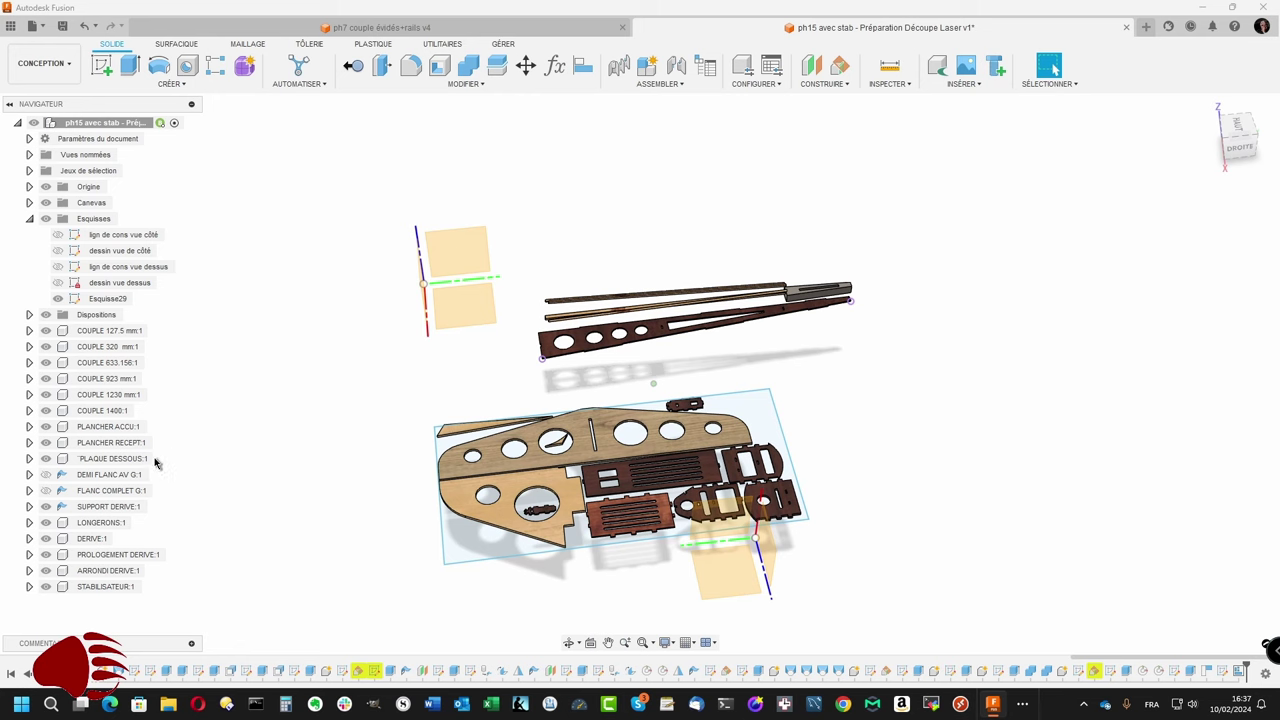
{"action": "left_click", "coordinate": [46, 522]}
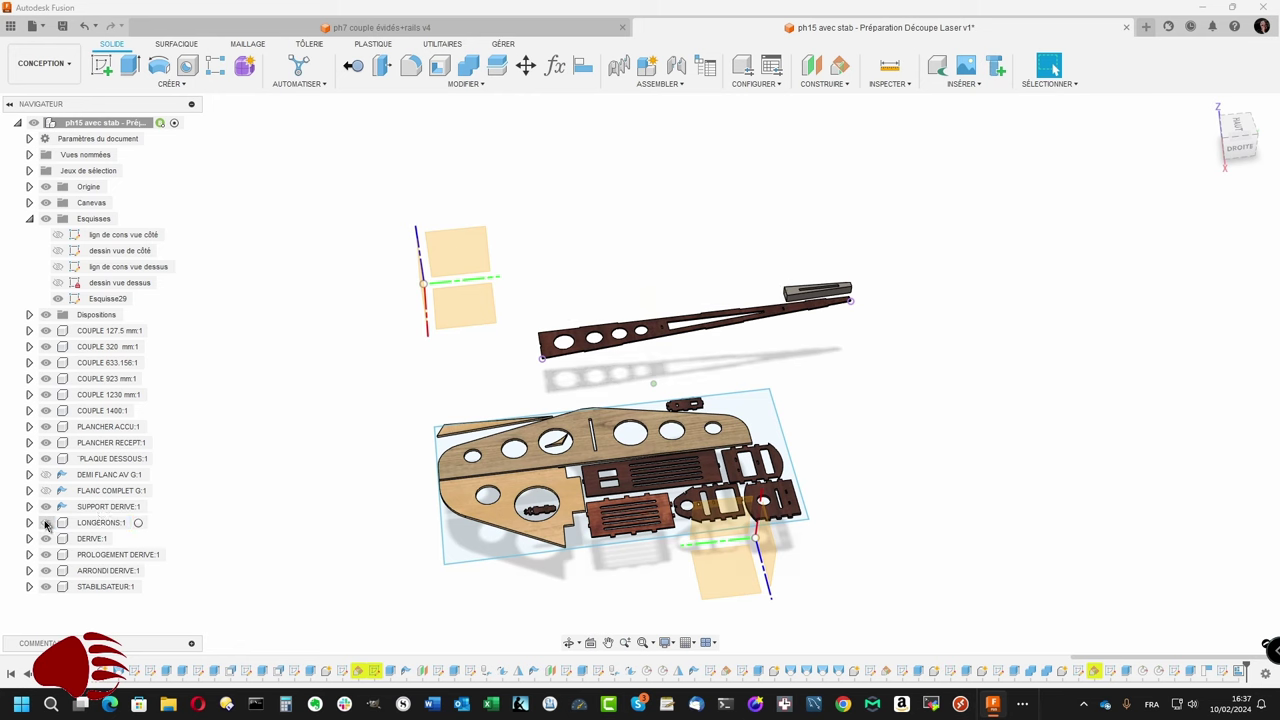
{"action": "left_click", "coordinate": [46, 460]}
{"action": "left_click", "coordinate": [46, 459]}
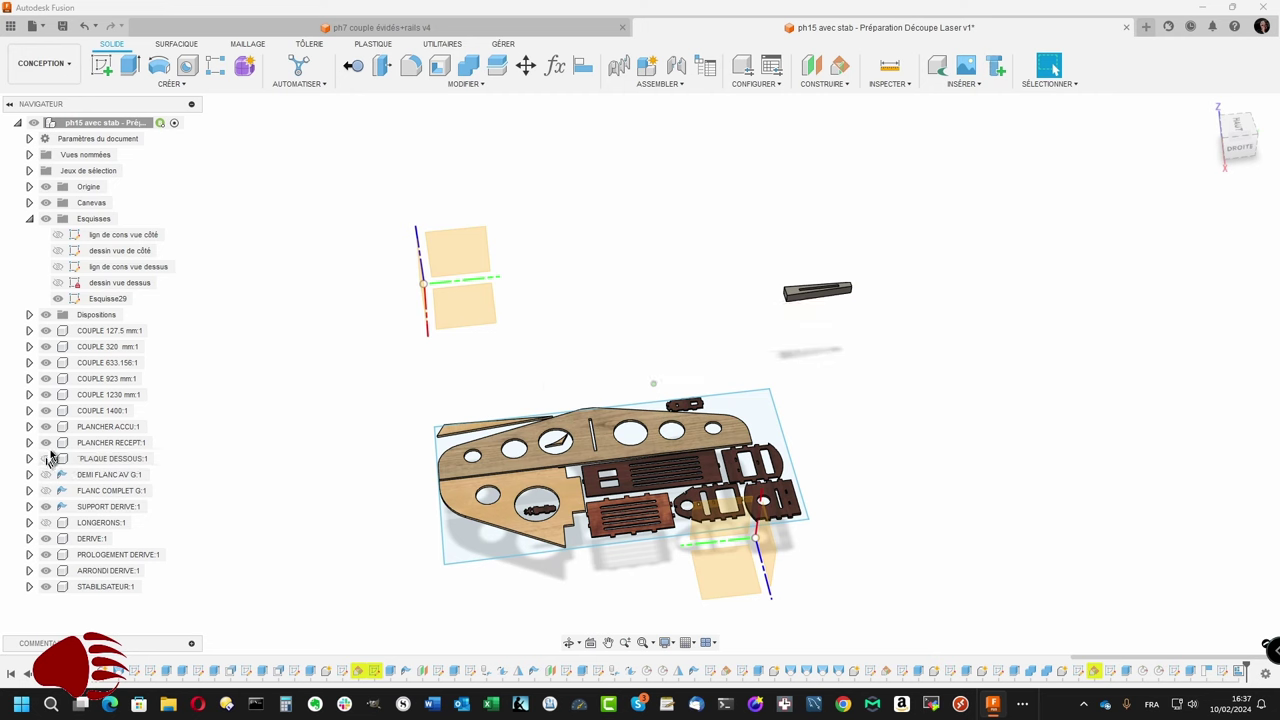
{"action": "left_click", "coordinate": [46, 507]}
{"action": "left_click", "coordinate": [46, 507]}
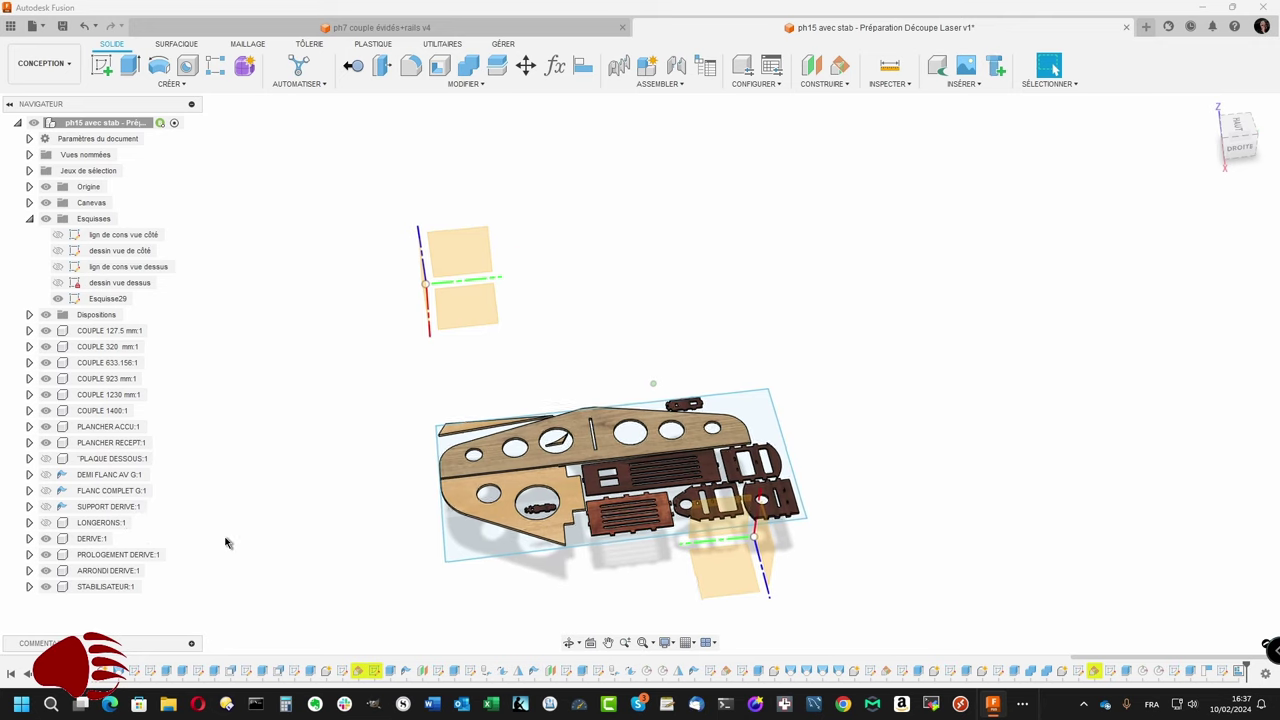
{"action": "scroll", "coordinate": [226, 543], "scroll_direction": "up", "scroll_amount": 2}
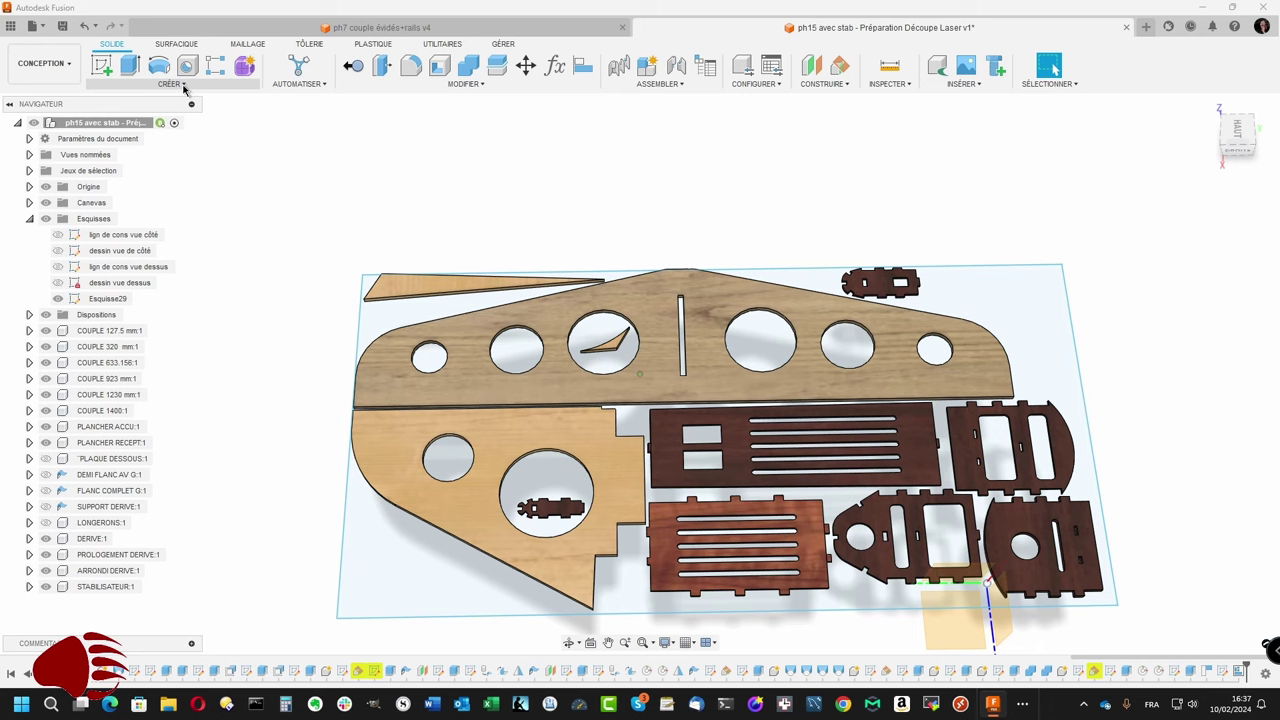
Step: Start a new sketch on the lower-left panel's flat face
{"action": "left_click", "coordinate": [184, 86]}
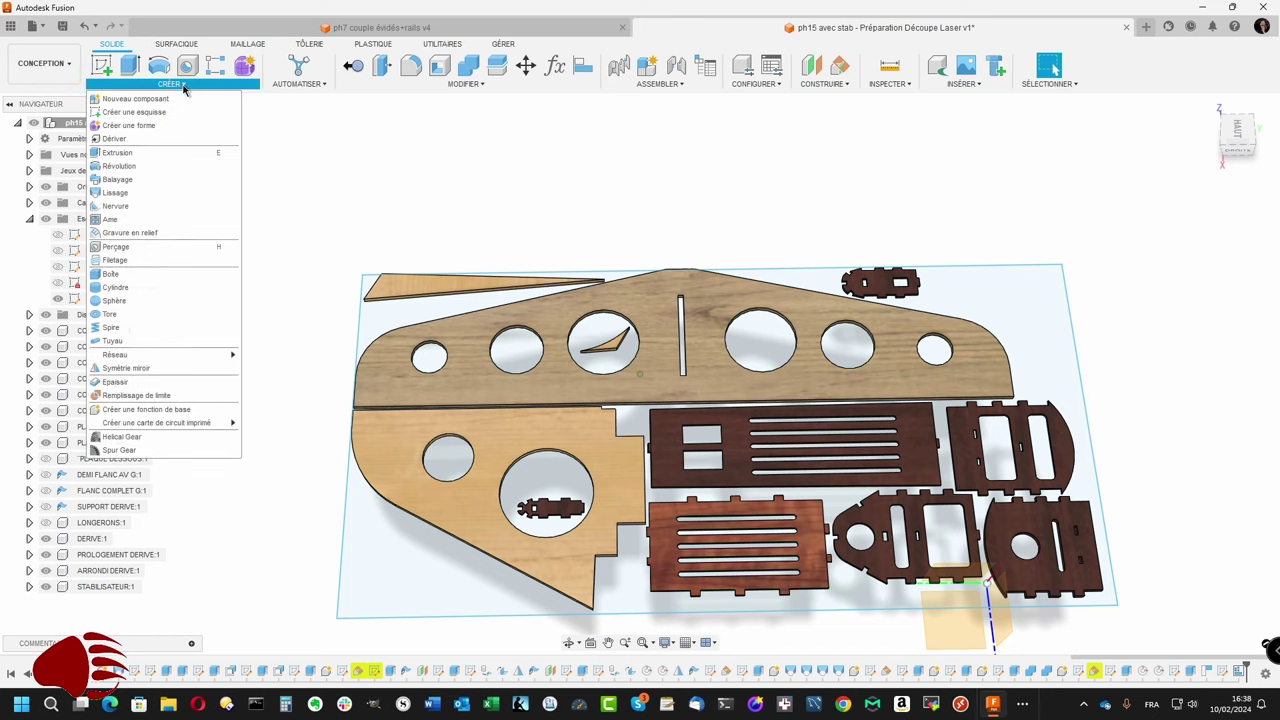
{"action": "left_click", "coordinate": [160, 111]}
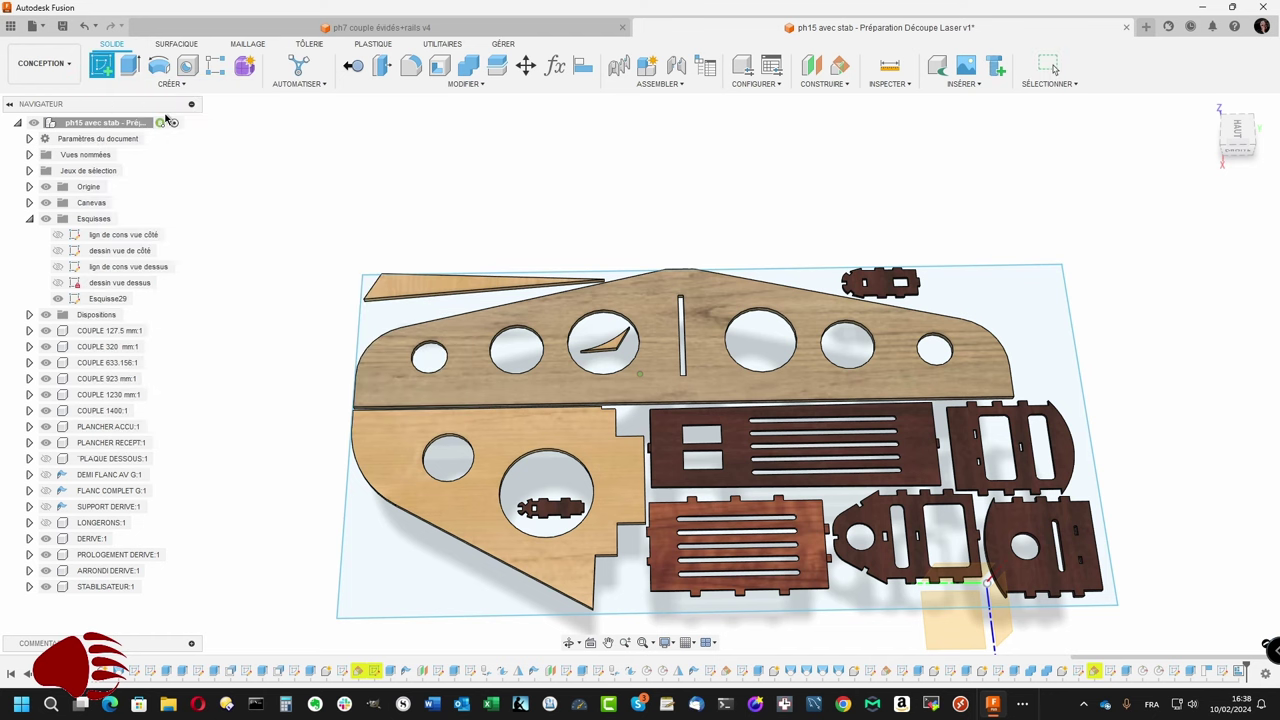
{"action": "left_click", "coordinate": [345, 416]}
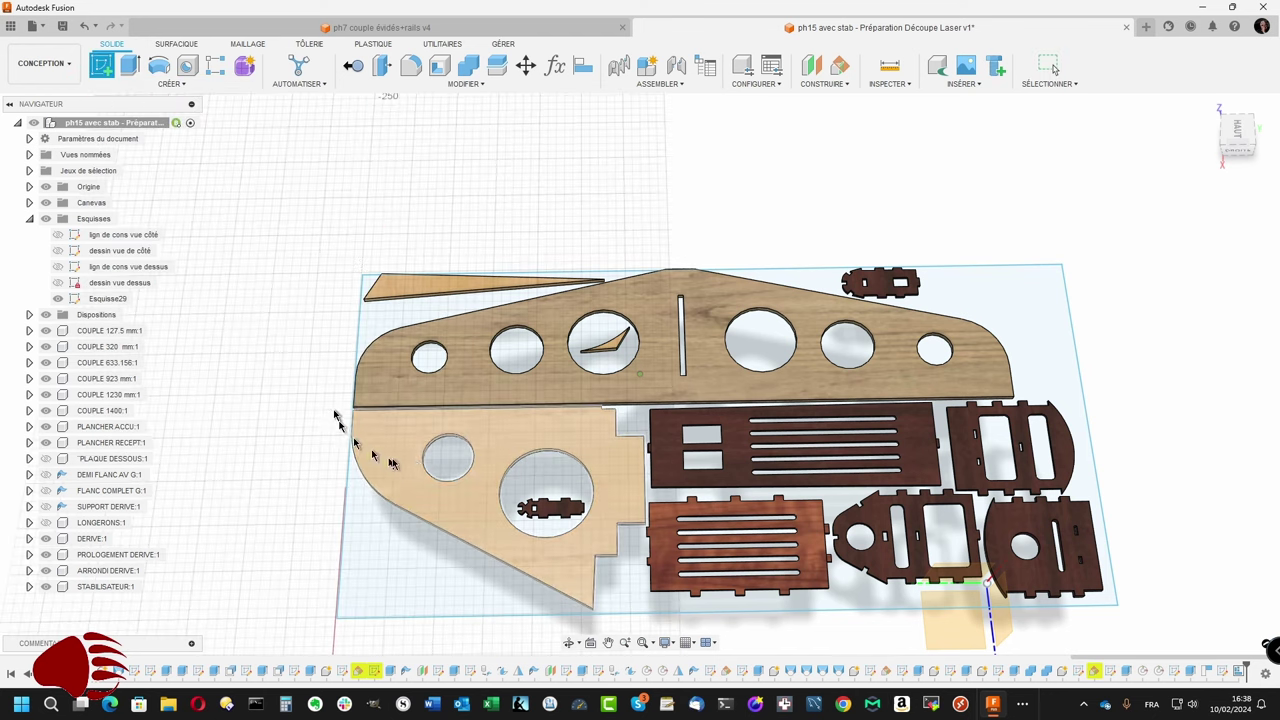
{"action": "left_click", "coordinate": [458, 503]}
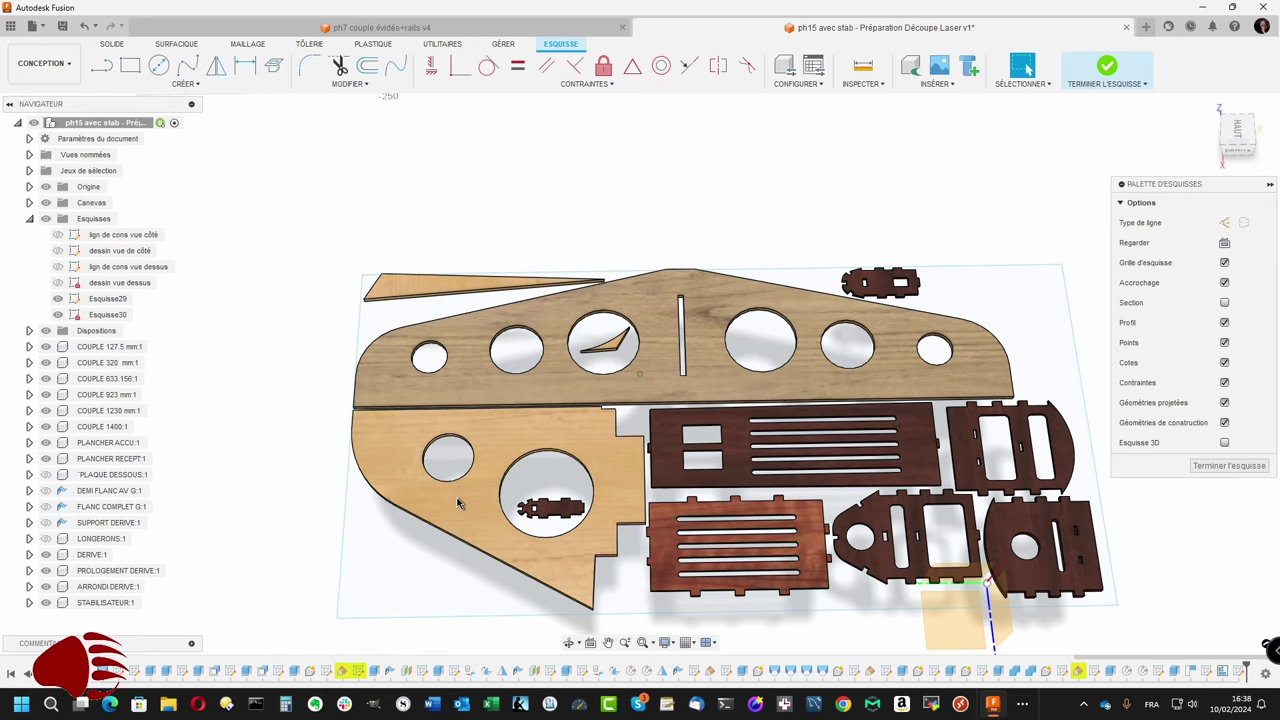
Step: Project all eleven nested parts, including the small triangle, into the sketch
{"action": "key", "text": "p"}
{"action": "scroll", "coordinate": [458, 503], "scroll_direction": "down", "scroll_amount": 1}
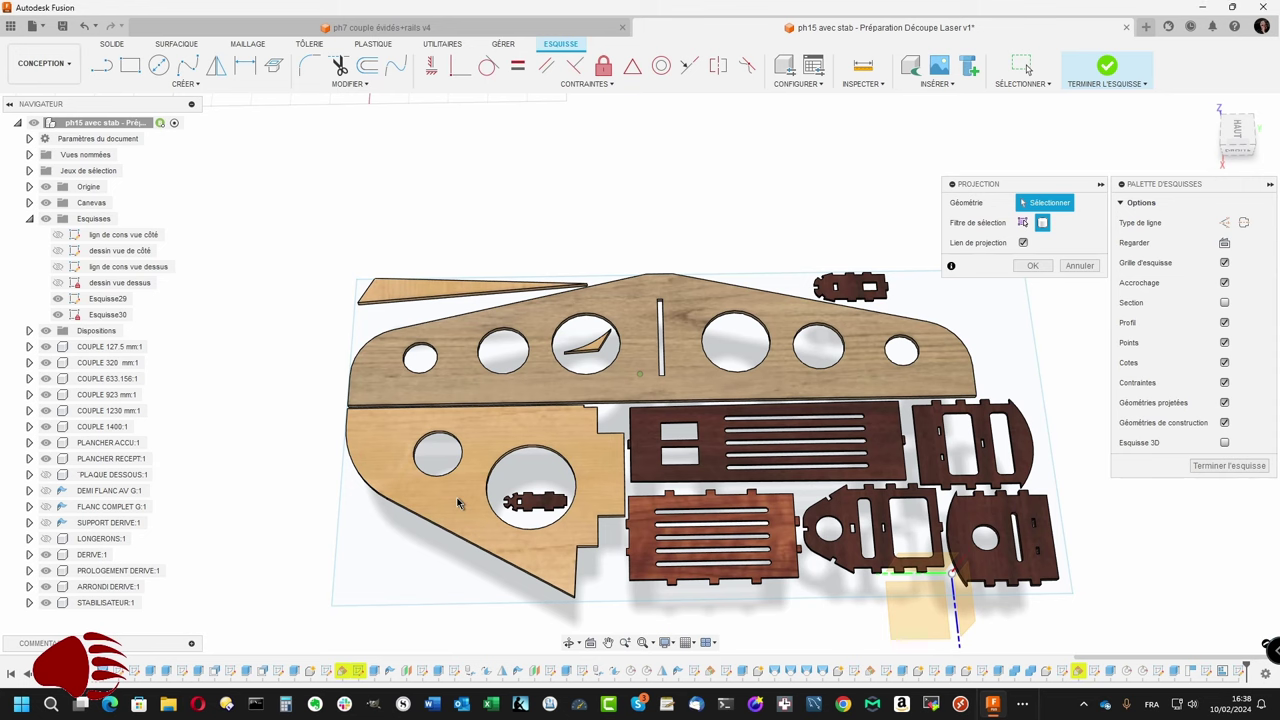
{"action": "left_click", "coordinate": [696, 376]}
{"action": "left_click", "coordinate": [600, 420]}
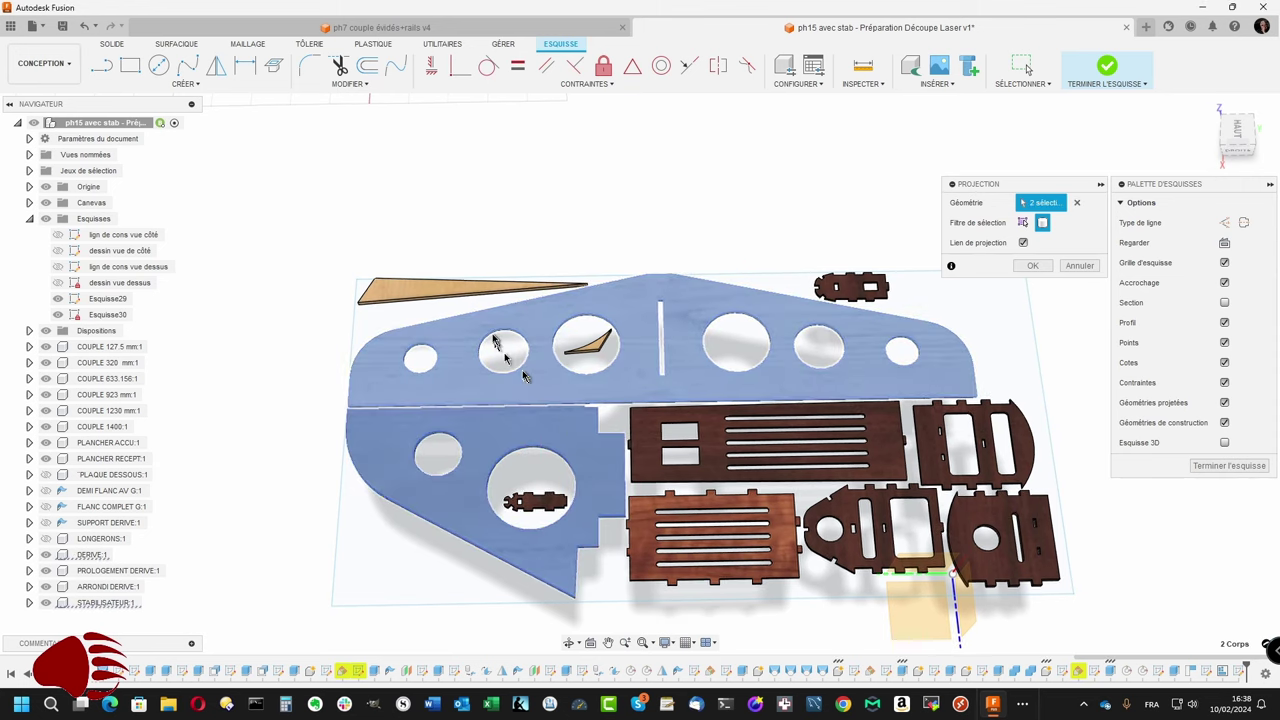
{"action": "left_click", "coordinate": [440, 290]}
{"action": "scroll", "coordinate": [640, 300], "scroll_direction": "up", "scroll_amount": 1}
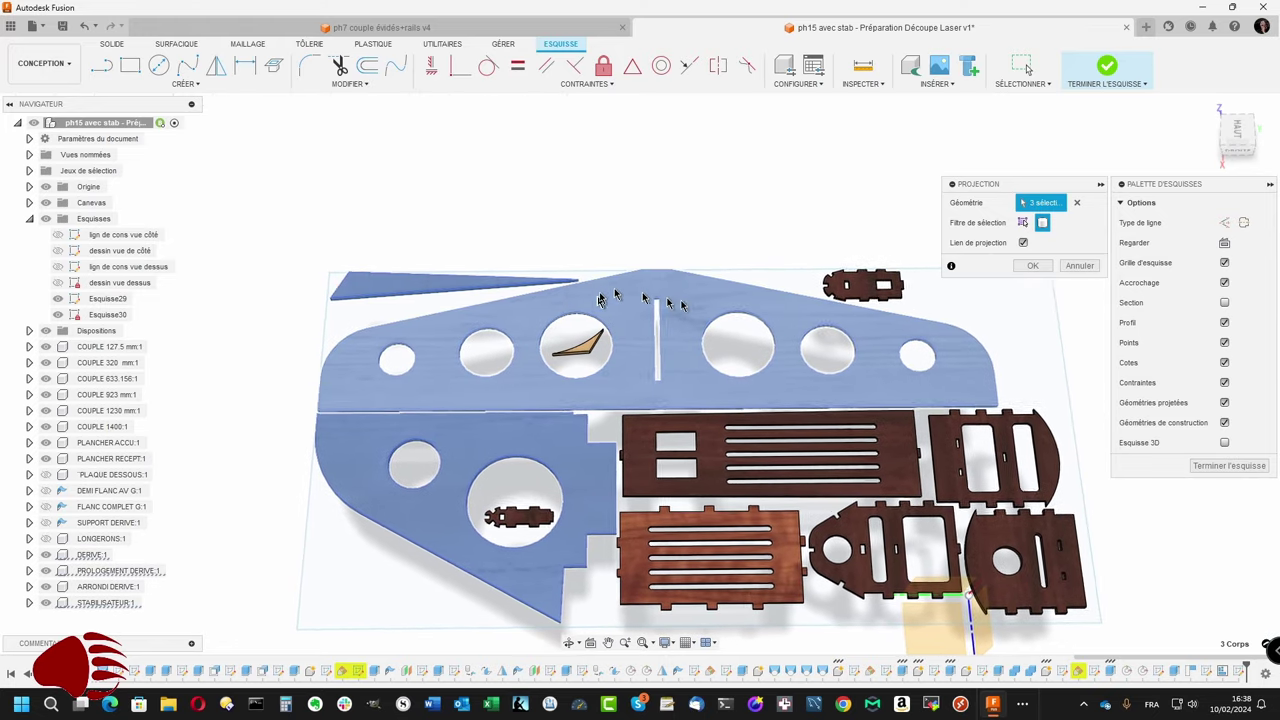
{"action": "left_click", "coordinate": [857, 286]}
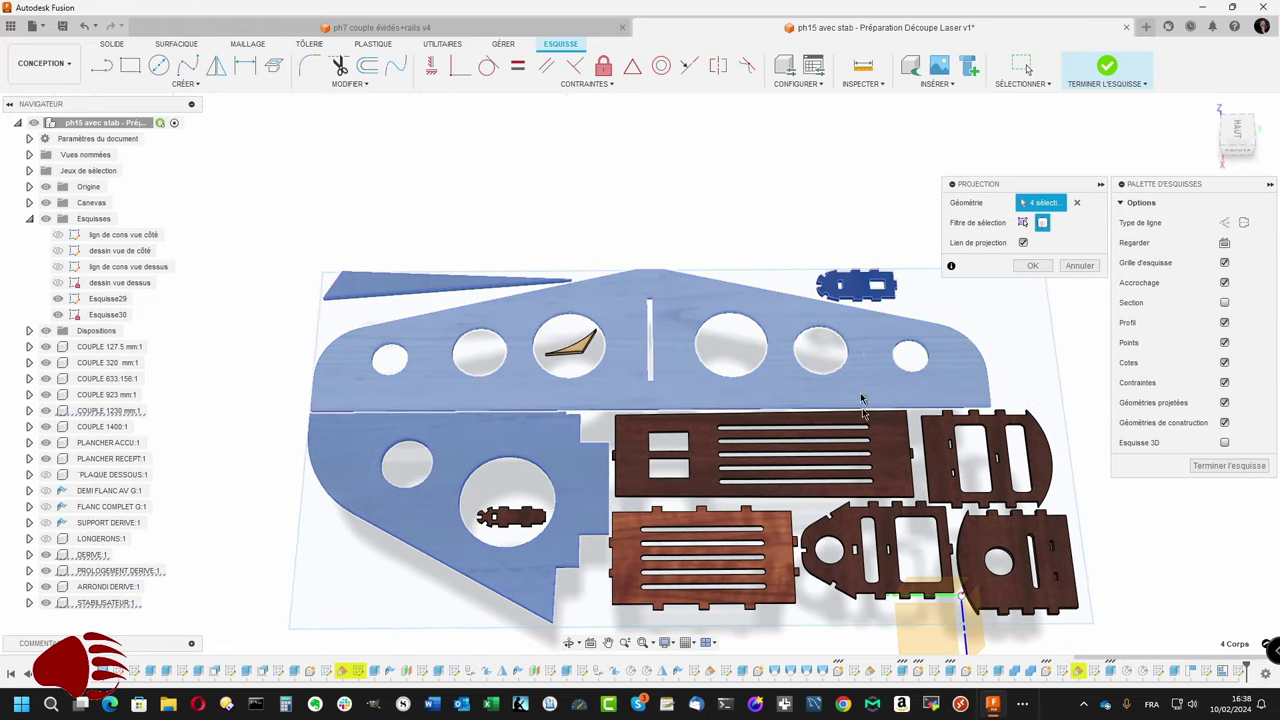
{"action": "left_click", "coordinate": [890, 432]}
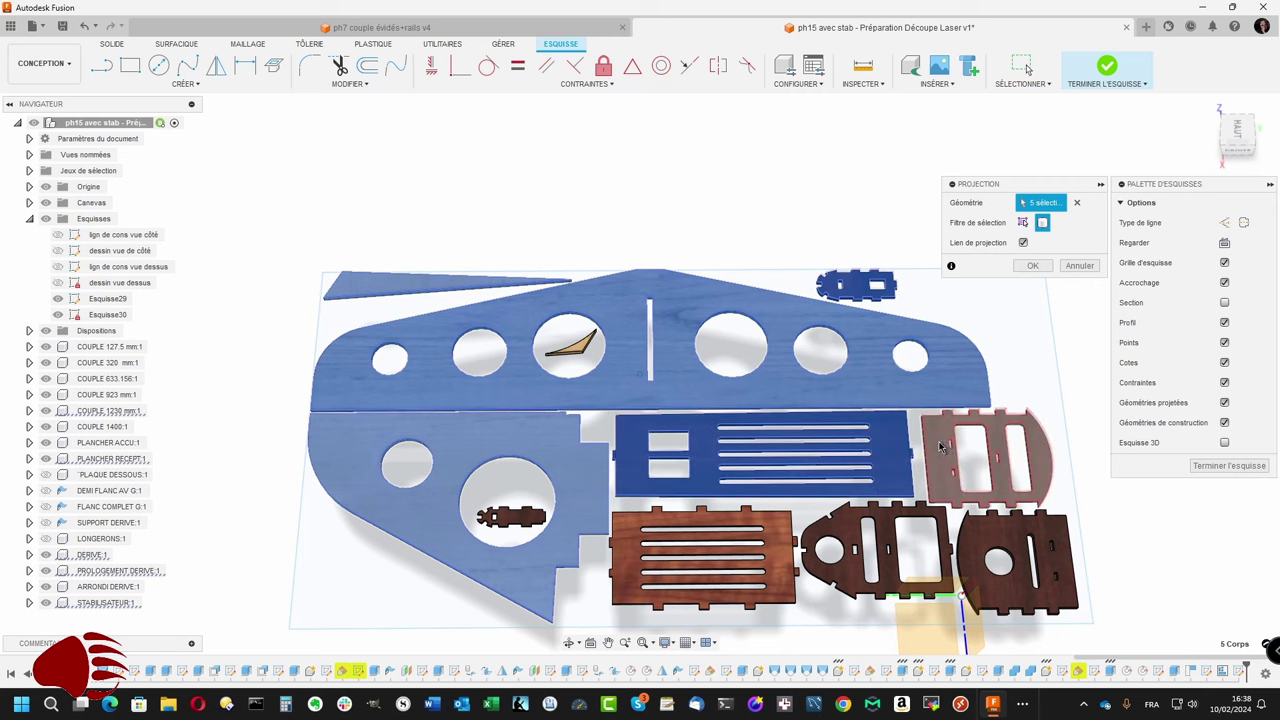
{"action": "left_click", "coordinate": [940, 447]}
{"action": "left_click", "coordinate": [968, 538]}
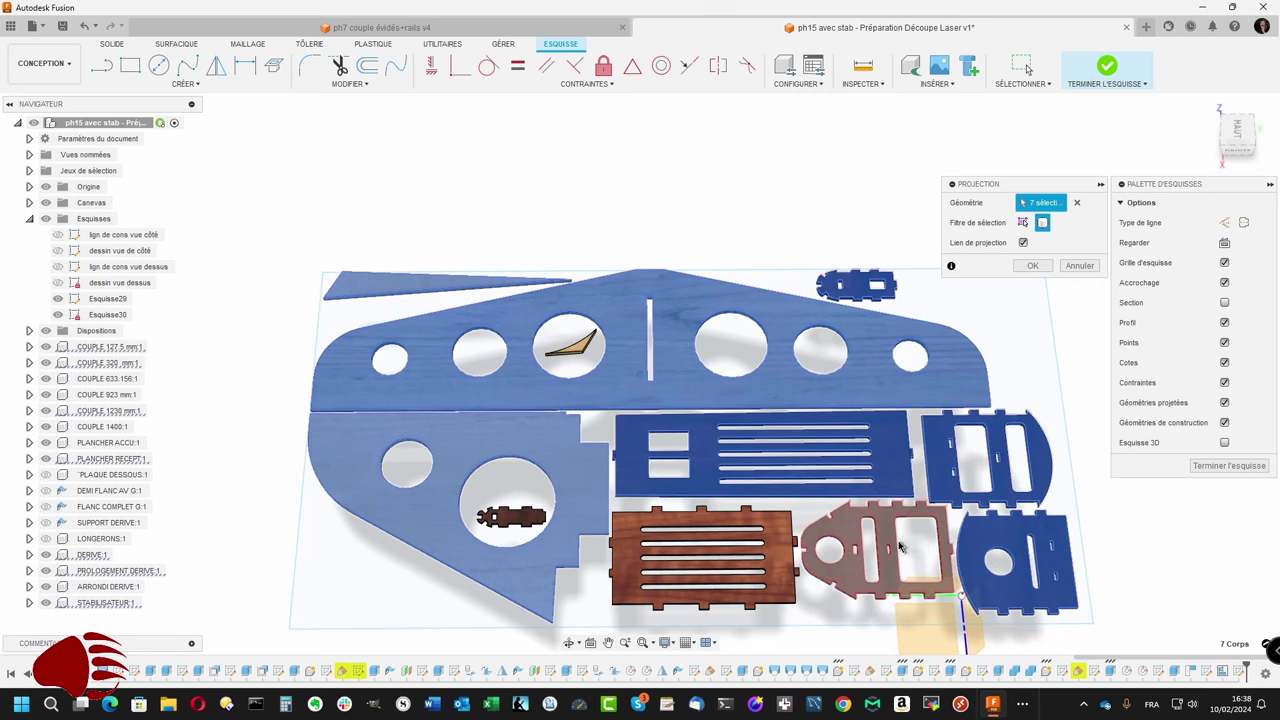
{"action": "left_click", "coordinate": [940, 545]}
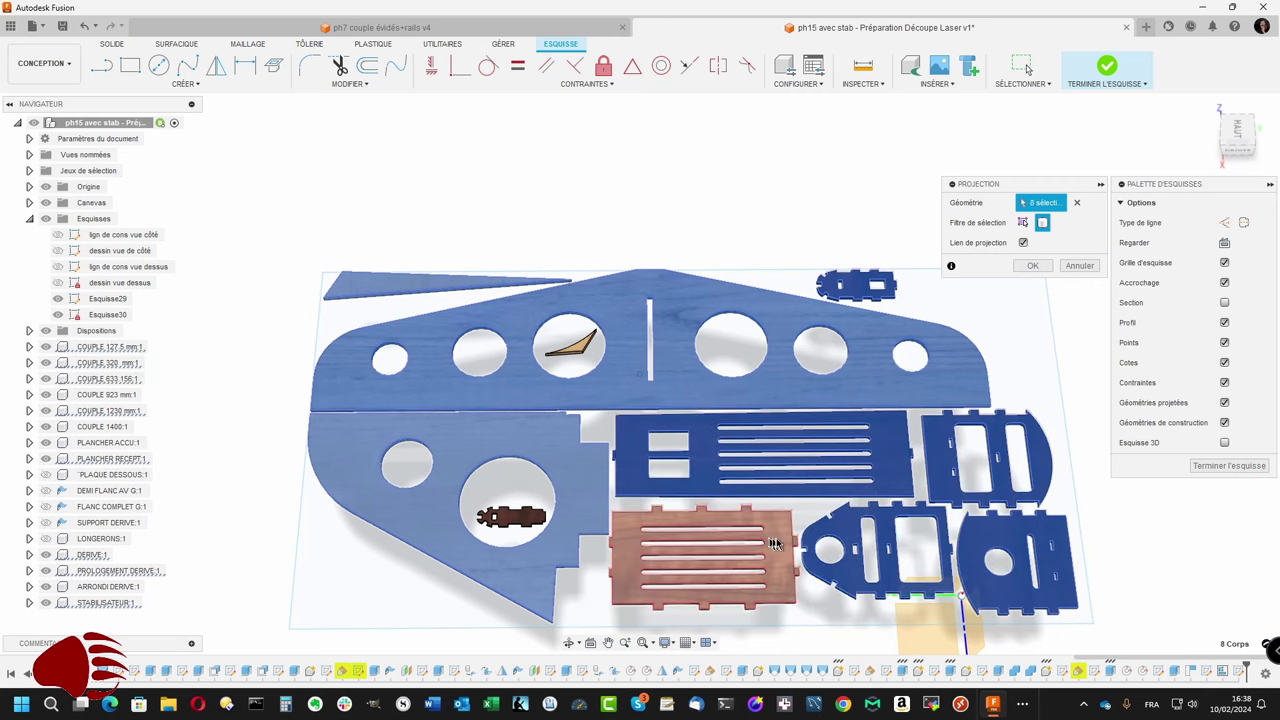
{"action": "left_click", "coordinate": [773, 543]}
{"action": "left_click", "coordinate": [526, 516]}
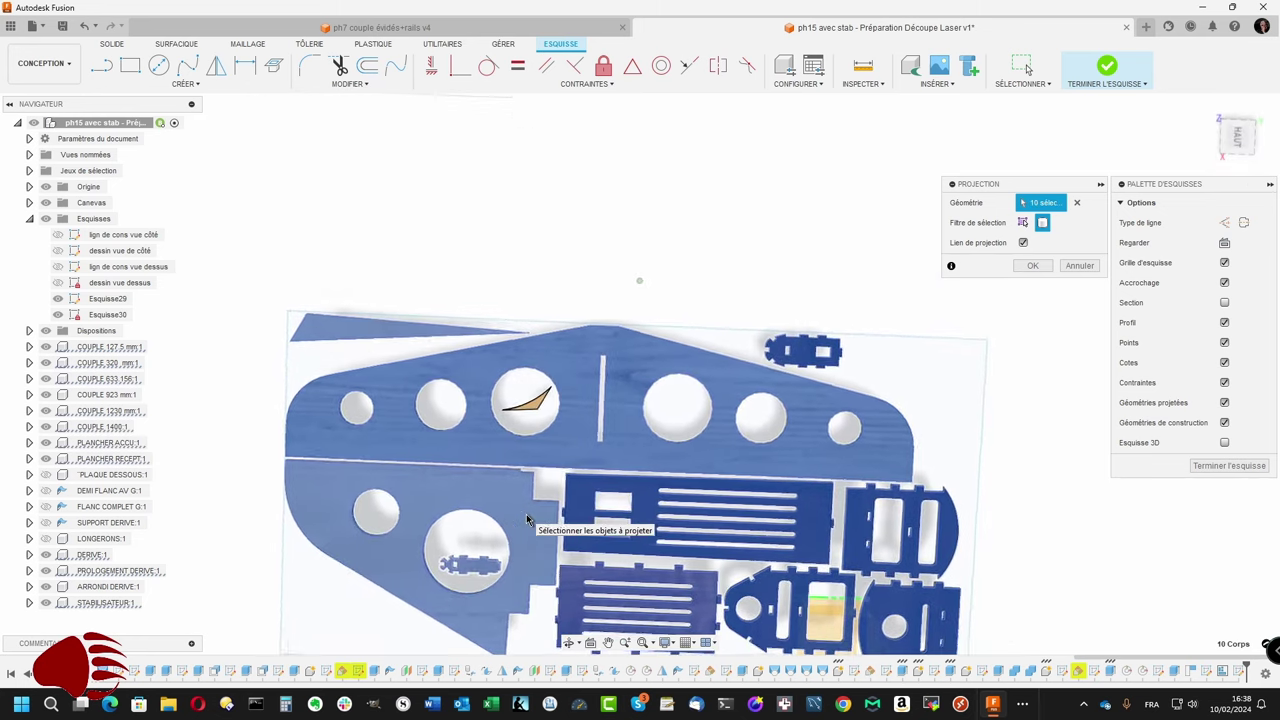
{"action": "left_click", "coordinate": [557, 413]}
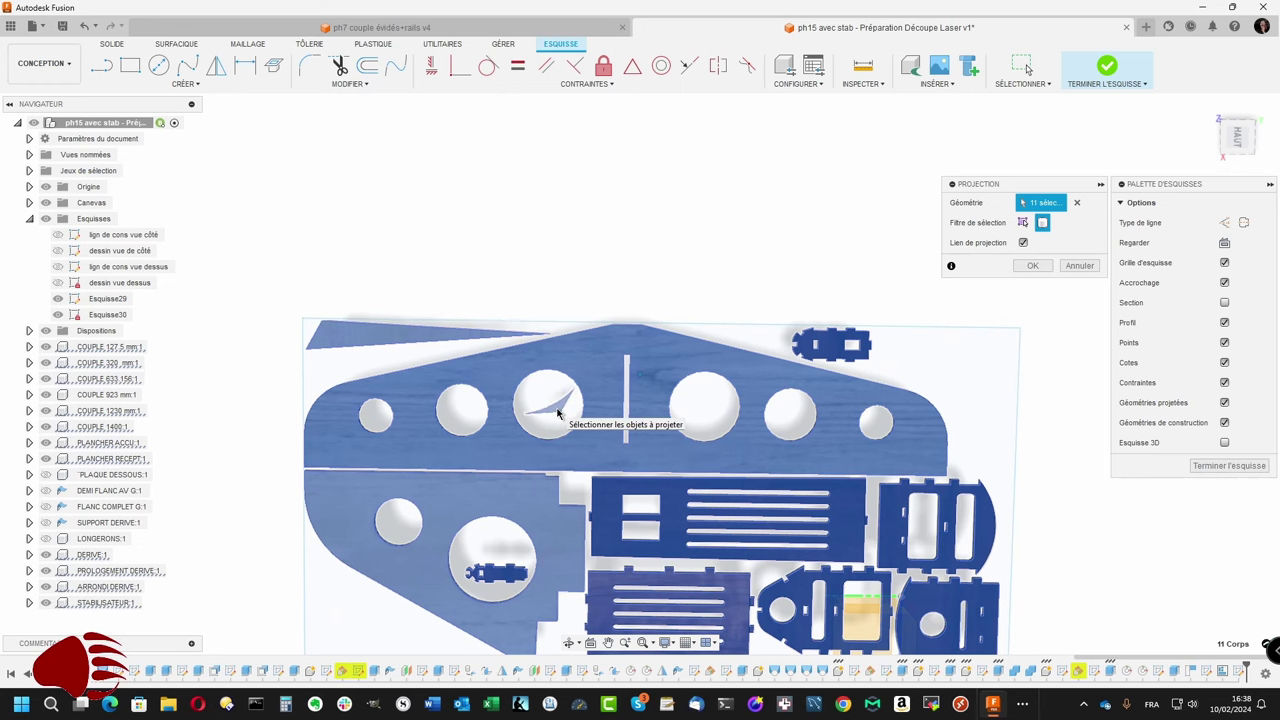
{"action": "left_click", "coordinate": [1033, 266]}
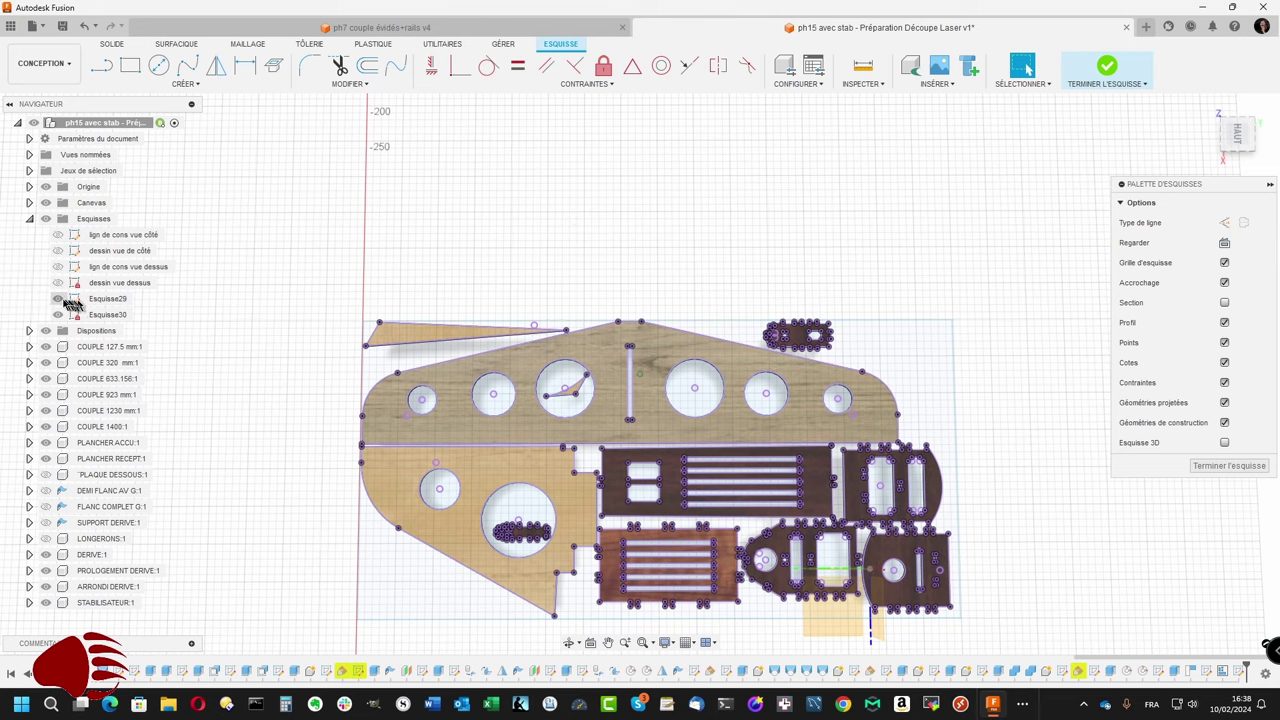
Step: Export Esquisse30 as DXF 'Plaque découpe N° 1 - PH15', also saving it to the Tests cloud project
{"action": "left_click", "coordinate": [99, 316]}
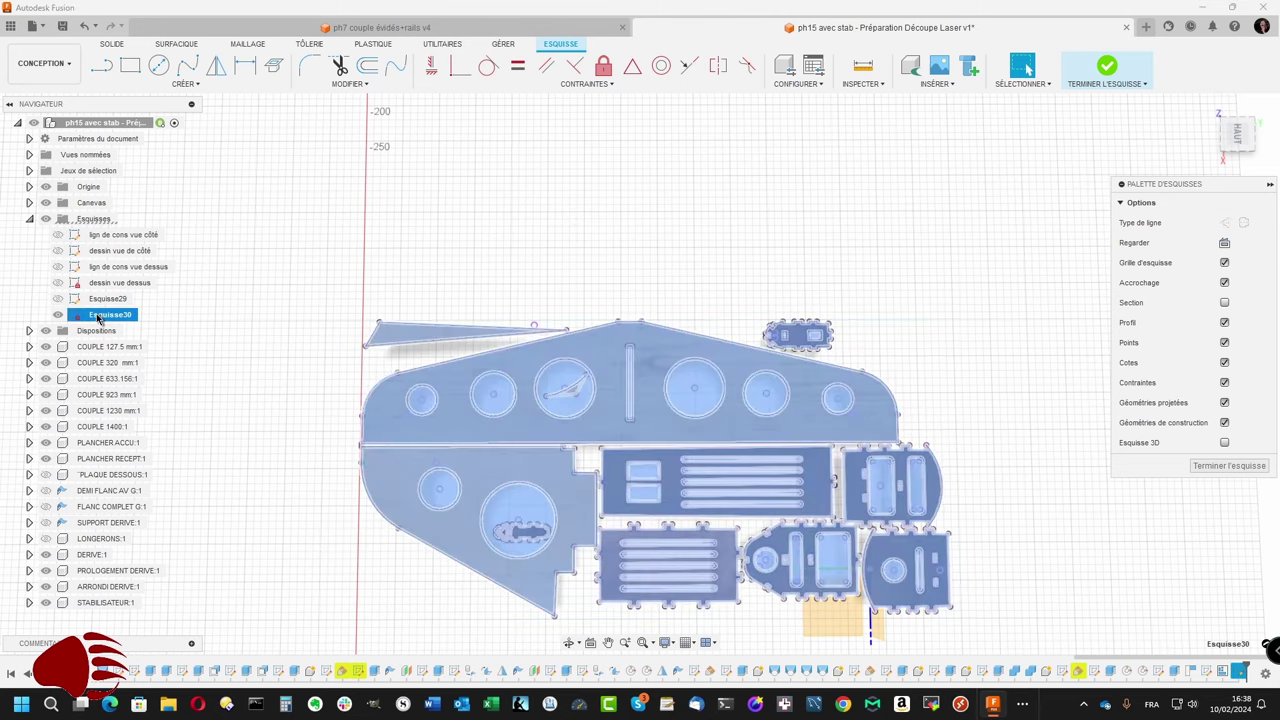
{"action": "right_click", "coordinate": [99, 316]}
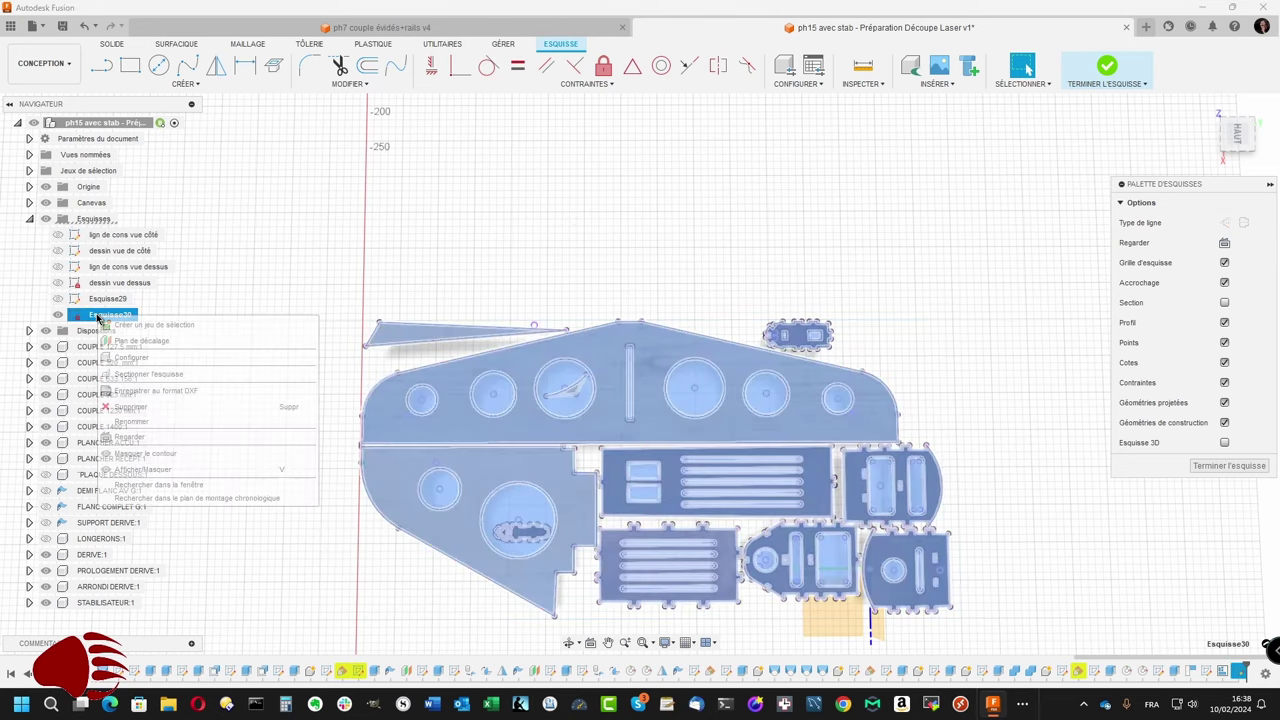
{"action": "left_click", "coordinate": [137, 392]}
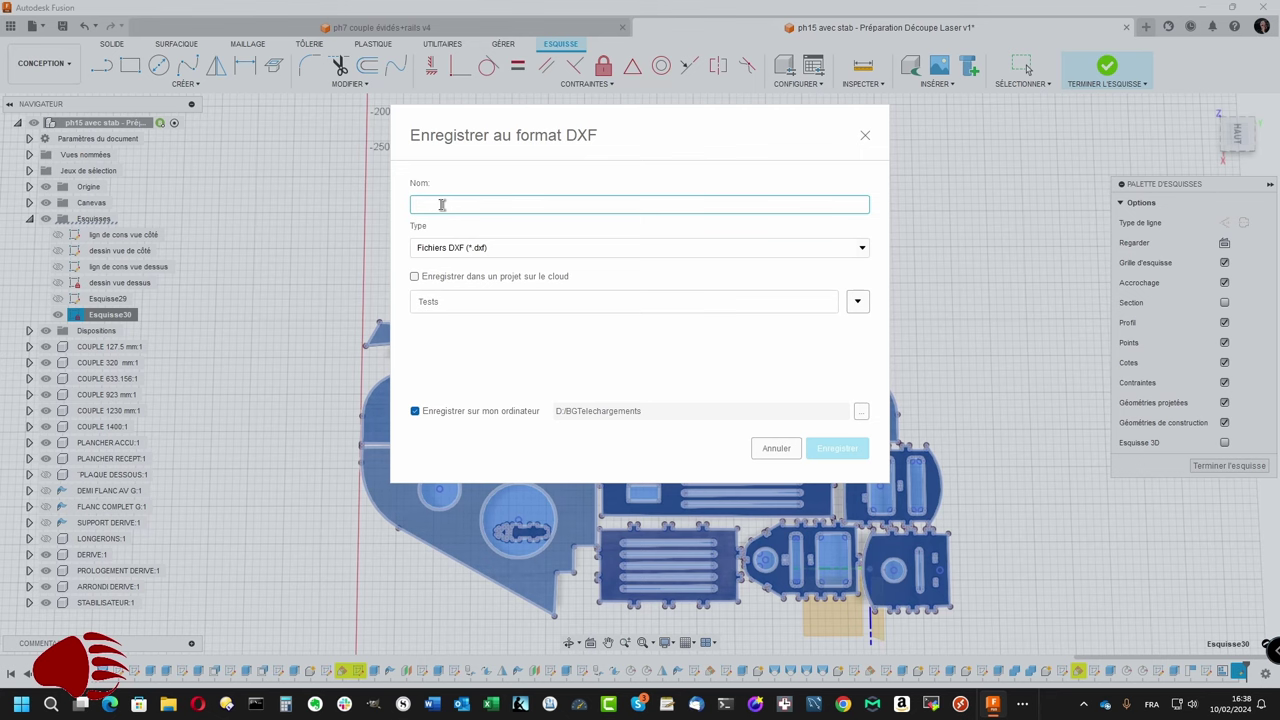
{"action": "type", "text": "Plaque découpe N°"}
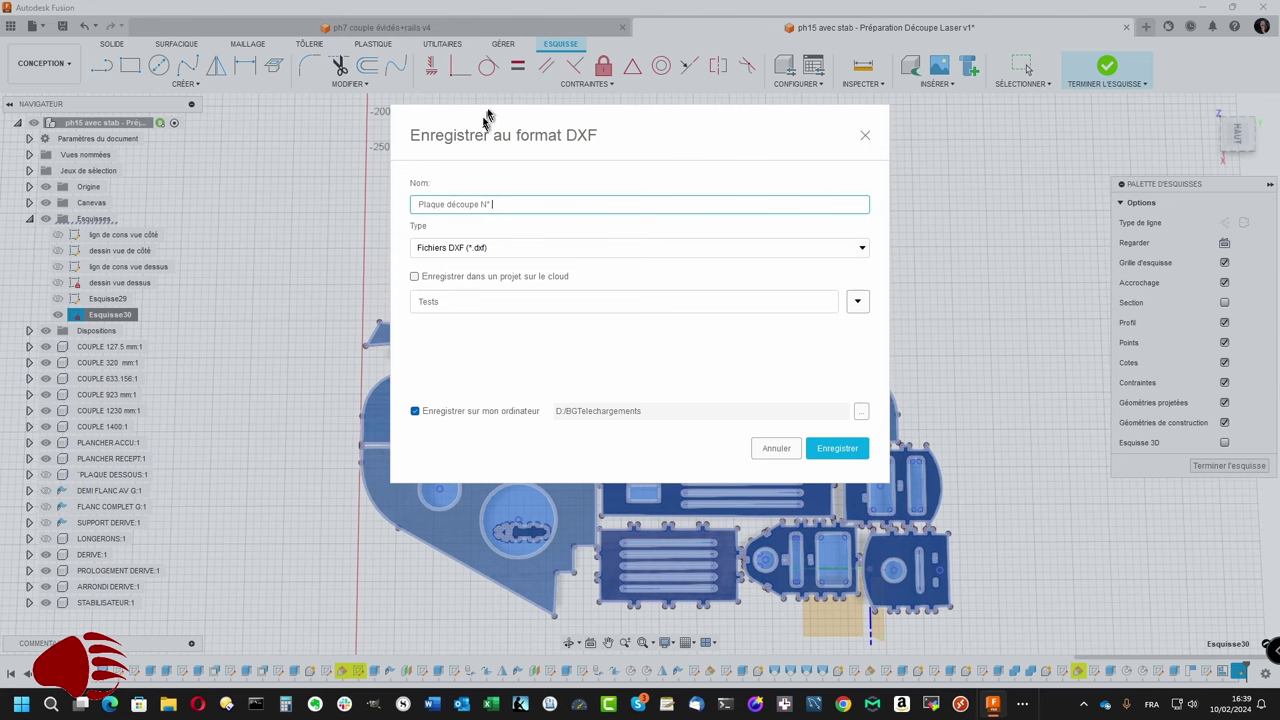
{"action": "mouse_move", "coordinate": [491, 114]}
{"action": "left_mouse_down"}
{"action": "mouse_move", "coordinate": [572, 192]}
{"action": "mouse_move", "coordinate": [515, 177]}
{"action": "left_mouse_up"}
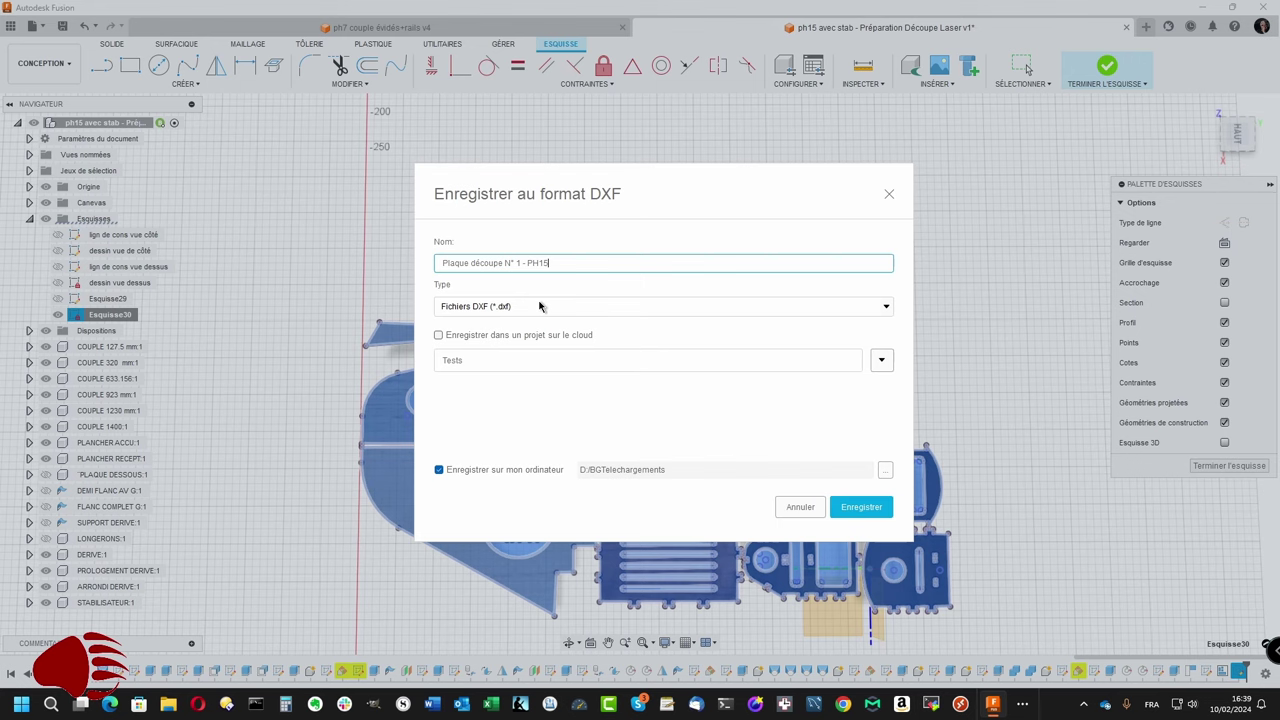
{"action": "left_click", "coordinate": [439, 336]}
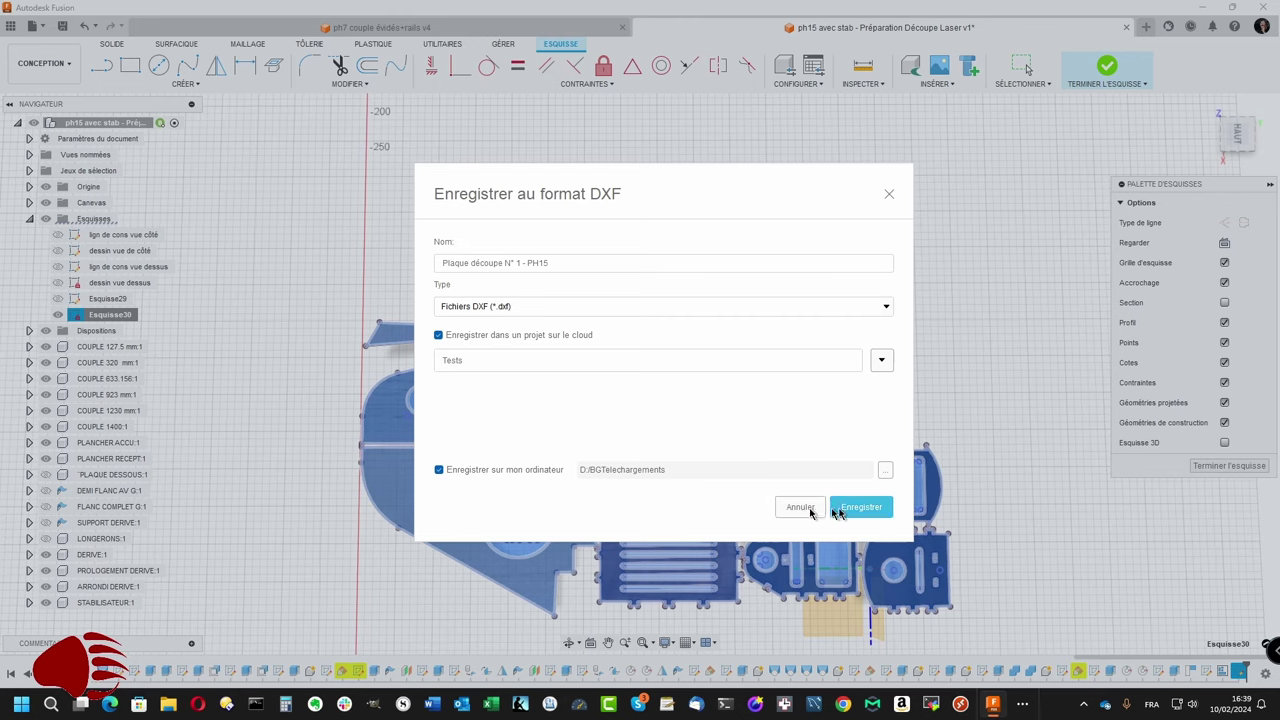
{"action": "left_click", "coordinate": [857, 507]}
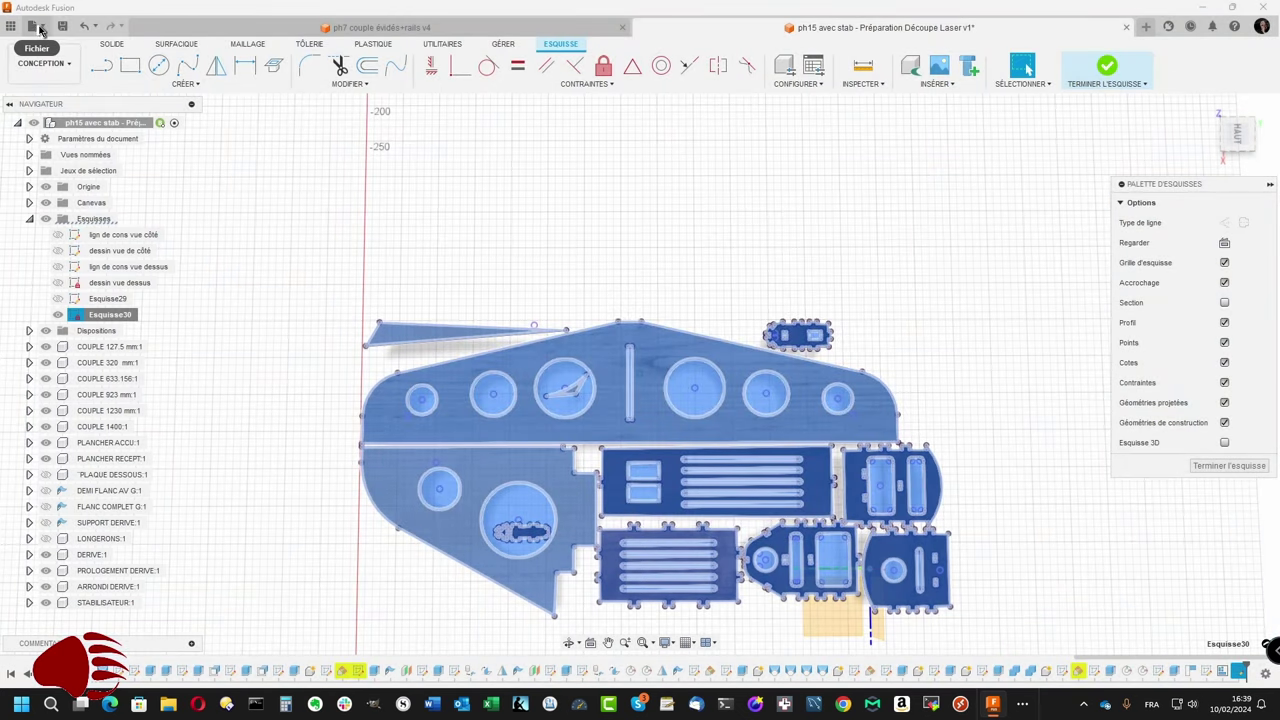
Step: Save the design as version v2 and open its details page on the web
{"action": "left_click", "coordinate": [33, 26]}
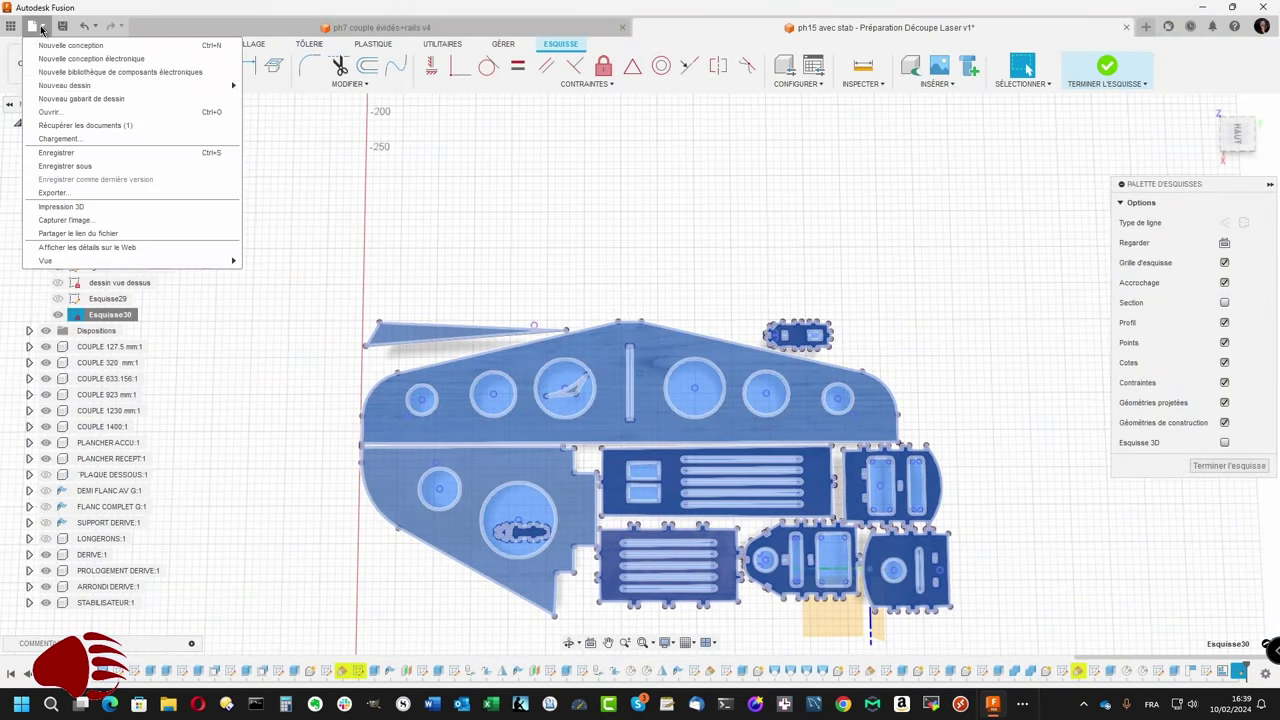
{"action": "left_click", "coordinate": [70, 250]}
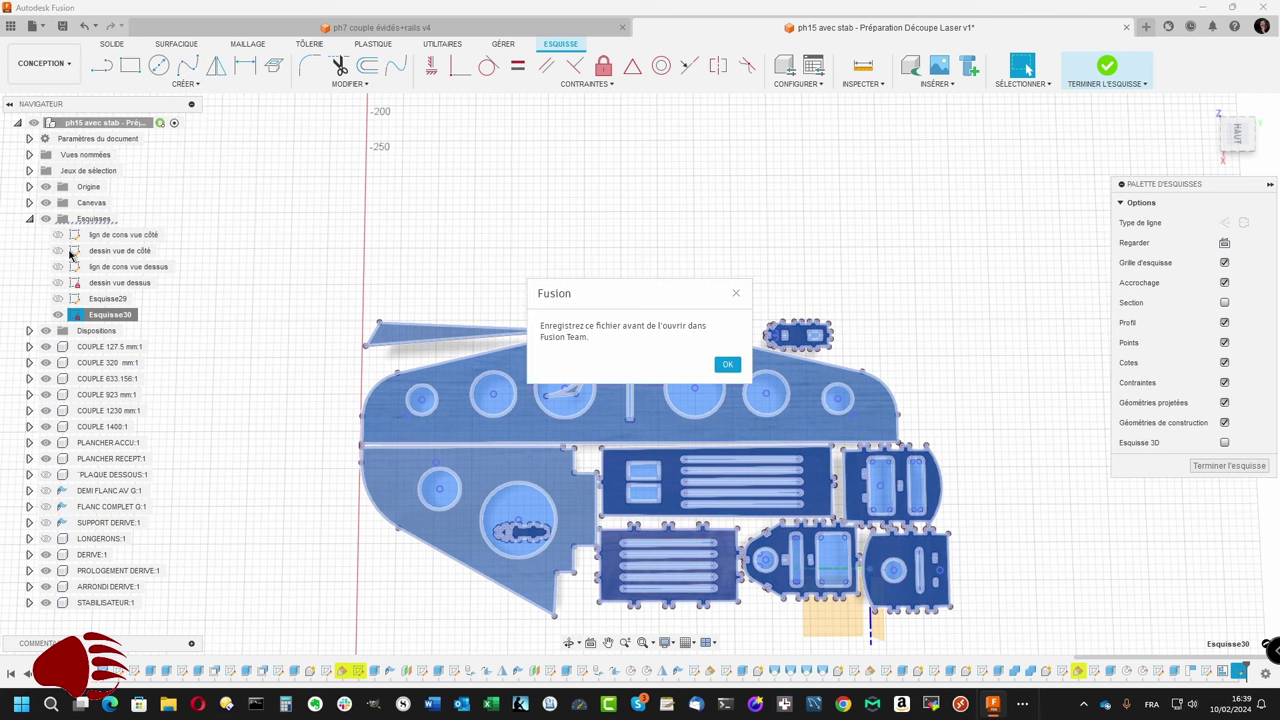
{"action": "left_click", "coordinate": [730, 366]}
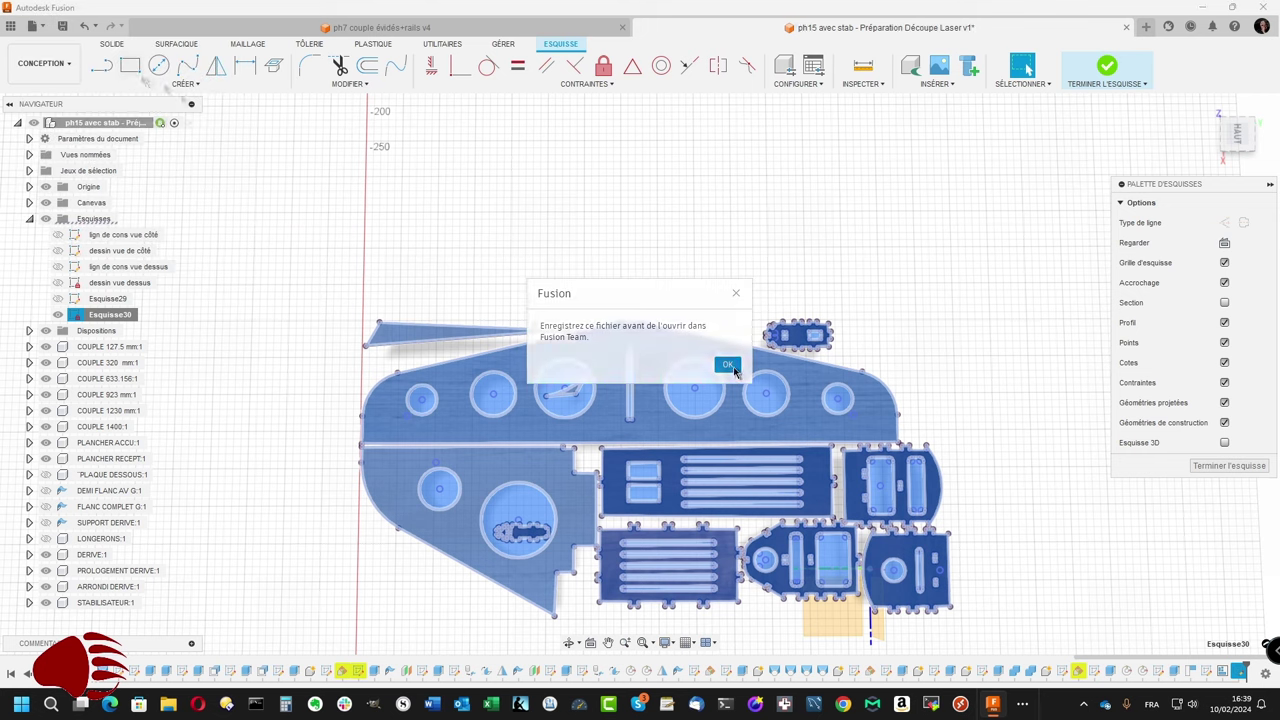
{"action": "left_click", "coordinate": [33, 26]}
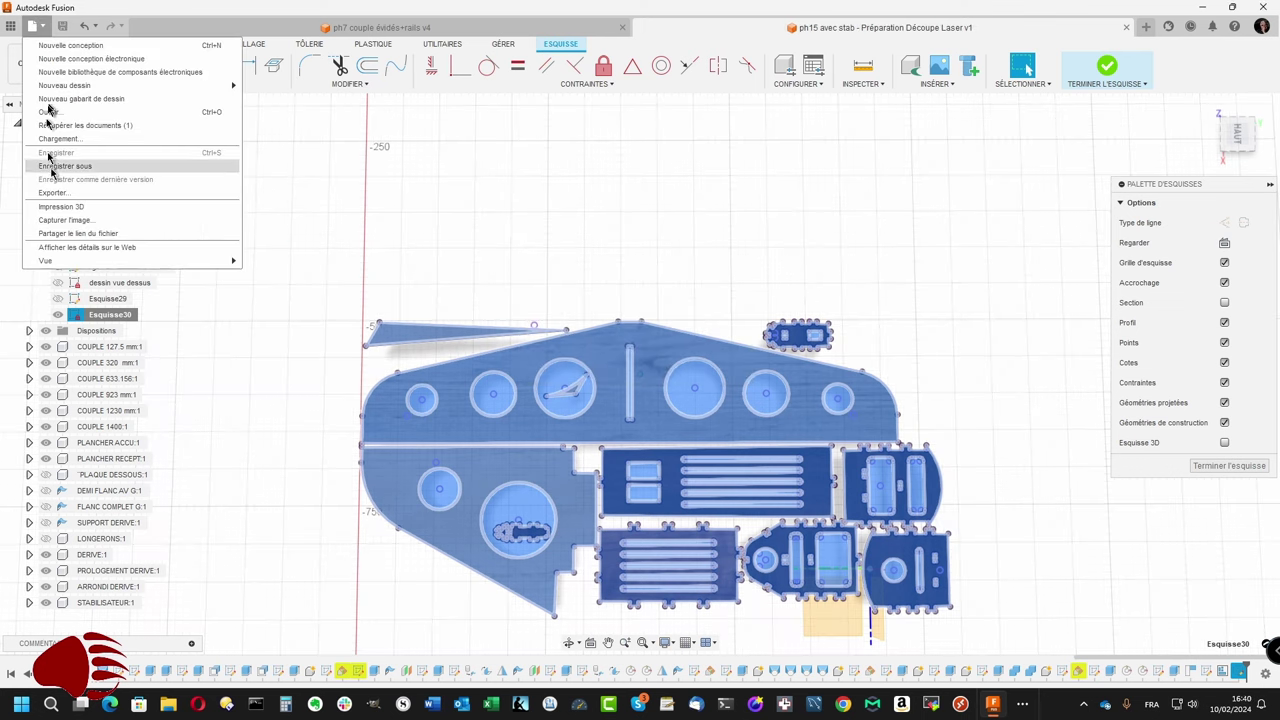
{"action": "left_click", "coordinate": [72, 248]}
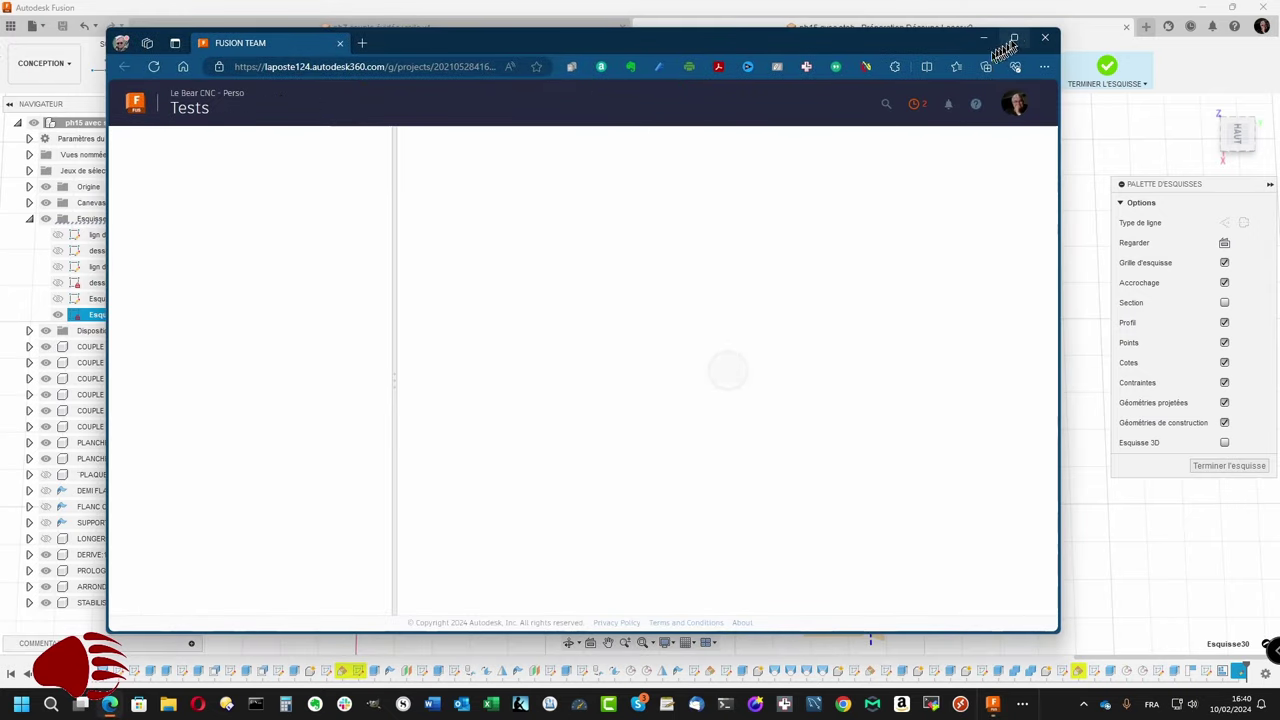
Step: View Plaque découpe N° 1 - PH15.dxf in the Tests project, then close the browser tab
{"action": "left_click", "coordinate": [1014, 37]}
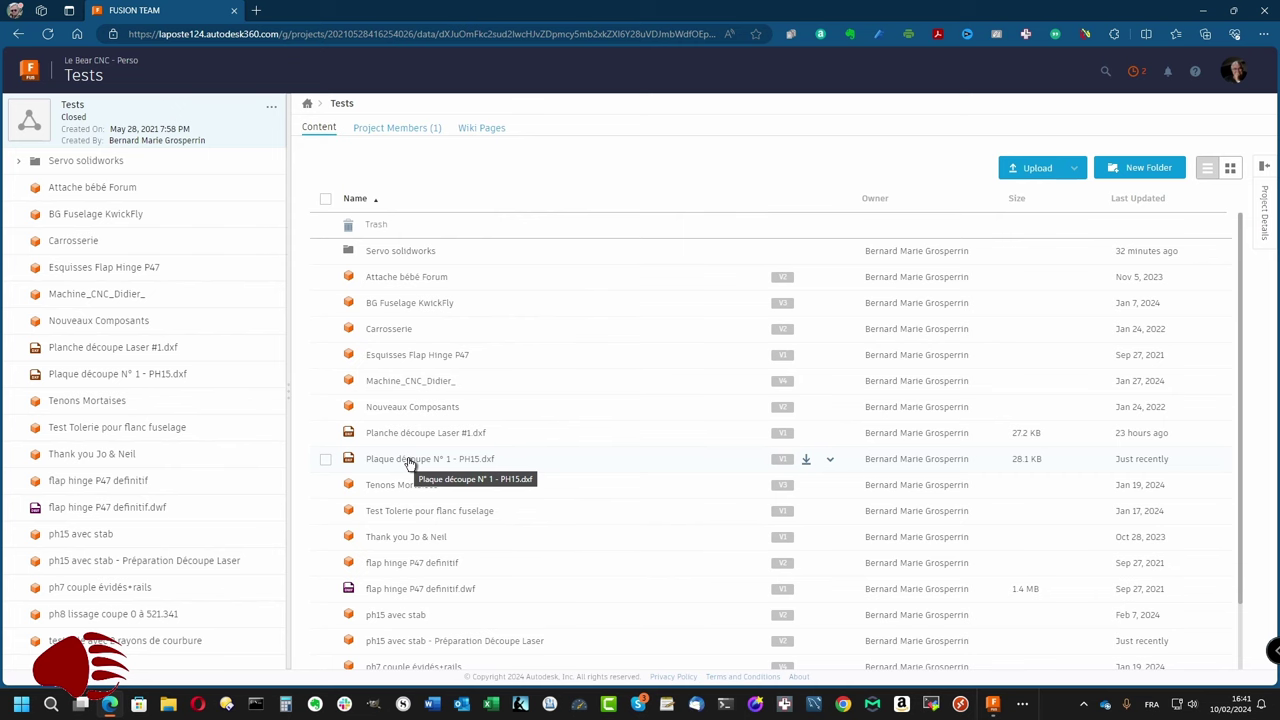
{"action": "left_click", "coordinate": [409, 460]}
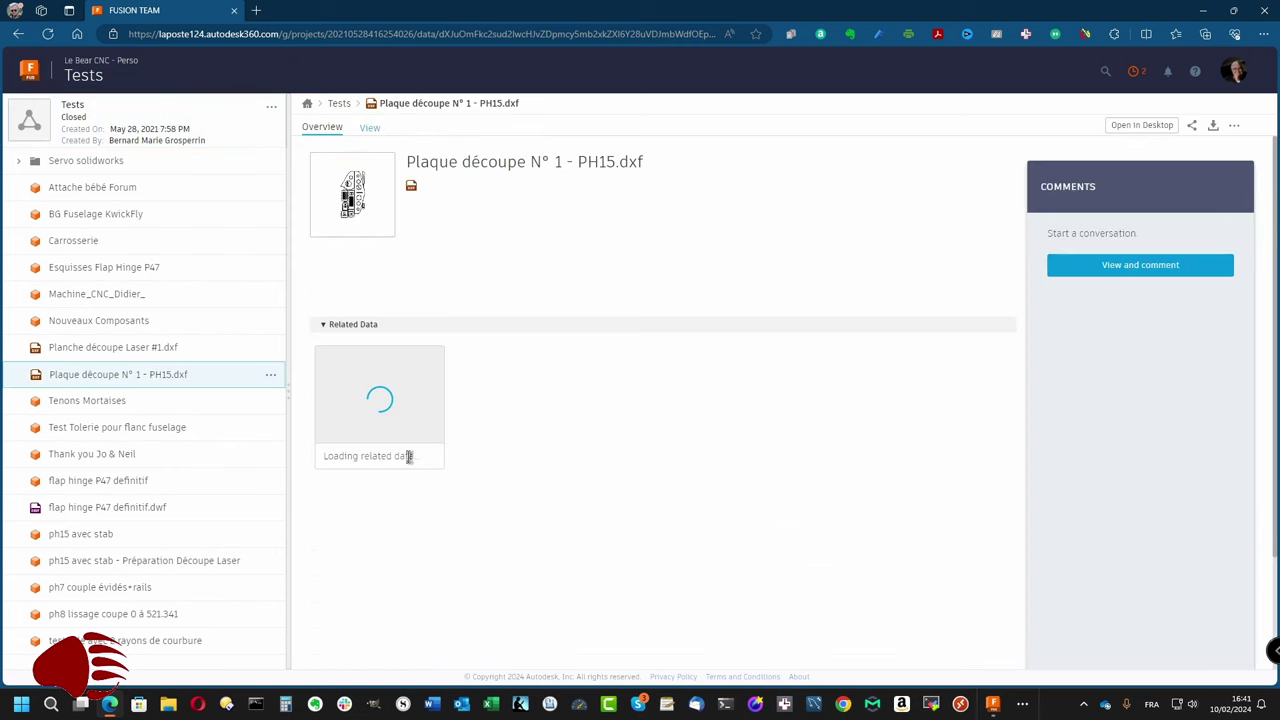
{"action": "left_click", "coordinate": [368, 216]}
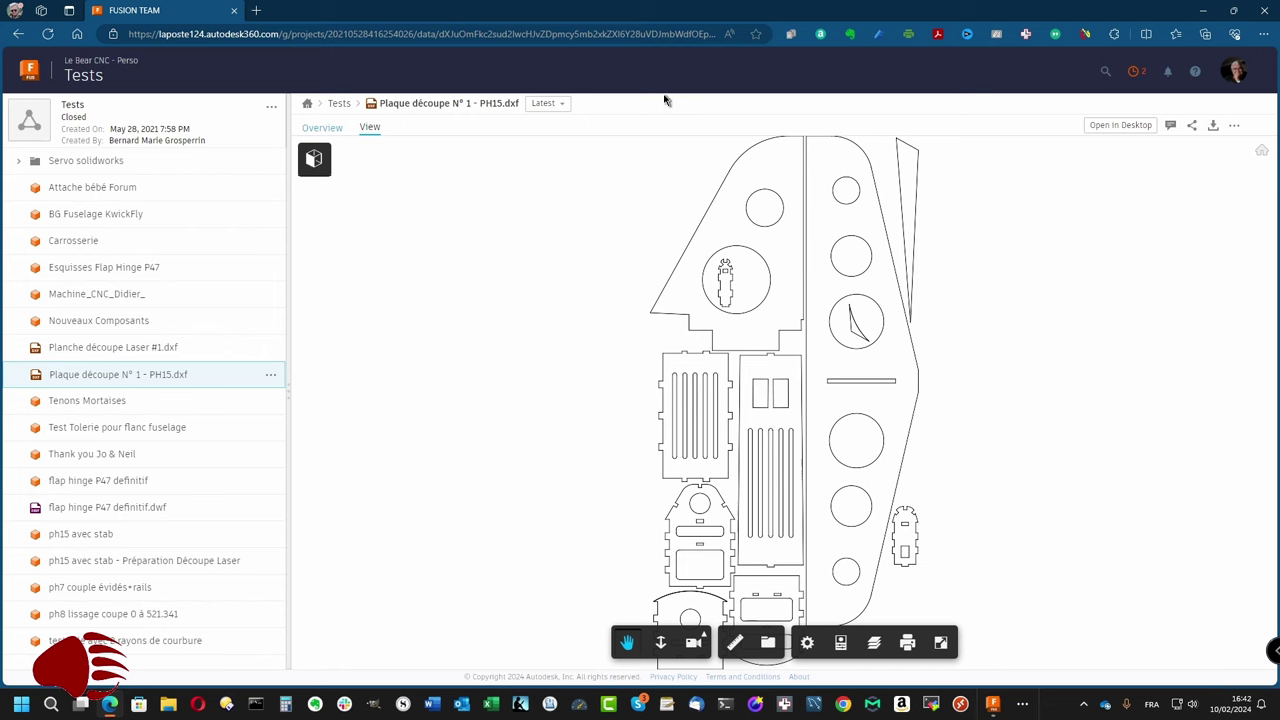
{"action": "left_click", "coordinate": [235, 13]}
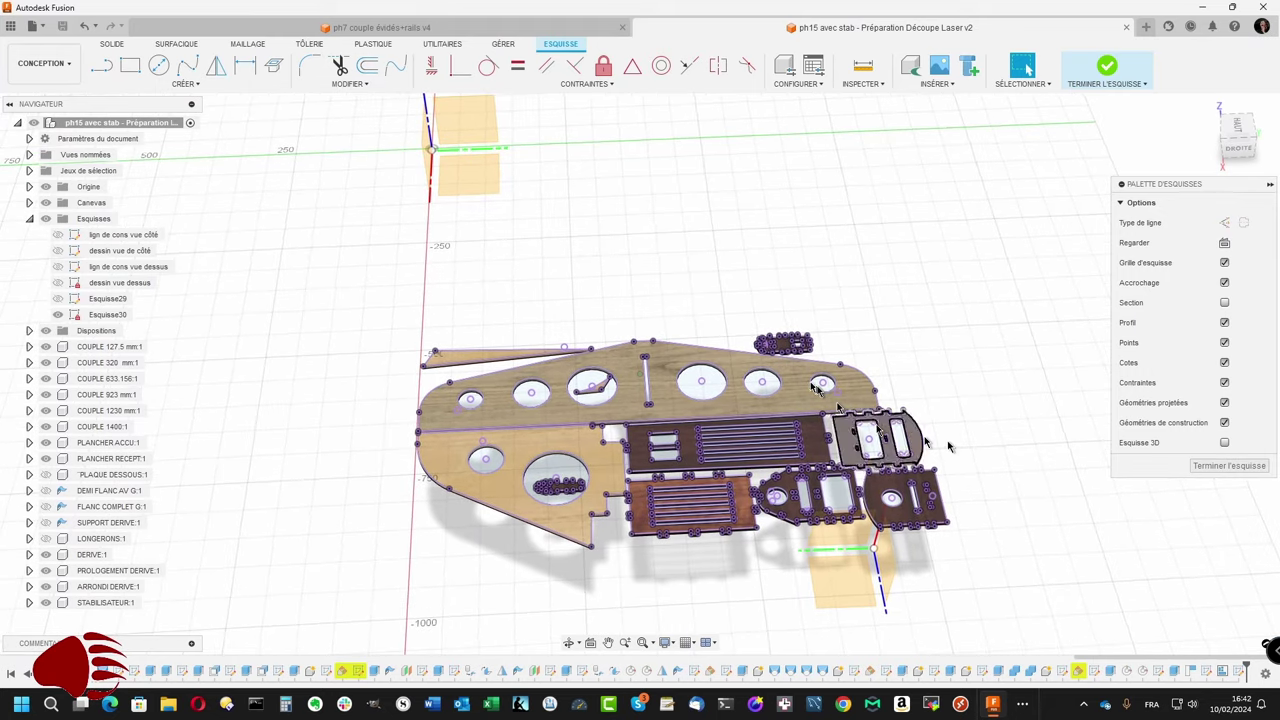
Step: Finish Esquisse30, hide its outlines, and switch from CONCEPTION to the FABRICATION workspace
{"action": "left_click", "coordinate": [1229, 465]}
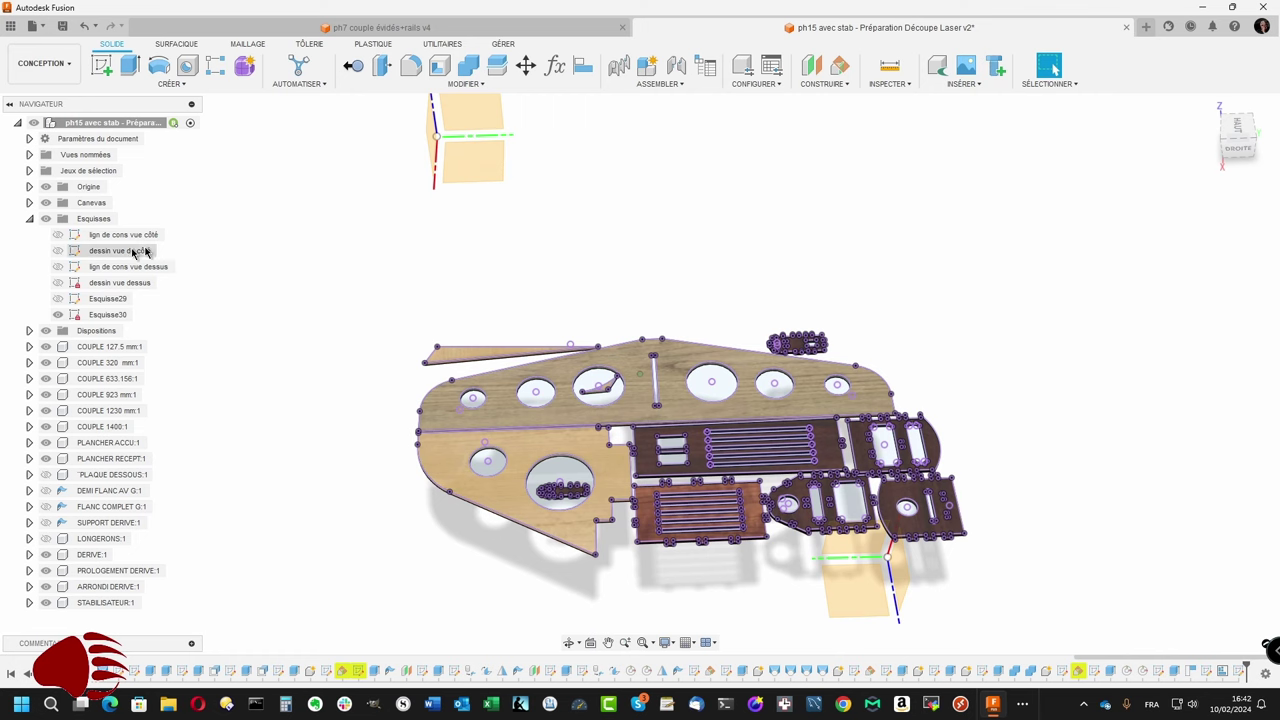
{"action": "left_click", "coordinate": [57, 314]}
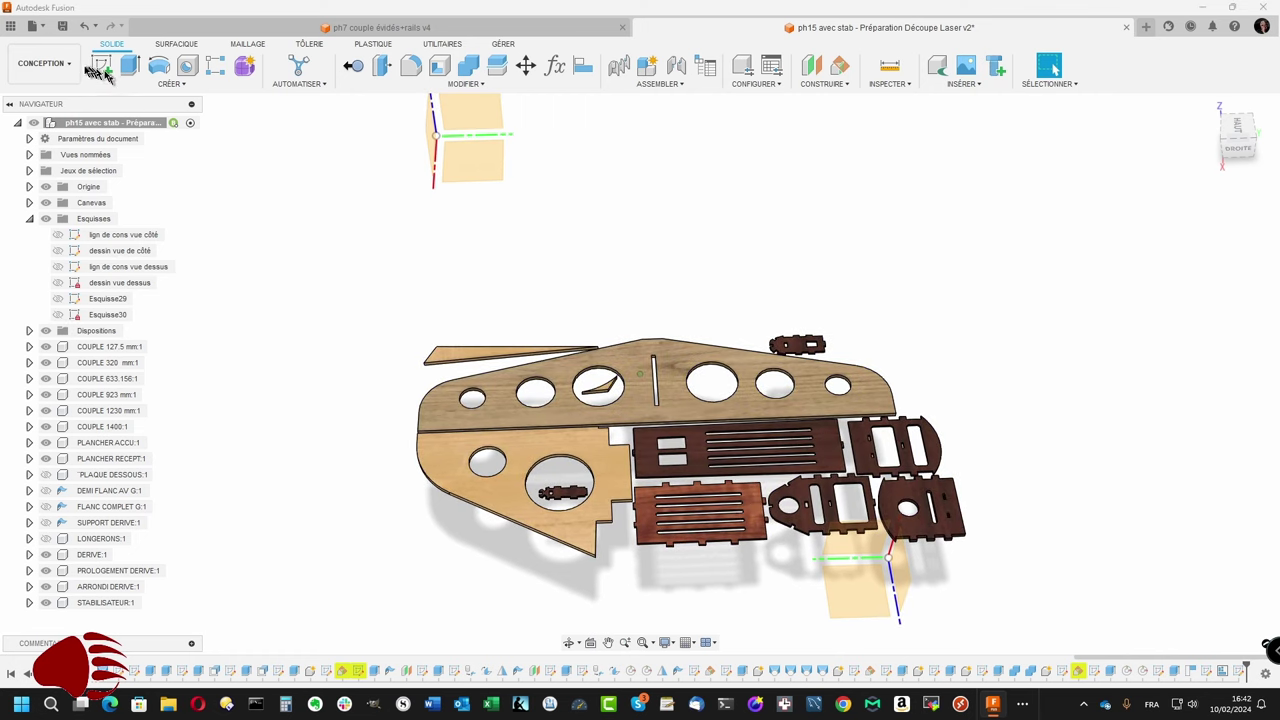
{"action": "left_click", "coordinate": [45, 63]}
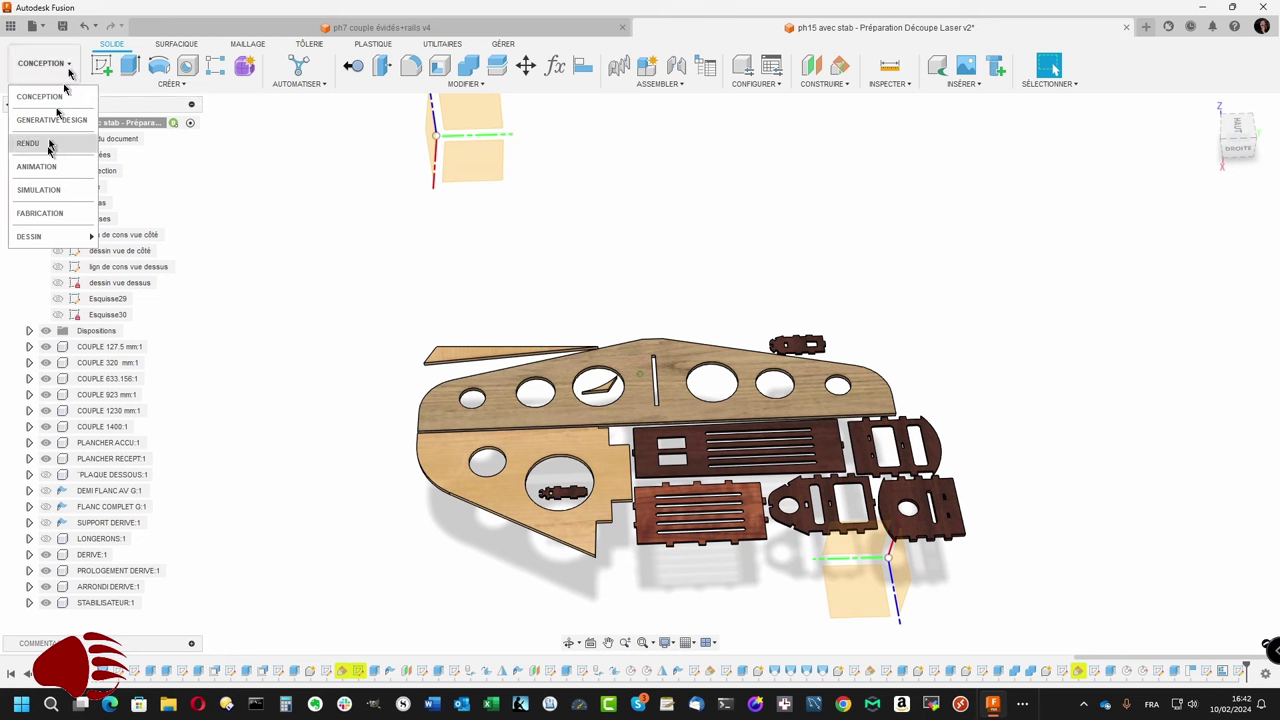
{"action": "left_click", "coordinate": [47, 213]}
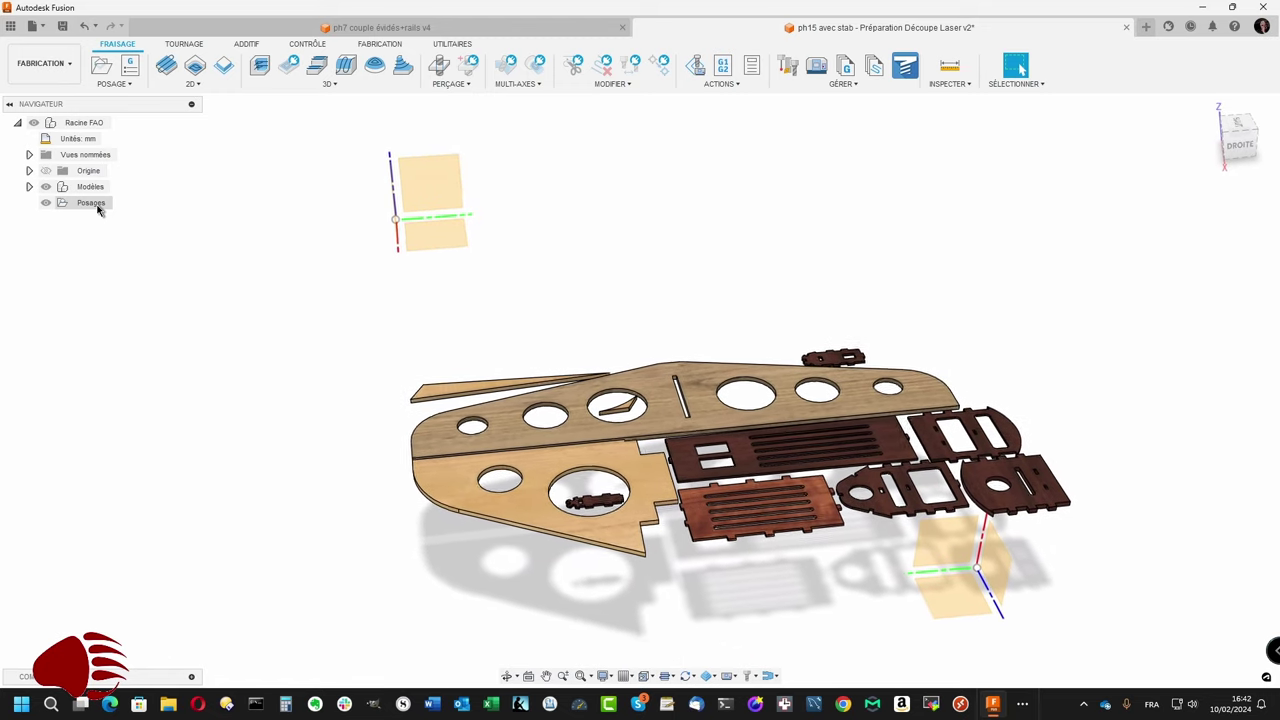
Step: Create the Posage1 milling setup with Nouveau posage and open its settings
{"action": "left_click", "coordinate": [126, 84]}
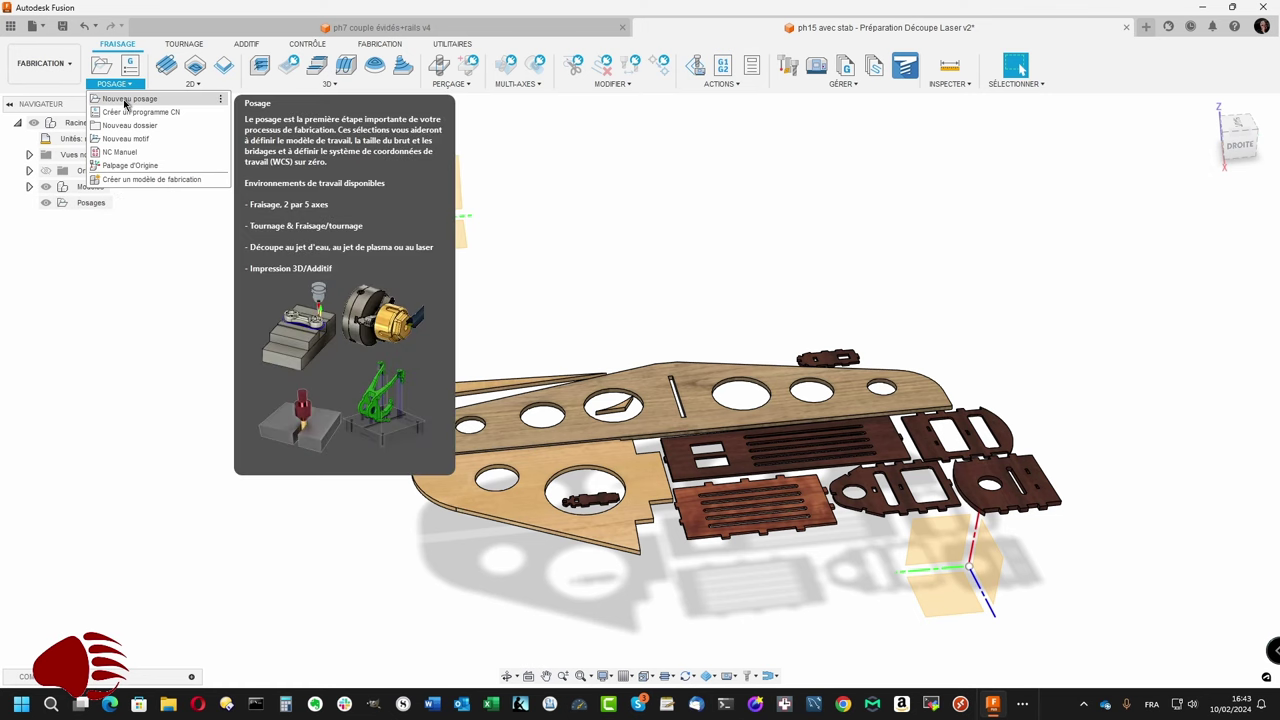
{"action": "left_click", "coordinate": [125, 99]}
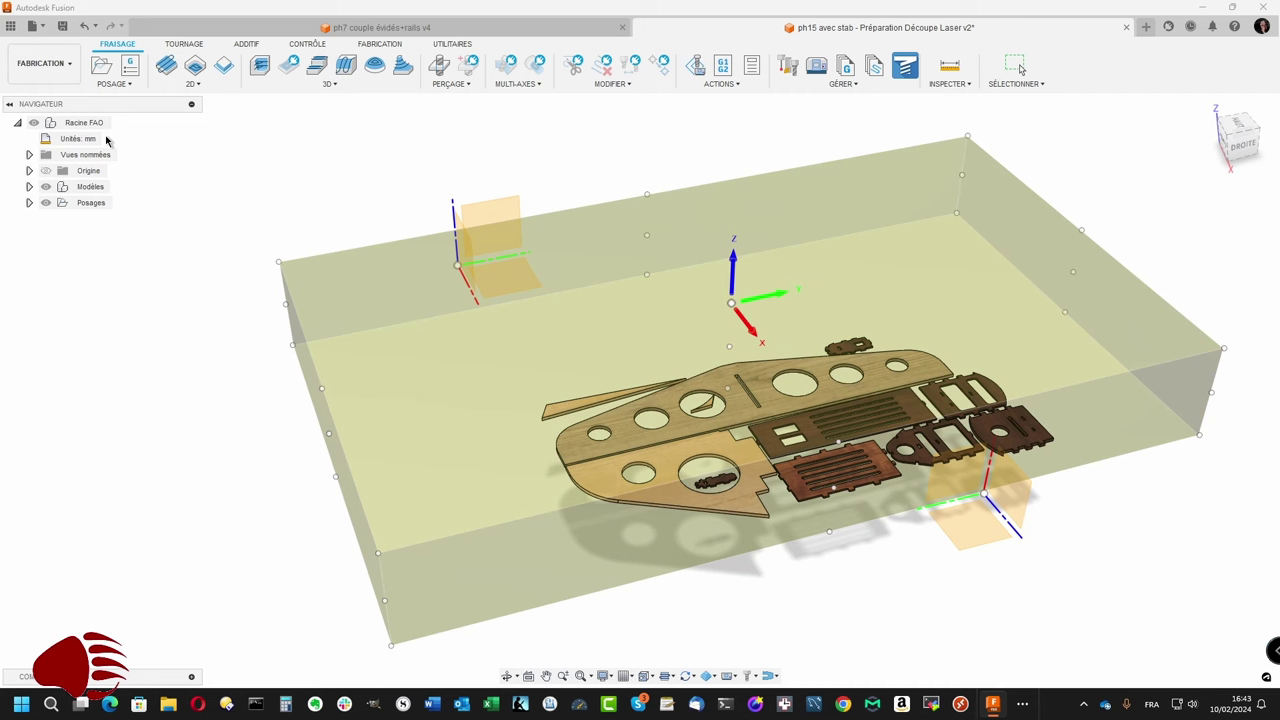
{"action": "left_click", "coordinate": [30, 203]}
{"action": "mouse_move", "coordinate": [120, 218]}
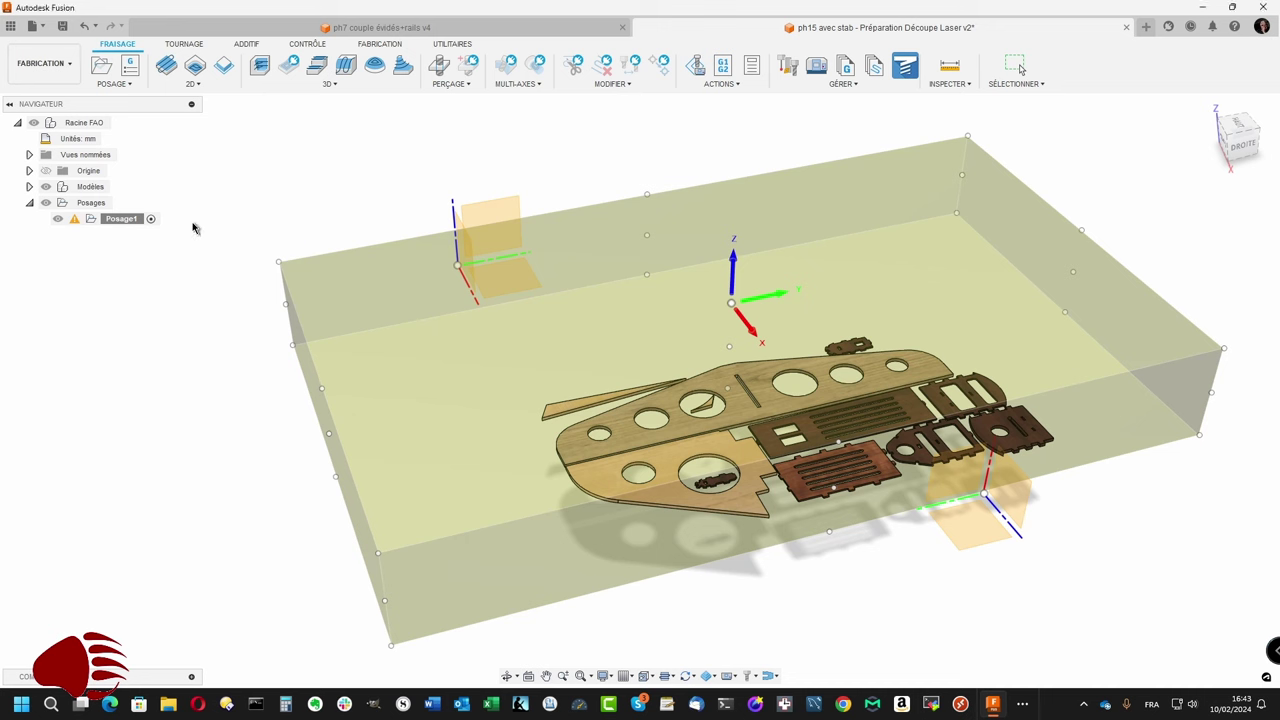
{"action": "mouse_move", "coordinate": [400, 232]}
{"action": "left_mouse_down"}
{"action": "mouse_move", "coordinate": [333, 255]}
{"action": "mouse_move", "coordinate": [1118, 287]}
{"action": "left_mouse_up"}
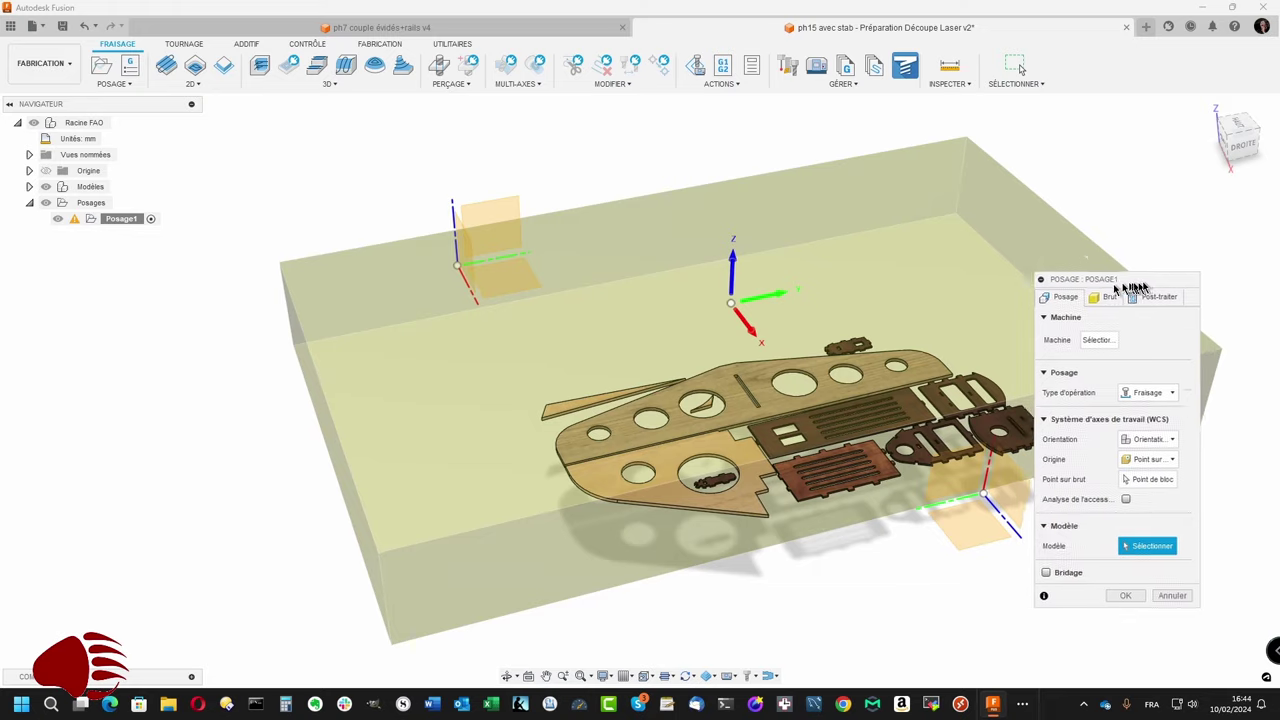
Step: Add the first five laser-cut parts to Posage1's model bodies
{"action": "left_click_drag", "start_coordinate": [1118, 287], "coordinate": [1095, 176]}
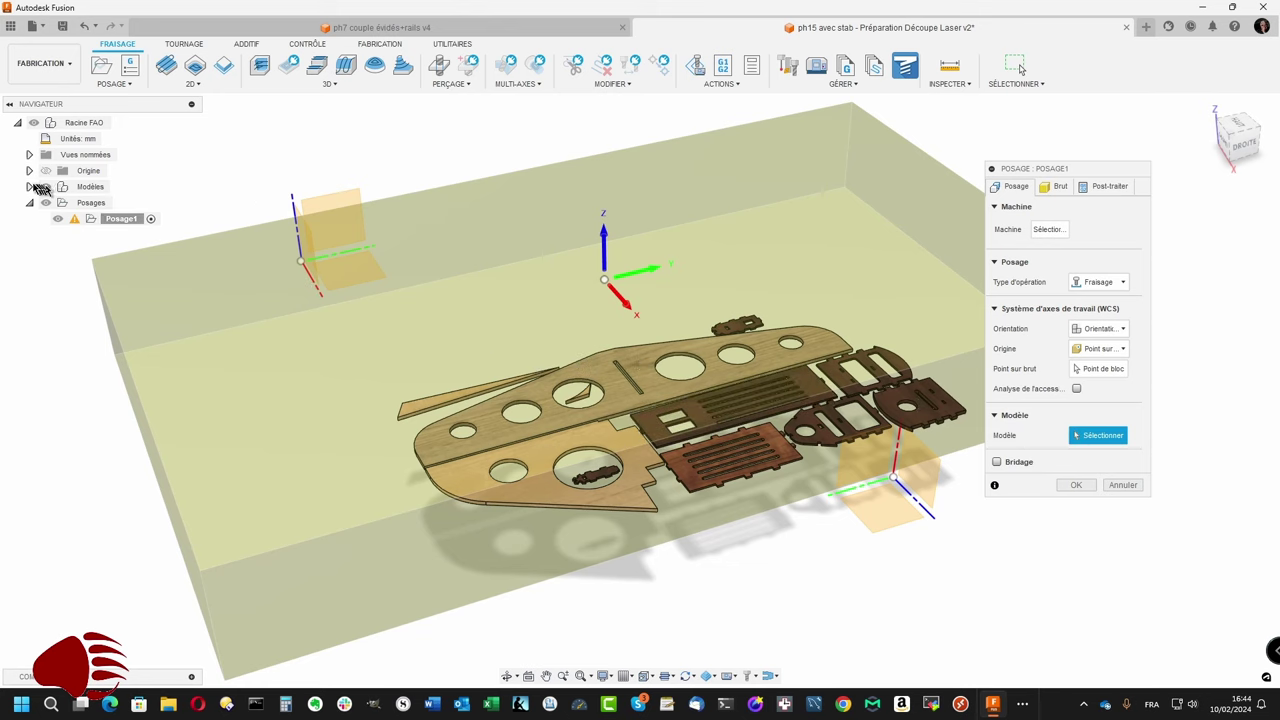
{"action": "left_click", "coordinate": [29, 187]}
{"action": "left_click", "coordinate": [40, 203]}
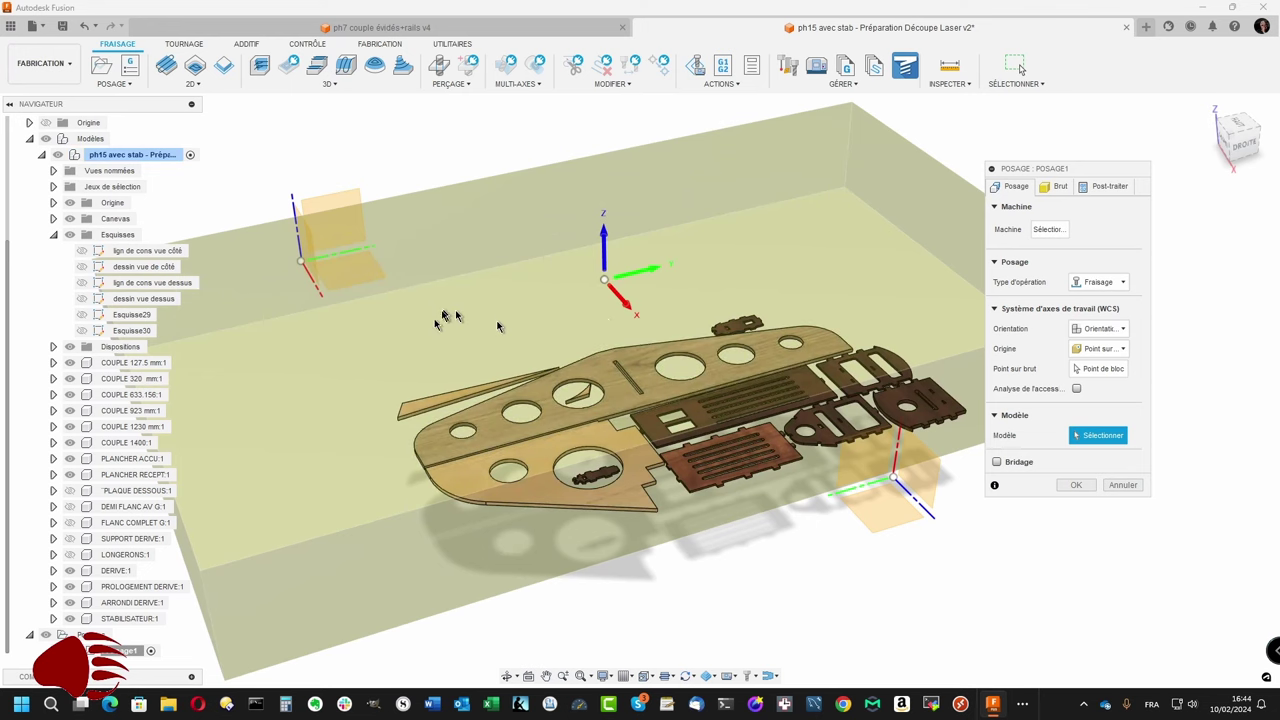
{"action": "left_click", "coordinate": [498, 488]}
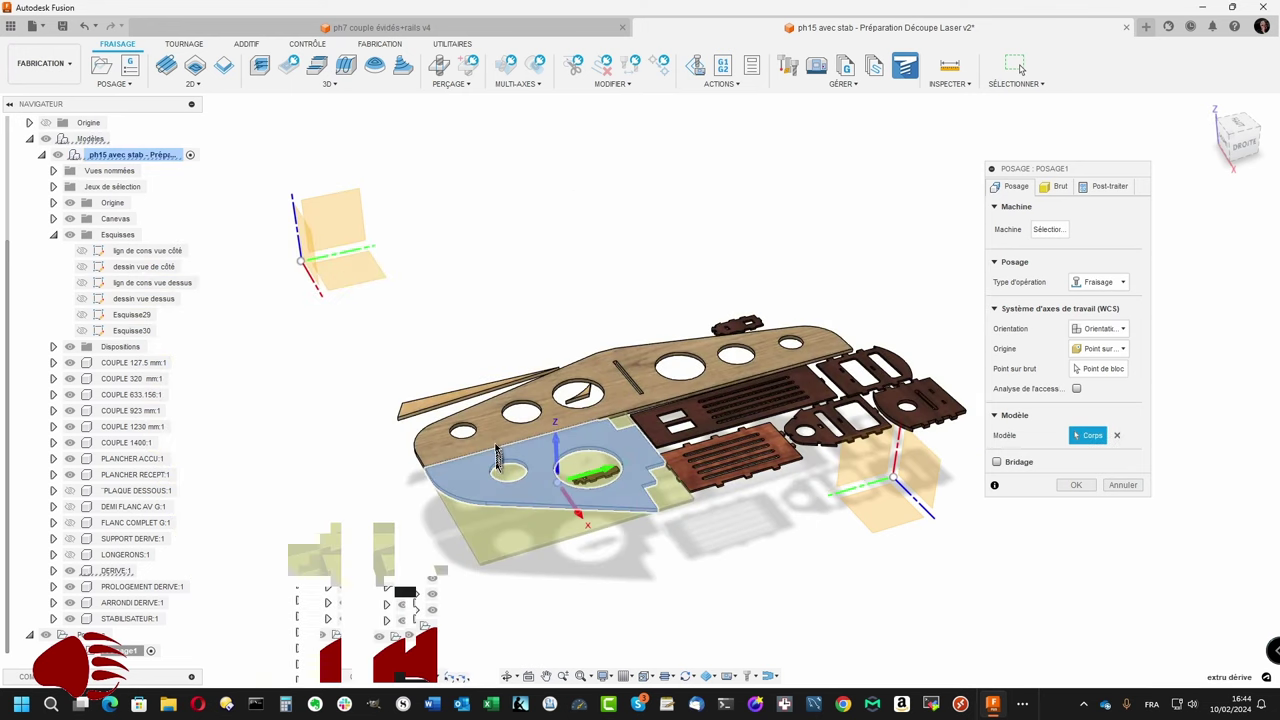
{"action": "left_click", "coordinate": [497, 441]}
{"action": "left_click", "coordinate": [473, 400]}
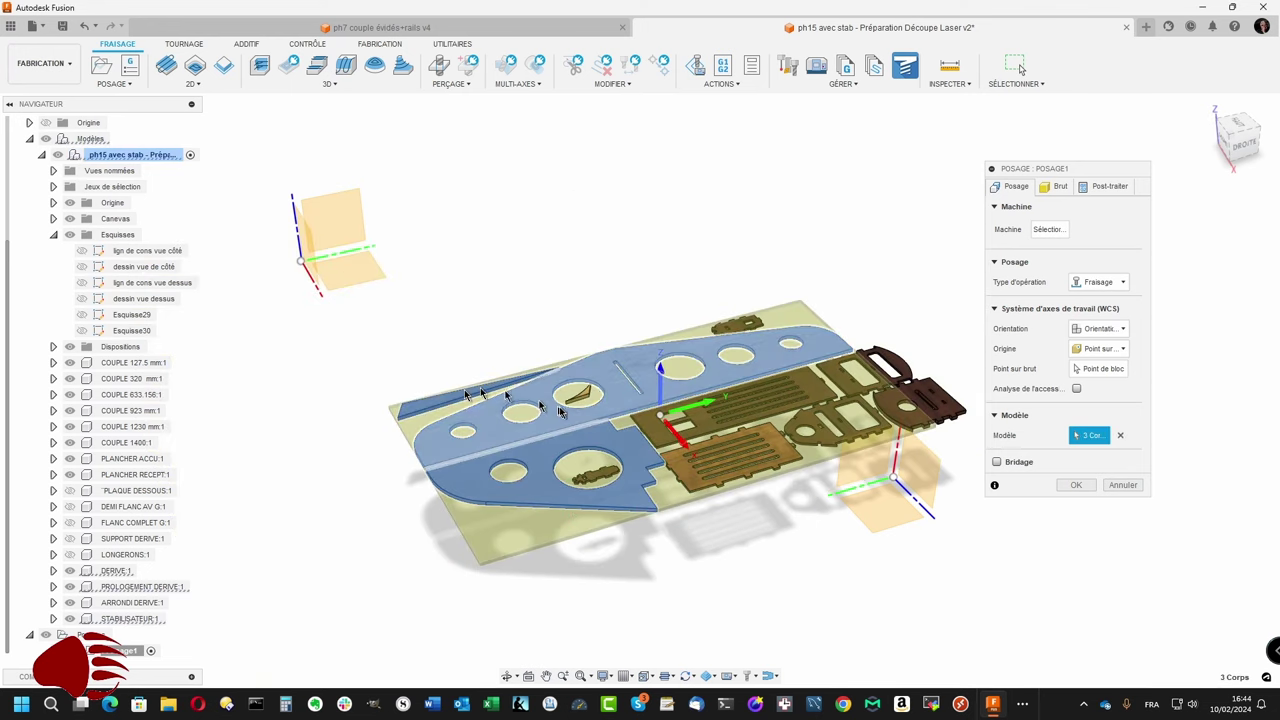
{"action": "left_click", "coordinate": [740, 328]}
{"action": "left_click", "coordinate": [800, 392]}
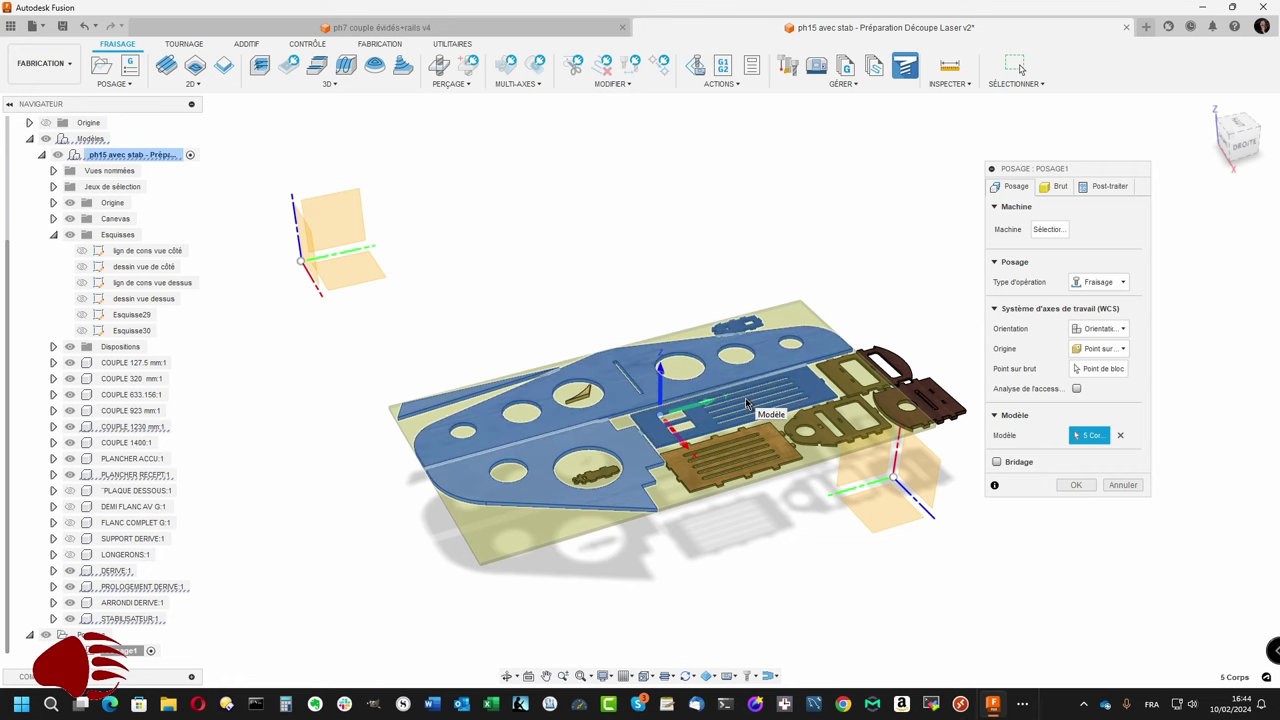
Step: Add the remaining six parts, including the triangle, so Modèle holds all 11 bodies
{"action": "left_click", "coordinate": [843, 385]}
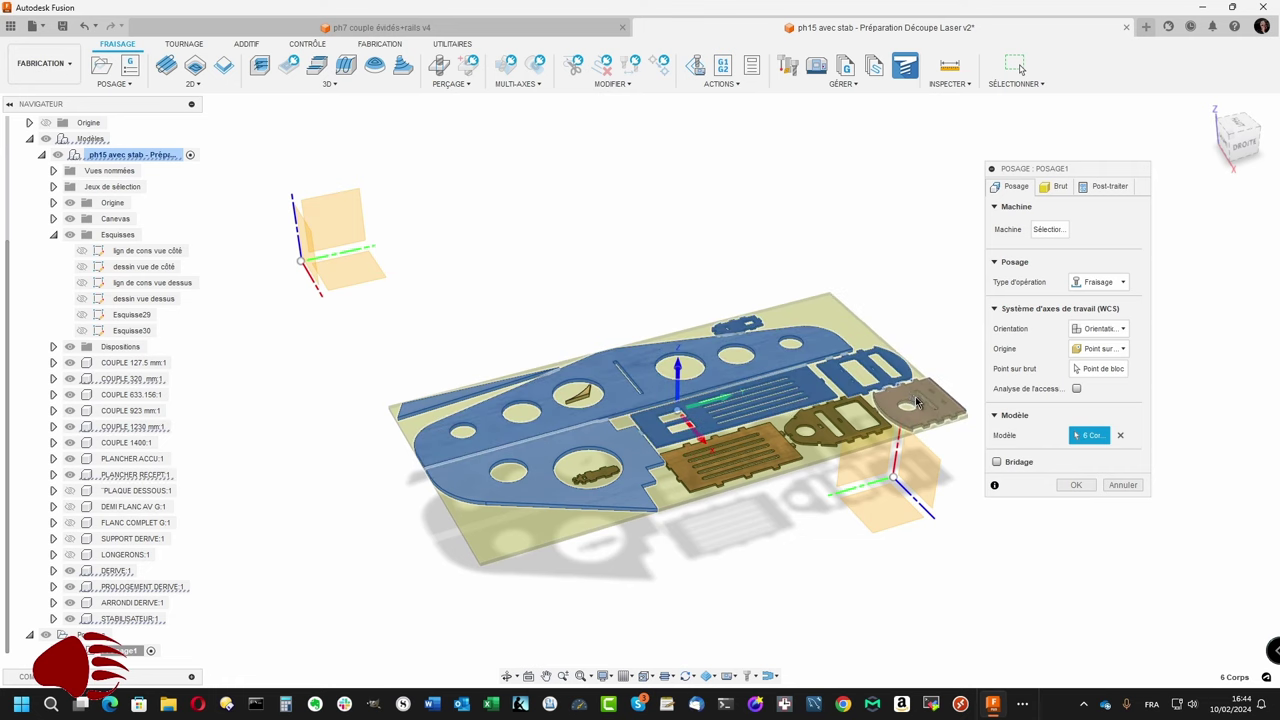
{"action": "left_click", "coordinate": [916, 400]}
{"action": "left_click", "coordinate": [848, 424]}
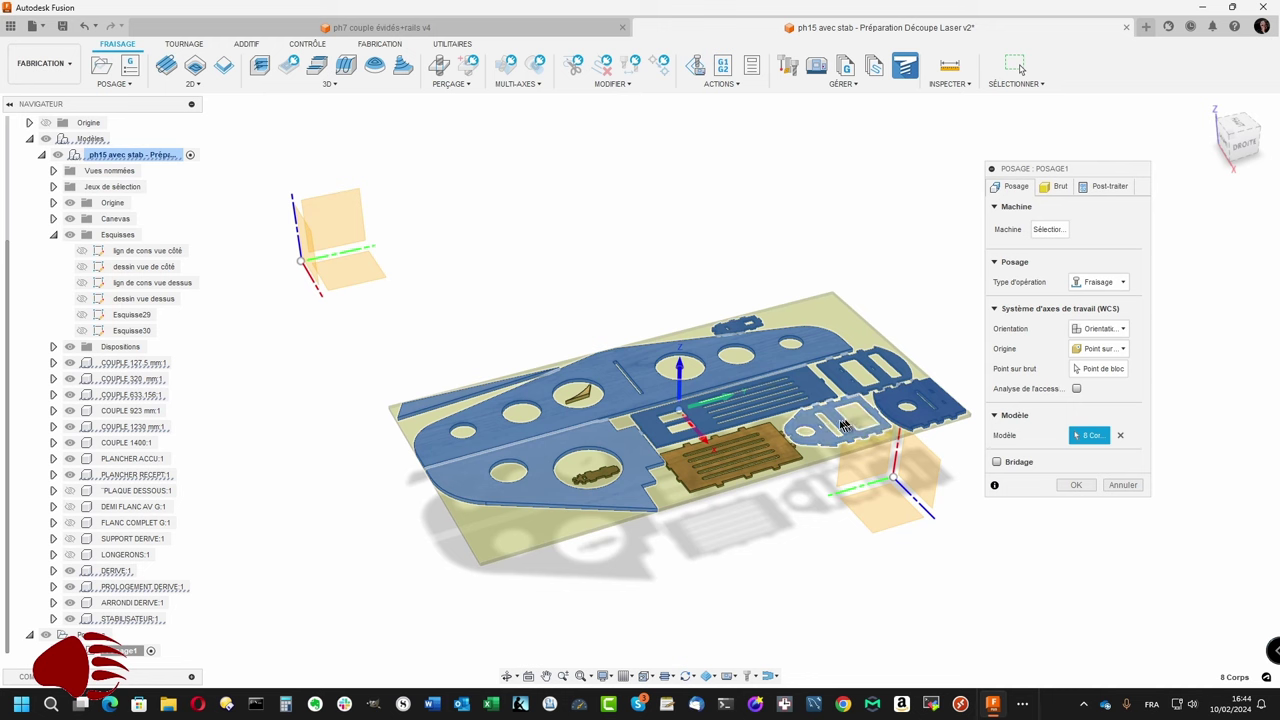
{"action": "left_click", "coordinate": [765, 456]}
{"action": "key", "text": "F5"}
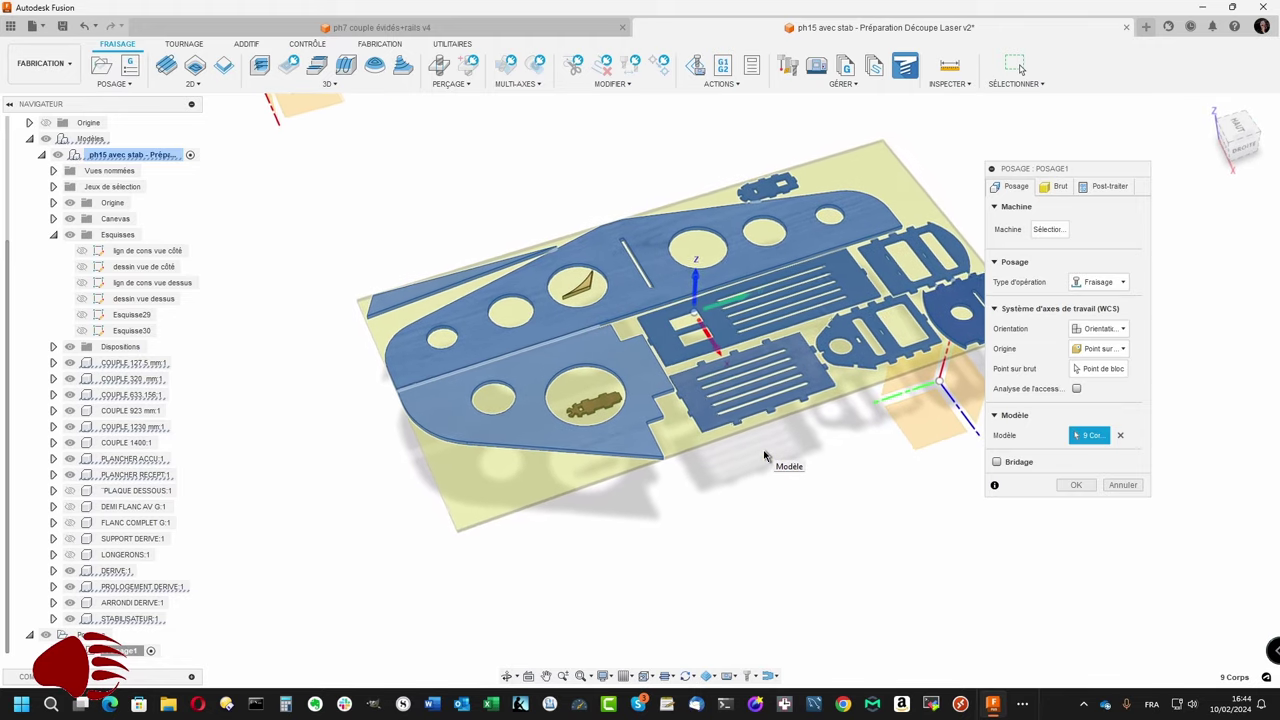
{"action": "left_click", "coordinate": [600, 405]}
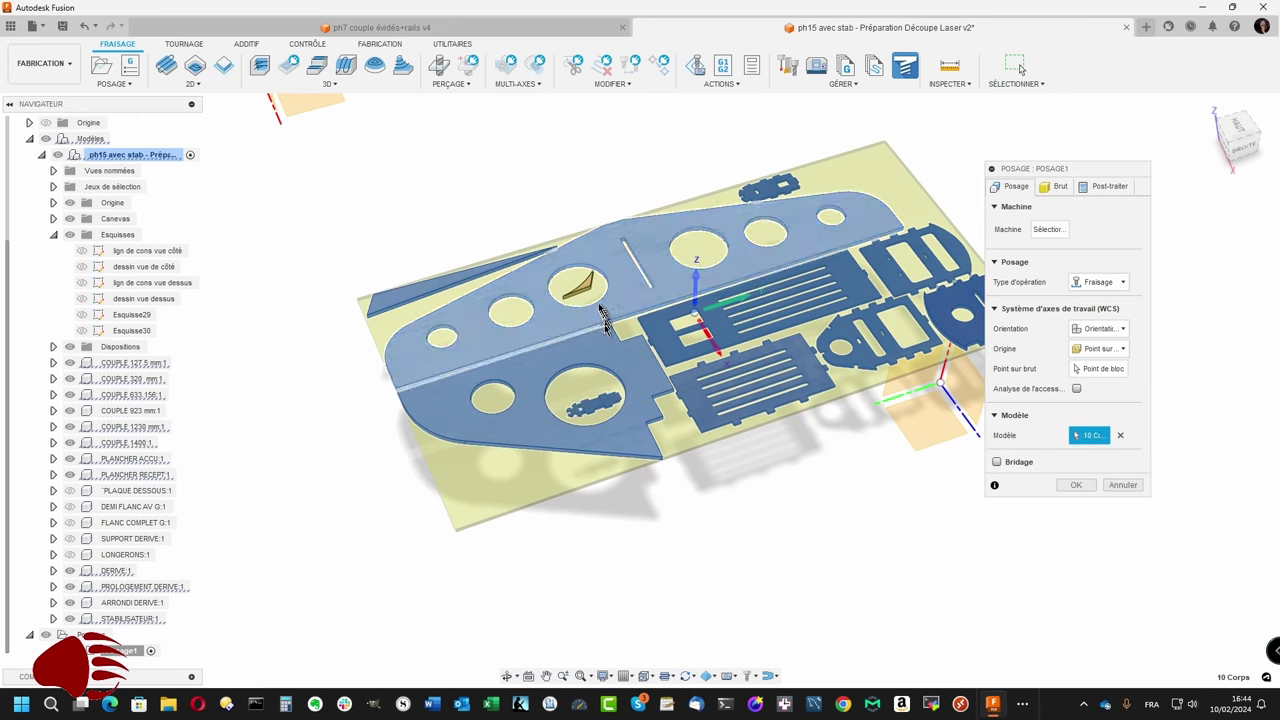
{"action": "left_click", "coordinate": [585, 288]}
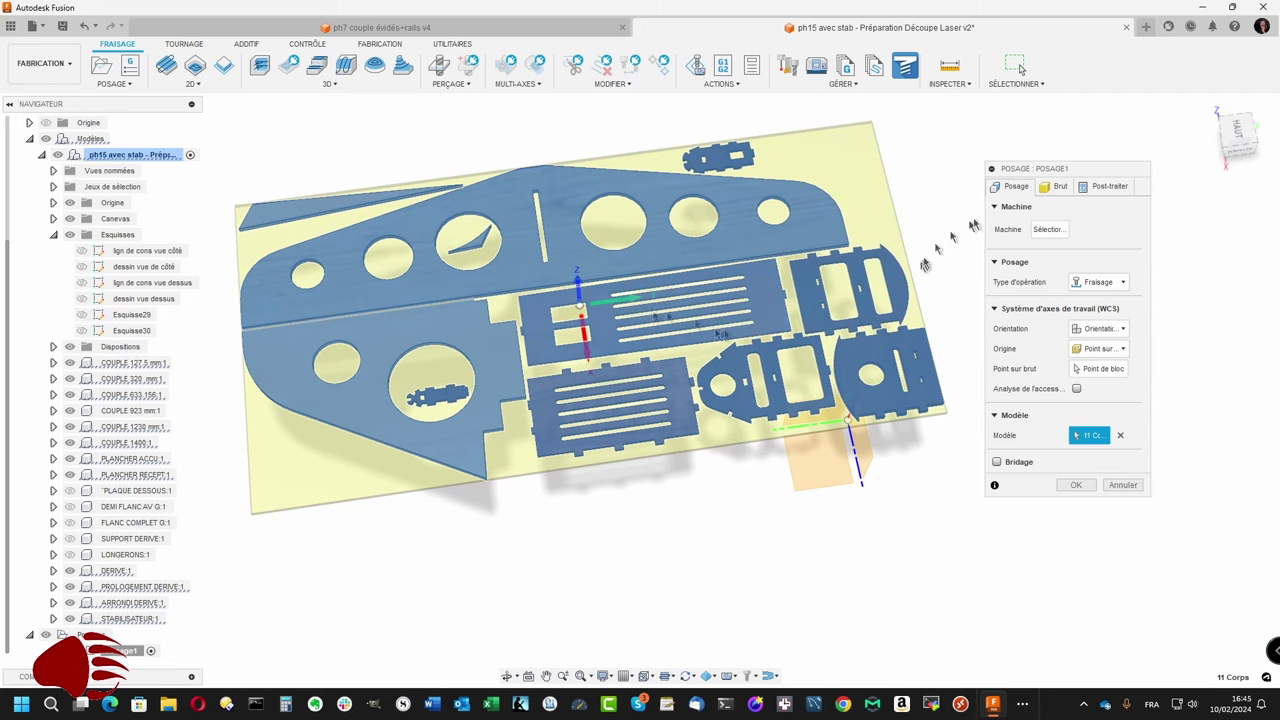
{"action": "left_click", "coordinate": [1045, 187]}
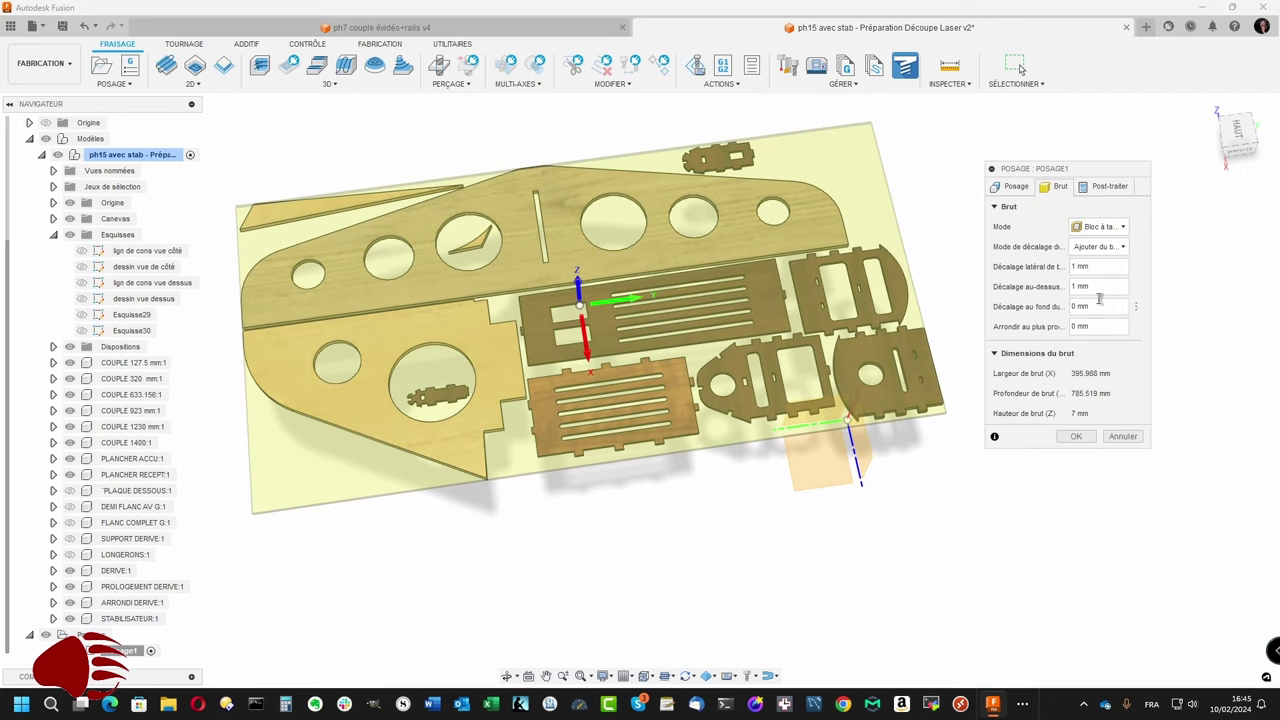
Step: Set stock Mode to Boîte à taille fixe, Largeur 400, Profondeur 800, Hauteur 6, and confirm
{"action": "left_click", "coordinate": [1127, 228]}
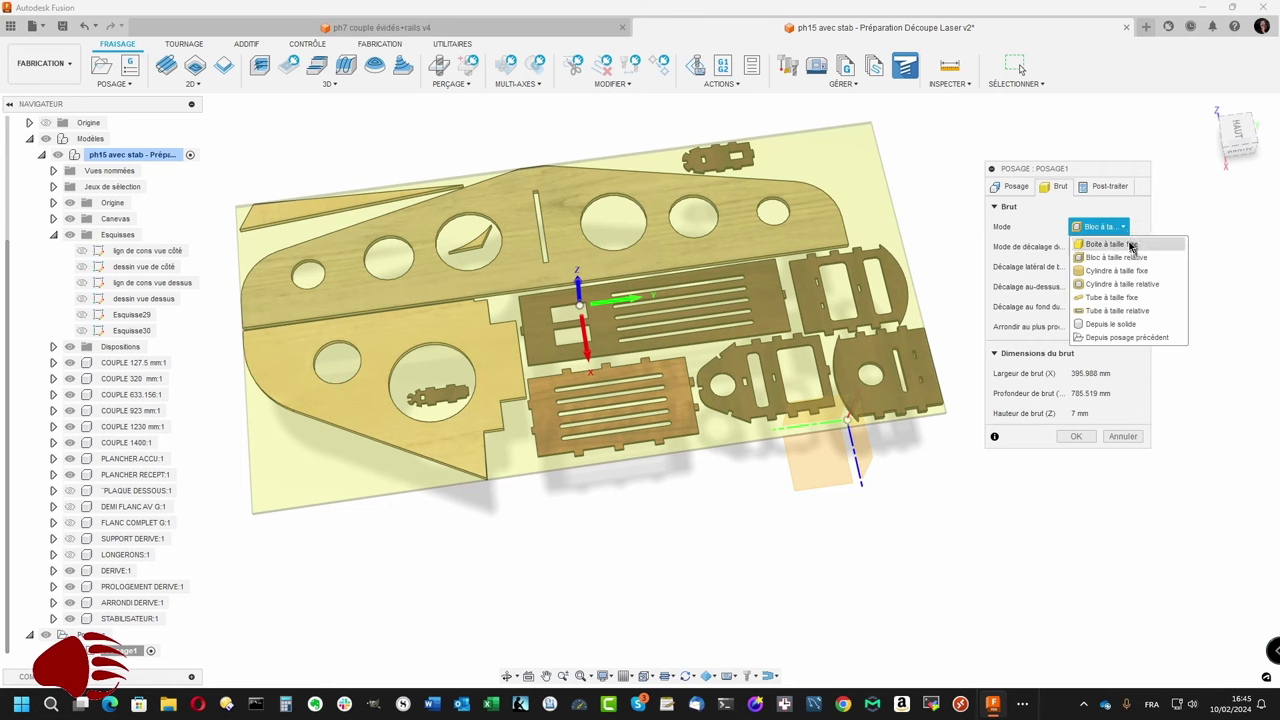
{"action": "left_click", "coordinate": [1131, 245]}
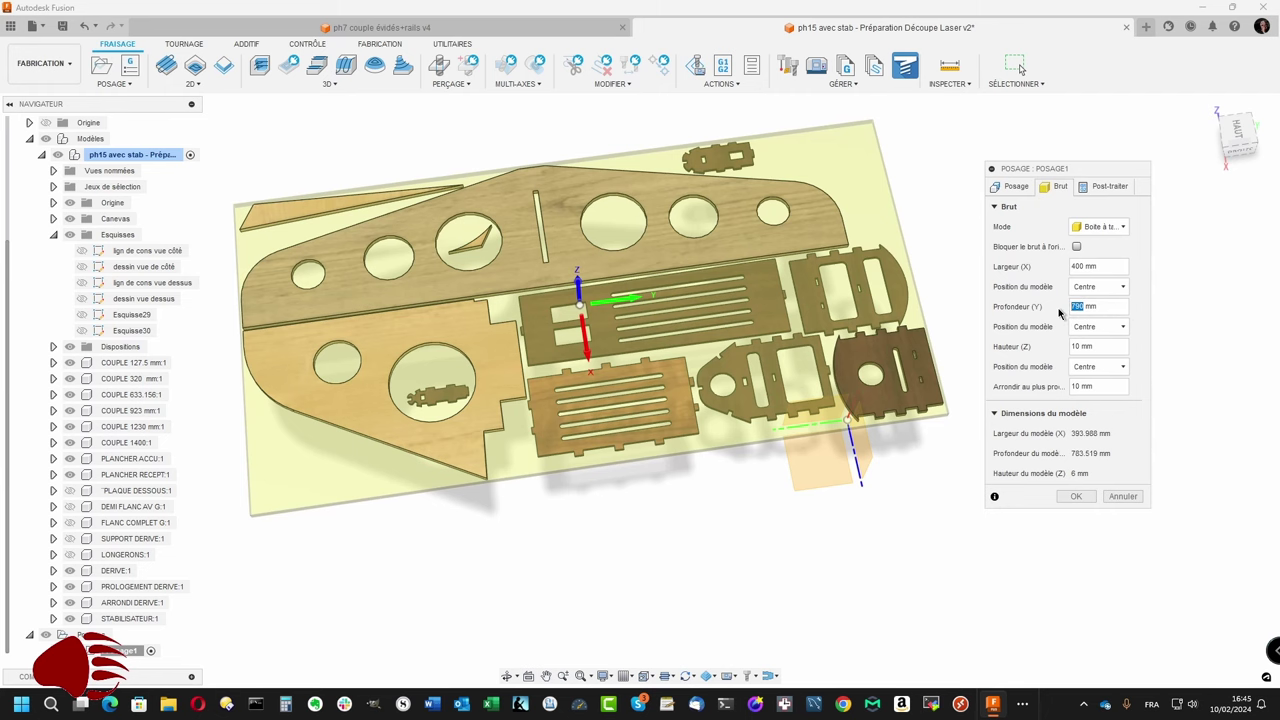
{"action": "type", "text": "00"}
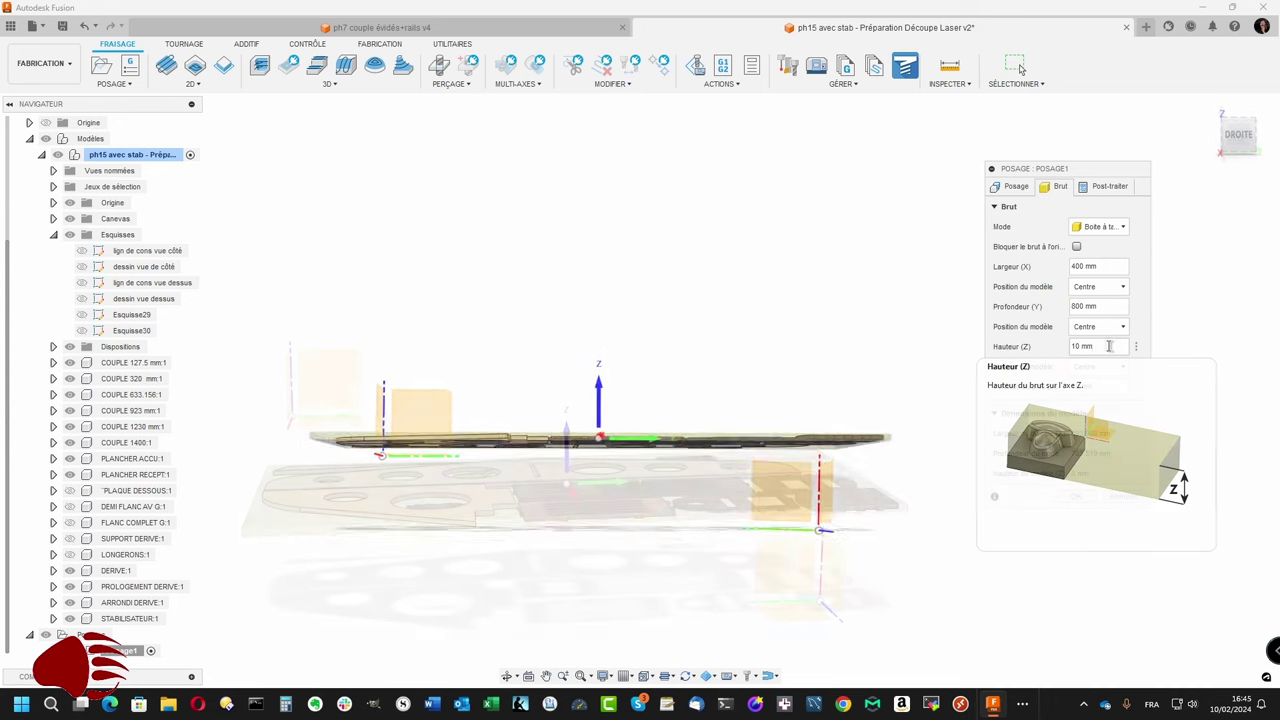
{"action": "left_click", "coordinate": [1109, 346]}
{"action": "type", "text": "6"}
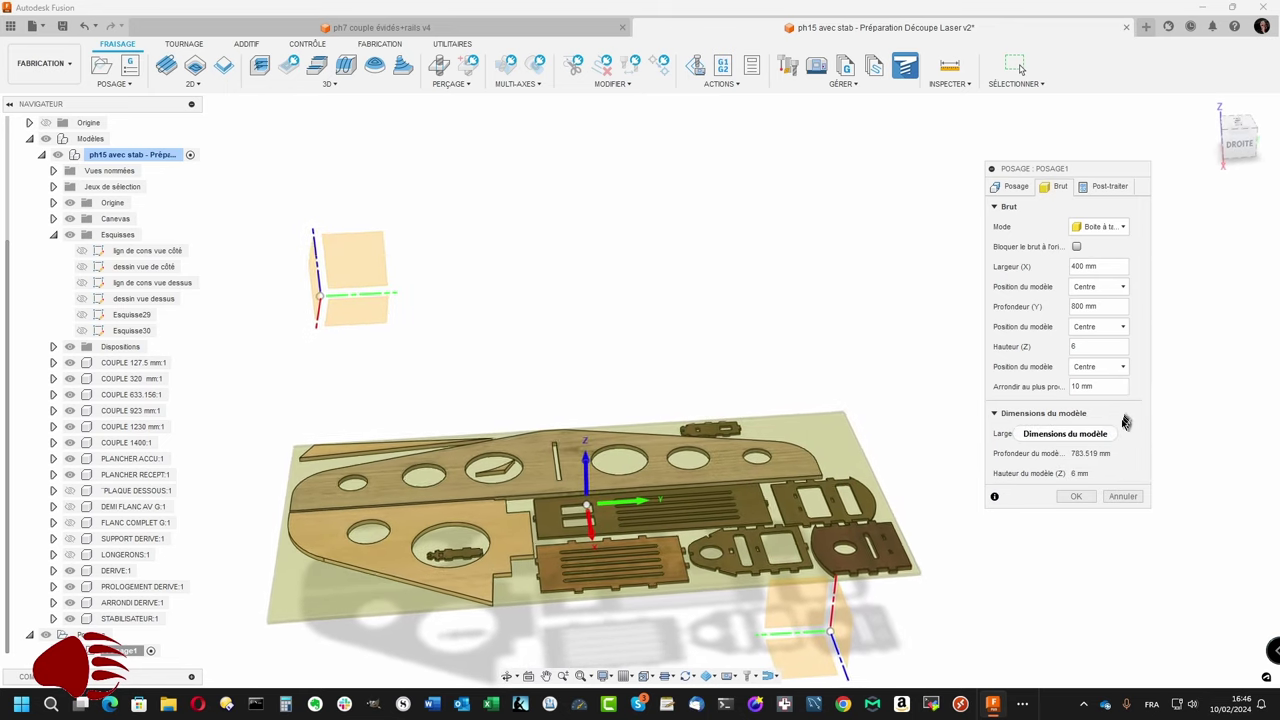
{"action": "left_click", "coordinate": [1080, 498]}
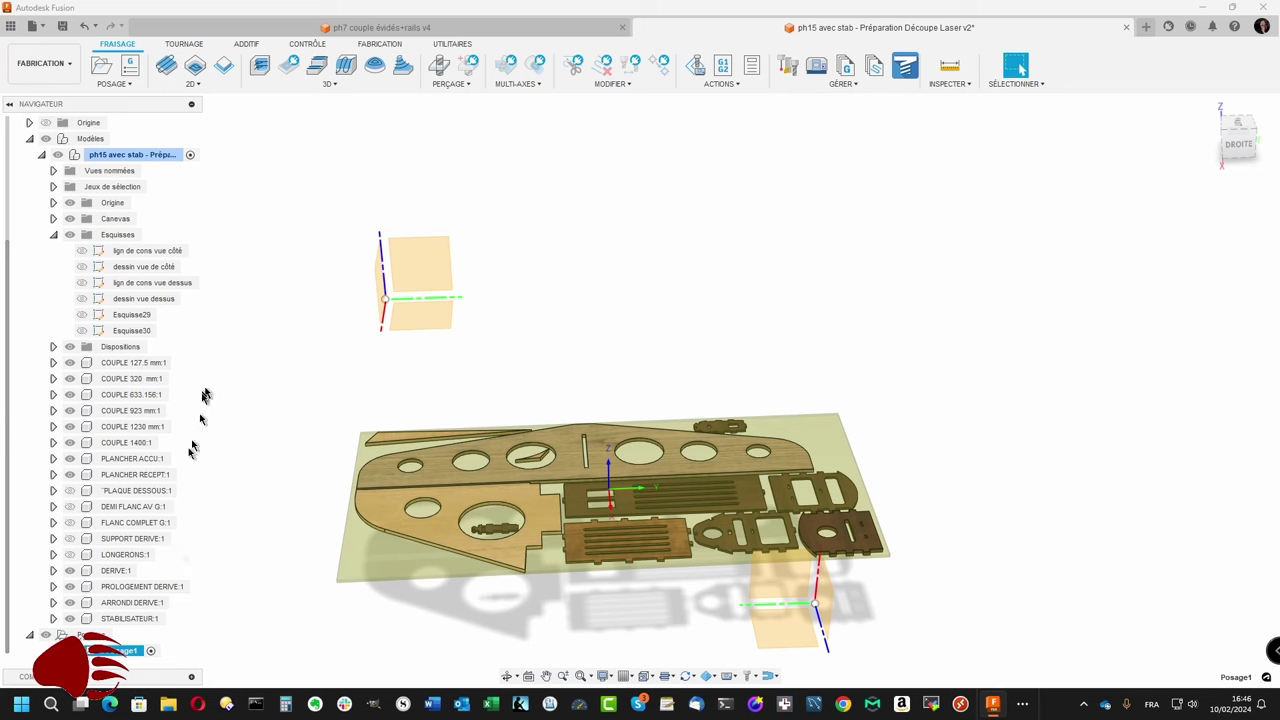
Step: Start a Découpe > Profil 2D operation on Posage1 and bring up the cutter selection library
{"action": "right_click", "coordinate": [118, 652]}
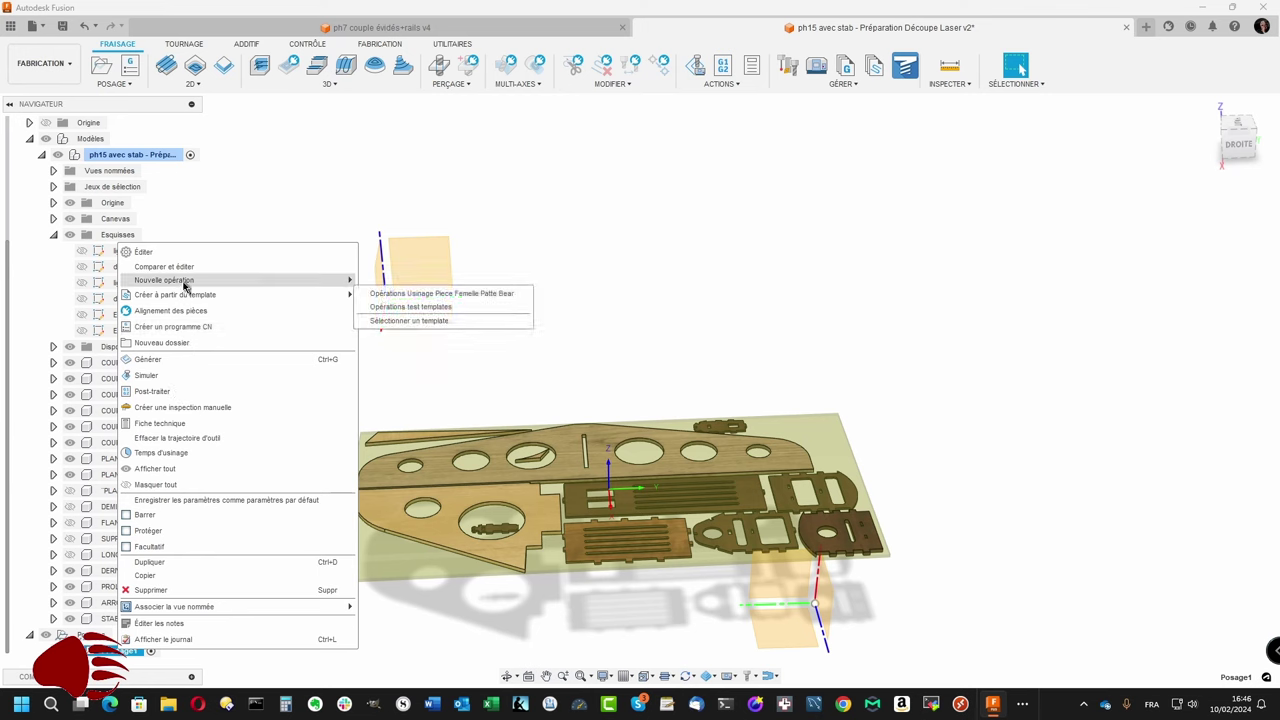
{"action": "mouse_move", "coordinate": [200, 208]}
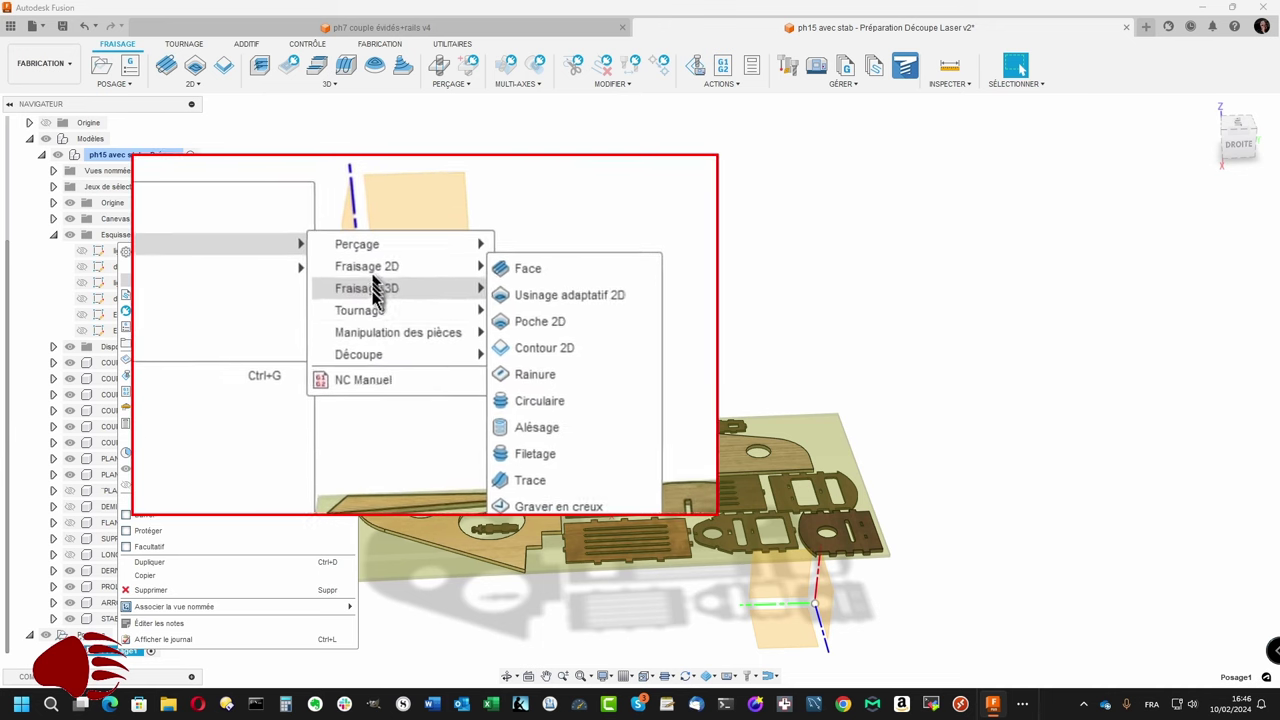
{"action": "mouse_move", "coordinate": [333, 362]}
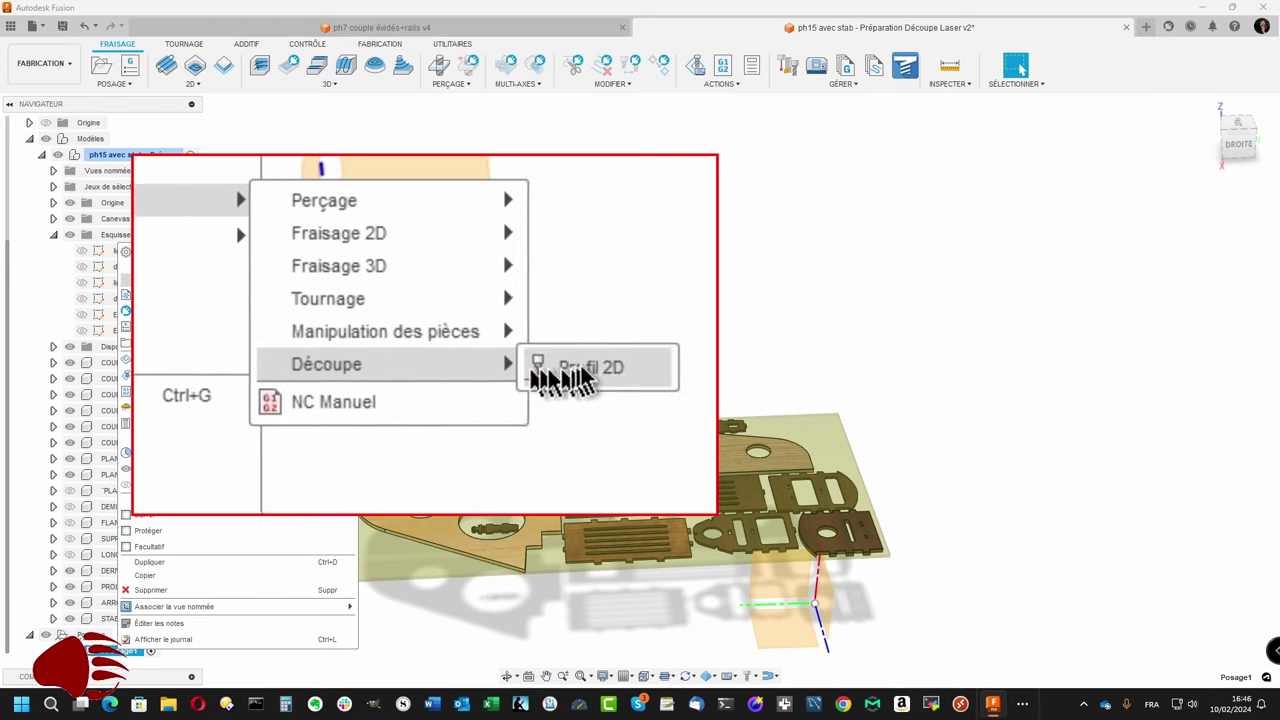
{"action": "left_click", "coordinate": [580, 368]}
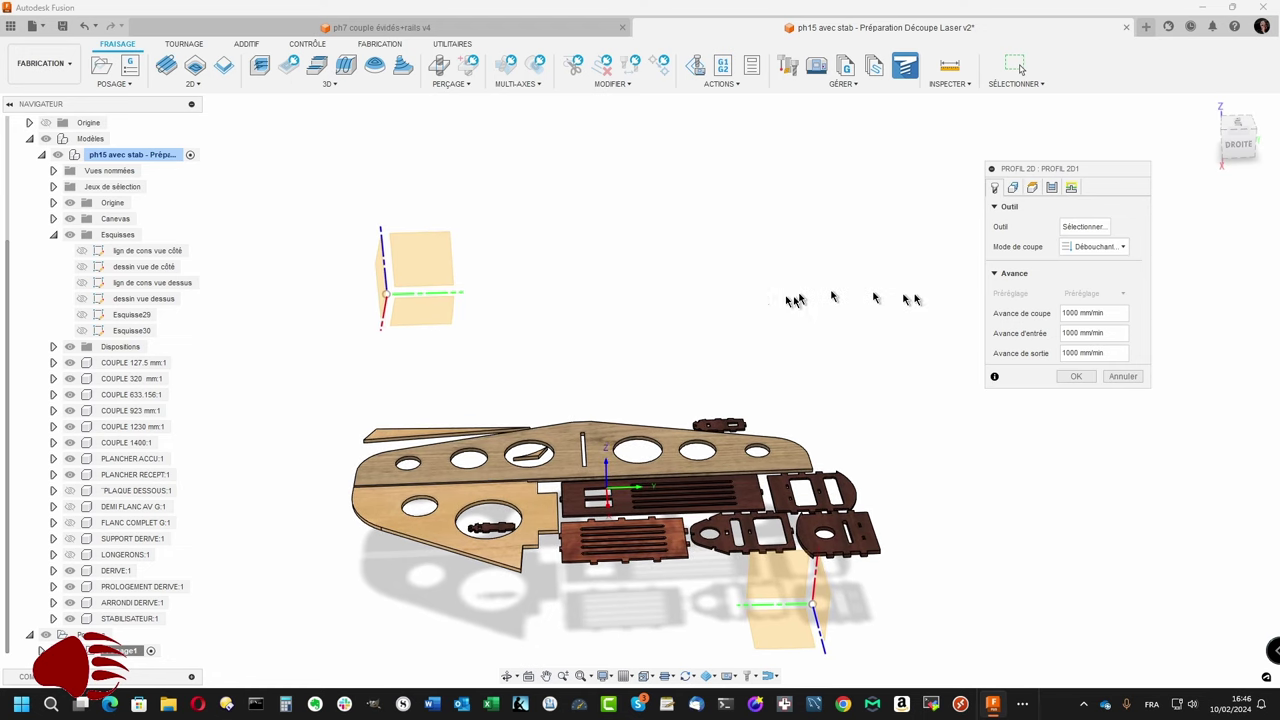
{"action": "left_click", "coordinate": [1084, 228]}
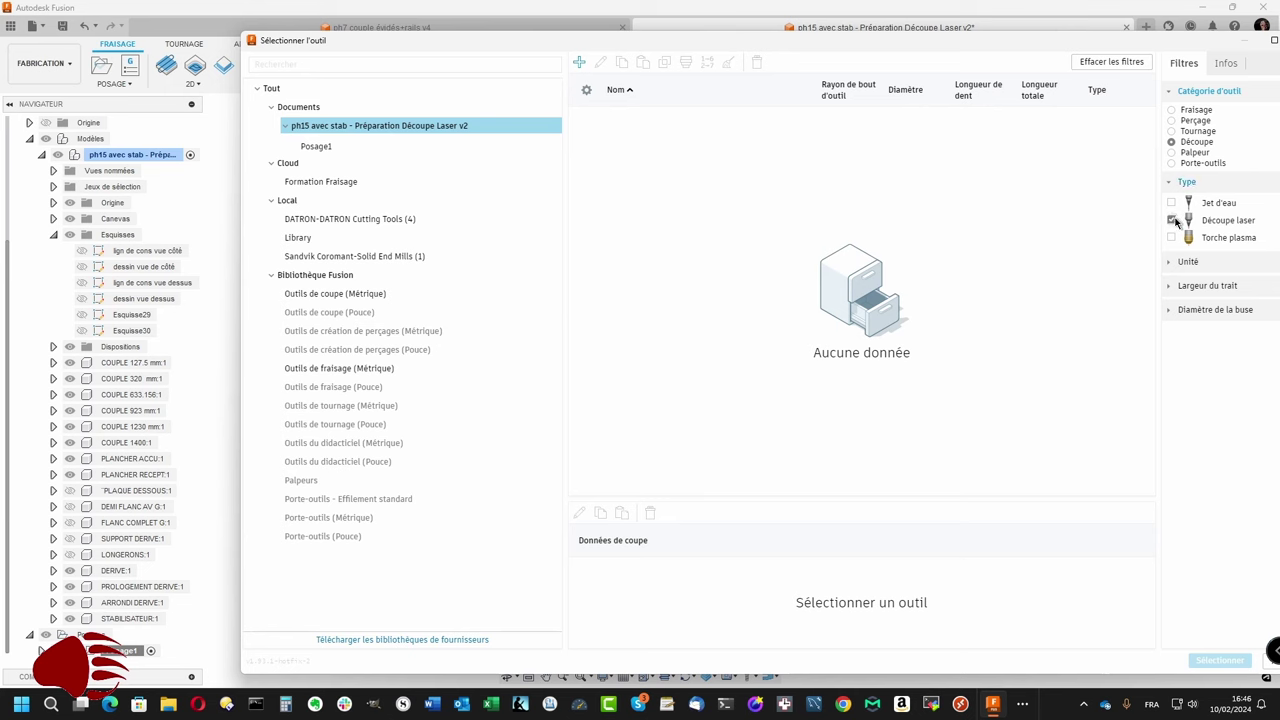
Step: Assign the local Library's Découpe laser tool (Ø1.5 mm, 1000 mm/min feeds) to the 2D profile
{"action": "left_click", "coordinate": [326, 295]}
{"action": "left_click", "coordinate": [326, 297]}
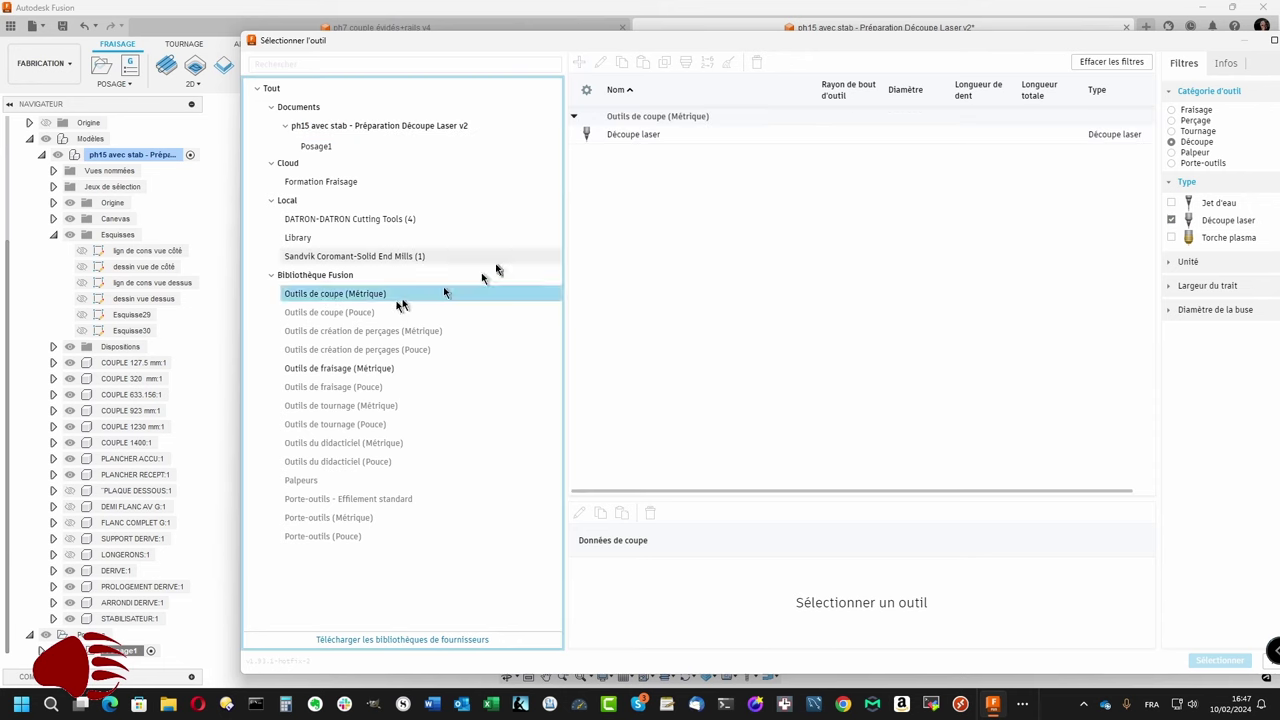
{"action": "left_click", "coordinate": [632, 137]}
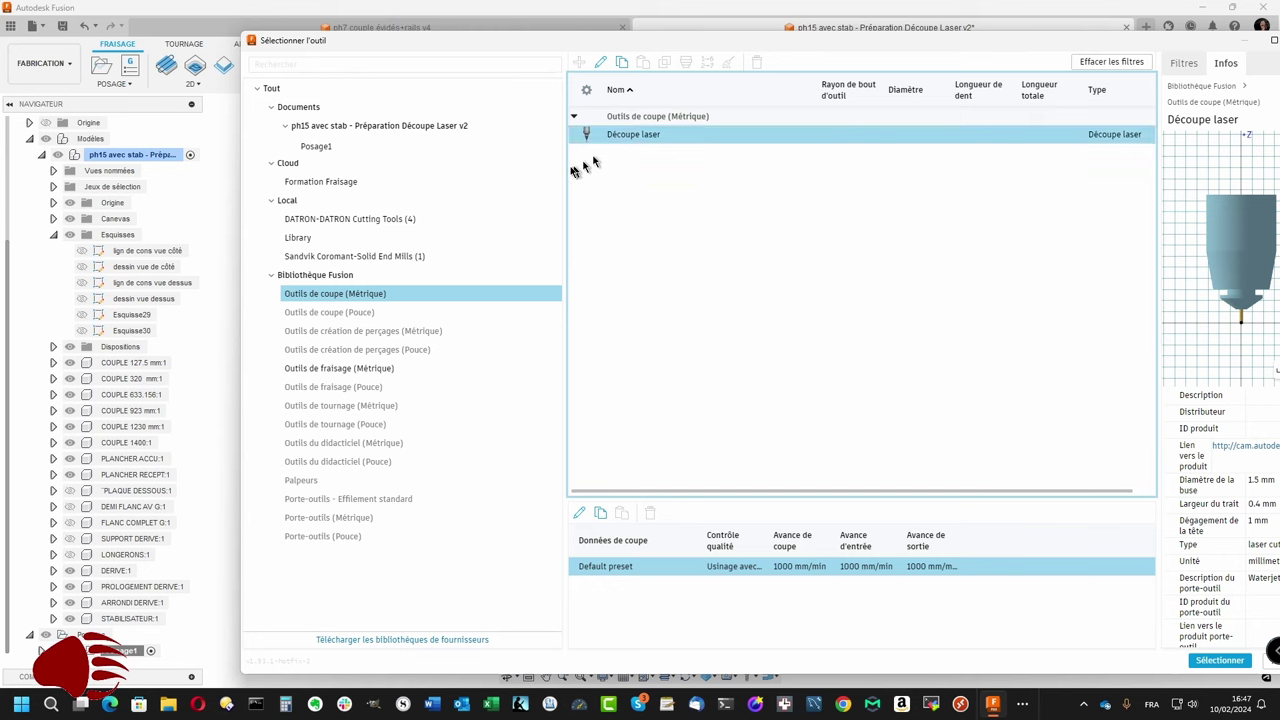
{"action": "left_click", "coordinate": [312, 240]}
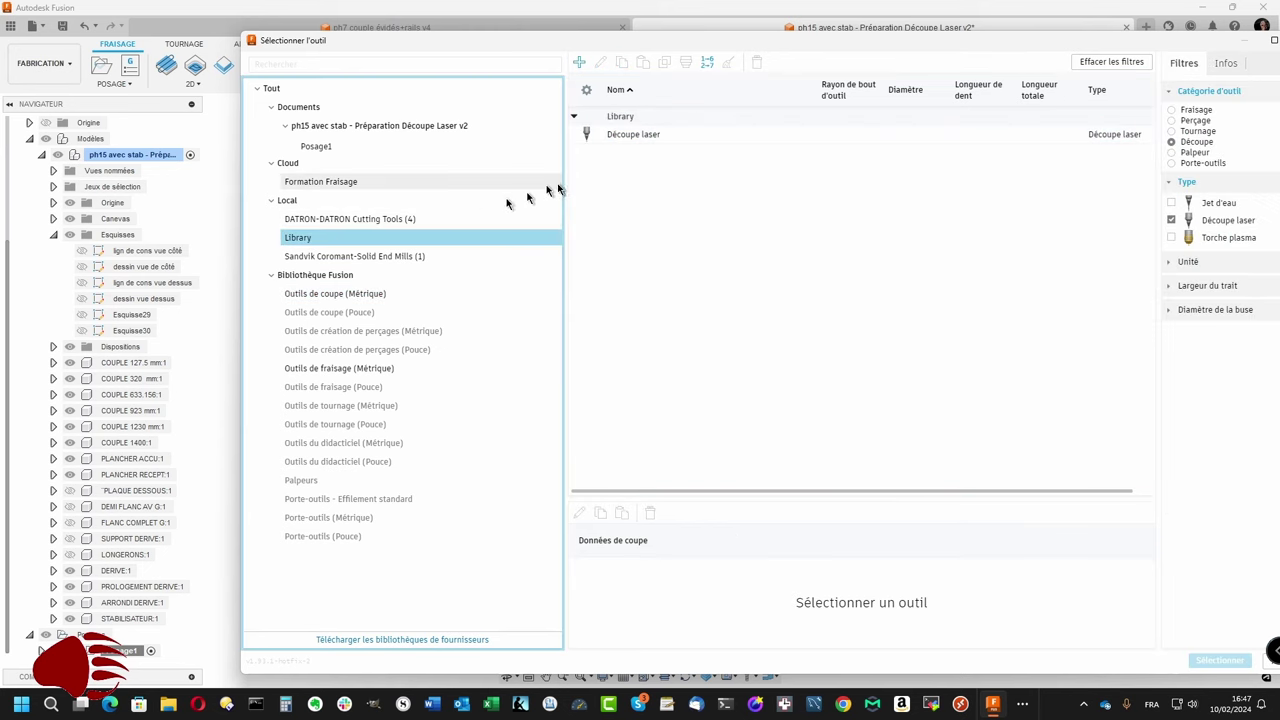
{"action": "left_click", "coordinate": [641, 140]}
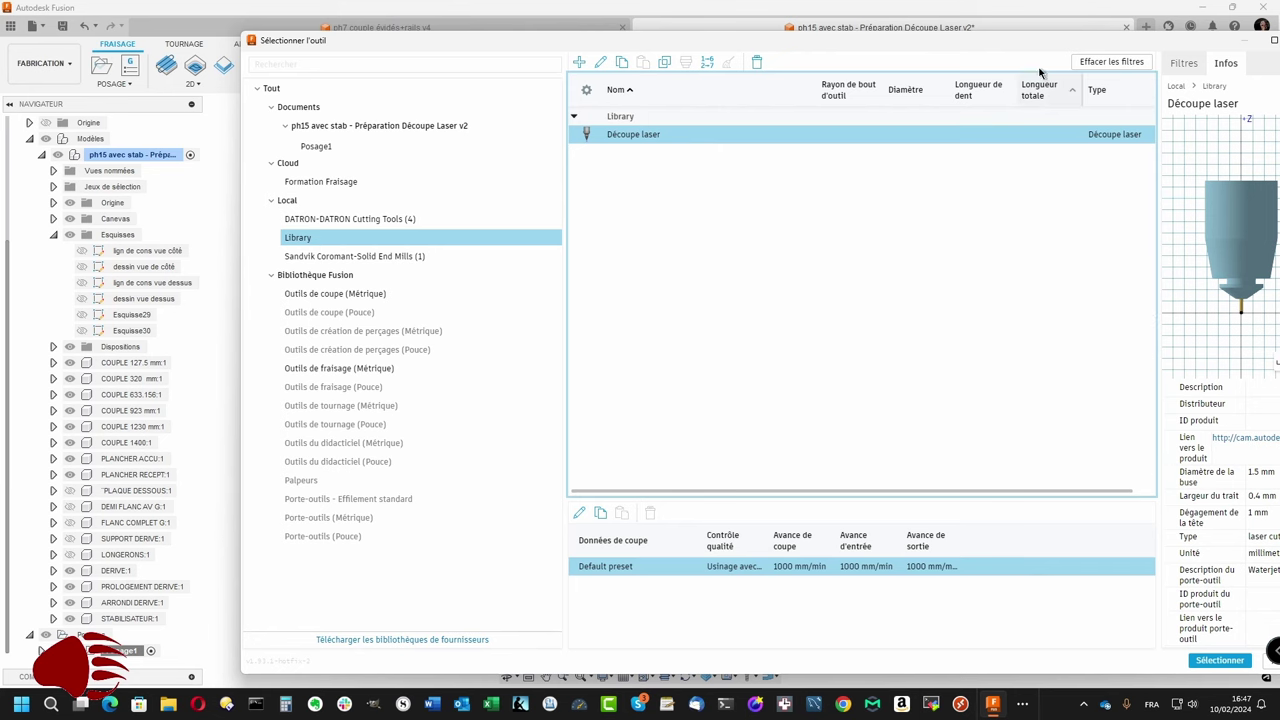
{"action": "left_click_drag", "start_coordinate": [1045, 46], "coordinate": [901, 46]}
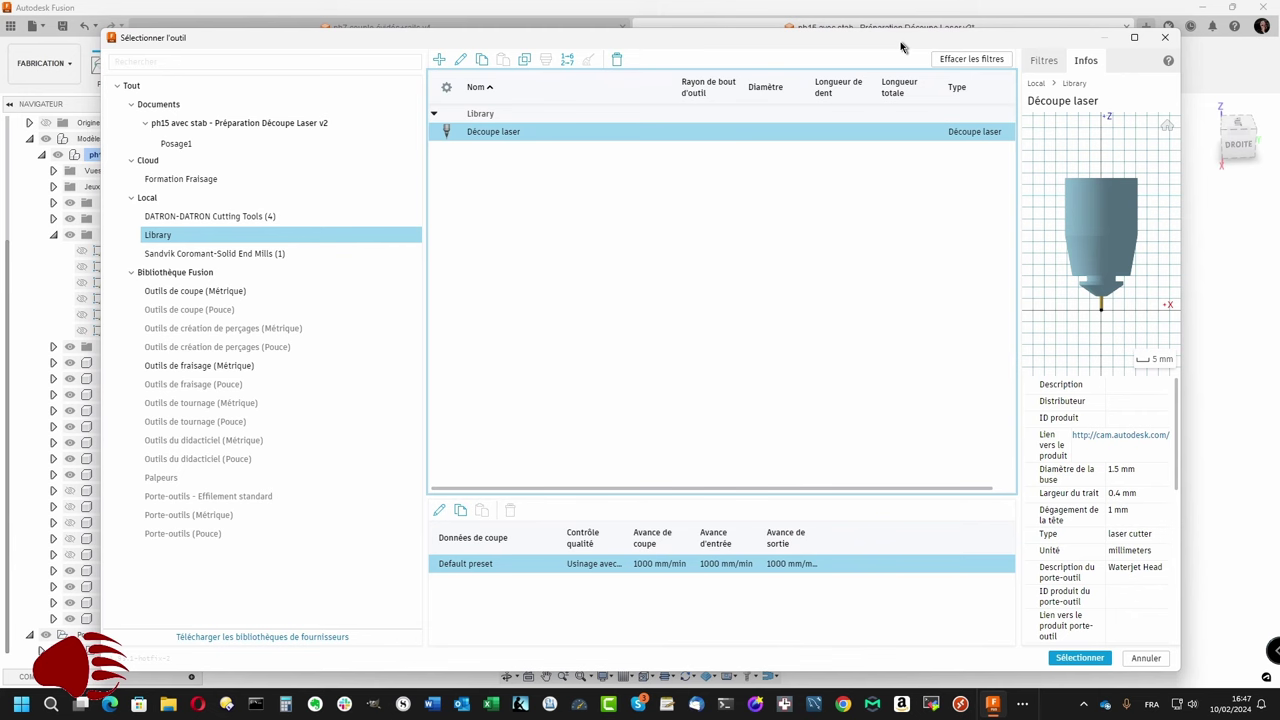
{"action": "mouse_move", "coordinate": [1262, 496]}
{"action": "left_click", "coordinate": [1081, 659]}
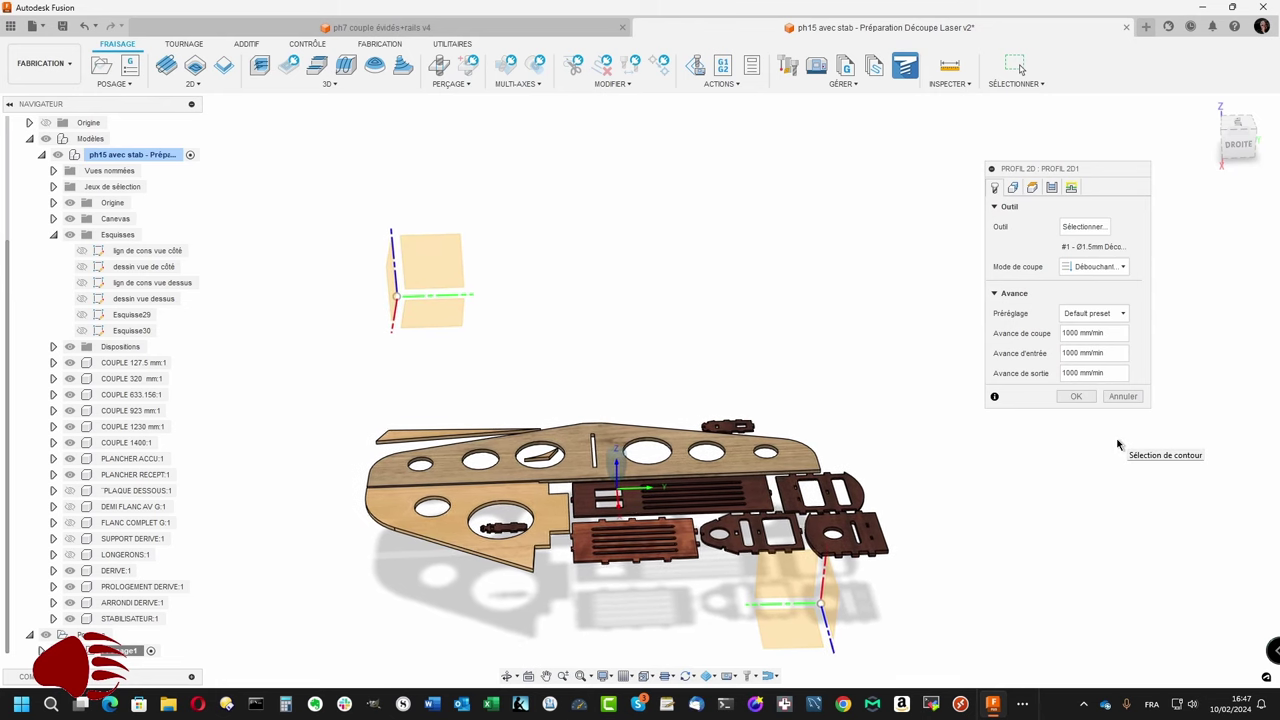
Step: Select the top wing plate, thin strip, lower plates and slotted strip outlines as cut contours
{"action": "left_click", "coordinate": [1017, 189]}
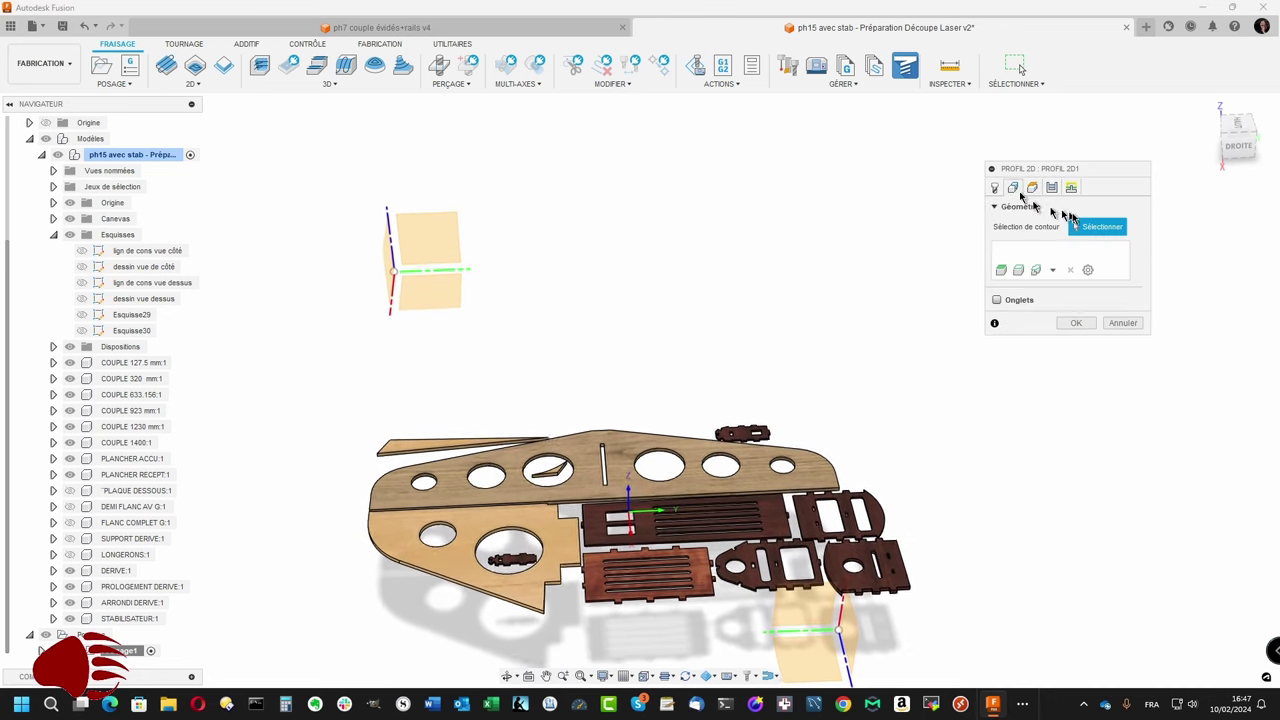
{"action": "middle_click_drag", "start_coordinate": [729, 346], "coordinate": [657, 430], "text": "shift"}
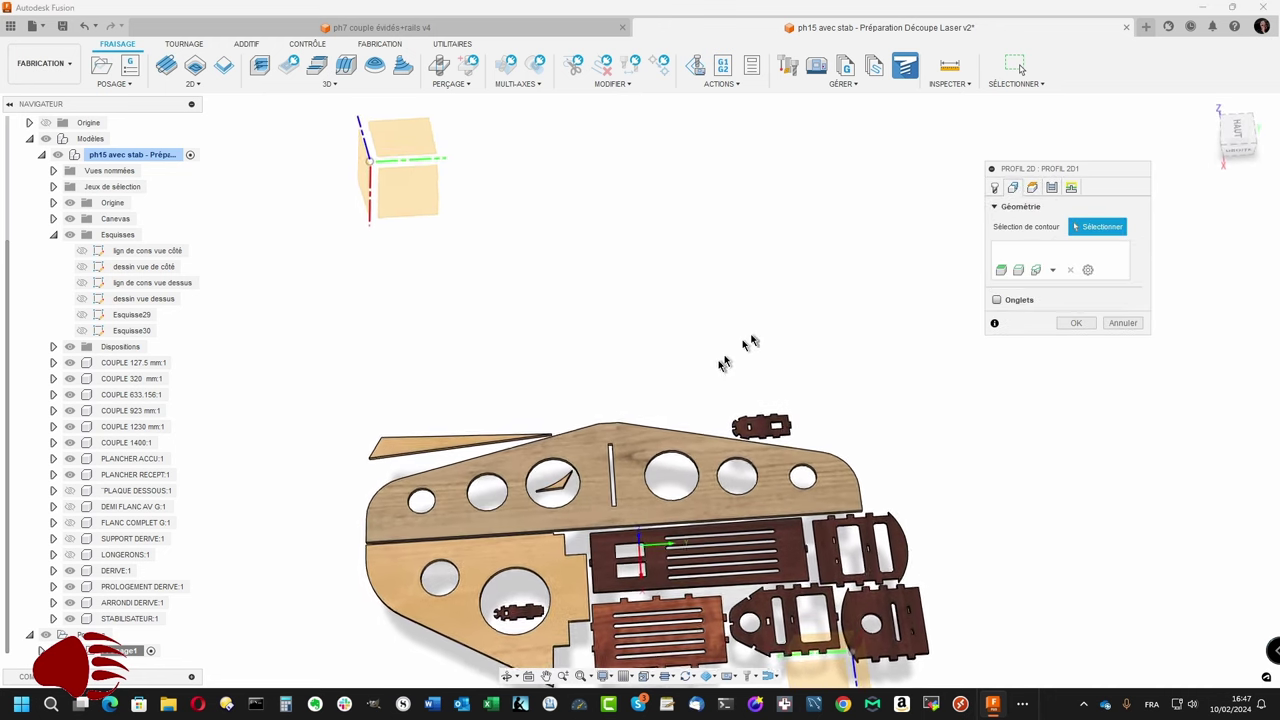
{"action": "left_click", "coordinate": [650, 442]}
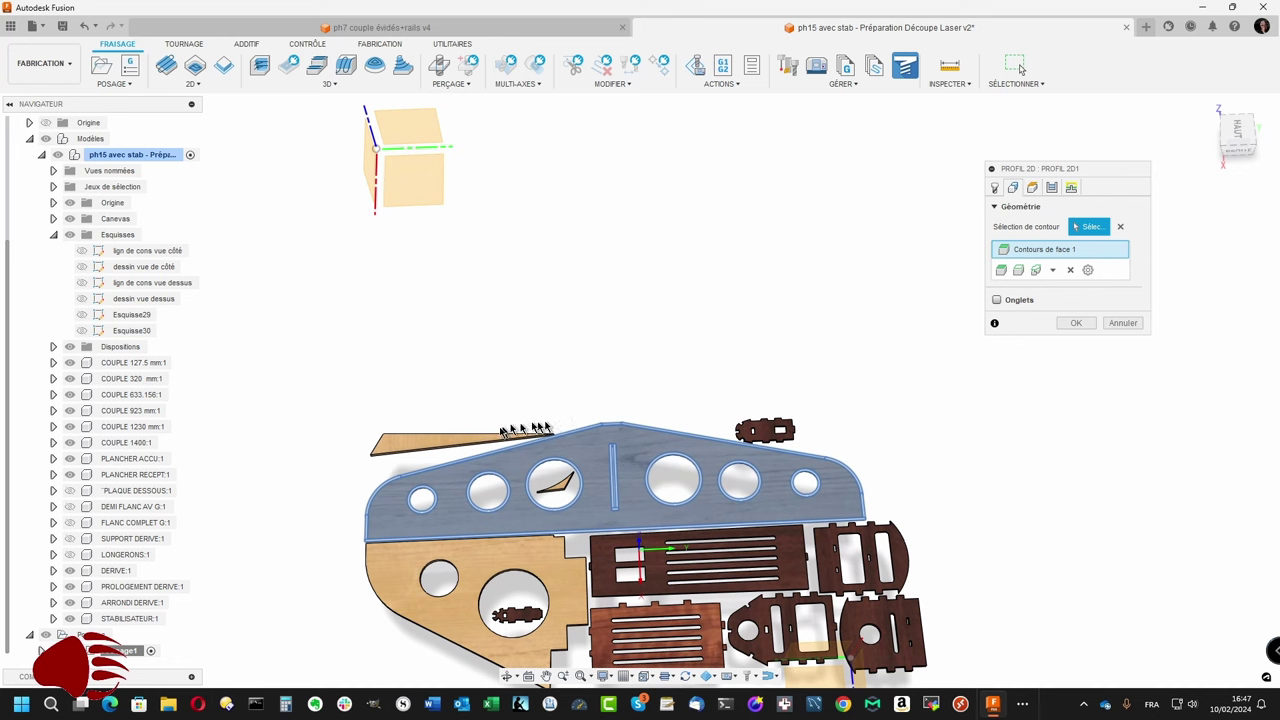
{"action": "left_click", "coordinate": [462, 442]}
{"action": "left_click", "coordinate": [468, 576]}
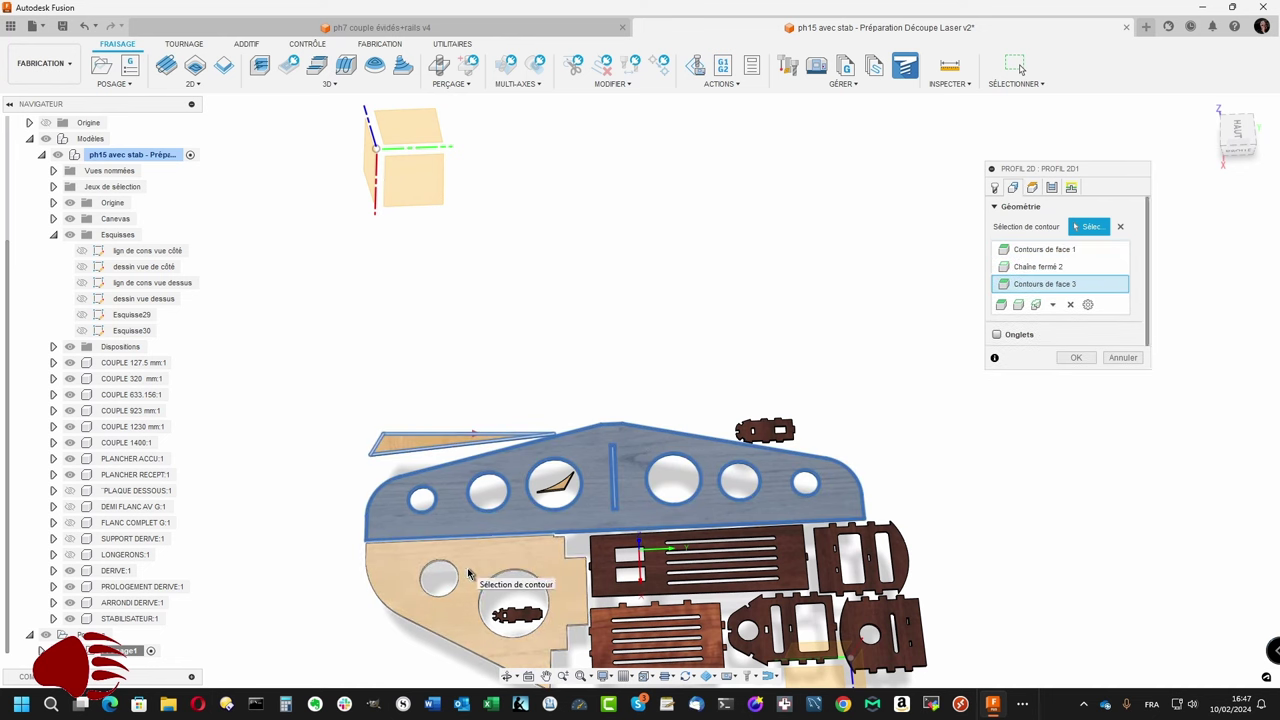
{"action": "middle_click_drag", "start_coordinate": [545, 612], "coordinate": [583, 601]}
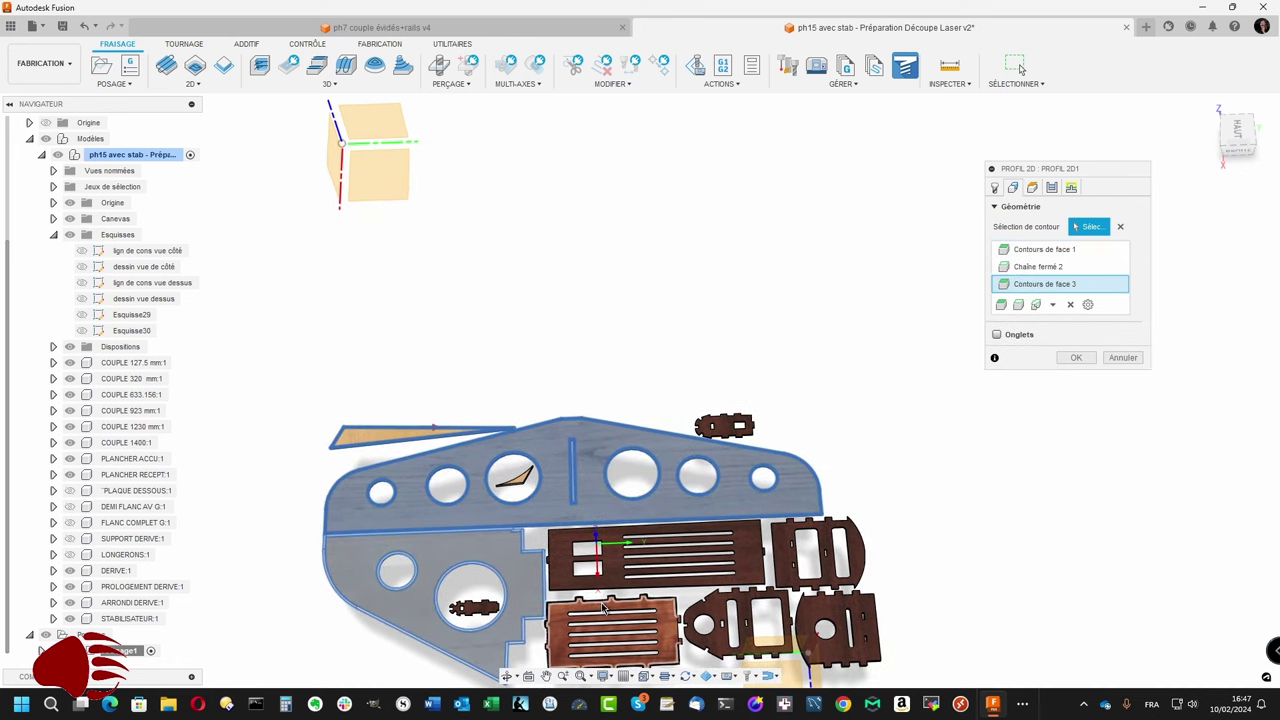
{"action": "left_click", "coordinate": [603, 607]}
{"action": "scroll", "coordinate": [598, 585], "scroll_direction": "up", "scroll_amount": 2}
{"action": "scroll", "coordinate": [594, 562], "scroll_direction": "up", "scroll_amount": 1}
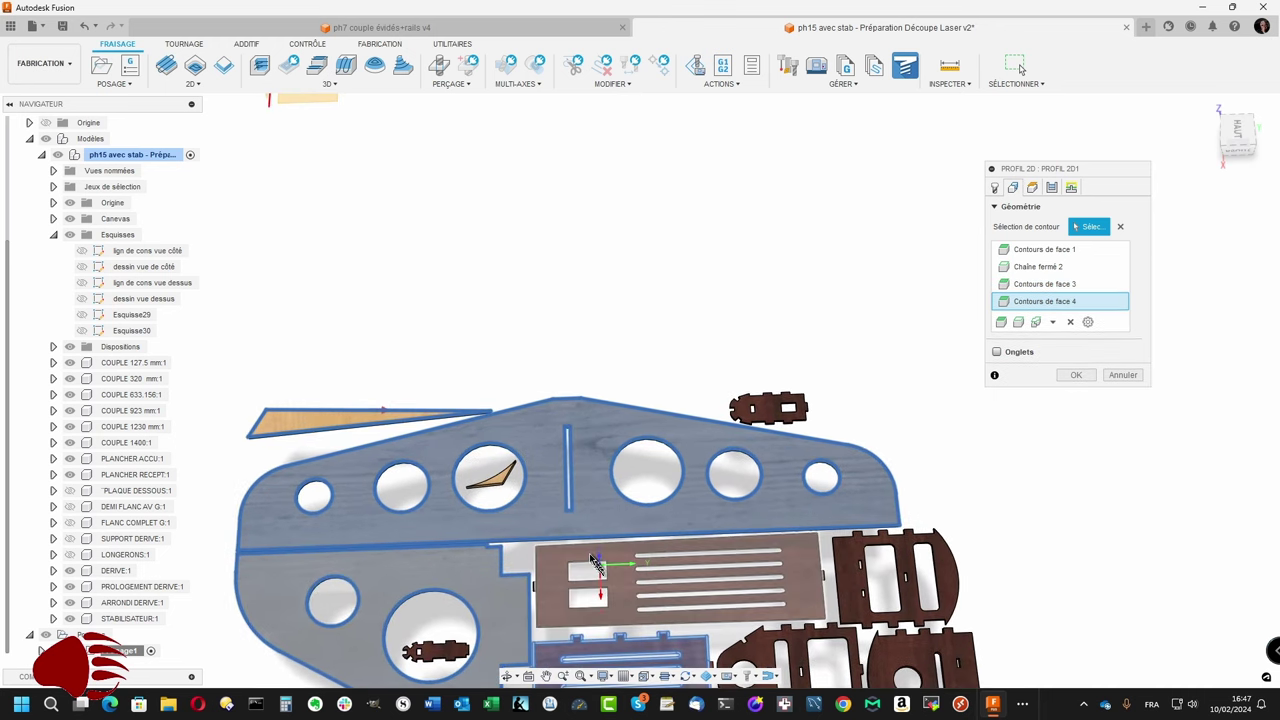
{"action": "left_click", "coordinate": [591, 557]}
{"action": "scroll", "coordinate": [640, 585], "scroll_direction": "down", "scroll_amount": 1}
{"action": "scroll", "coordinate": [710, 620], "scroll_direction": "down", "scroll_amount": 1}
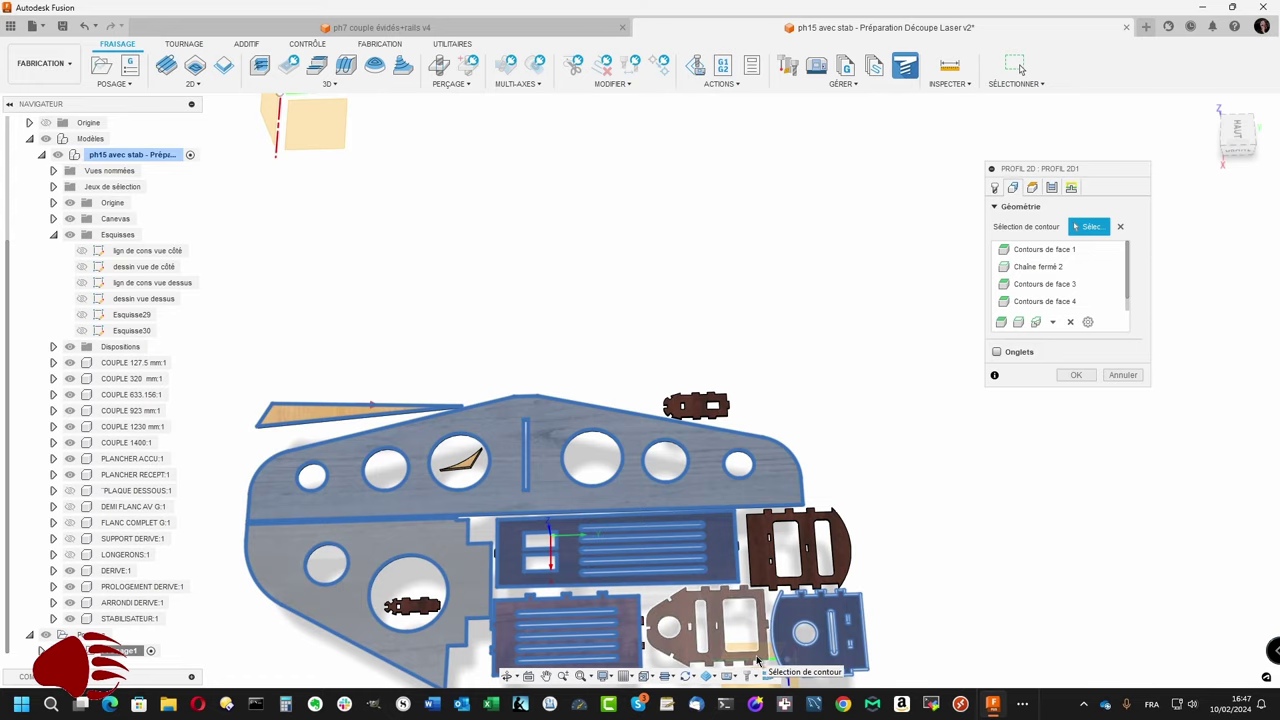
{"action": "scroll", "coordinate": [757, 661], "scroll_direction": "up", "scroll_amount": 1}
{"action": "scroll", "coordinate": [757, 661], "scroll_direction": "up", "scroll_amount": 3}
{"action": "scroll", "coordinate": [750, 640], "scroll_direction": "up", "scroll_amount": 2}
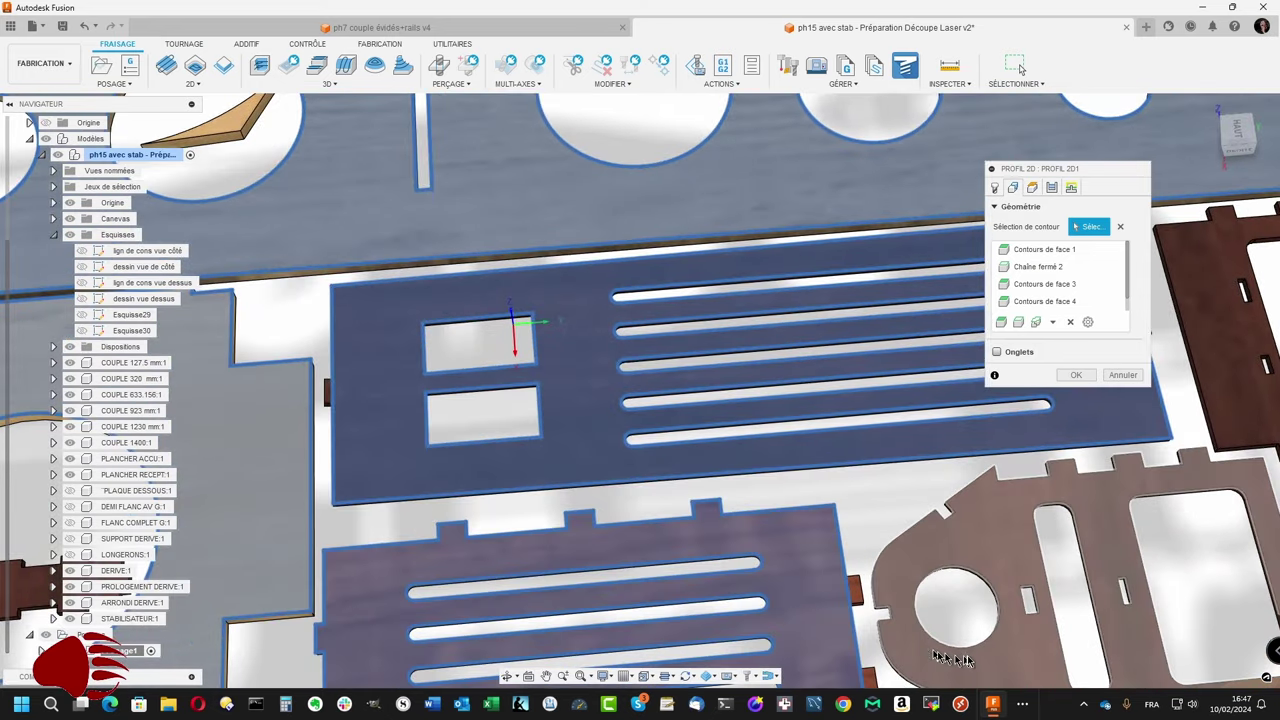
{"action": "scroll", "coordinate": [400, 390], "scroll_direction": "down", "scroll_amount": 3}
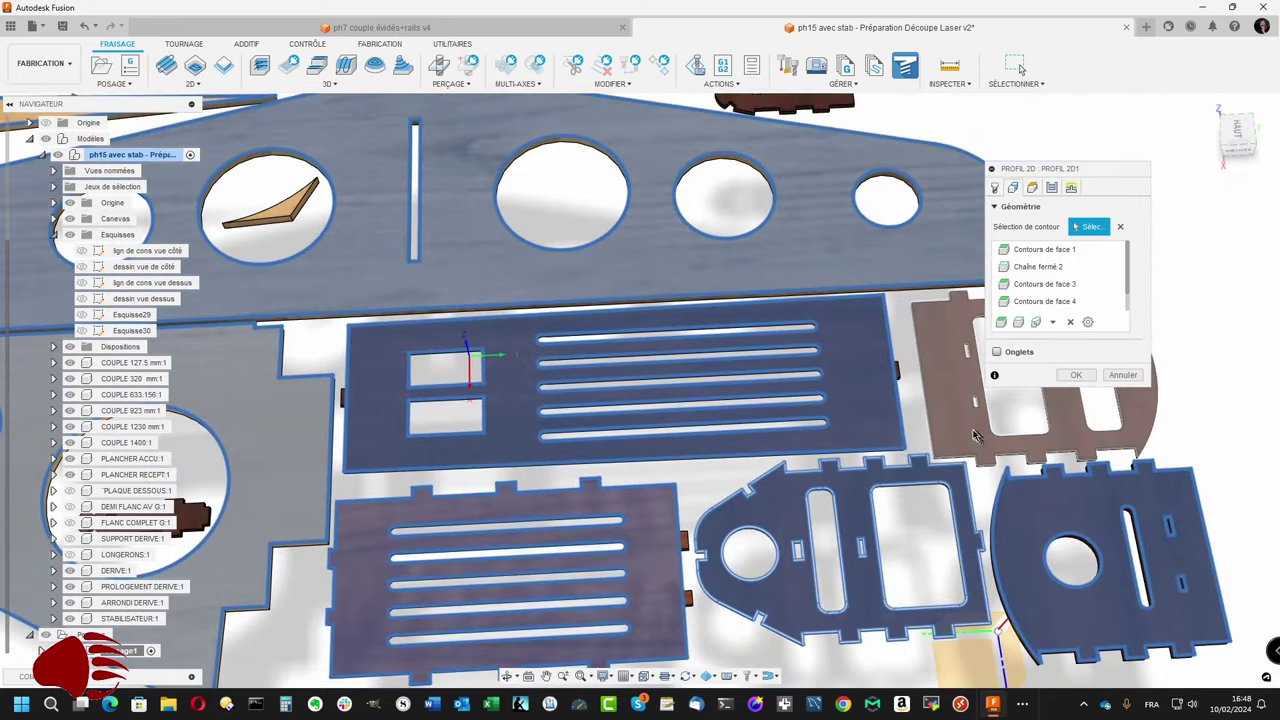
{"action": "scroll", "coordinate": [760, 520], "scroll_direction": "up", "scroll_amount": 3}
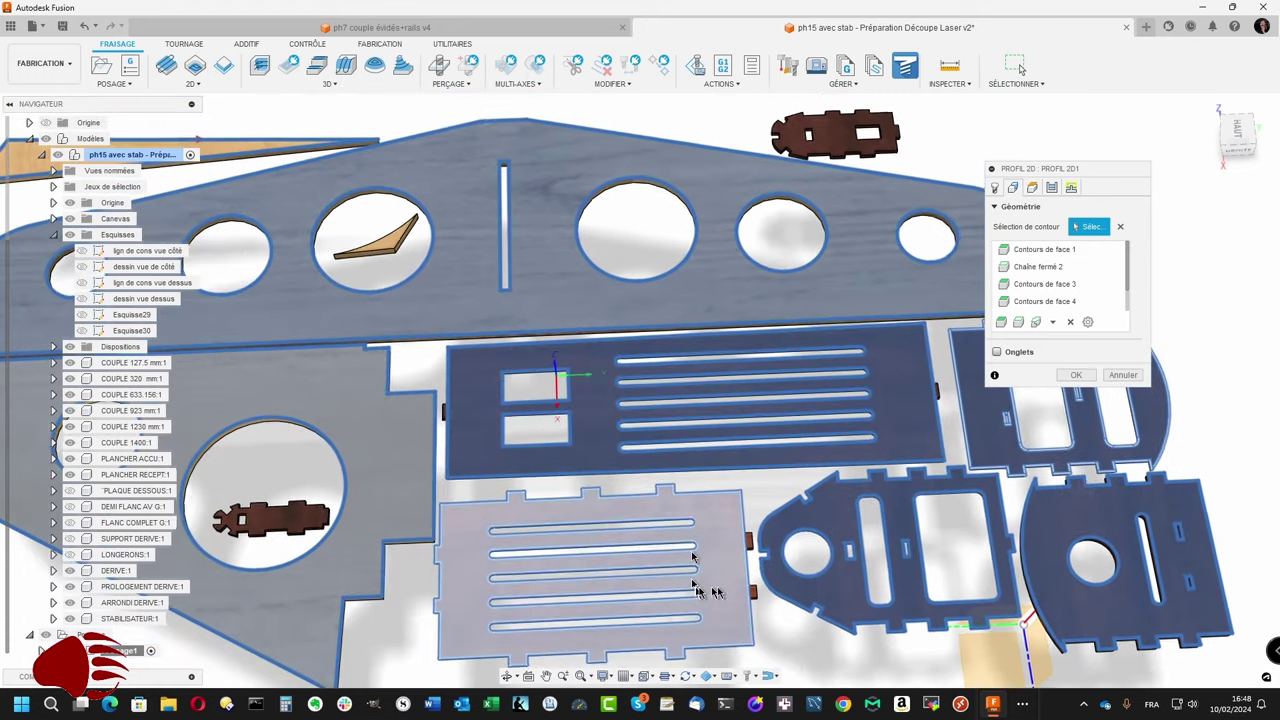
{"action": "scroll", "coordinate": [724, 593], "scroll_direction": "up", "scroll_amount": 2}
{"action": "scroll", "coordinate": [690, 575], "scroll_direction": "up", "scroll_amount": 2}
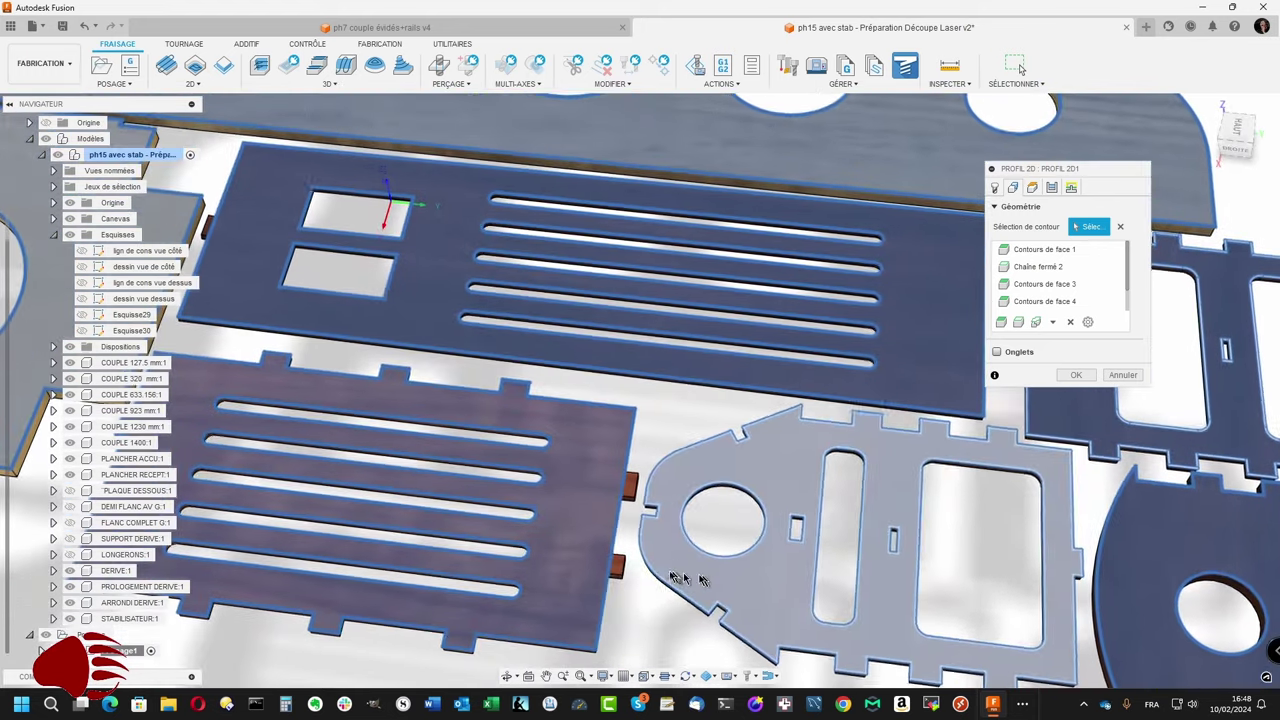
{"action": "scroll", "coordinate": [618, 566], "scroll_direction": "up", "scroll_amount": 2}
{"action": "scroll", "coordinate": [635, 553], "scroll_direction": "up", "scroll_amount": 1}
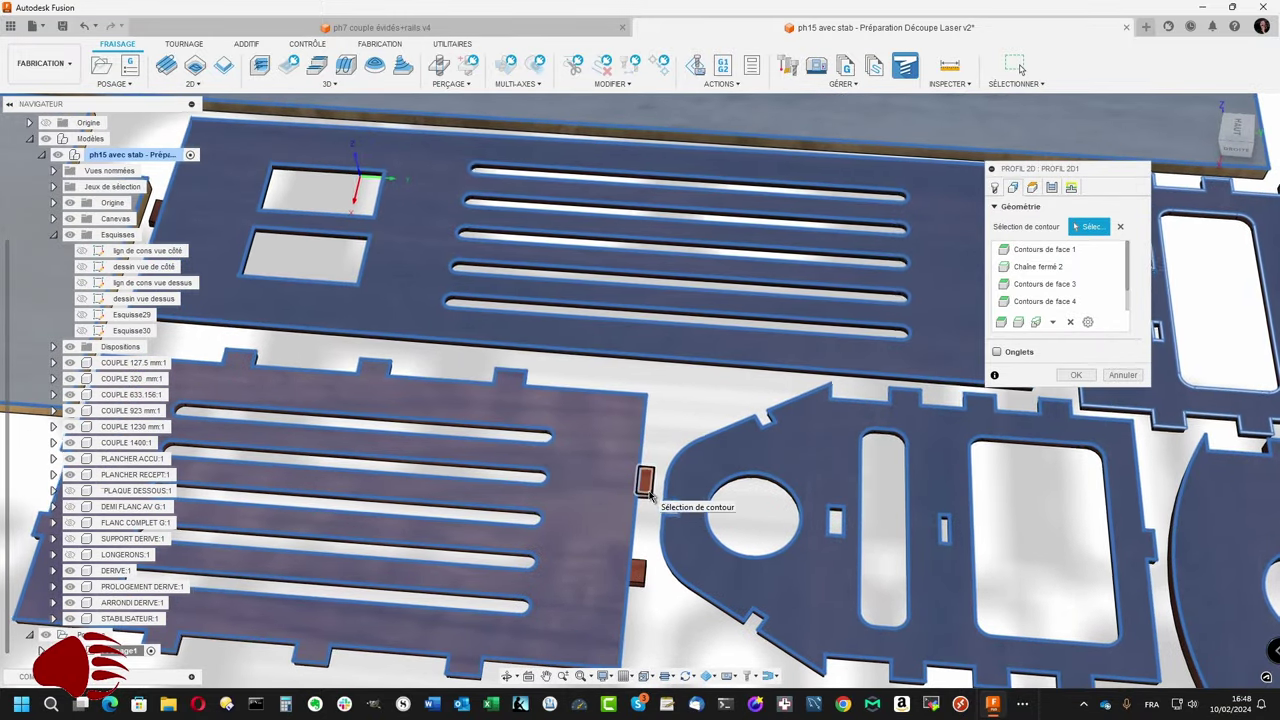
{"action": "scroll", "coordinate": [640, 530], "scroll_direction": "down", "scroll_amount": 5}
{"action": "scroll", "coordinate": [600, 485], "scroll_direction": "up", "scroll_amount": 2}
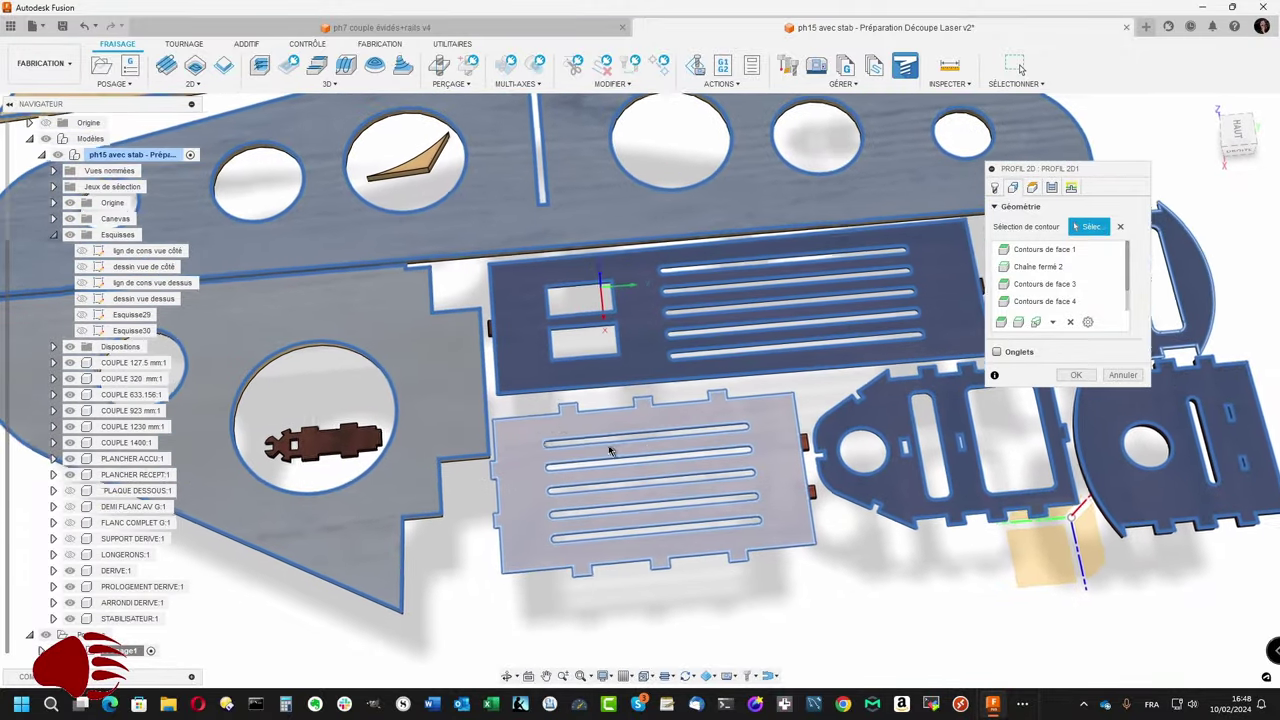
{"action": "scroll", "coordinate": [430, 460], "scroll_direction": "up", "scroll_amount": 1}
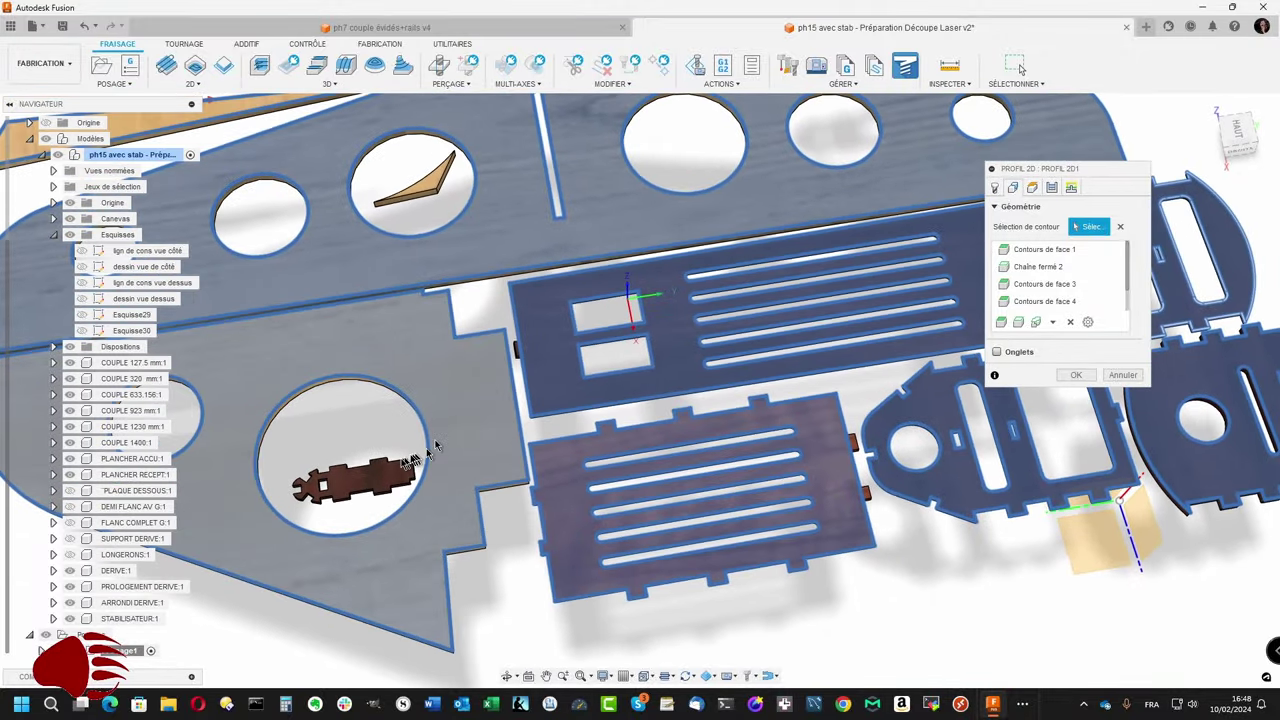
Step: Add the small circle parts, triangular strip and large lower-left plate, then generate the Profil 2D1 toolpath
{"action": "left_click", "coordinate": [381, 472]}
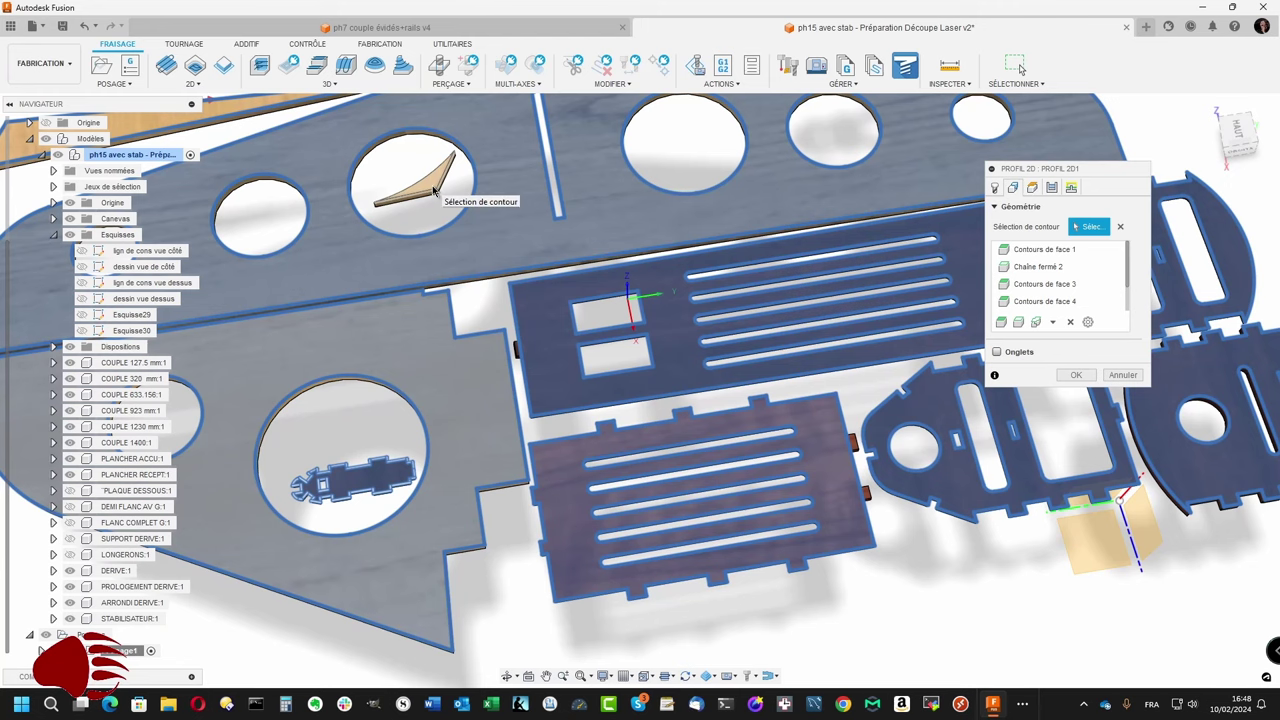
{"action": "left_click", "coordinate": [433, 190]}
{"action": "key", "text": "F6"}
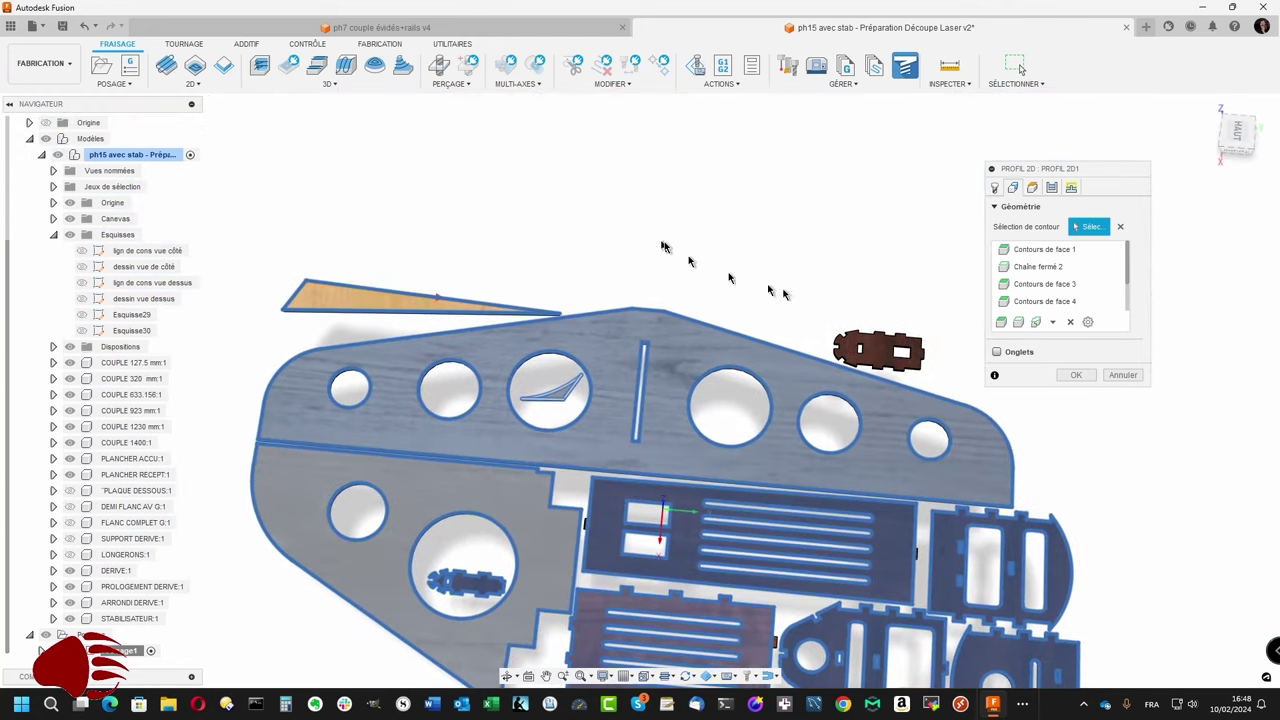
{"action": "mouse_move", "coordinate": [873, 348]}
{"action": "middle_mouse_down", "text": "shift"}
{"action": "mouse_move", "coordinate": [586, 343]}
{"action": "mouse_move", "coordinate": [509, 366]}
{"action": "mouse_move", "coordinate": [441, 433]}
{"action": "mouse_move", "coordinate": [420, 425]}
{"action": "middle_mouse_up", "text": "shift"}
{"action": "left_click", "coordinate": [420, 425]}
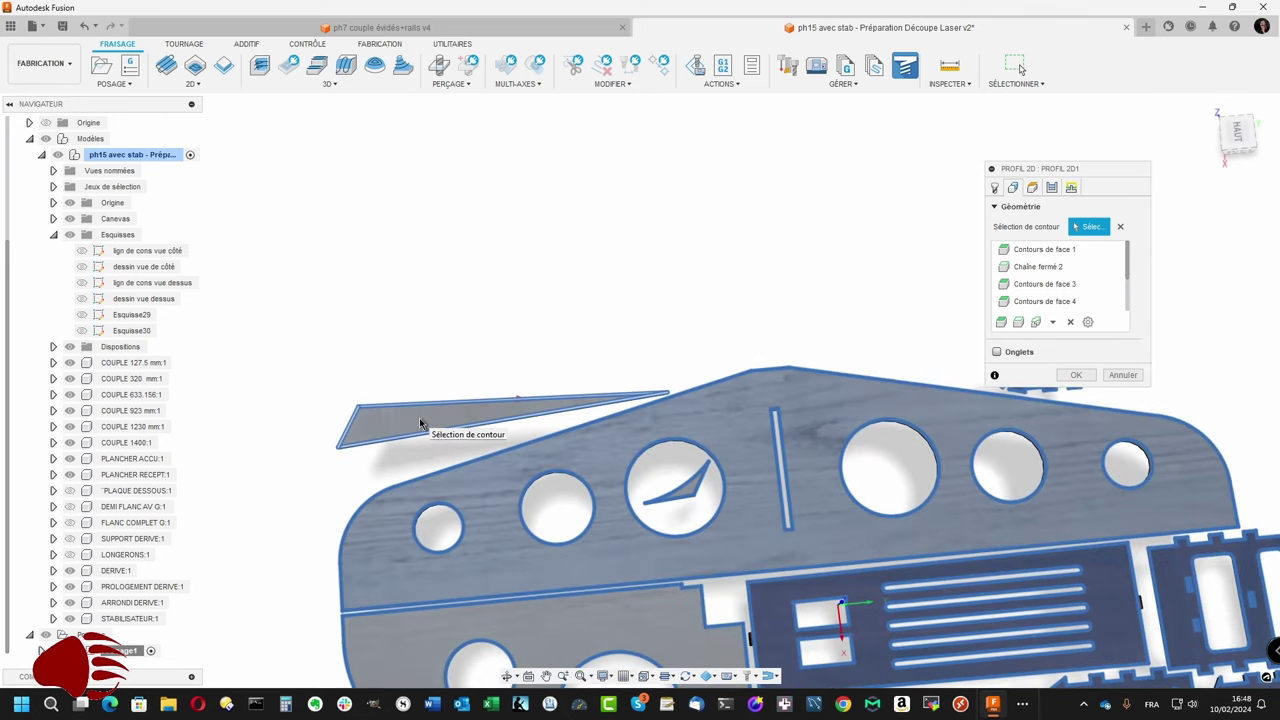
{"action": "key", "text": "F5"}
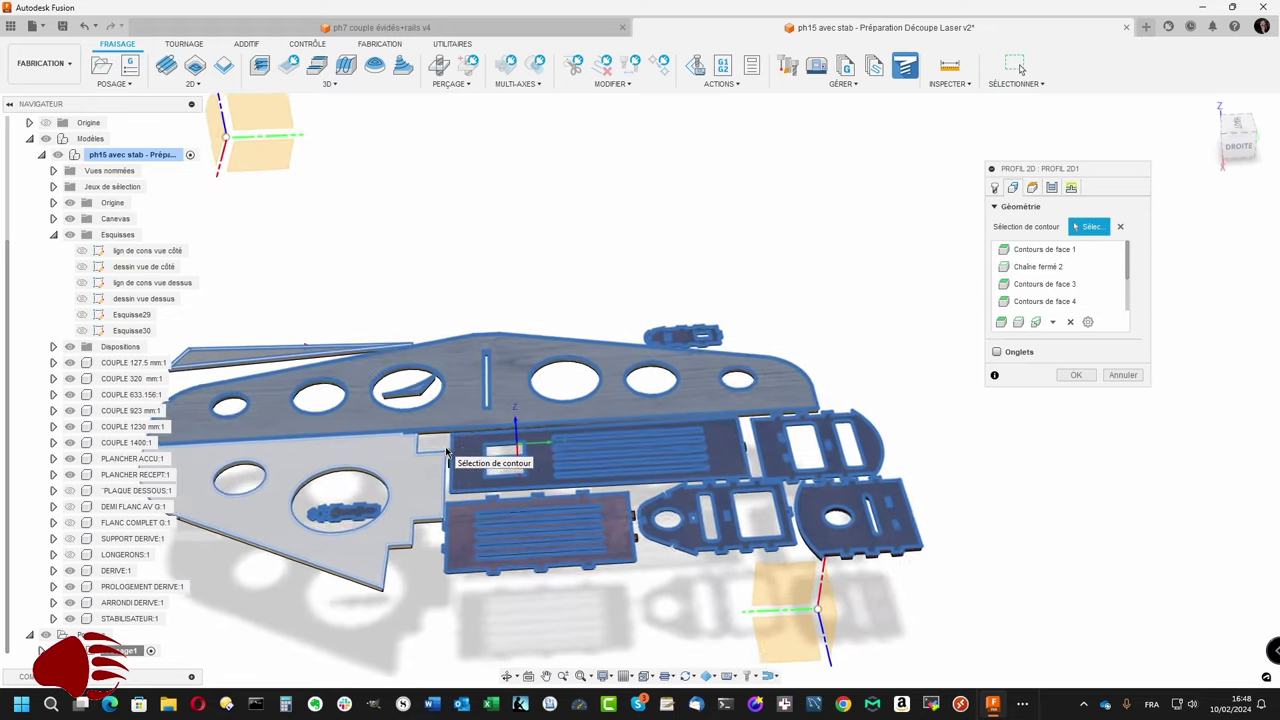
{"action": "left_click", "coordinate": [447, 452]}
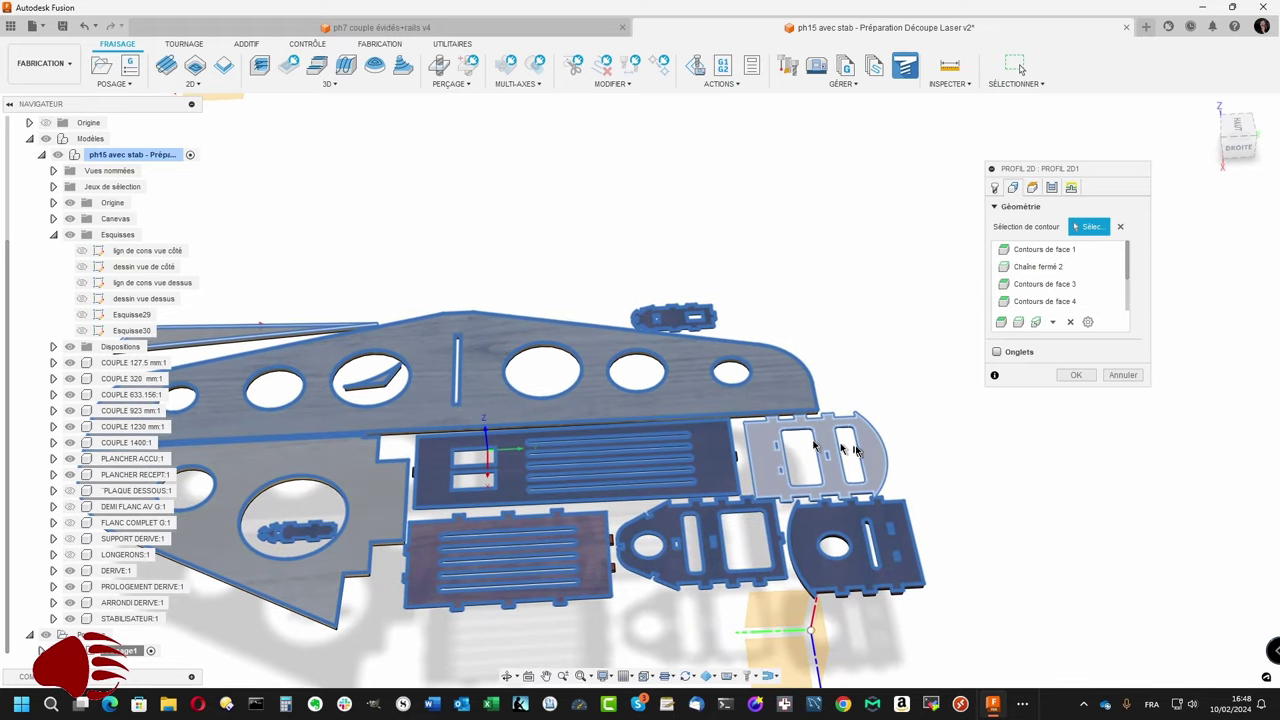
{"action": "left_click", "coordinate": [1070, 376]}
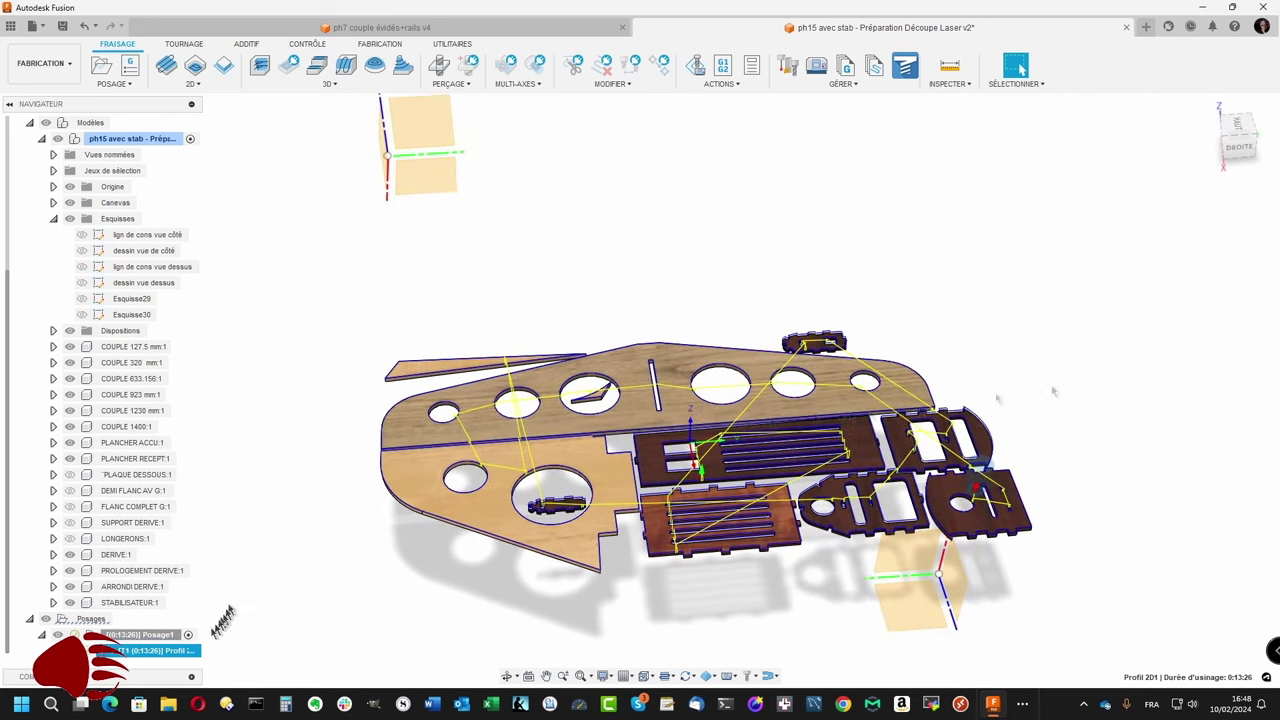
{"action": "left_click", "coordinate": [193, 650]}
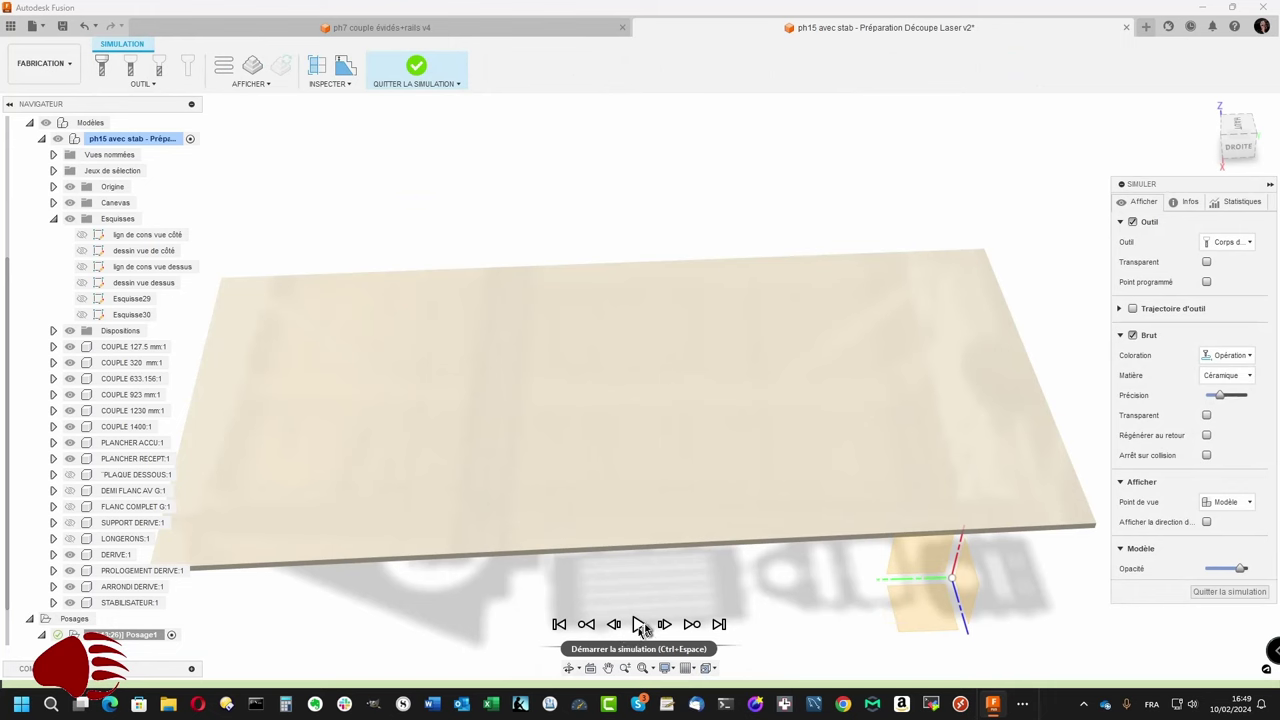
{"action": "left_click", "coordinate": [638, 625]}
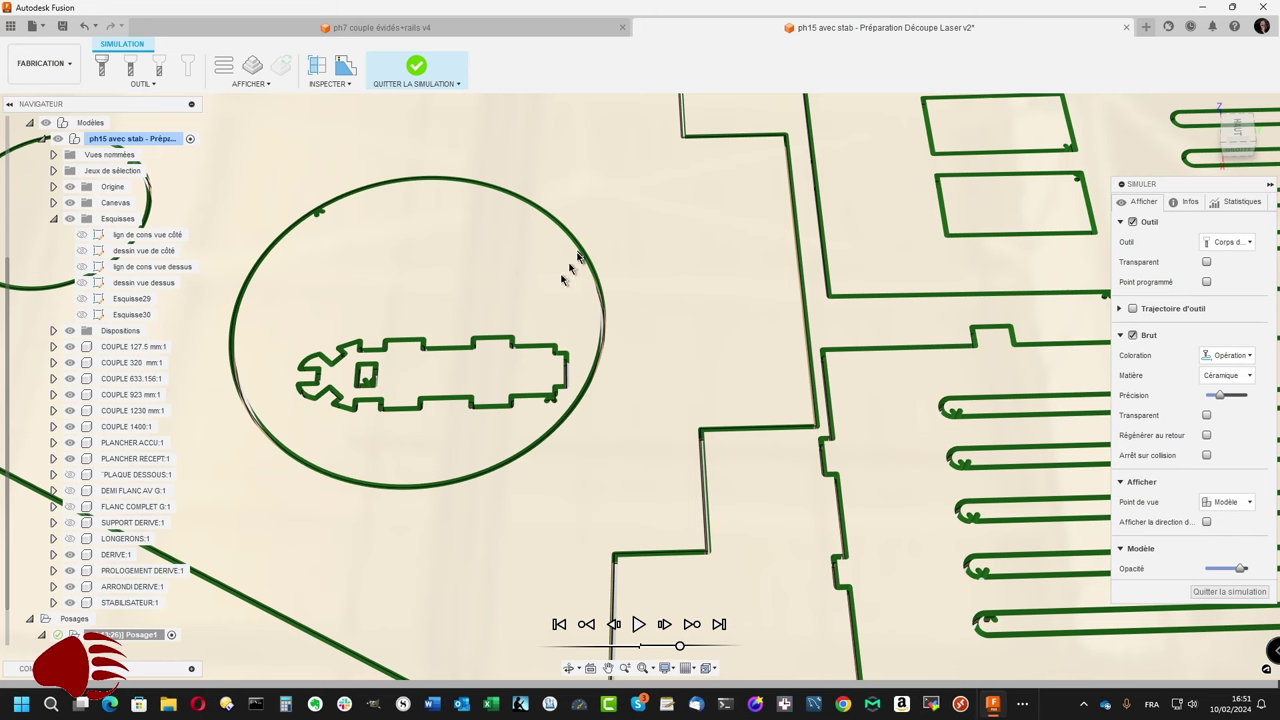
{"action": "scroll", "coordinate": [470, 381], "scroll_direction": "down", "scroll_amount": 2}
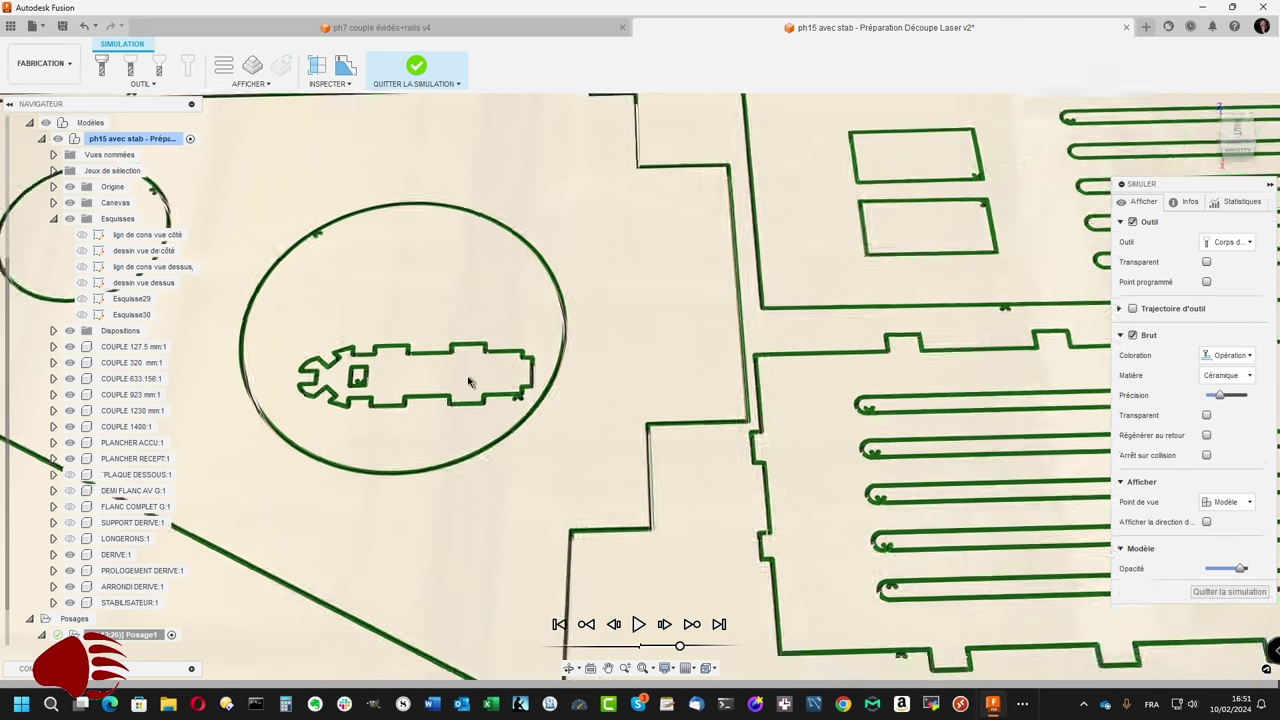
{"action": "scroll", "coordinate": [470, 381], "scroll_direction": "down", "scroll_amount": 3}
{"action": "scroll", "coordinate": [470, 381], "scroll_direction": "down", "scroll_amount": 3}
{"action": "scroll", "coordinate": [480, 385], "scroll_direction": "down", "scroll_amount": 2}
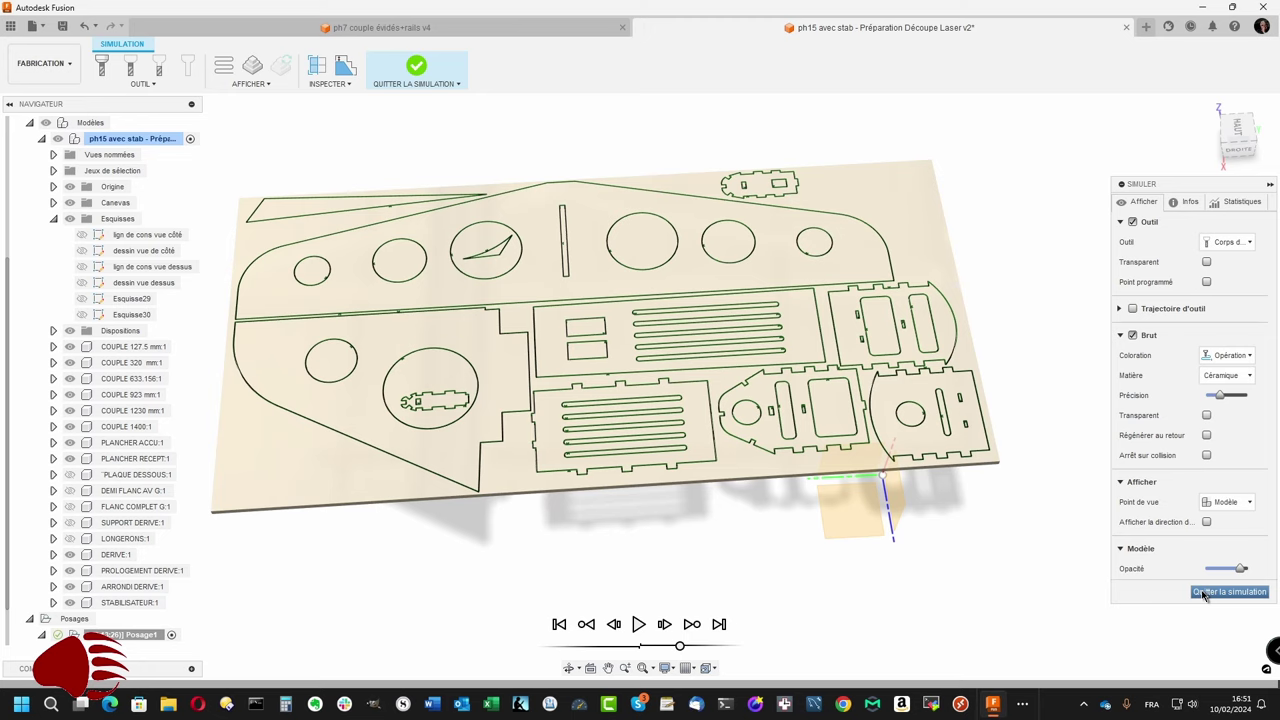
{"action": "left_click", "coordinate": [1205, 594]}
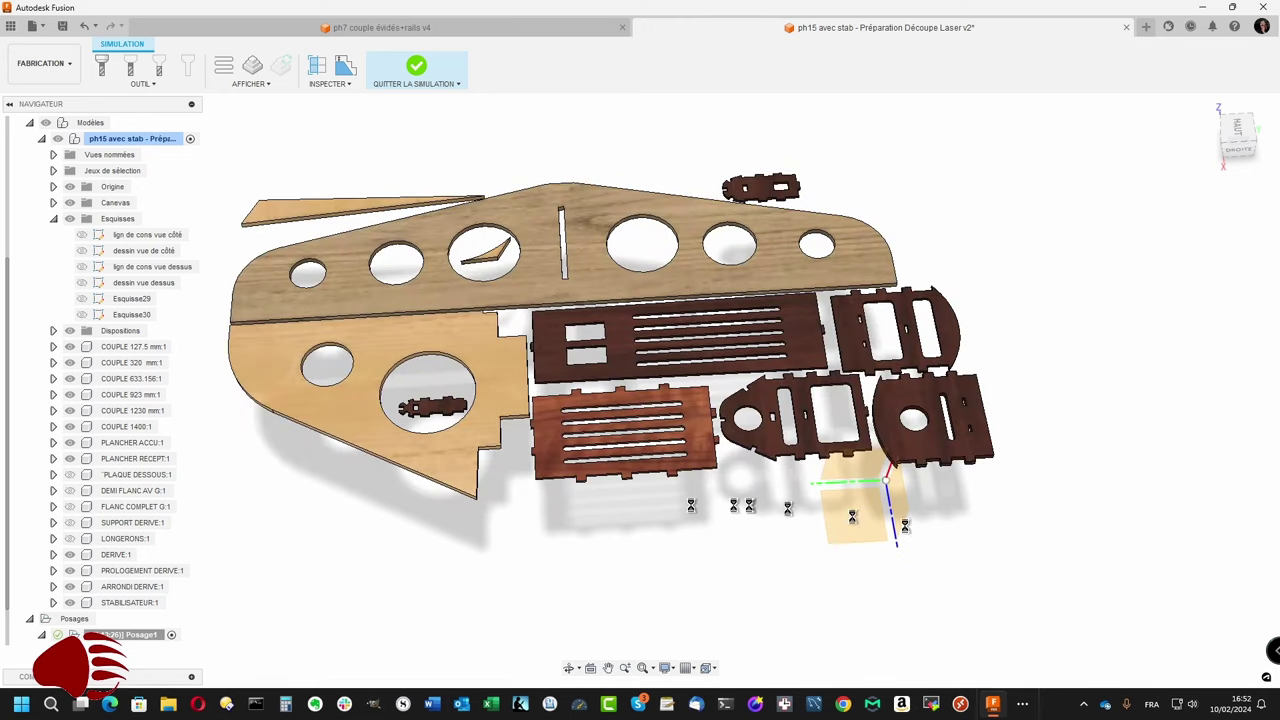
Step: Post-process Posage1 as NC program 'decoupe plaque 1 ph15' using the Grbl Laser post-processor
{"action": "right_click", "coordinate": [167, 636]}
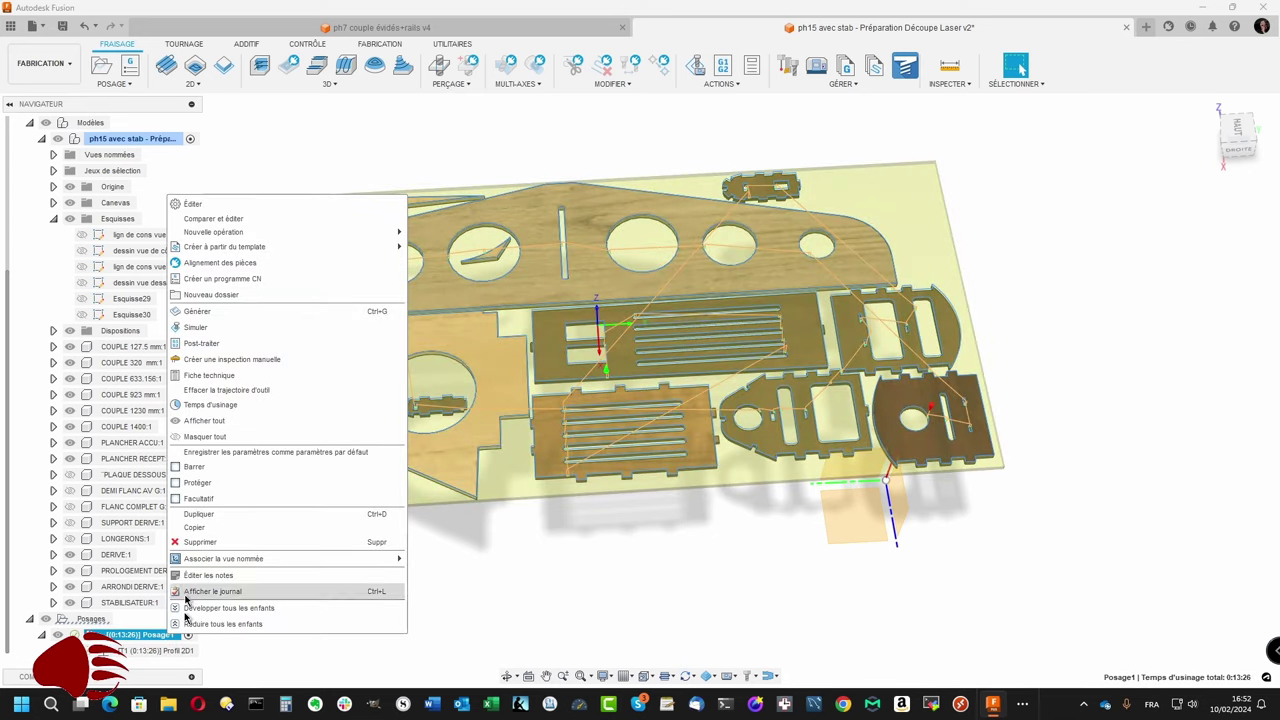
{"action": "left_click", "coordinate": [215, 346]}
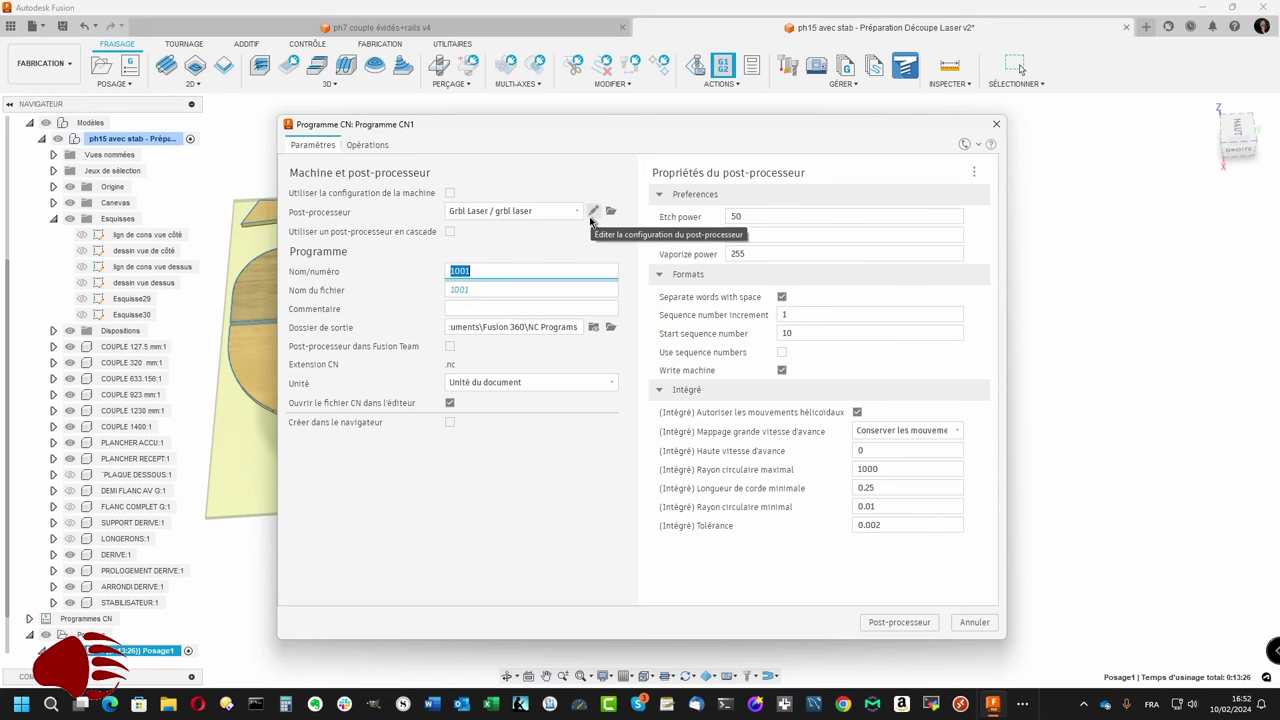
{"action": "double_click", "coordinate": [545, 268]}
{"action": "left_click", "coordinate": [523, 270]}
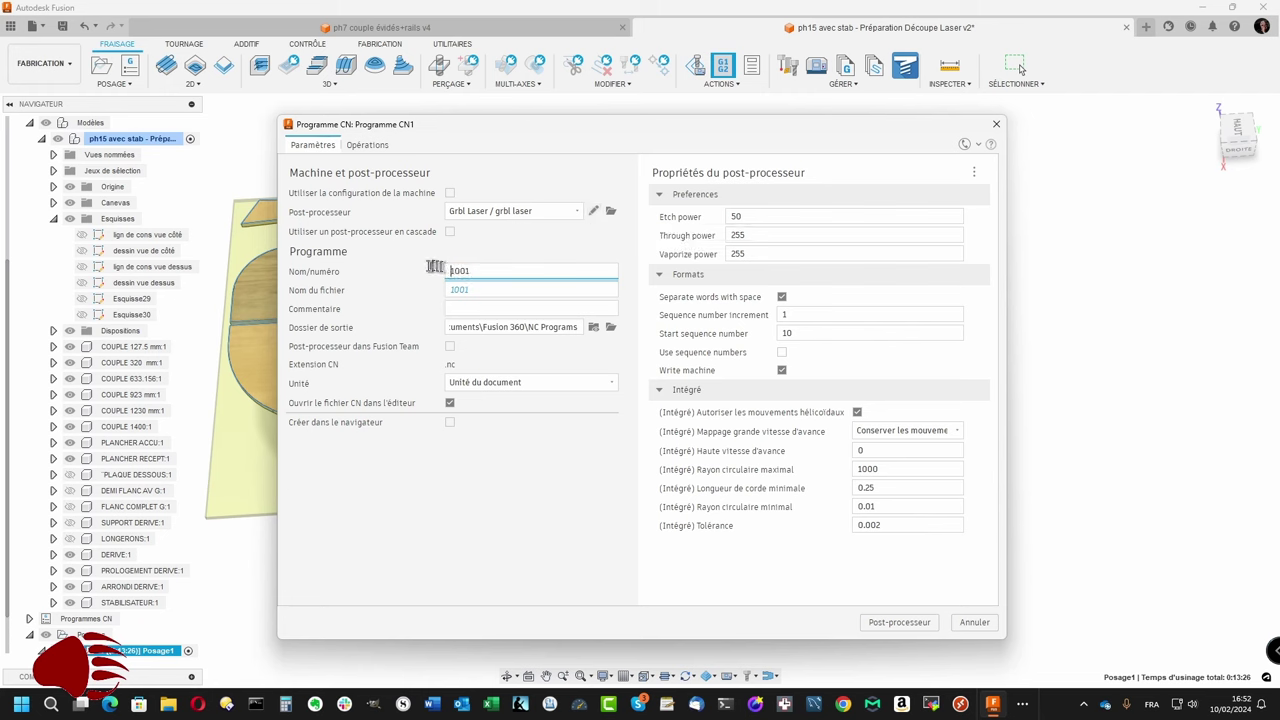
{"action": "double_click", "coordinate": [497, 272]}
{"action": "type", "text": "decoupe plaque 1 p"}
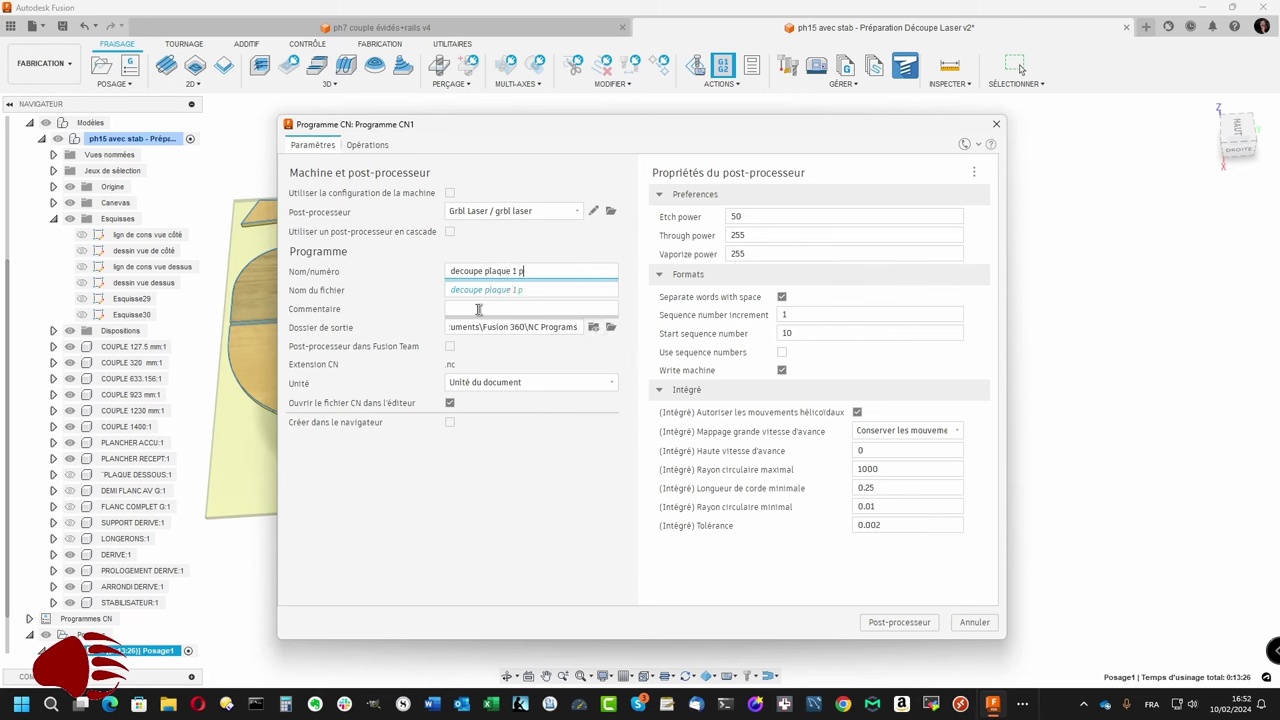
{"action": "type", "text": " 5"}
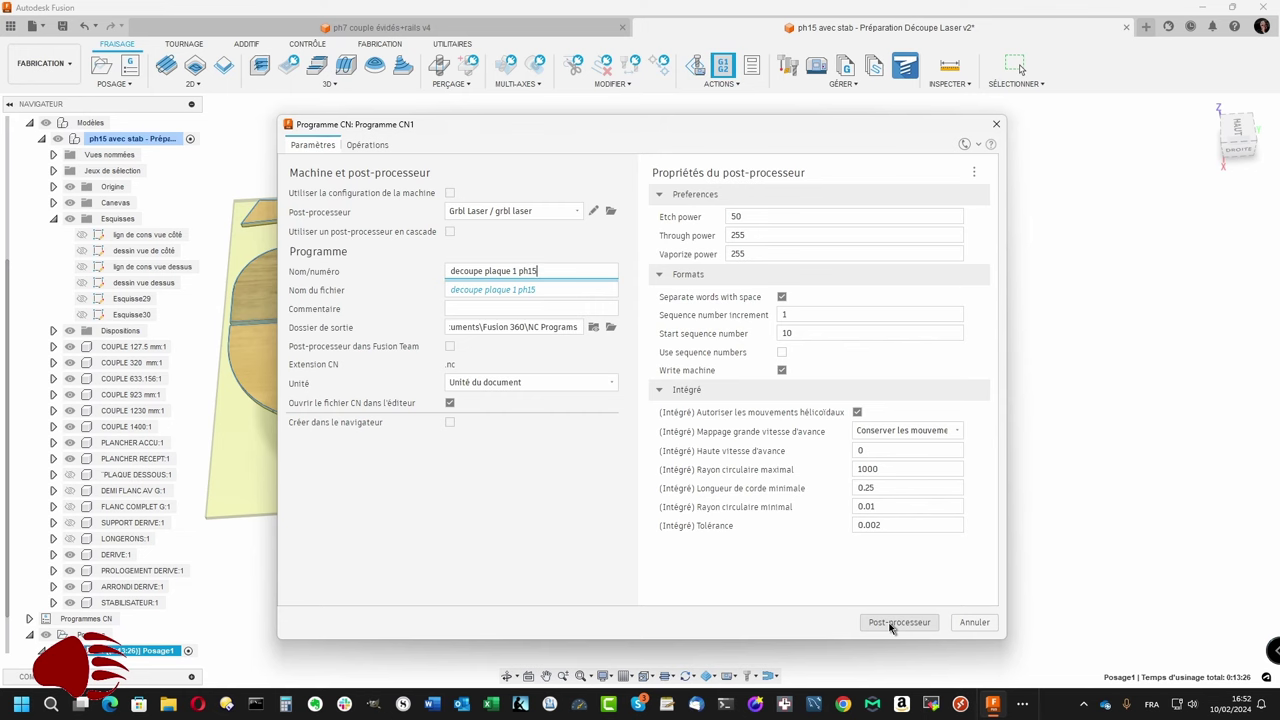
{"action": "left_click", "coordinate": [891, 625]}
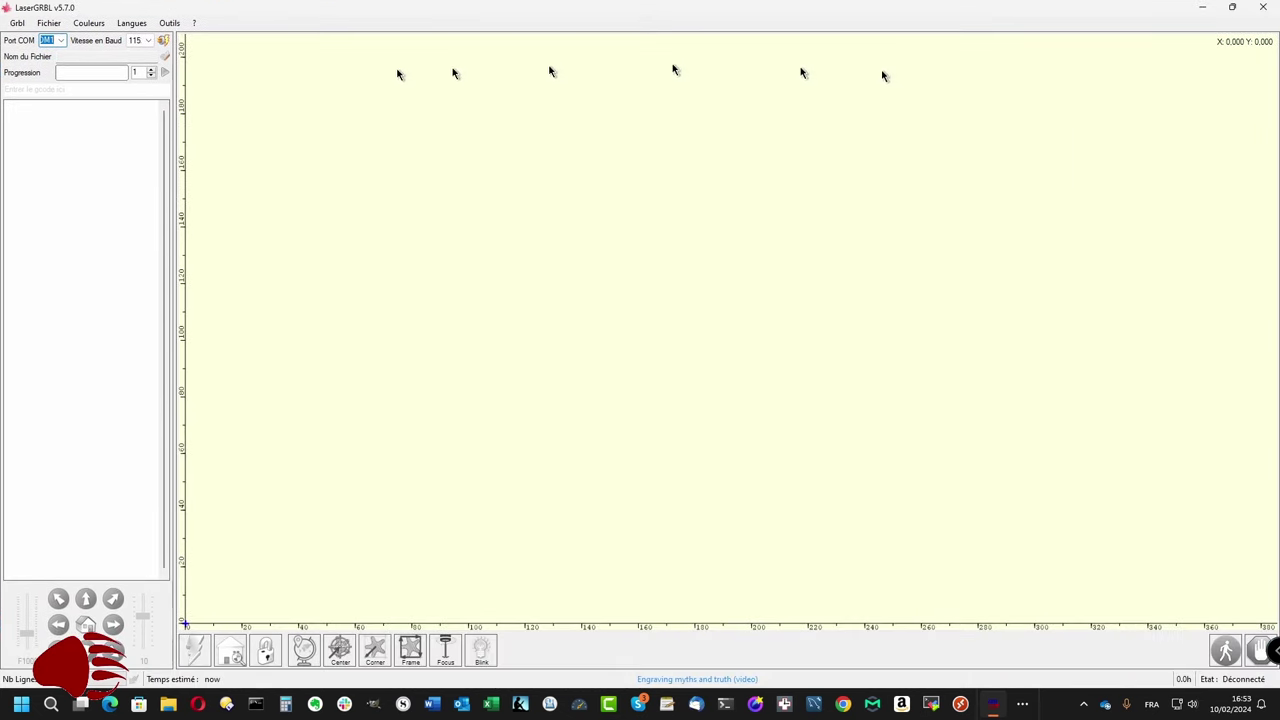
Step: Load decoupe plaque 1 ph15.nc in LaserGRBL, sorting the file list by modification date
{"action": "left_click", "coordinate": [45, 24]}
{"action": "left_click", "coordinate": [62, 42]}
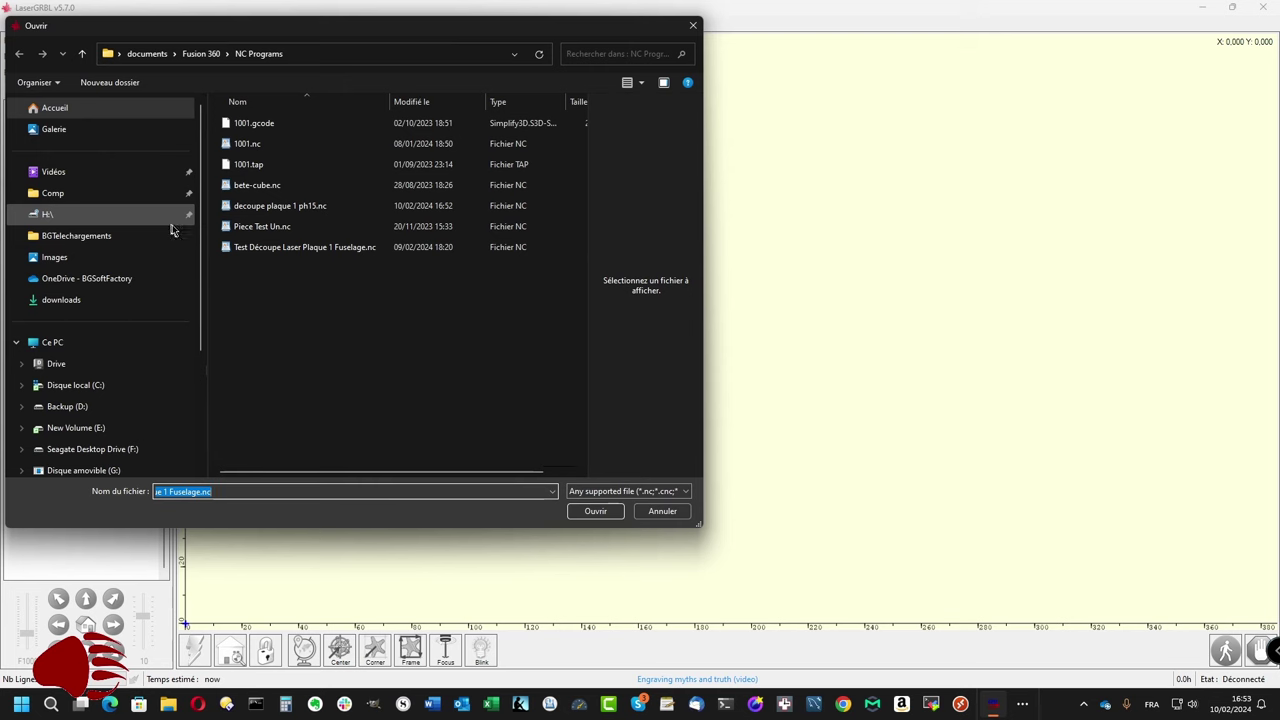
{"action": "left_click", "coordinate": [418, 102]}
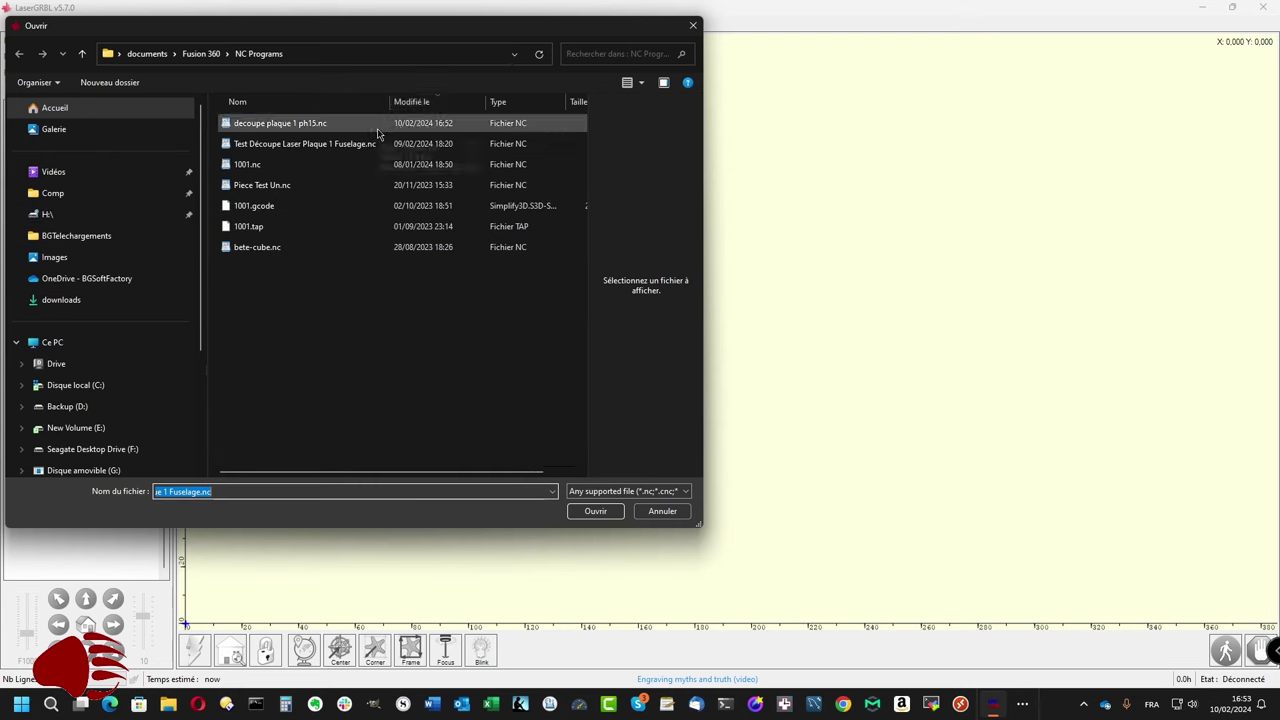
{"action": "left_click", "coordinate": [316, 127]}
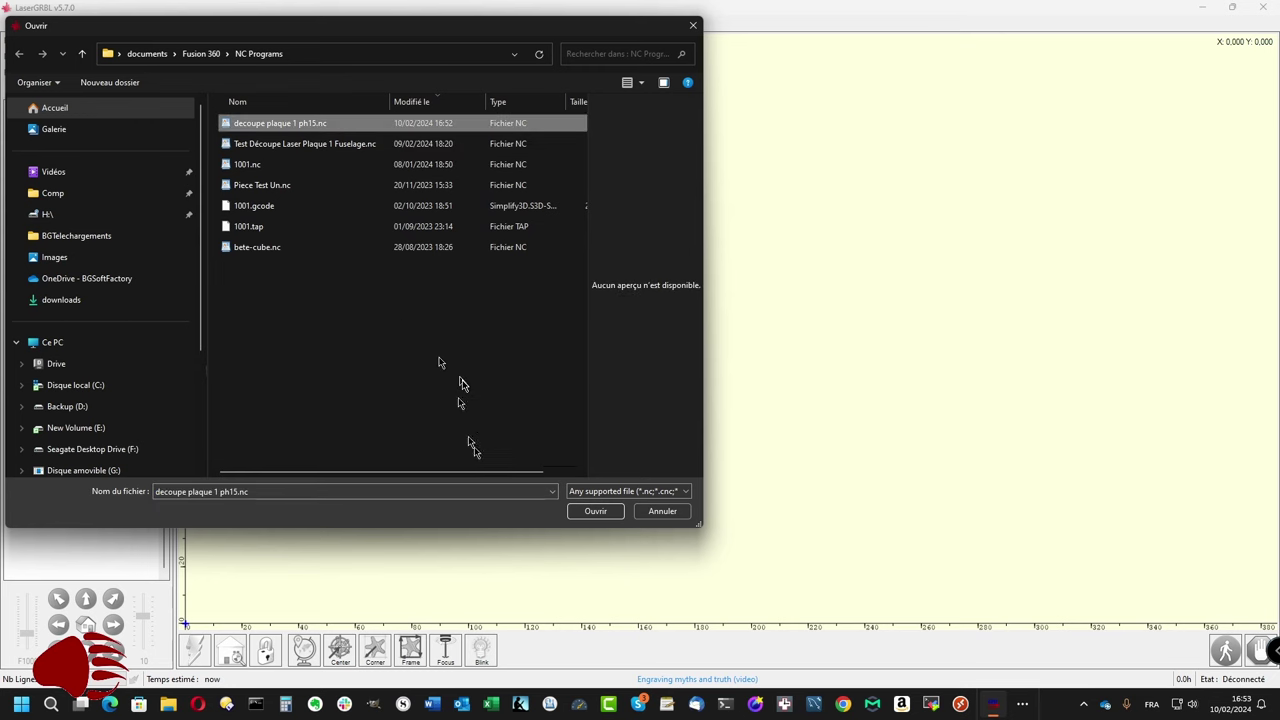
{"action": "left_click", "coordinate": [595, 512]}
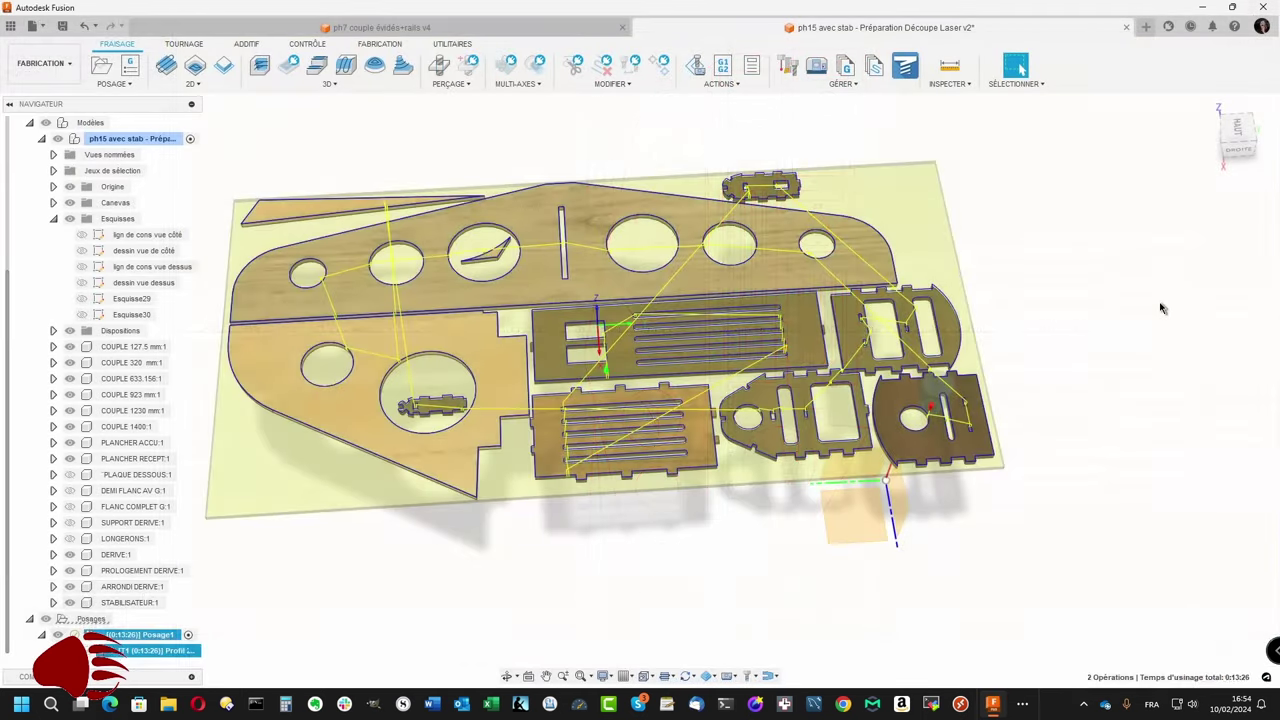
Step: Clear the Posage1 selection so the Profil 2D1 toolpath shows over the nested parts
{"action": "left_click", "coordinate": [1160, 308]}
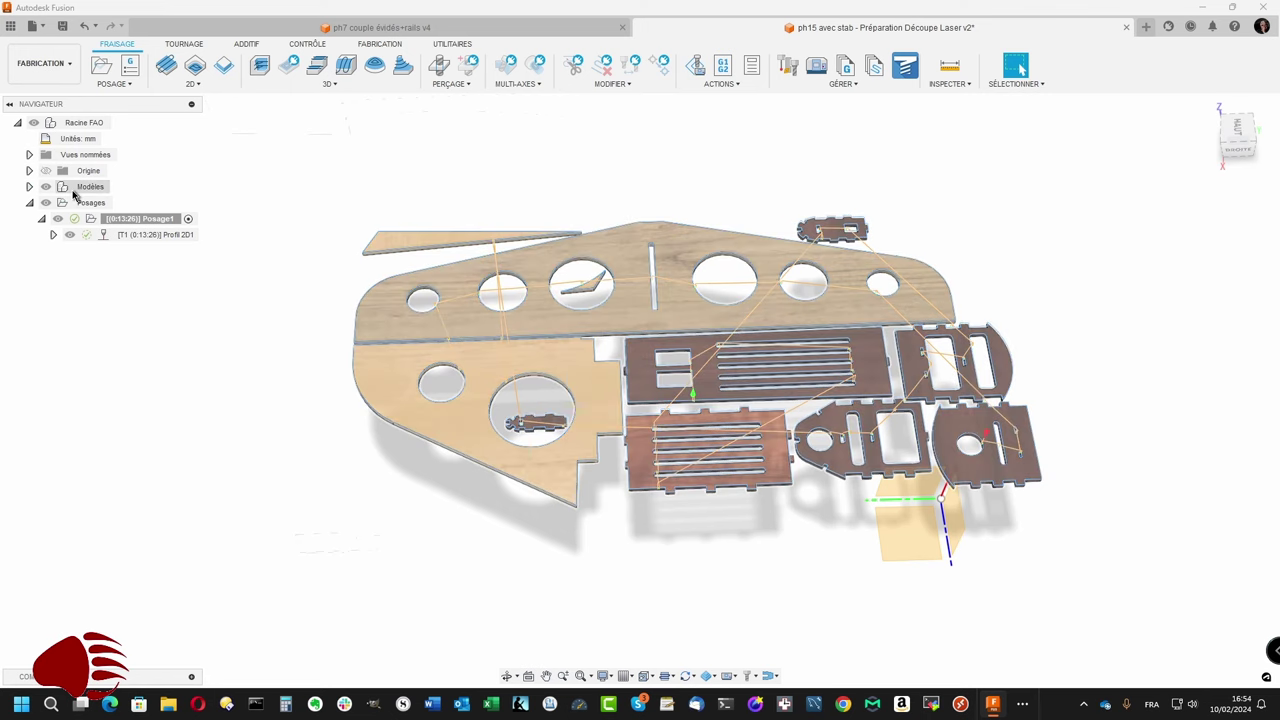
Step: Create Modèle de fabrication 1 from the POSAGE menu and open it for editing
{"action": "left_click", "coordinate": [128, 84]}
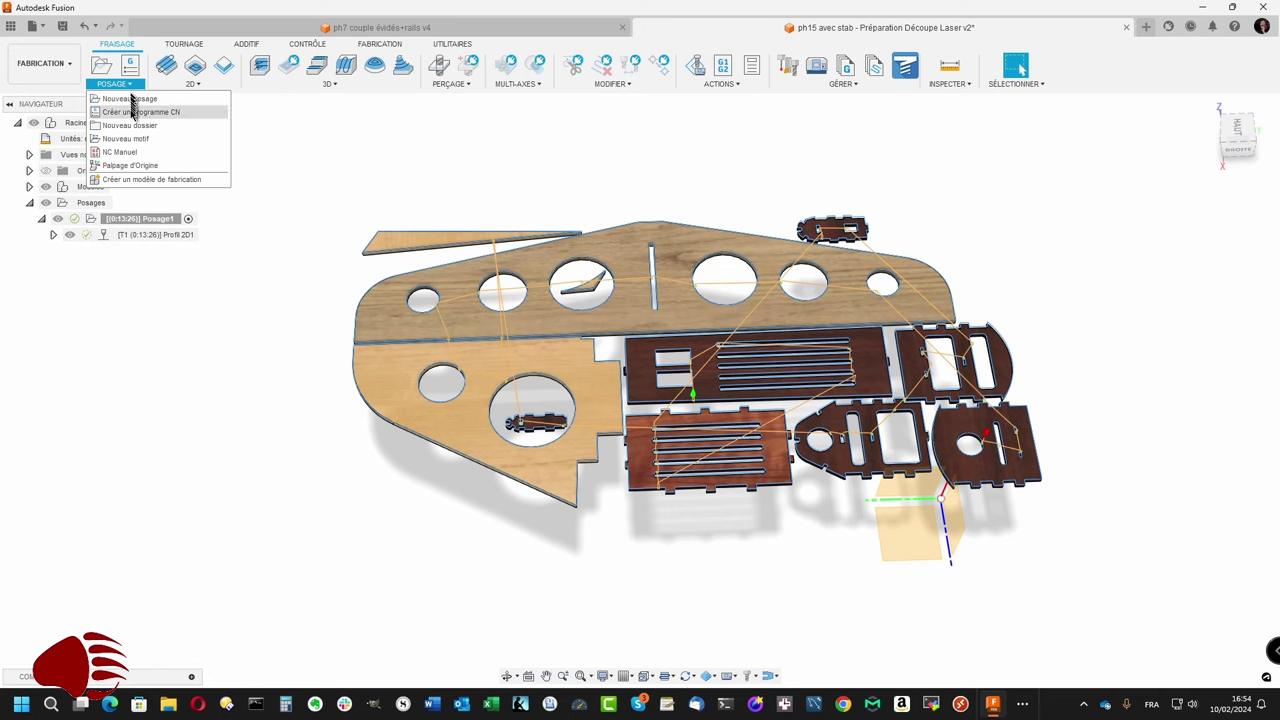
{"action": "left_click", "coordinate": [137, 180]}
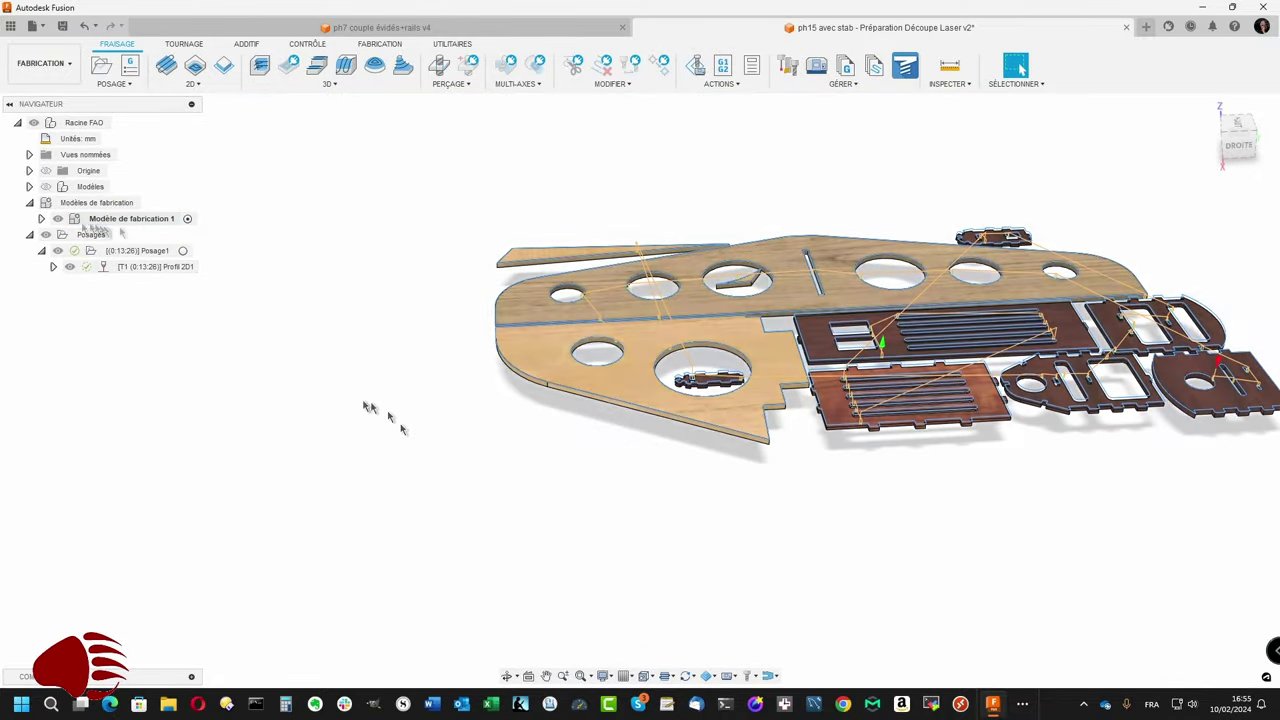
{"action": "left_click", "coordinate": [41, 218]}
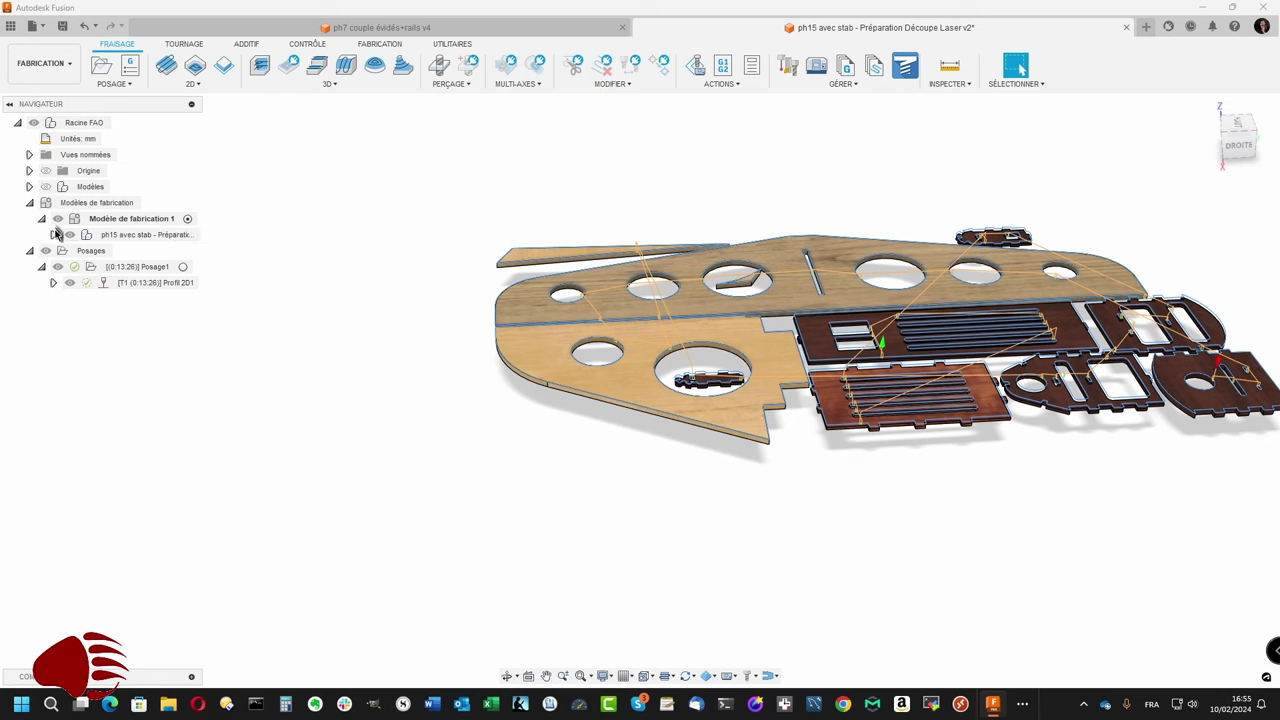
{"action": "left_click", "coordinate": [53, 234]}
{"action": "left_click", "coordinate": [141, 224]}
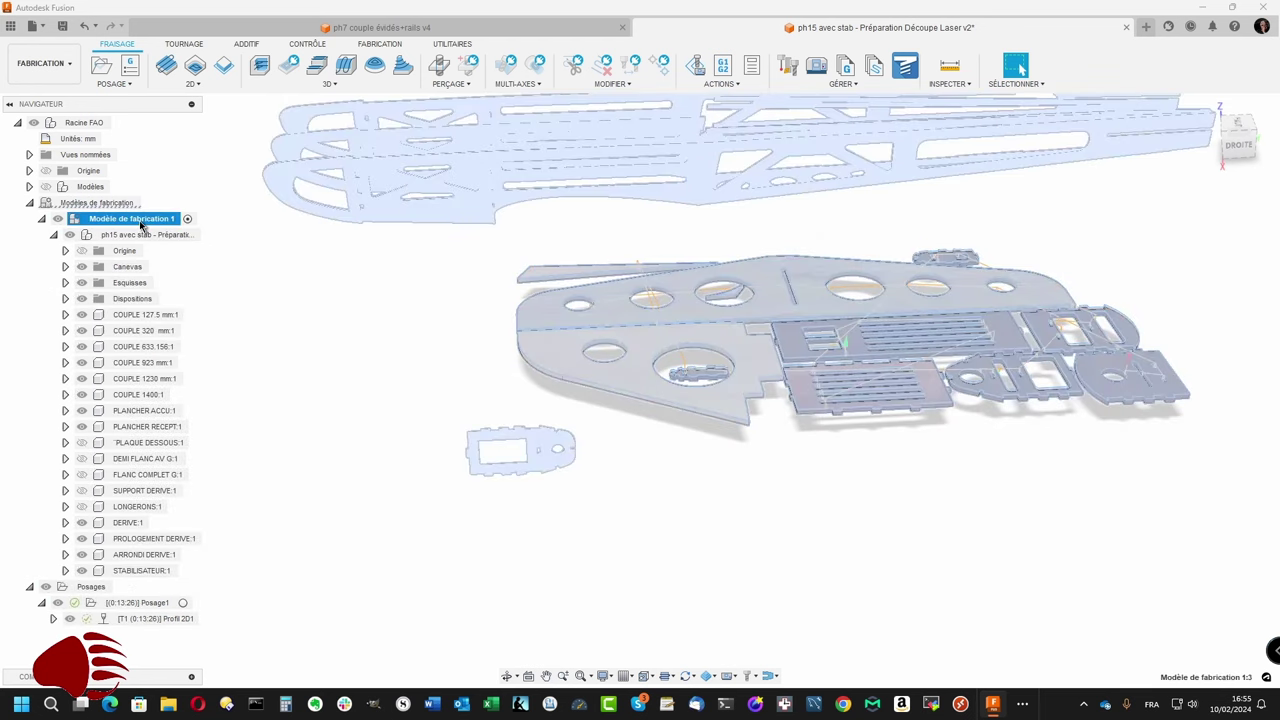
{"action": "right_click", "coordinate": [141, 225]}
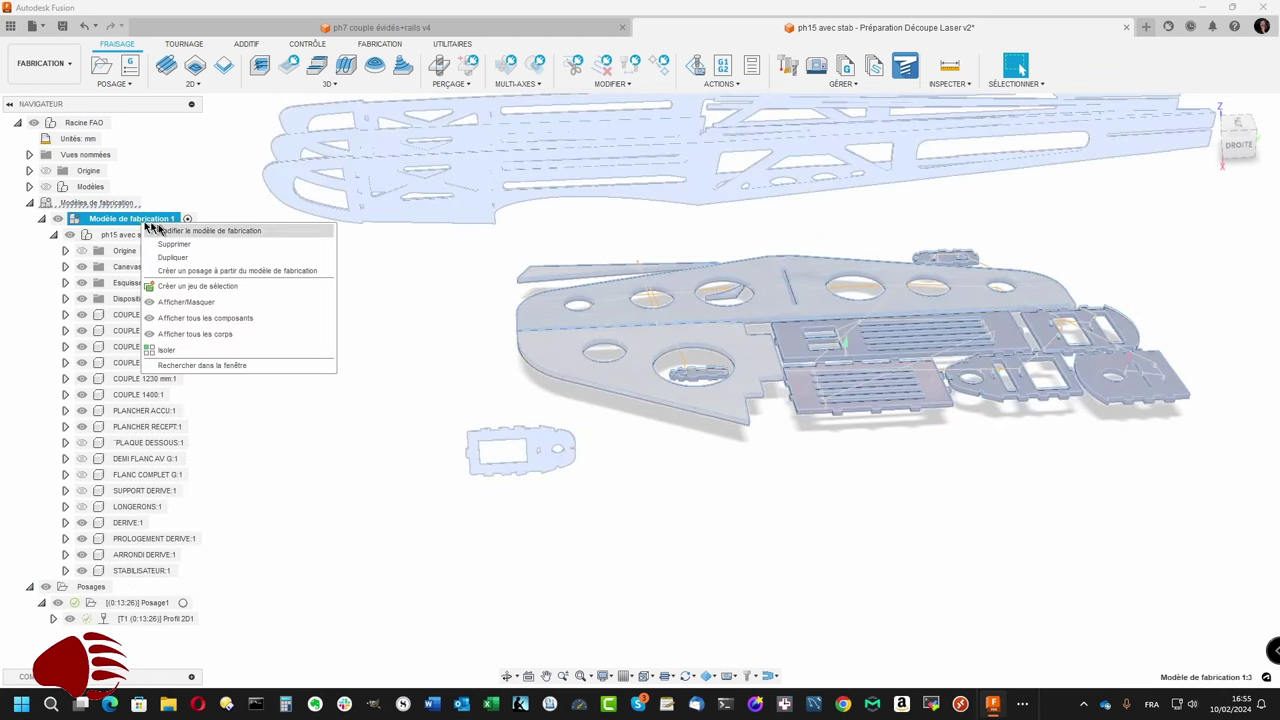
{"action": "left_click", "coordinate": [185, 232]}
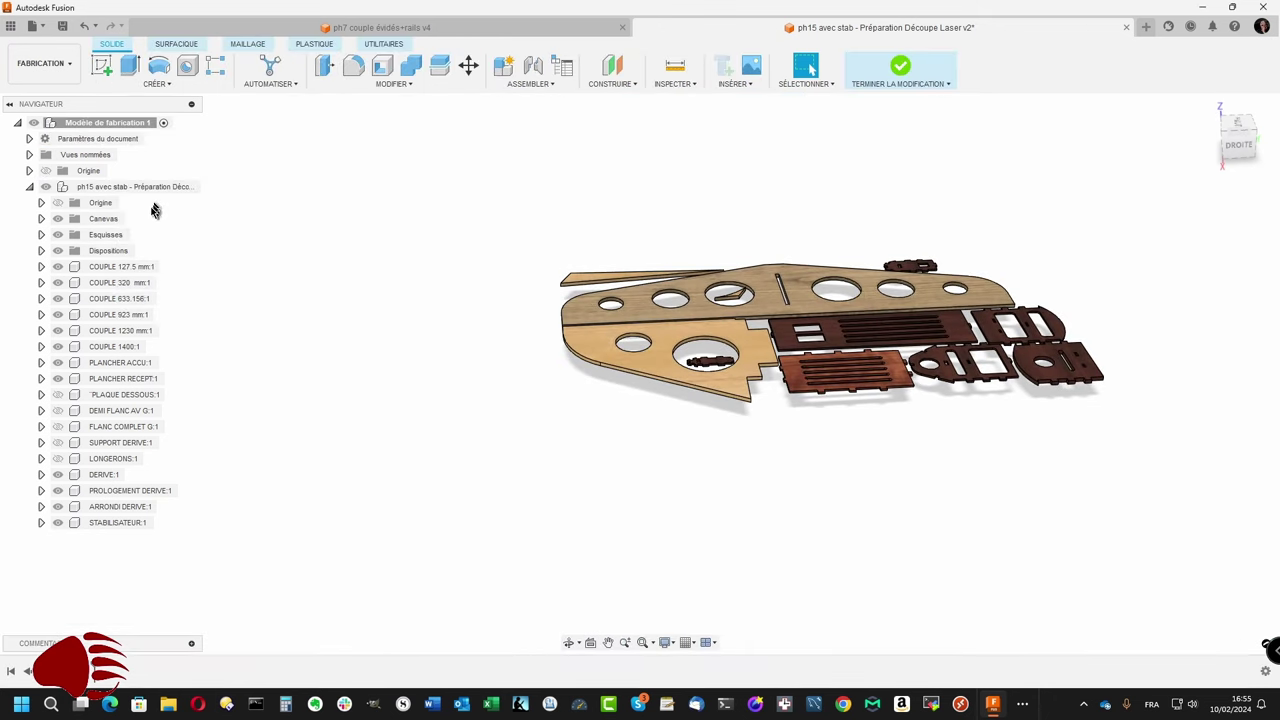
Step: Sketch an 800 × 400 mm two-point rectangle below the nested parts
{"action": "left_click", "coordinate": [101, 68]}
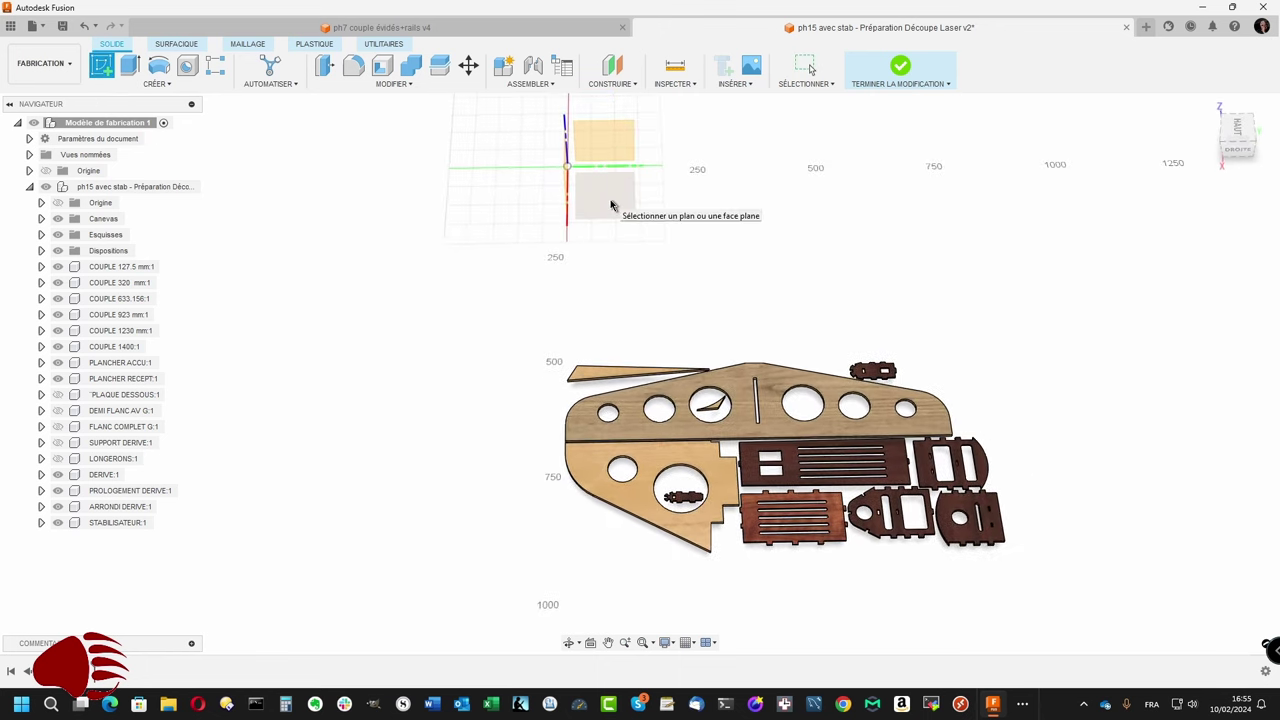
{"action": "left_click", "coordinate": [610, 199]}
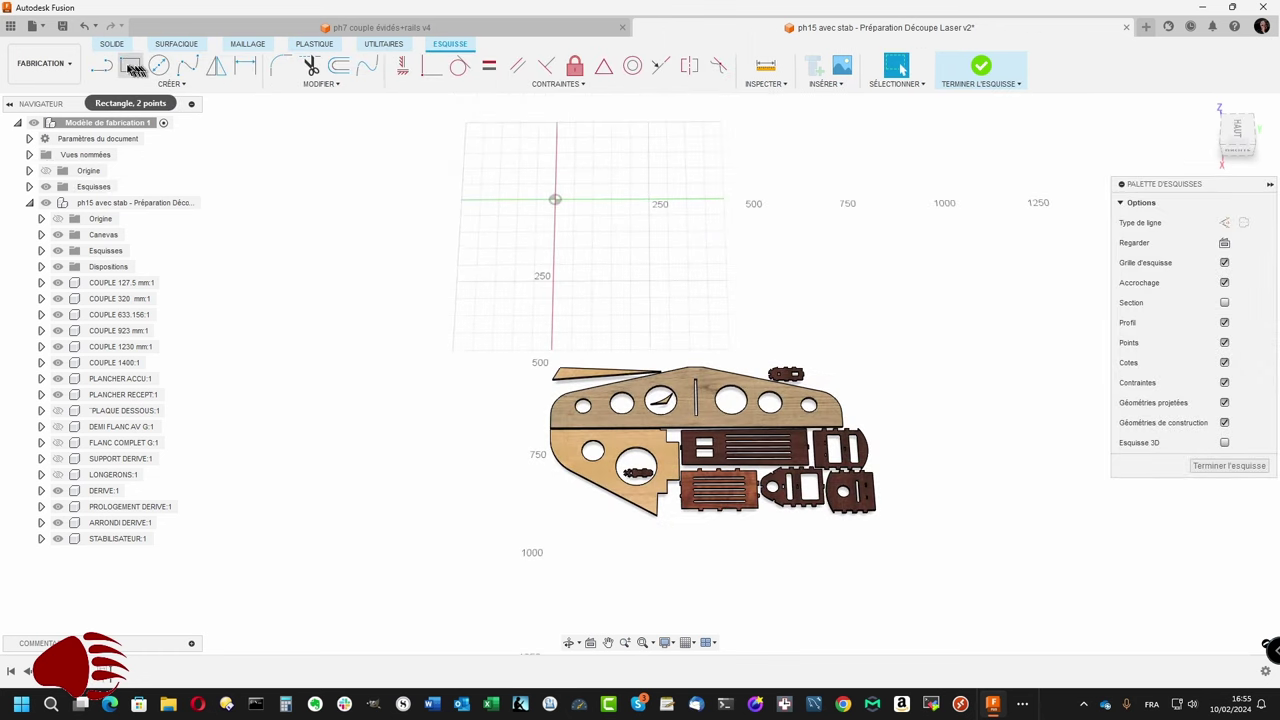
{"action": "left_click", "coordinate": [129, 67]}
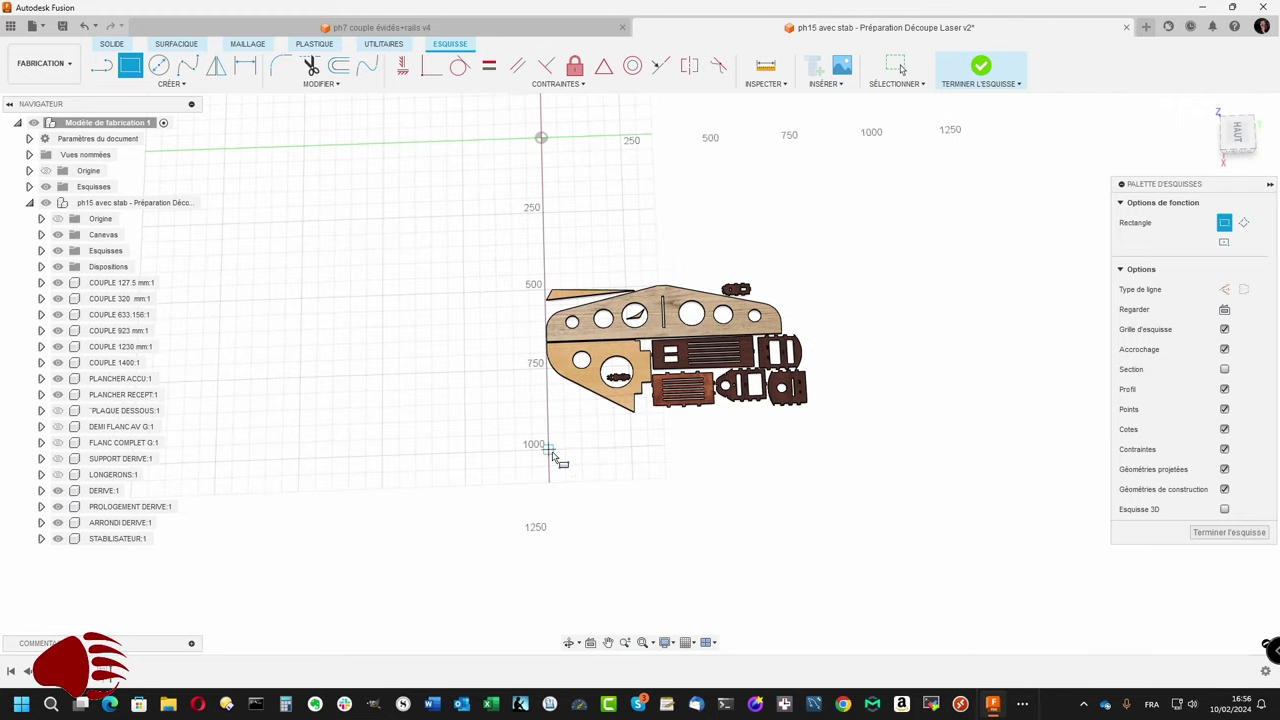
{"action": "left_click", "coordinate": [550, 443]}
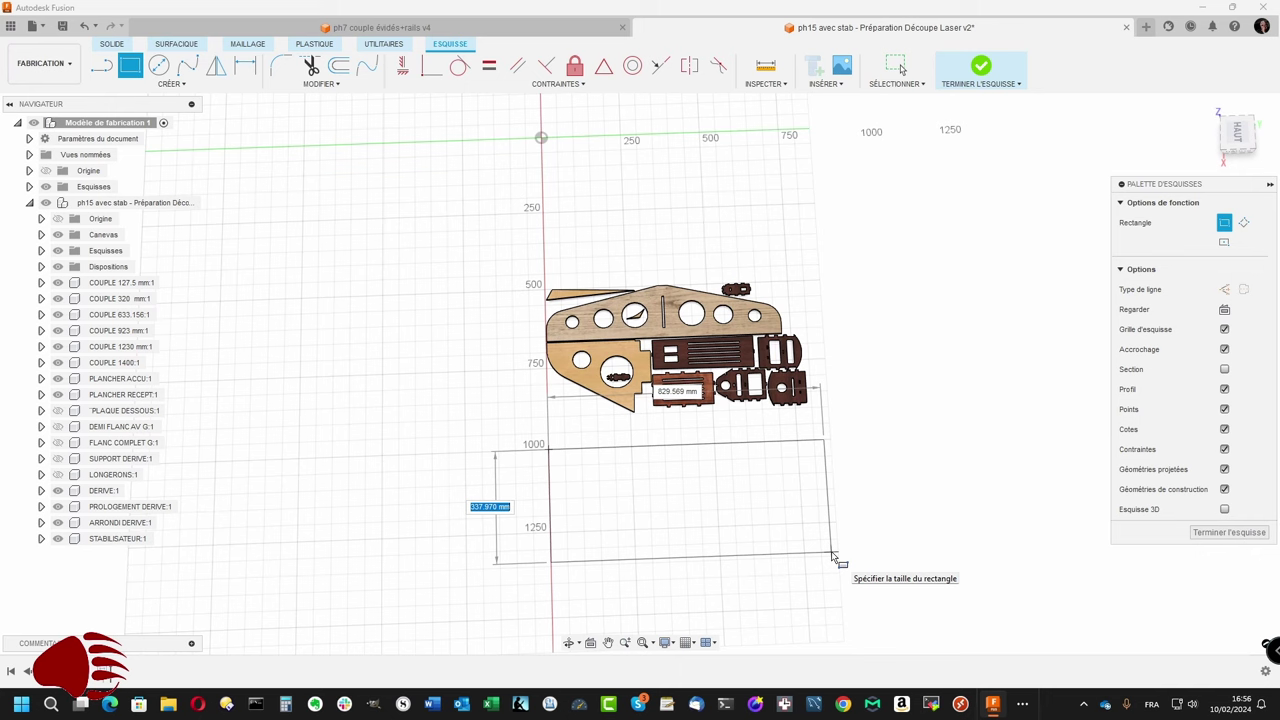
{"action": "type", "text": "0"}
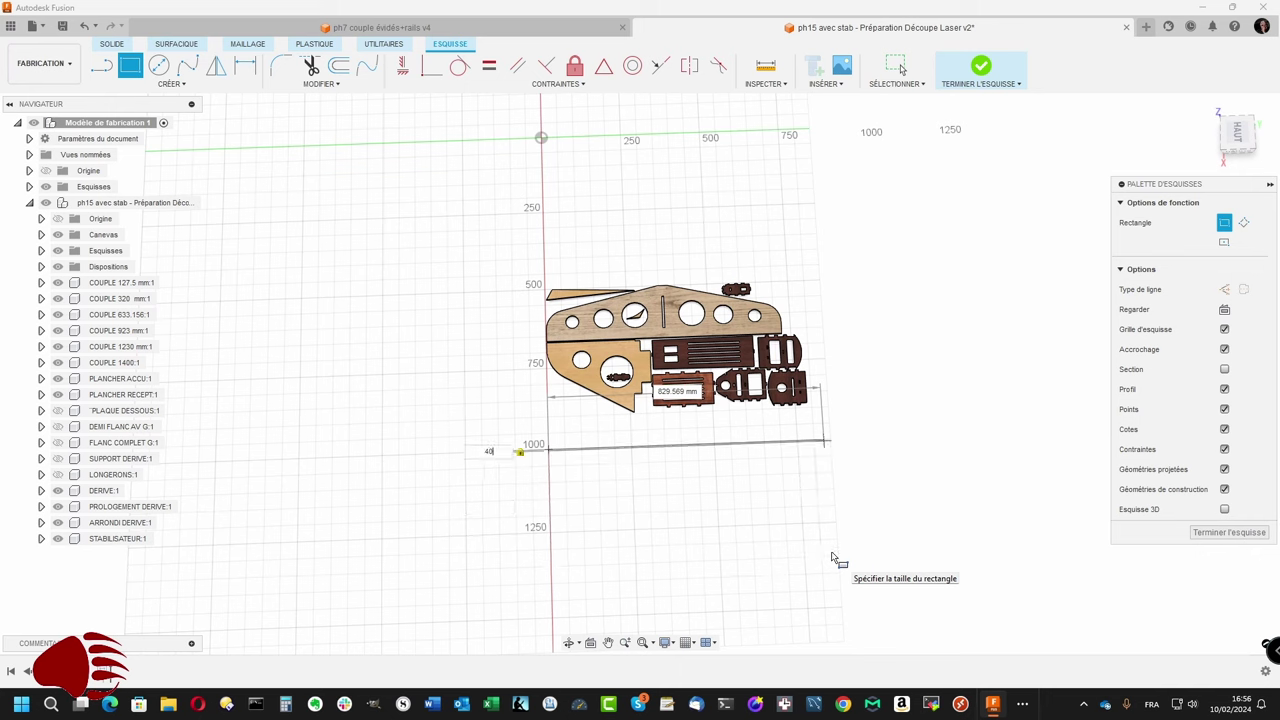
{"action": "type", "text": "0"}
{"action": "key", "text": "Tab"}
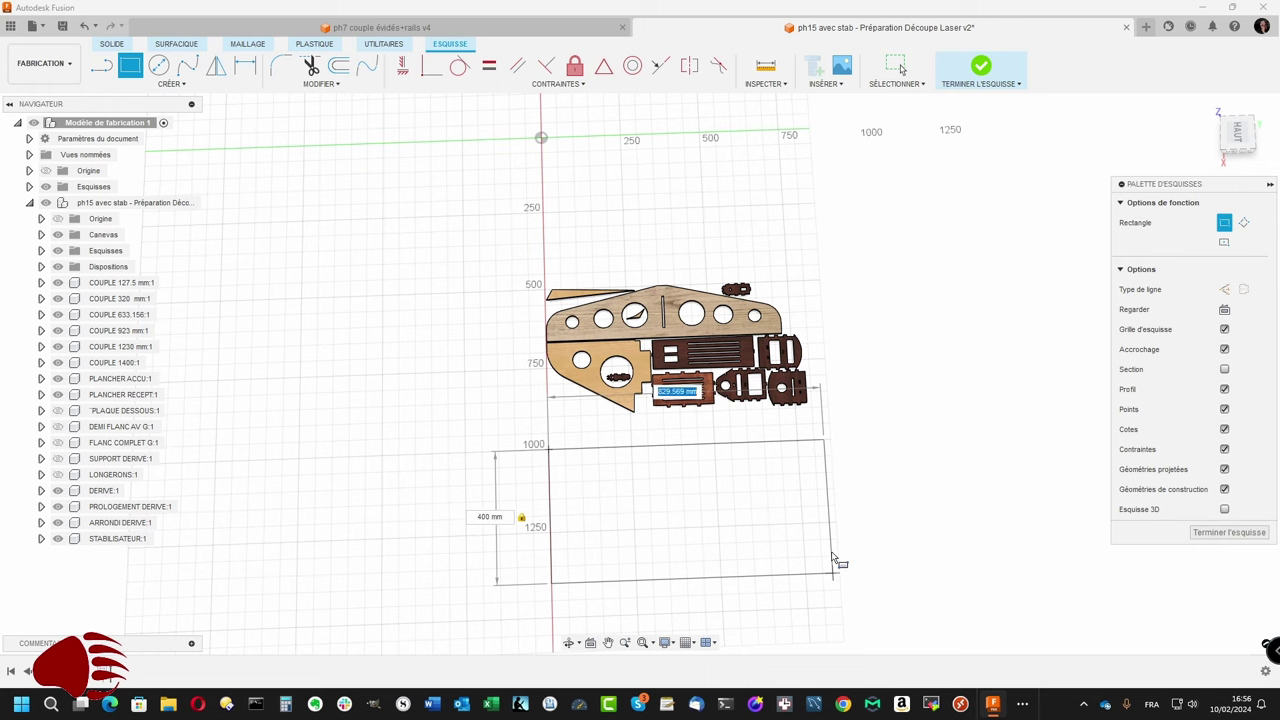
{"action": "type", "text": "400"}
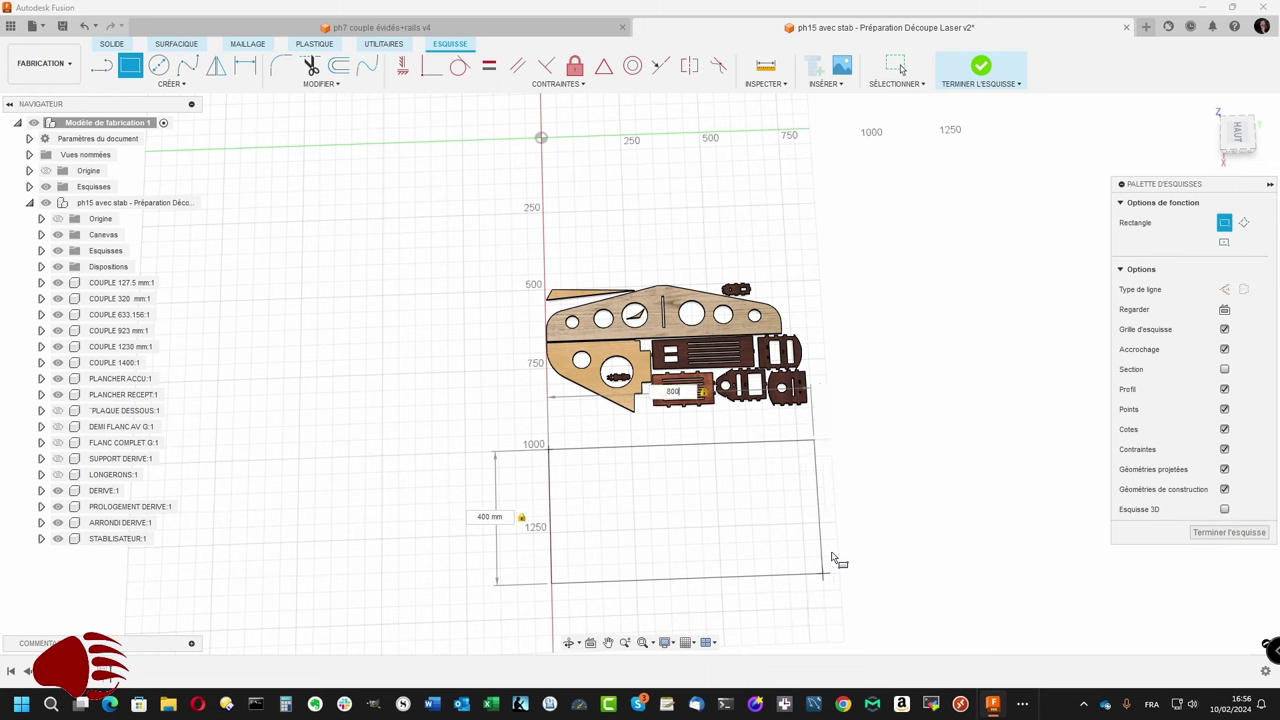
{"action": "key", "text": "Return"}
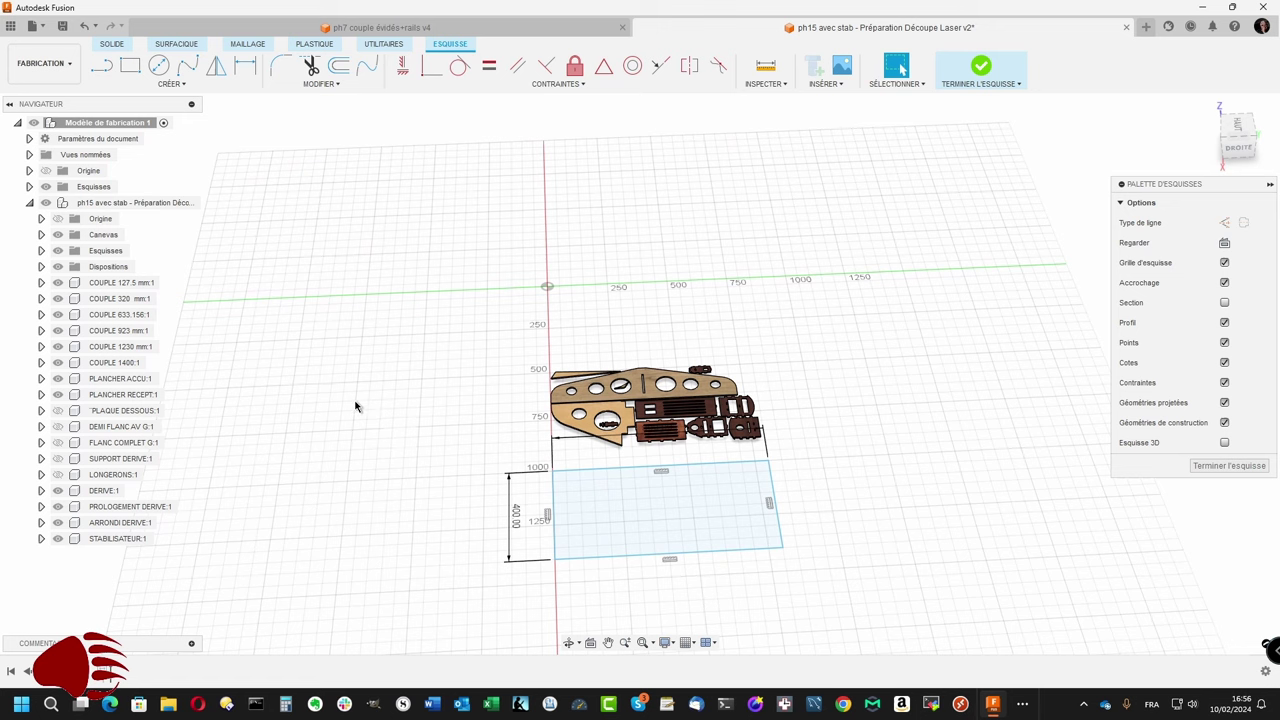
Step: Hide the dark parts beside the panel, keeping PLAQUE DESSOUS visible
{"action": "left_click", "coordinate": [57, 394]}
{"action": "left_click", "coordinate": [57, 410]}
{"action": "left_click", "coordinate": [57, 426]}
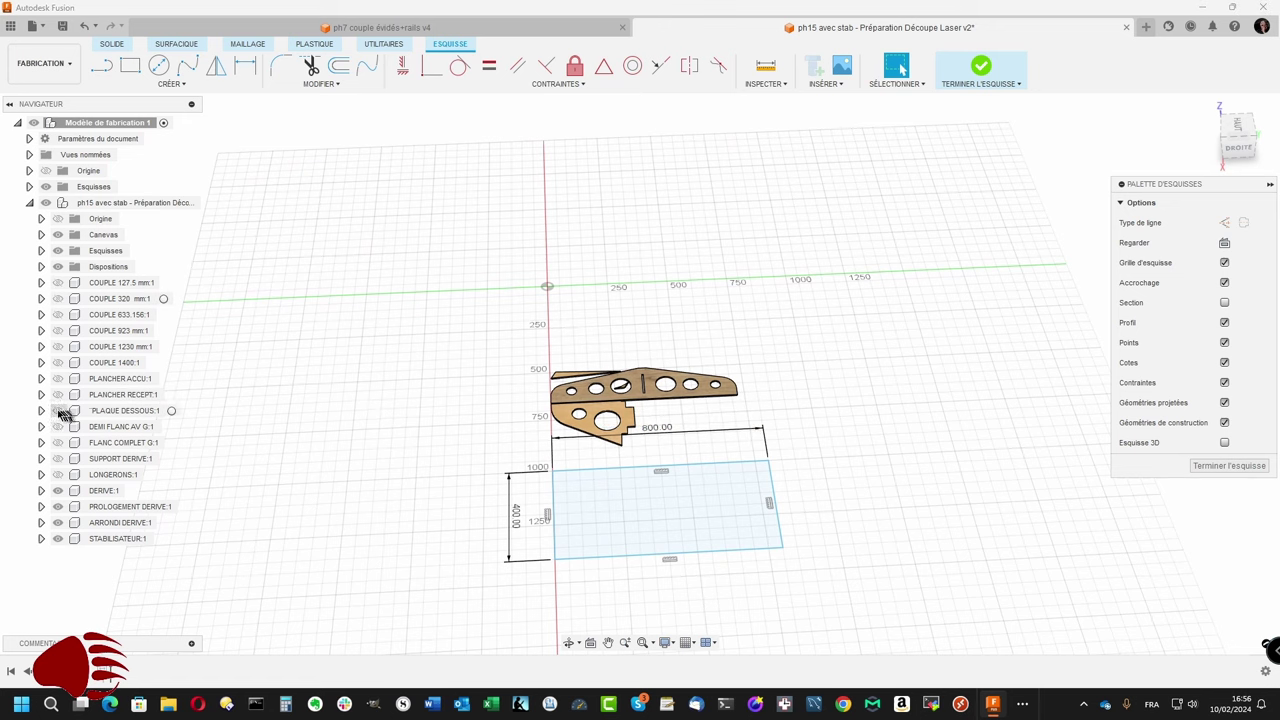
{"action": "left_click", "coordinate": [57, 410]}
Step: Measure the PLAQUE DESSOUS plate end to end, reading 782.86 mm
{"action": "key", "text": "i"}
{"action": "left_click", "coordinate": [355, 272]}
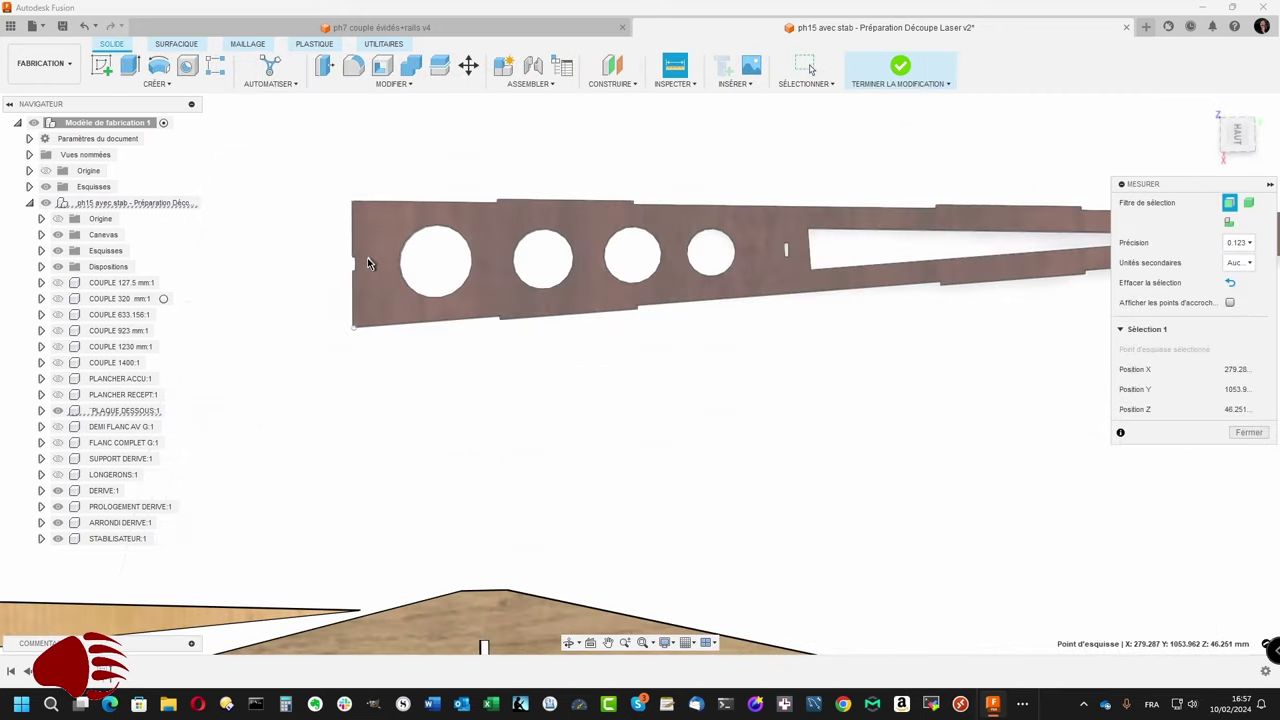
{"action": "scroll", "coordinate": [353, 272], "scroll_direction": "up", "scroll_amount": 2}
{"action": "scroll", "coordinate": [330, 272], "scroll_direction": "up", "scroll_amount": 2}
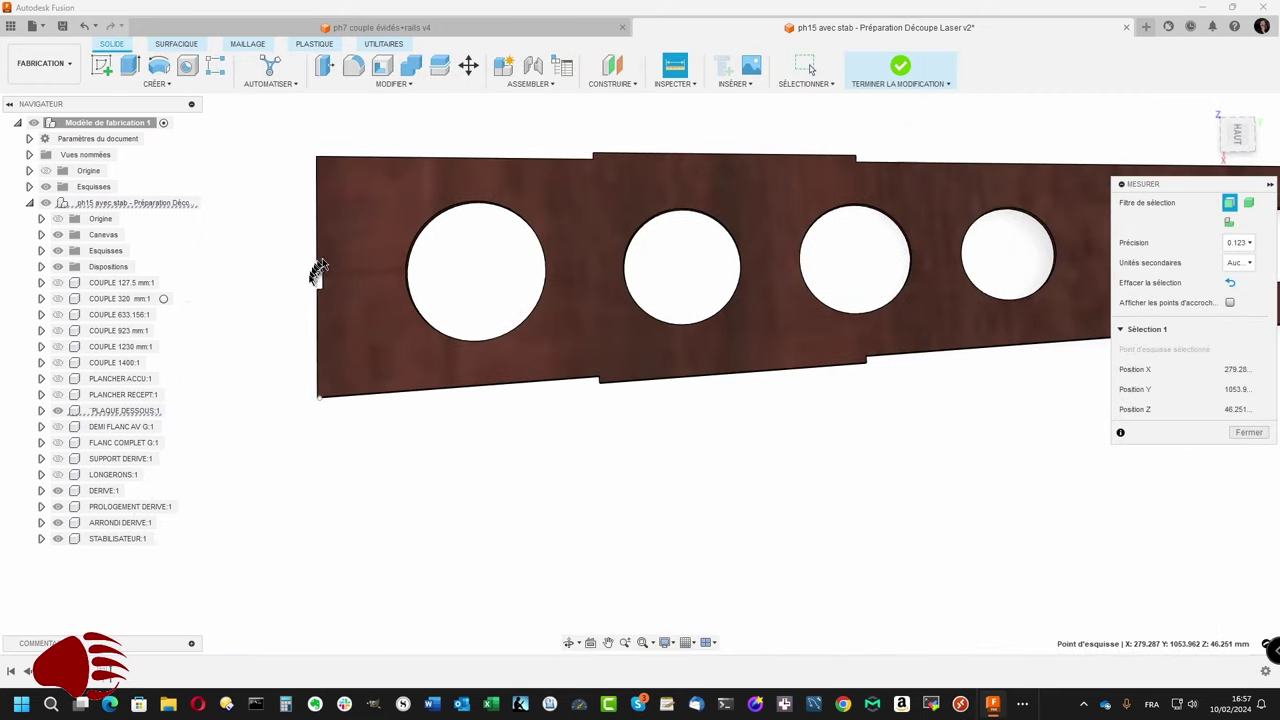
{"action": "left_click", "coordinate": [318, 292]}
{"action": "scroll", "coordinate": [335, 290], "scroll_direction": "down", "scroll_amount": 2}
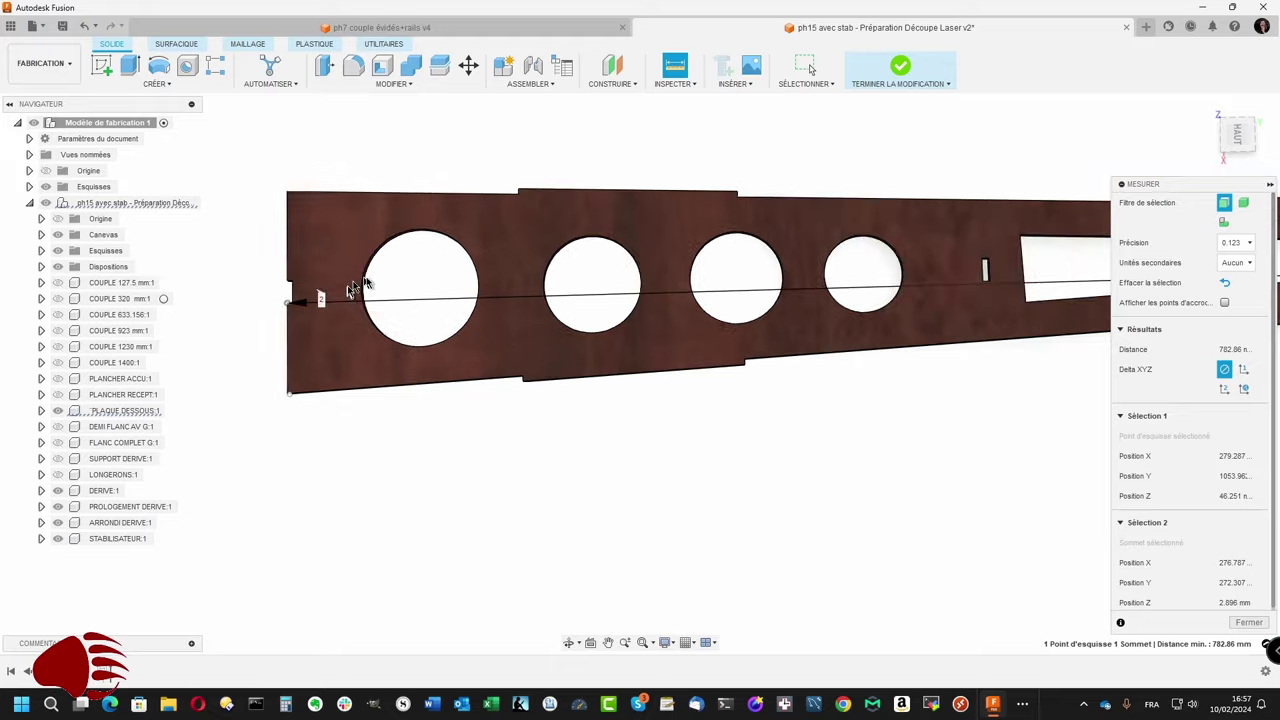
{"action": "scroll", "coordinate": [390, 287], "scroll_direction": "down", "scroll_amount": 2}
{"action": "scroll", "coordinate": [560, 310], "scroll_direction": "down", "scroll_amount": 2}
{"action": "scroll", "coordinate": [700, 325], "scroll_direction": "down", "scroll_amount": 1}
{"action": "scroll", "coordinate": [734, 323], "scroll_direction": "down", "scroll_amount": 1}
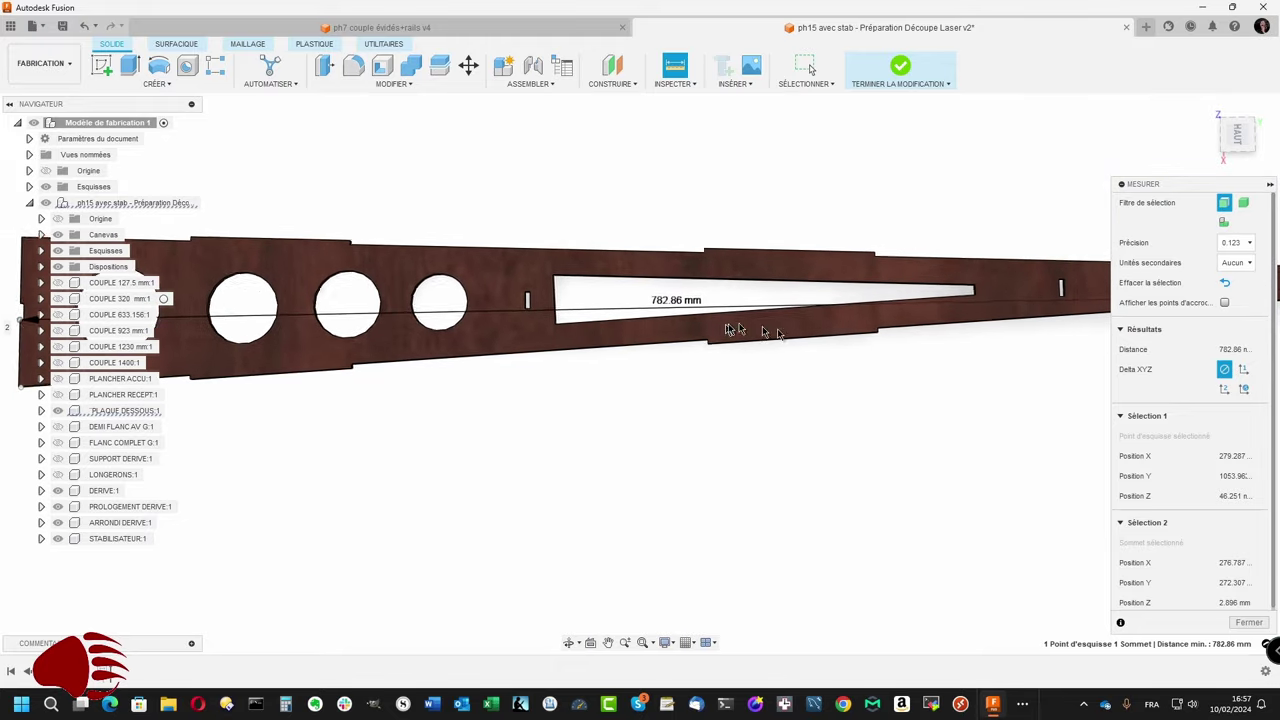
{"action": "scroll", "coordinate": [914, 340], "scroll_direction": "down", "scroll_amount": 2}
{"action": "scroll", "coordinate": [958, 346], "scroll_direction": "down", "scroll_amount": 2}
{"action": "key", "text": "F6"}
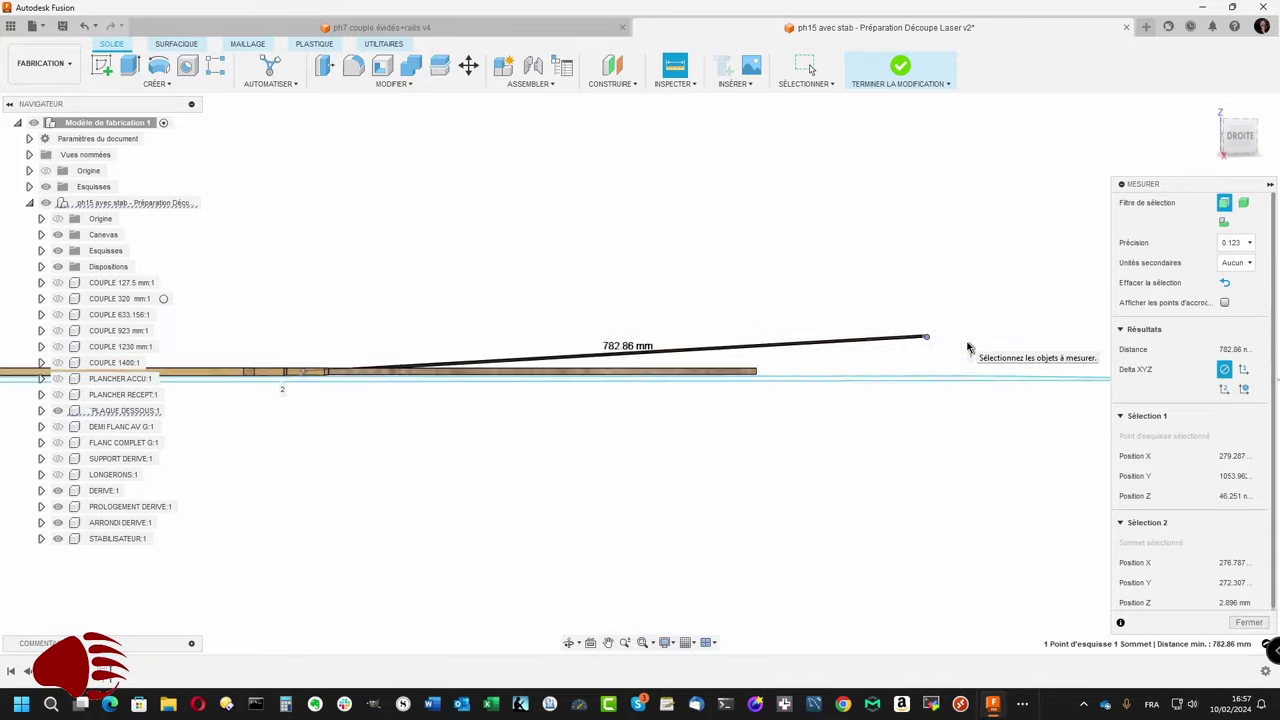
{"action": "key", "text": "F6"}
{"action": "middle_click_drag", "start_coordinate": [968, 347], "coordinate": [1038, 527], "text": "shift"}
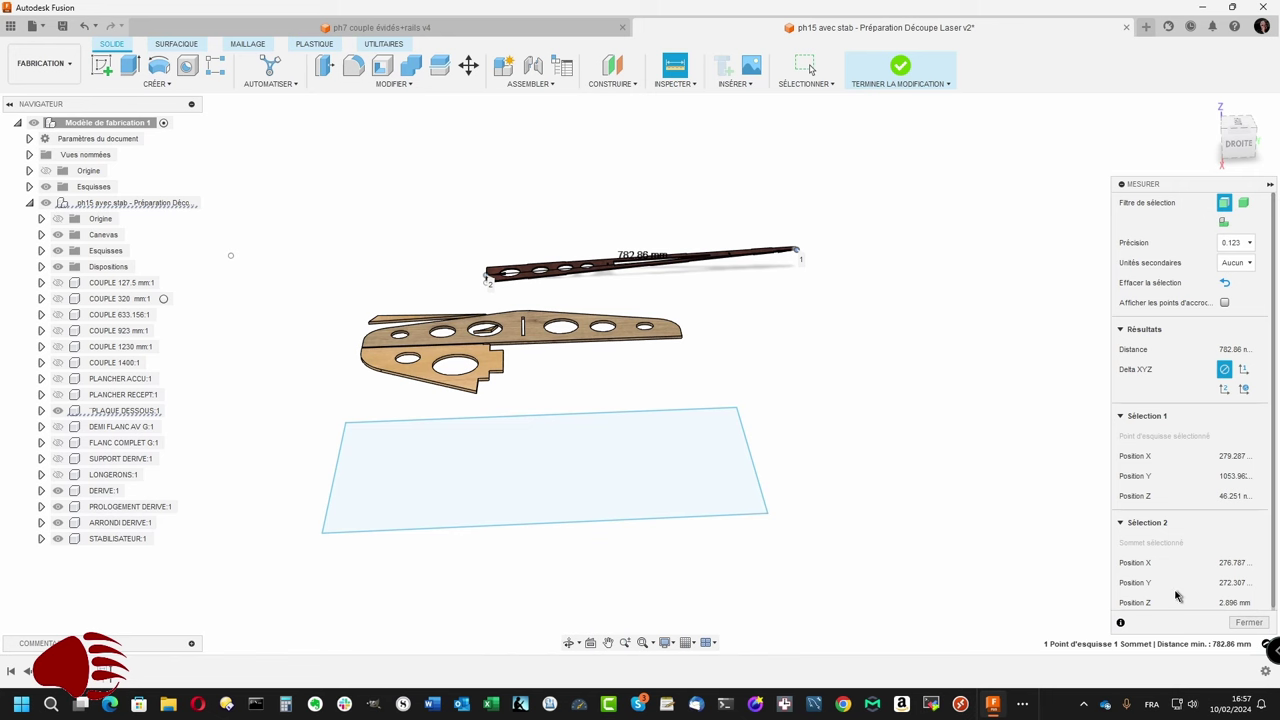
{"action": "left_click", "coordinate": [1247, 623]}
{"action": "mouse_move", "coordinate": [1243, 626]}
{"action": "middle_mouse_down", "text": "shift"}
{"action": "mouse_move", "coordinate": [971, 486]}
{"action": "mouse_move", "coordinate": [853, 393]}
{"action": "mouse_move", "coordinate": [779, 281]}
{"action": "mouse_move", "coordinate": [567, 121]}
{"action": "middle_mouse_up", "text": "shift"}
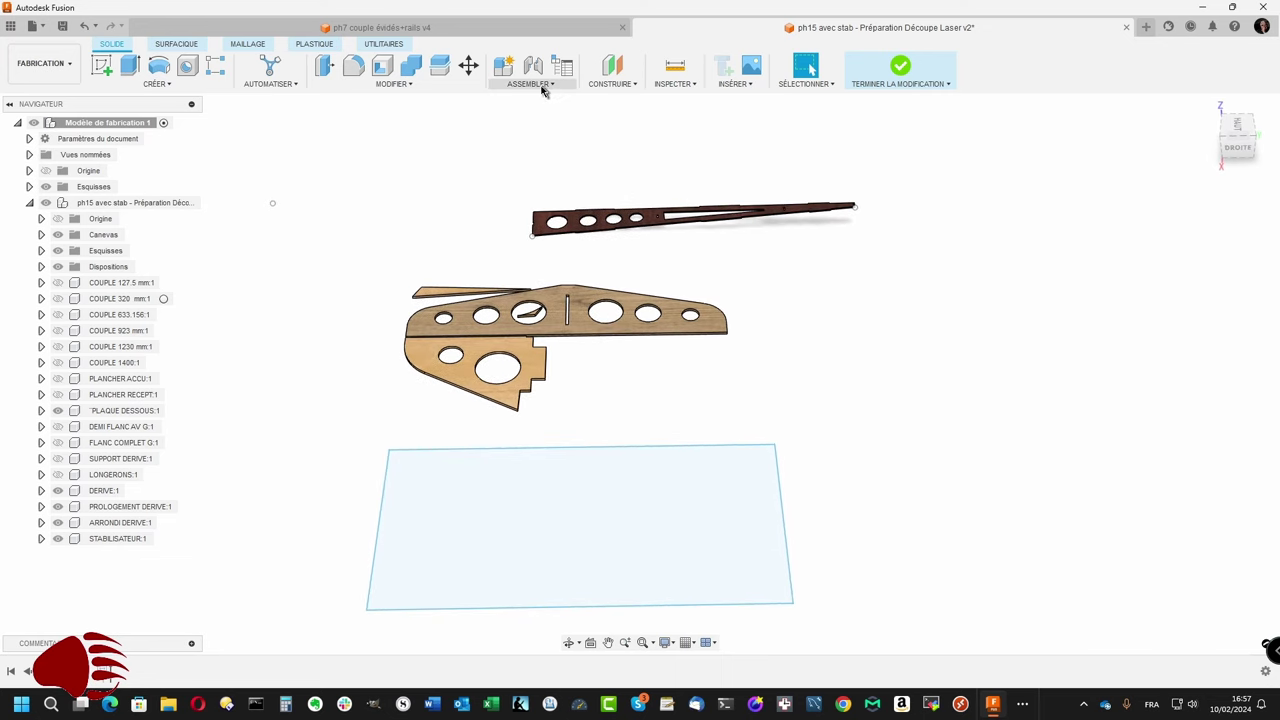
Step: Arrange PLAQUE DESSOUS on the rectangle face with 2 mm frame width and 4 mm spacing
{"action": "left_click", "coordinate": [541, 87]}
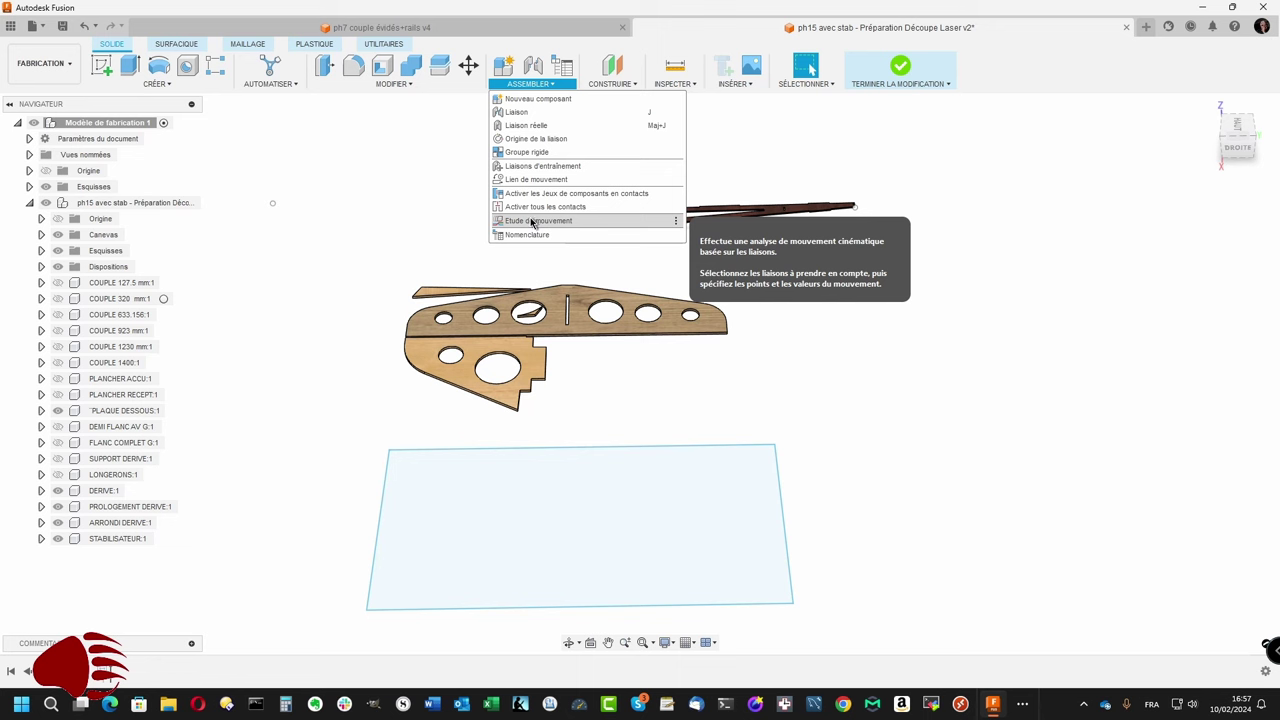
{"action": "left_click", "coordinate": [412, 87]}
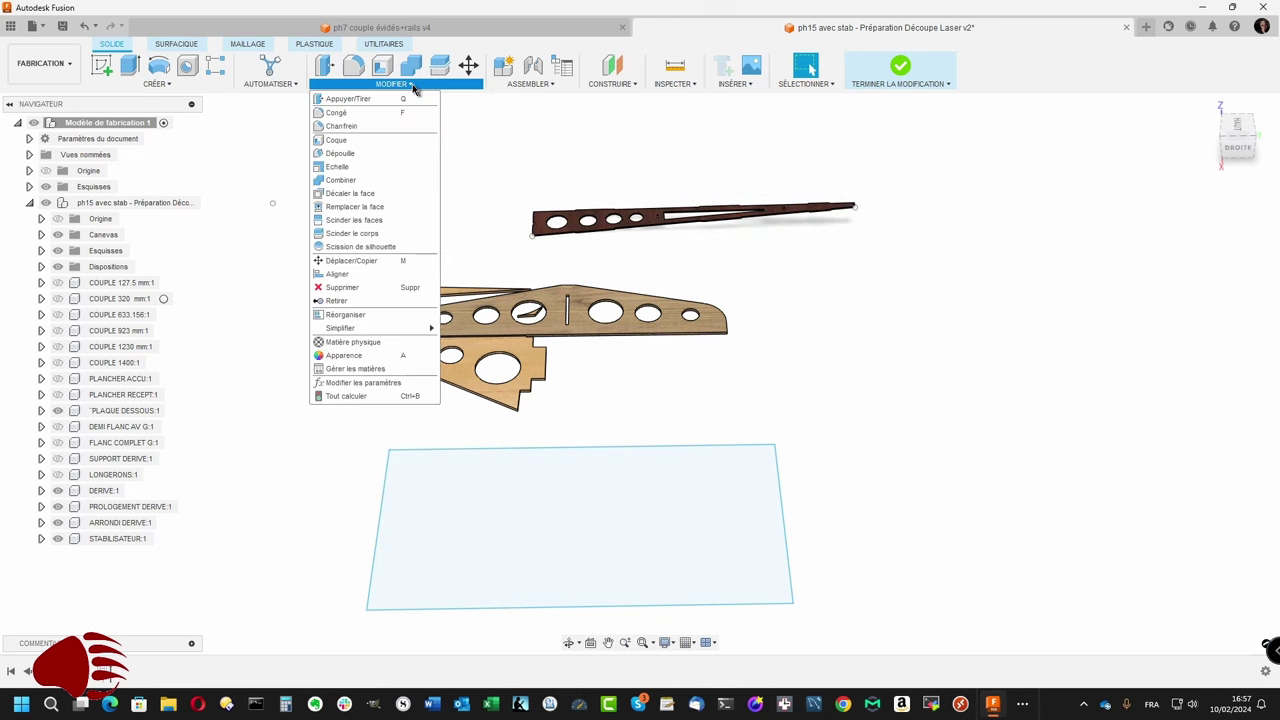
{"action": "left_click", "coordinate": [345, 316]}
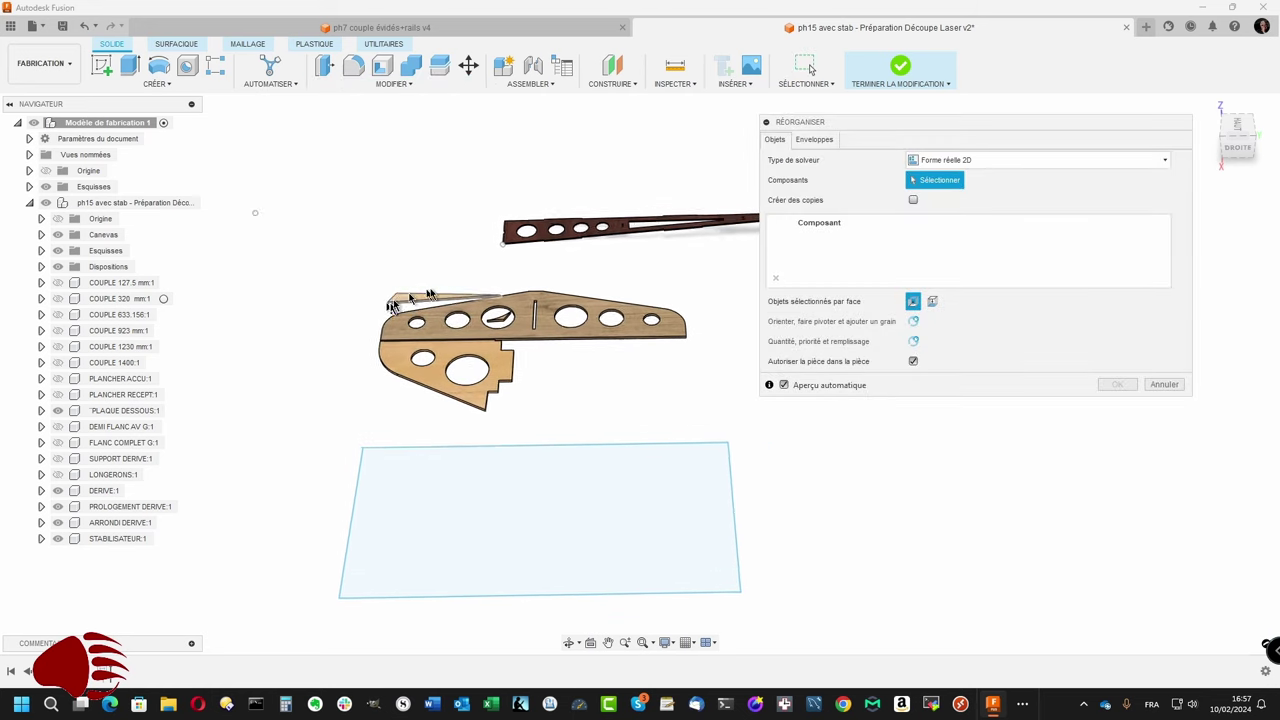
{"action": "left_click", "coordinate": [501, 240]}
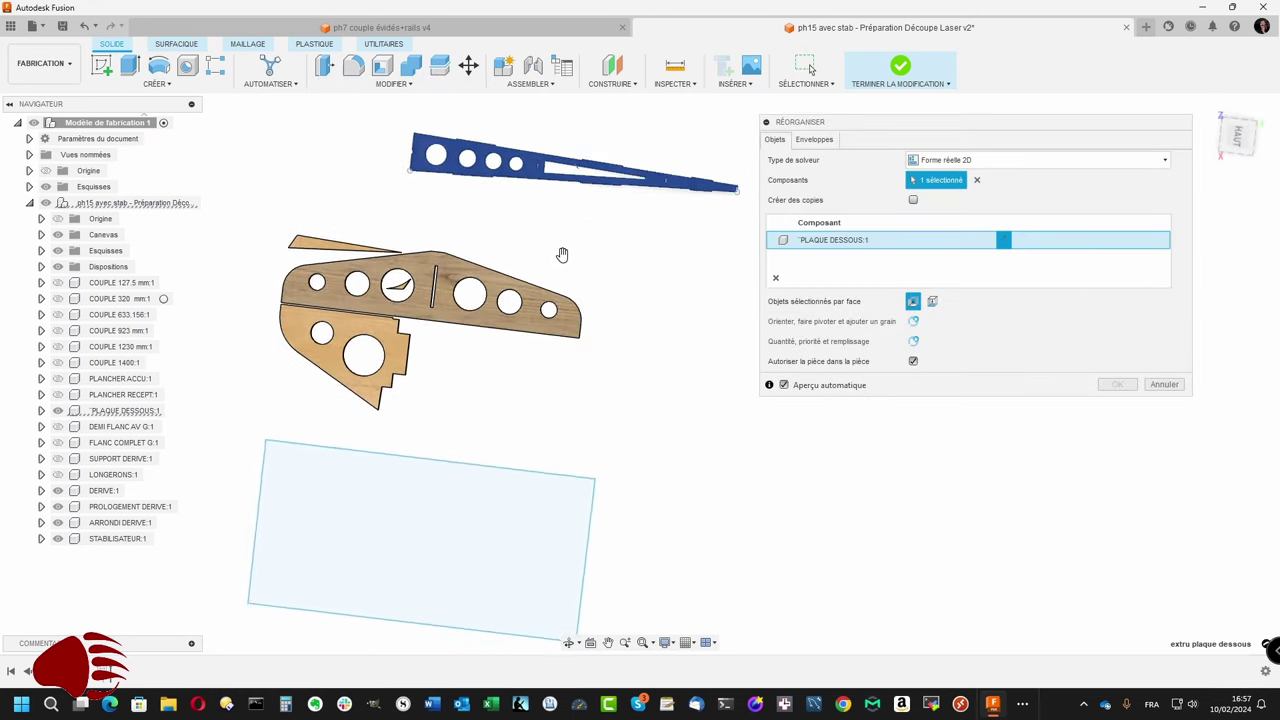
{"action": "mouse_move", "coordinate": [597, 263]}
{"action": "middle_mouse_down", "text": "shift"}
{"action": "mouse_move", "coordinate": [651, 337]}
{"action": "mouse_move", "coordinate": [606, 437]}
{"action": "mouse_move", "coordinate": [806, 316]}
{"action": "middle_mouse_up", "text": "shift"}
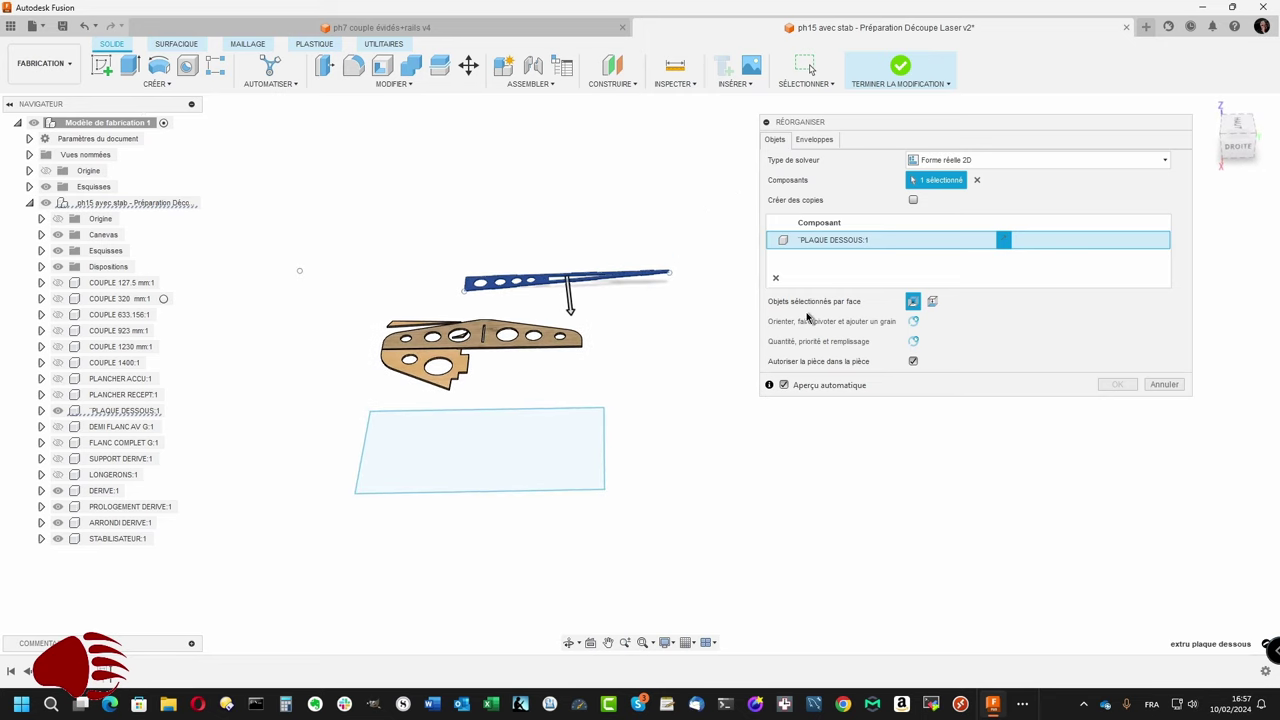
{"action": "left_click", "coordinate": [818, 142]}
{"action": "left_click", "coordinate": [563, 464]}
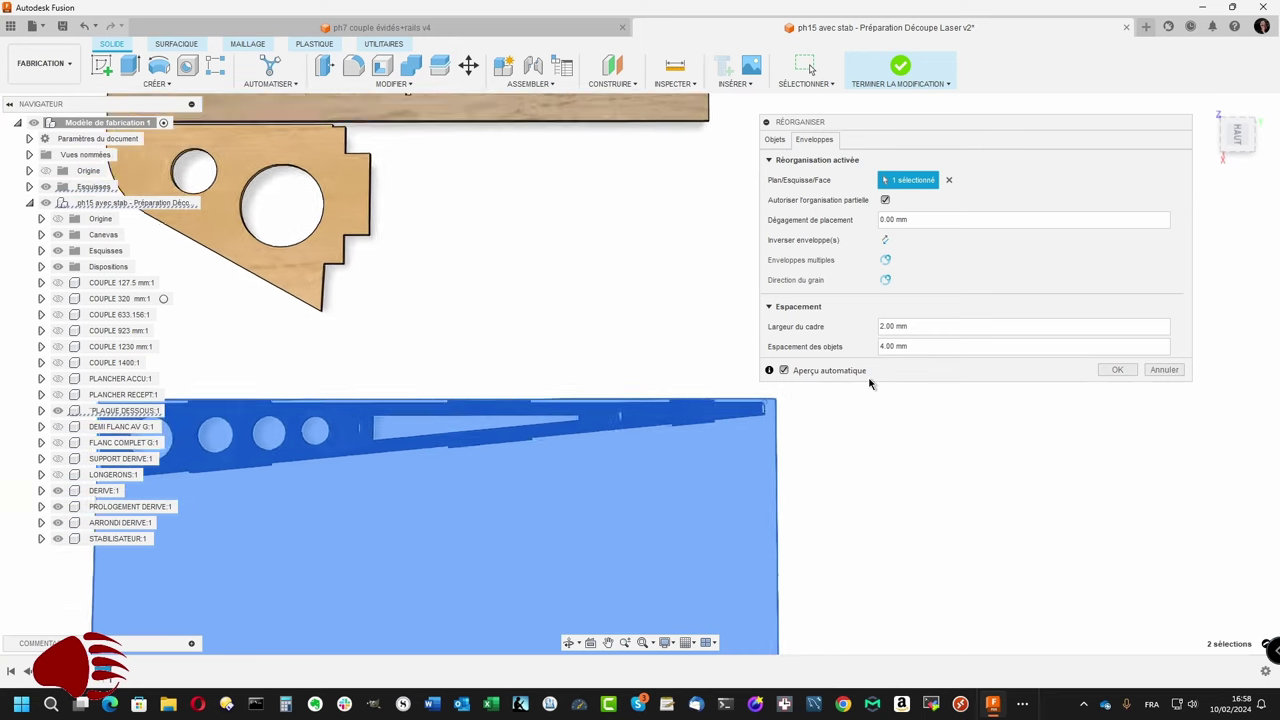
{"action": "left_click", "coordinate": [1115, 372]}
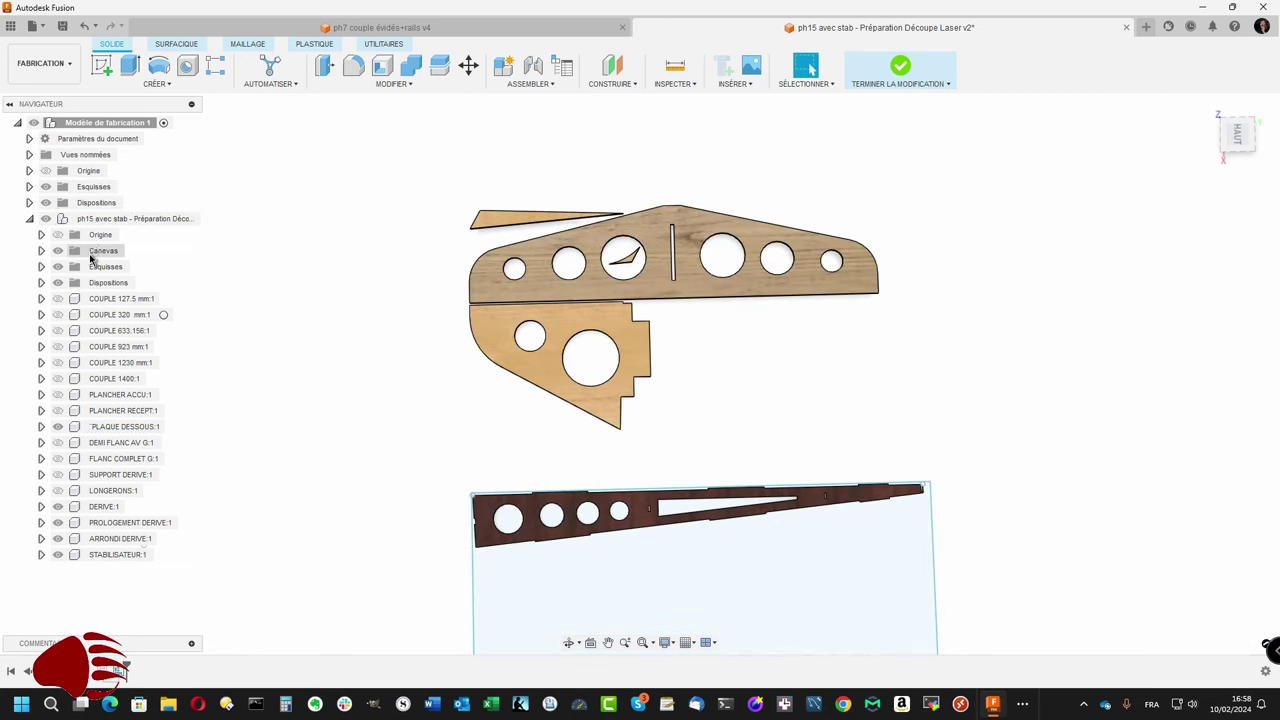
Step: Show the FLANC COMPLET G part in the manufacturing model, fitted in an angled view
{"action": "left_click", "coordinate": [57, 458]}
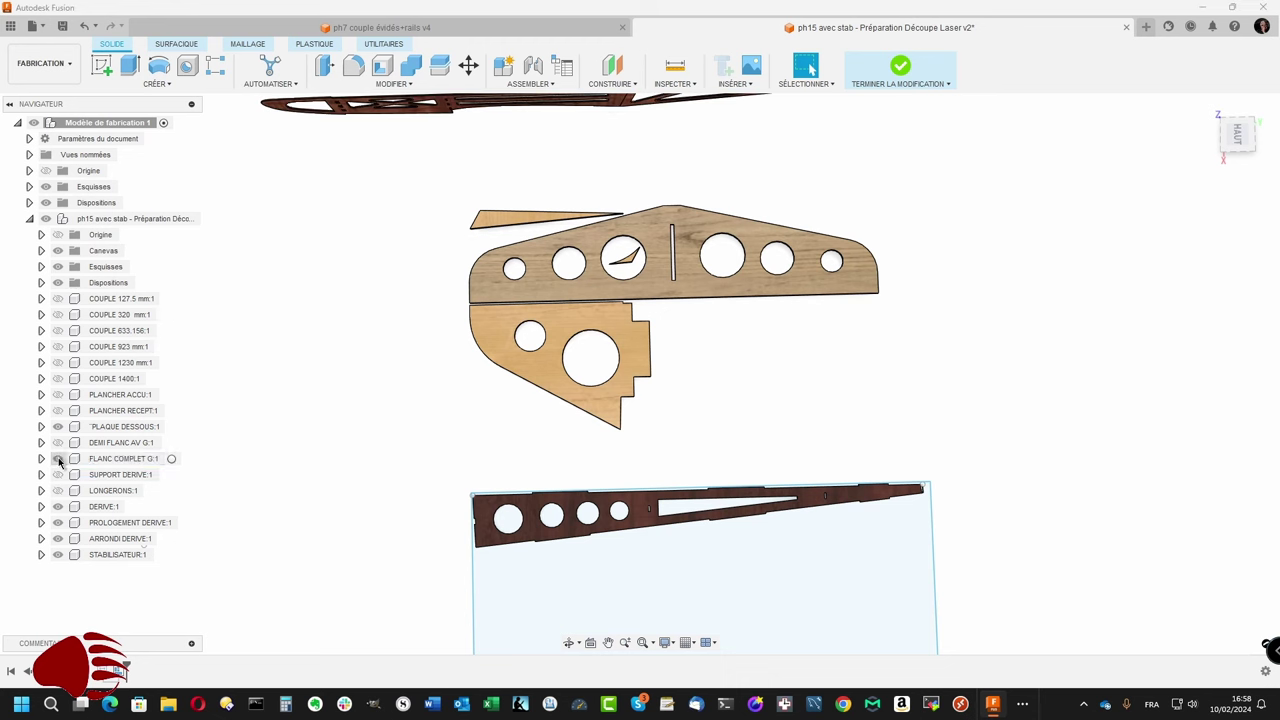
{"action": "key", "text": "F6"}
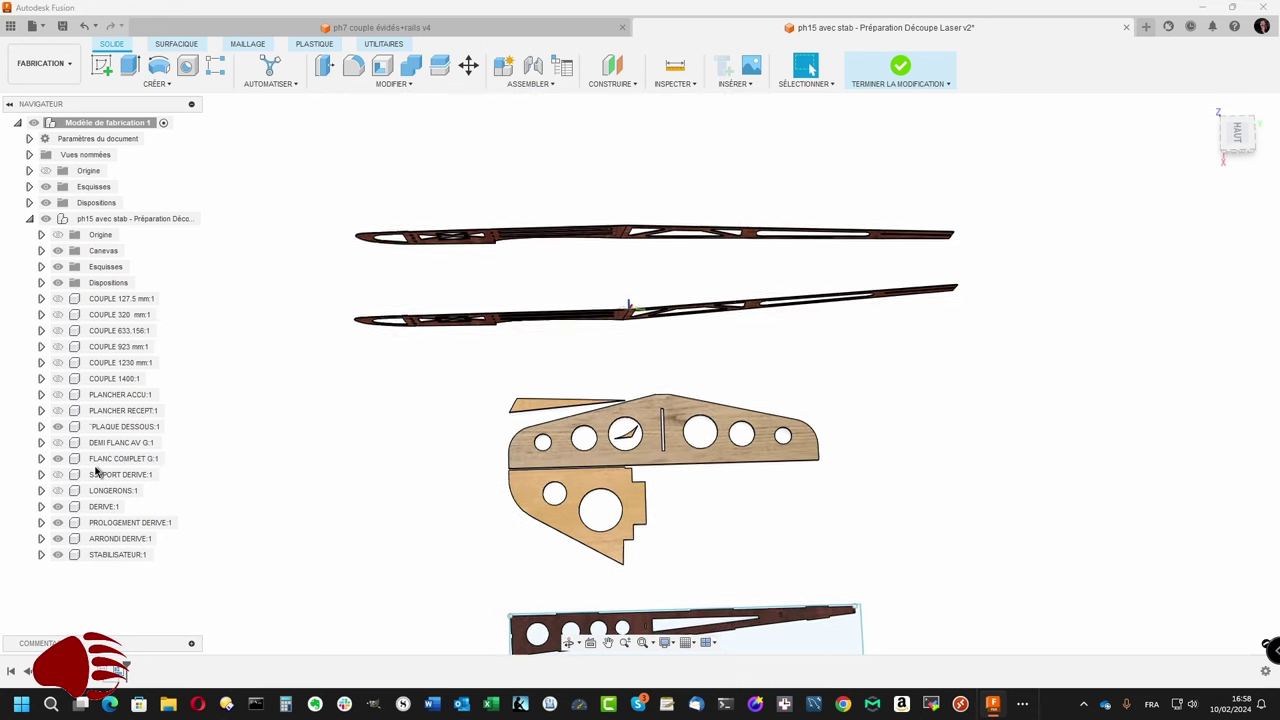
{"action": "key", "text": "F5"}
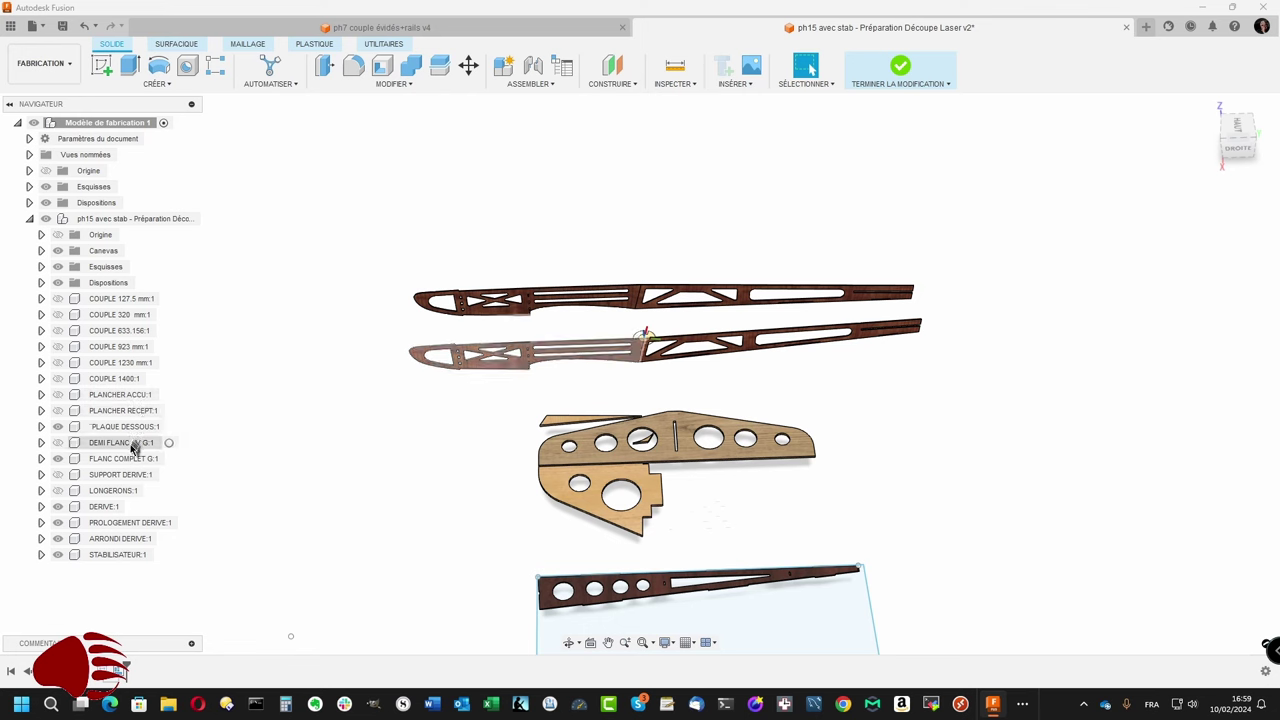
Step: Try creating components from FLANC COMPLET G's Corps bodies and accept the sheet-metal refusal warning
{"action": "left_click", "coordinate": [41, 458]}
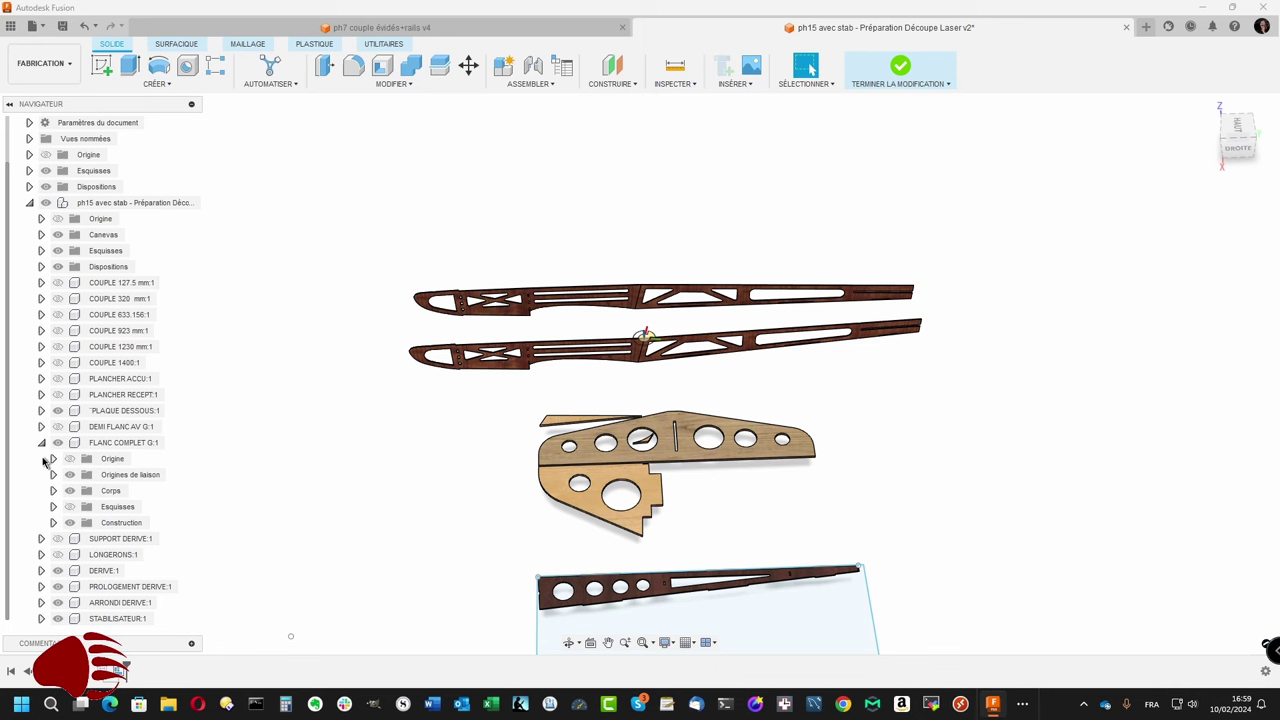
{"action": "left_click", "coordinate": [53, 491]}
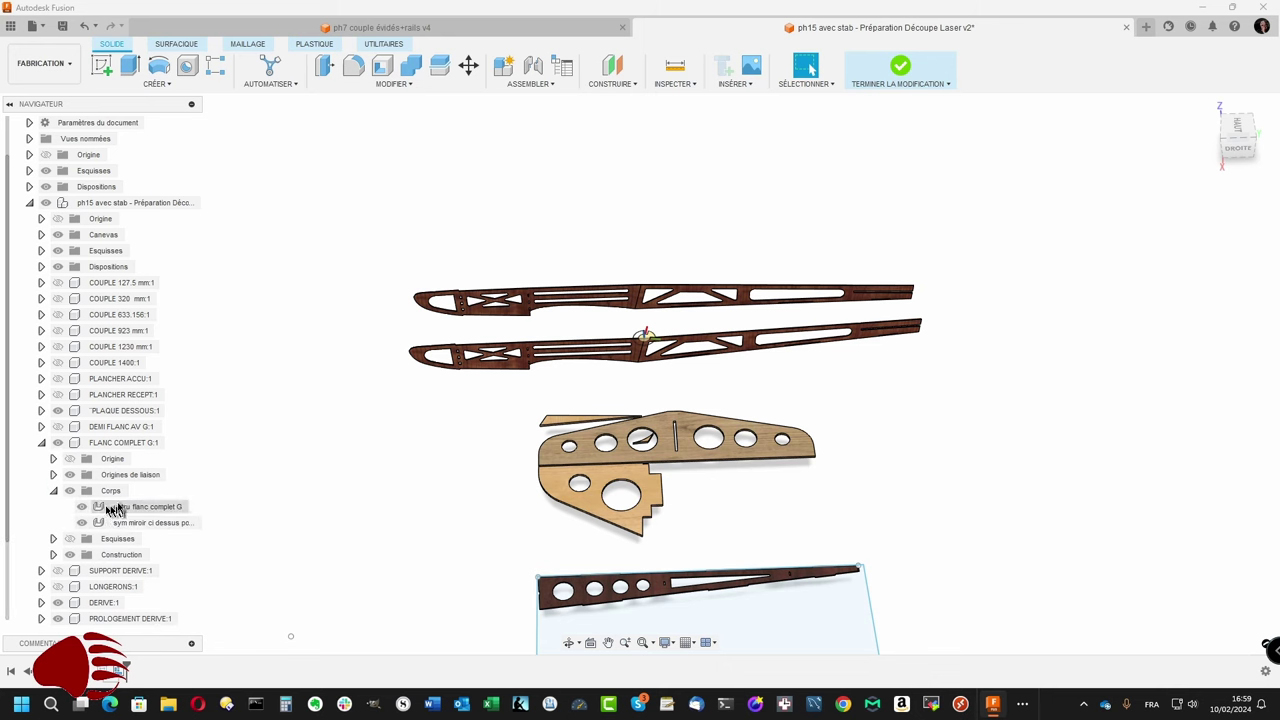
{"action": "right_click", "coordinate": [117, 495]}
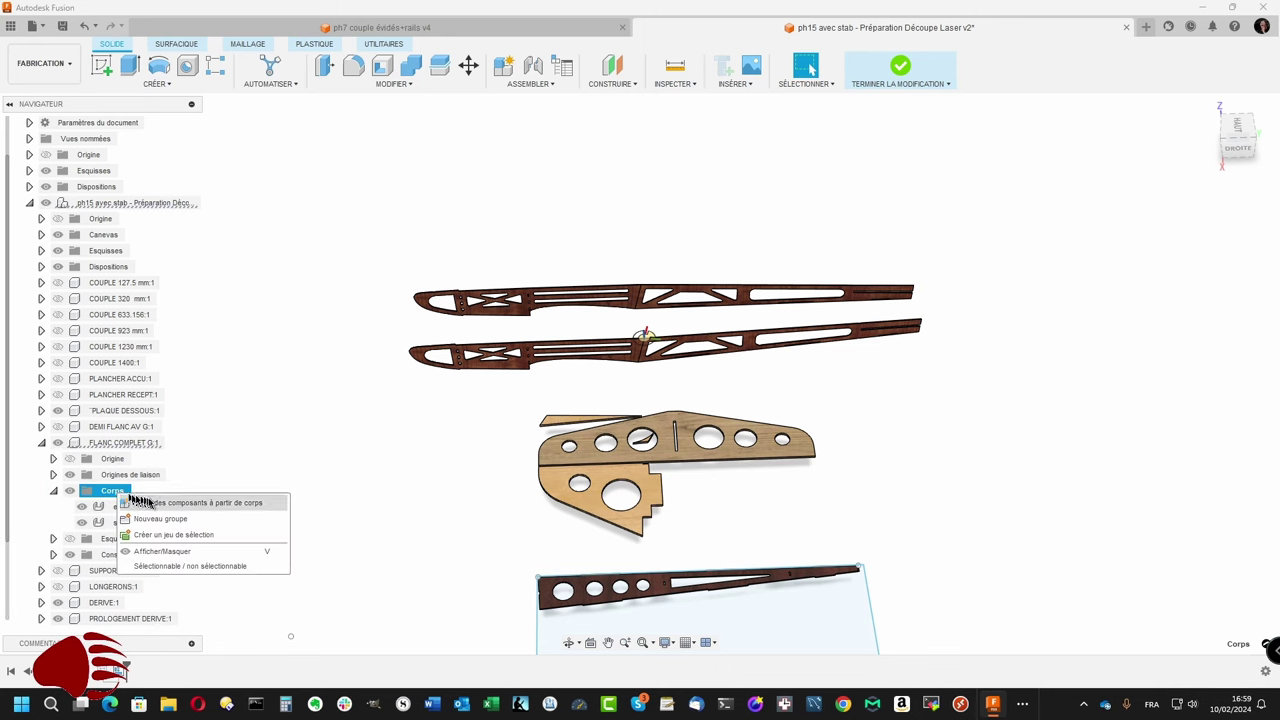
{"action": "left_click", "coordinate": [157, 503]}
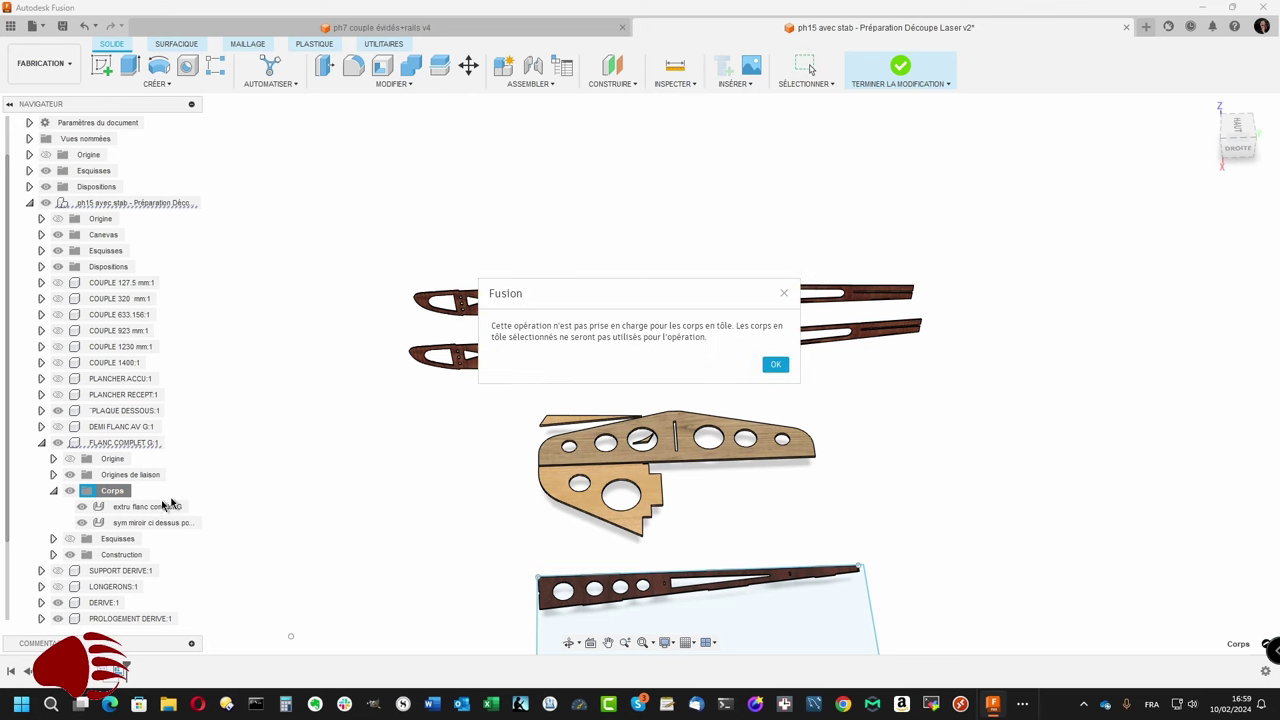
{"action": "left_click", "coordinate": [776, 365]}
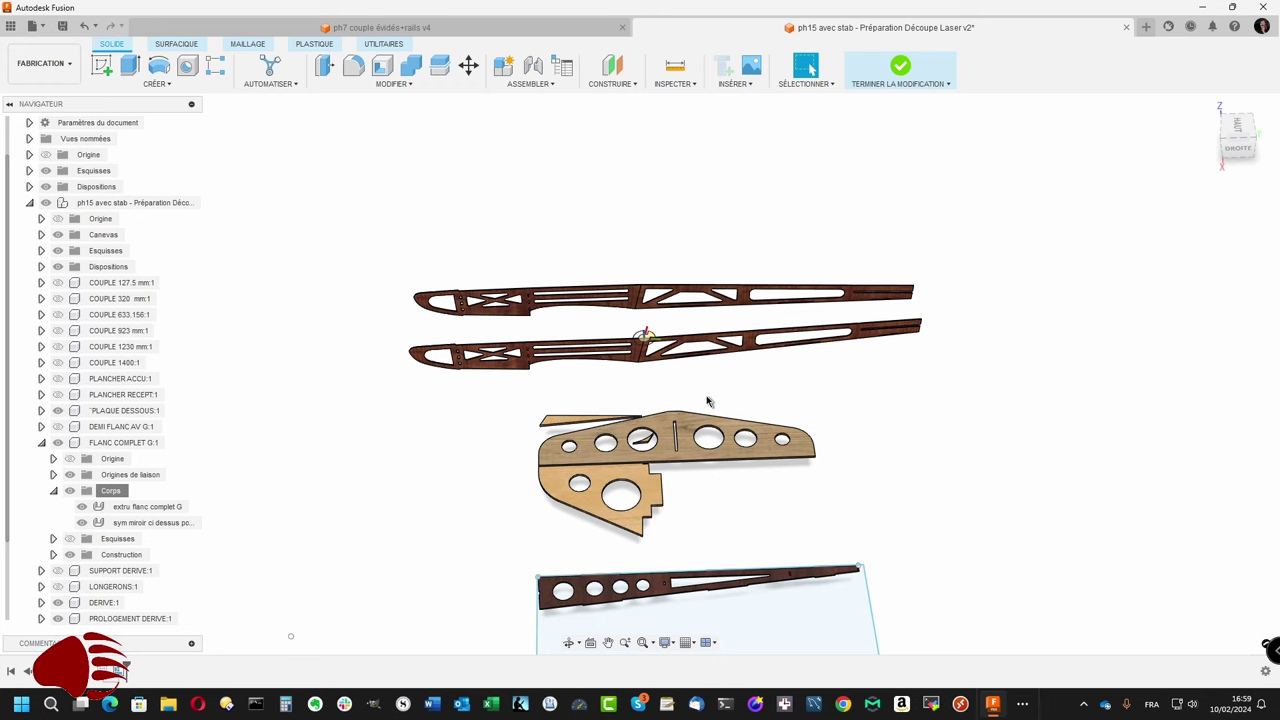
{"action": "middle_click_drag", "start_coordinate": [707, 401], "coordinate": [585, 412], "text": "shift"}
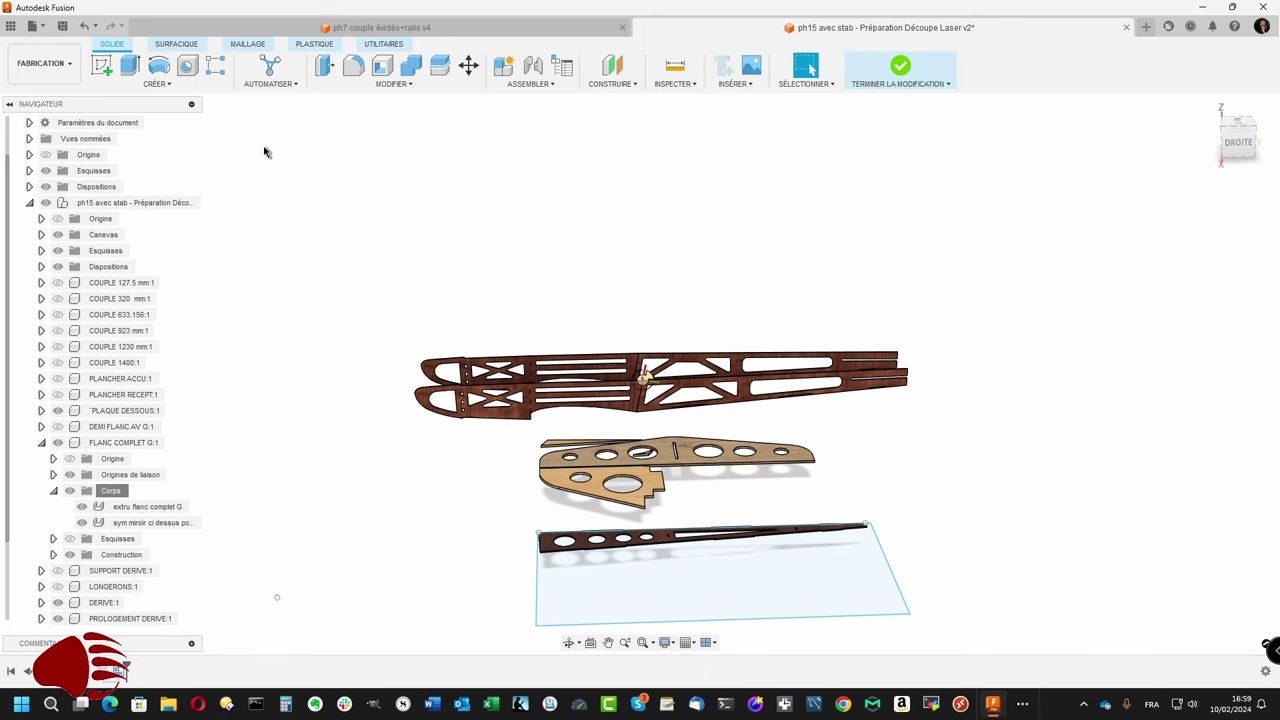
Step: Return to the CONCEPTION workspace, hiding STABILISATEUR, PROLOGEMENT DERIVE, DERIVE and LONGERONS to isolate FLANC COMPLET G
{"action": "left_click", "coordinate": [900, 66]}
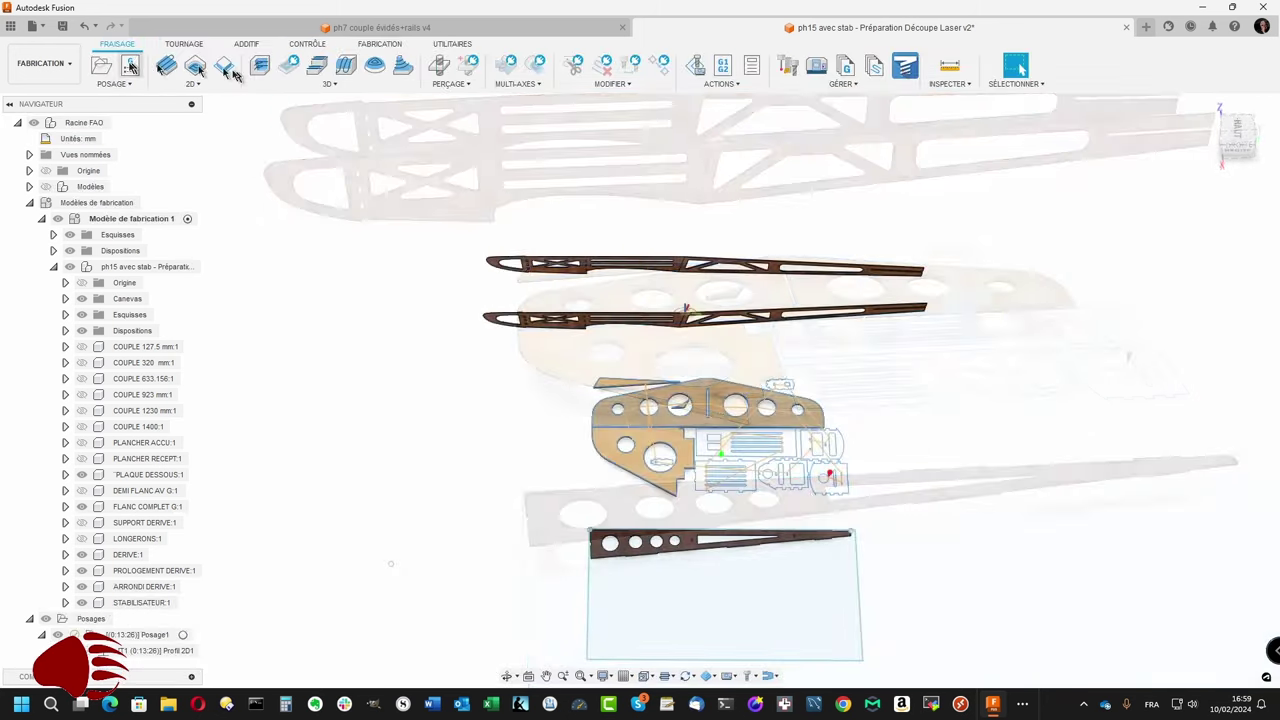
{"action": "left_click", "coordinate": [42, 63]}
{"action": "left_click", "coordinate": [54, 95]}
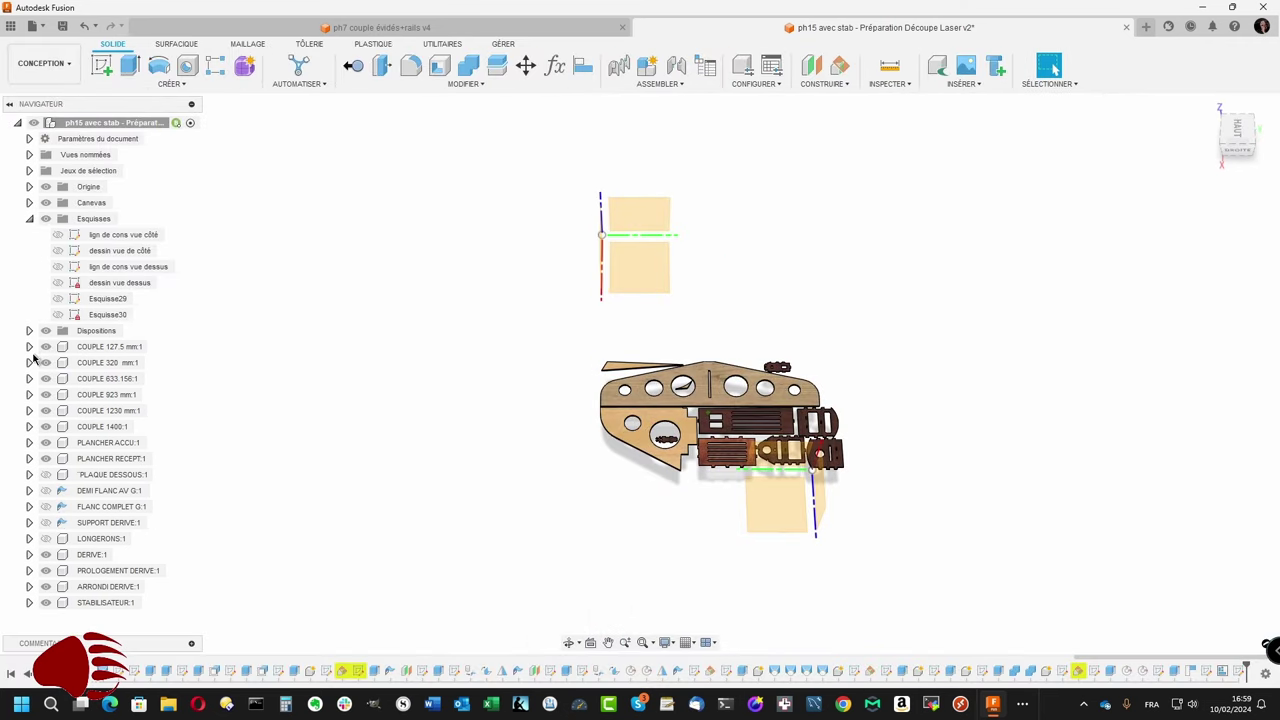
{"action": "left_click", "coordinate": [44, 601]}
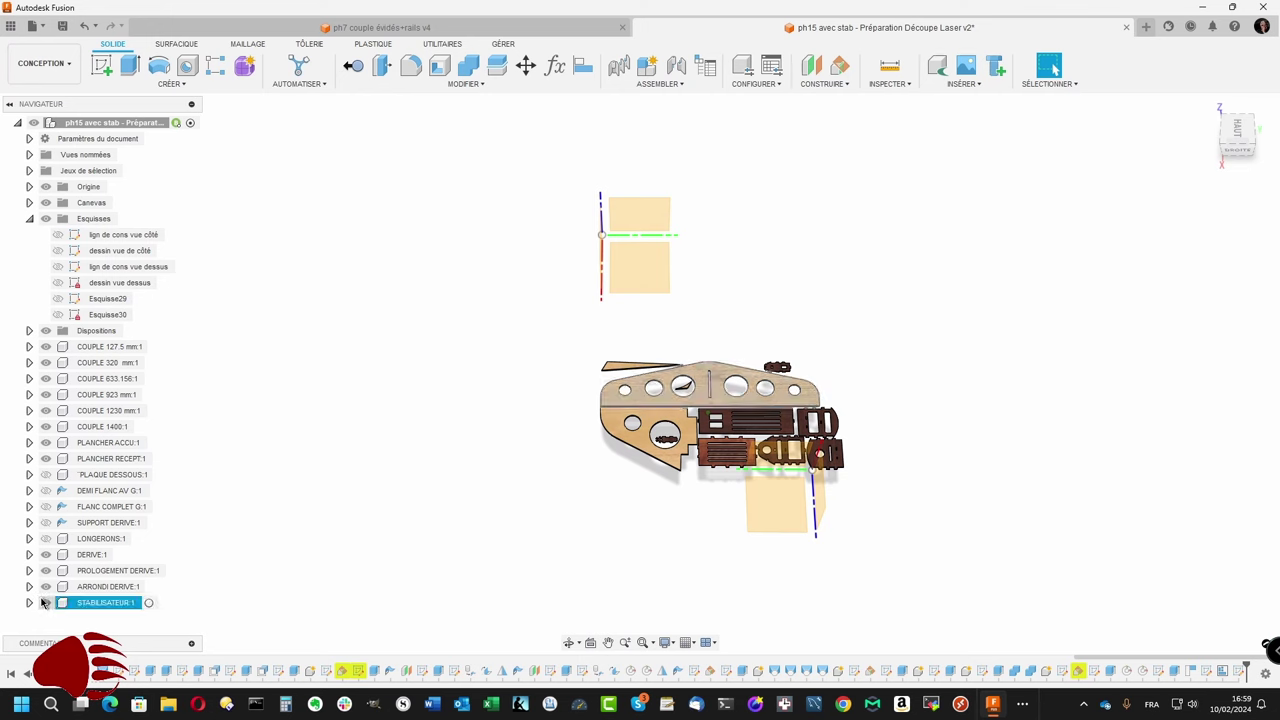
{"action": "left_click", "coordinate": [45, 570]}
{"action": "left_click", "coordinate": [45, 554]}
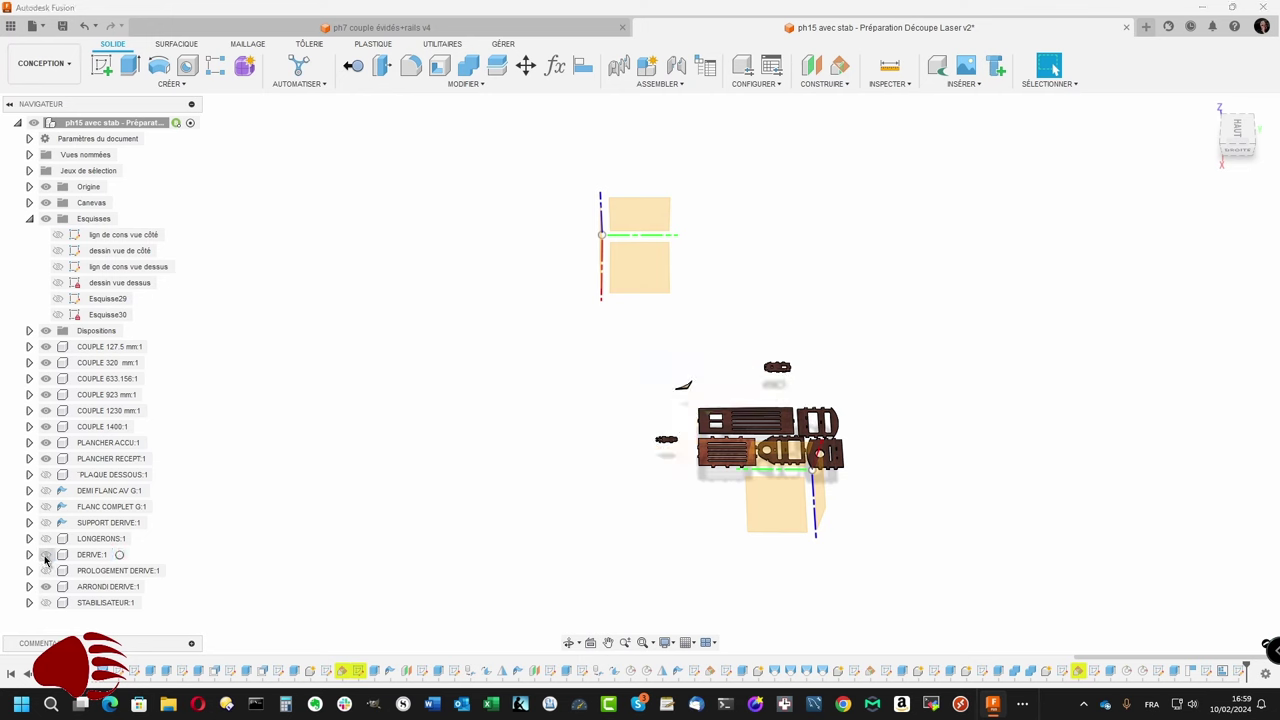
{"action": "left_click", "coordinate": [45, 538]}
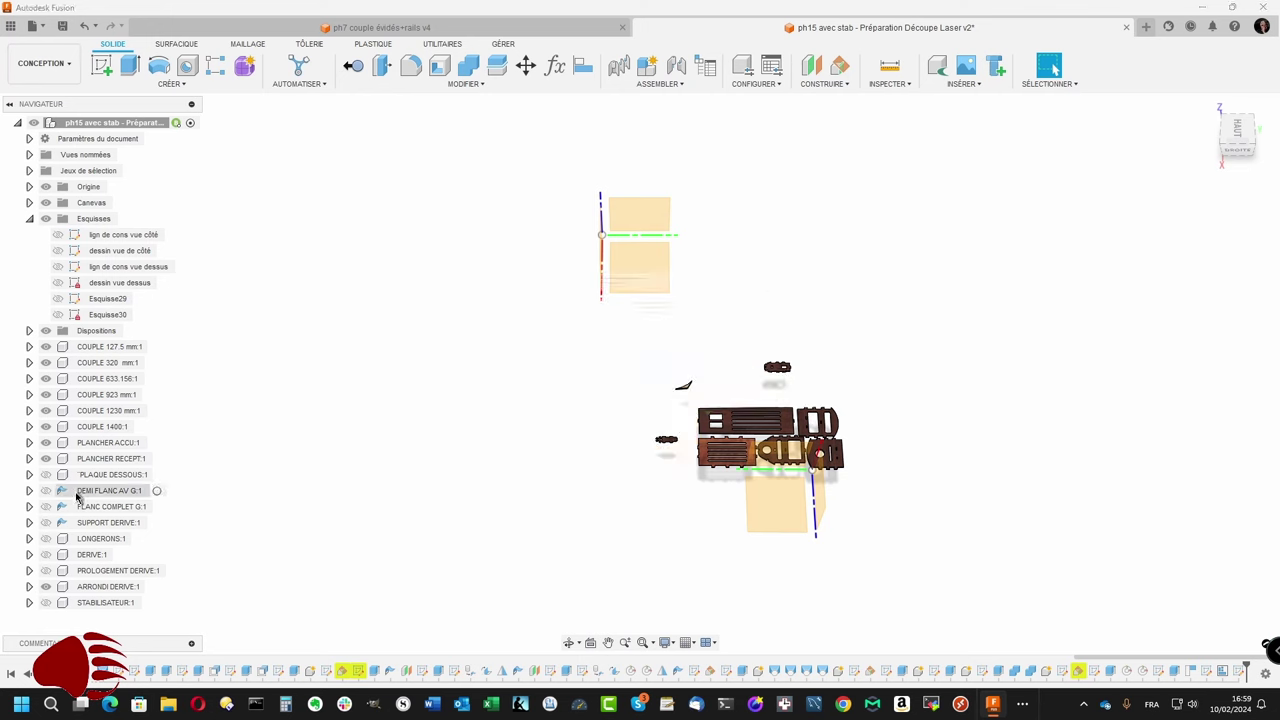
{"action": "double_click", "coordinate": [78, 502]}
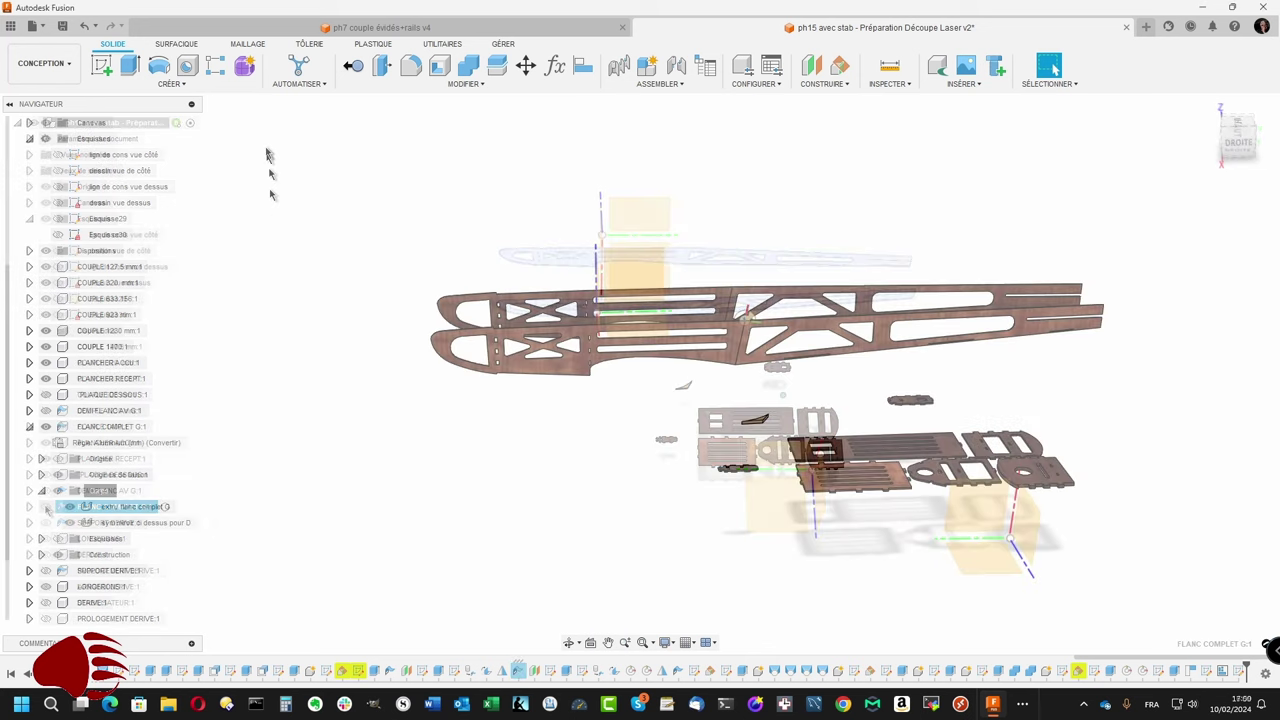
Step: Unfold FLANC COMPLET G's sheet-metal side flat using a fixed face and its bend
{"action": "left_click", "coordinate": [310, 45]}
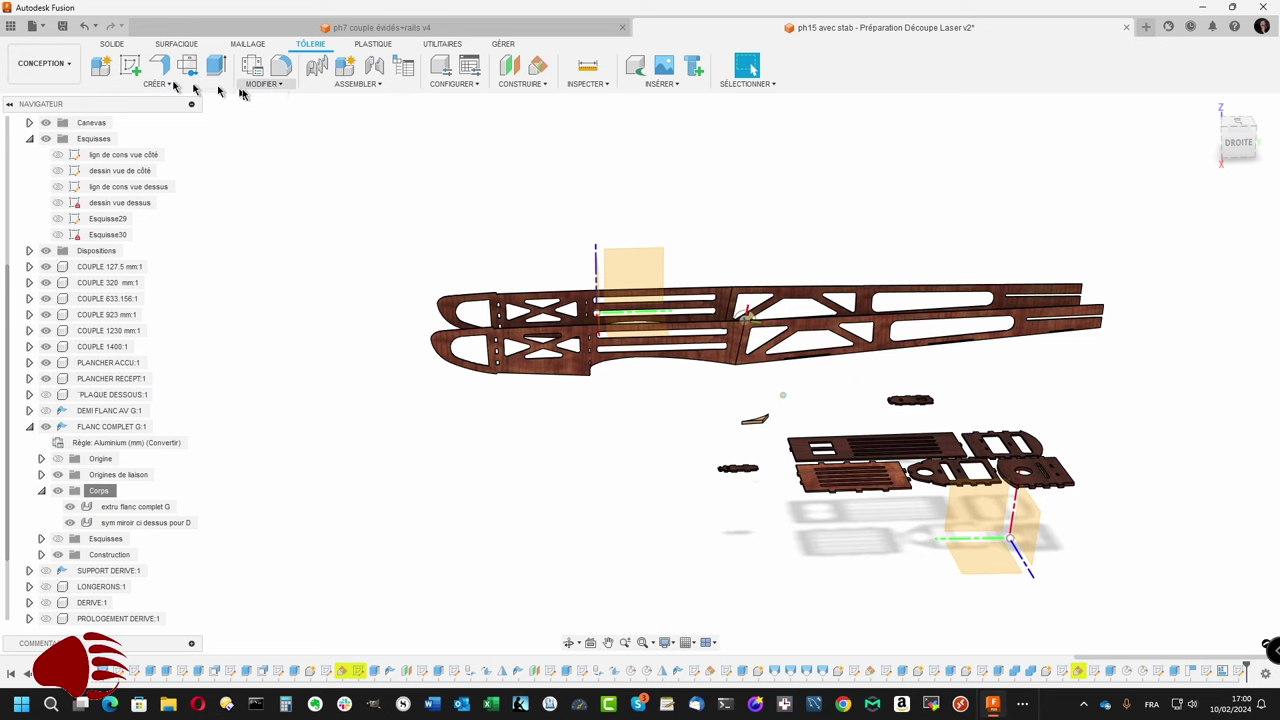
{"action": "left_click", "coordinate": [279, 84]}
{"action": "left_click", "coordinate": [262, 99]}
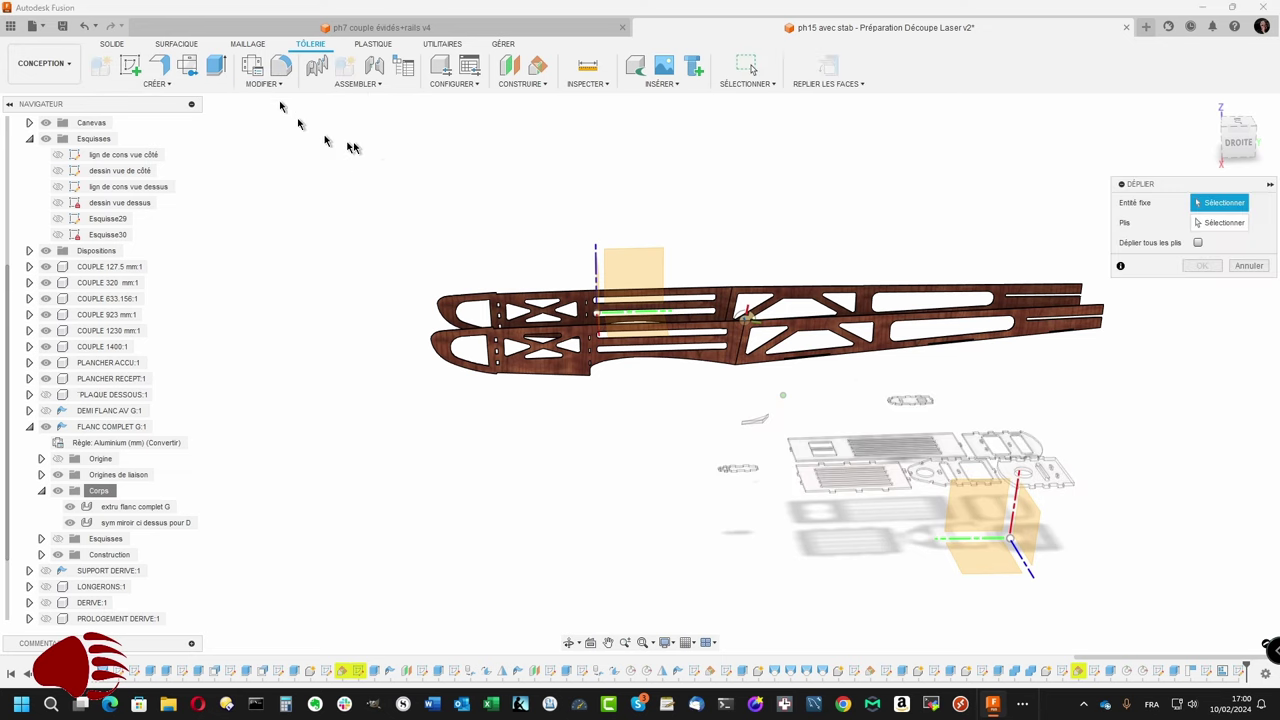
{"action": "scroll", "coordinate": [447, 238], "scroll_direction": "up", "scroll_amount": 5}
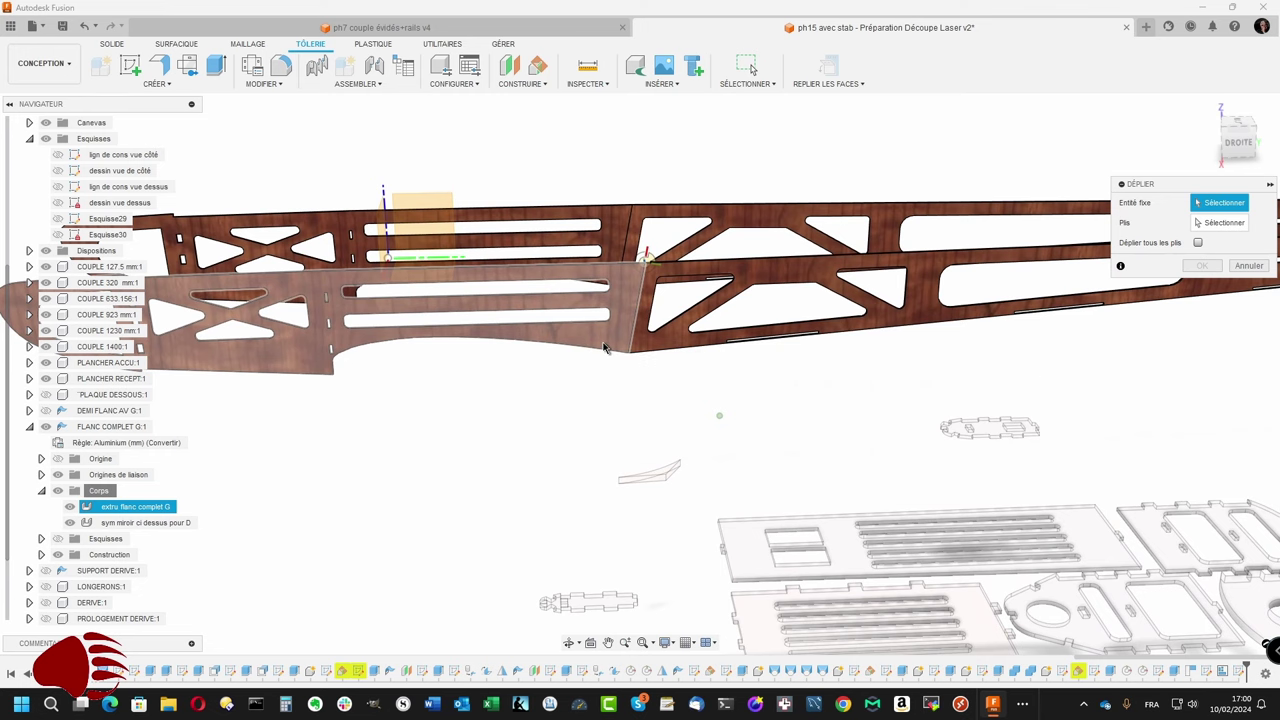
{"action": "left_click", "coordinate": [604, 347]}
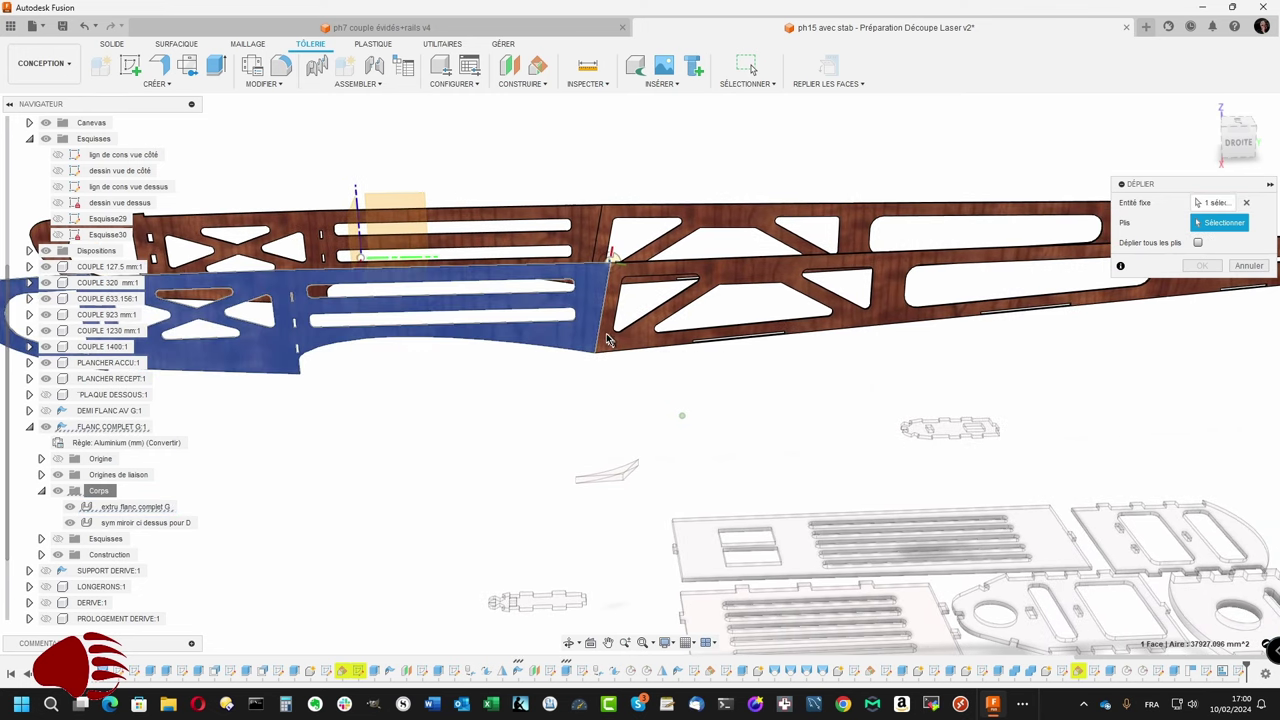
{"action": "scroll", "coordinate": [597, 338], "scroll_direction": "up", "scroll_amount": 2}
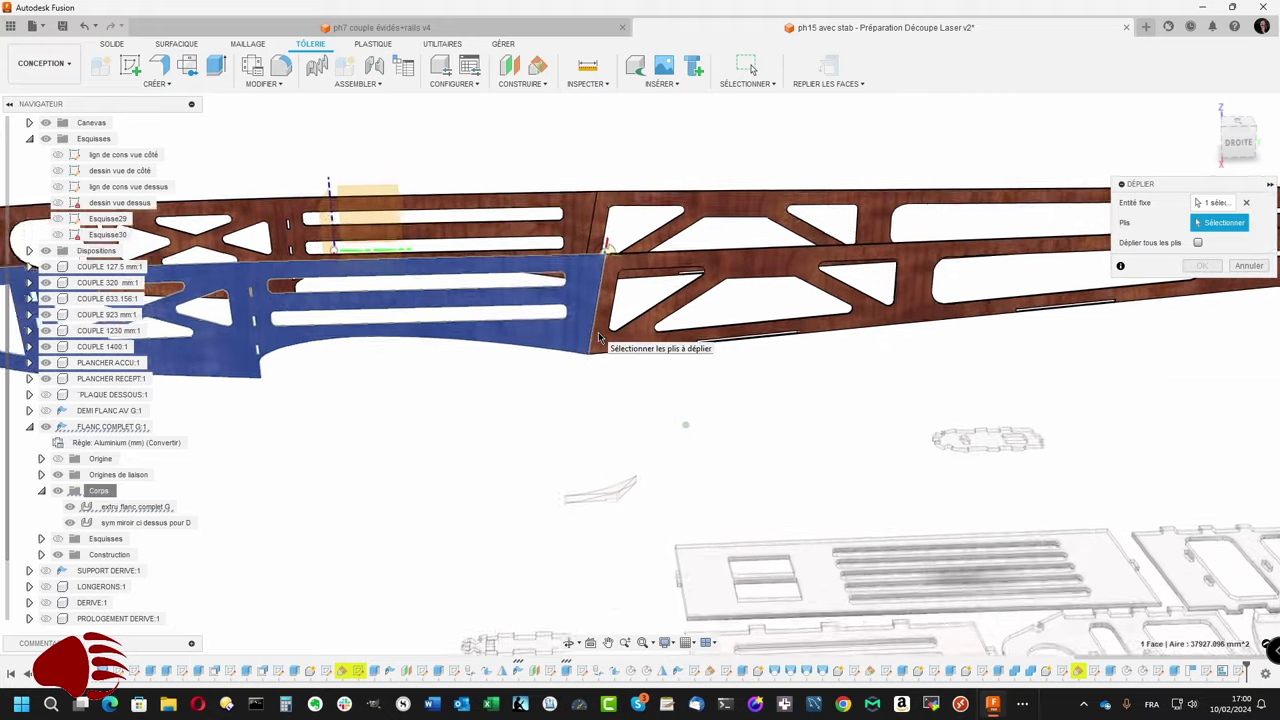
{"action": "scroll", "coordinate": [595, 335], "scroll_direction": "up", "scroll_amount": 2}
{"action": "scroll", "coordinate": [592, 332], "scroll_direction": "up", "scroll_amount": 2}
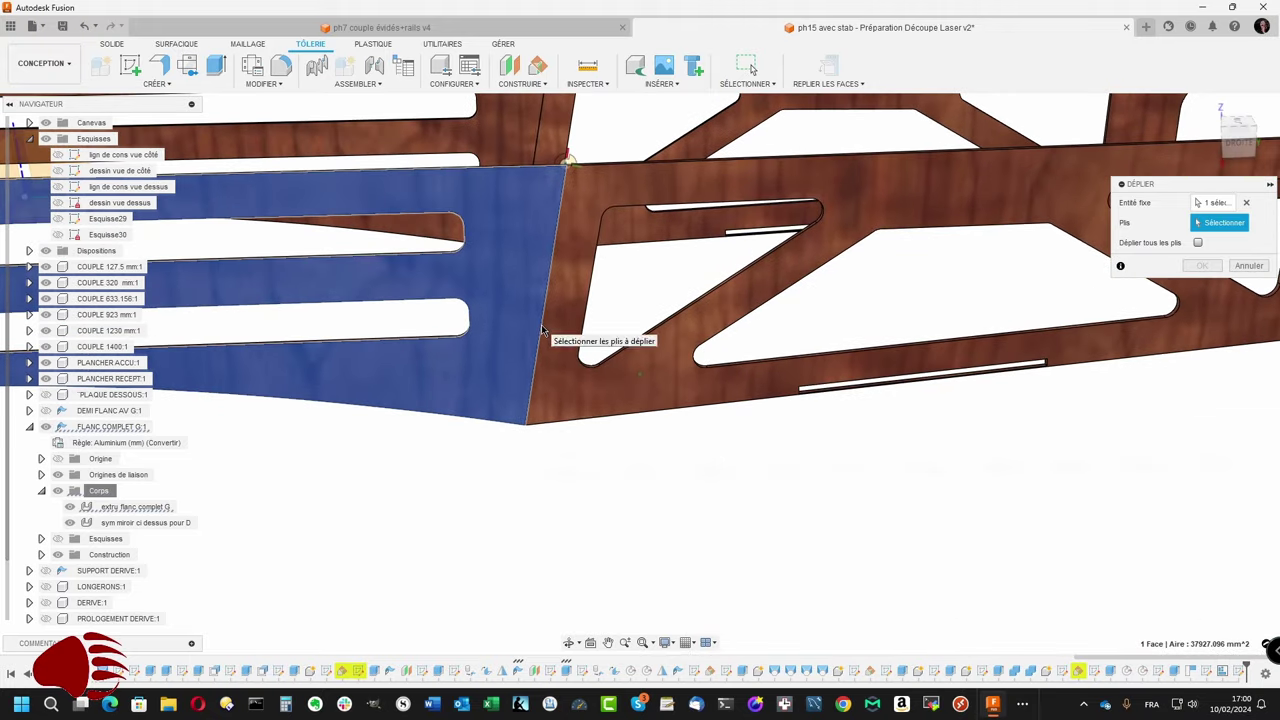
{"action": "left_click", "coordinate": [543, 331]}
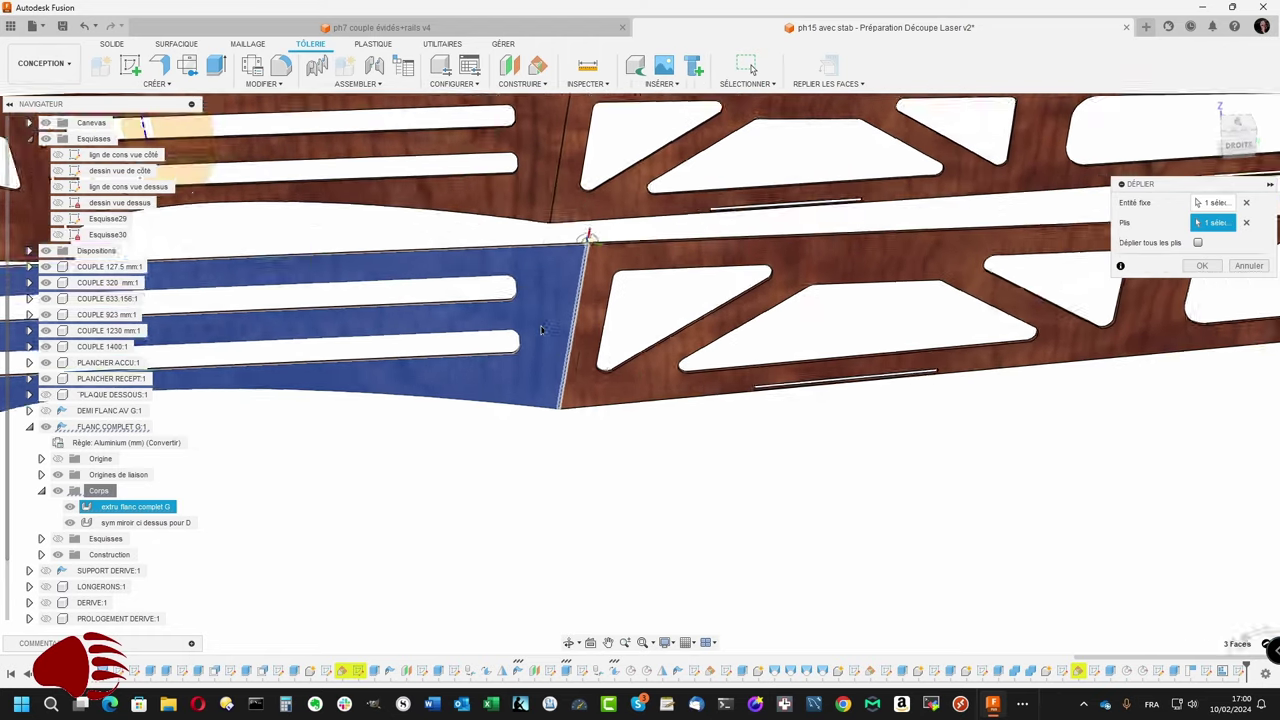
{"action": "middle_click_drag", "start_coordinate": [543, 331], "coordinate": [813, 314], "text": "shift"}
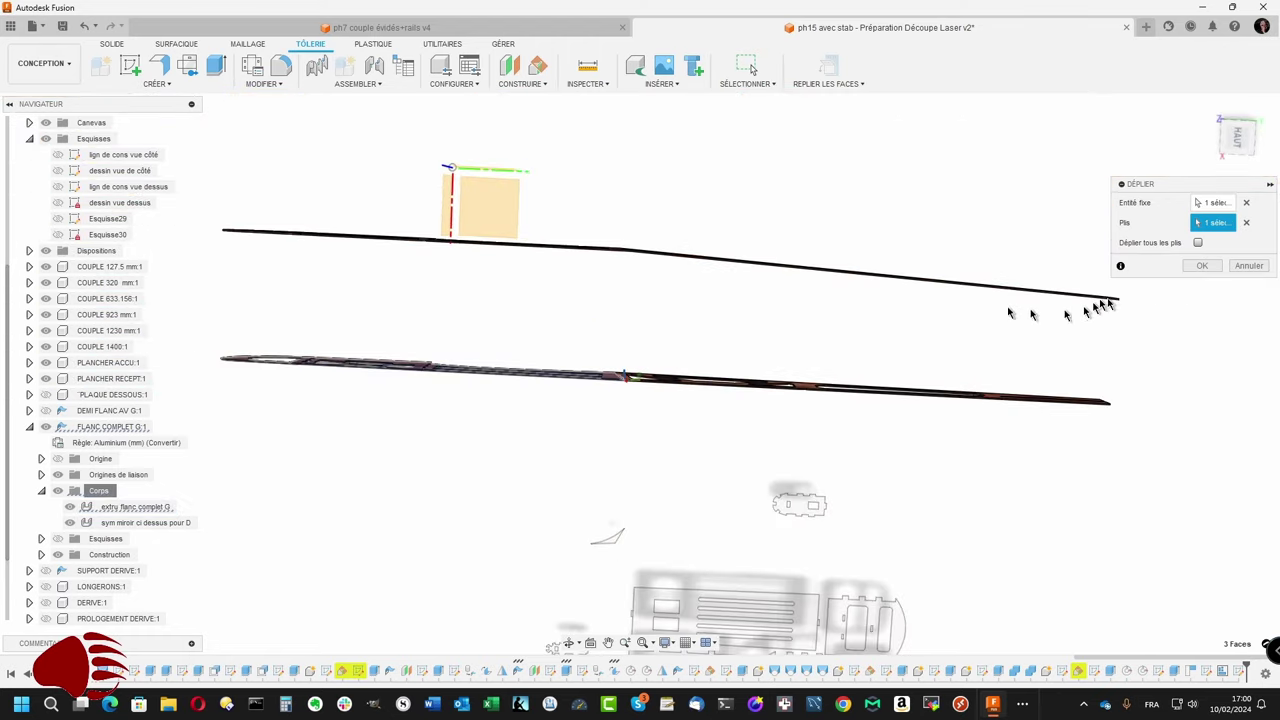
{"action": "left_click", "coordinate": [1202, 265]}
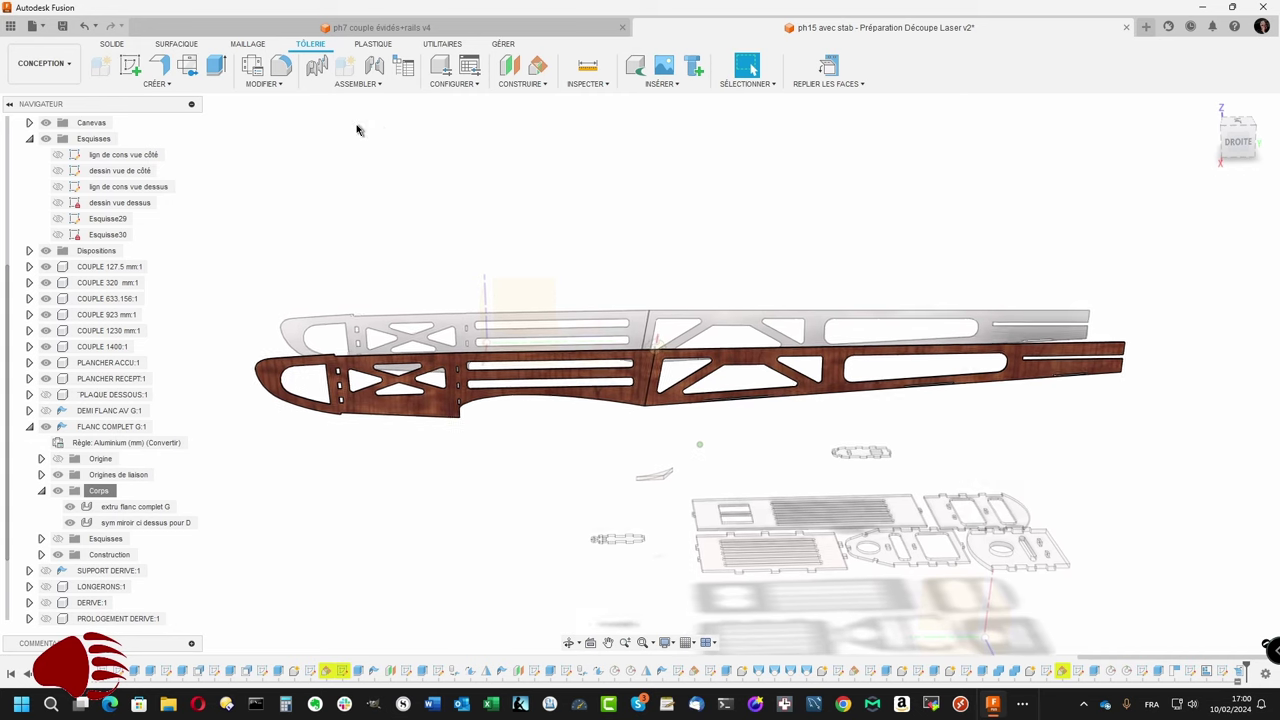
Step: Create Esquisse31 on the panel face, projecting the flattened side panel's outline into it
{"action": "left_click", "coordinate": [130, 65]}
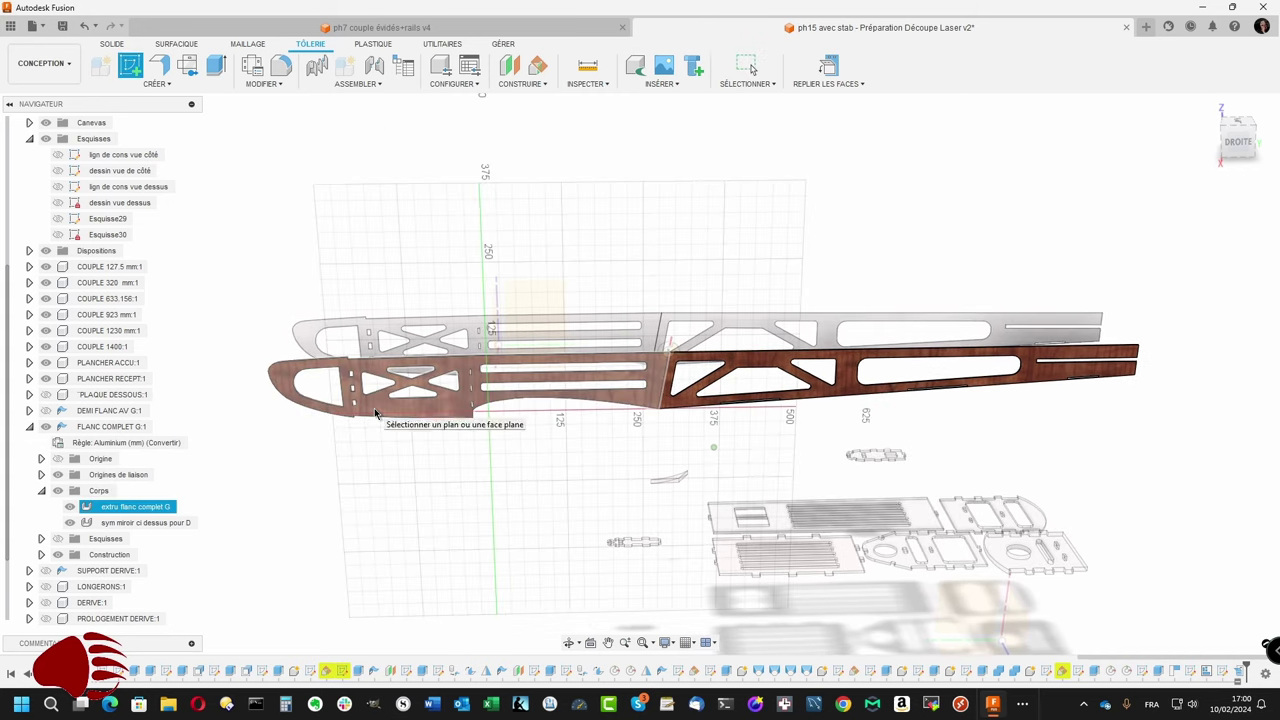
{"action": "left_click", "coordinate": [375, 415]}
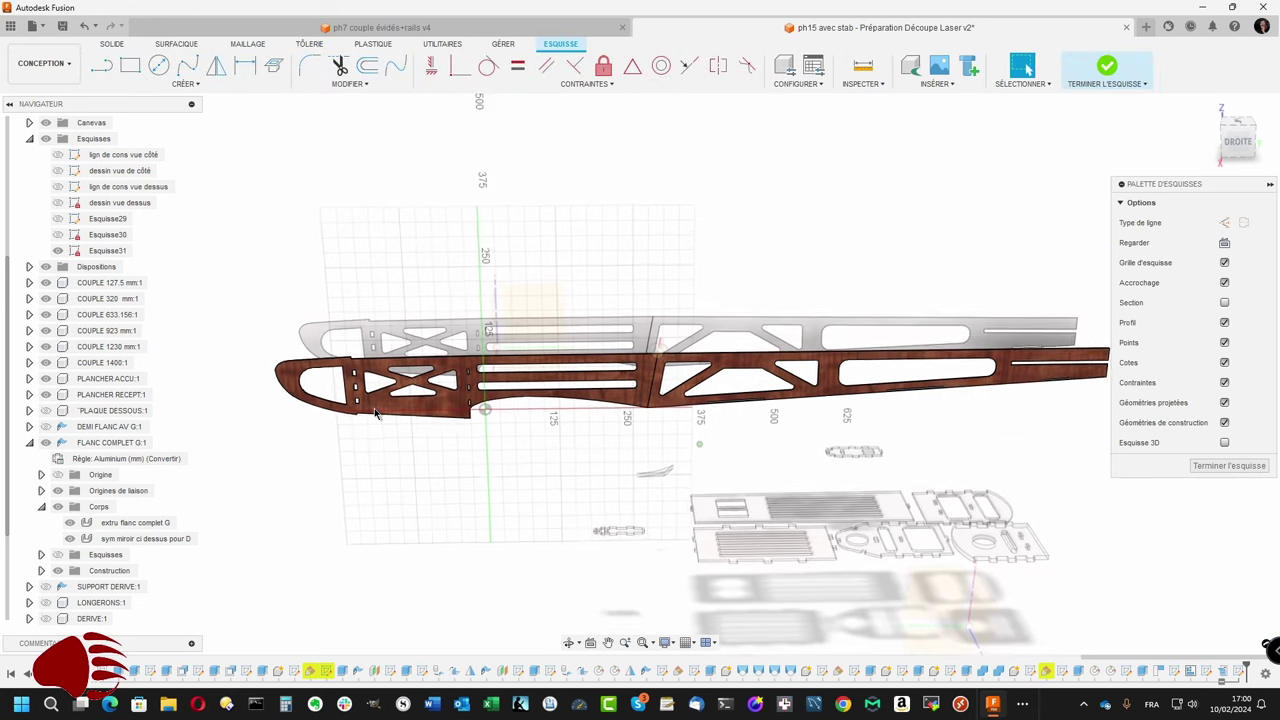
{"action": "key", "text": "p"}
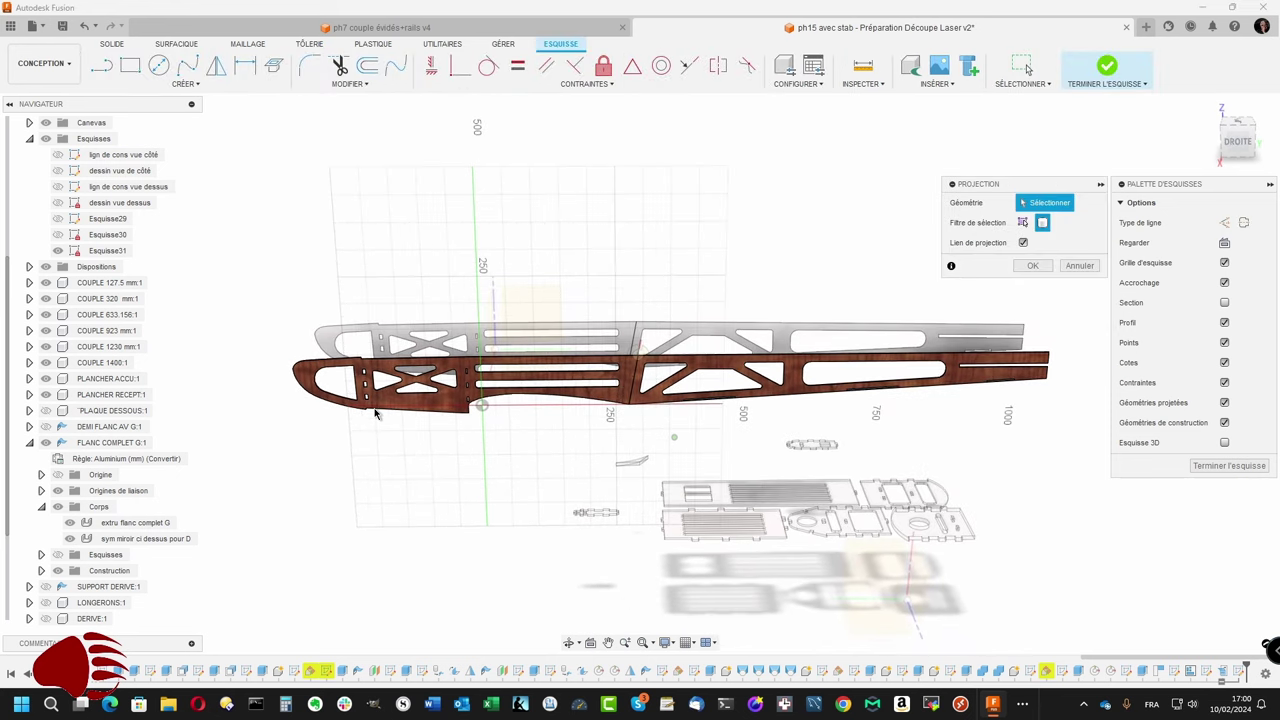
{"action": "left_click", "coordinate": [395, 397]}
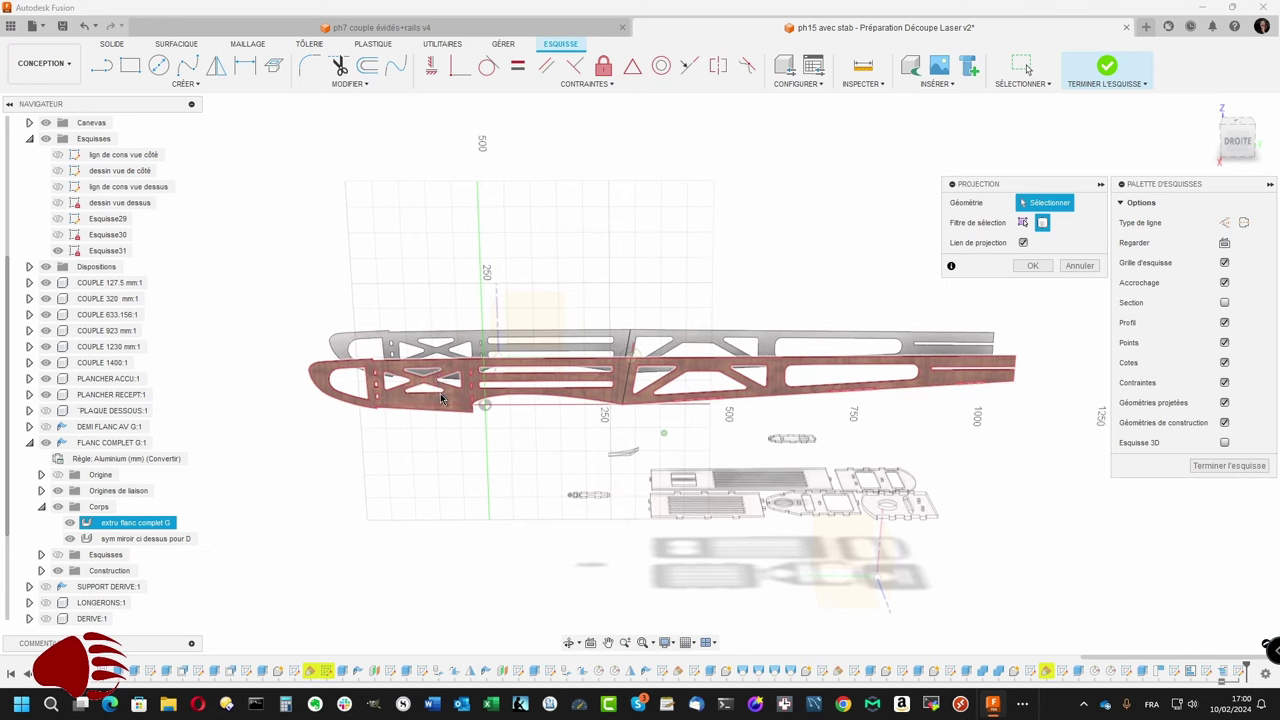
{"action": "left_click", "coordinate": [447, 395]}
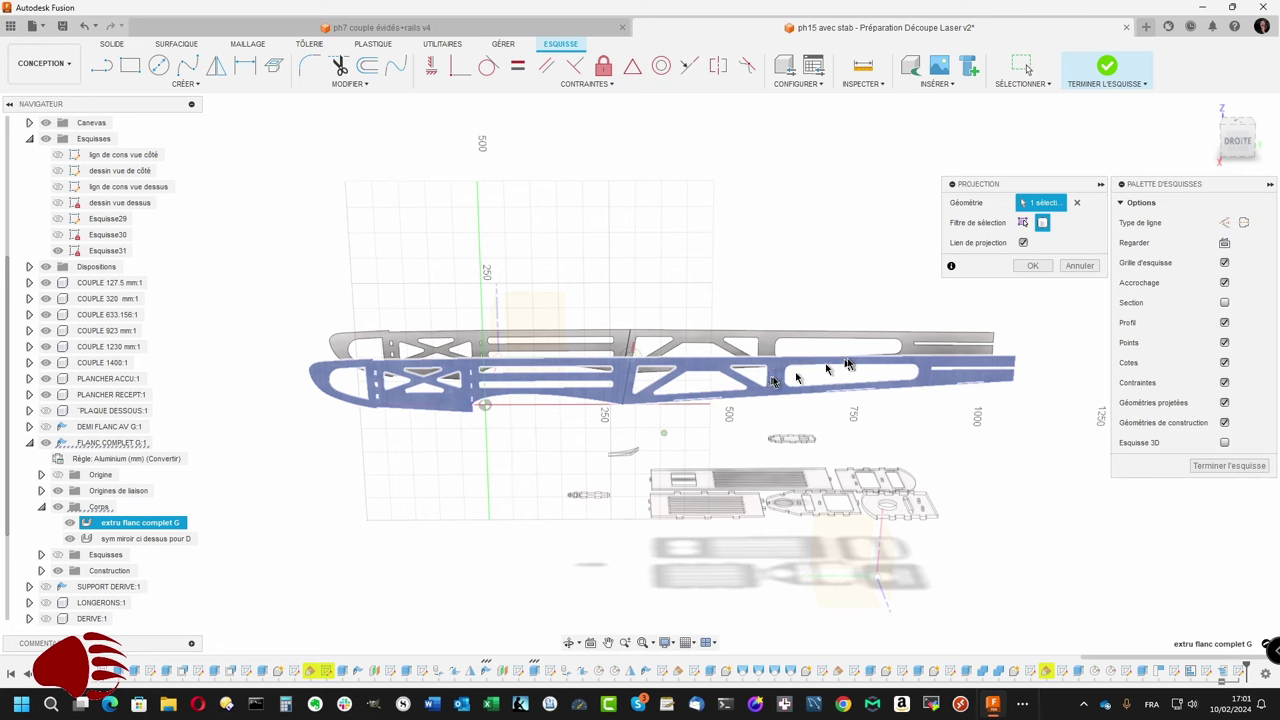
{"action": "left_click", "coordinate": [1031, 267]}
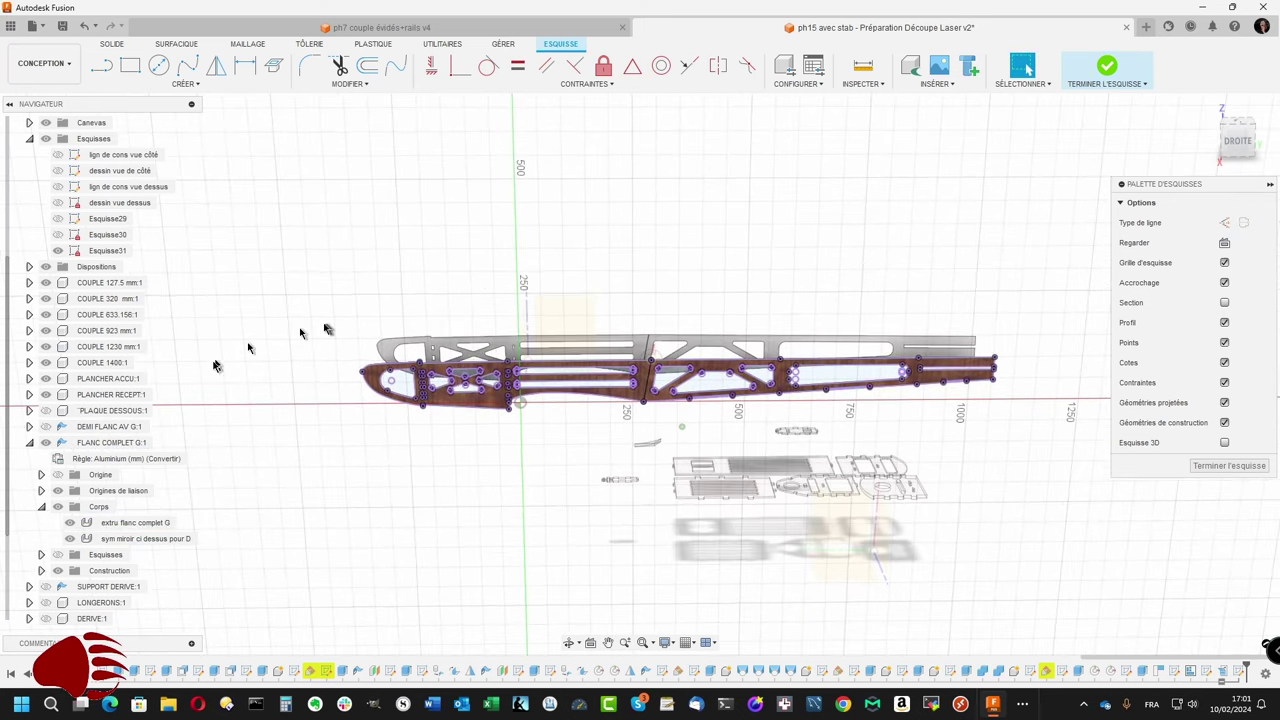
Step: Hide the FLANC COMPLET G component and select the side-panel outline profile
{"action": "left_click", "coordinate": [50, 444]}
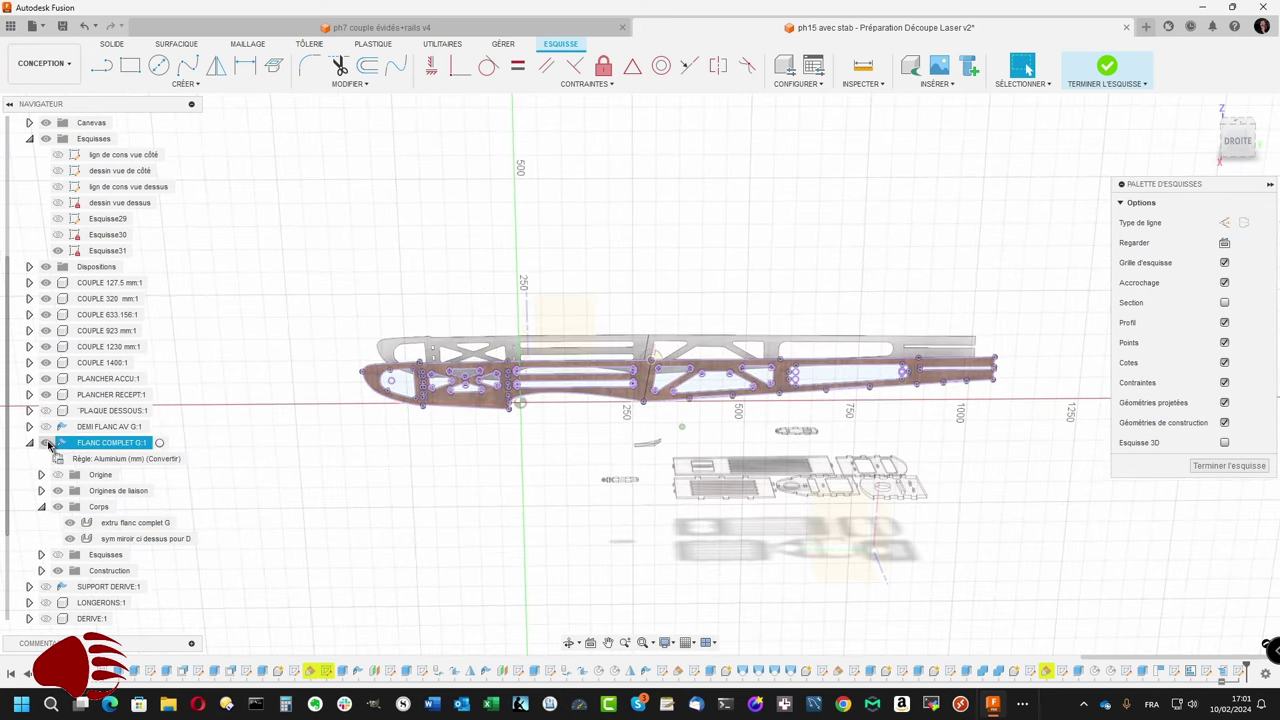
{"action": "left_click", "coordinate": [50, 444]}
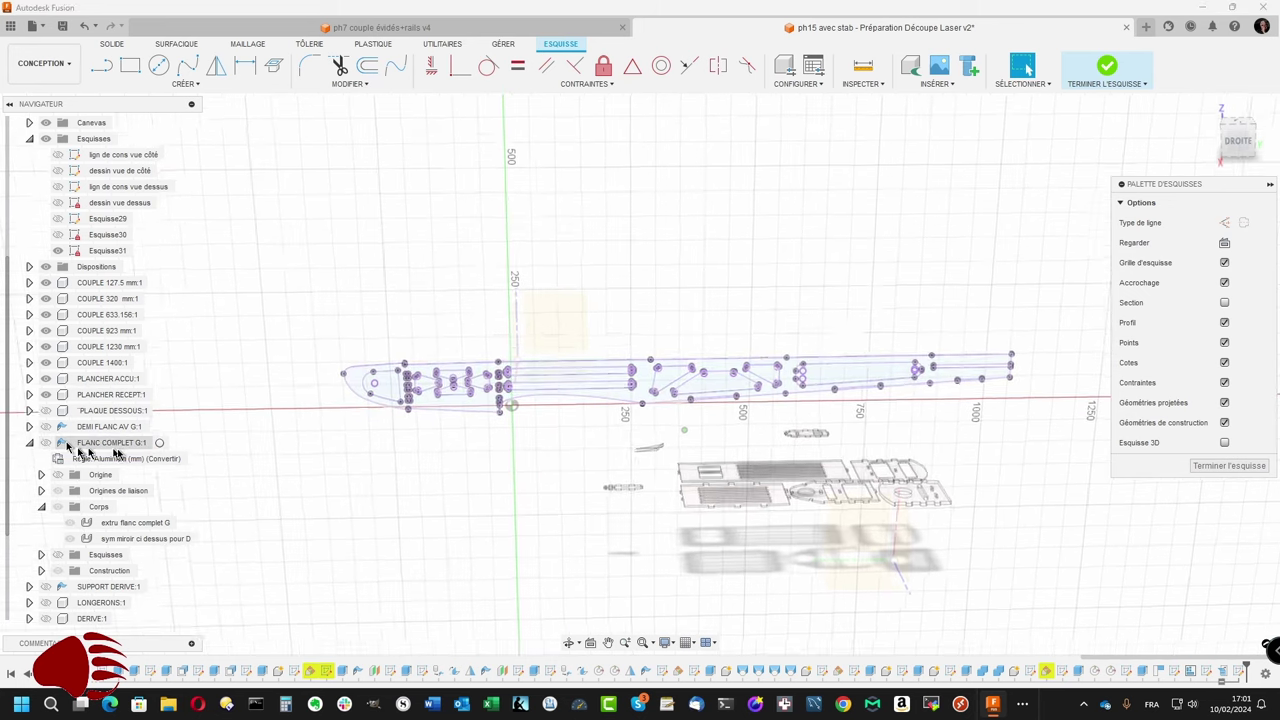
{"action": "left_click", "coordinate": [341, 459]}
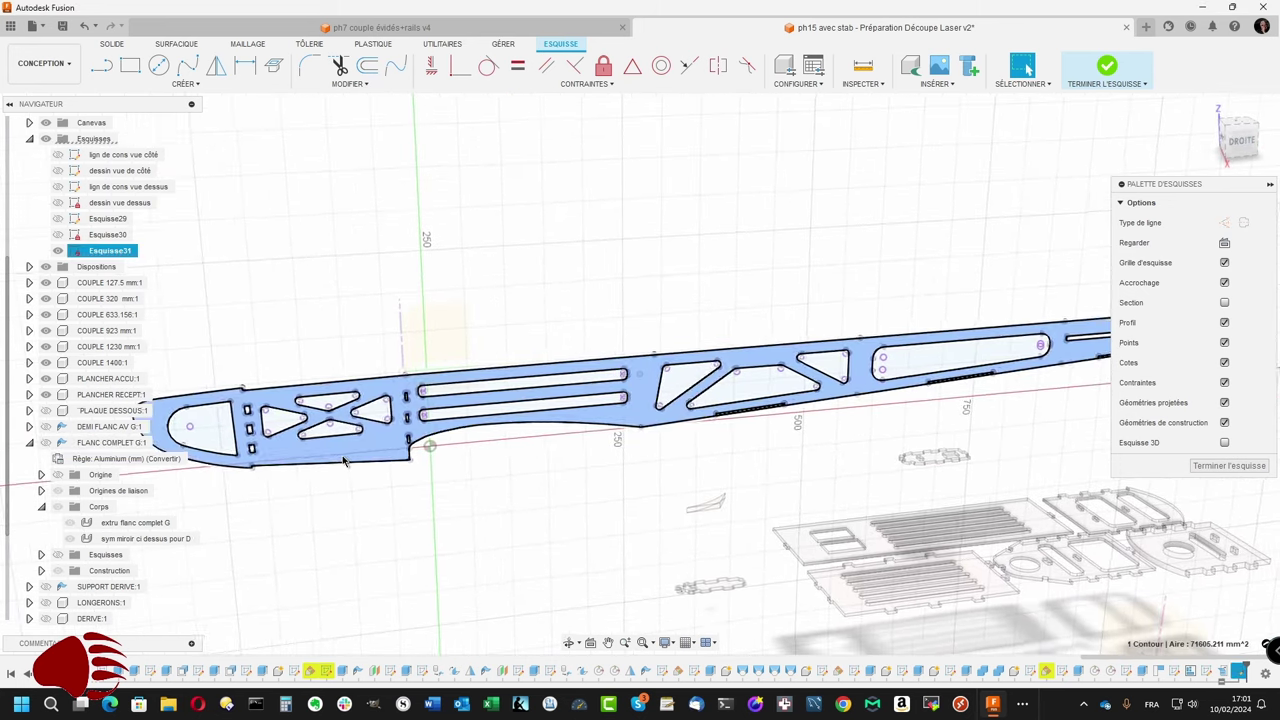
Step: Extrude the side-panel profile 2 mm as a new body, starting from a 35 mm offset
{"action": "right_click", "coordinate": [389, 457]}
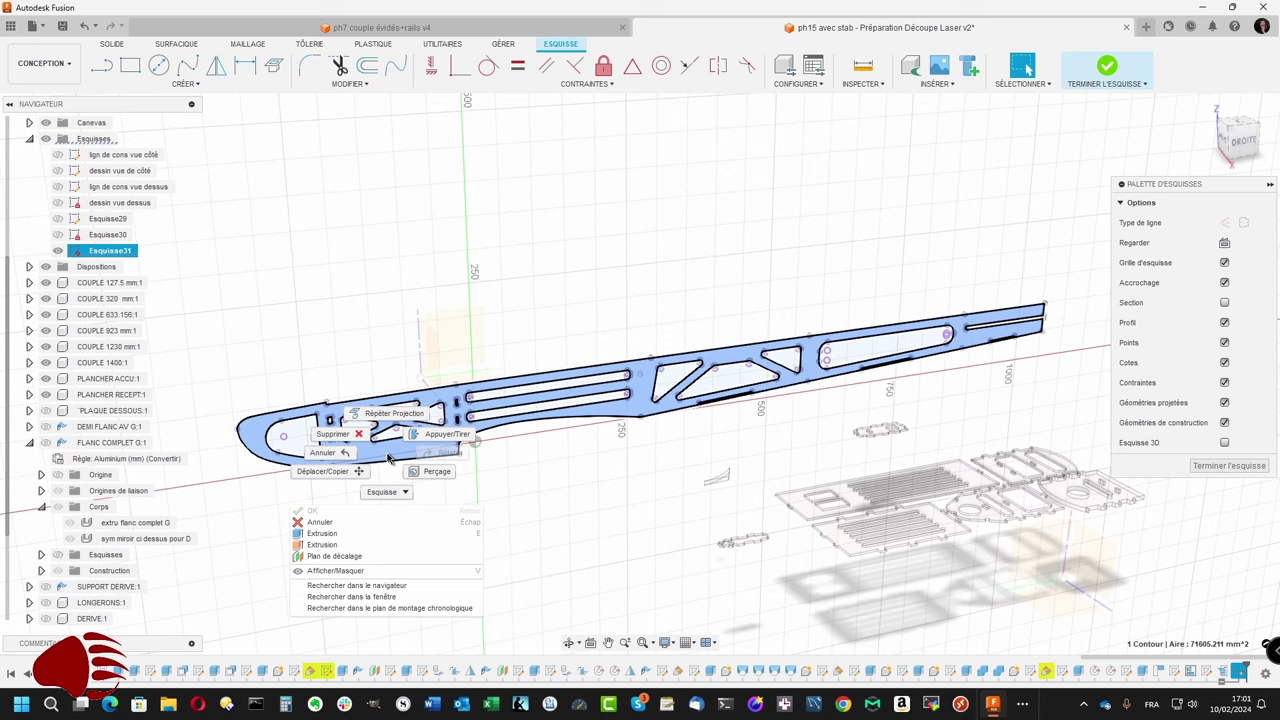
{"action": "left_click", "coordinate": [337, 537]}
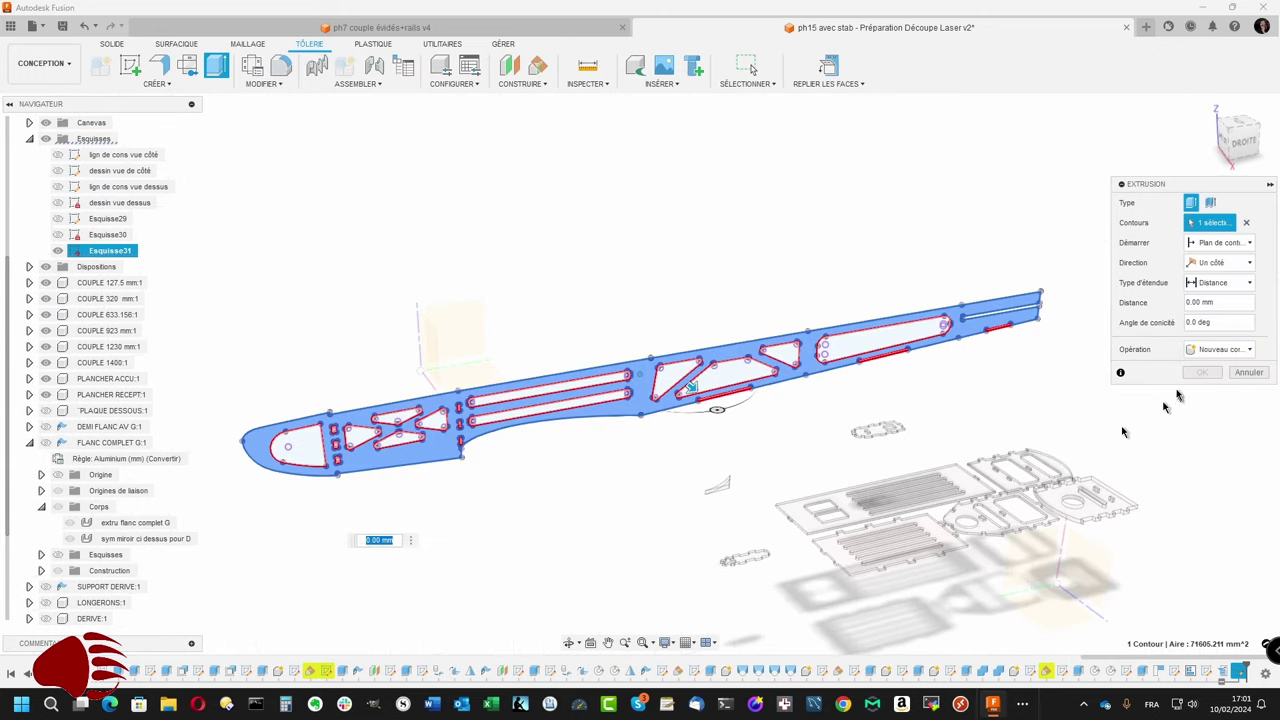
{"action": "left_click", "coordinate": [1248, 243]}
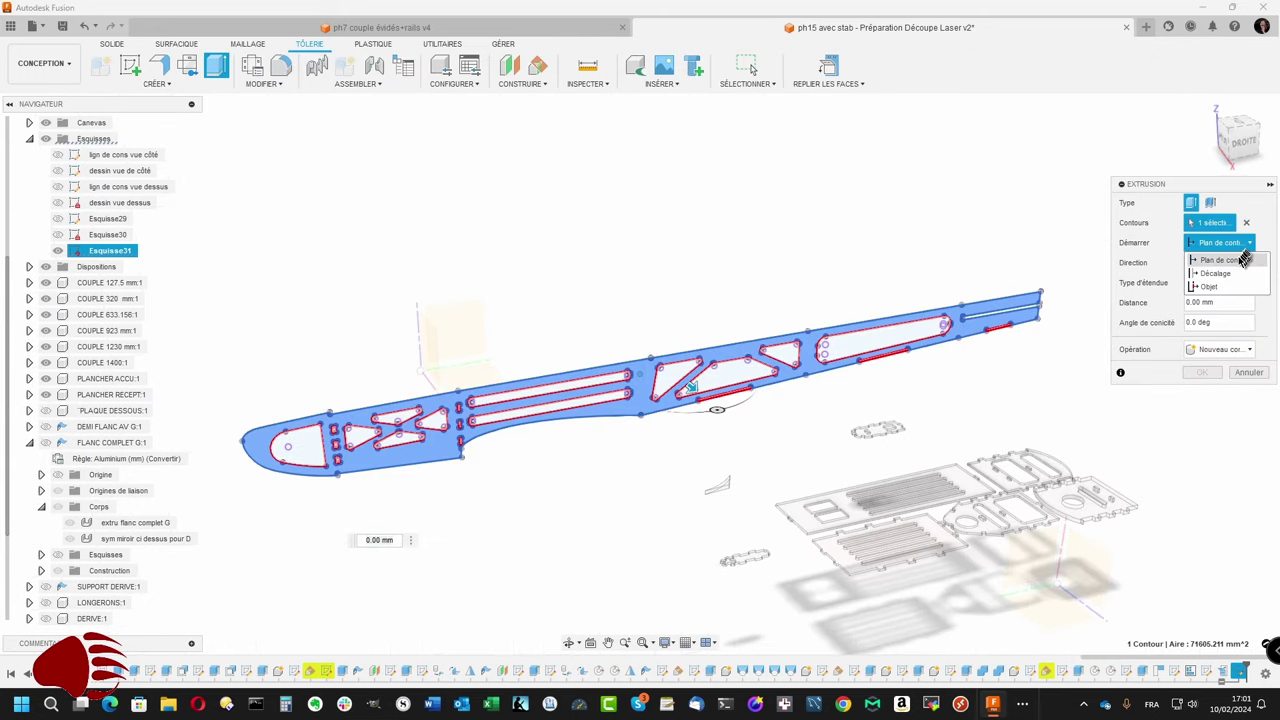
{"action": "left_click", "coordinate": [1232, 274]}
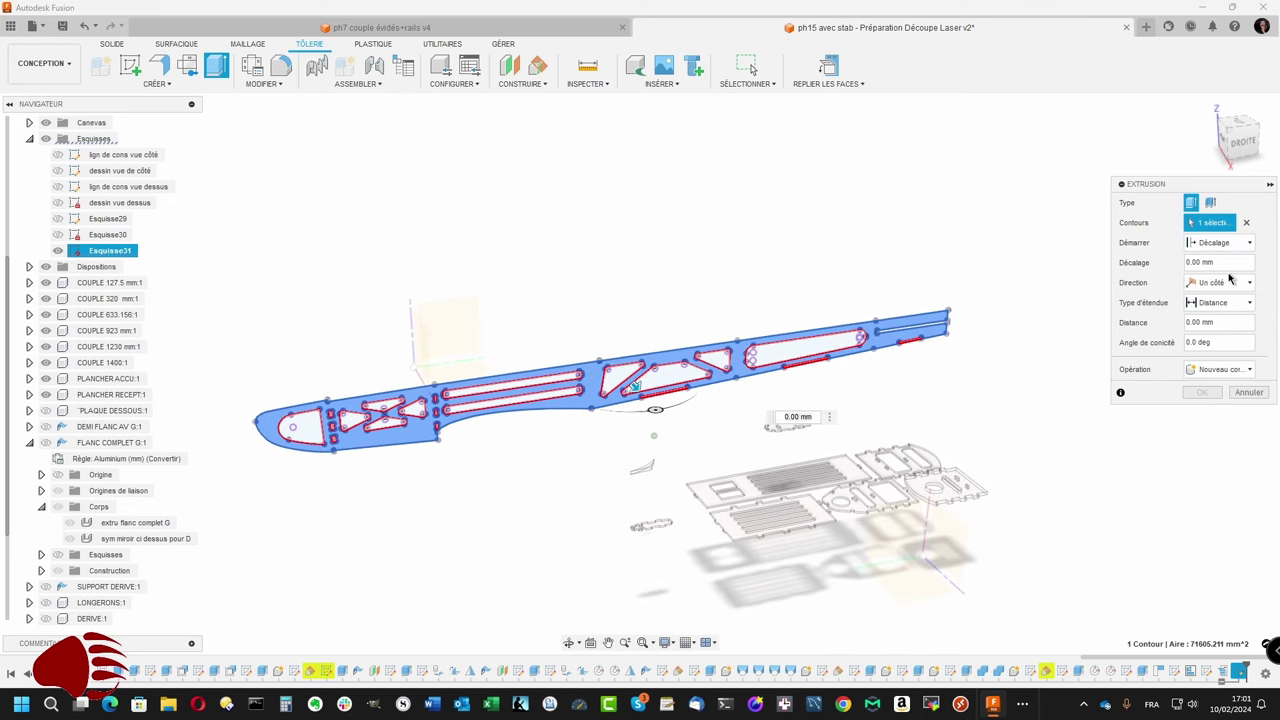
{"action": "left_click_drag", "start_coordinate": [1227, 263], "coordinate": [1182, 263]}
{"action": "type", "text": "35"}
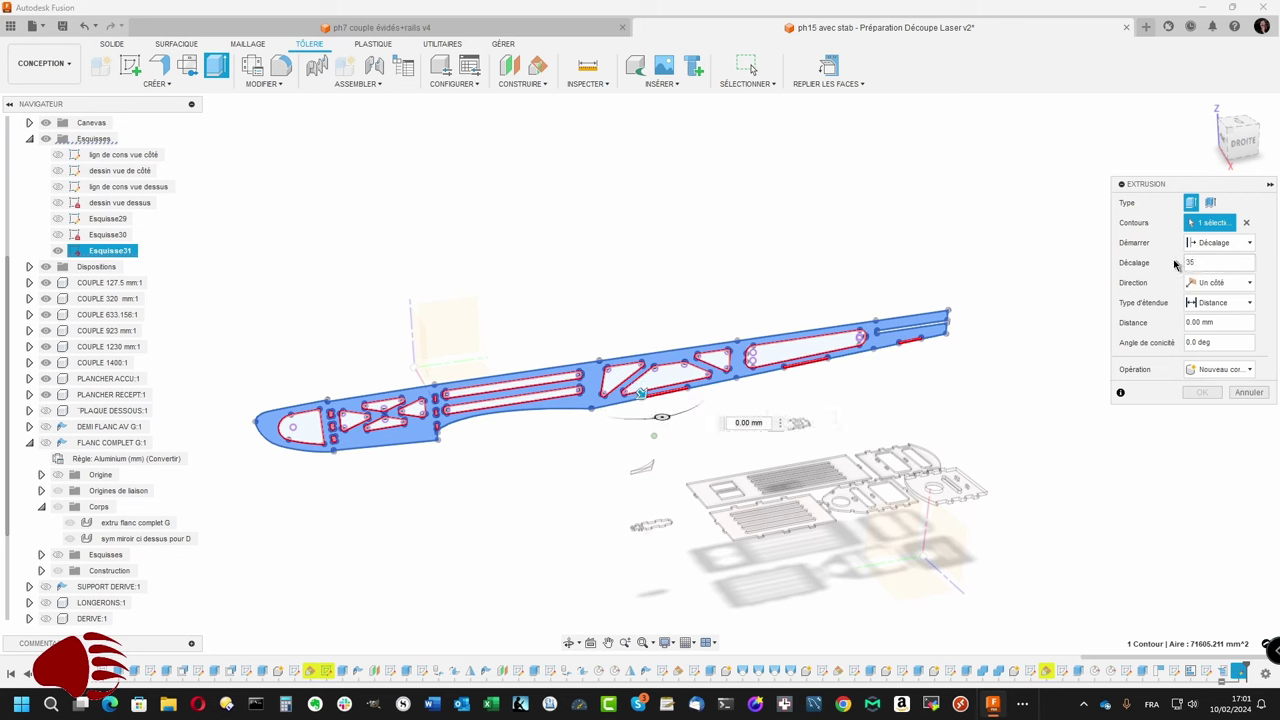
{"action": "left_click", "coordinate": [1218, 322]}
{"action": "left_click", "coordinate": [1205, 393]}
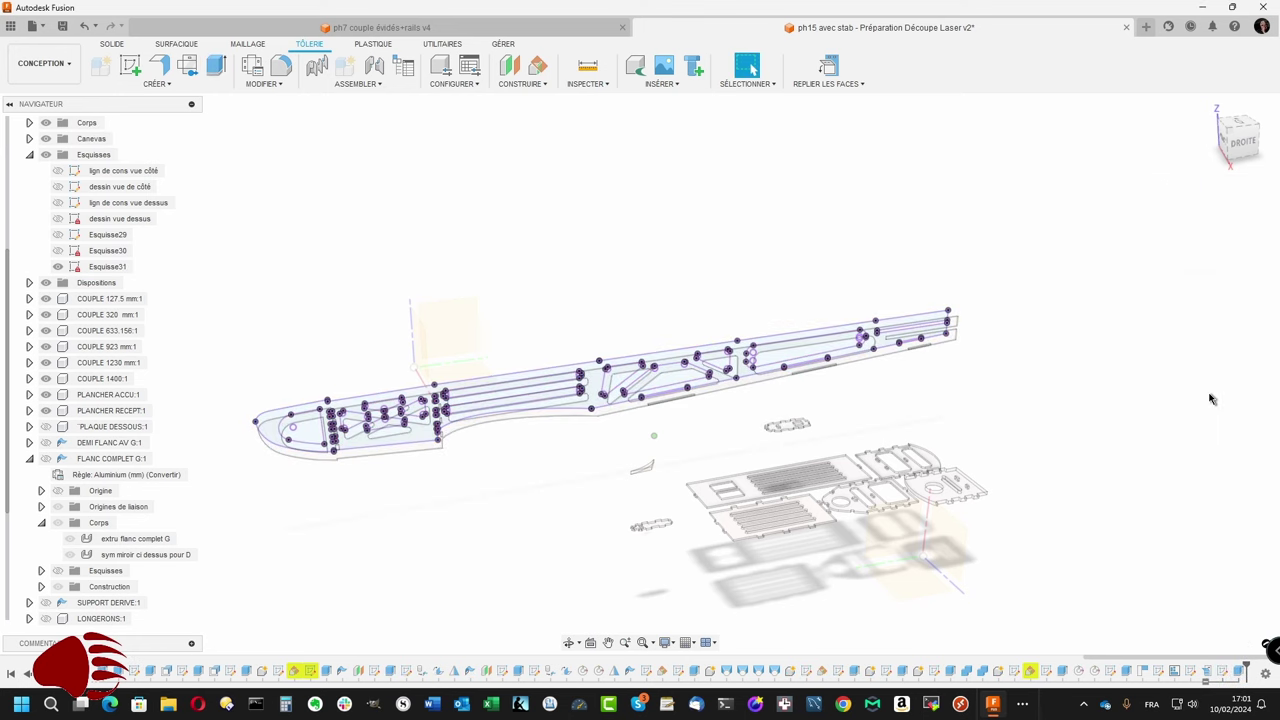
Step: Hide sketch Esquisse31 and inspect the new side-panel body from a side view
{"action": "middle_click_drag", "start_coordinate": [1210, 399], "coordinate": [452, 305], "text": "shift"}
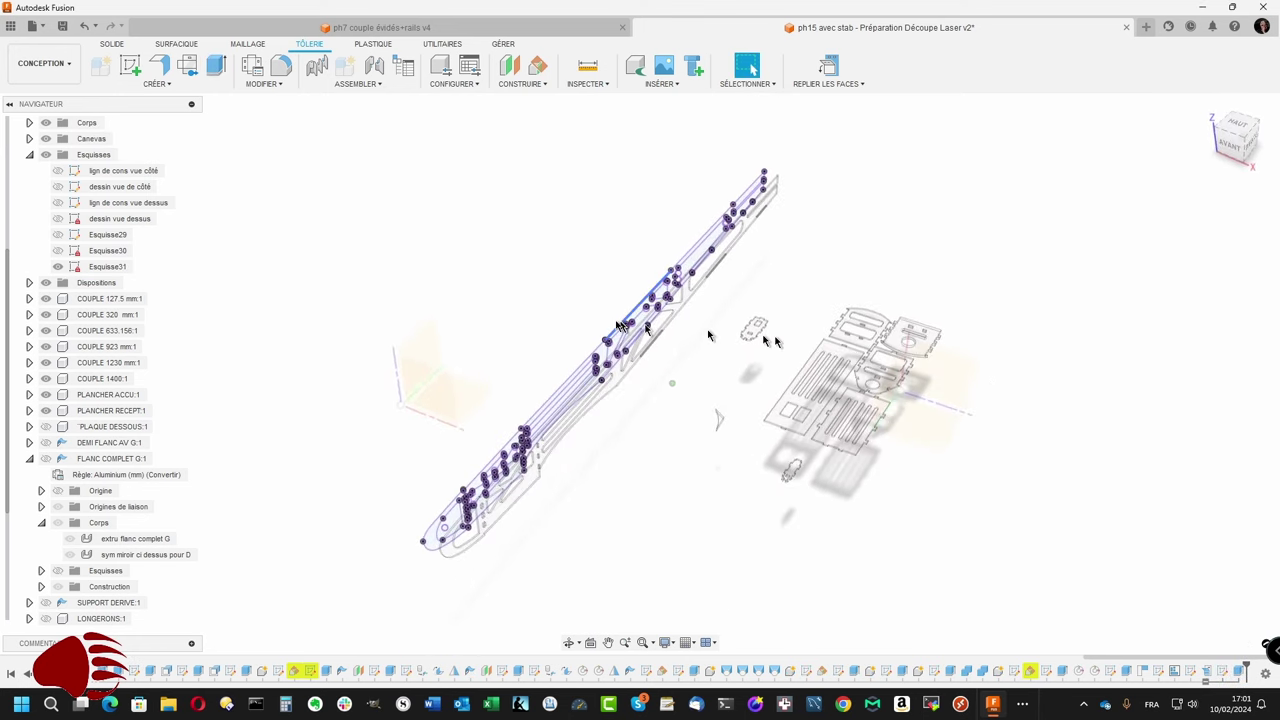
{"action": "left_click", "coordinate": [57, 266]}
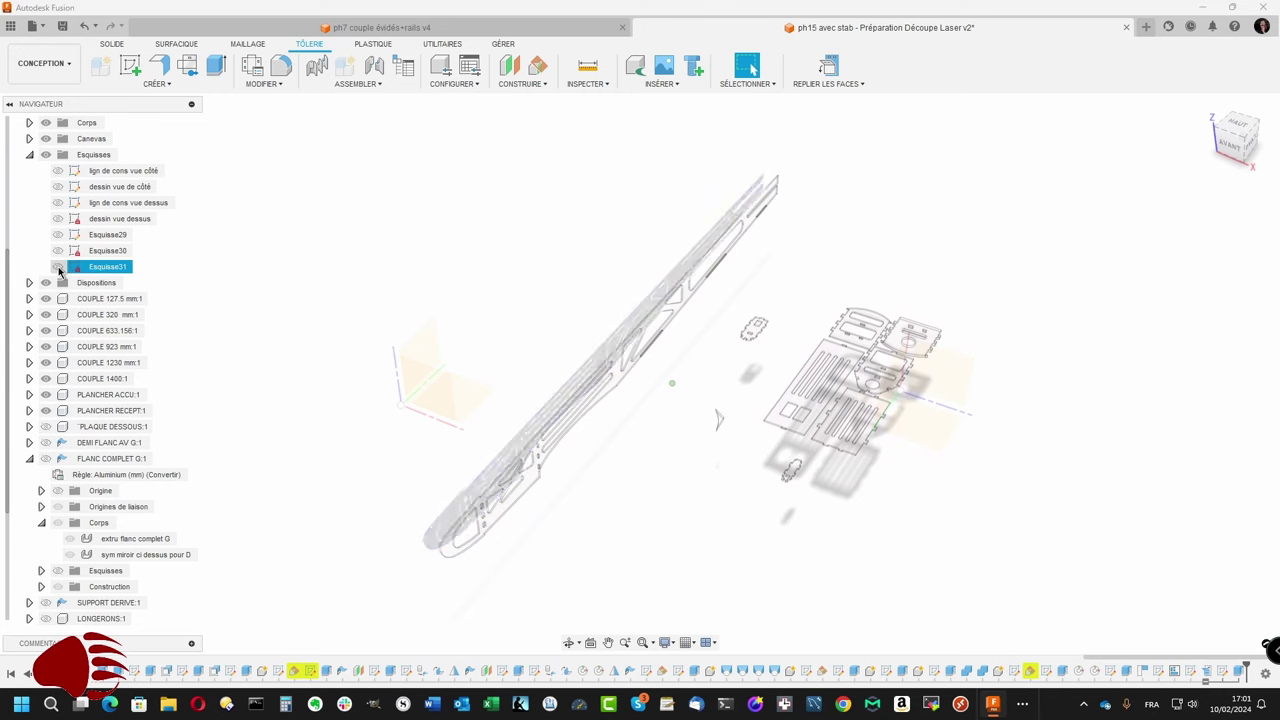
{"action": "middle_click_drag", "start_coordinate": [107, 289], "coordinate": [286, 360], "text": "shift"}
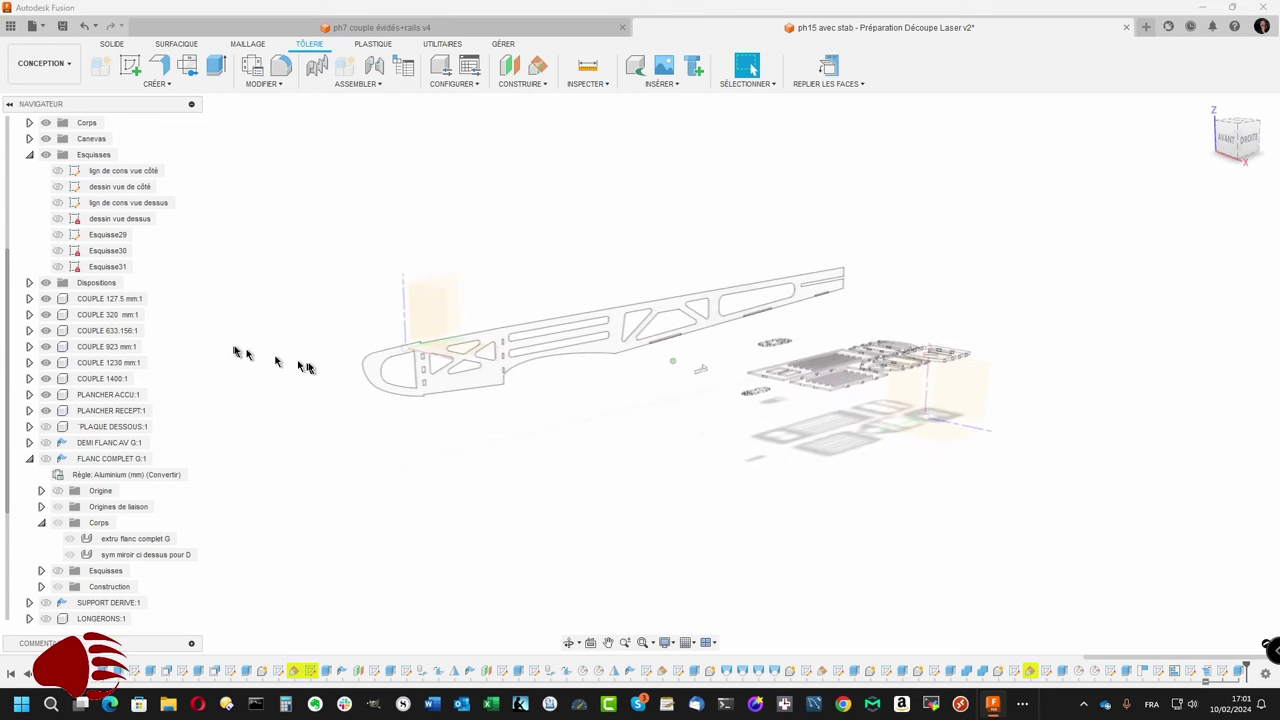
{"action": "left_click", "coordinate": [450, 388]}
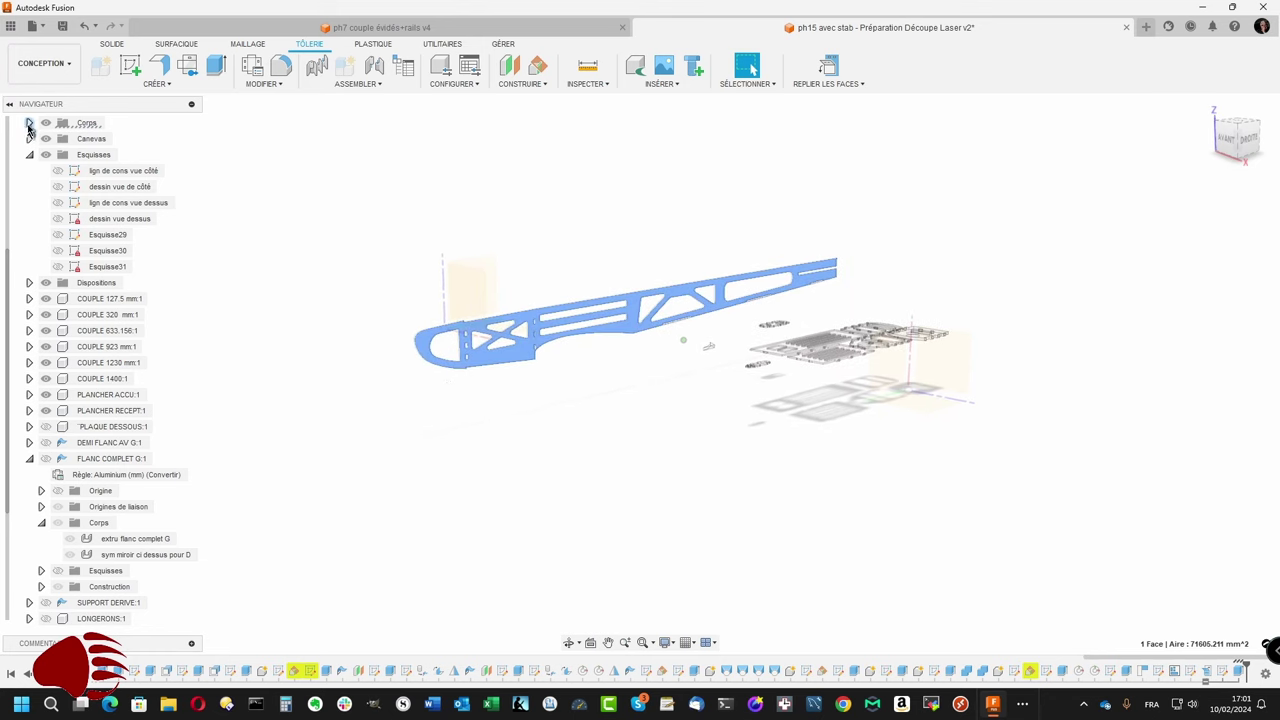
Step: Reveal Corps5 in the bodies folder, refold the parts, and select the new side panel
{"action": "left_click", "coordinate": [29, 124]}
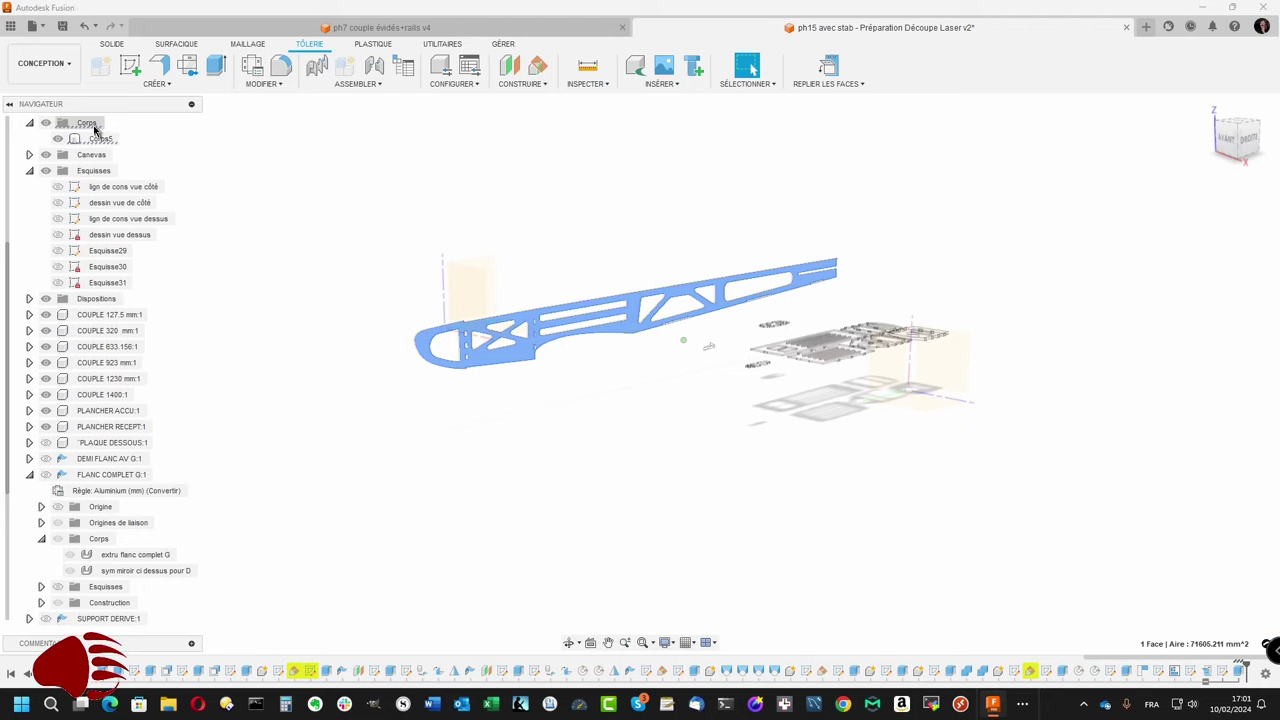
{"action": "scroll", "coordinate": [94, 130], "scroll_direction": "up", "scroll_amount": 5}
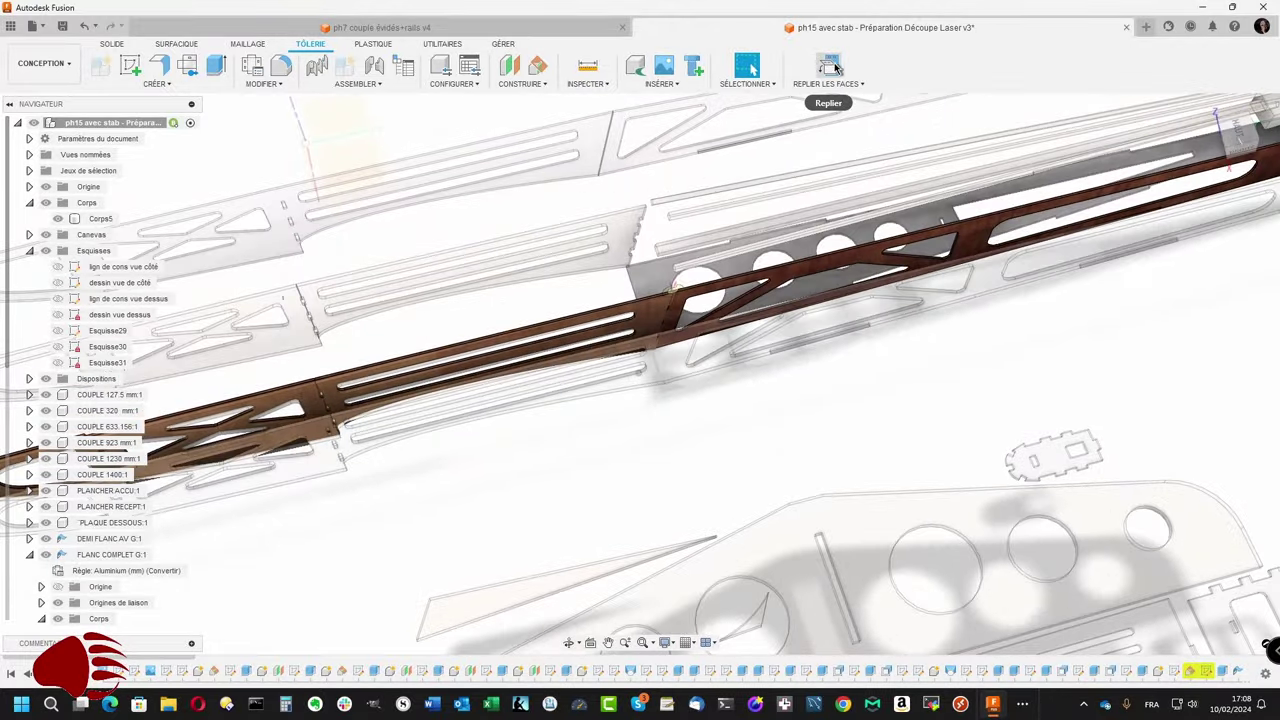
{"action": "left_click", "coordinate": [830, 67]}
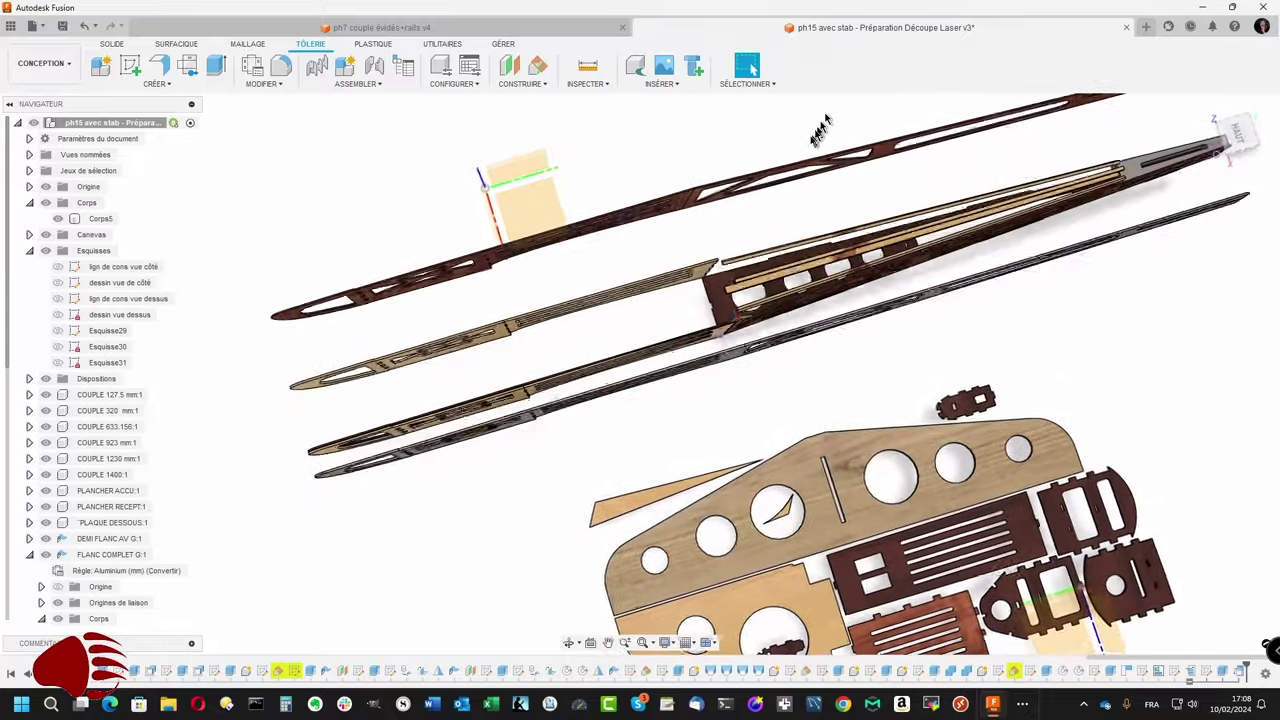
{"action": "left_click", "coordinate": [590, 378]}
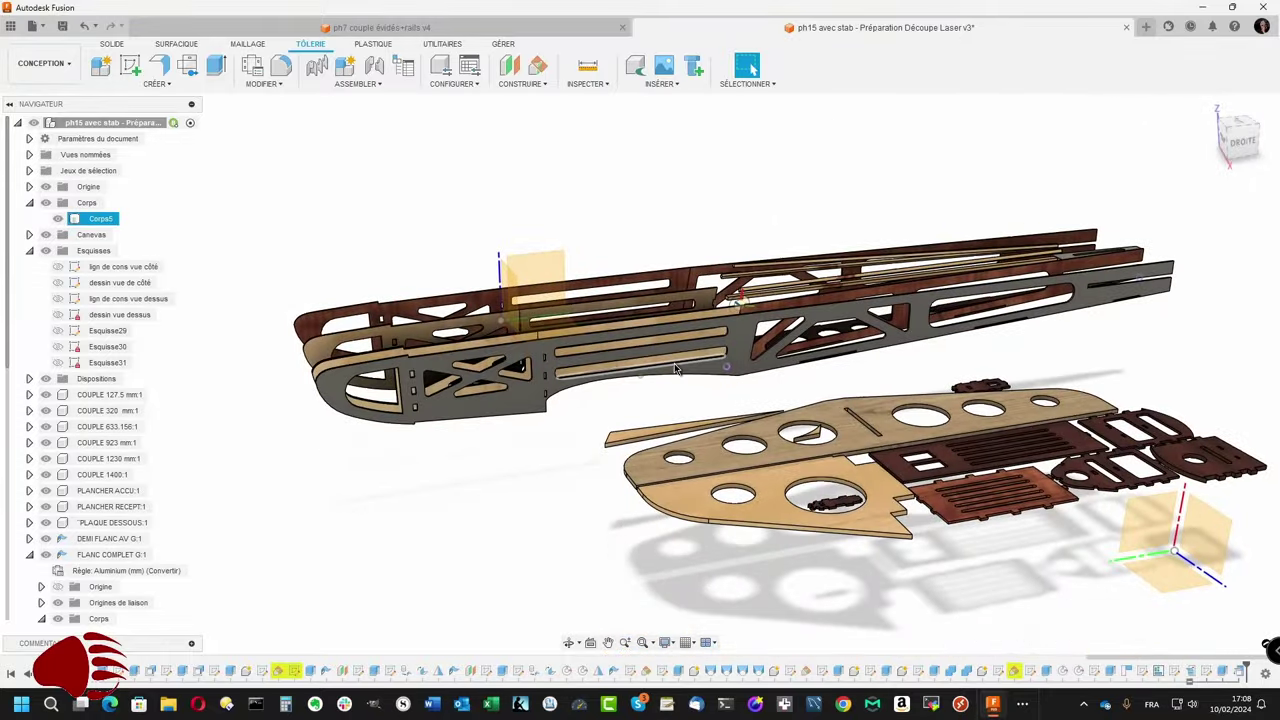
{"action": "left_click", "coordinate": [502, 410]}
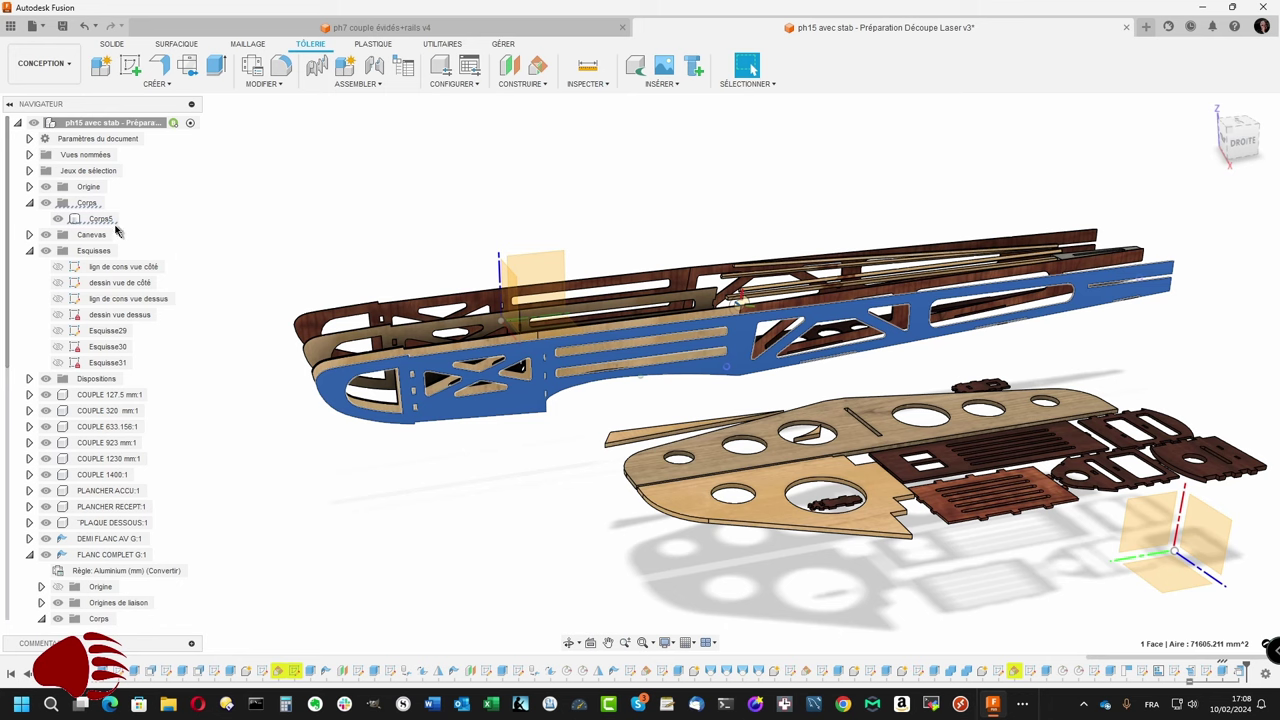
Step: Convert the side-panel body into a component and rename Composant27:1 to 'Flanc Complet'
{"action": "left_click", "coordinate": [90, 203]}
{"action": "right_click", "coordinate": [92, 204]}
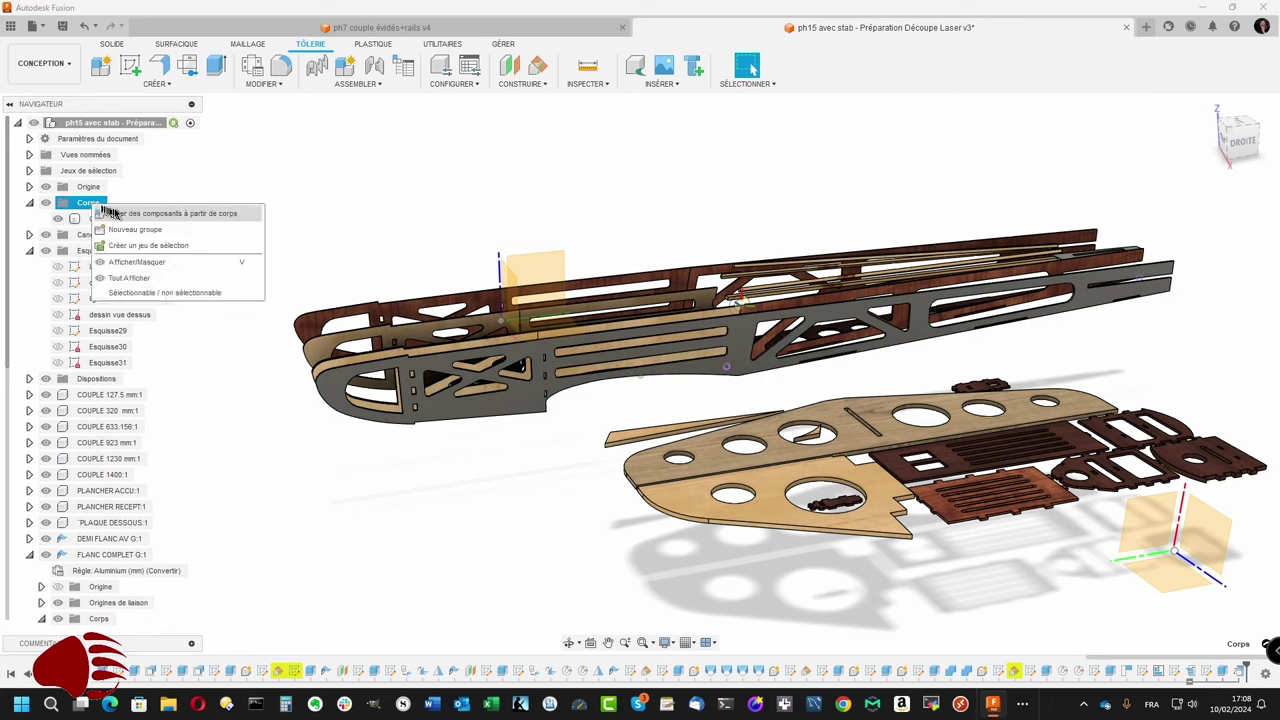
{"action": "left_click", "coordinate": [119, 216]}
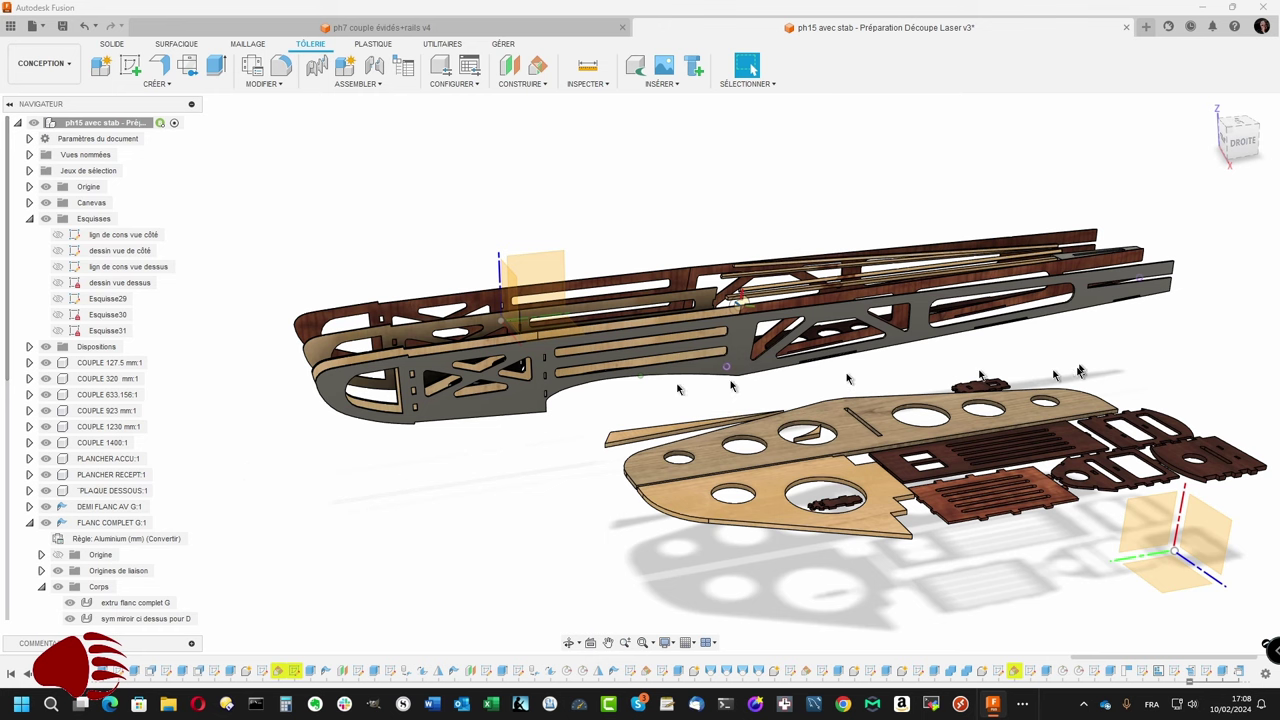
{"action": "mouse_move", "coordinate": [112, 490]}
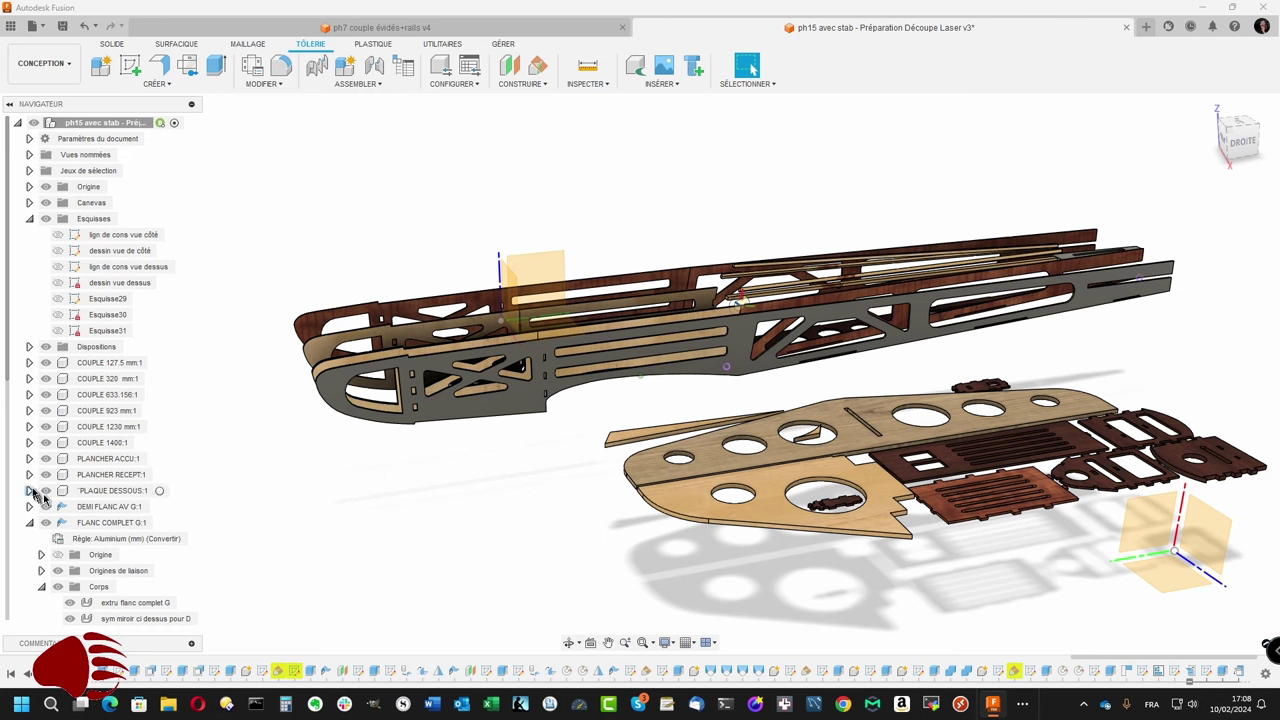
{"action": "left_click_drag", "start_coordinate": [7, 375], "coordinate": [4, 610]}
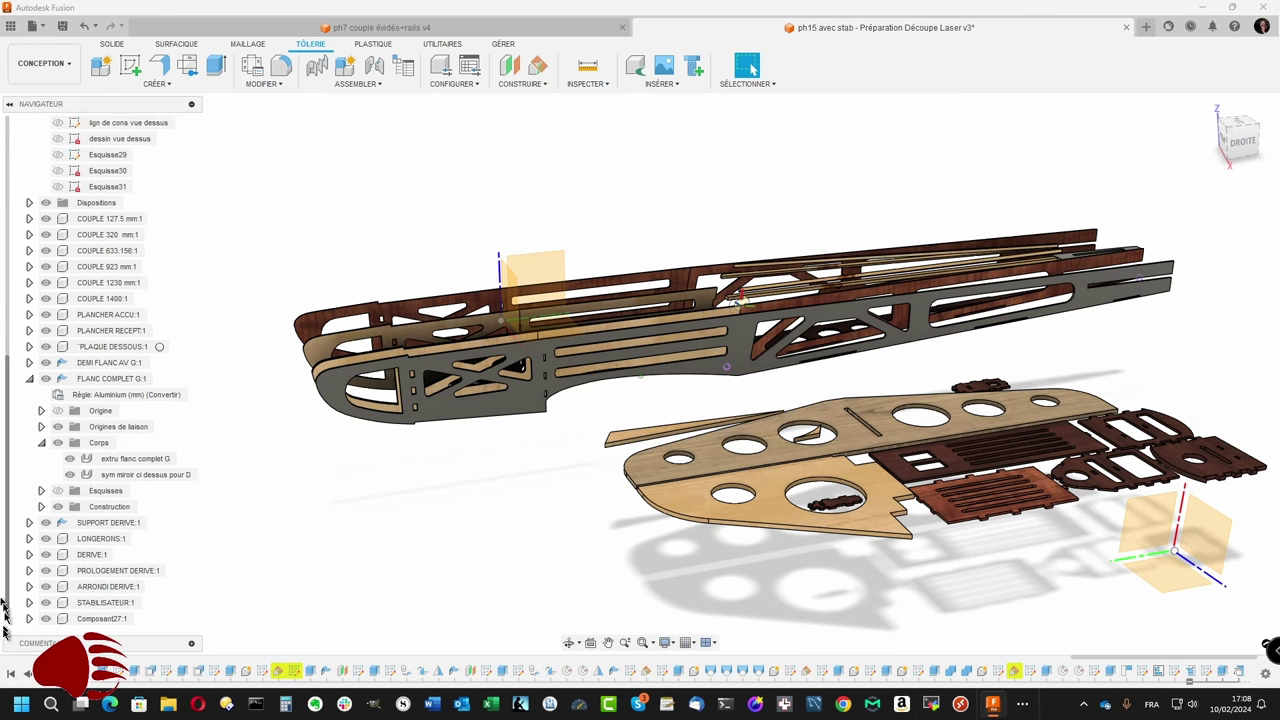
{"action": "right_click", "coordinate": [95, 620]}
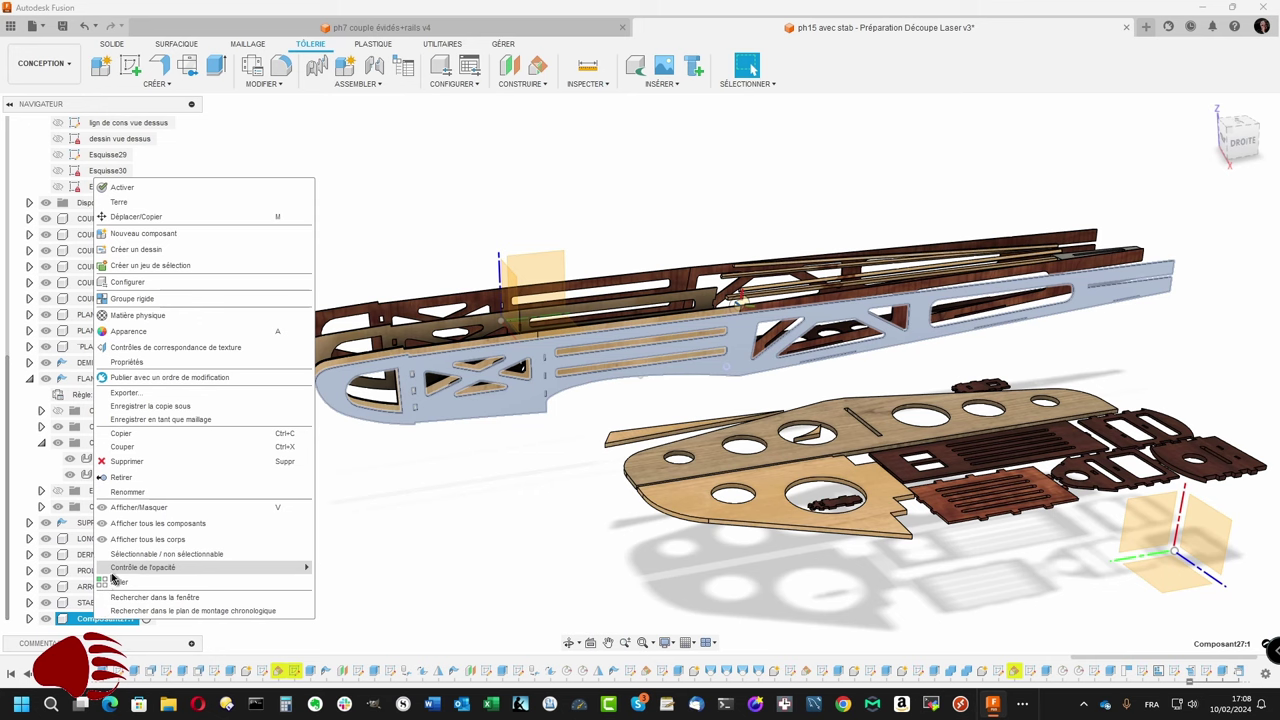
{"action": "double_click", "coordinate": [81, 620]}
{"action": "type", "text": "Flanc Complet"}
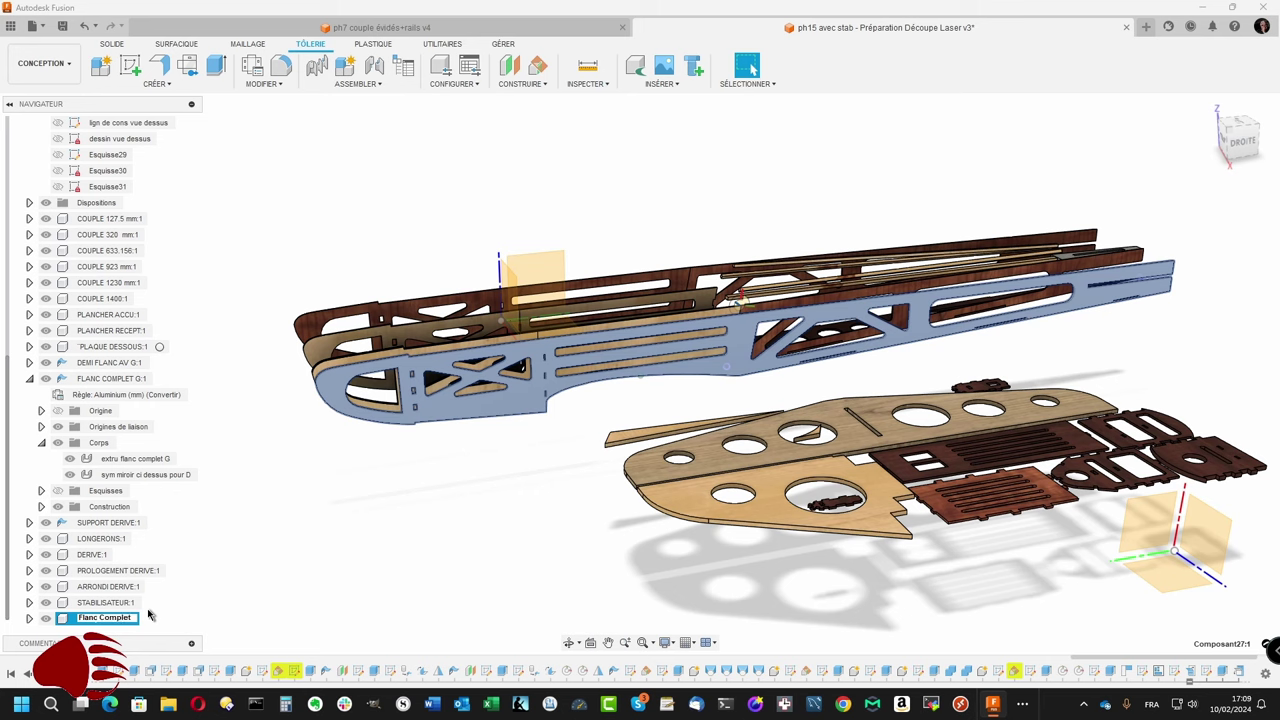
{"action": "key", "text": "Return"}
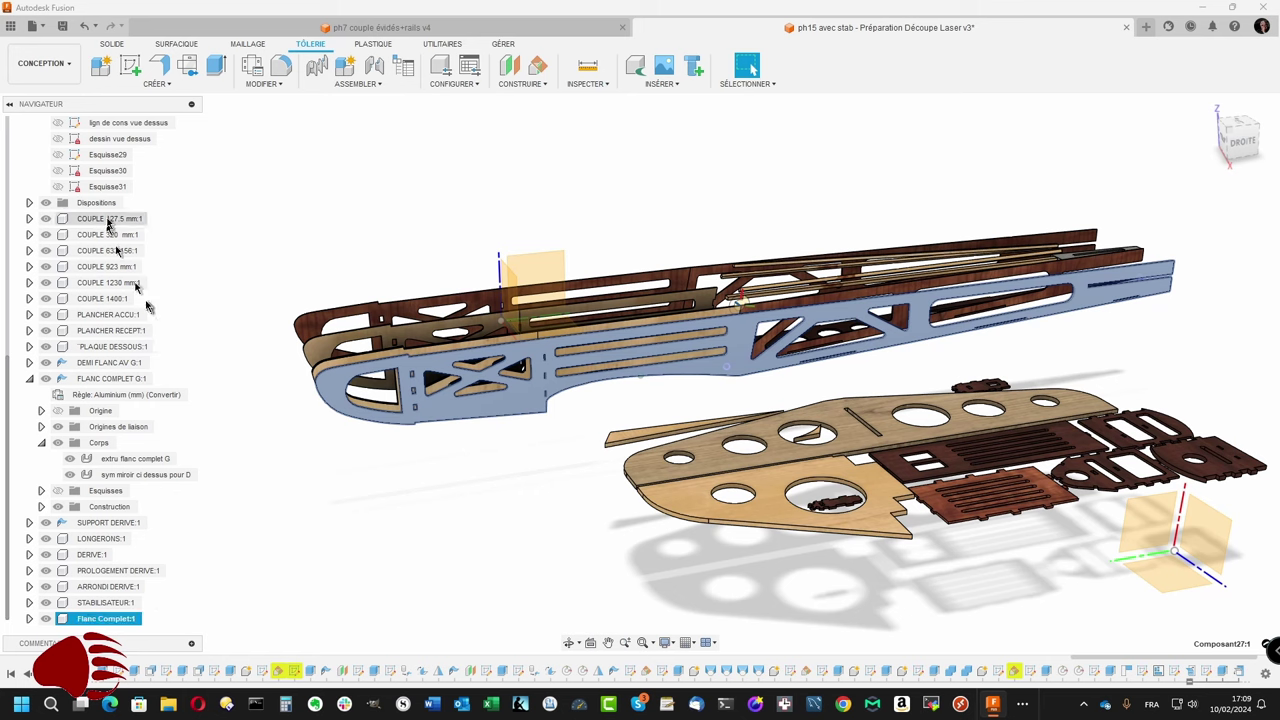
{"action": "left_click", "coordinate": [74, 78]}
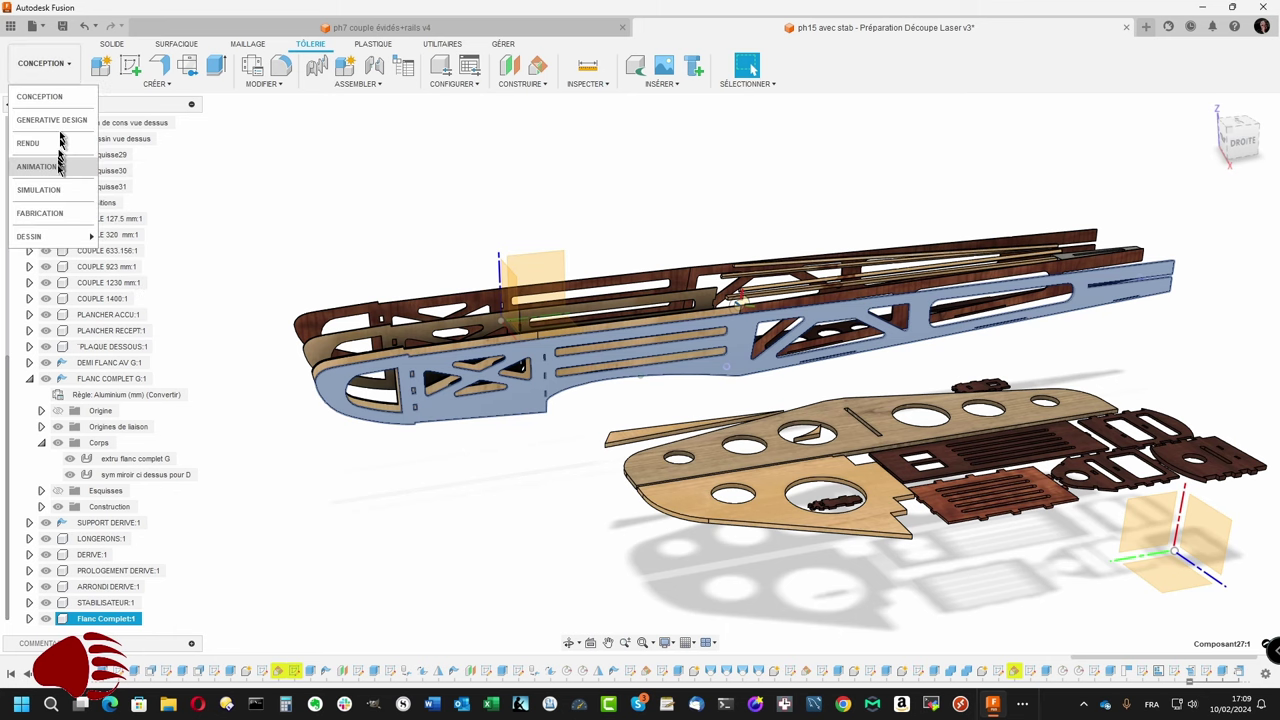
Step: Switch to the FABRICATION workspace and select the Flanc Complet side panel in the manufacturing model
{"action": "left_click", "coordinate": [57, 213]}
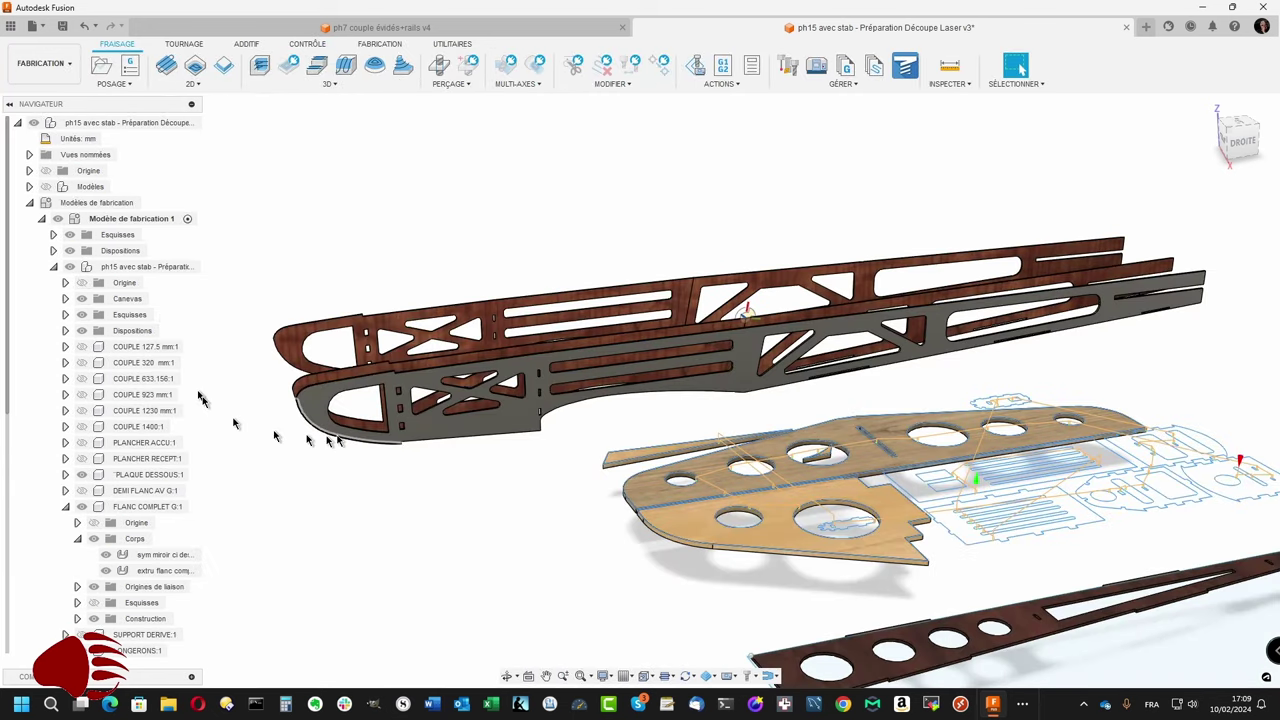
{"action": "left_click", "coordinate": [416, 437]}
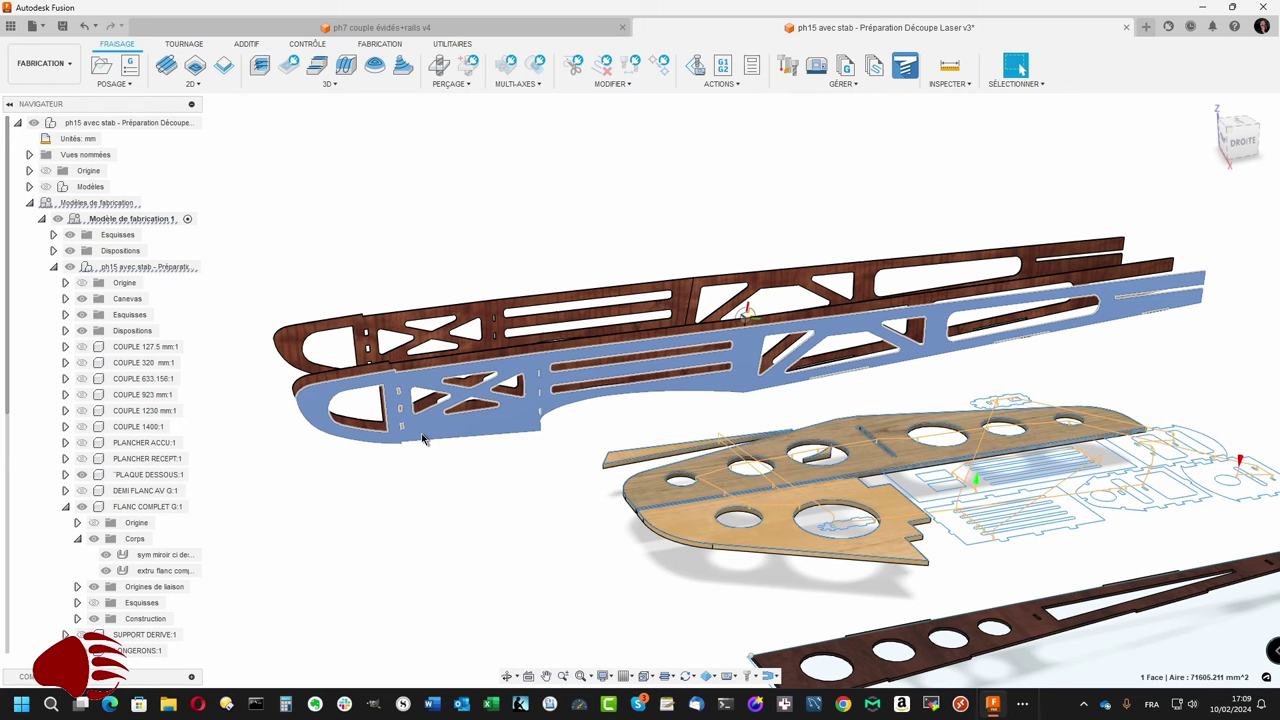
Step: Hide the brown FLANC COMPLET G:1 panels so only the grey full flank shows
{"action": "left_click", "coordinate": [423, 438]}
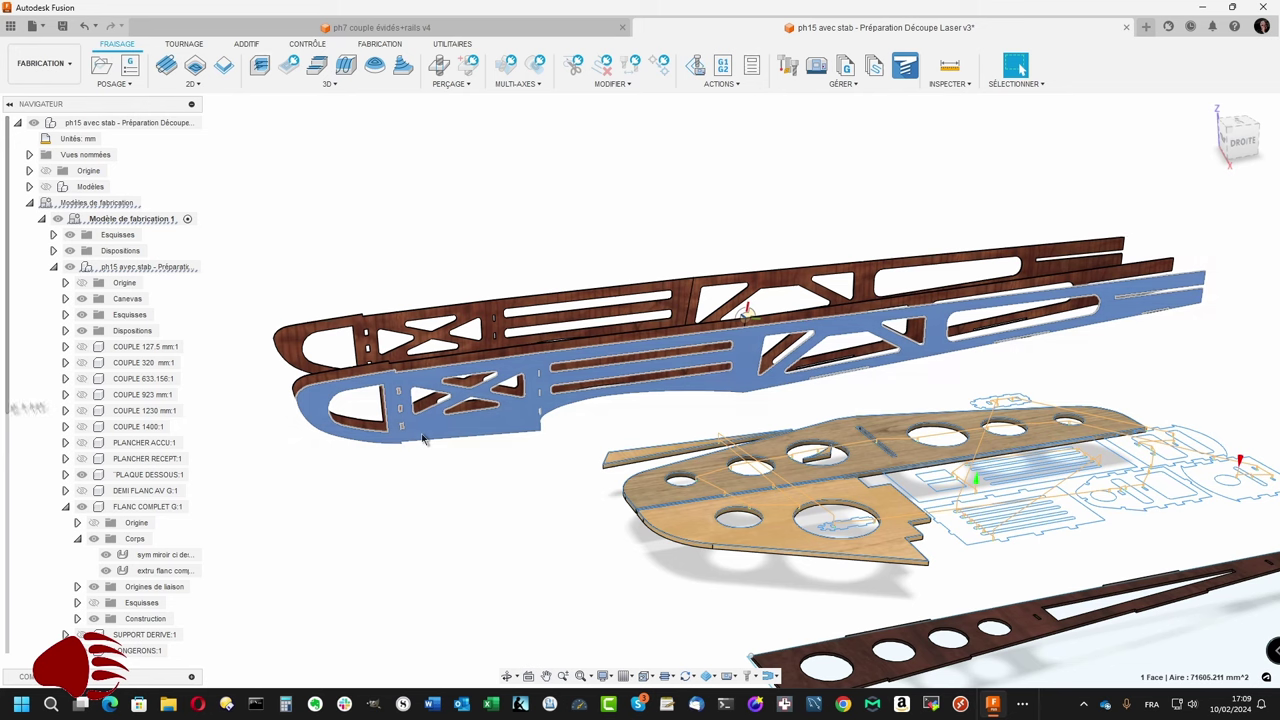
{"action": "scroll", "coordinate": [10, 425], "scroll_direction": "down", "scroll_amount": 1}
{"action": "scroll", "coordinate": [10, 445], "scroll_direction": "down", "scroll_amount": 3}
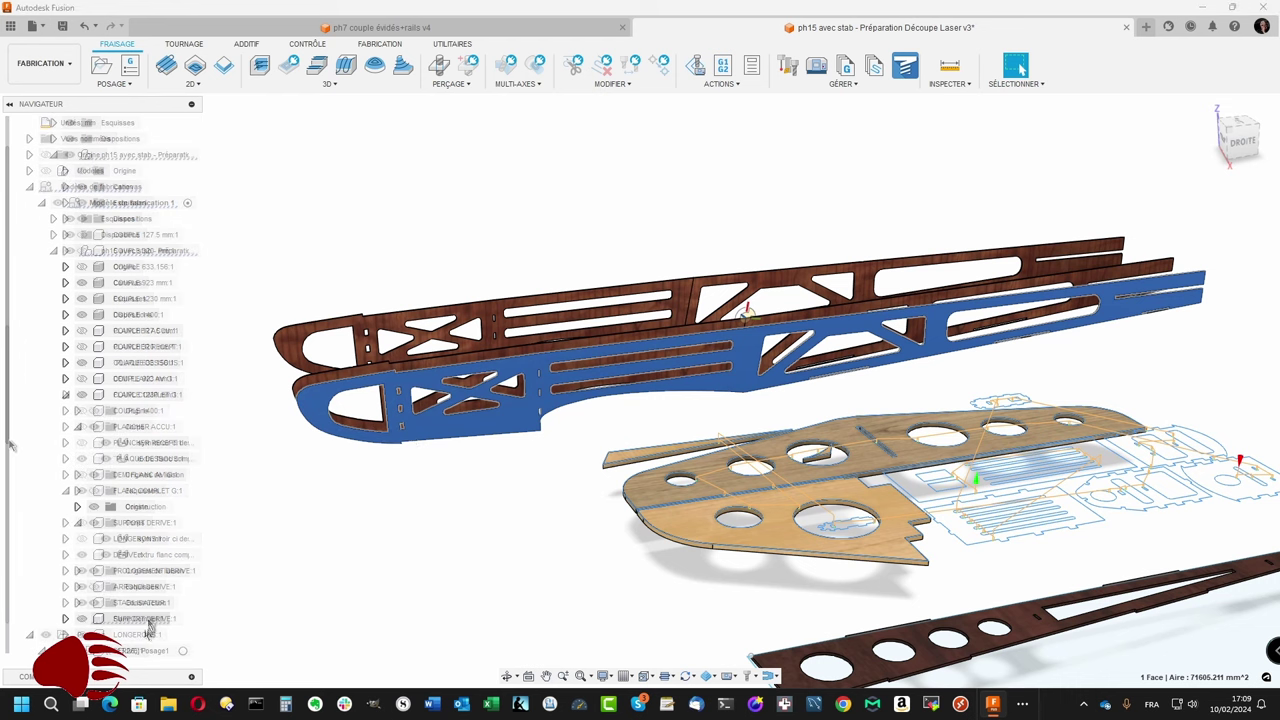
{"action": "left_click", "coordinate": [140, 618]}
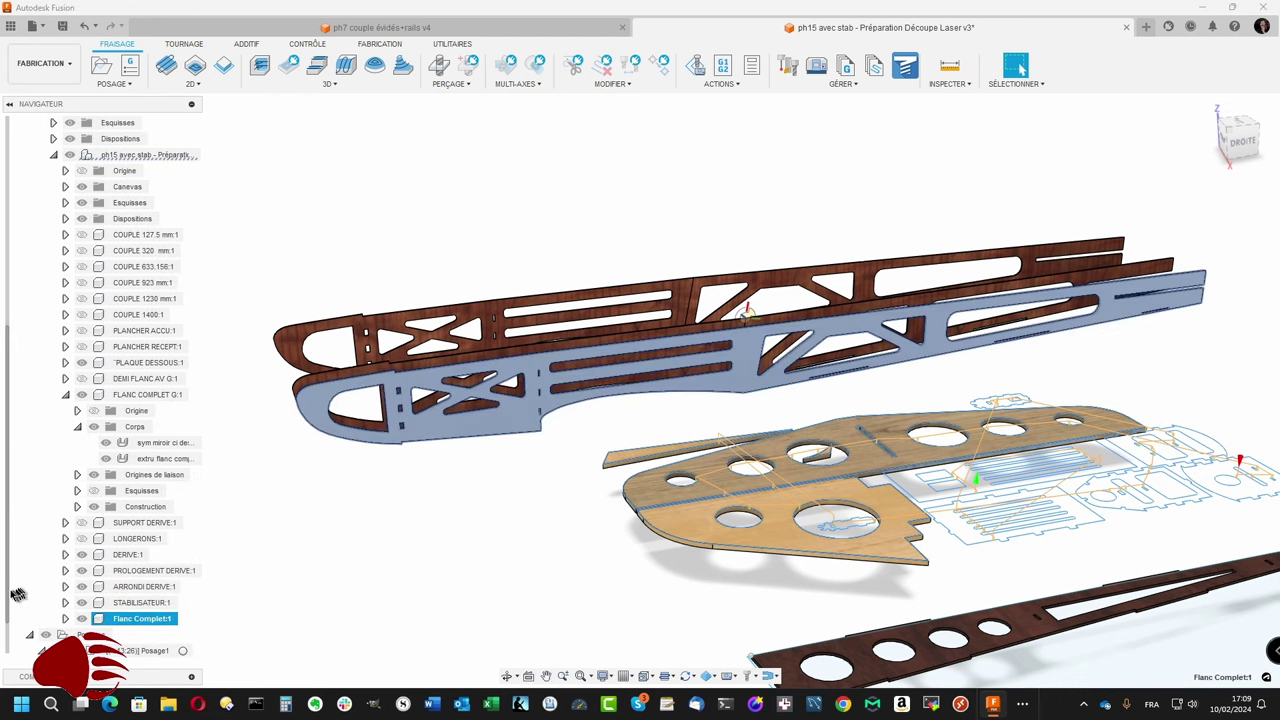
{"action": "scroll", "coordinate": [14, 563], "scroll_direction": "up", "scroll_amount": 2}
{"action": "scroll", "coordinate": [14, 563], "scroll_direction": "down", "scroll_amount": 1}
{"action": "left_click", "coordinate": [255, 622]}
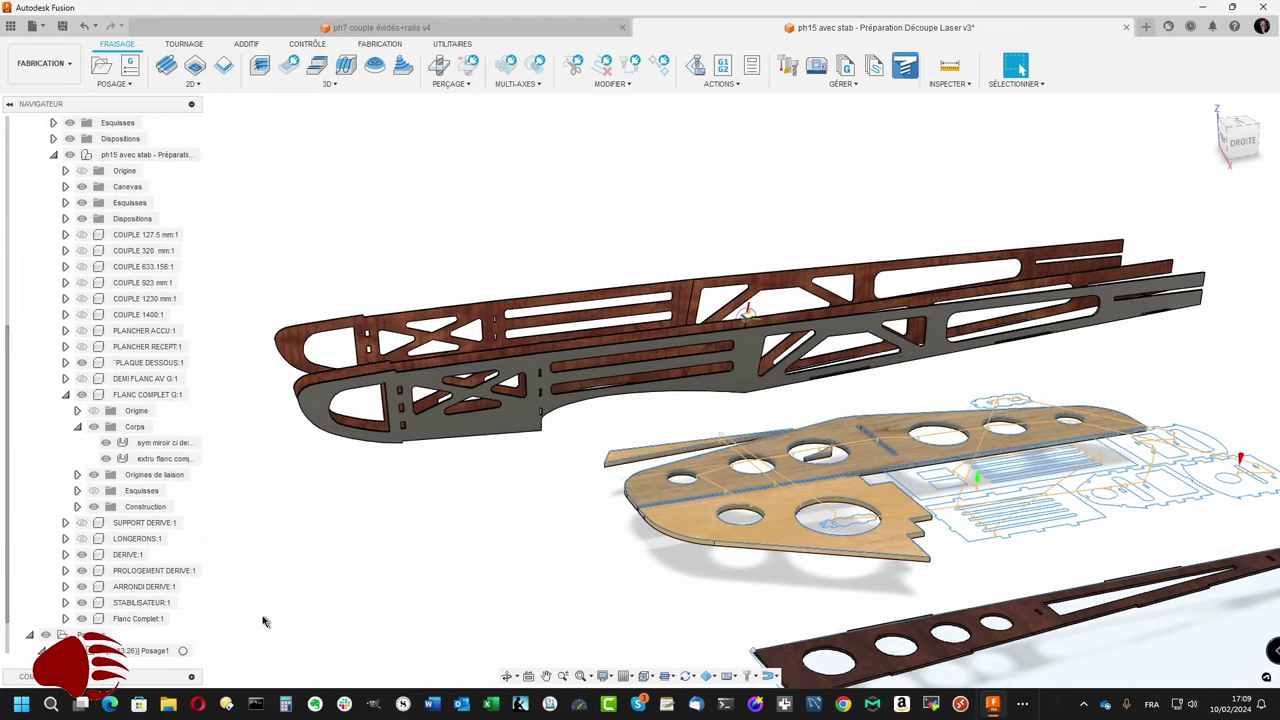
{"action": "middle_click_drag", "start_coordinate": [263, 622], "coordinate": [432, 333], "text": "shift"}
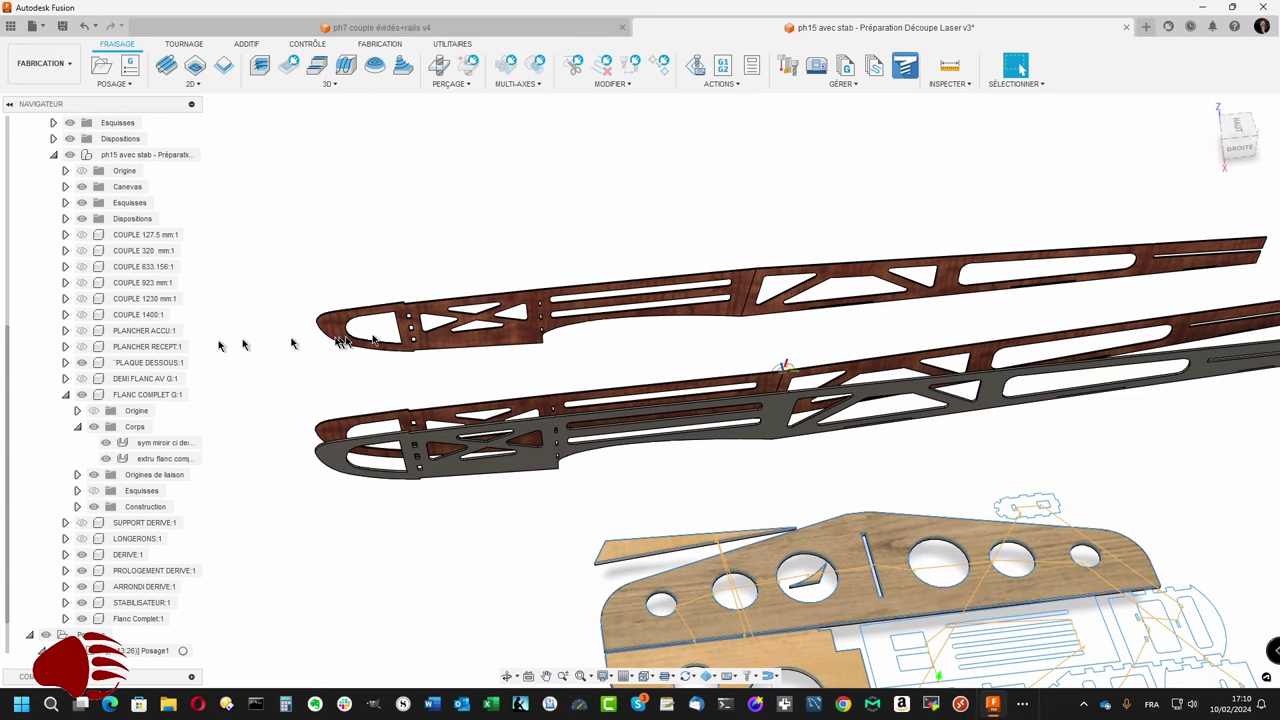
{"action": "double_click", "coordinate": [87, 399]}
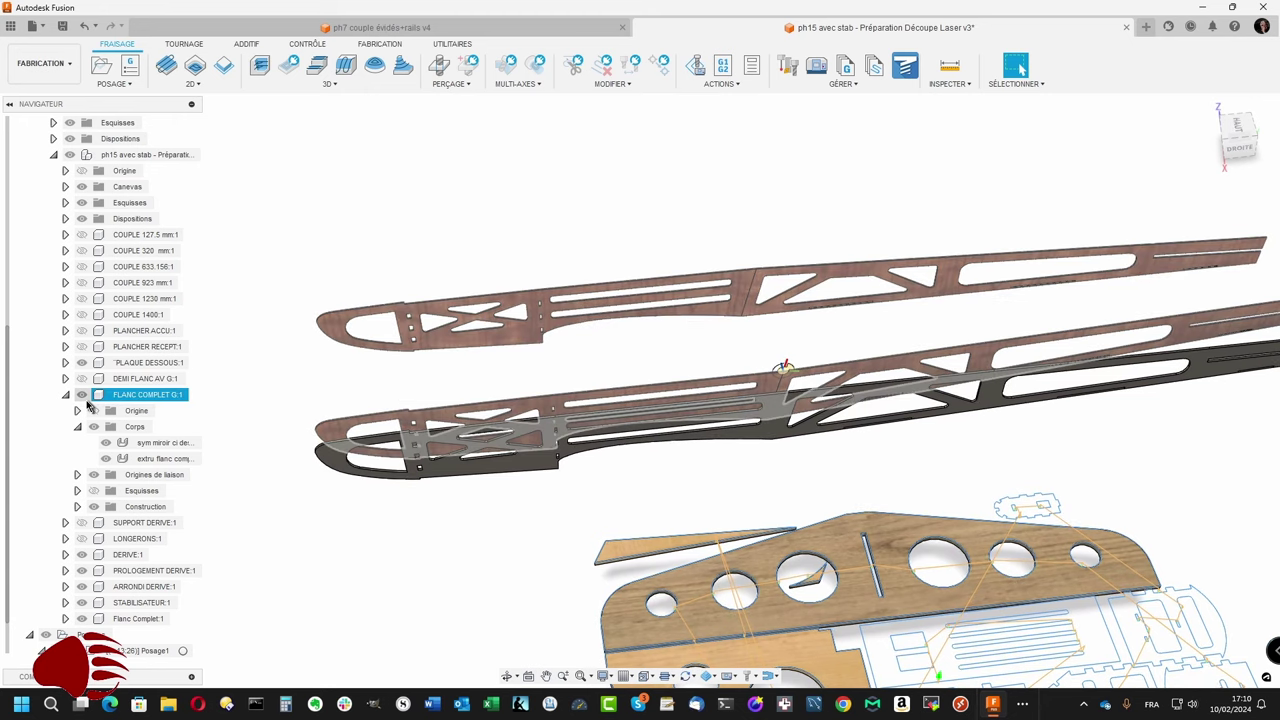
{"action": "left_click", "coordinate": [84, 396]}
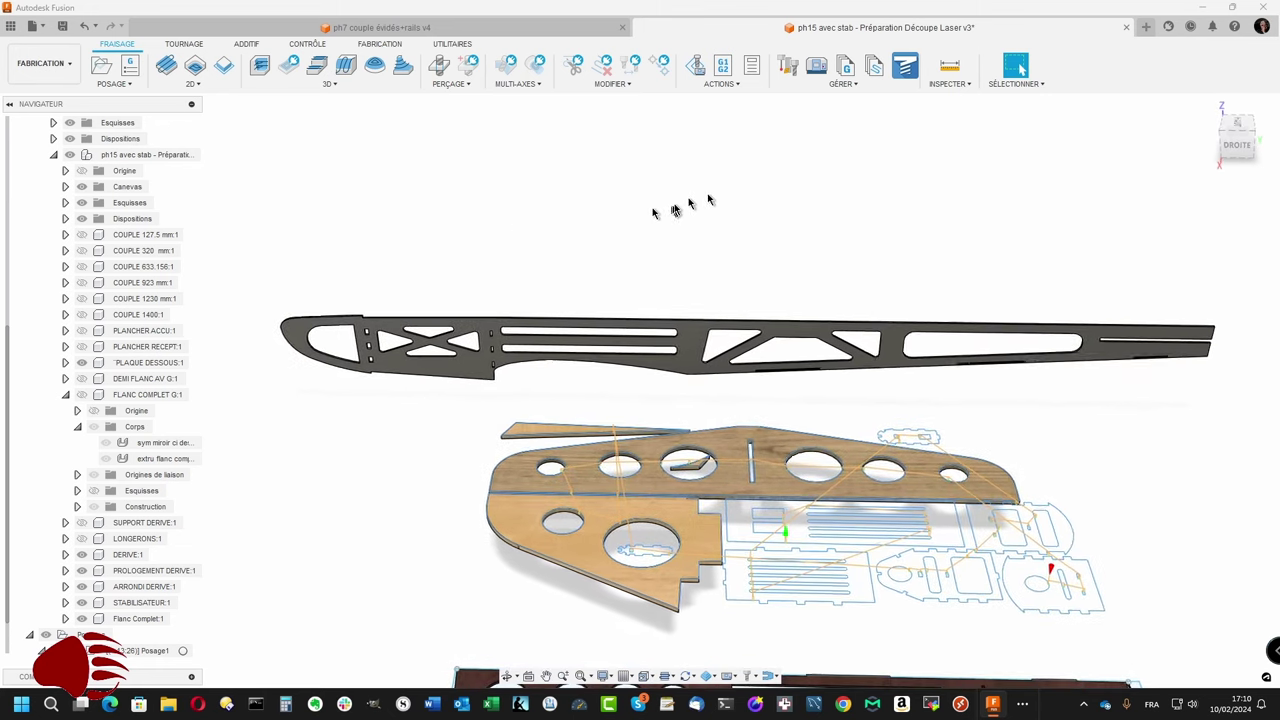
{"action": "left_click", "coordinate": [942, 86]}
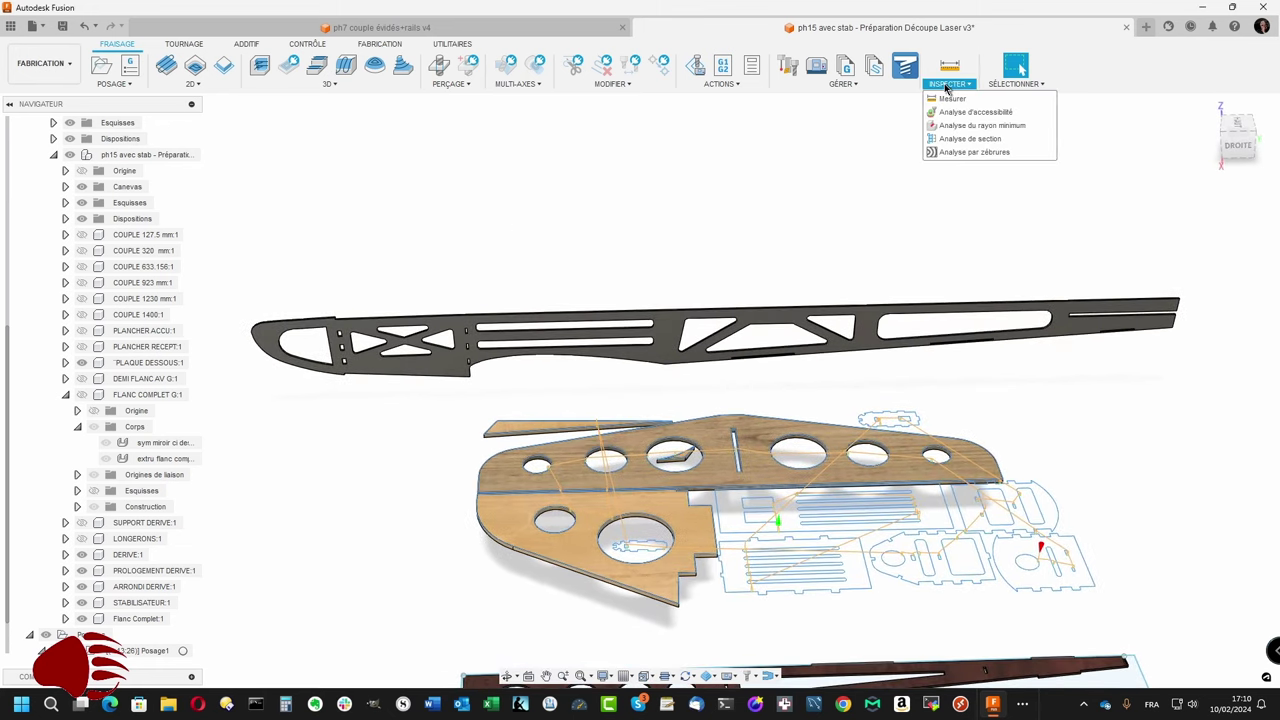
{"action": "left_click", "coordinate": [950, 96]}
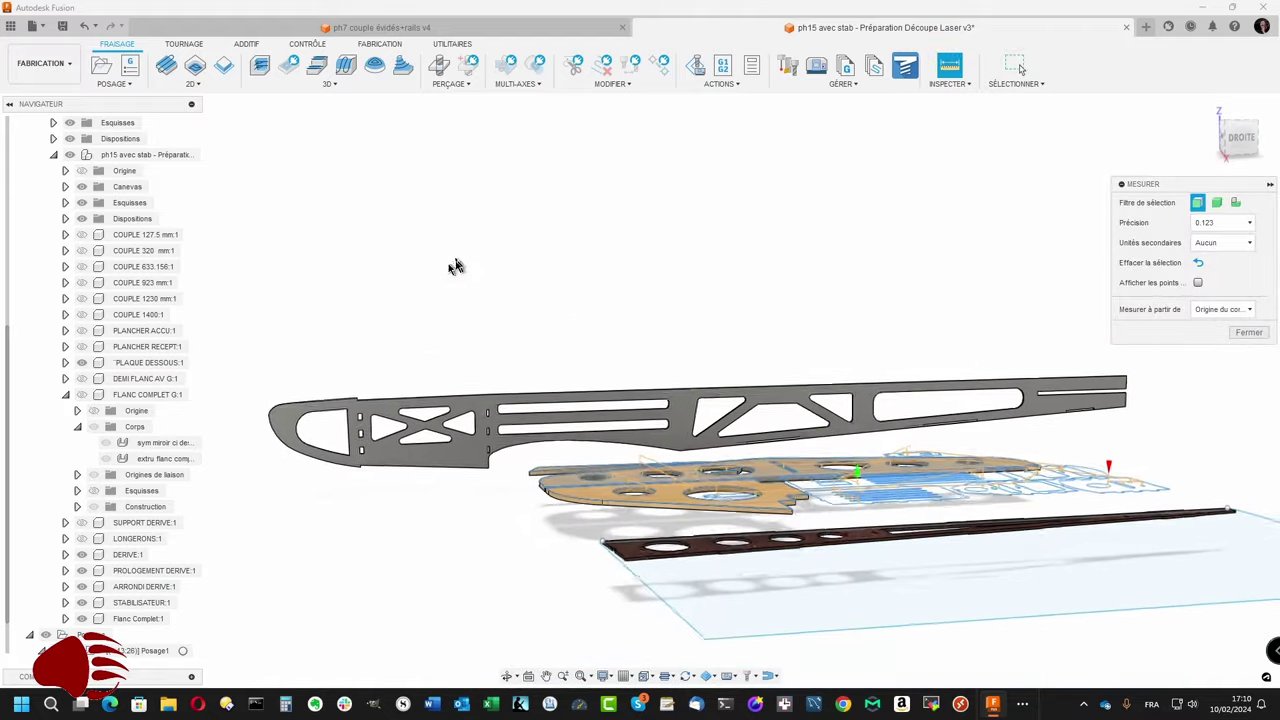
{"action": "left_click", "coordinate": [277, 422]}
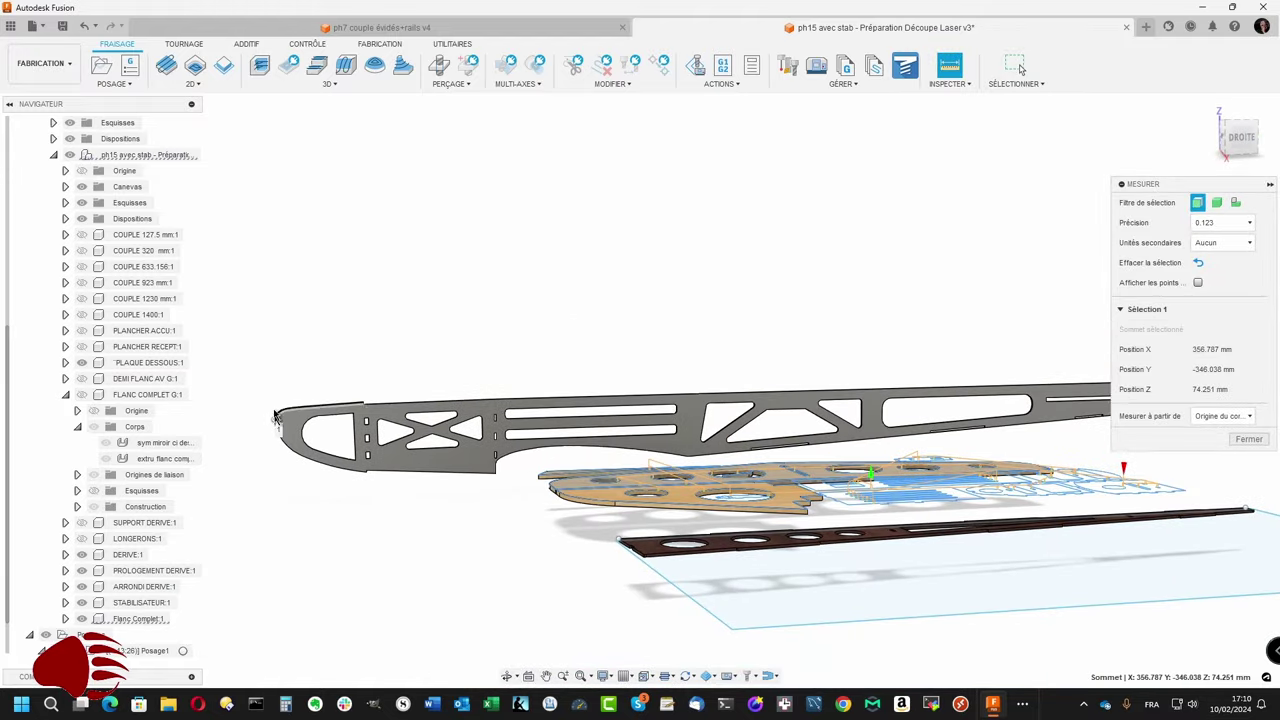
{"action": "mouse_move", "coordinate": [277, 422]}
{"action": "middle_mouse_down", "text": "shift"}
{"action": "mouse_move", "coordinate": [790, 382]}
{"action": "mouse_move", "coordinate": [853, 412]}
{"action": "middle_mouse_up", "text": "shift"}
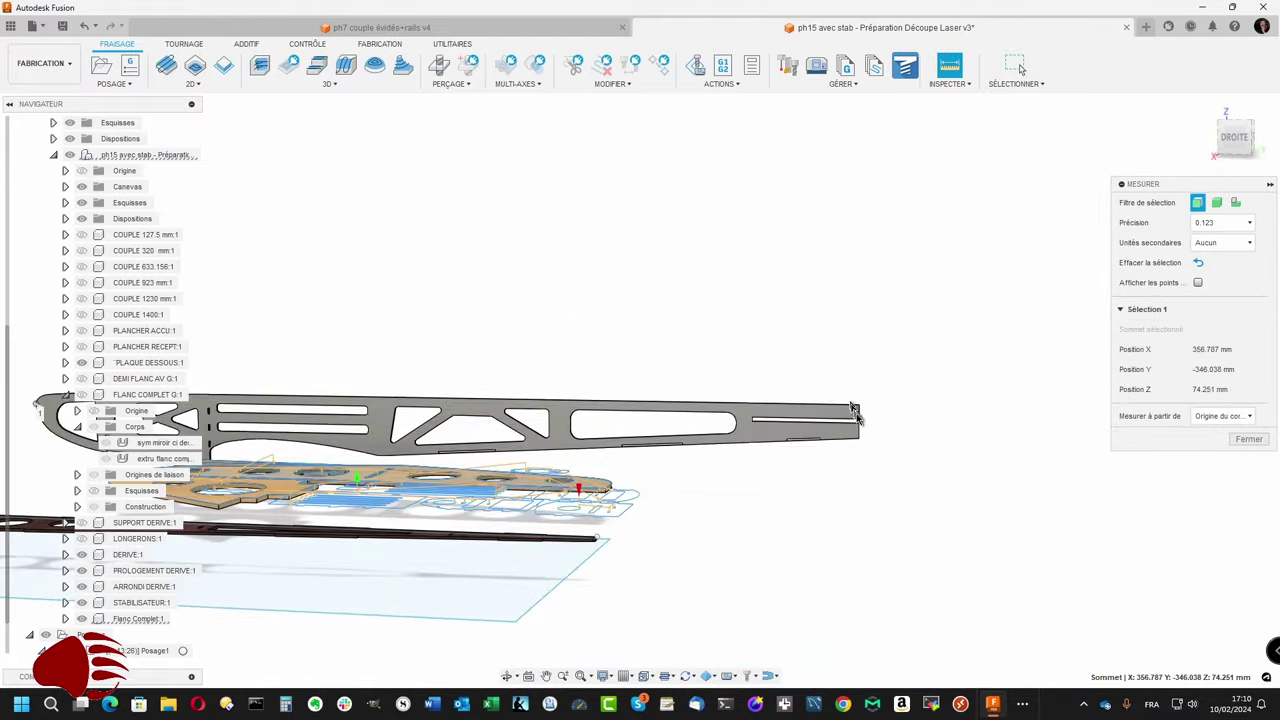
{"action": "left_click", "coordinate": [859, 423]}
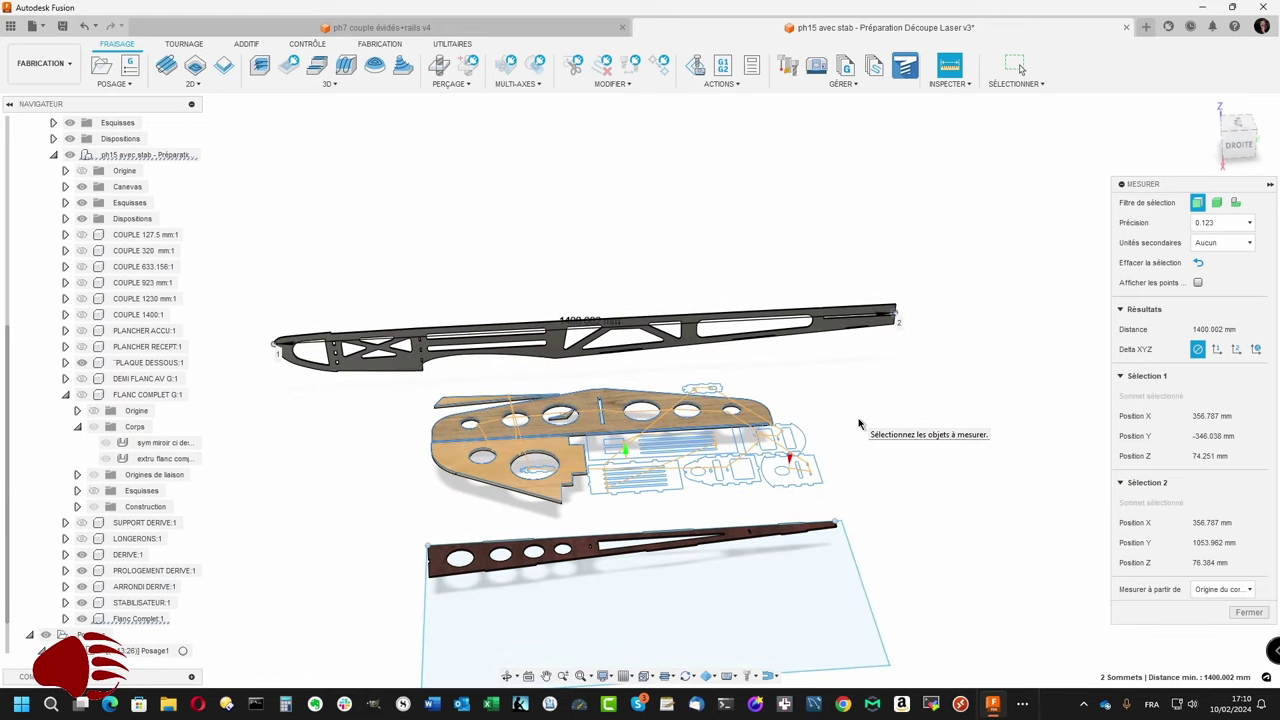
{"action": "mouse_move", "coordinate": [858, 424]}
{"action": "middle_mouse_down", "text": "shift"}
{"action": "mouse_move", "coordinate": [670, 290]}
{"action": "mouse_move", "coordinate": [441, 477]}
{"action": "middle_mouse_up", "text": "shift"}
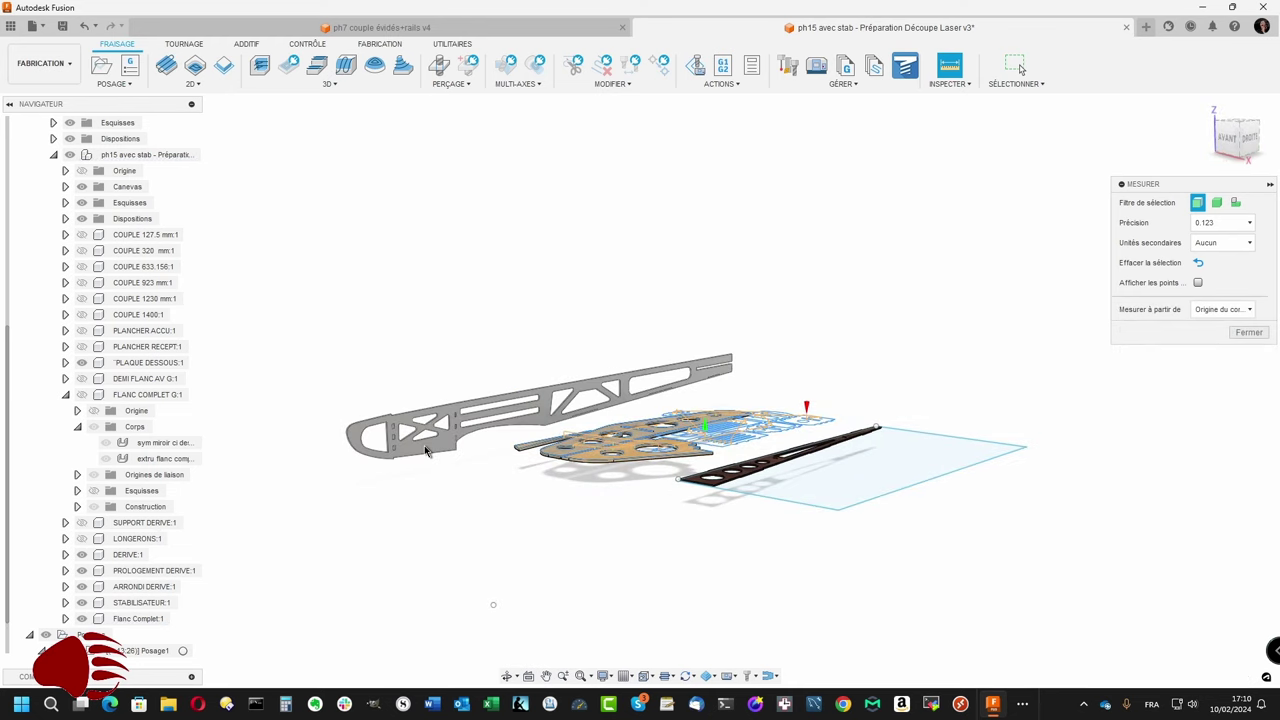
{"action": "left_click", "coordinate": [425, 451]}
{"action": "mouse_move", "coordinate": [425, 451]}
{"action": "middle_mouse_down", "text": "shift"}
{"action": "mouse_move", "coordinate": [286, 486]}
{"action": "mouse_move", "coordinate": [220, 560]}
{"action": "middle_mouse_up", "text": "shift"}
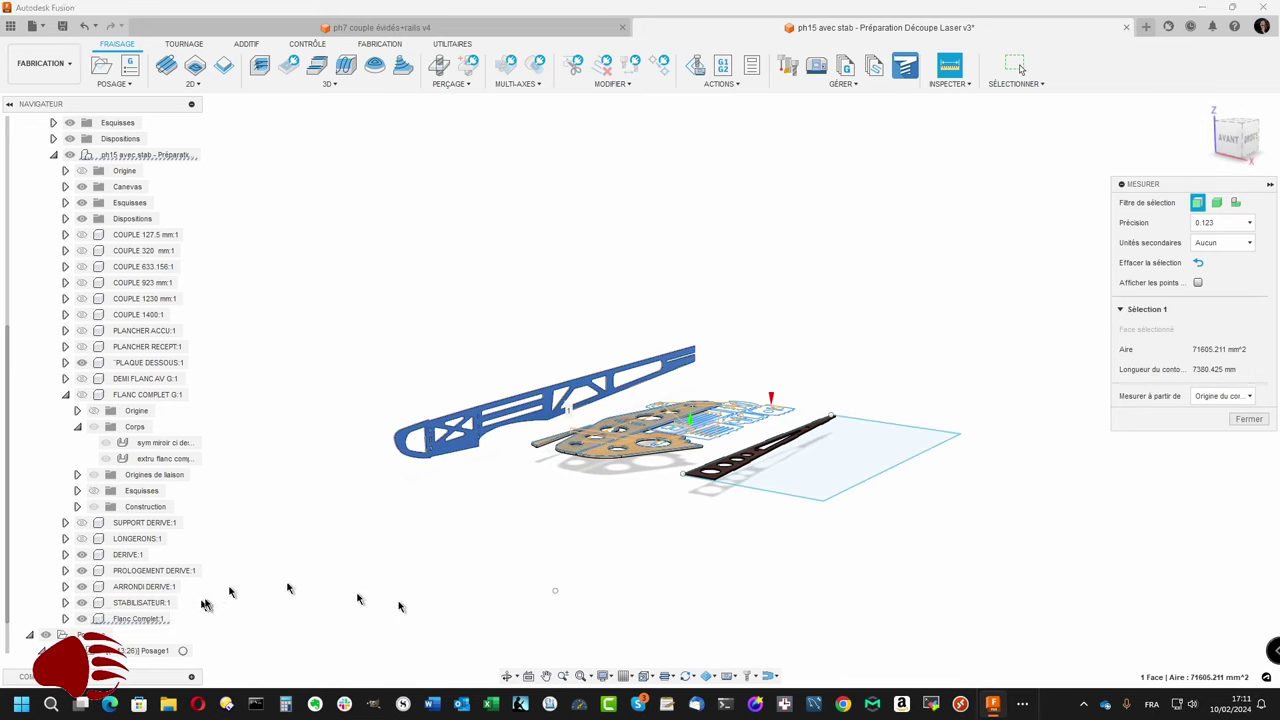
{"action": "left_click", "coordinate": [1248, 418]}
{"action": "mouse_move", "coordinate": [700, 500]}
{"action": "middle_mouse_down", "text": "shift"}
{"action": "mouse_move", "coordinate": [440, 523]}
{"action": "mouse_move", "coordinate": [282, 566]}
{"action": "middle_mouse_up", "text": "shift"}
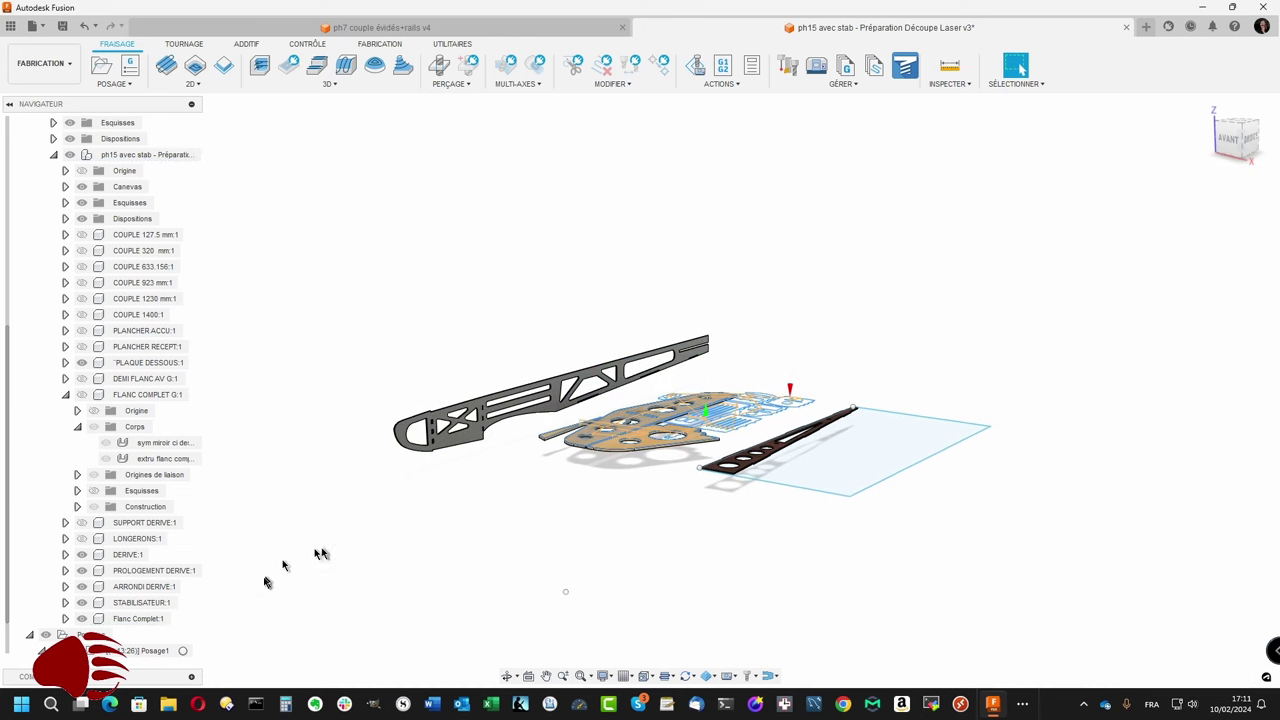
Step: Cut the Flanc Complet:1 side panel and paste it back as Flanc Complet:2
{"action": "double_click", "coordinate": [135, 618]}
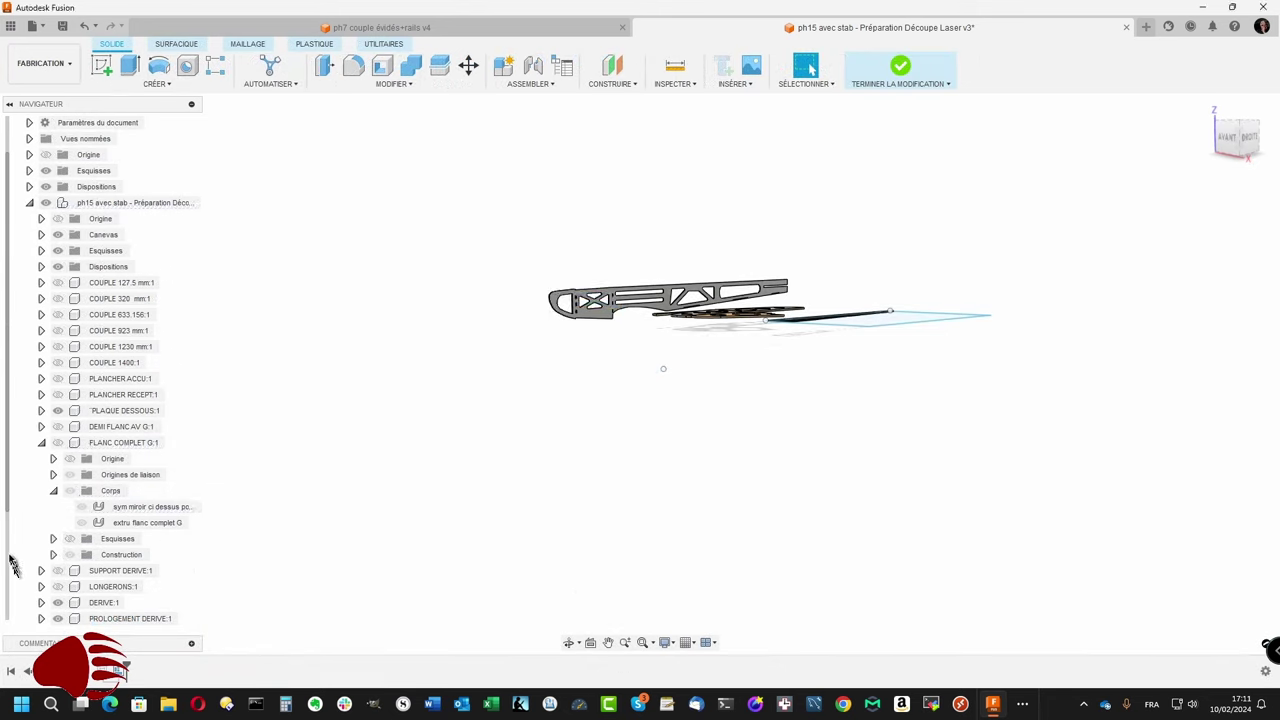
{"action": "left_click_drag", "start_coordinate": [8, 508], "coordinate": [16, 660]}
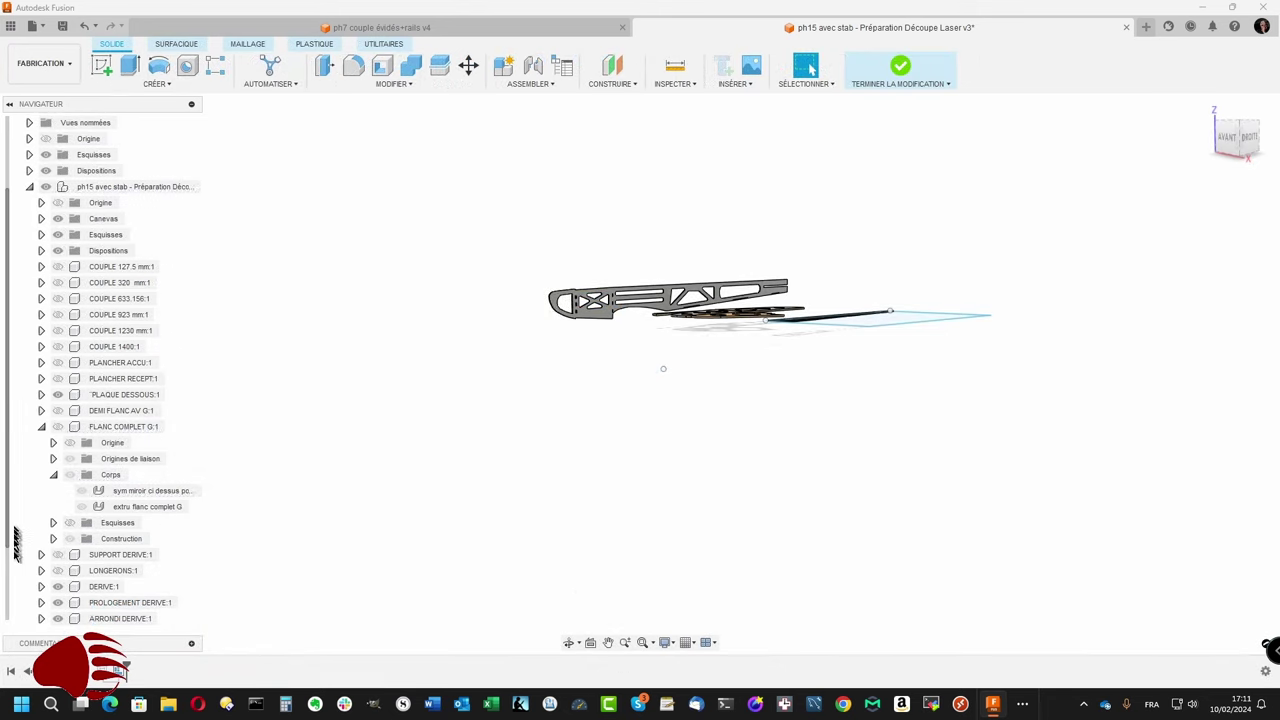
{"action": "right_click", "coordinate": [107, 620]}
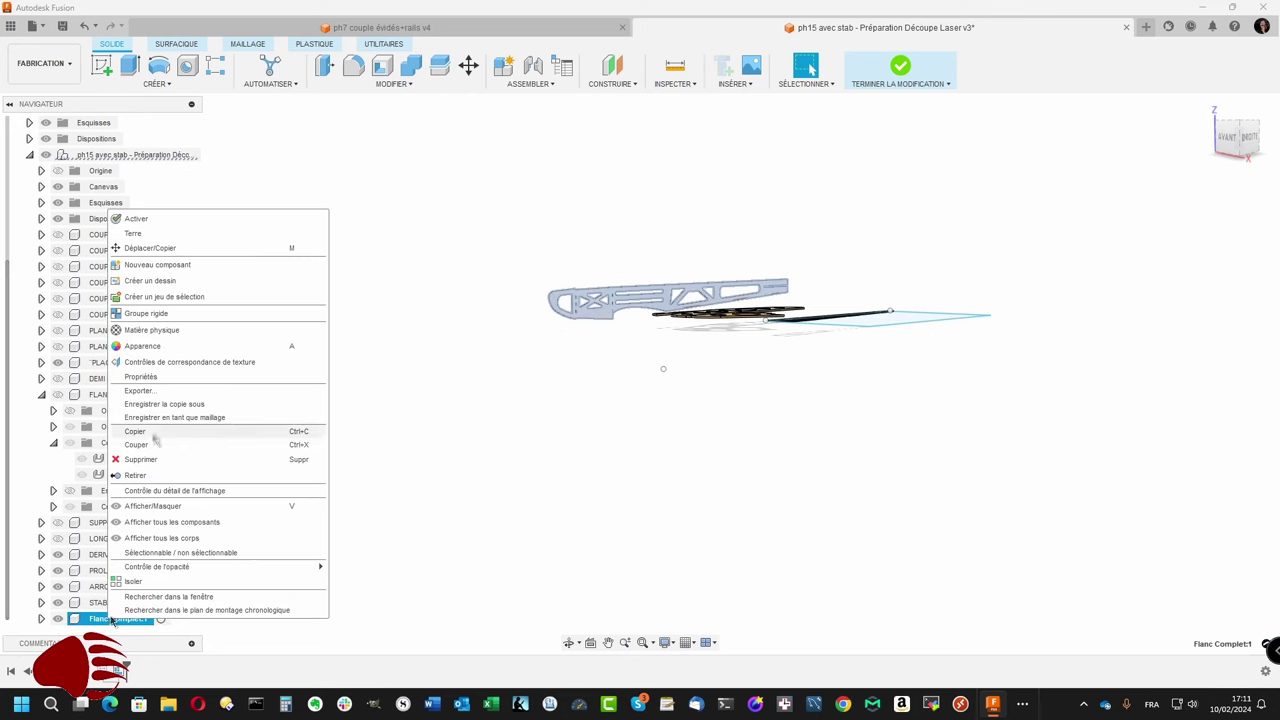
{"action": "left_click", "coordinate": [153, 442]}
{"action": "right_click", "coordinate": [128, 524]}
{"action": "left_click", "coordinate": [156, 446]}
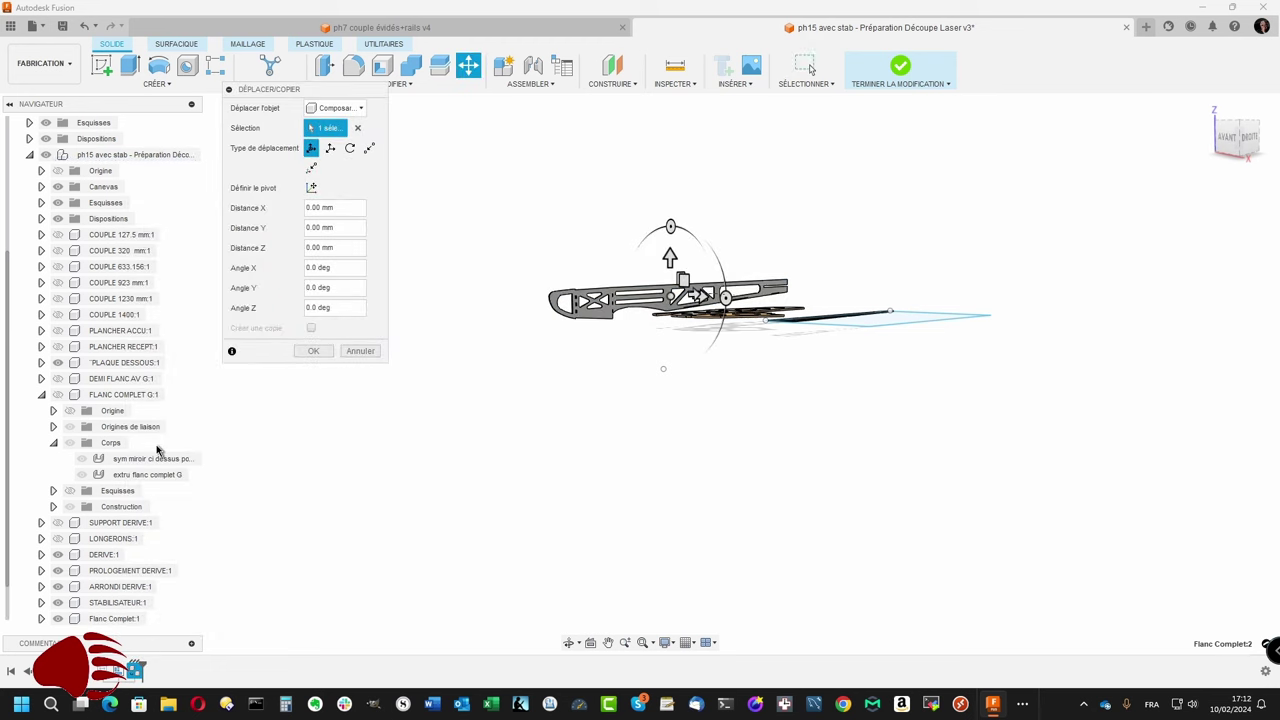
Step: Move the pasted side panel 10 mm along X
{"action": "mouse_move", "coordinate": [157, 450]}
{"action": "middle_mouse_down", "text": "shift"}
{"action": "mouse_move", "coordinate": [440, 425]}
{"action": "mouse_move", "coordinate": [572, 345]}
{"action": "middle_mouse_up", "text": "shift"}
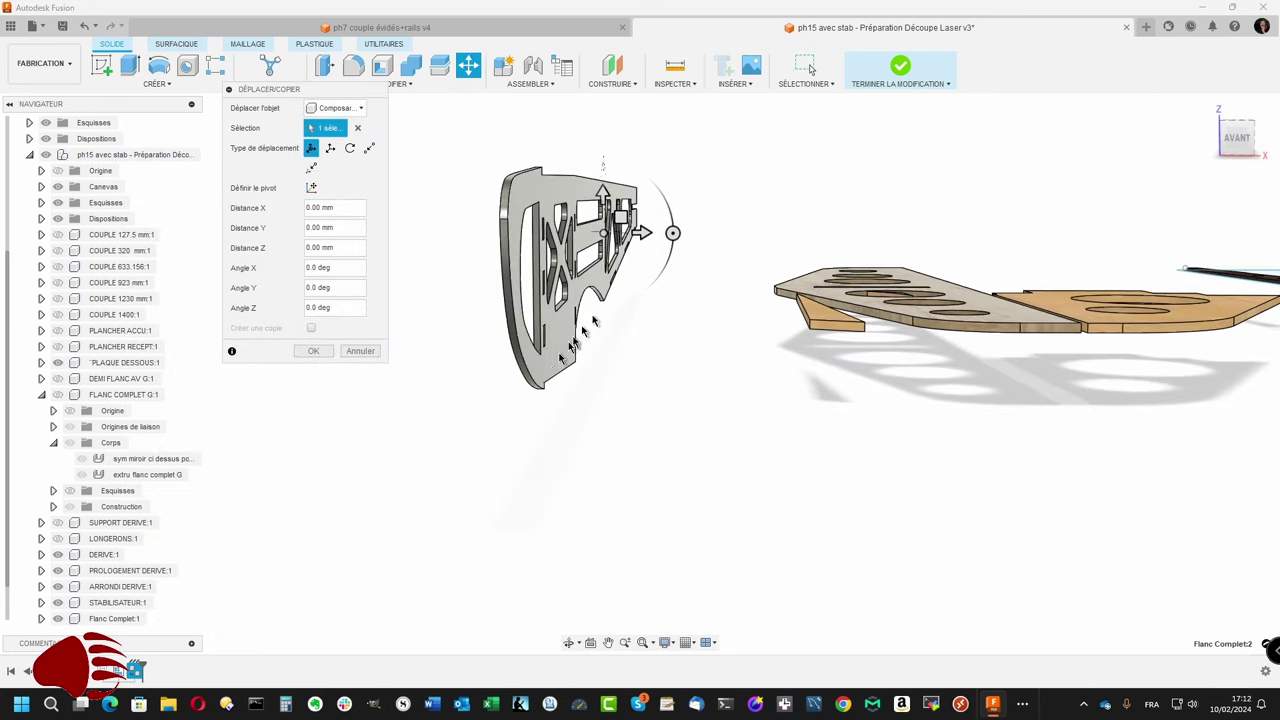
{"action": "left_click", "coordinate": [641, 232]}
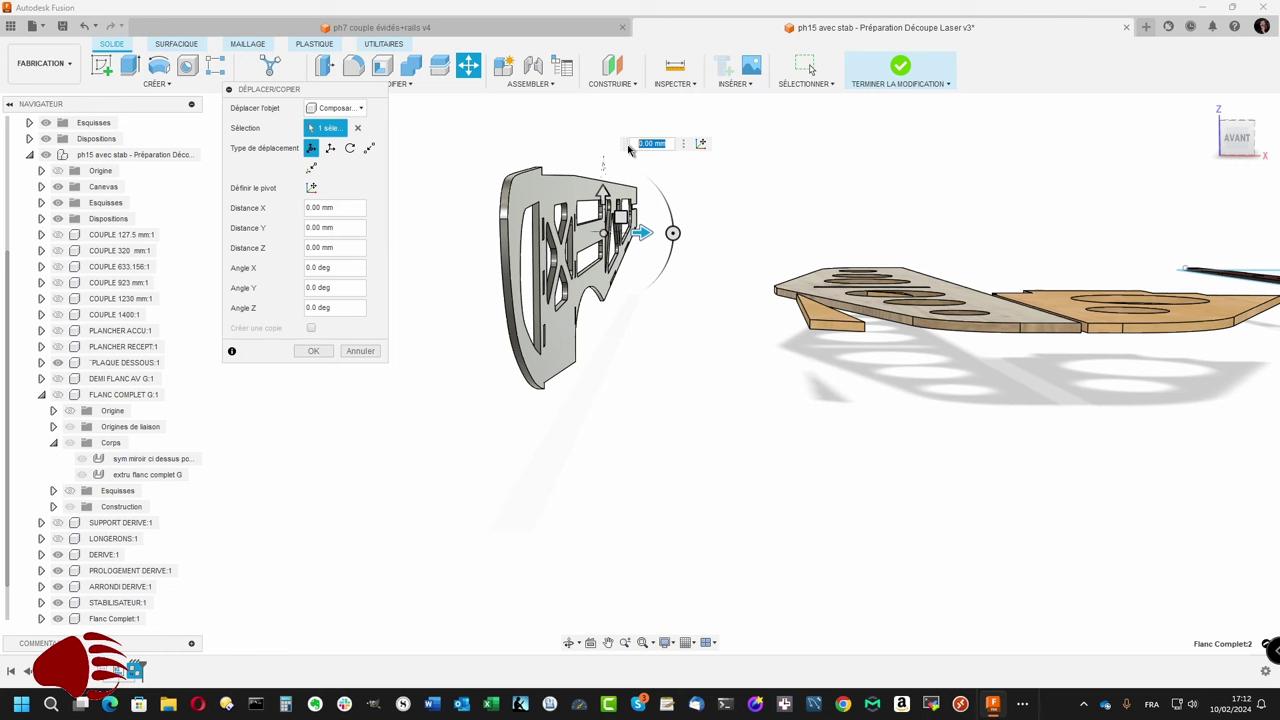
{"action": "type", "text": "10"}
{"action": "key", "text": "Return"}
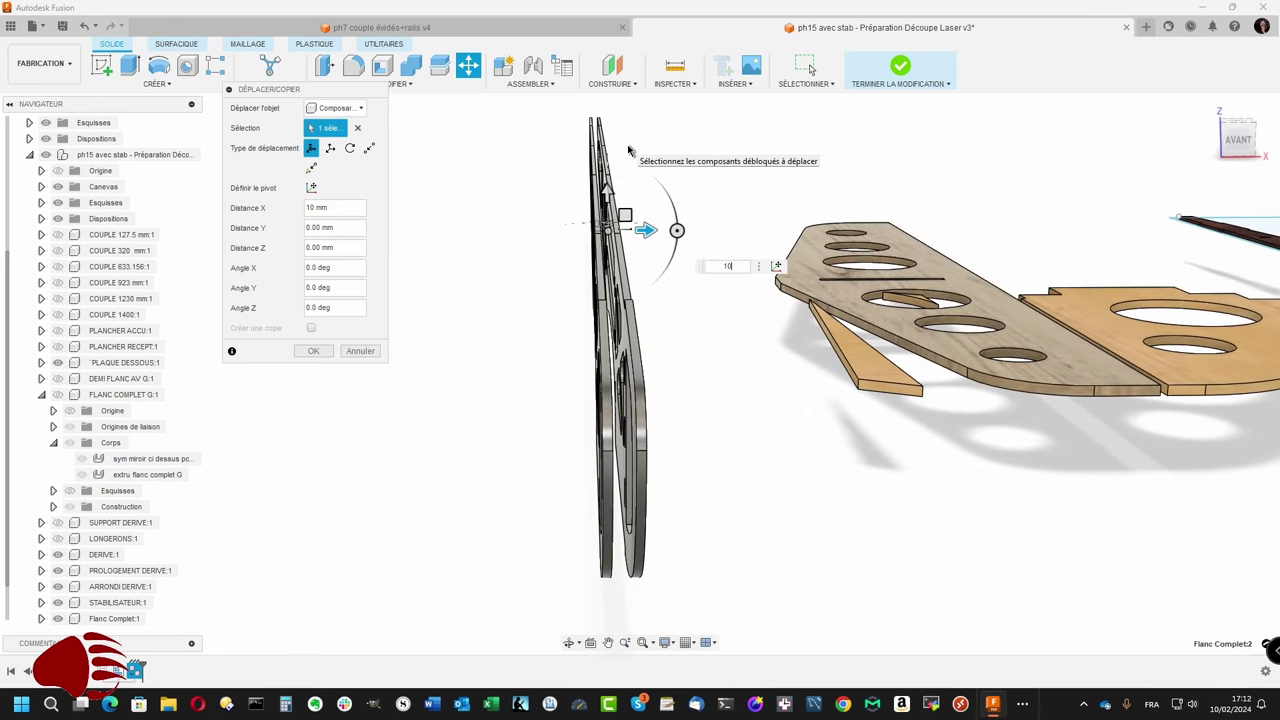
{"action": "key", "text": "Return"}
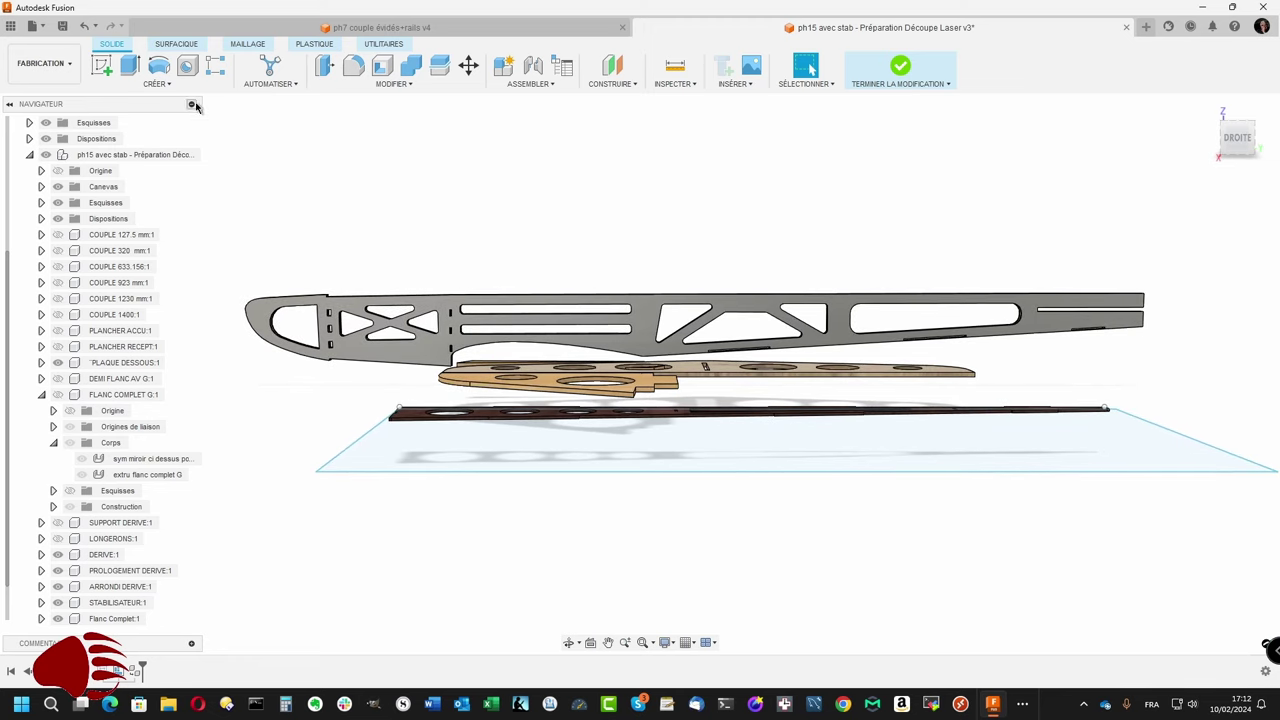
Step: Start a sketch on the side panel's plane and place one point on the grey flank
{"action": "left_click", "coordinate": [101, 65]}
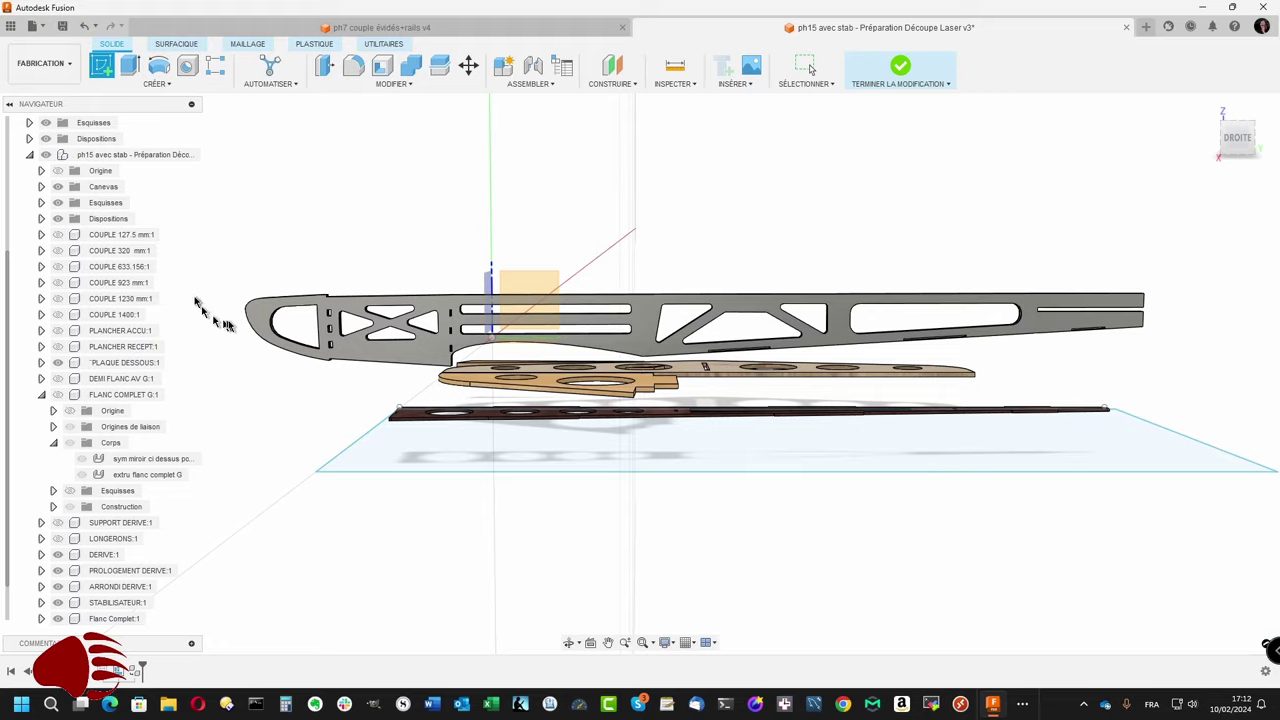
{"action": "left_click", "coordinate": [257, 318]}
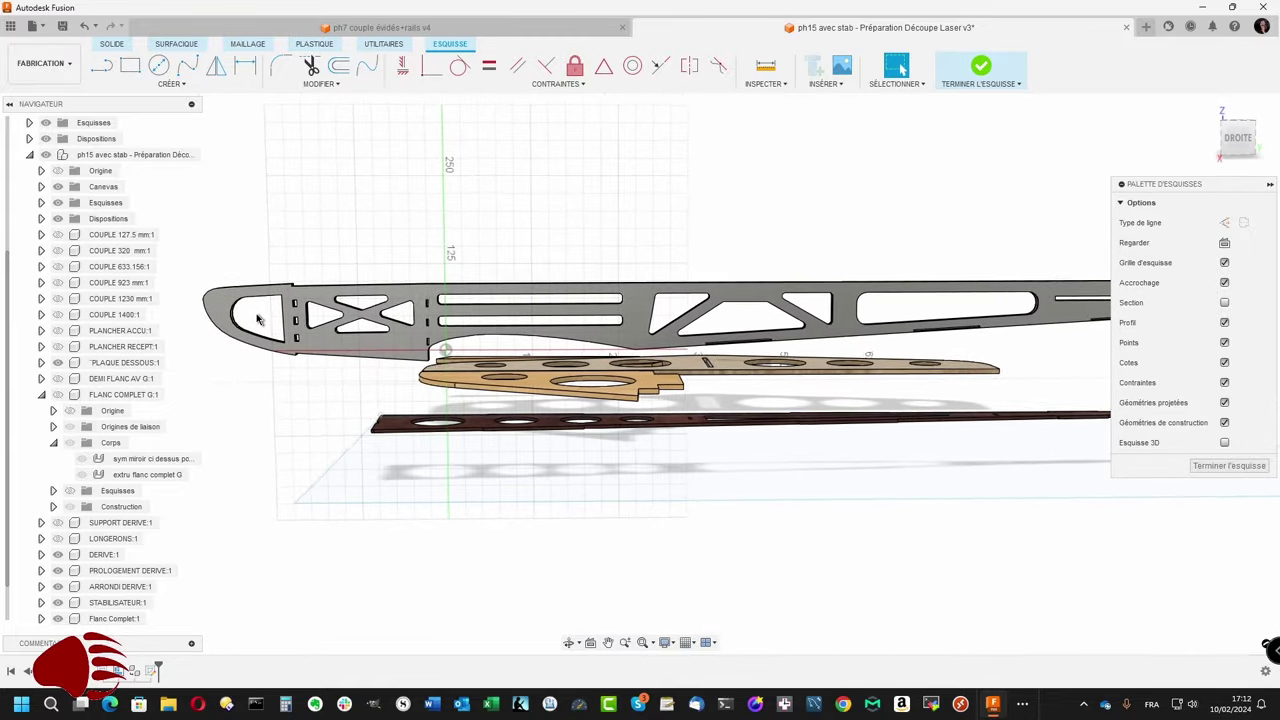
{"action": "left_click", "coordinate": [170, 84]}
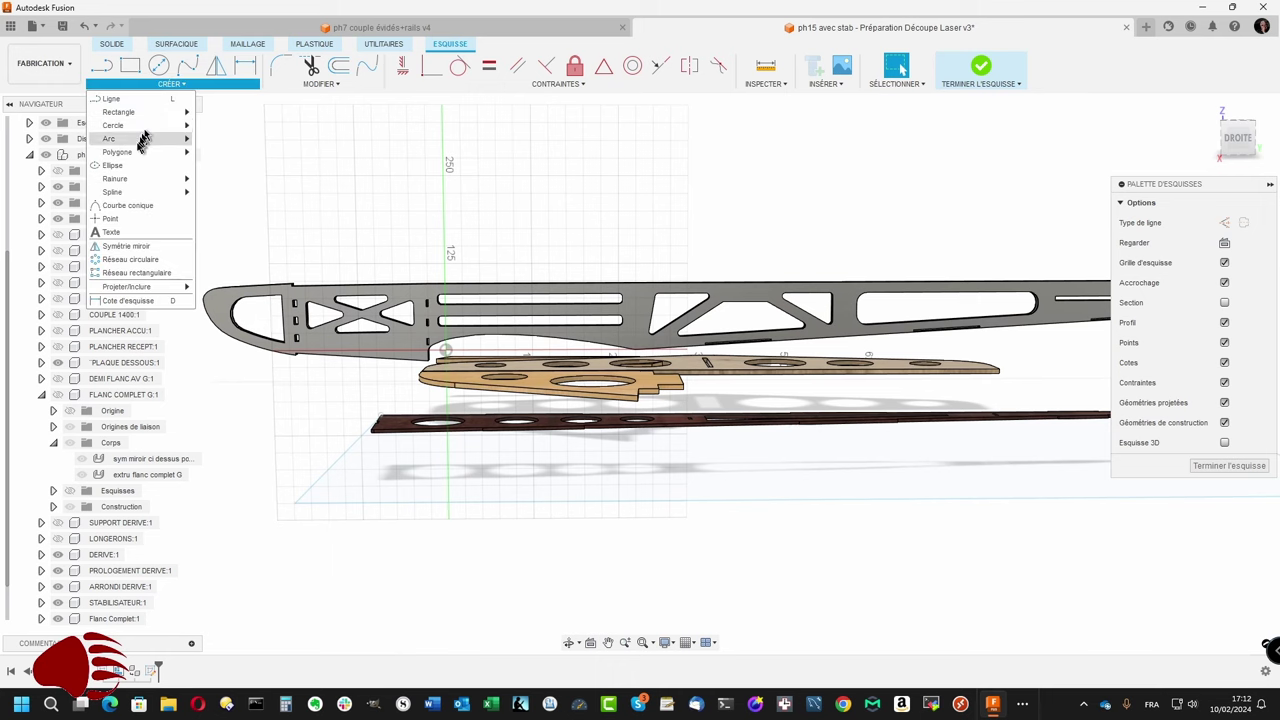
{"action": "left_click", "coordinate": [117, 222]}
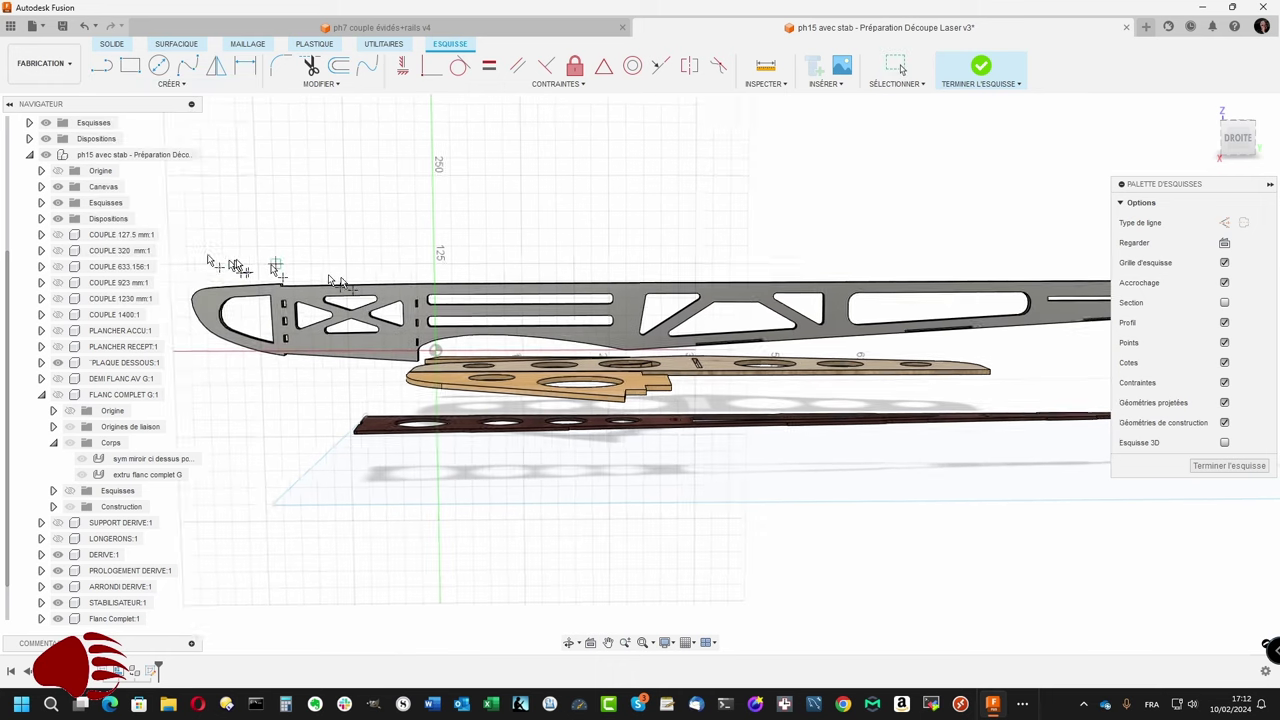
{"action": "scroll", "coordinate": [566, 330], "scroll_direction": "up", "scroll_amount": 3}
{"action": "scroll", "coordinate": [566, 330], "scroll_direction": "up", "scroll_amount": 2}
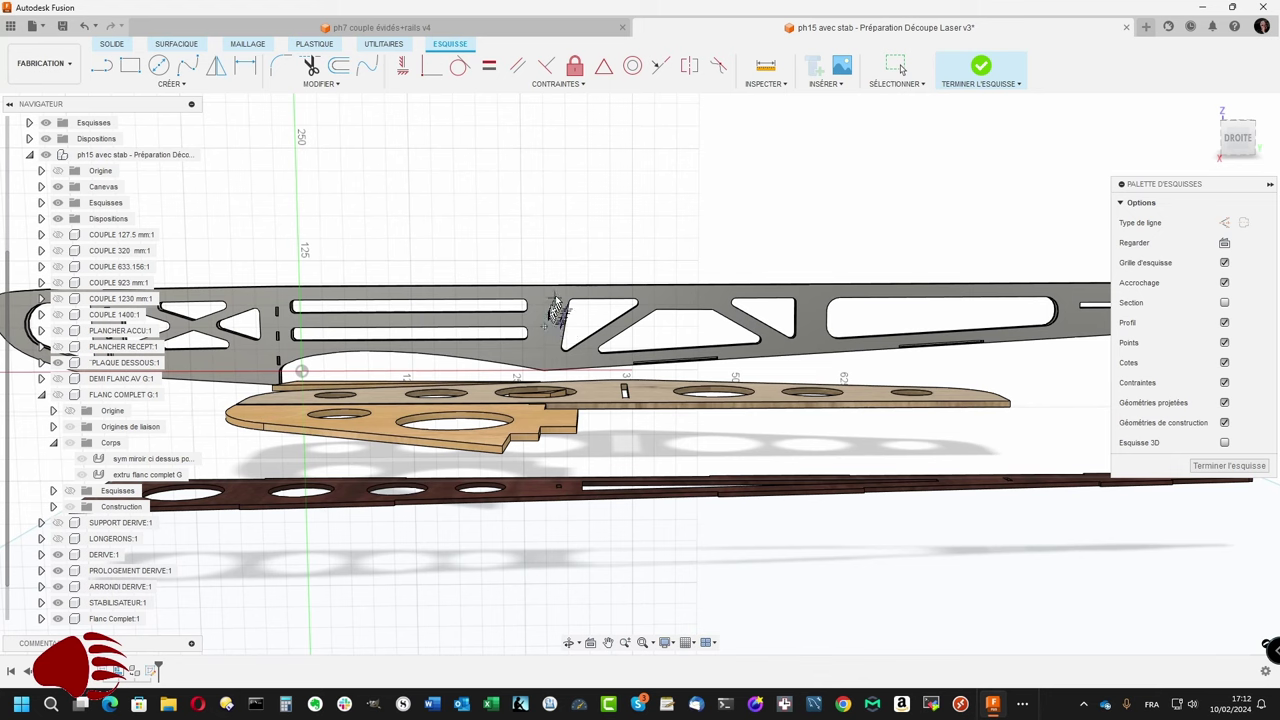
{"action": "key", "text": "Escape"}
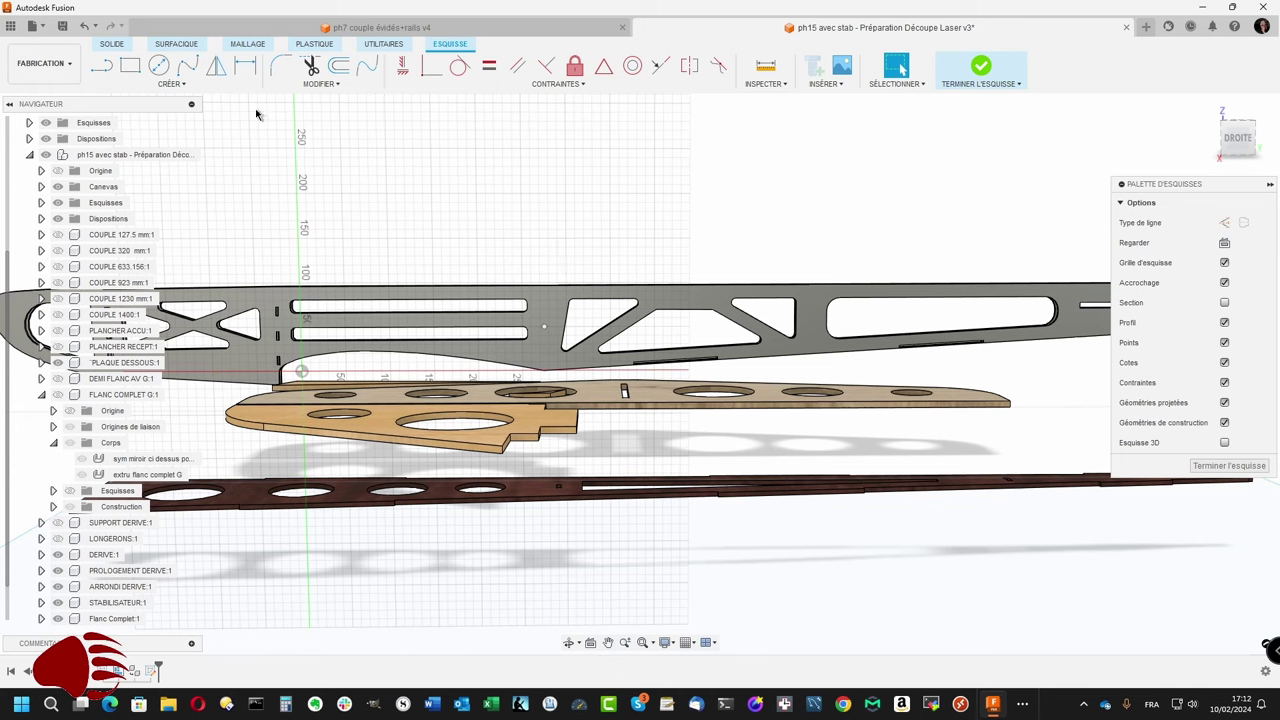
{"action": "left_click", "coordinate": [245, 65]}
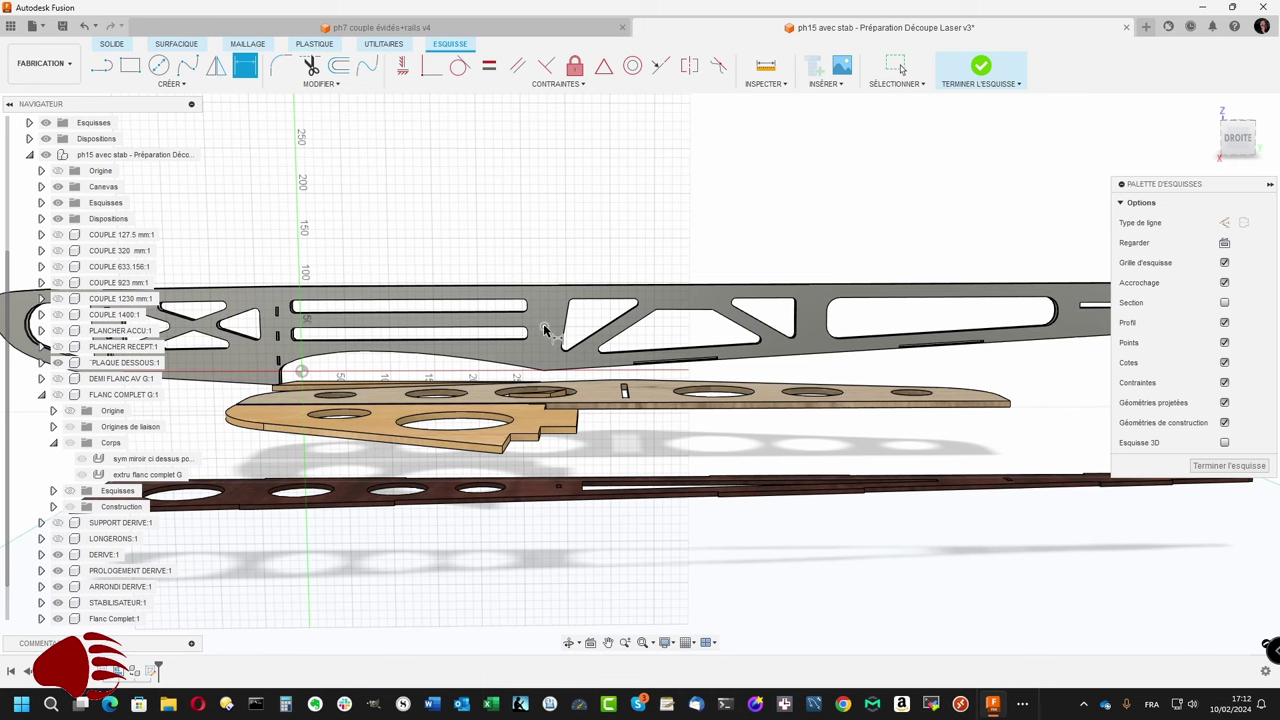
Step: Dimension the sketch point 778.962 mm from the panel's right end
{"action": "middle_click_drag", "start_coordinate": [545, 330], "coordinate": [910, 345], "text": "shift"}
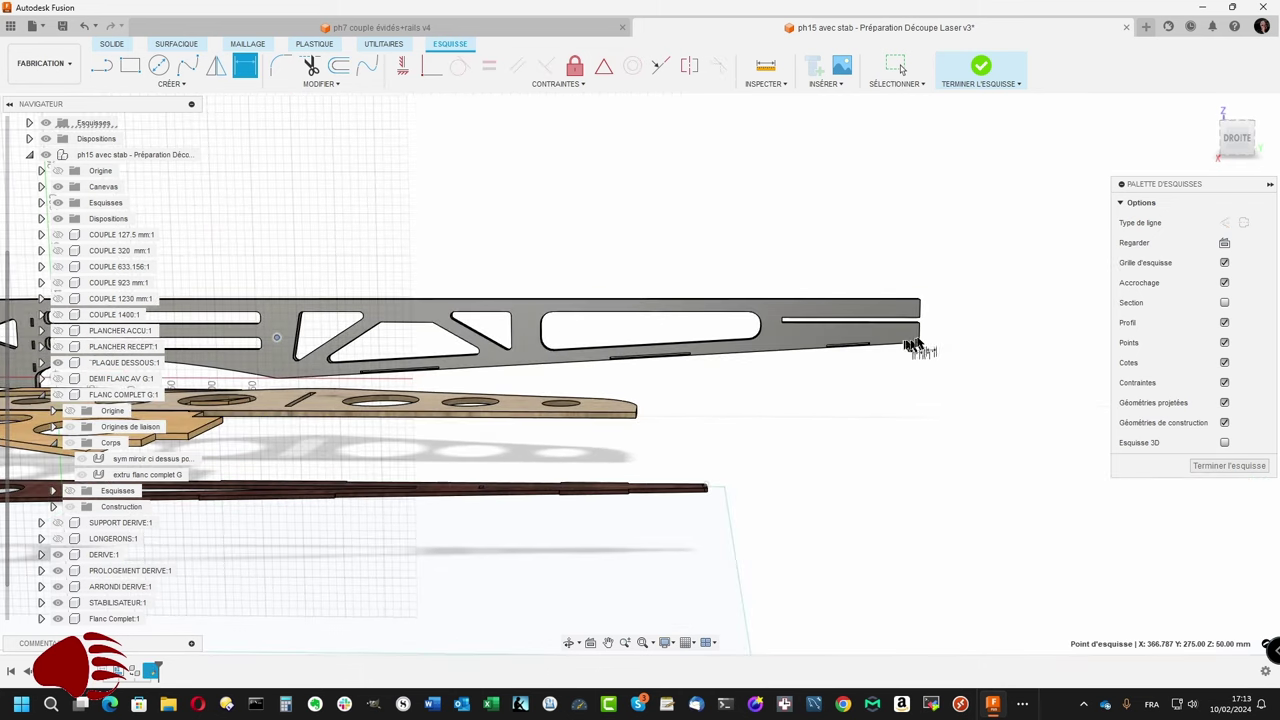
{"action": "left_click", "coordinate": [919, 340]}
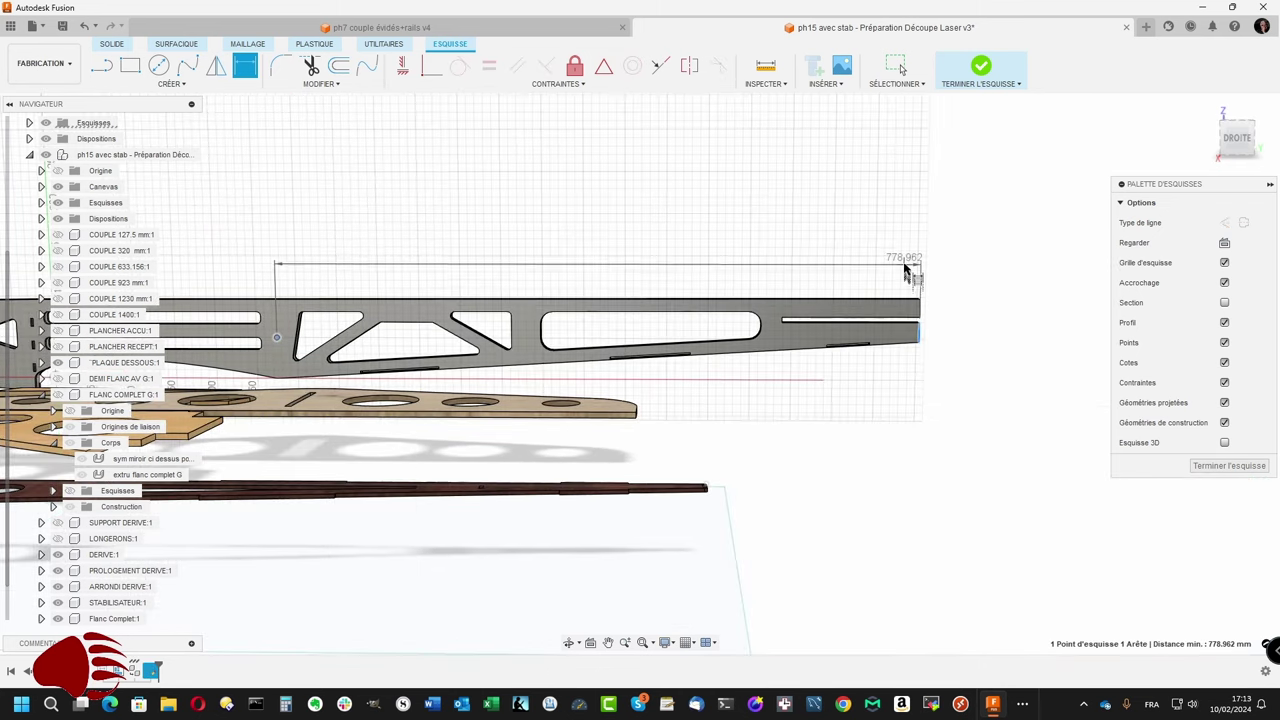
{"action": "left_click", "coordinate": [907, 262]}
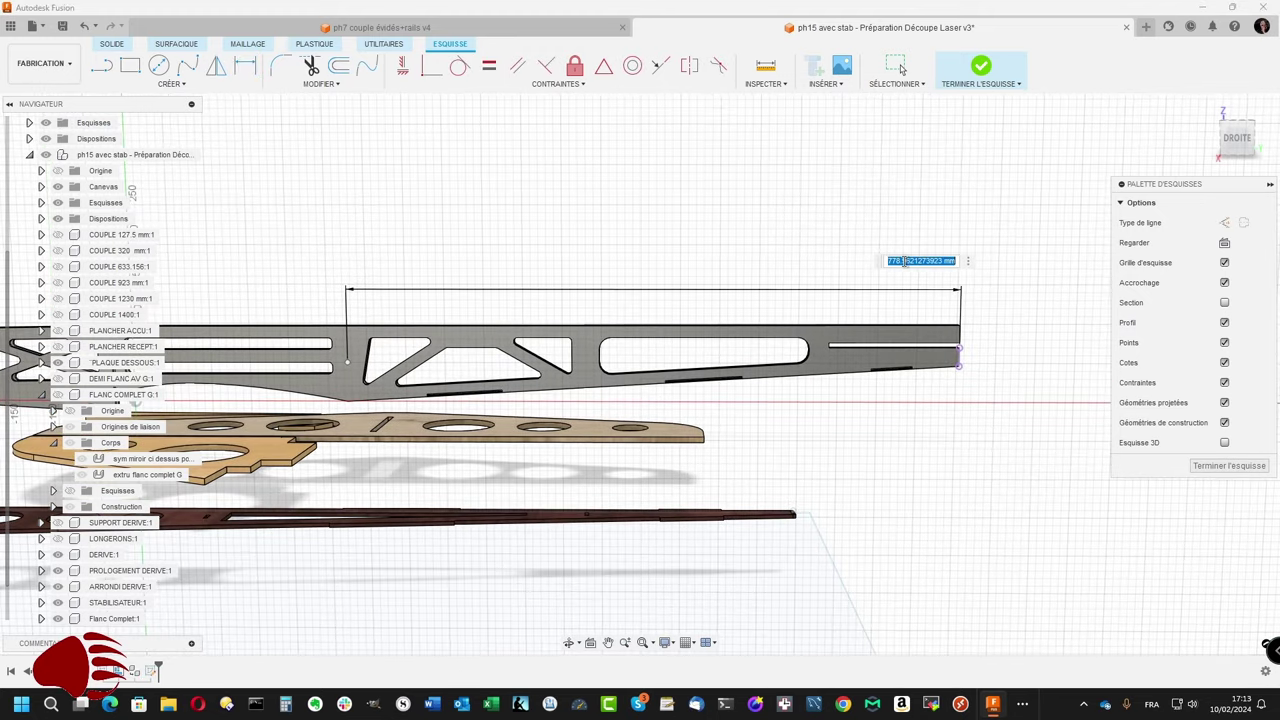
{"action": "key", "text": "Return"}
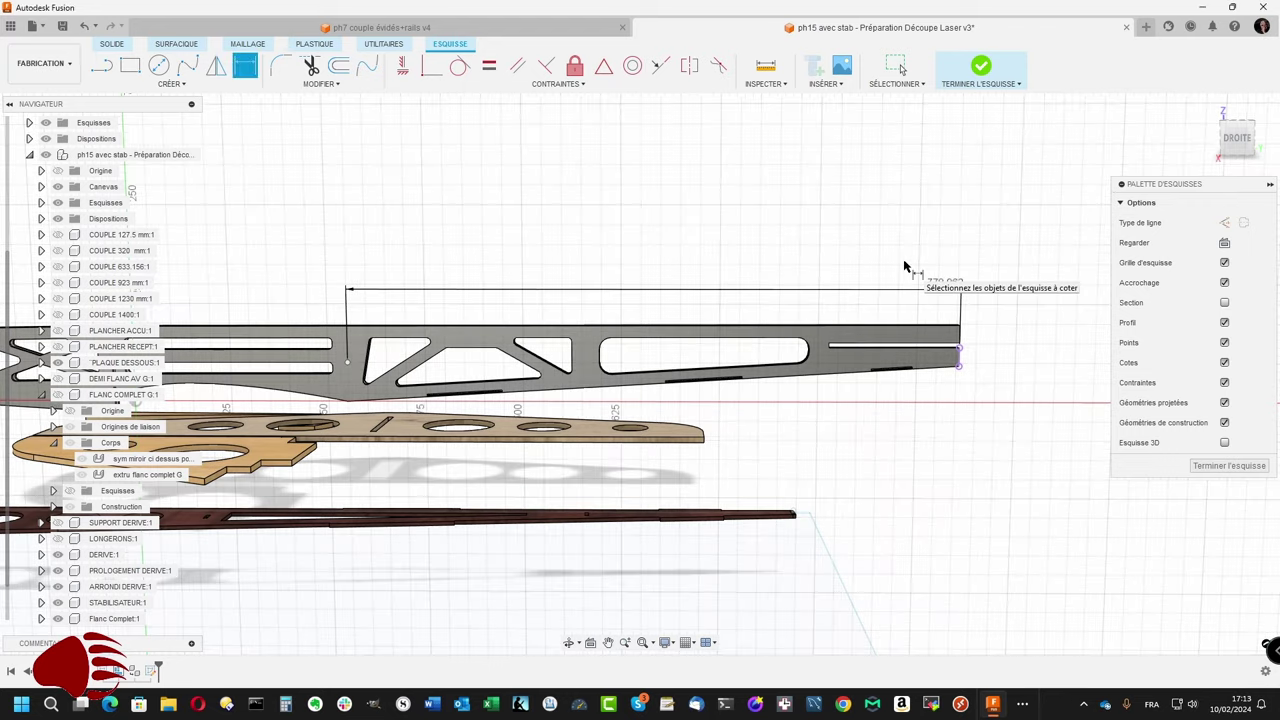
{"action": "key", "text": "F6"}
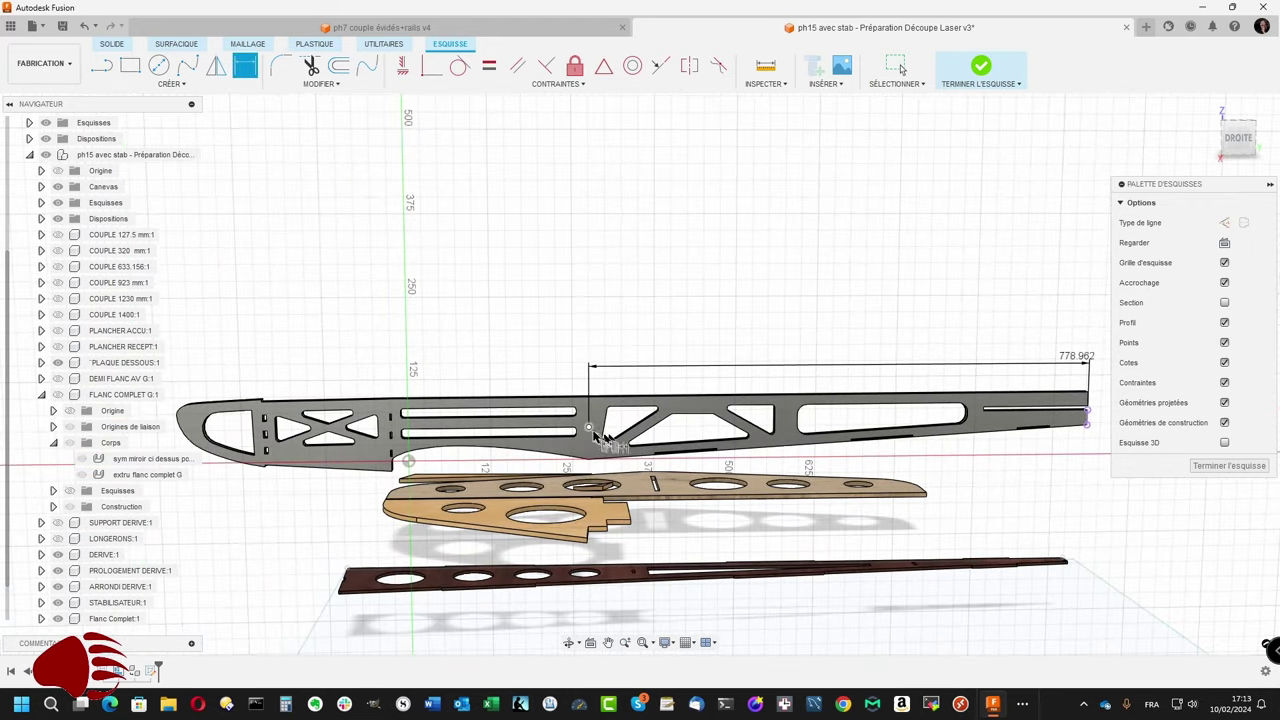
Step: Dimension the sketch point 621.038 mm from the panel's left tip
{"action": "left_click", "coordinate": [589, 428]}
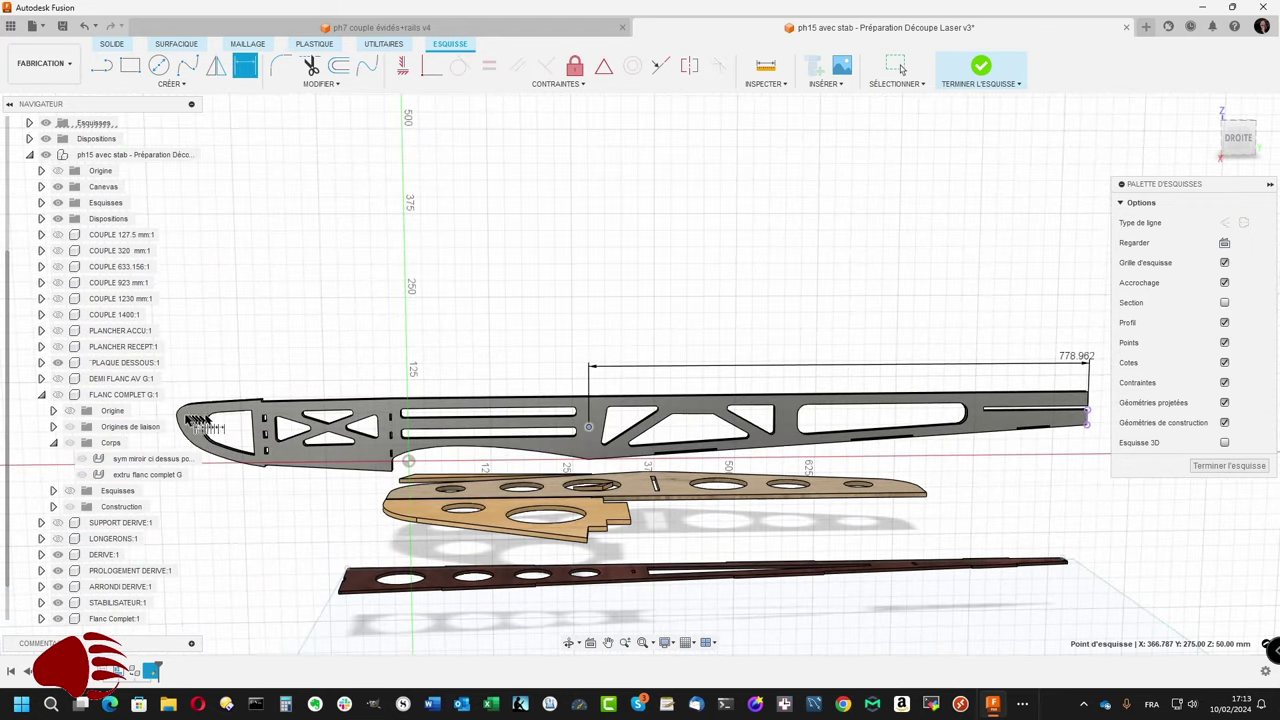
{"action": "left_click", "coordinate": [177, 412]}
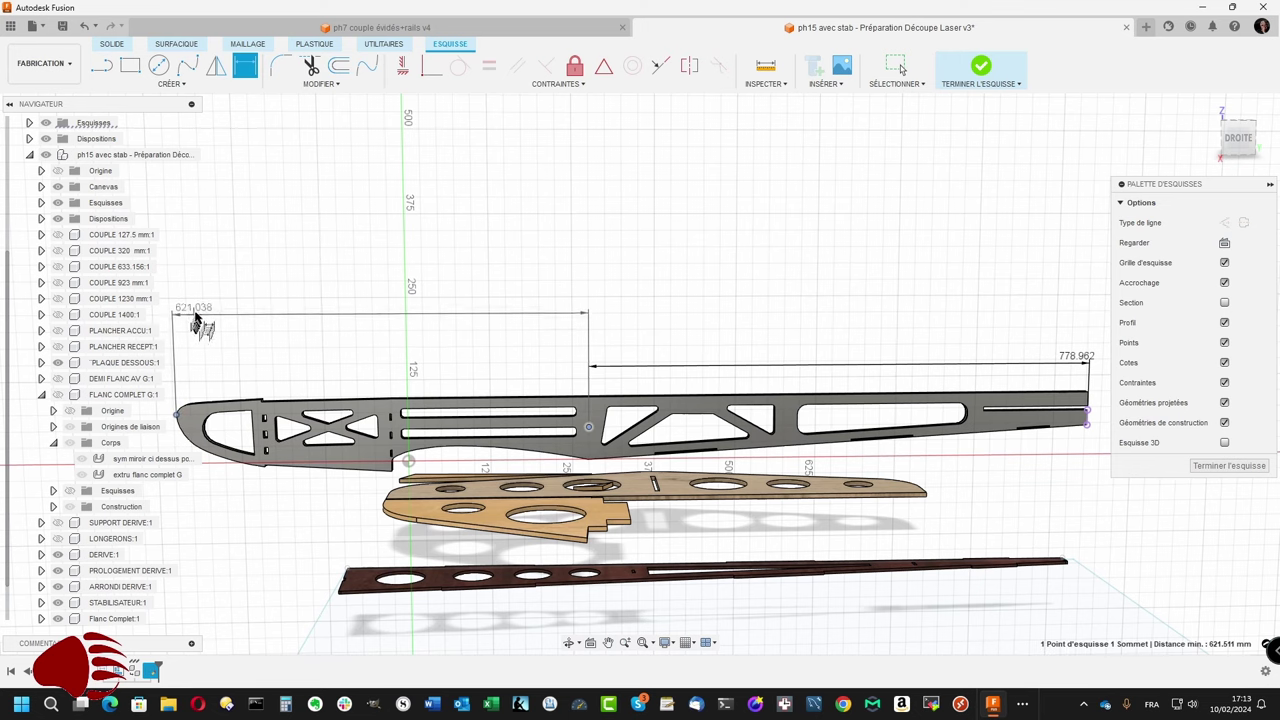
{"action": "left_click", "coordinate": [197, 298]}
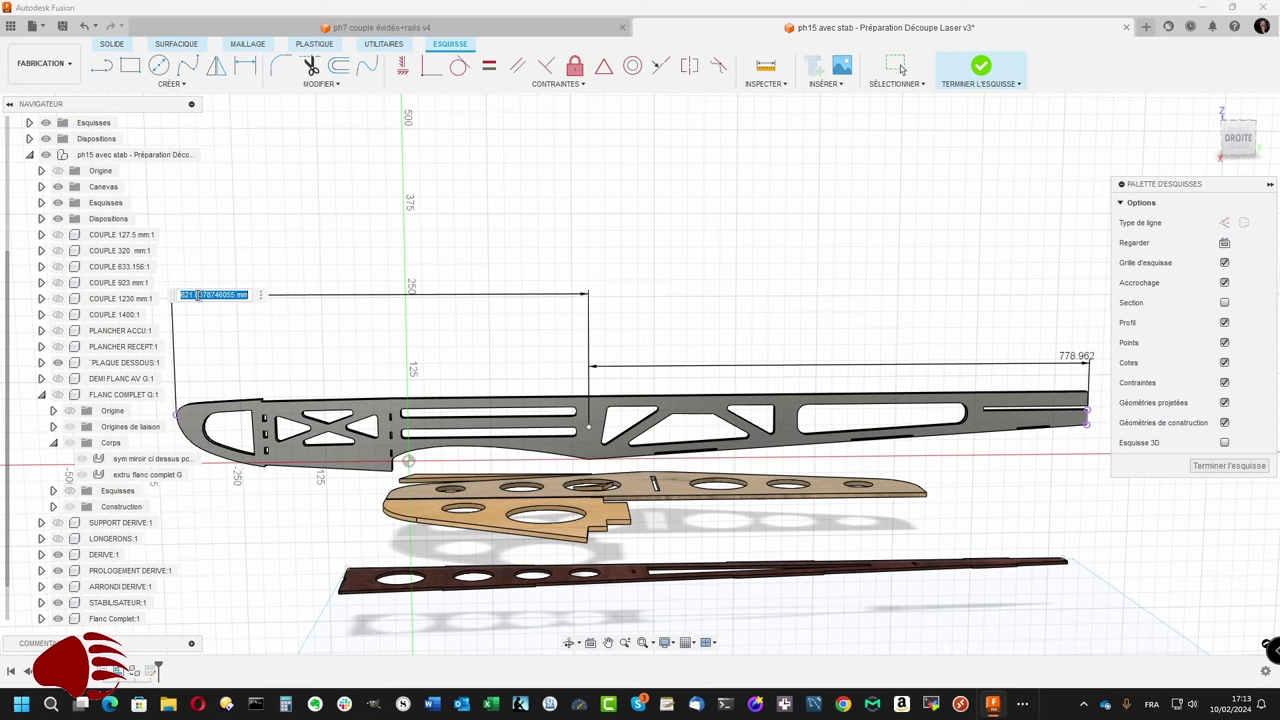
{"action": "key", "text": "Return"}
{"action": "scroll", "coordinate": [197, 300], "scroll_direction": "up", "scroll_amount": 2}
{"action": "scroll", "coordinate": [197, 300], "scroll_direction": "up", "scroll_amount": 2}
{"action": "scroll", "coordinate": [197, 300], "scroll_direction": "up", "scroll_amount": 2}
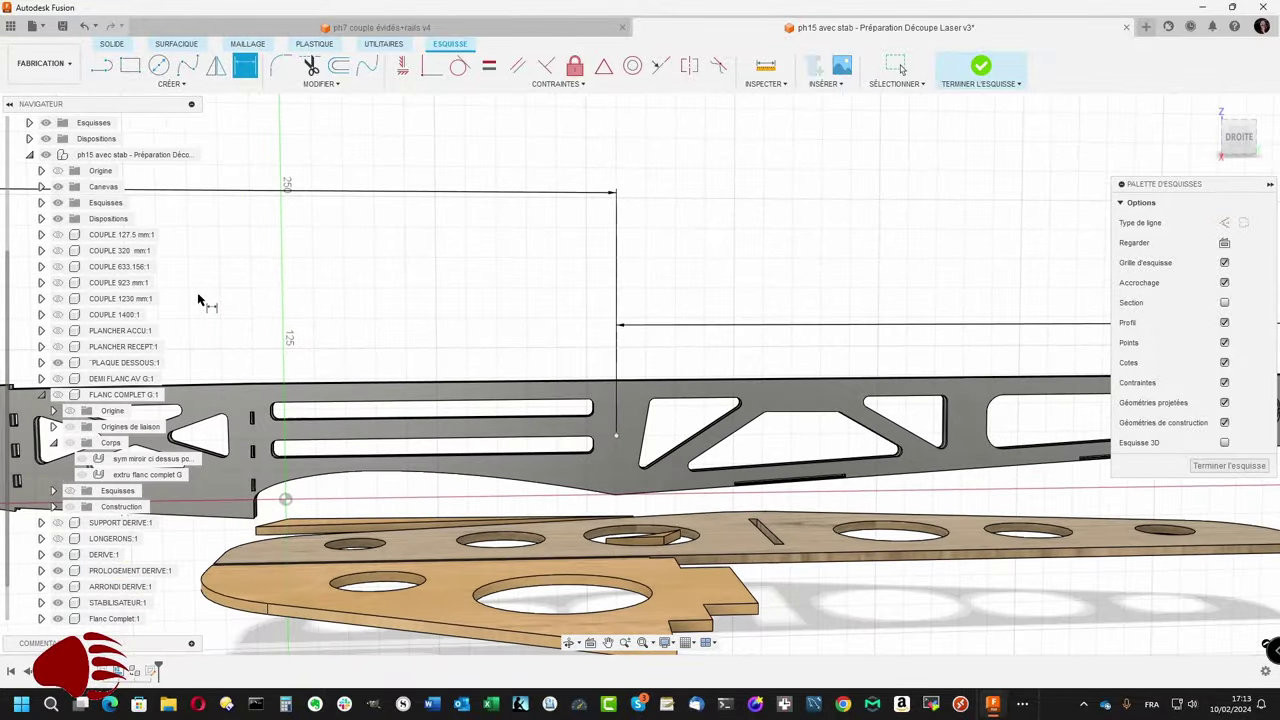
{"action": "key", "text": "Escape"}
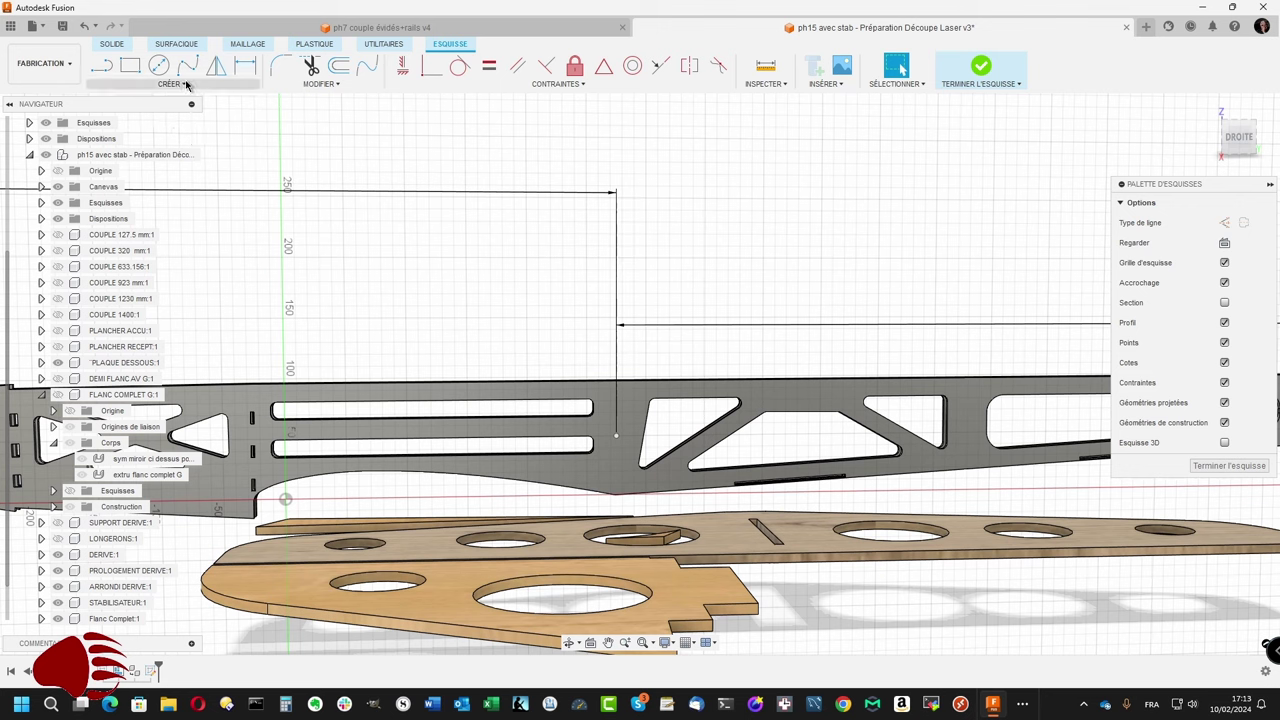
{"action": "left_click", "coordinate": [110, 68]}
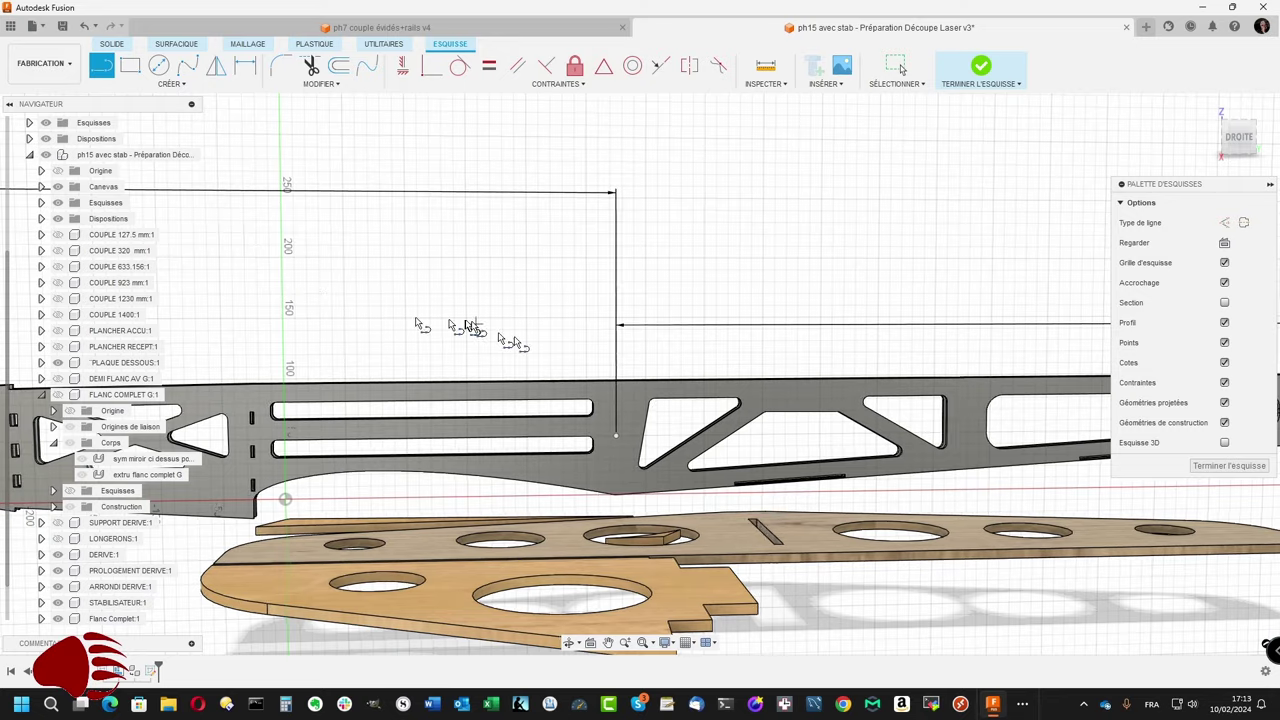
{"action": "scroll", "coordinate": [541, 347], "scroll_direction": "up", "scroll_amount": 4}
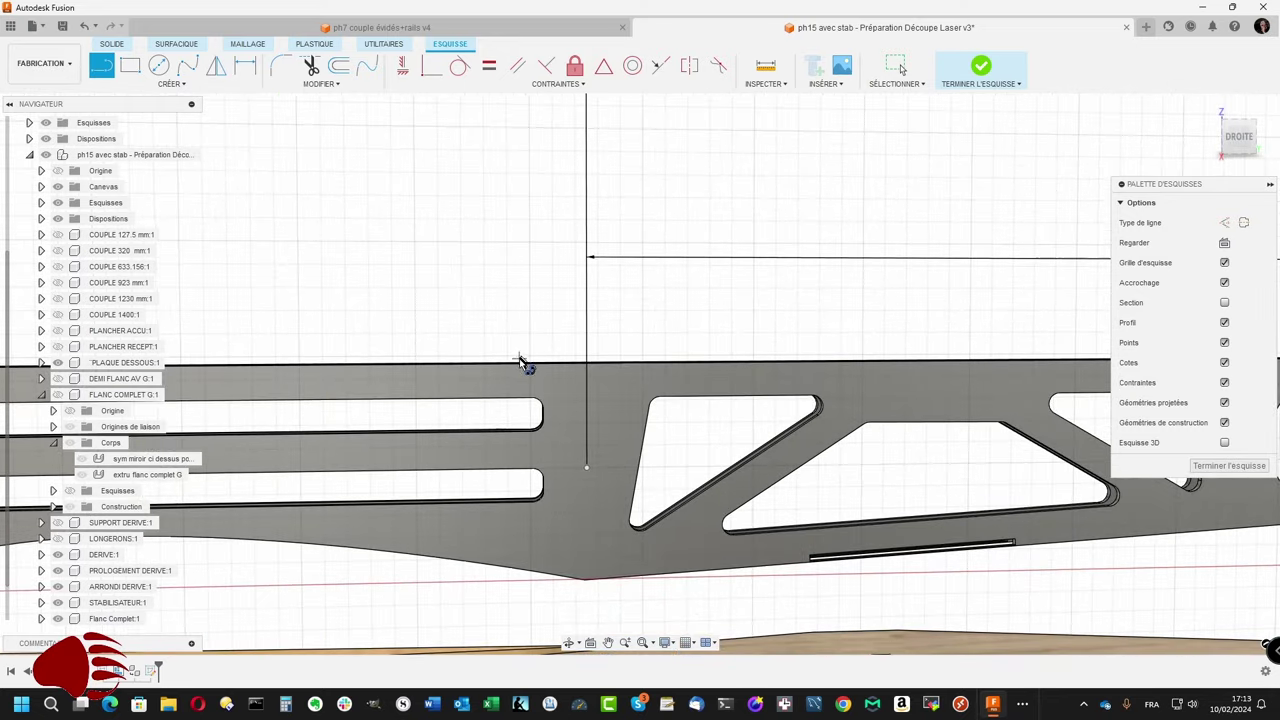
{"action": "left_click", "coordinate": [514, 355]}
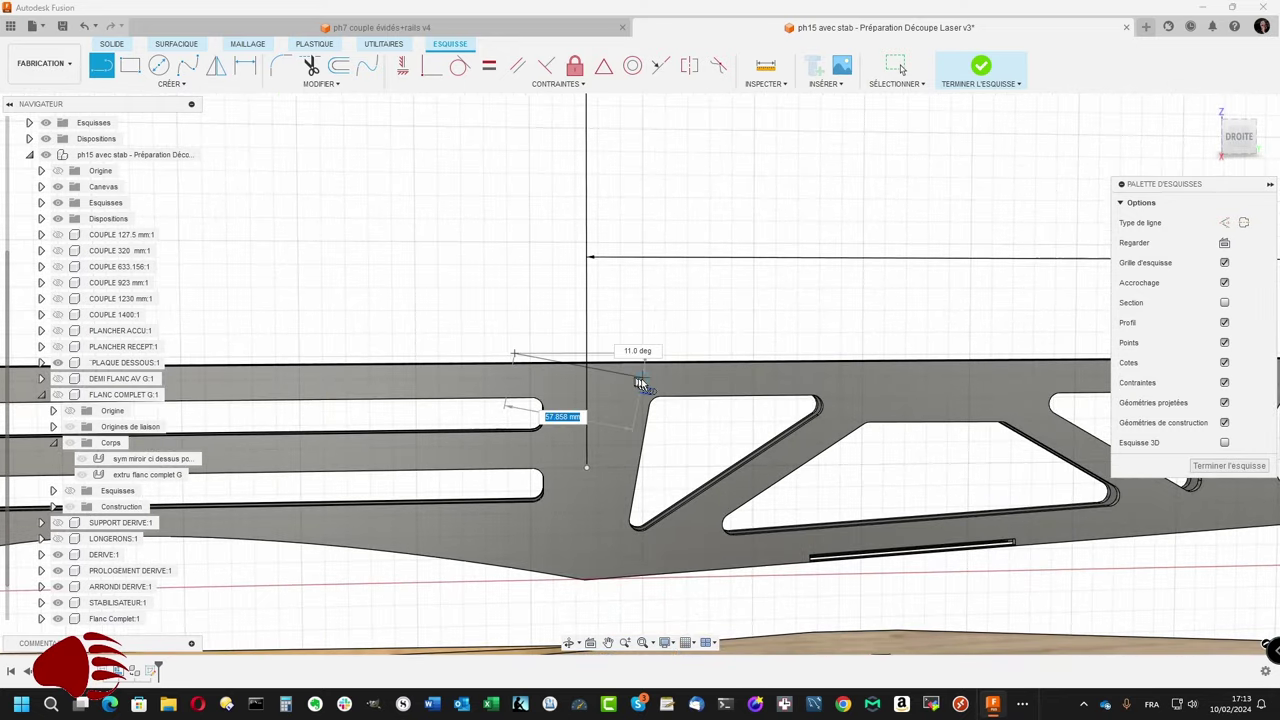
{"action": "left_click", "coordinate": [644, 380]}
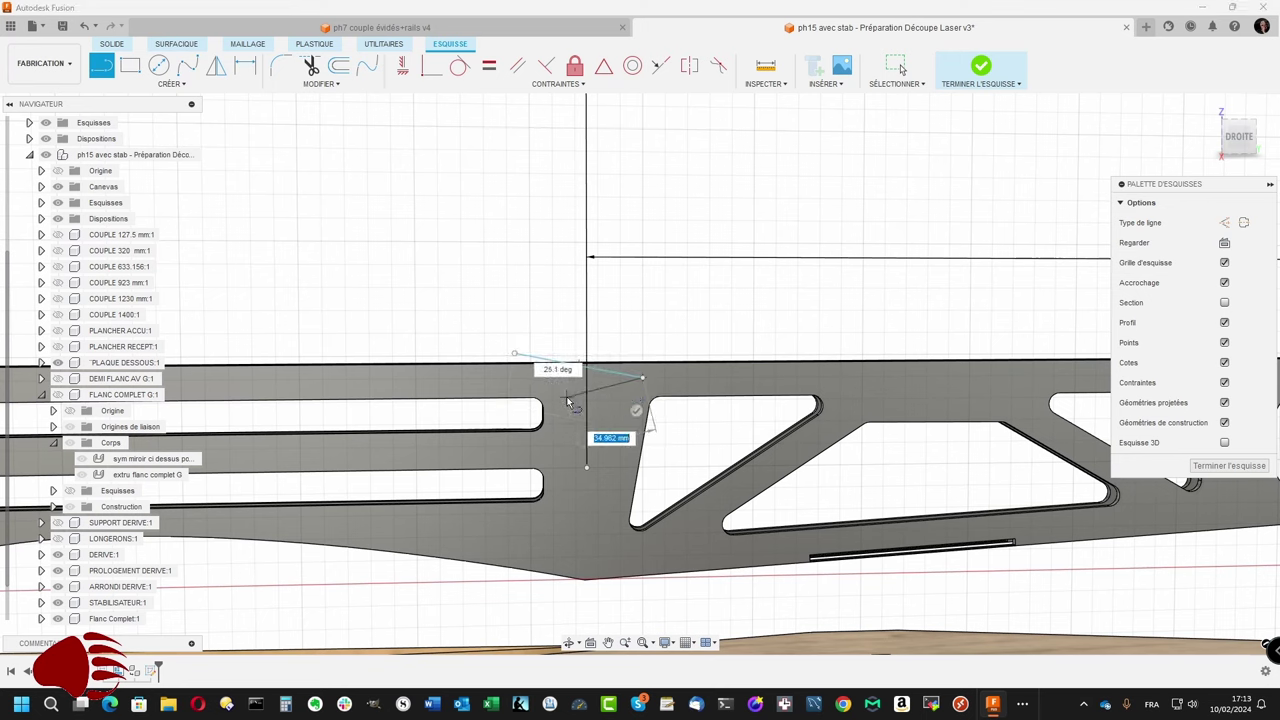
{"action": "left_click", "coordinate": [634, 409]}
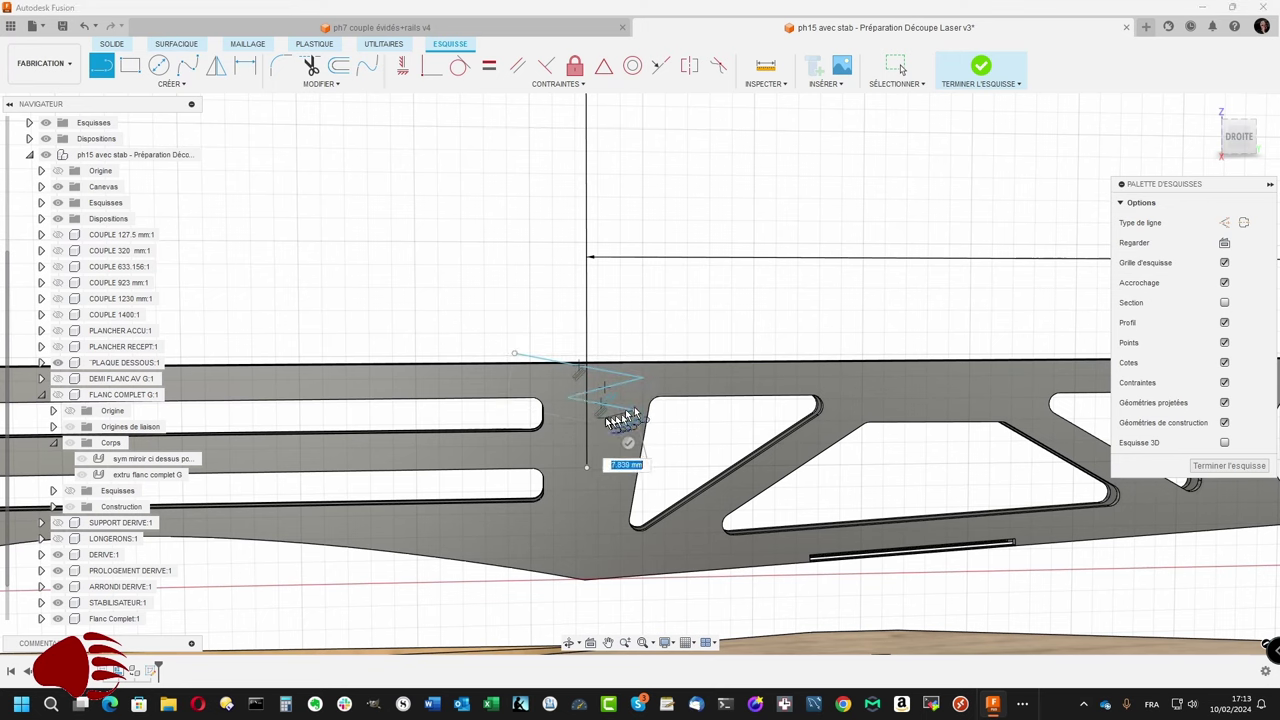
{"action": "left_click", "coordinate": [568, 428]}
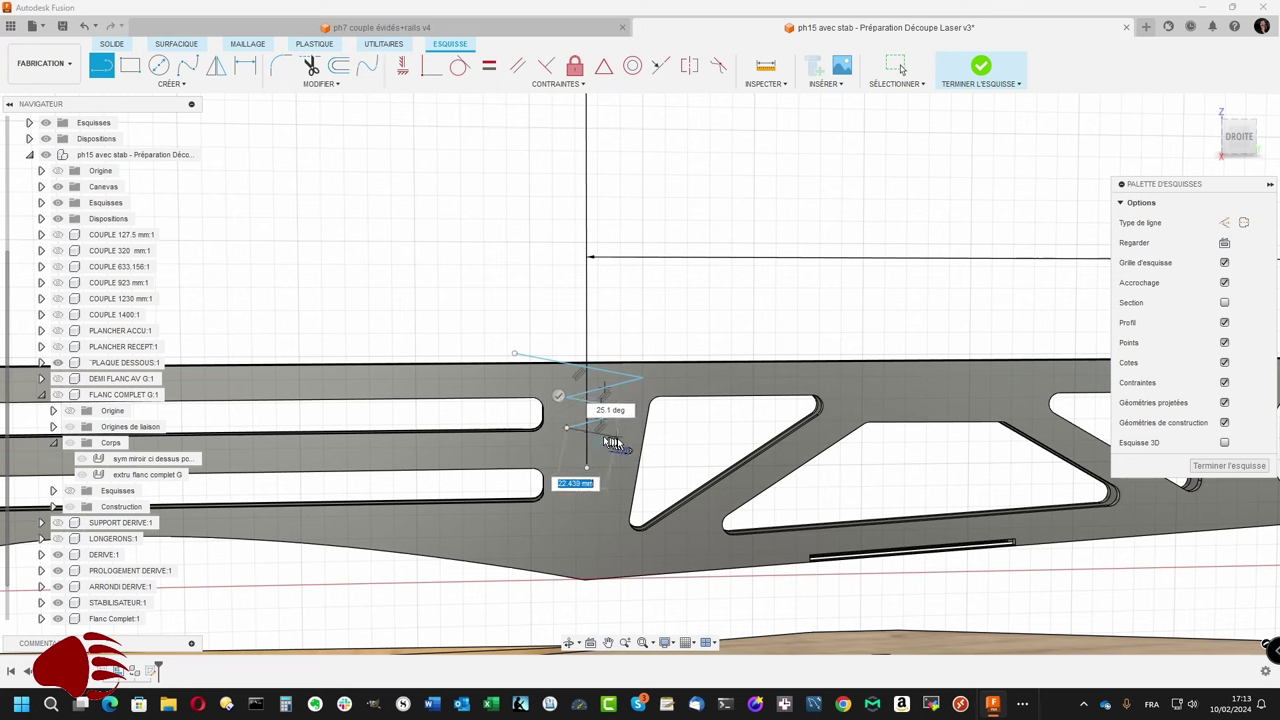
{"action": "left_click", "coordinate": [623, 439]}
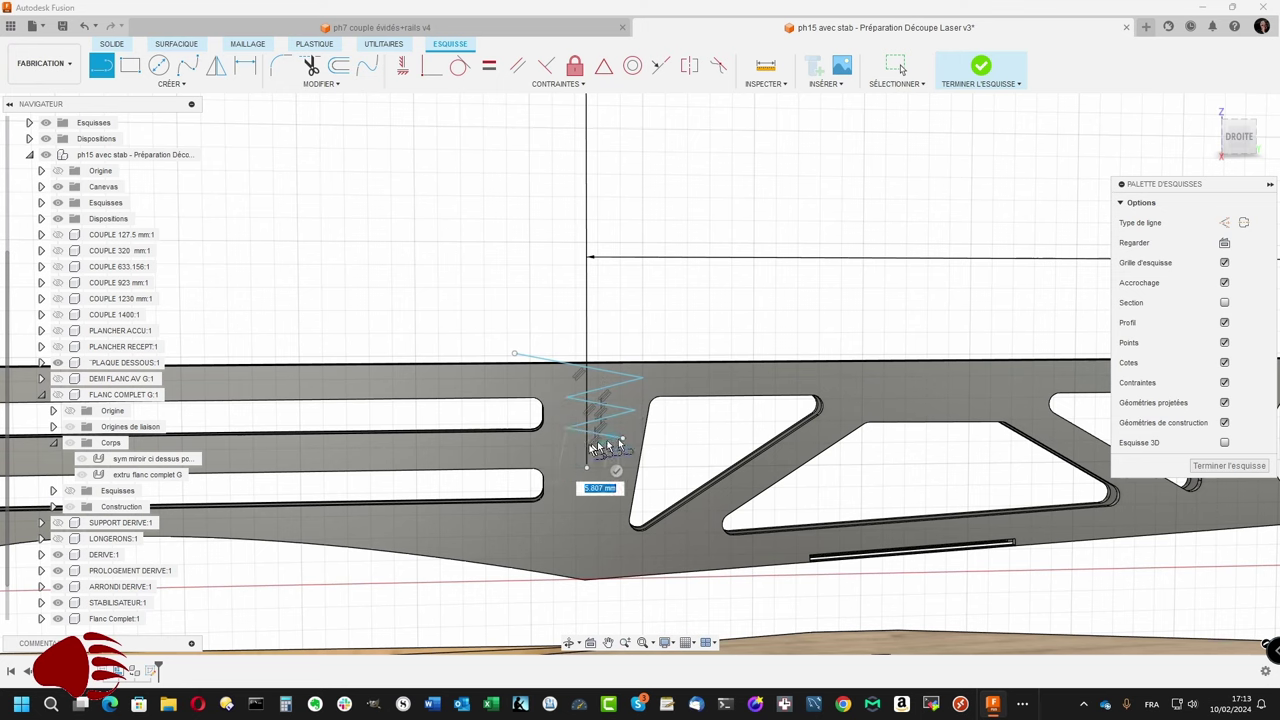
{"action": "left_click", "coordinate": [531, 446]}
{"action": "left_click", "coordinate": [586, 468]}
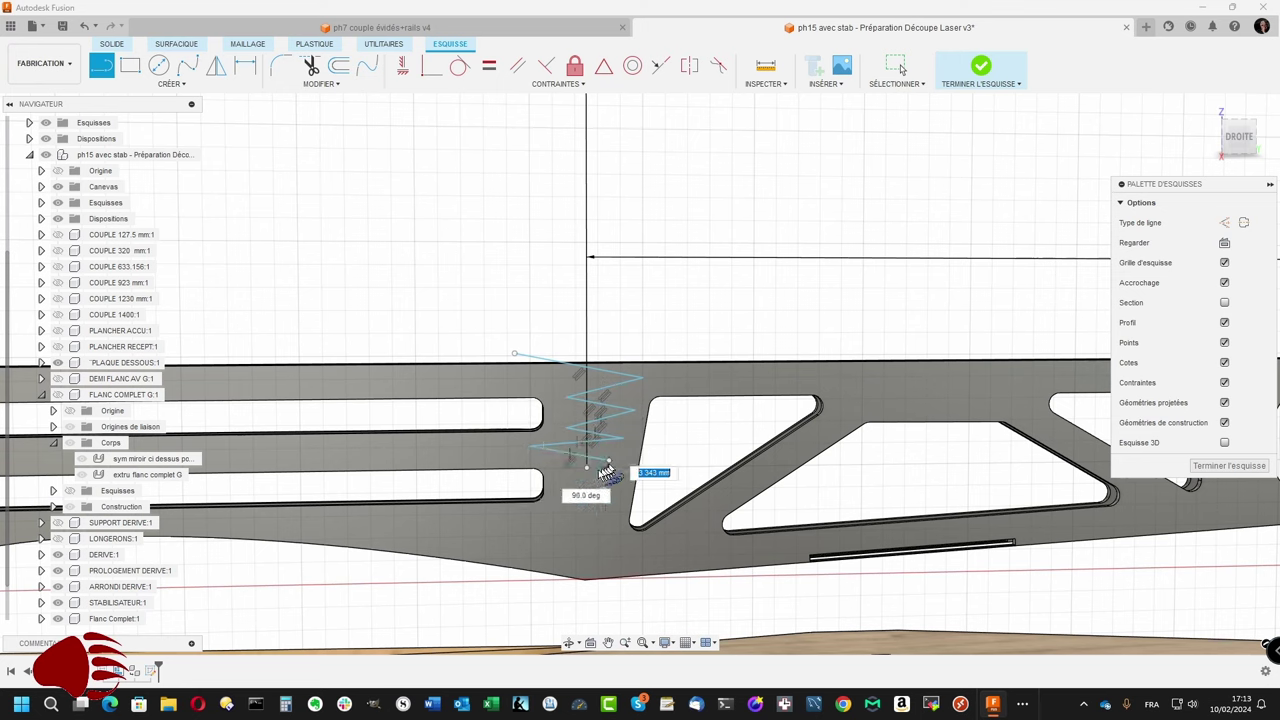
{"action": "left_click", "coordinate": [608, 460]}
{"action": "left_click", "coordinate": [555, 483]}
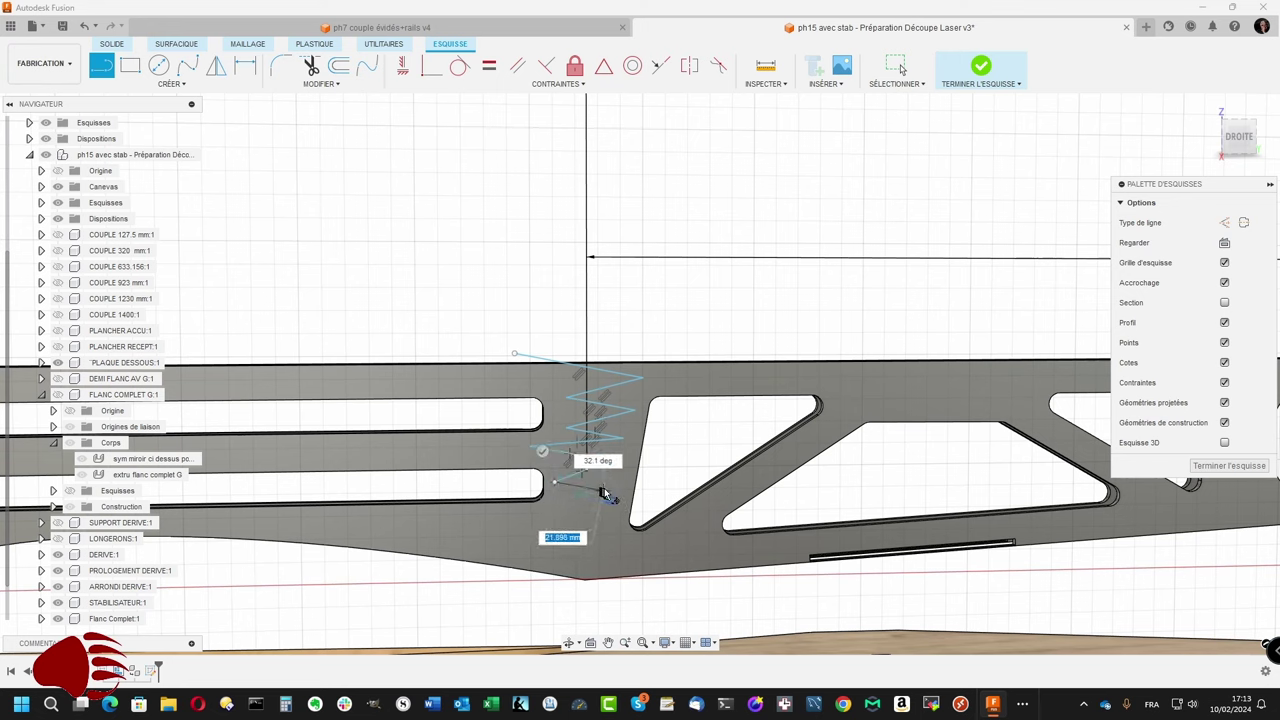
{"action": "left_click", "coordinate": [617, 494]}
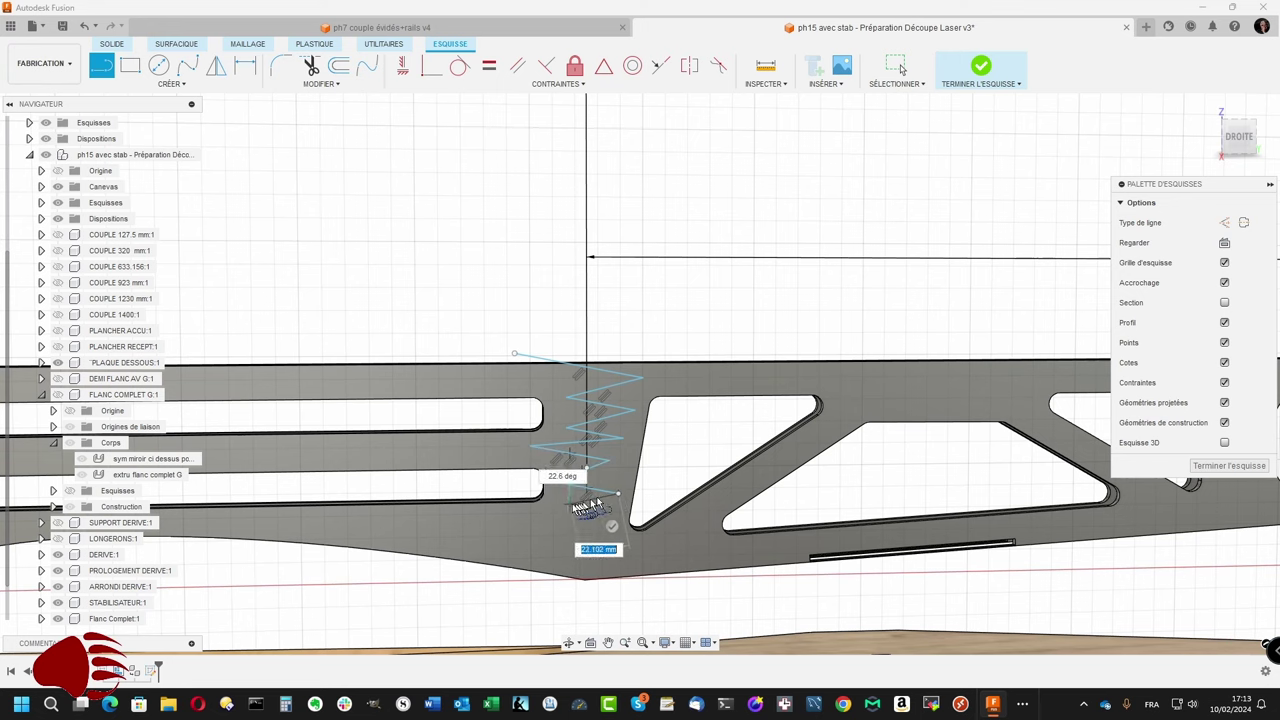
{"action": "left_click", "coordinate": [519, 515]}
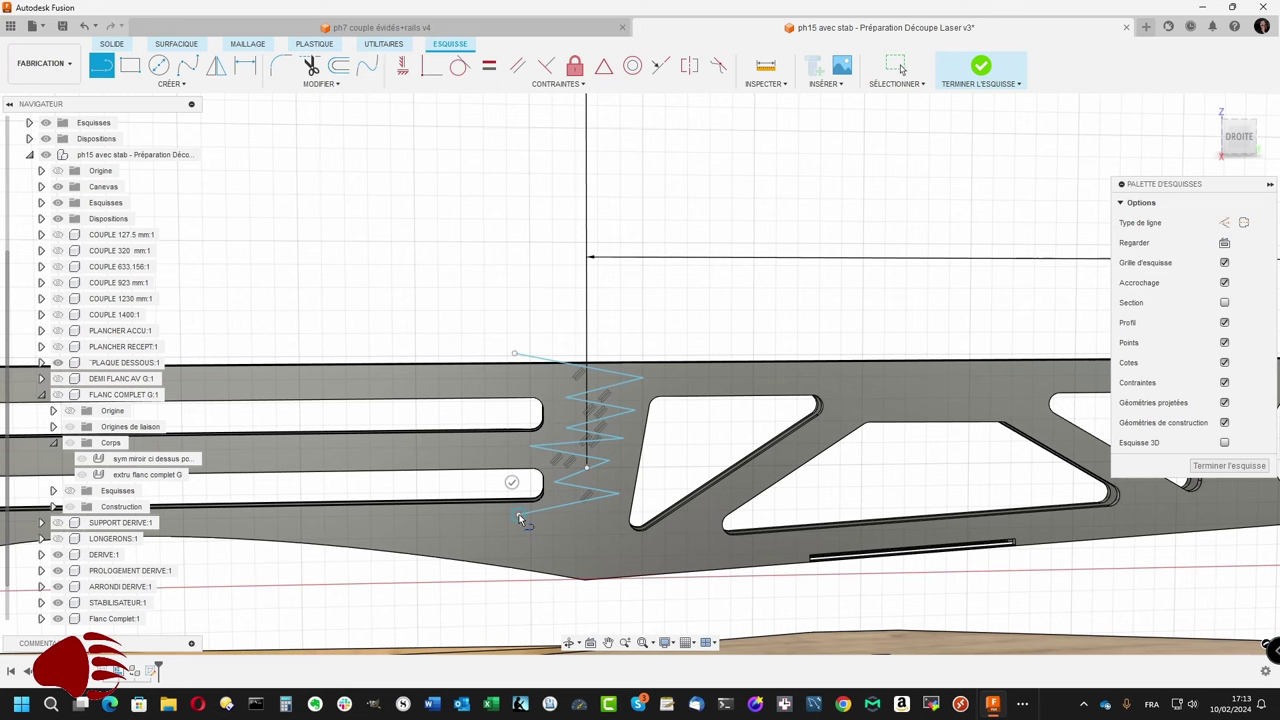
{"action": "left_click", "coordinate": [618, 541]}
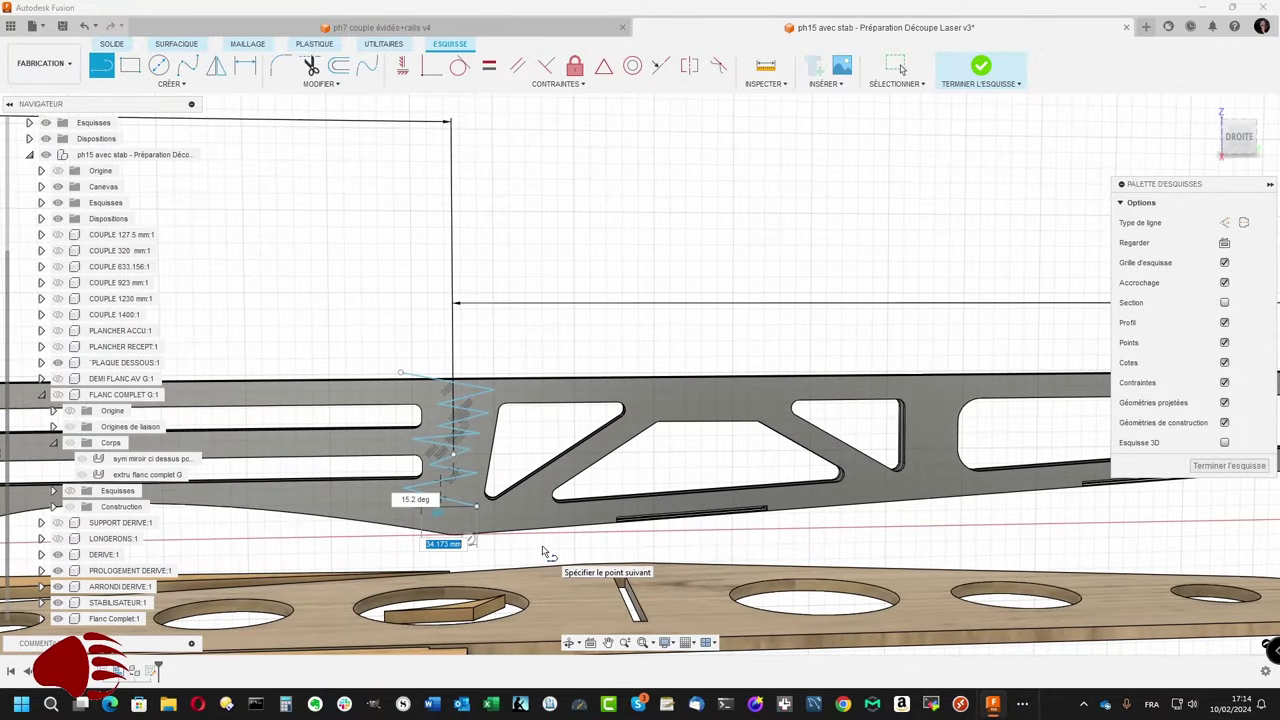
{"action": "key", "text": "Escape"}
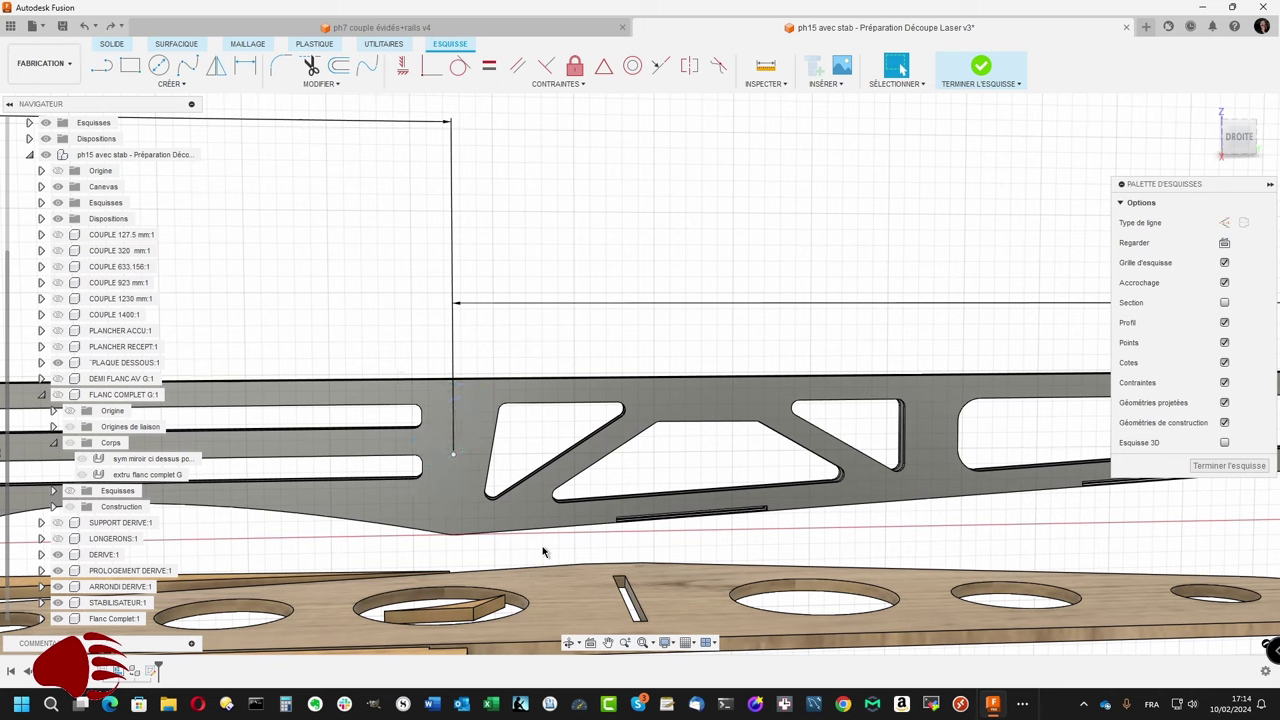
Step: Delete the lines above the panel and the 778.962 mm dimension
{"action": "scroll", "coordinate": [486, 477], "scroll_direction": "down", "scroll_amount": 3}
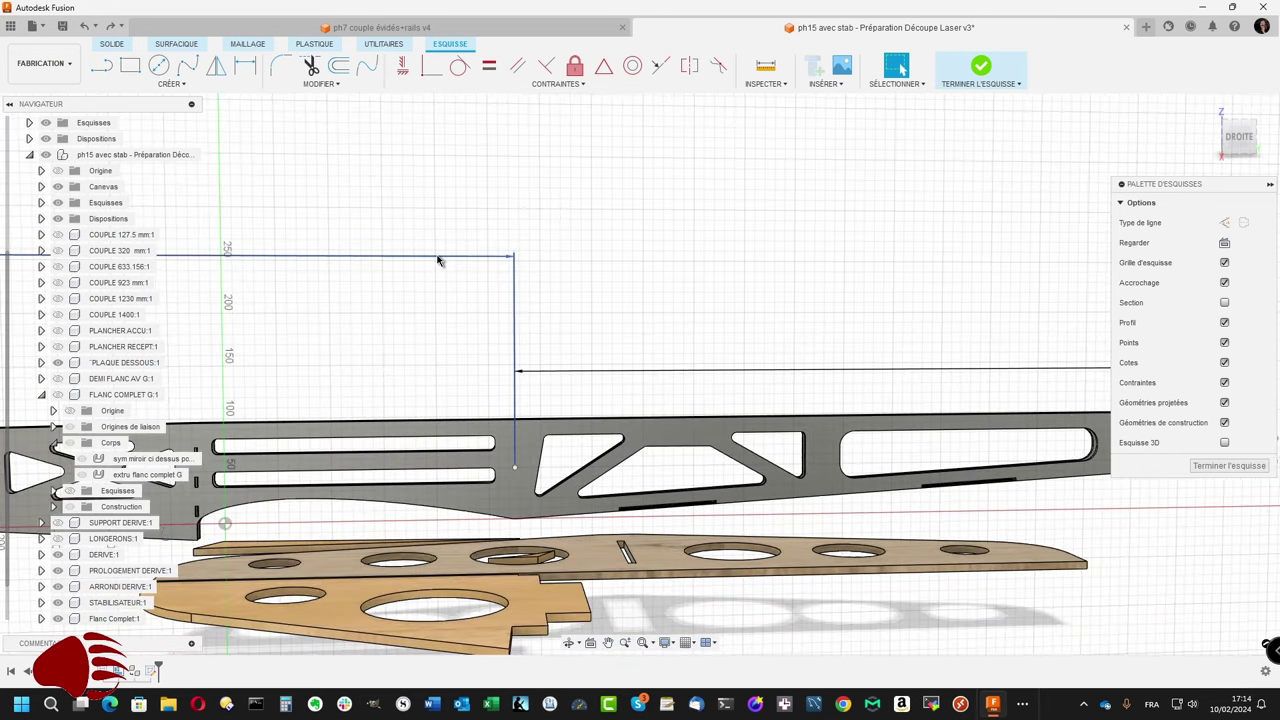
{"action": "key", "text": "Delete"}
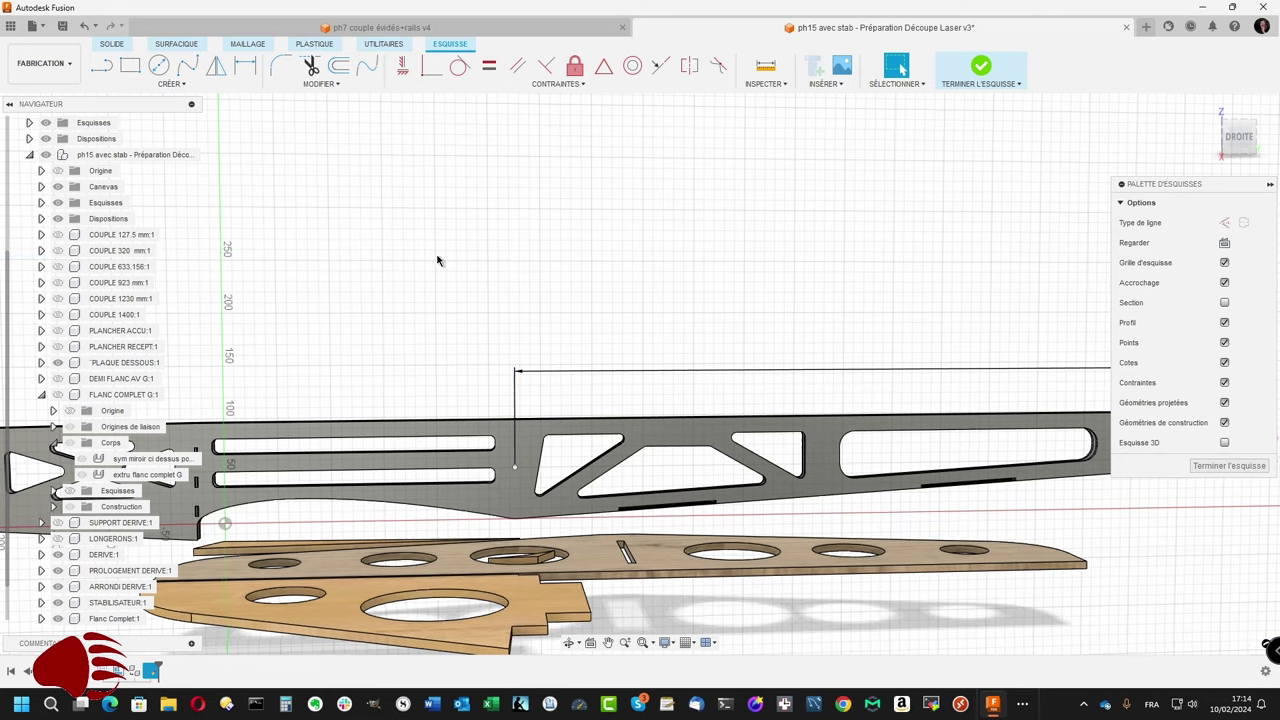
{"action": "middle_click_drag", "start_coordinate": [437, 260], "coordinate": [615, 365], "text": "shift"}
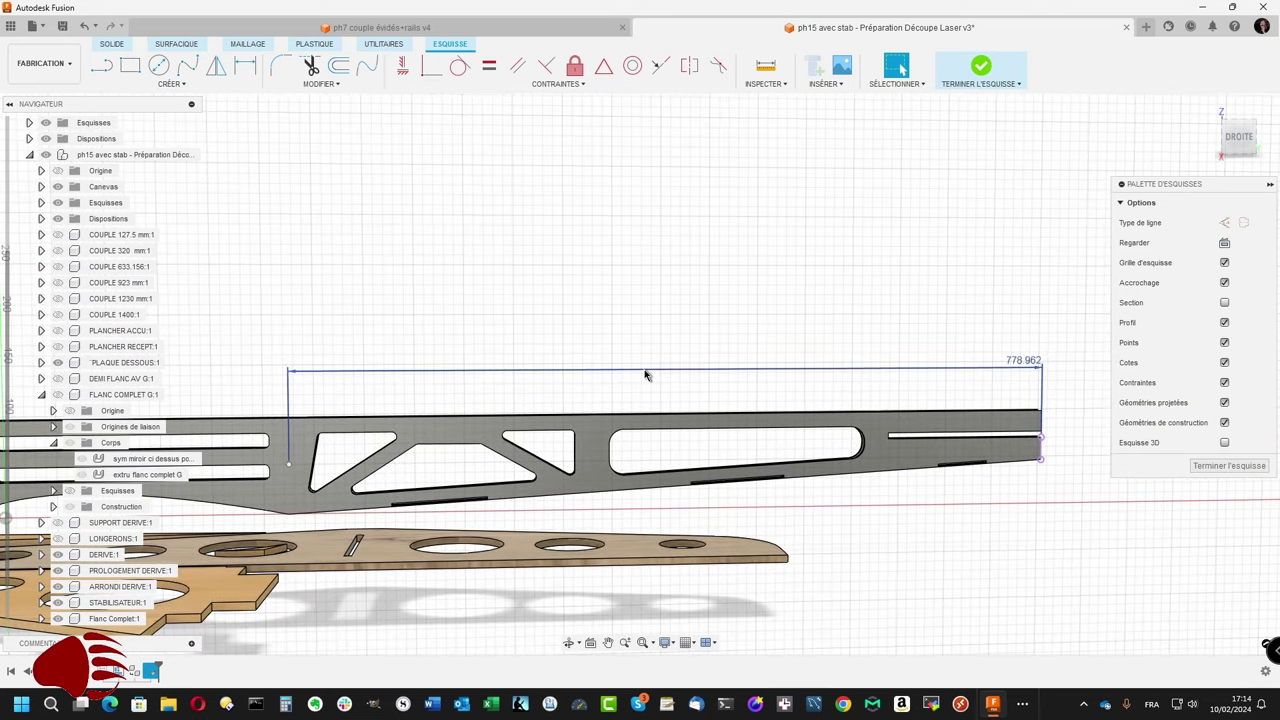
{"action": "left_click", "coordinate": [645, 370]}
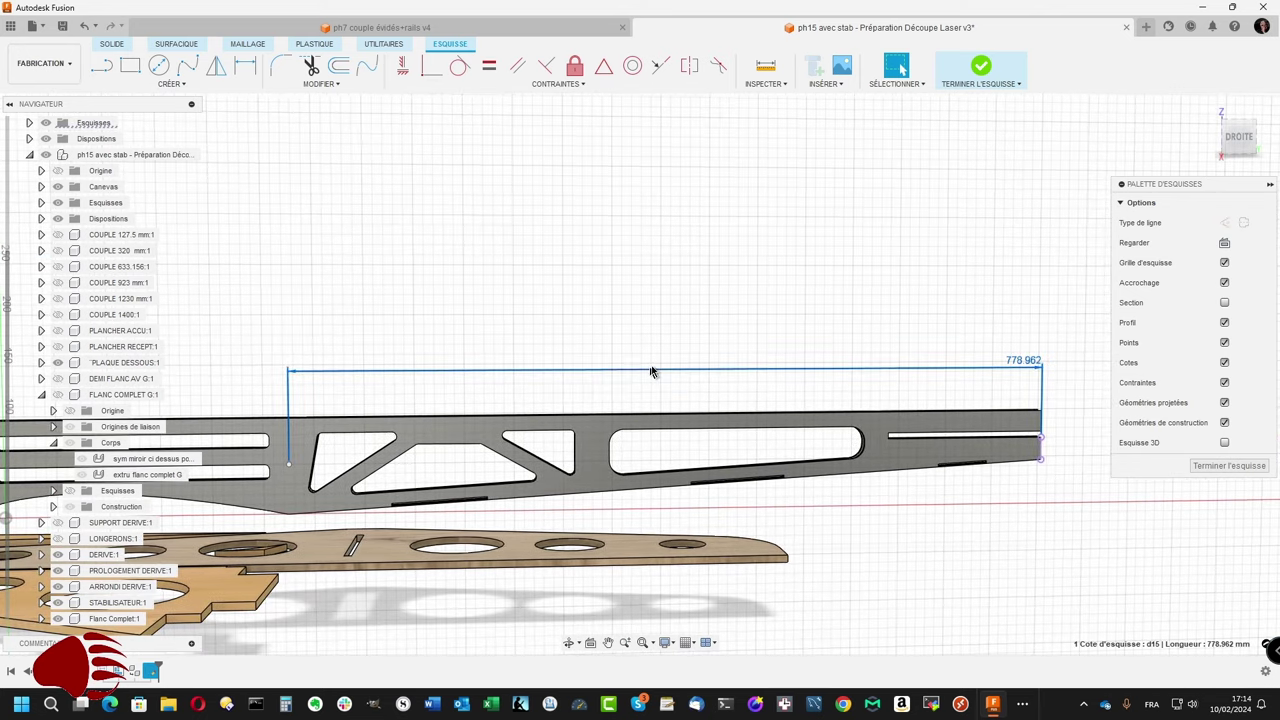
{"action": "key", "text": "Escape"}
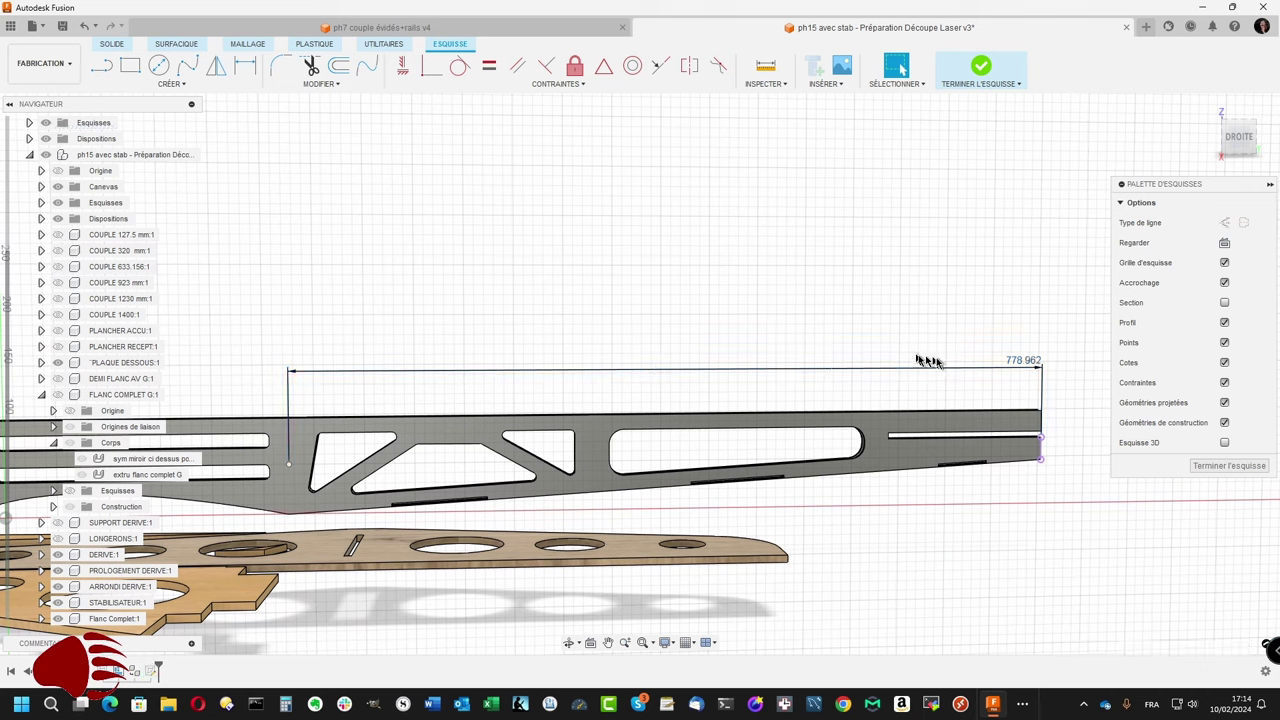
{"action": "left_click", "coordinate": [946, 371]}
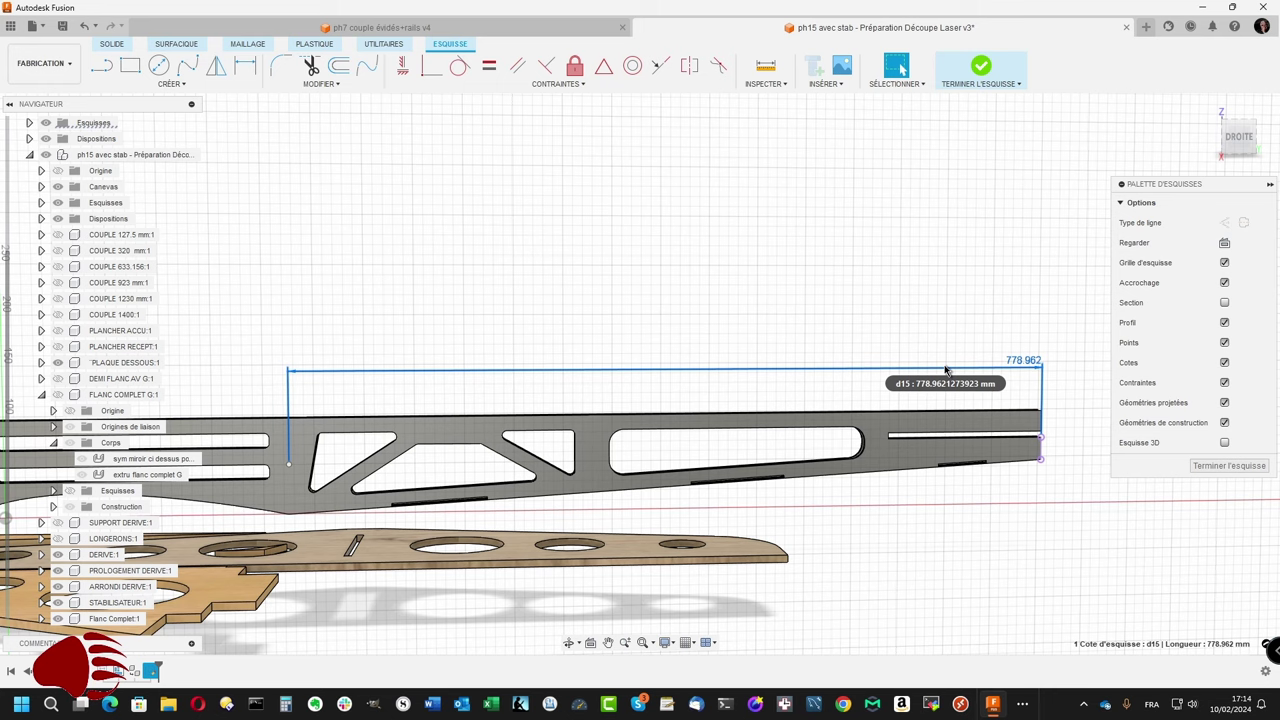
{"action": "key", "text": "Delete"}
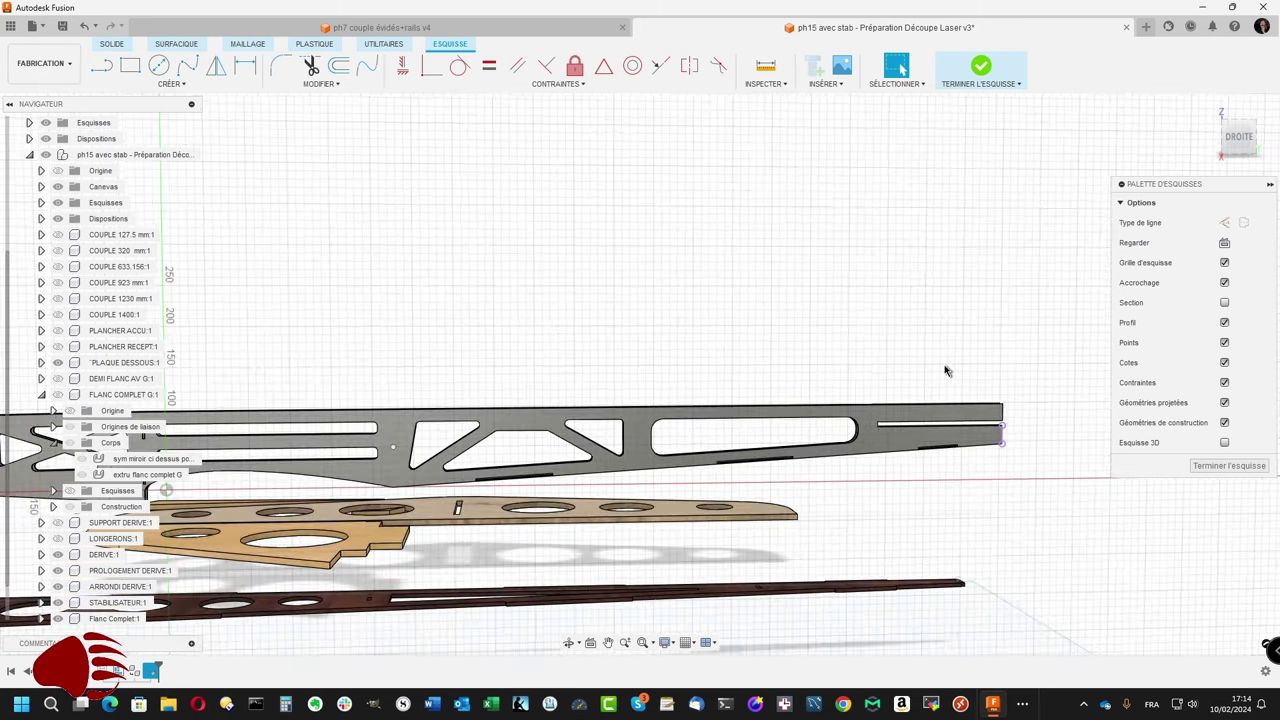
Step: Add a new 780 mm horizontal dimension from the panel's right end
{"action": "key", "text": "r"}
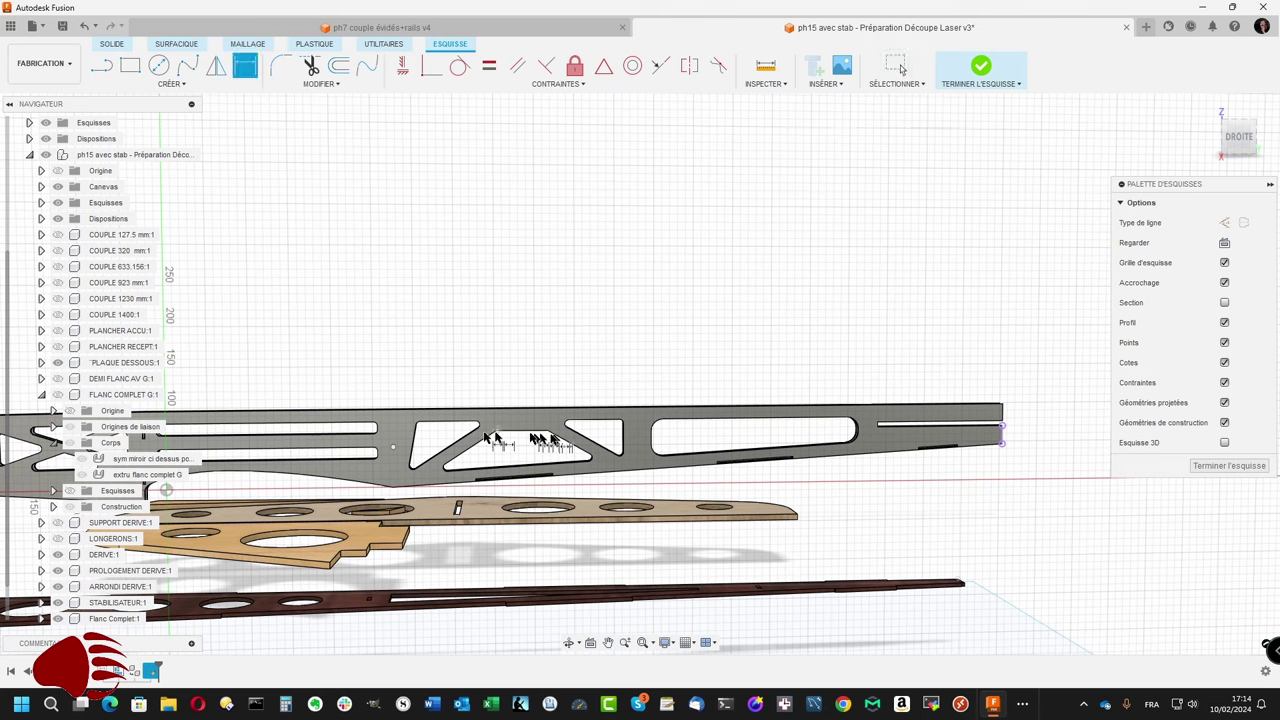
{"action": "left_click", "coordinate": [393, 448]}
{"action": "type", "text": "780"}
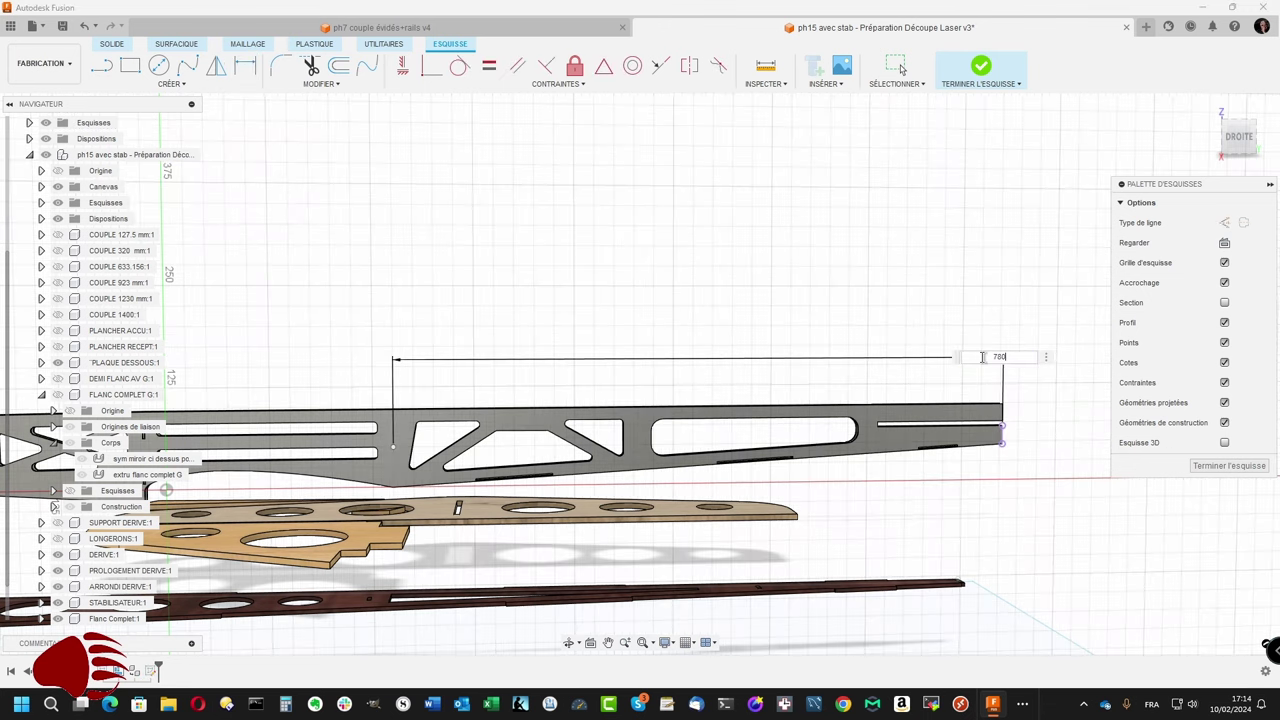
{"action": "key", "text": "Return"}
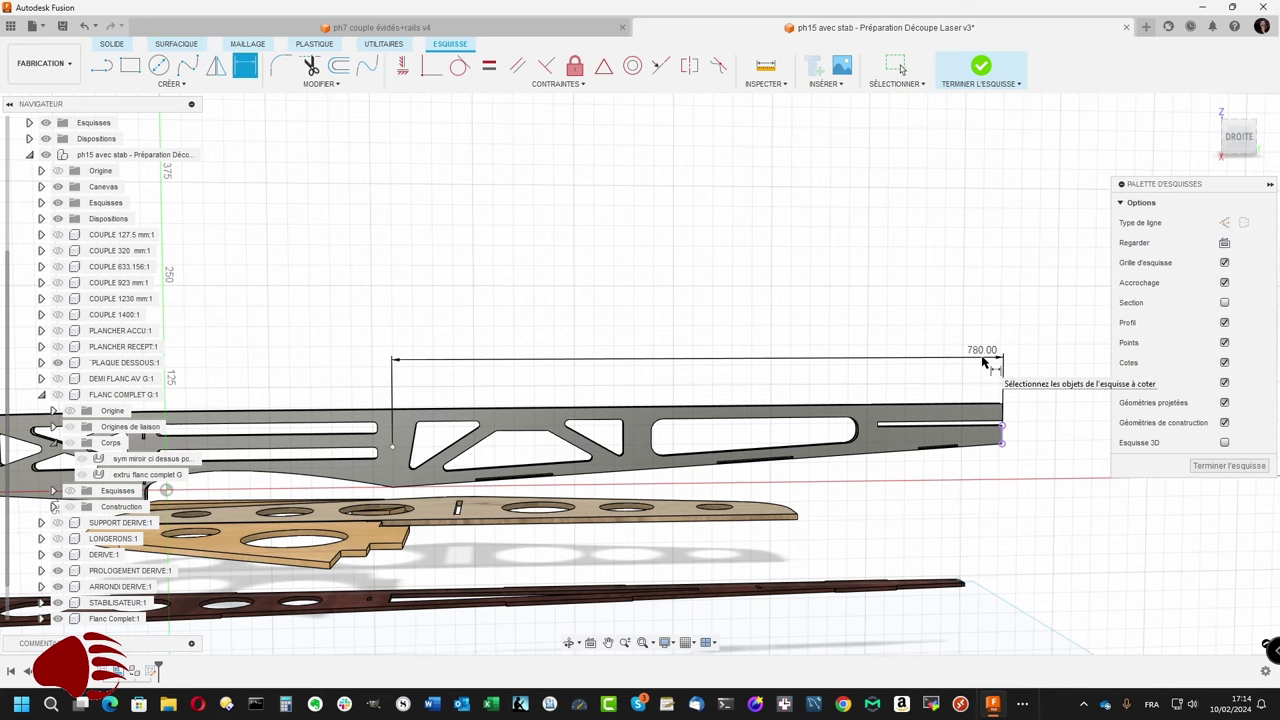
{"action": "scroll", "coordinate": [983, 363], "scroll_direction": "up", "scroll_amount": 2}
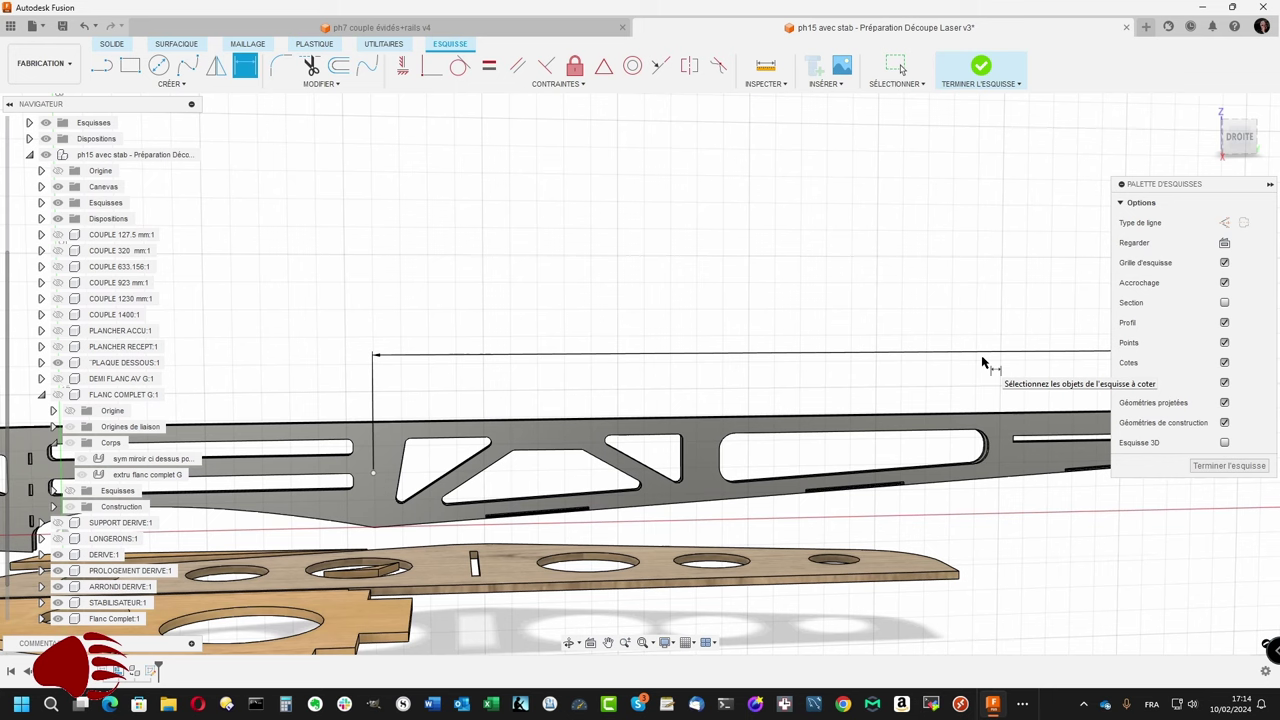
{"action": "key", "text": "Escape"}
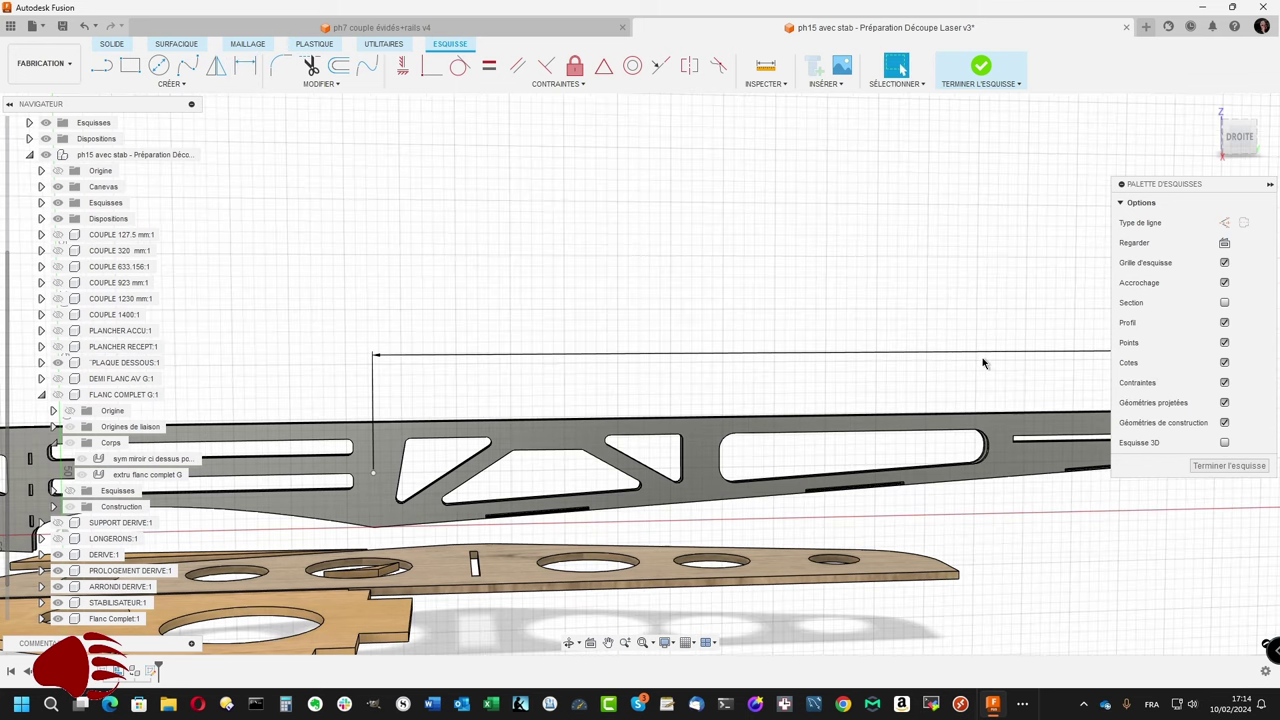
{"action": "key", "text": "l"}
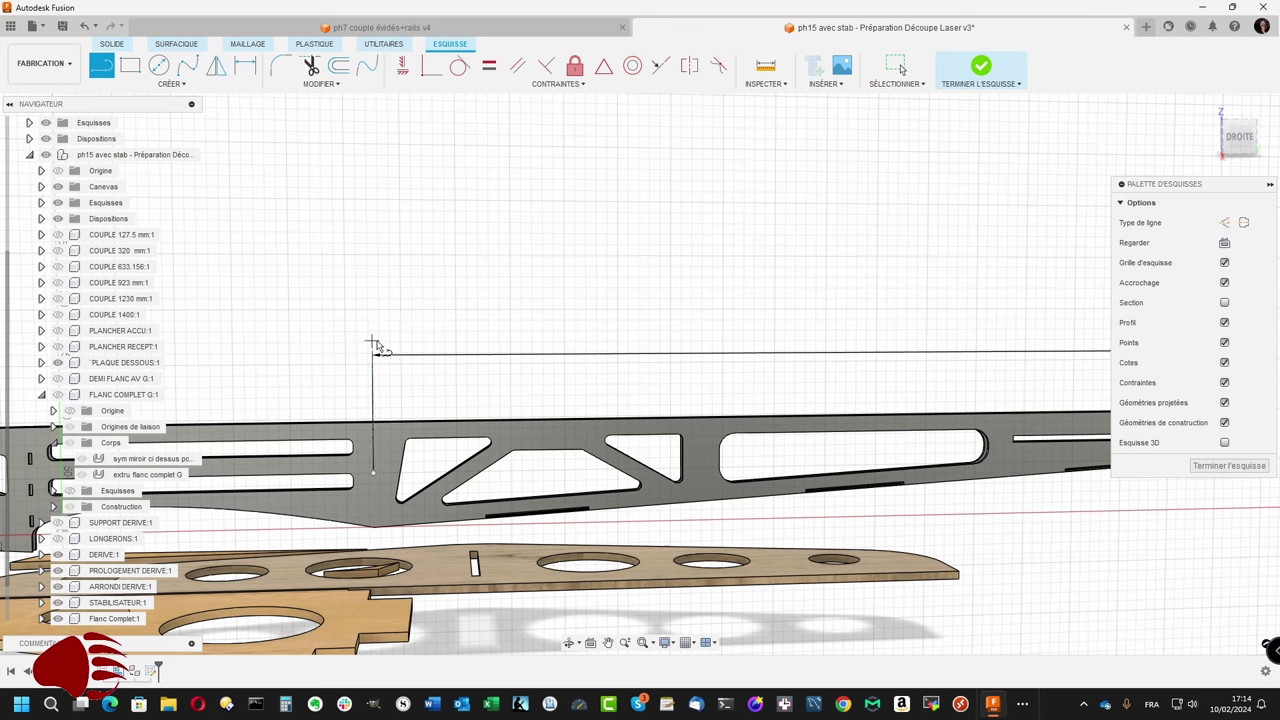
Step: Draw a vertical line from the 780 mm dimension's end to below the panel's bottom edge
{"action": "left_click", "coordinate": [372, 342]}
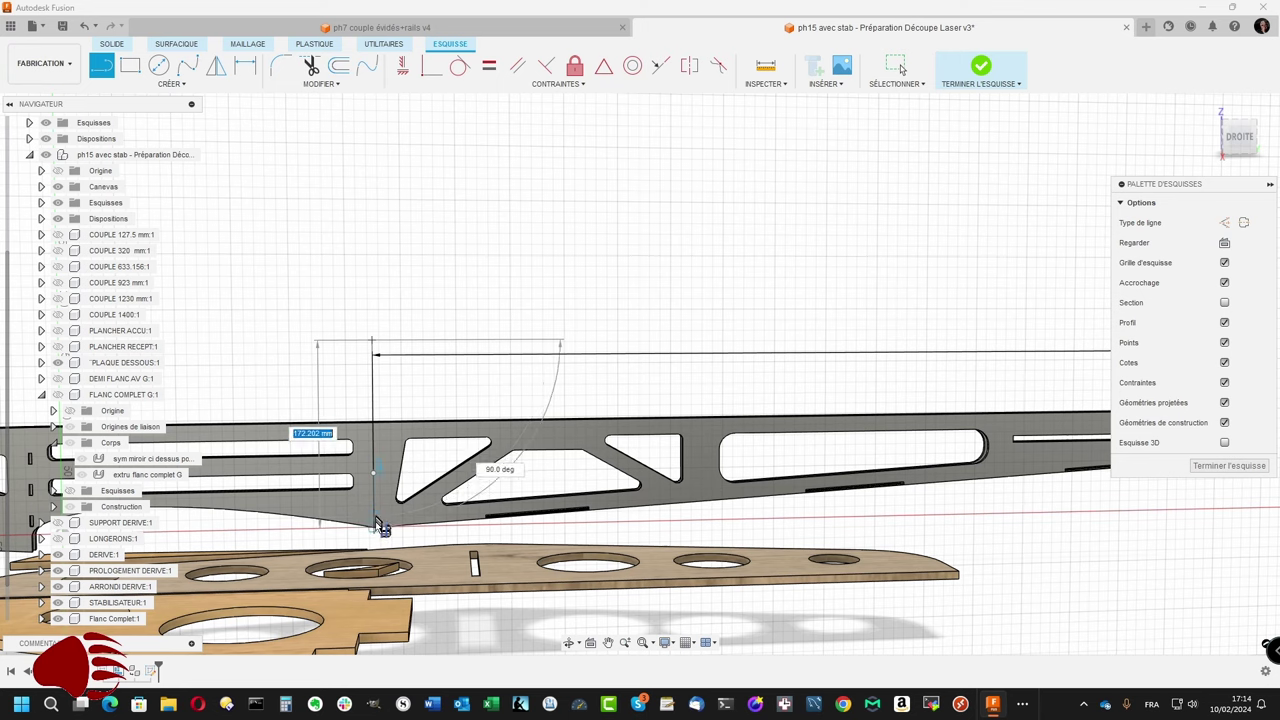
{"action": "scroll", "coordinate": [380, 530], "scroll_direction": "down", "scroll_amount": 2}
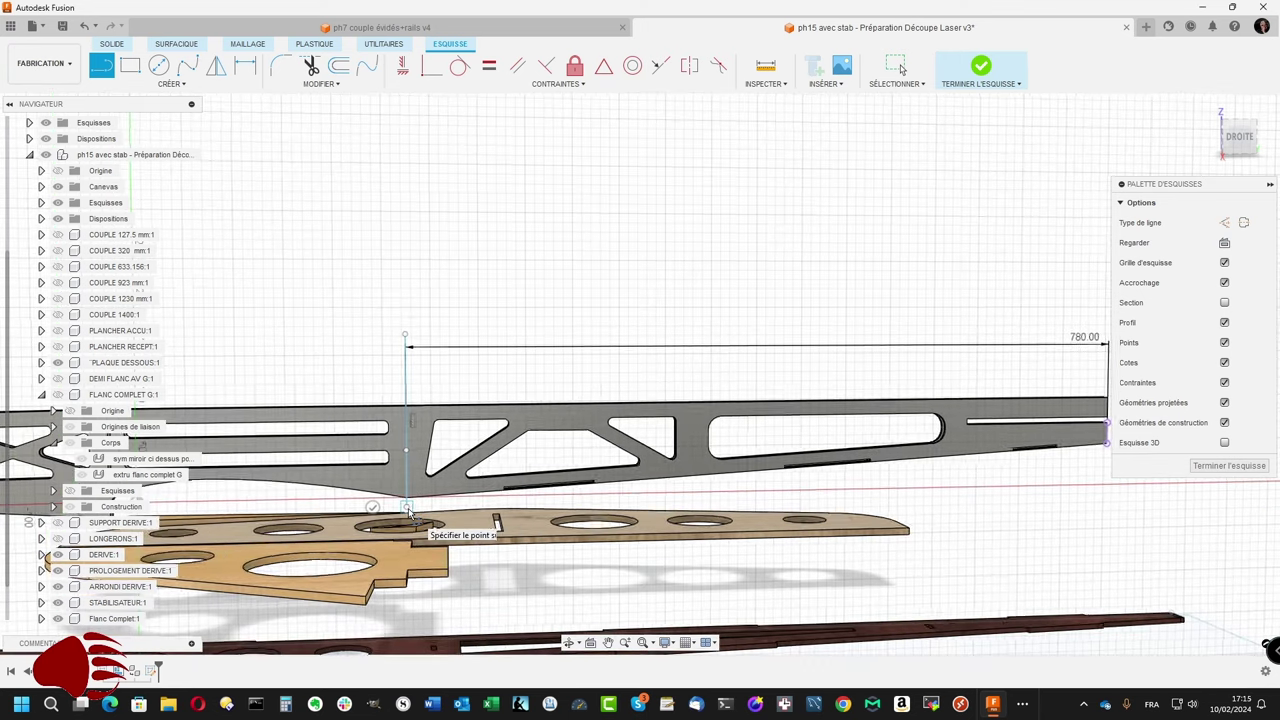
{"action": "scroll", "coordinate": [408, 510], "scroll_direction": "up", "scroll_amount": 3}
{"action": "left_click", "coordinate": [348, 578]}
{"action": "key", "text": "Escape"}
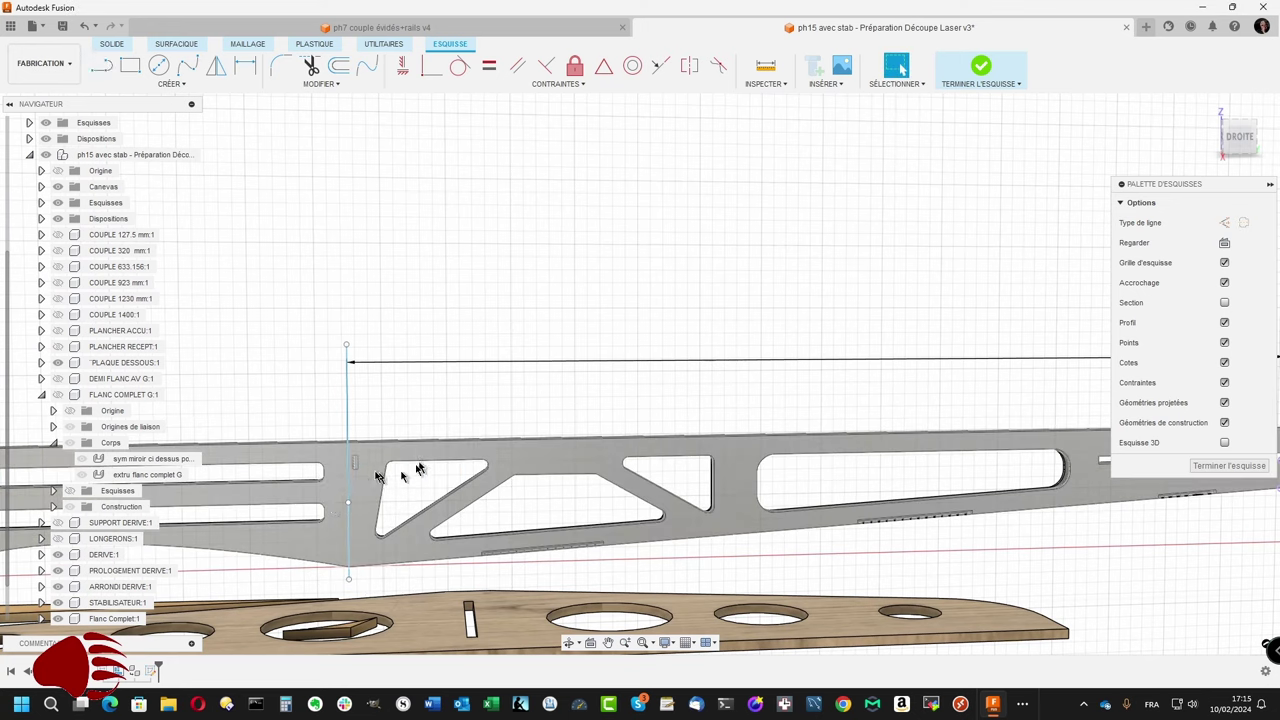
{"action": "left_click", "coordinate": [347, 531]}
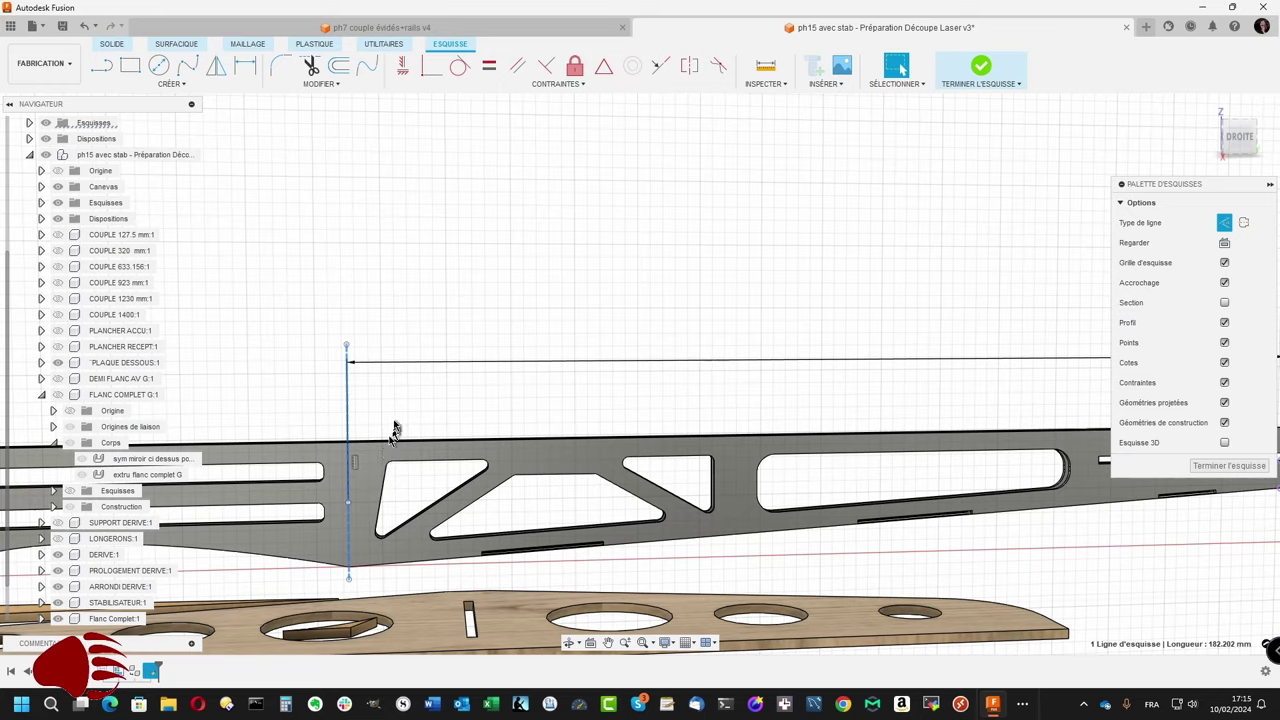
{"action": "scroll", "coordinate": [364, 528], "scroll_direction": "up", "scroll_amount": 3}
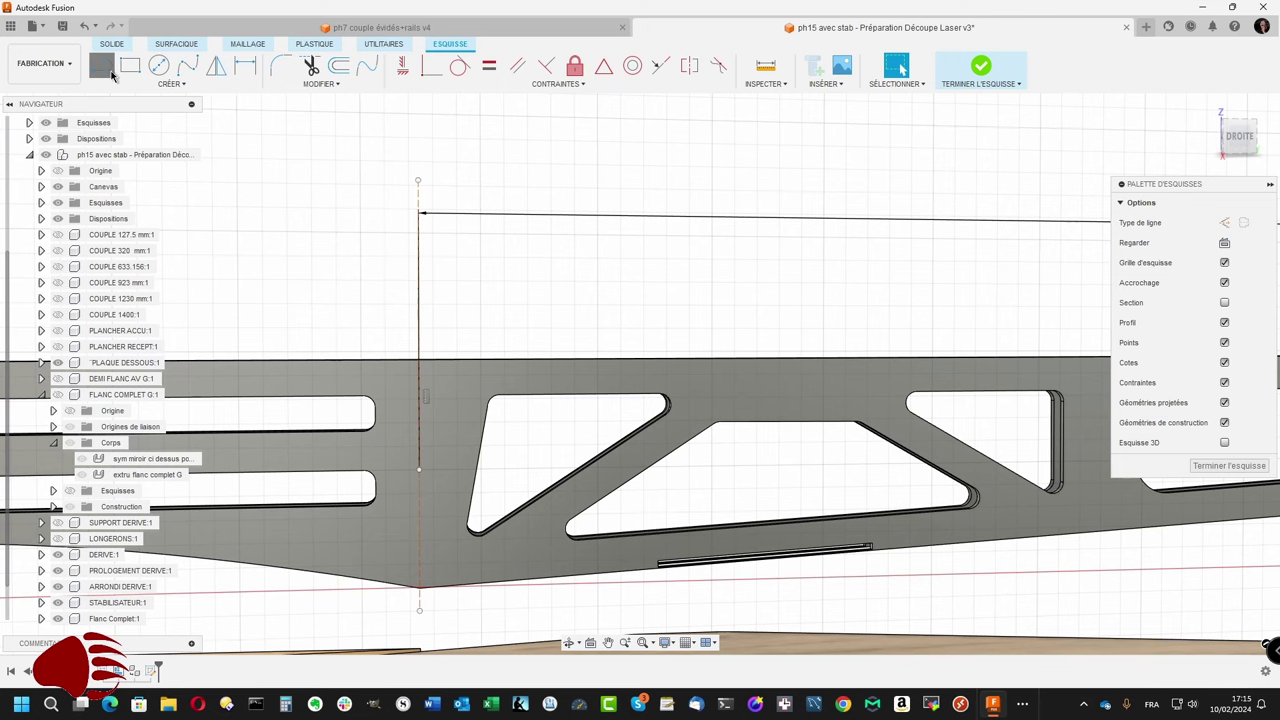
Step: Draw a ten-point zigzag line from the panel's top edge to its bottom edge
{"action": "left_click", "coordinate": [510, 357]}
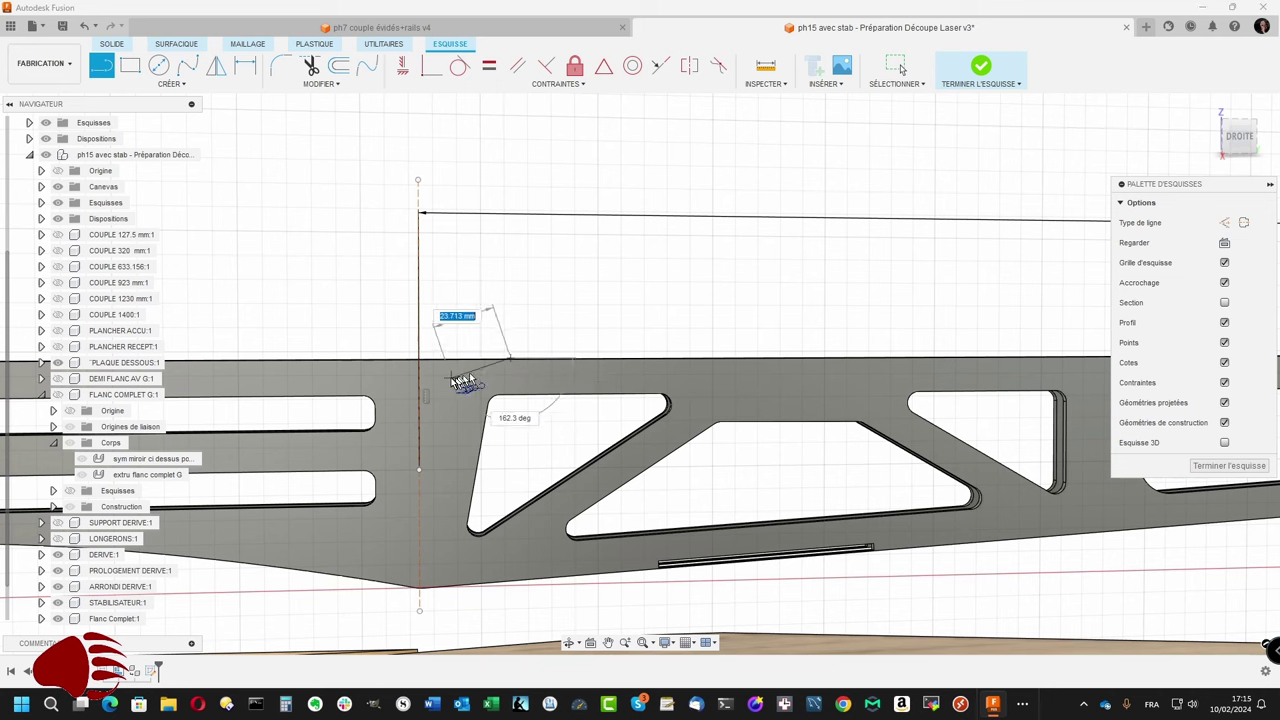
{"action": "left_click", "coordinate": [426, 381]}
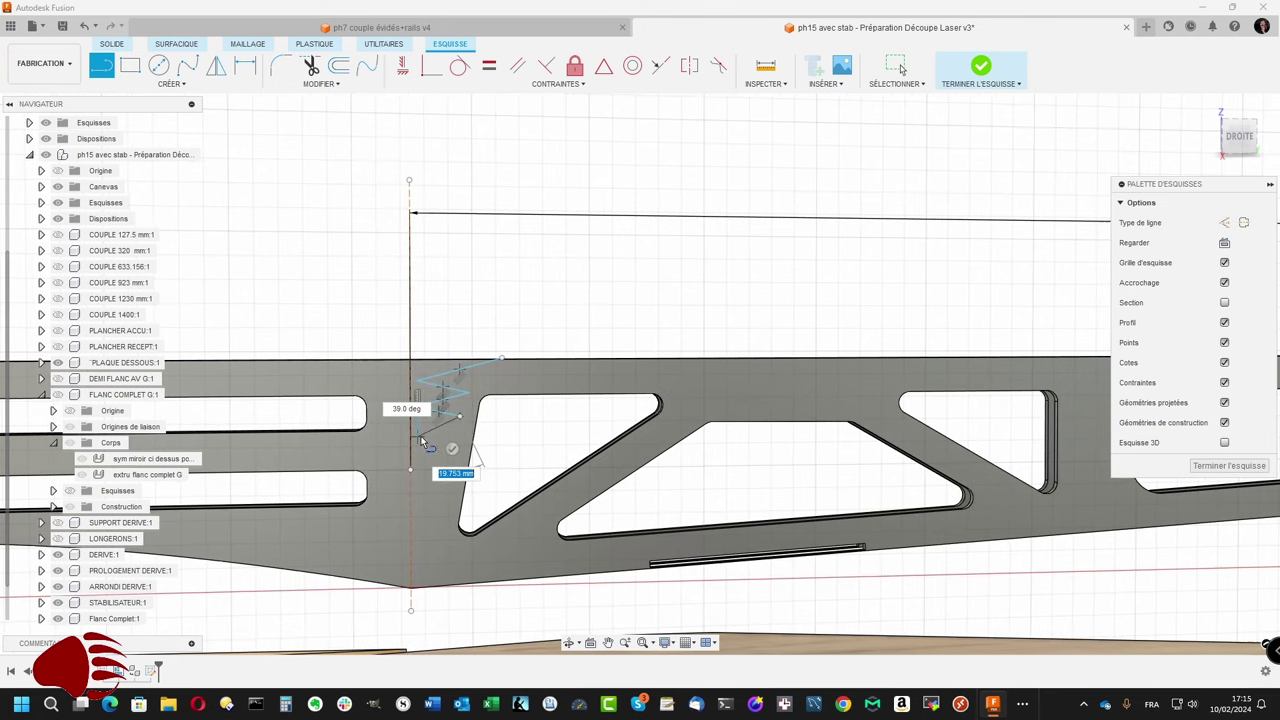
{"action": "left_click", "coordinate": [421, 440]}
{"action": "left_click", "coordinate": [460, 457]}
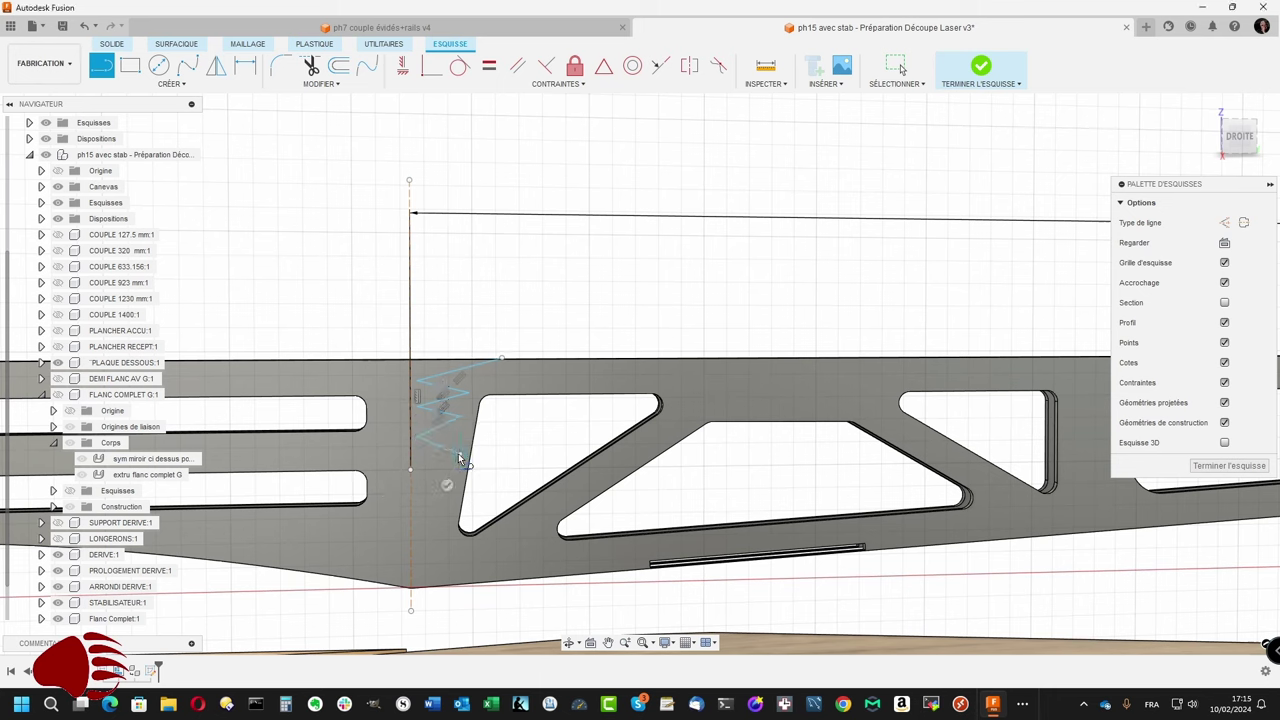
{"action": "left_click", "coordinate": [418, 467]}
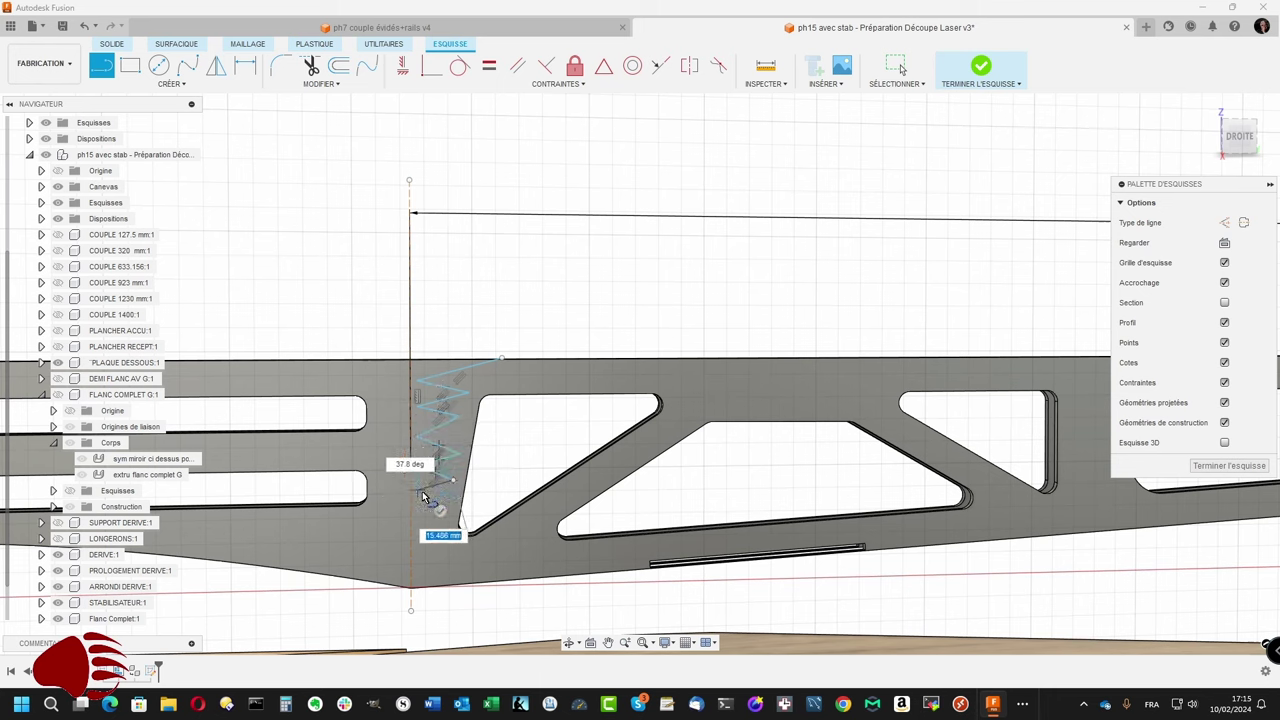
{"action": "left_click", "coordinate": [448, 508]}
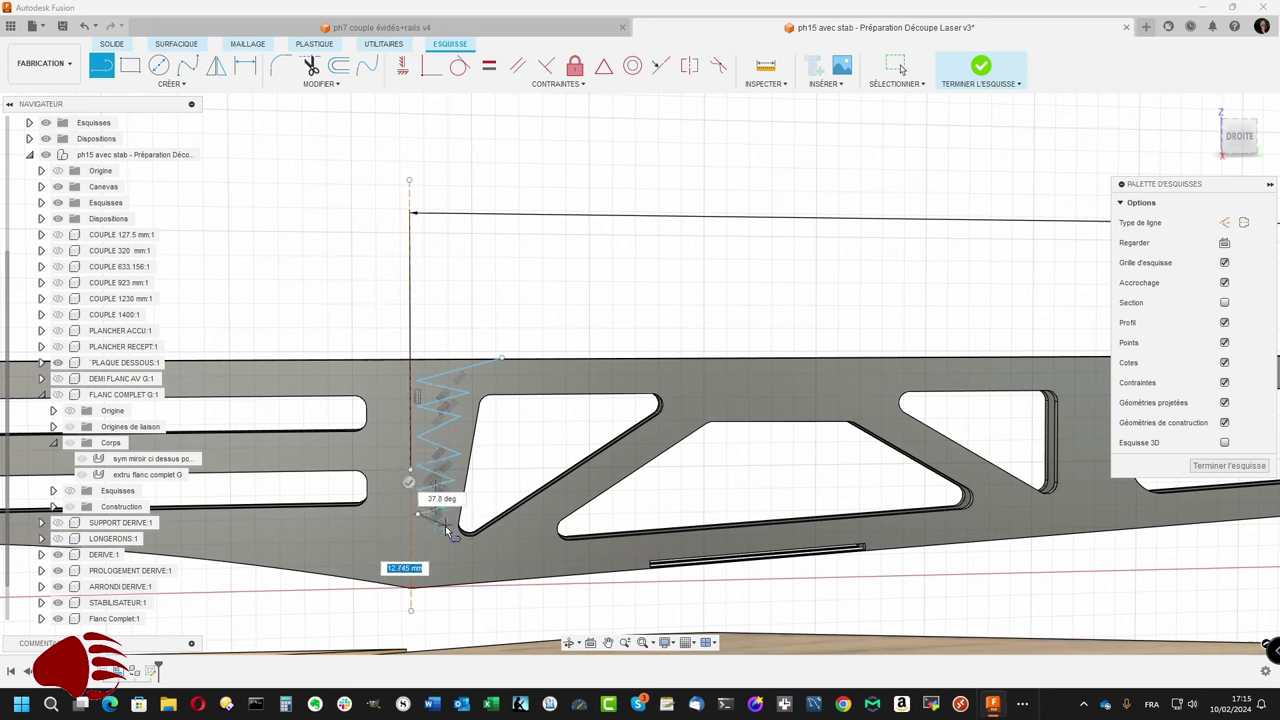
{"action": "left_click", "coordinate": [447, 530]}
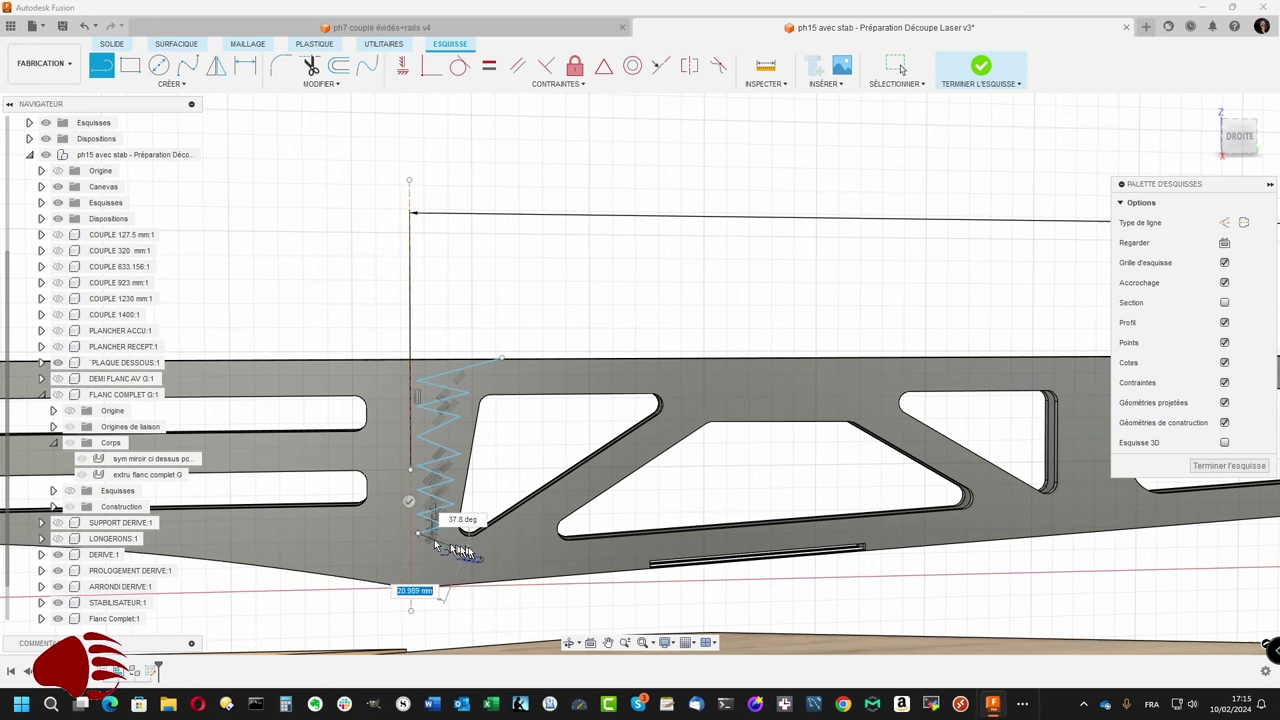
{"action": "left_click", "coordinate": [478, 549]}
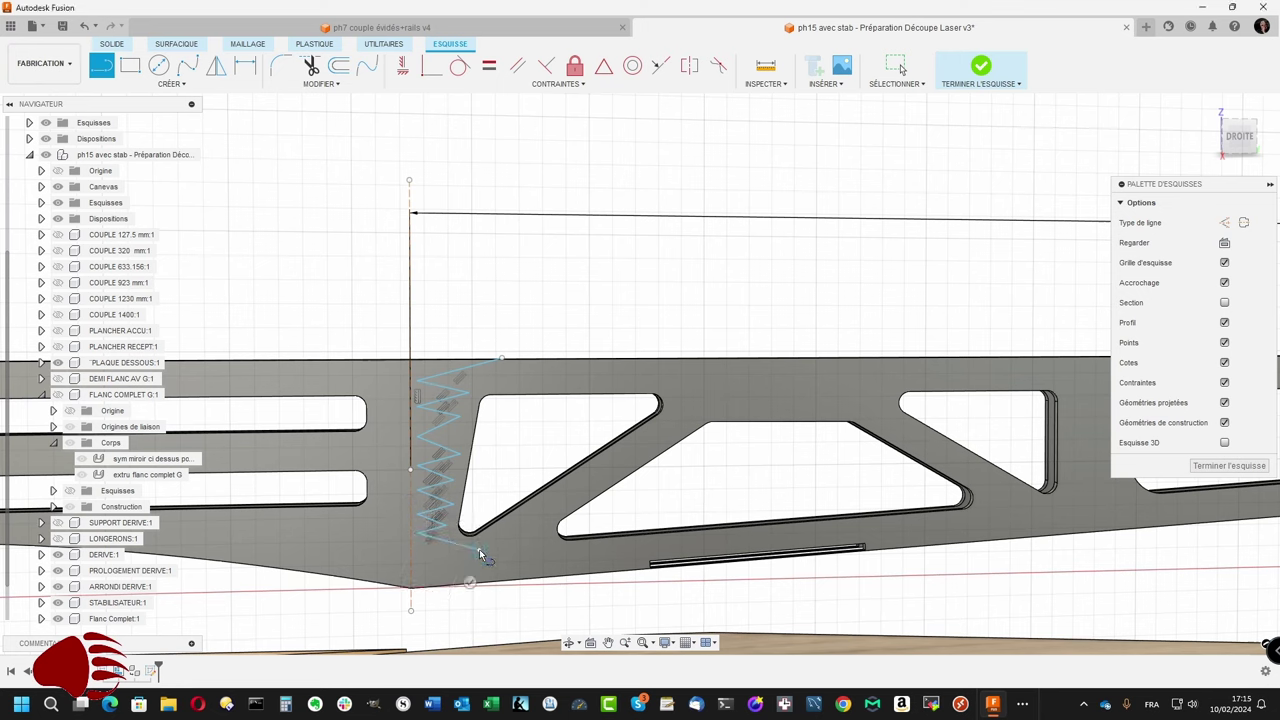
{"action": "left_click", "coordinate": [425, 566]}
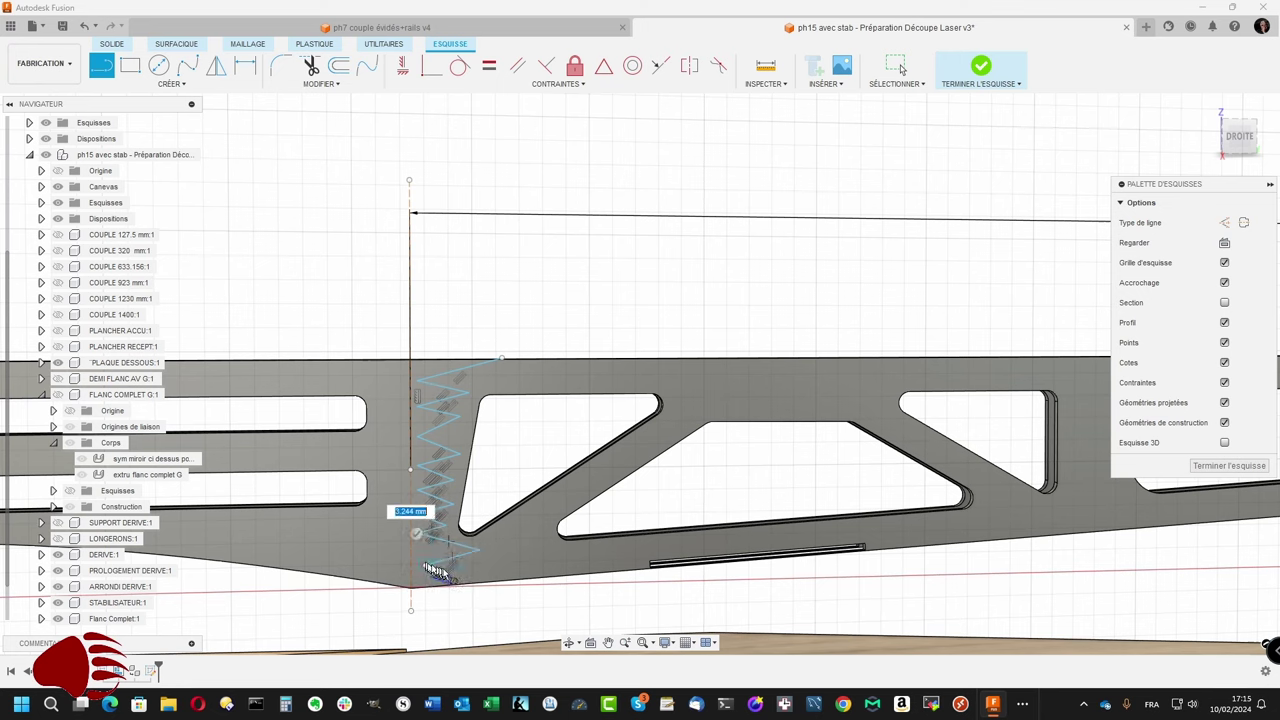
{"action": "left_click", "coordinate": [487, 588]}
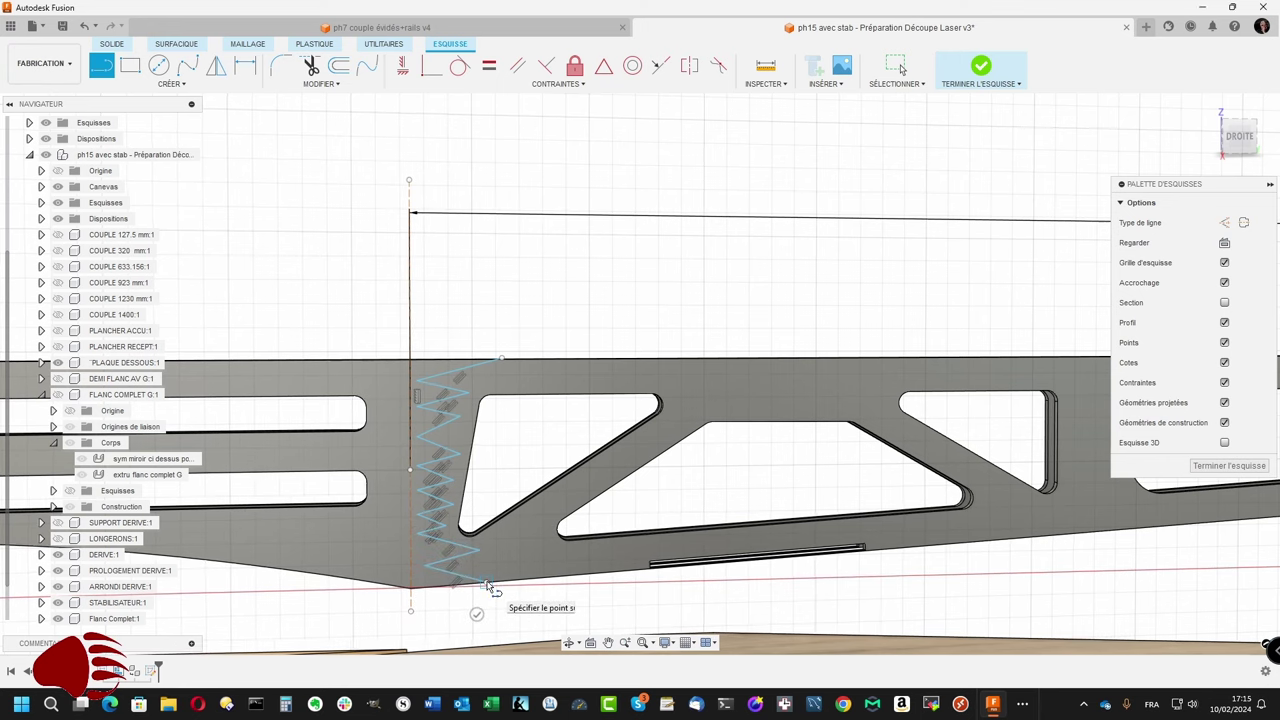
{"action": "key", "text": "Escape"}
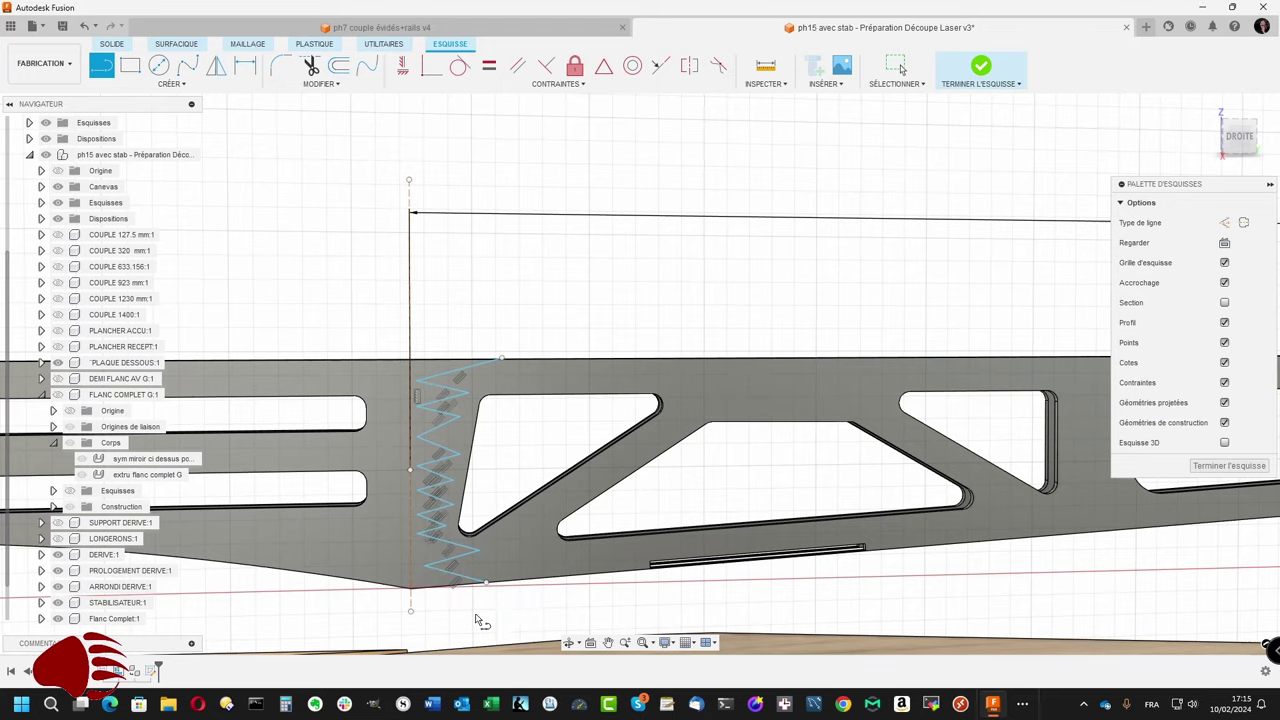
Step: Finish the sketch and return to solid modelling
{"action": "scroll", "coordinate": [477, 620], "scroll_direction": "up", "scroll_amount": 2}
{"action": "scroll", "coordinate": [477, 620], "scroll_direction": "up", "scroll_amount": 3}
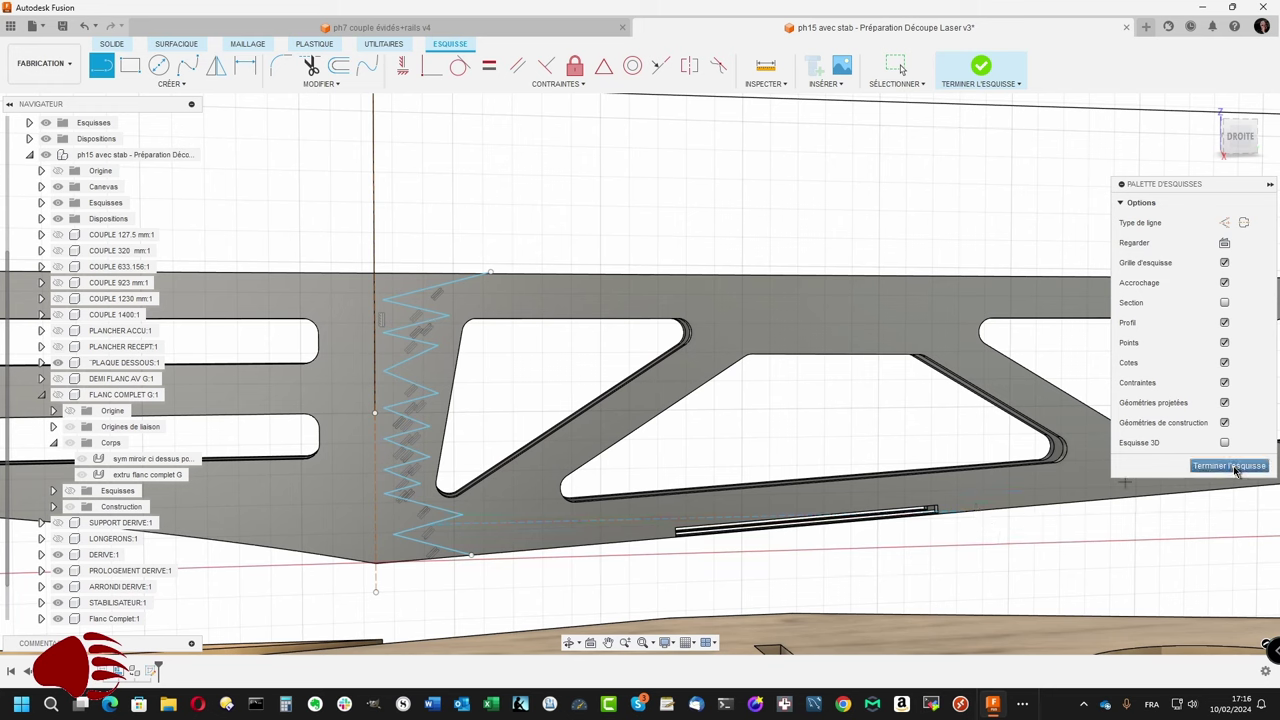
{"action": "left_click", "coordinate": [1230, 466]}
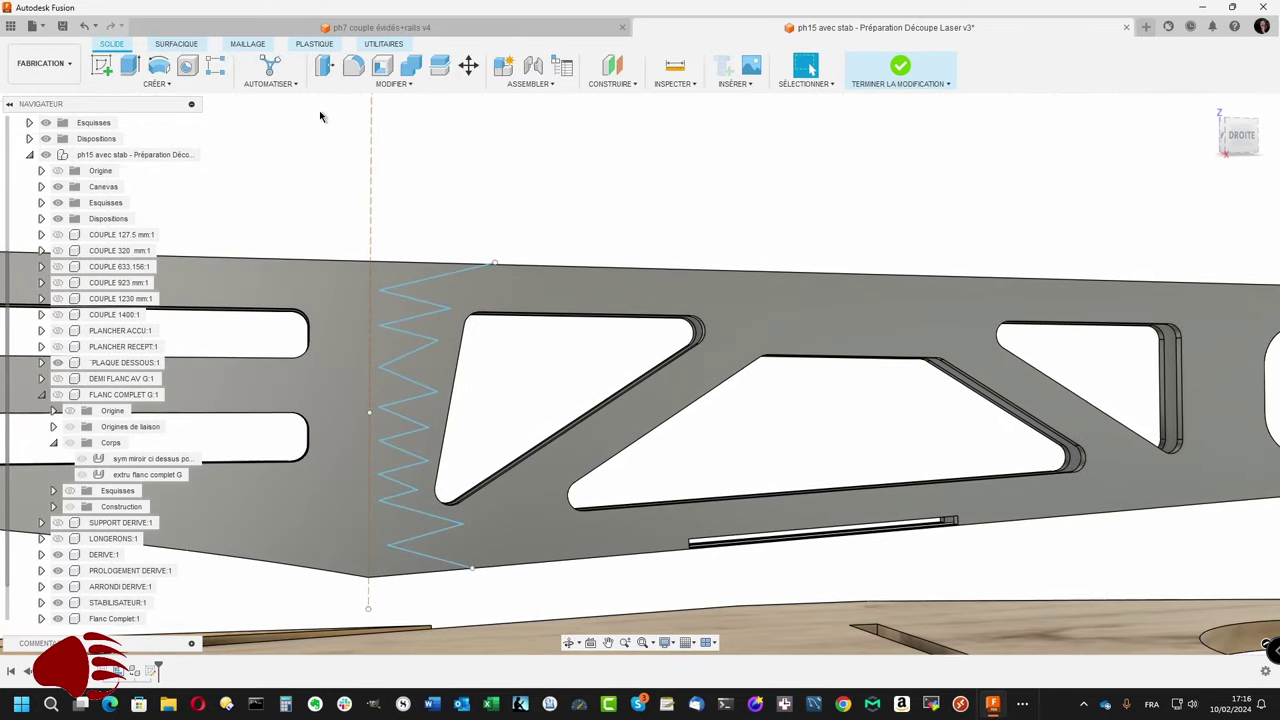
{"action": "left_click", "coordinate": [400, 84]}
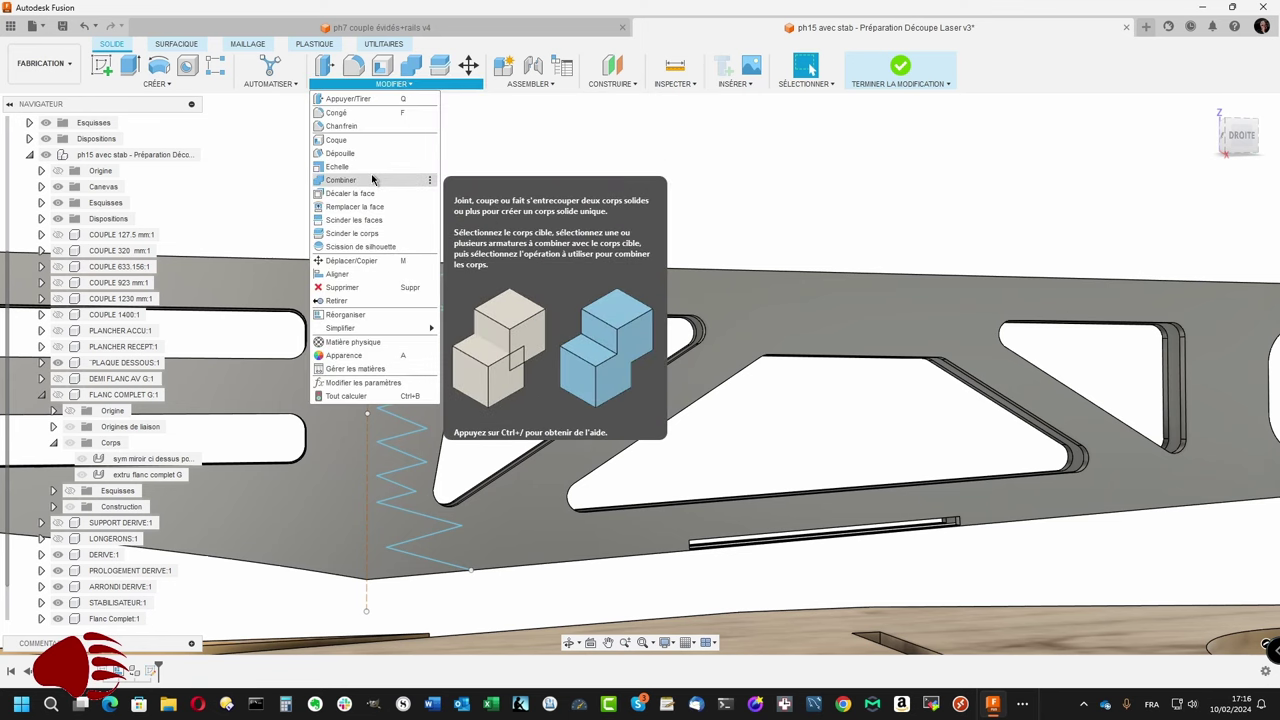
Step: Start Split Body and select both side-panel bodies to split
{"action": "left_click", "coordinate": [366, 234]}
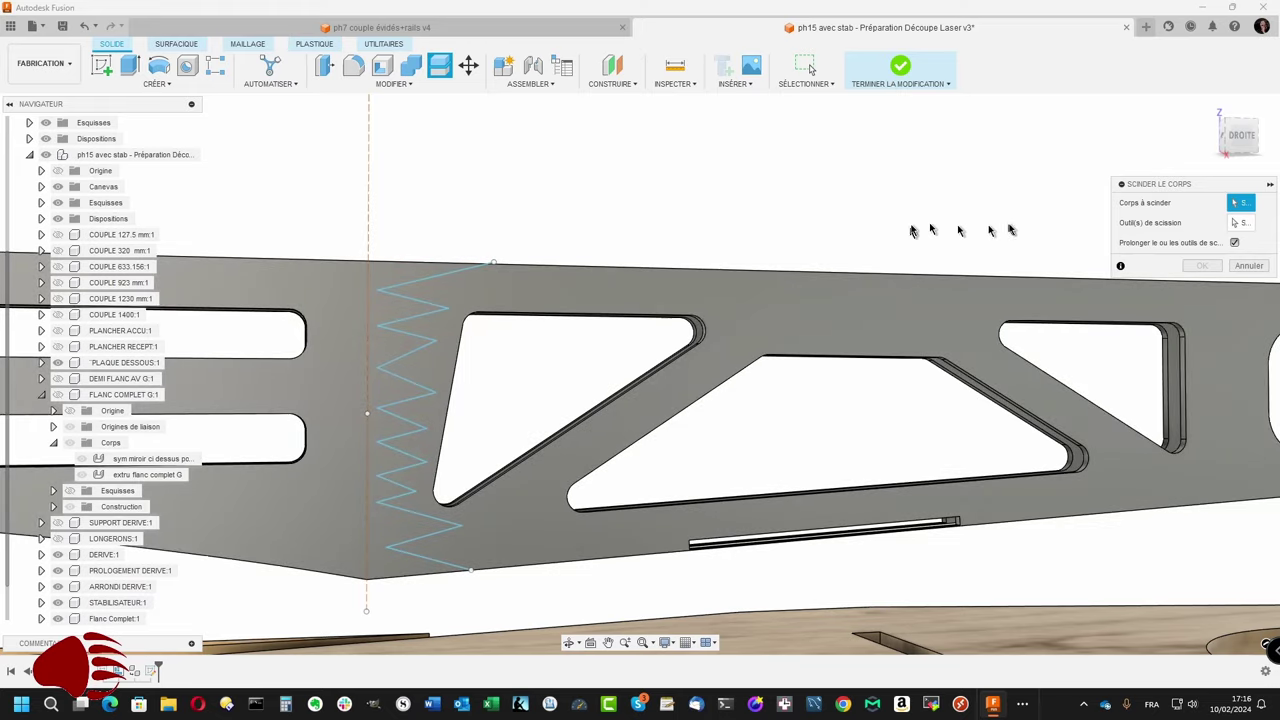
{"action": "left_click", "coordinate": [1046, 300]}
{"action": "mouse_move", "coordinate": [1046, 300]}
{"action": "middle_mouse_down", "text": "shift"}
{"action": "mouse_move", "coordinate": [900, 310]}
{"action": "mouse_move", "coordinate": [851, 385]}
{"action": "mouse_move", "coordinate": [1120, 280]}
{"action": "middle_mouse_up", "text": "shift"}
{"action": "left_click", "coordinate": [848, 393]}
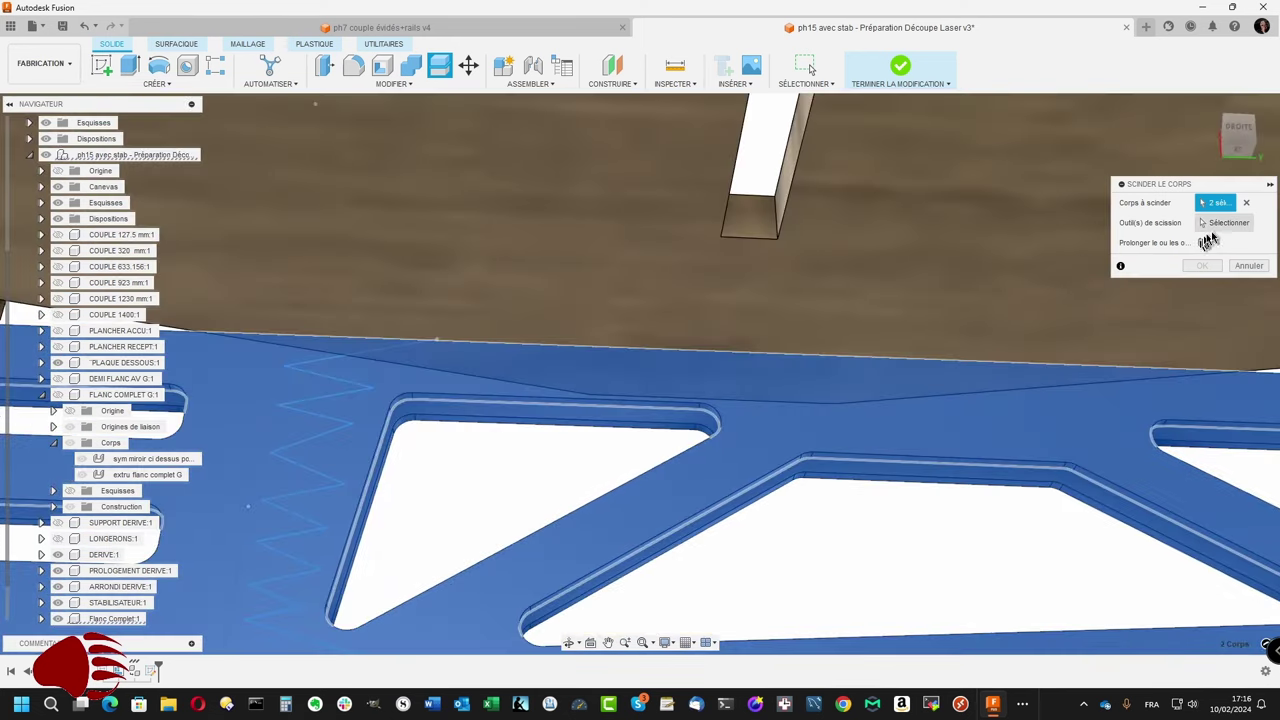
Step: Use the zigzag joint as splitting tool and check the split preview
{"action": "left_click", "coordinate": [1220, 224]}
{"action": "middle_click_drag", "start_coordinate": [1099, 223], "coordinate": [510, 292], "text": "shift"}
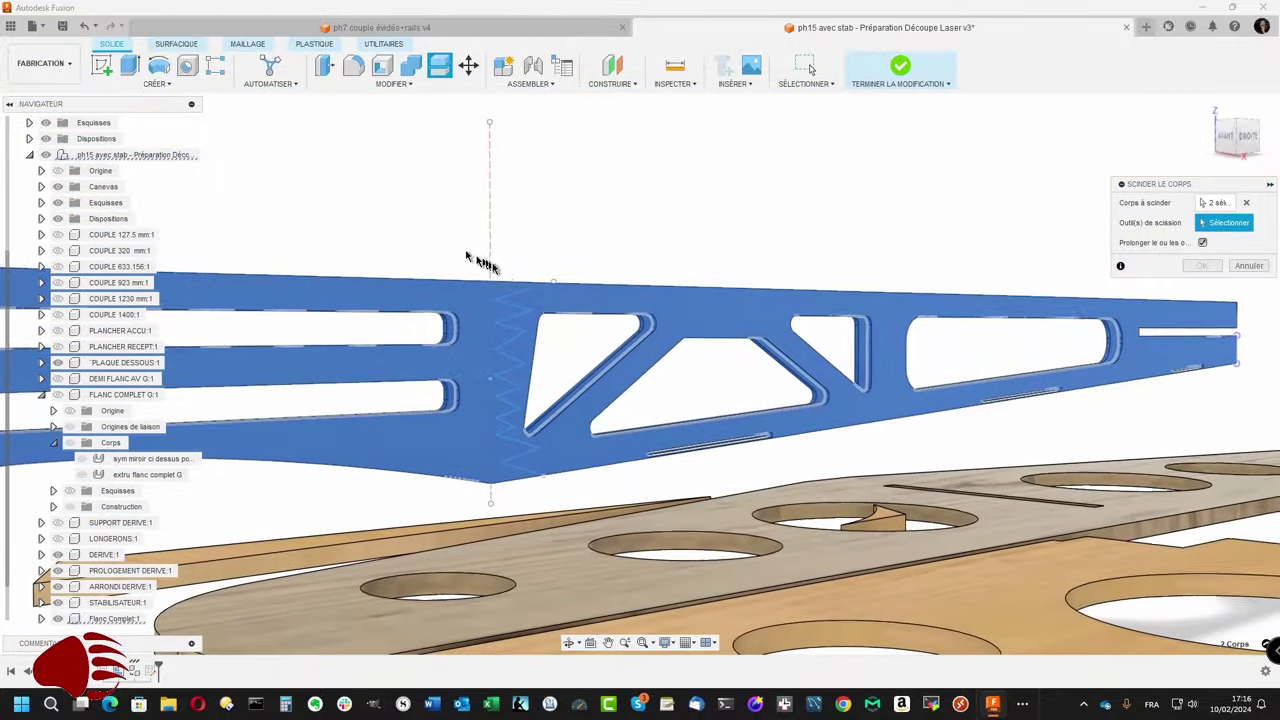
{"action": "scroll", "coordinate": [510, 292], "scroll_direction": "up", "scroll_amount": 3}
{"action": "scroll", "coordinate": [515, 270], "scroll_direction": "up", "scroll_amount": 2}
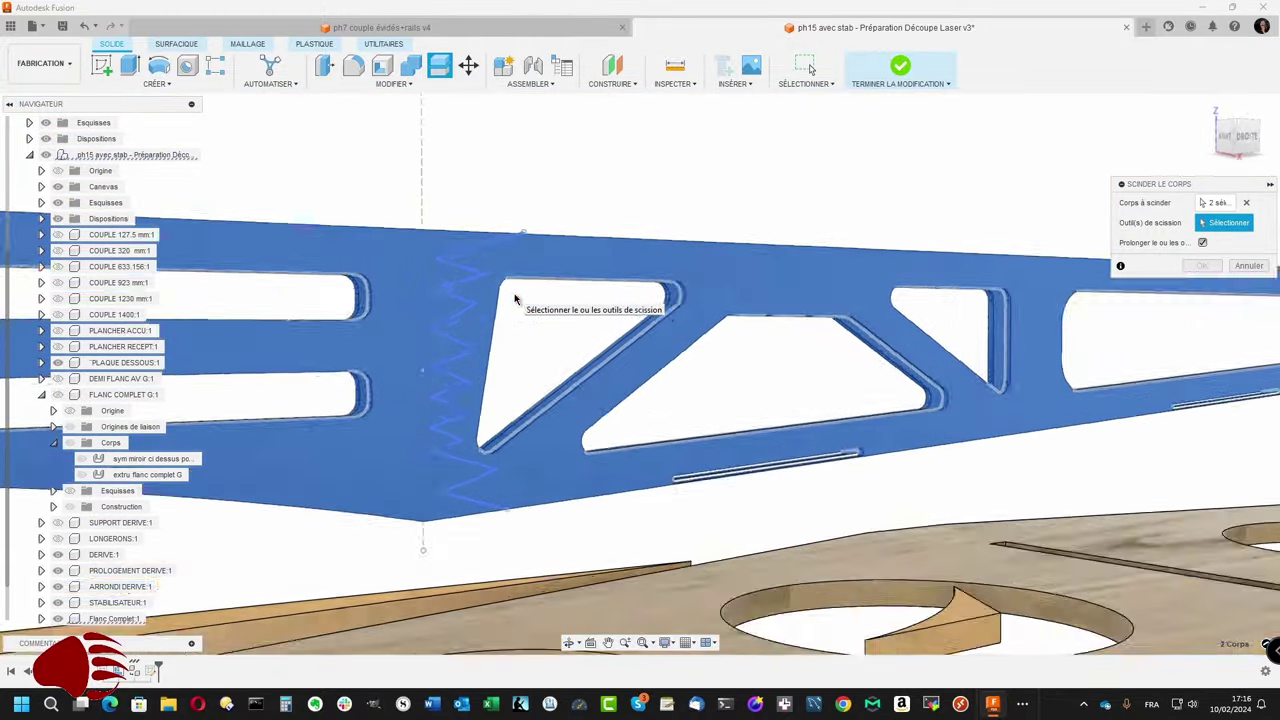
{"action": "scroll", "coordinate": [520, 252], "scroll_direction": "up", "scroll_amount": 2}
{"action": "scroll", "coordinate": [530, 238], "scroll_direction": "up", "scroll_amount": 2}
{"action": "scroll", "coordinate": [540, 230], "scroll_direction": "up", "scroll_amount": 2}
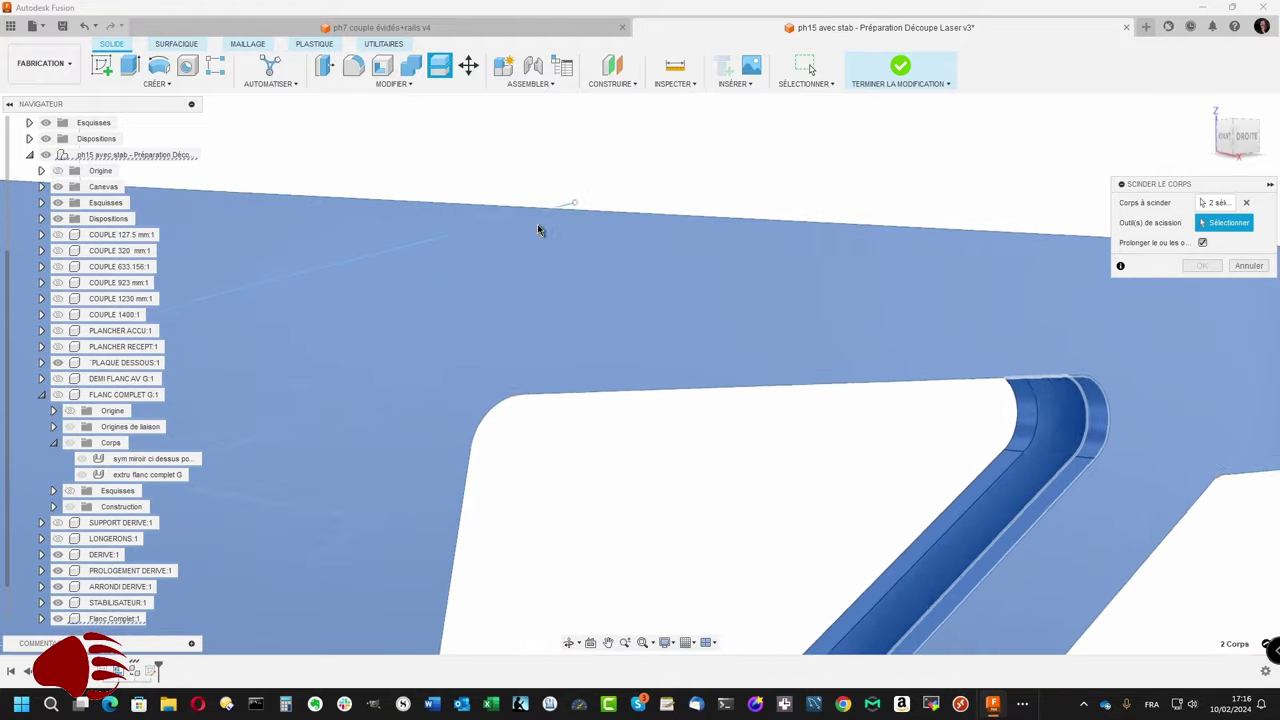
{"action": "scroll", "coordinate": [556, 220], "scroll_direction": "up", "scroll_amount": 2}
{"action": "left_click", "coordinate": [566, 211]}
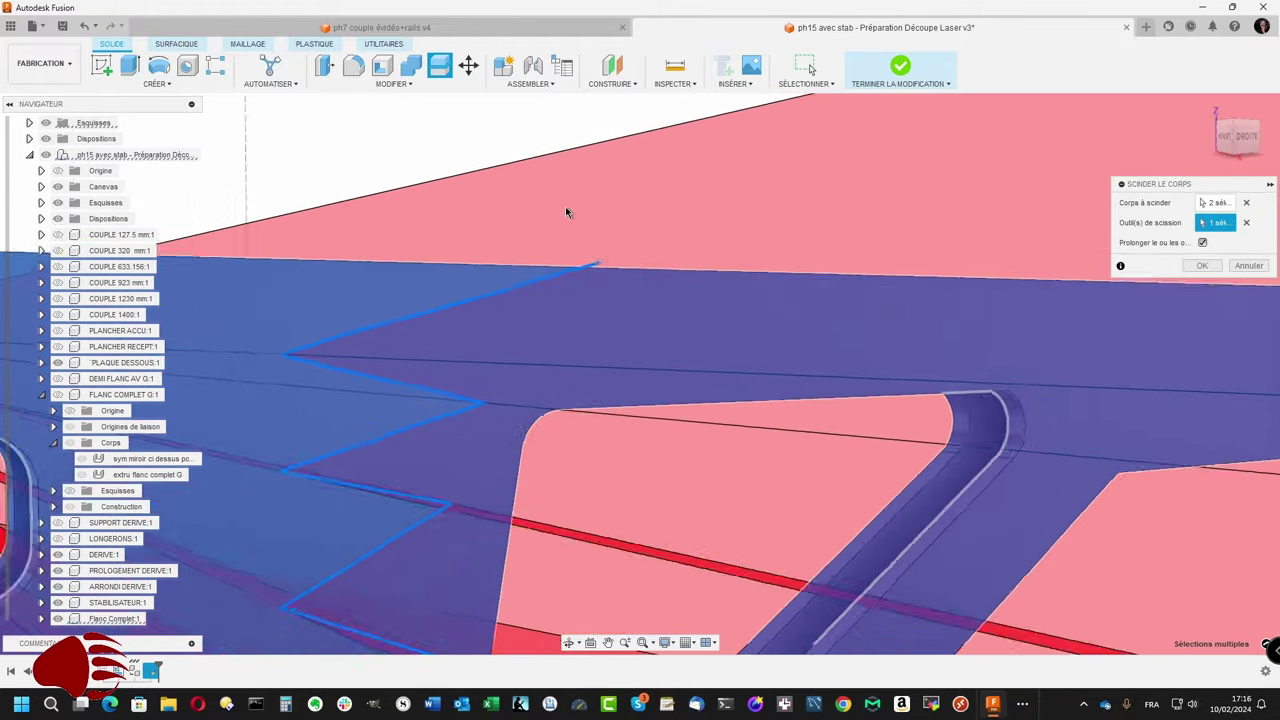
{"action": "scroll", "coordinate": [566, 211], "scroll_direction": "down", "scroll_amount": 5}
{"action": "scroll", "coordinate": [566, 211], "scroll_direction": "down", "scroll_amount": 3}
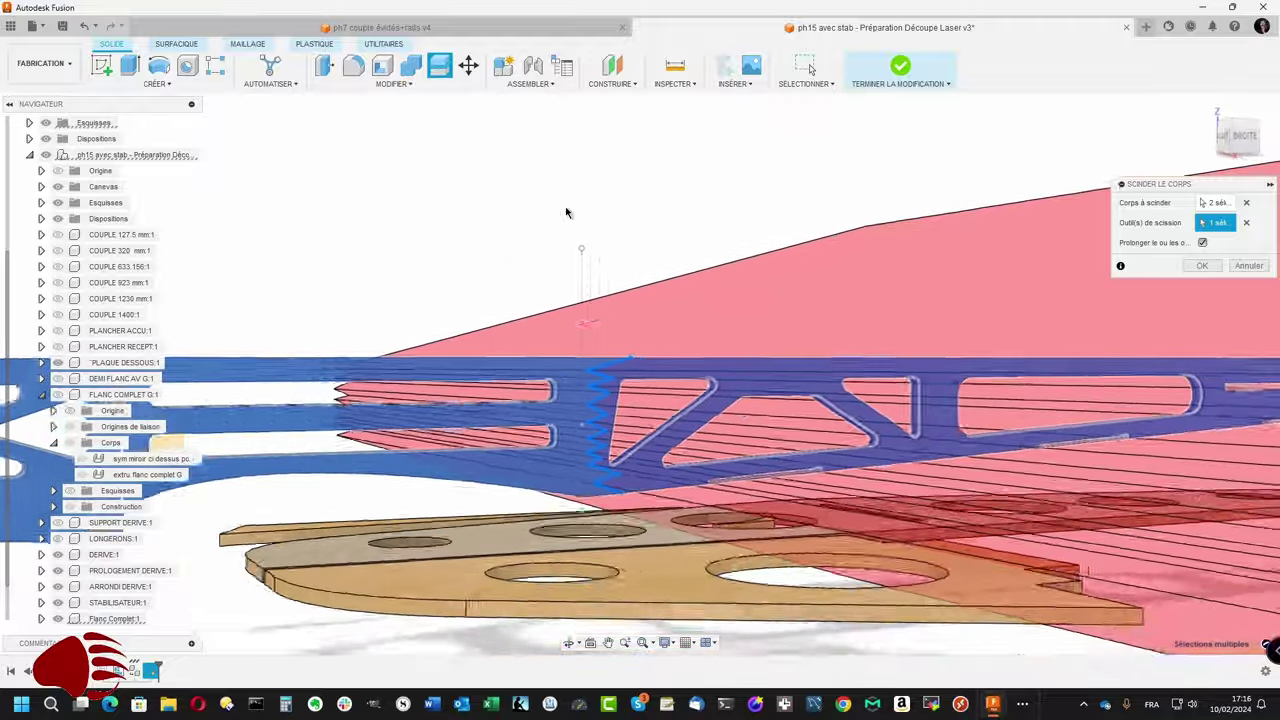
{"action": "scroll", "coordinate": [566, 211], "scroll_direction": "up", "scroll_amount": 2}
{"action": "scroll", "coordinate": [566, 211], "scroll_direction": "up", "scroll_amount": 2}
{"action": "scroll", "coordinate": [566, 211], "scroll_direction": "up", "scroll_amount": 2}
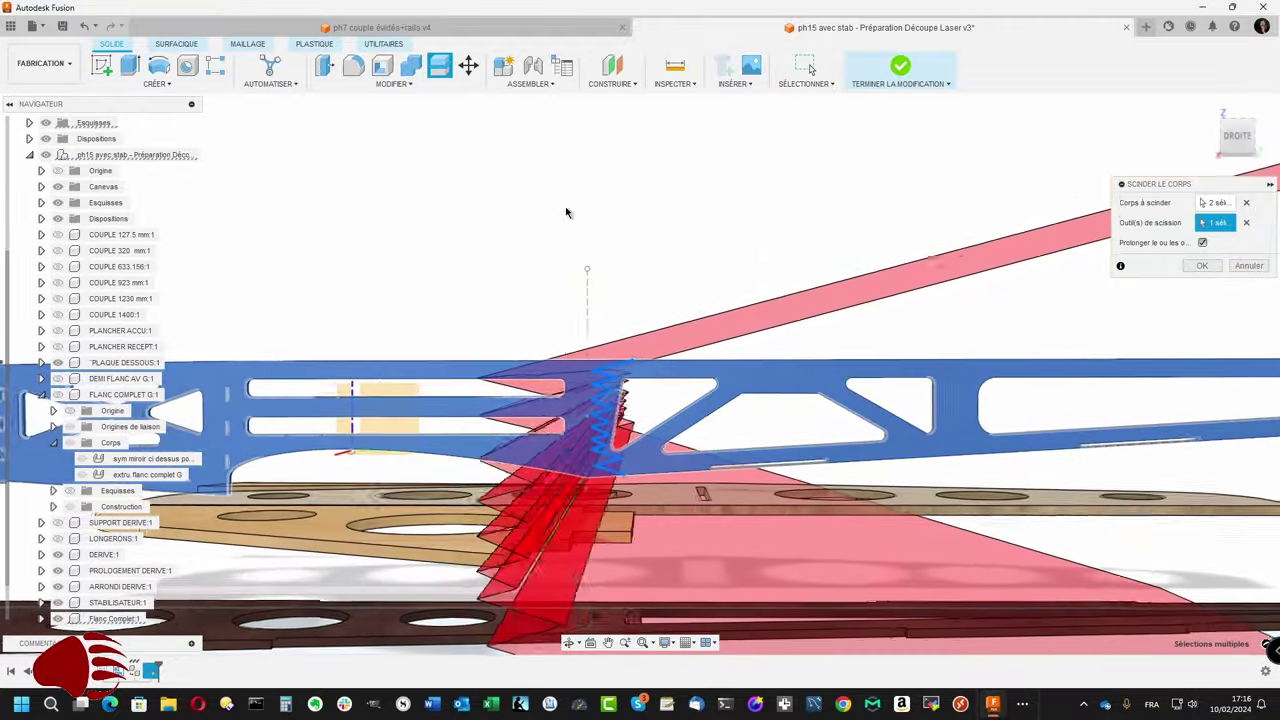
{"action": "scroll", "coordinate": [566, 211], "scroll_direction": "up", "scroll_amount": 1}
{"action": "middle_click_drag", "start_coordinate": [566, 211], "coordinate": [1075, 203], "text": "shift"}
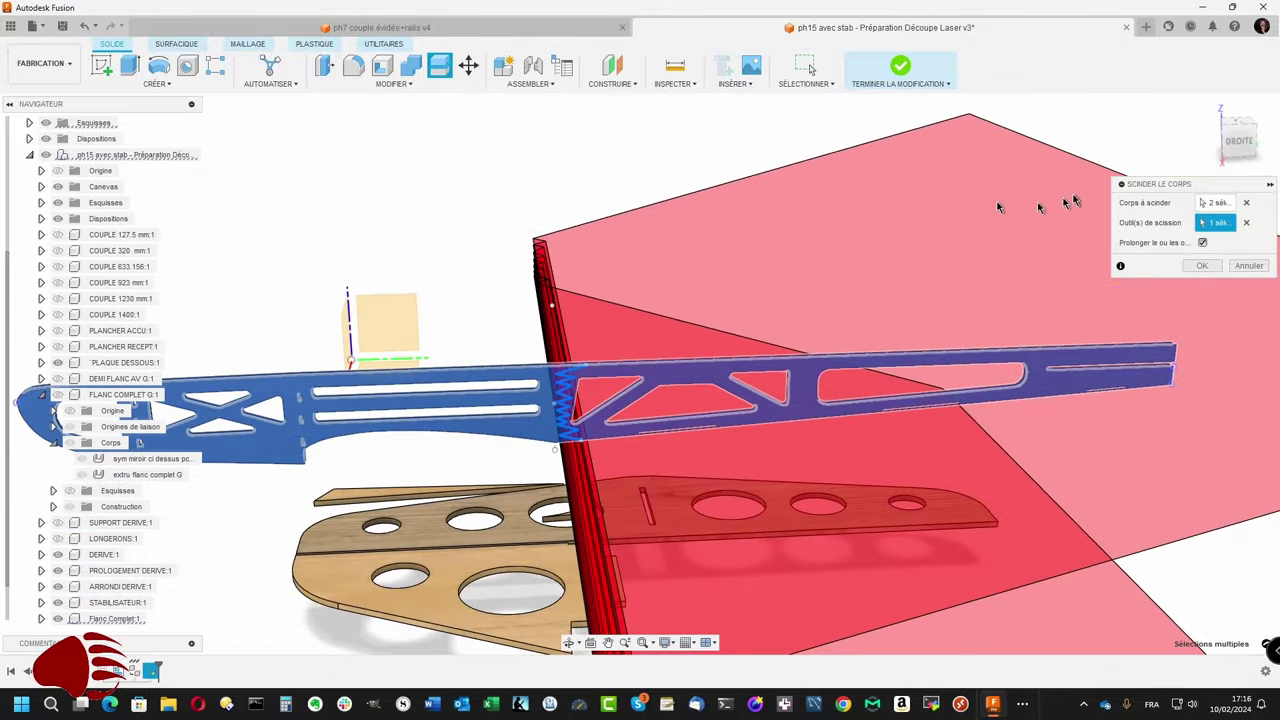
Step: Confirm the split, then hide the Esquisse2 sketch in the Esquisses folder
{"action": "left_click", "coordinate": [1200, 266]}
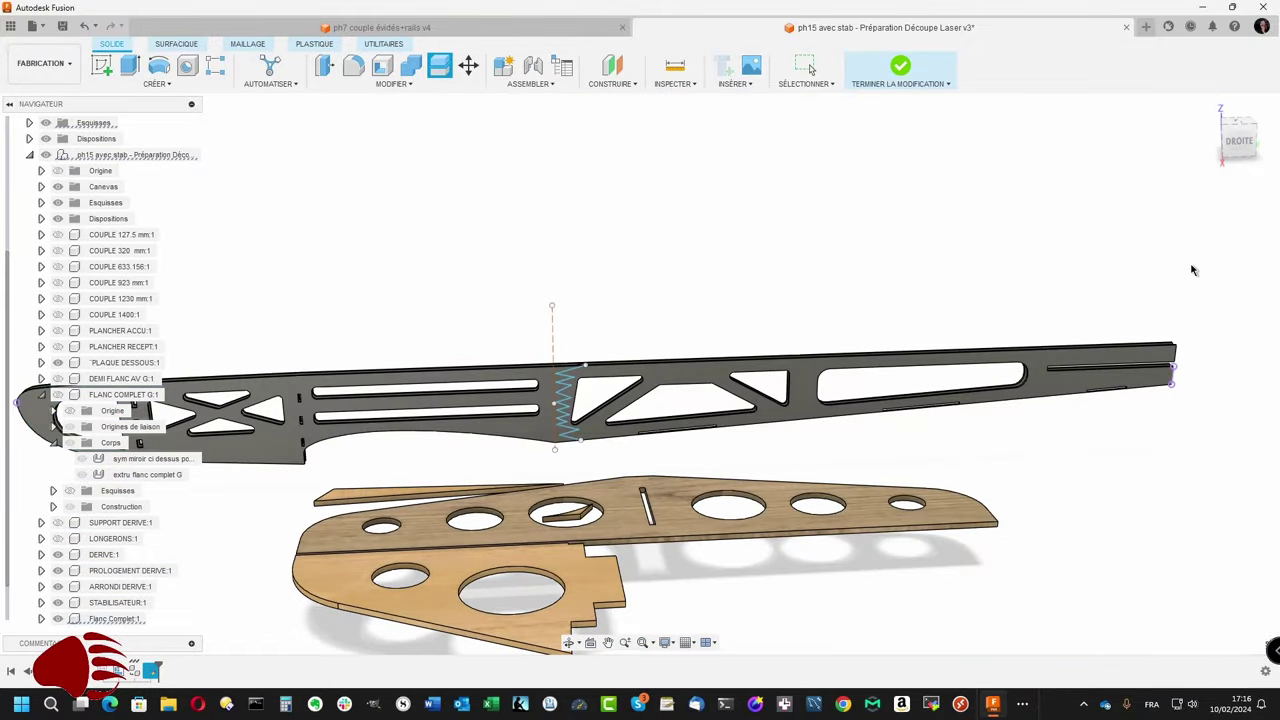
{"action": "mouse_move", "coordinate": [990, 254]}
{"action": "middle_mouse_down"}
{"action": "mouse_move", "coordinate": [1061, 257]}
{"action": "mouse_move", "coordinate": [305, 237]}
{"action": "middle_mouse_up"}
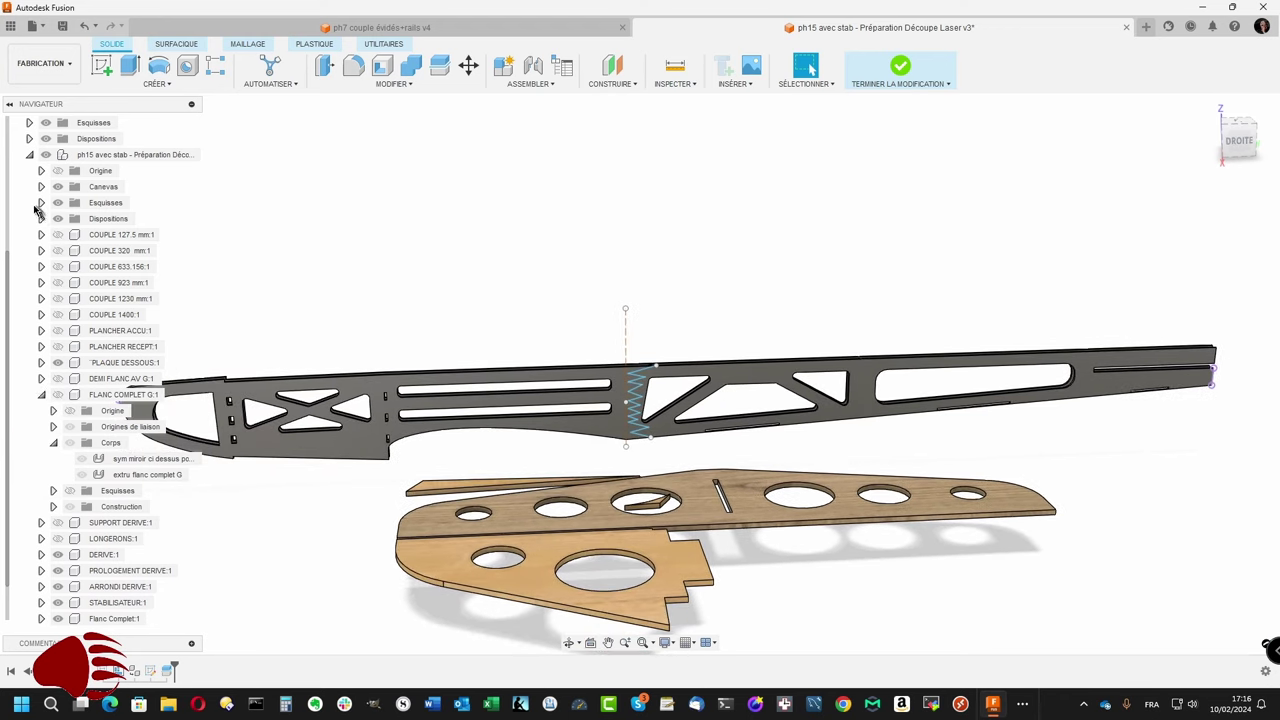
{"action": "left_click", "coordinate": [41, 203]}
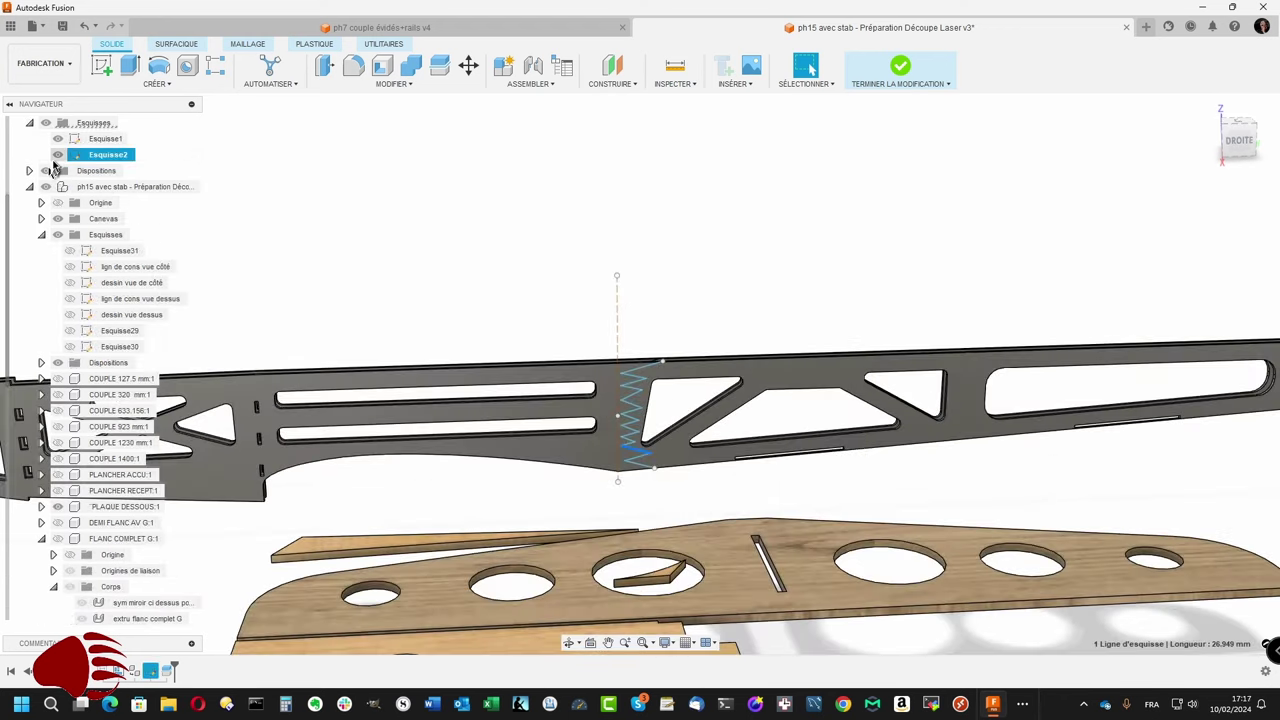
{"action": "left_click", "coordinate": [57, 157]}
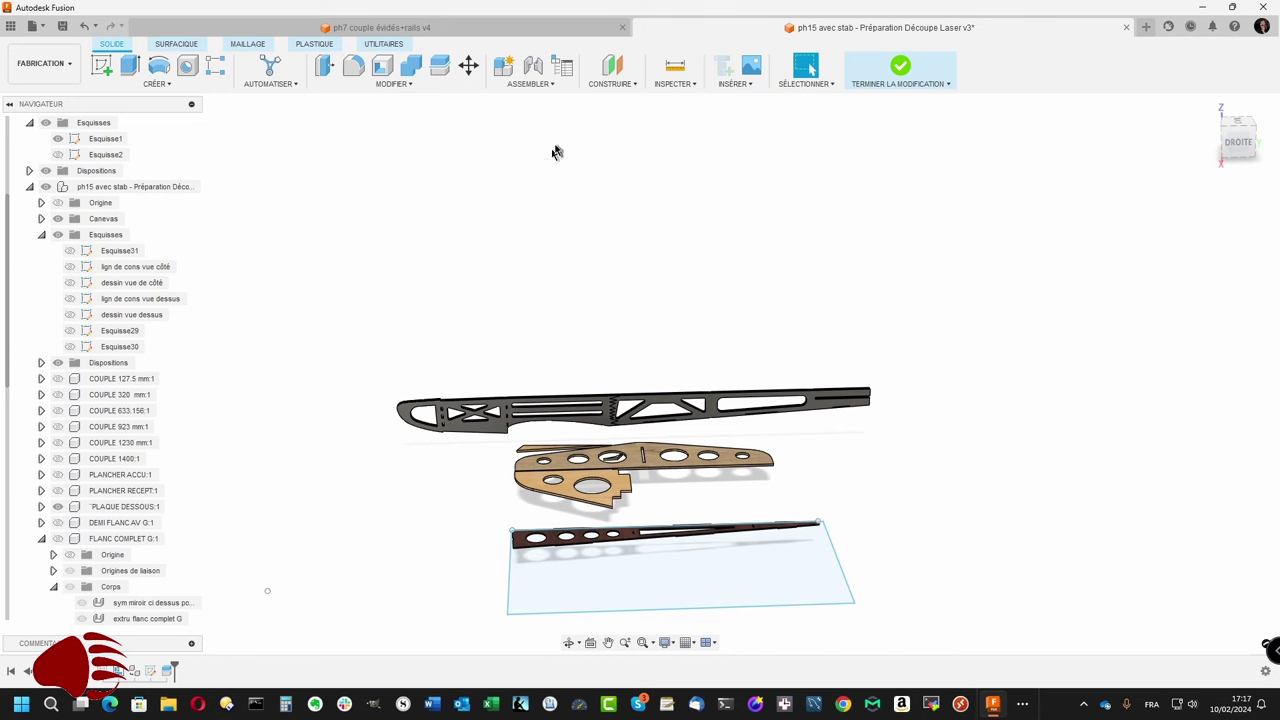
{"action": "left_click", "coordinate": [395, 84]}
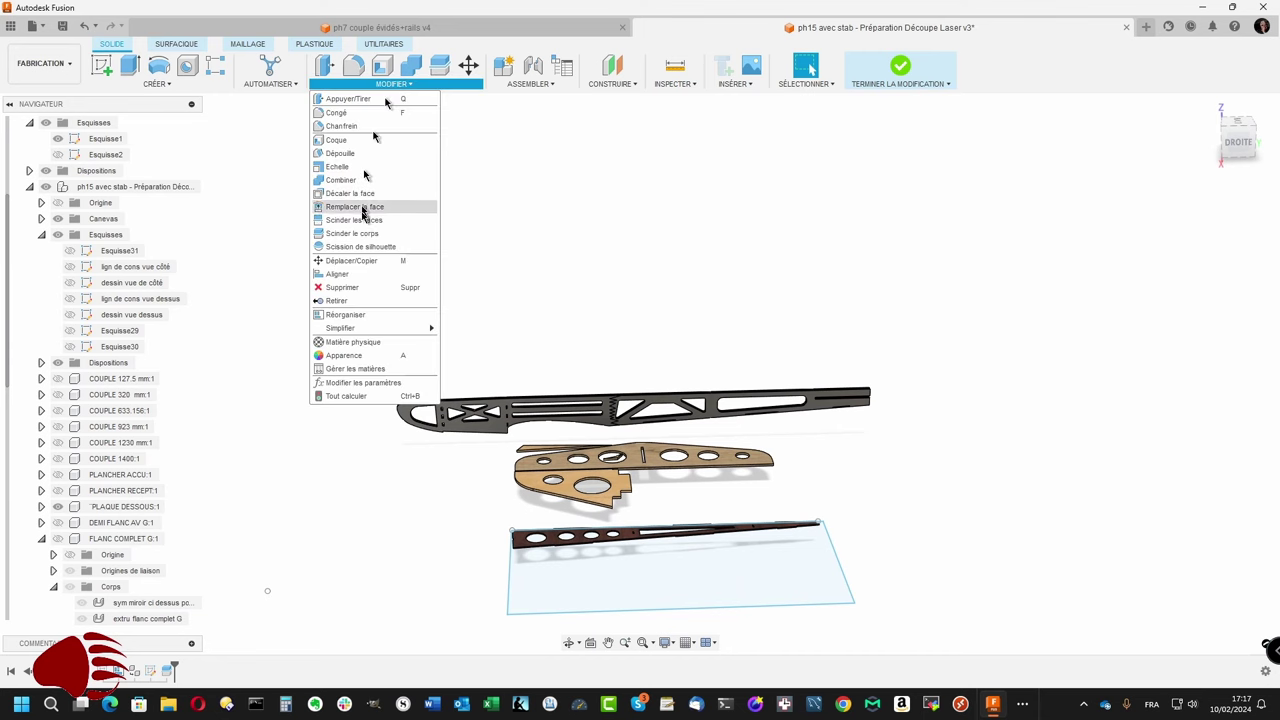
{"action": "left_click", "coordinate": [349, 315]}
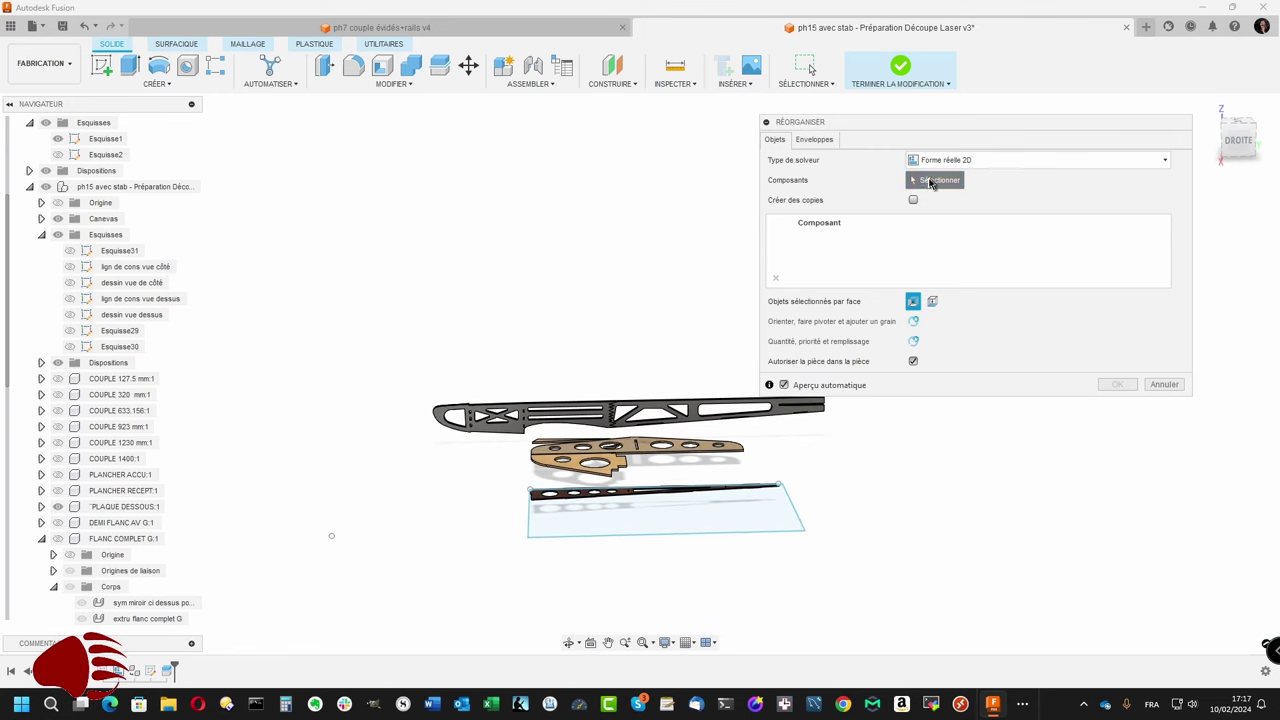
{"action": "left_click", "coordinate": [728, 405]}
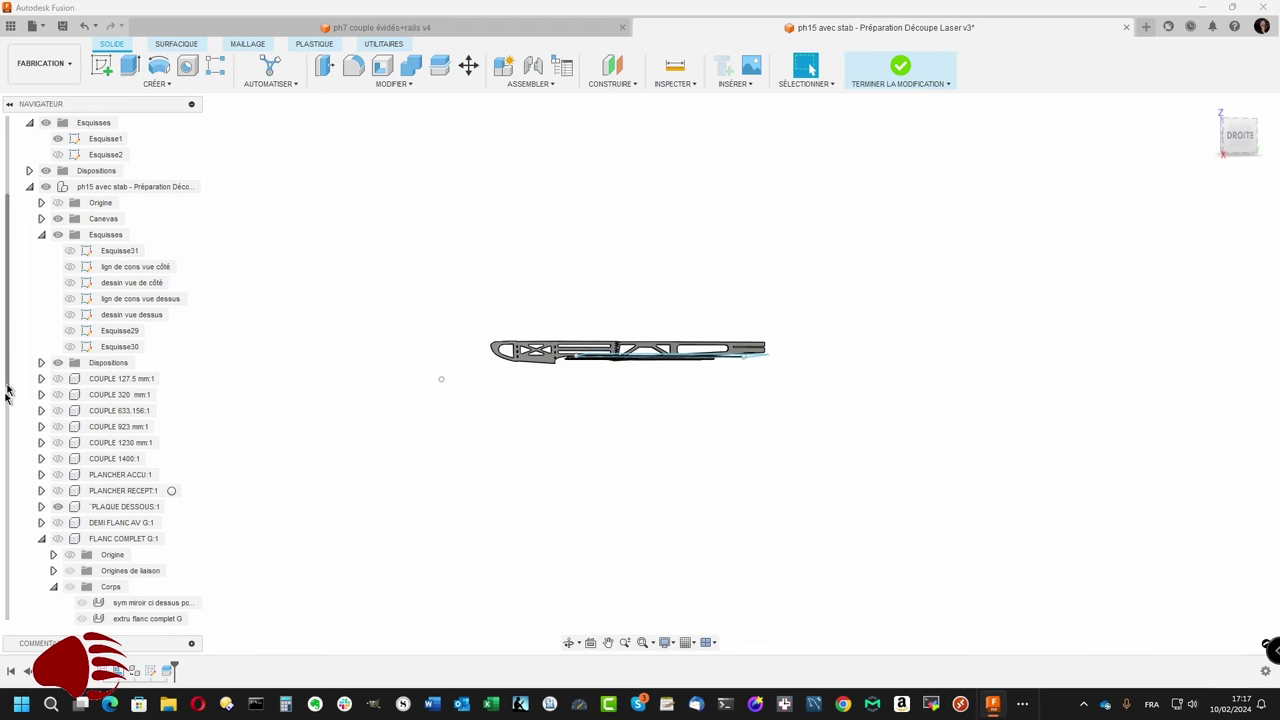
Step: Convert Flanc Complet:2's bodies Corps1 and Corps1 (1) into components
{"action": "left_click_drag", "start_coordinate": [5, 393], "coordinate": [2, 617]}
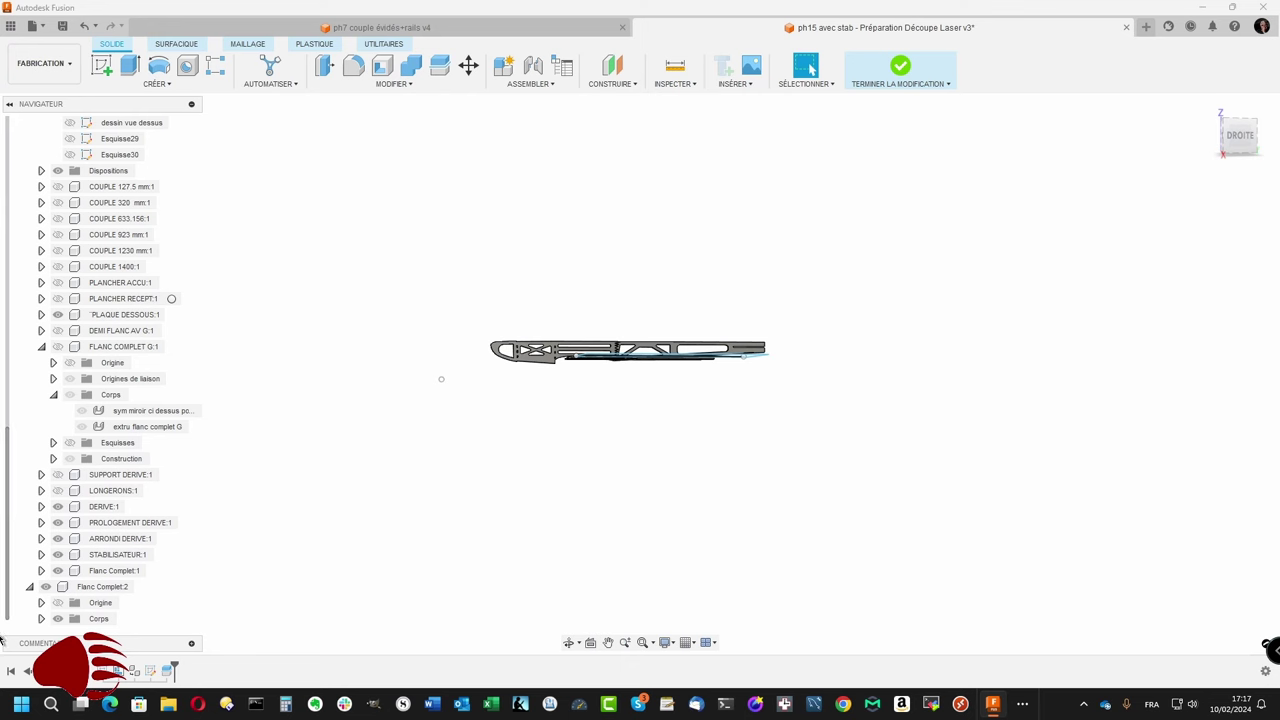
{"action": "left_click", "coordinate": [41, 618]}
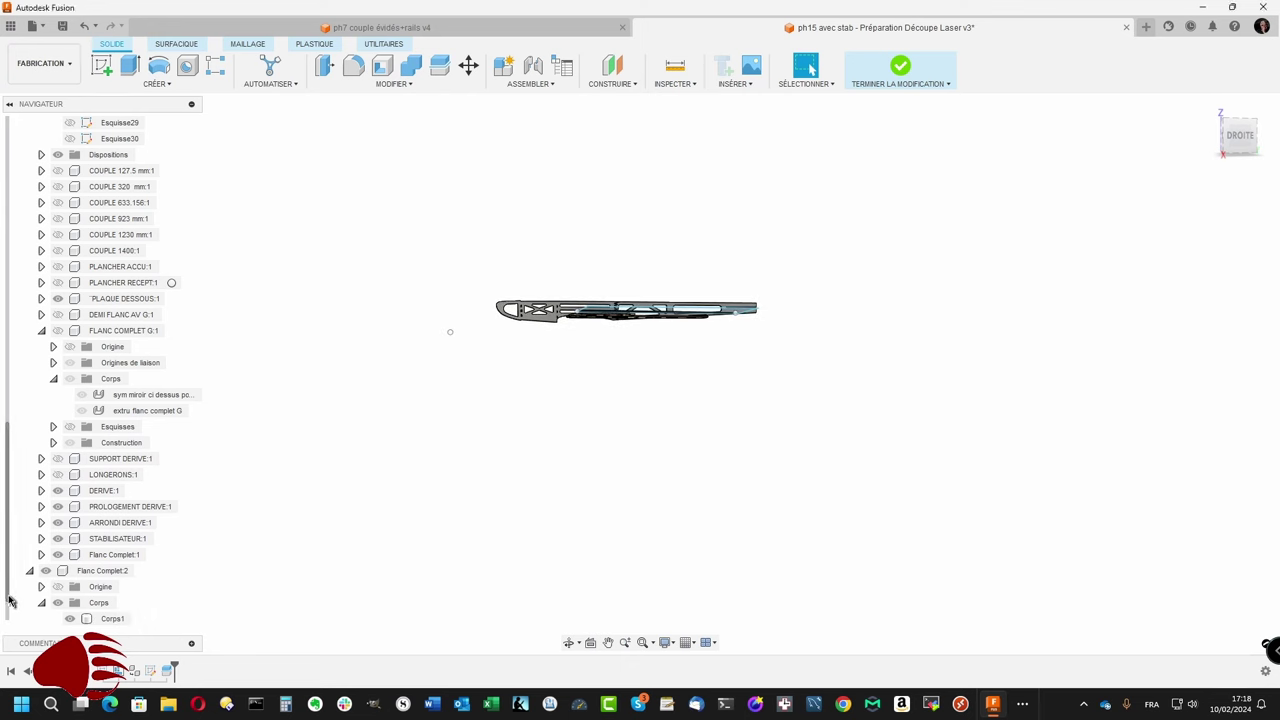
{"action": "left_click_drag", "start_coordinate": [10, 600], "coordinate": [10, 615]}
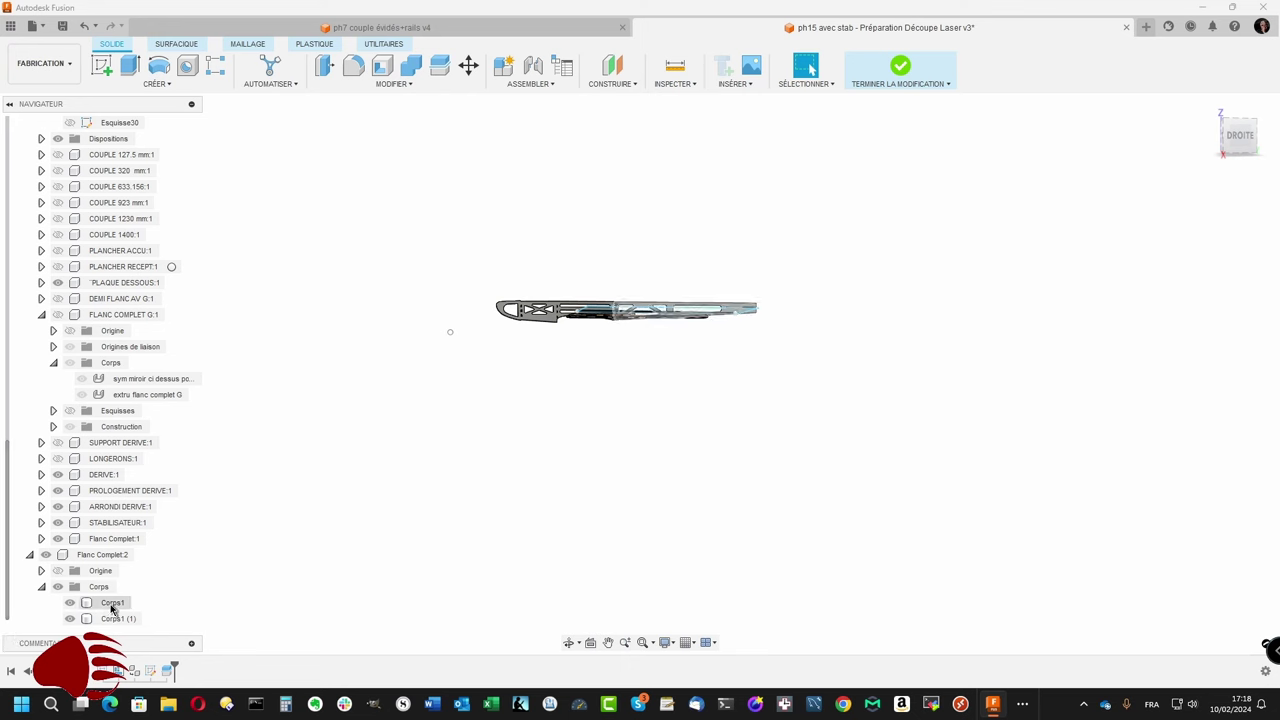
{"action": "left_click", "coordinate": [108, 603]}
{"action": "left_click", "coordinate": [118, 619], "text": "ctrl"}
{"action": "right_click", "coordinate": [118, 619]}
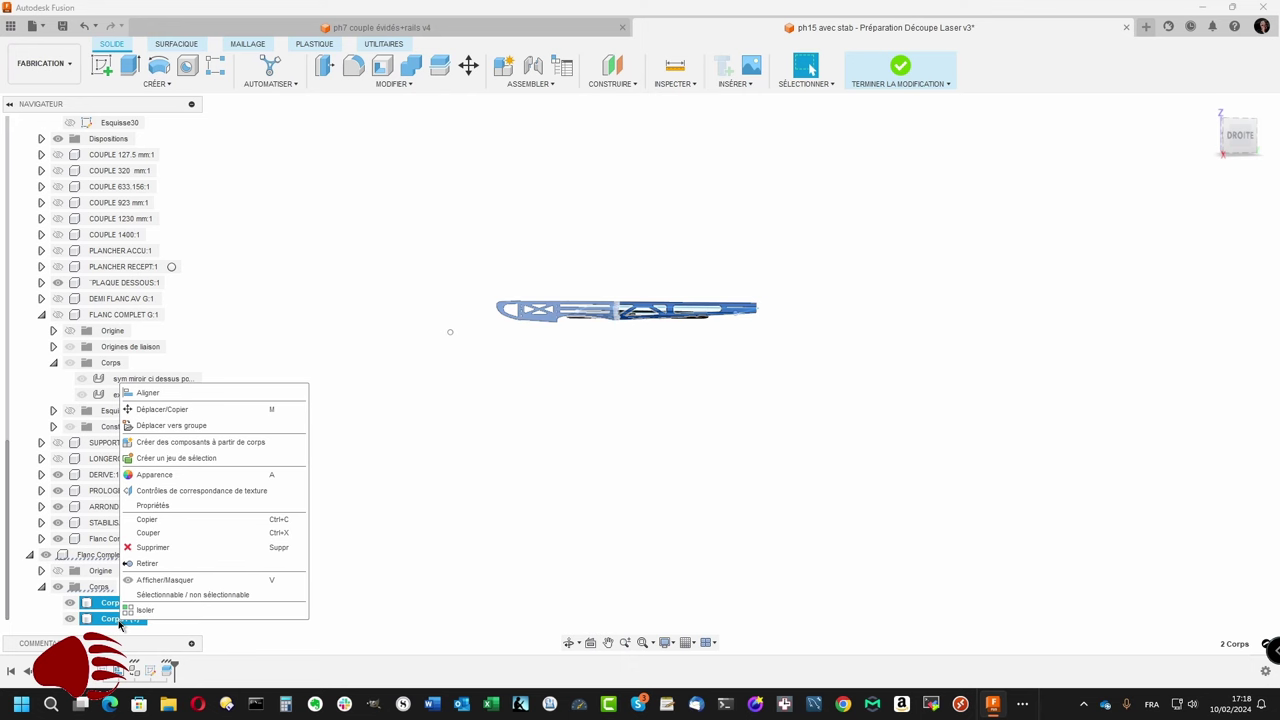
{"action": "left_click", "coordinate": [167, 444]}
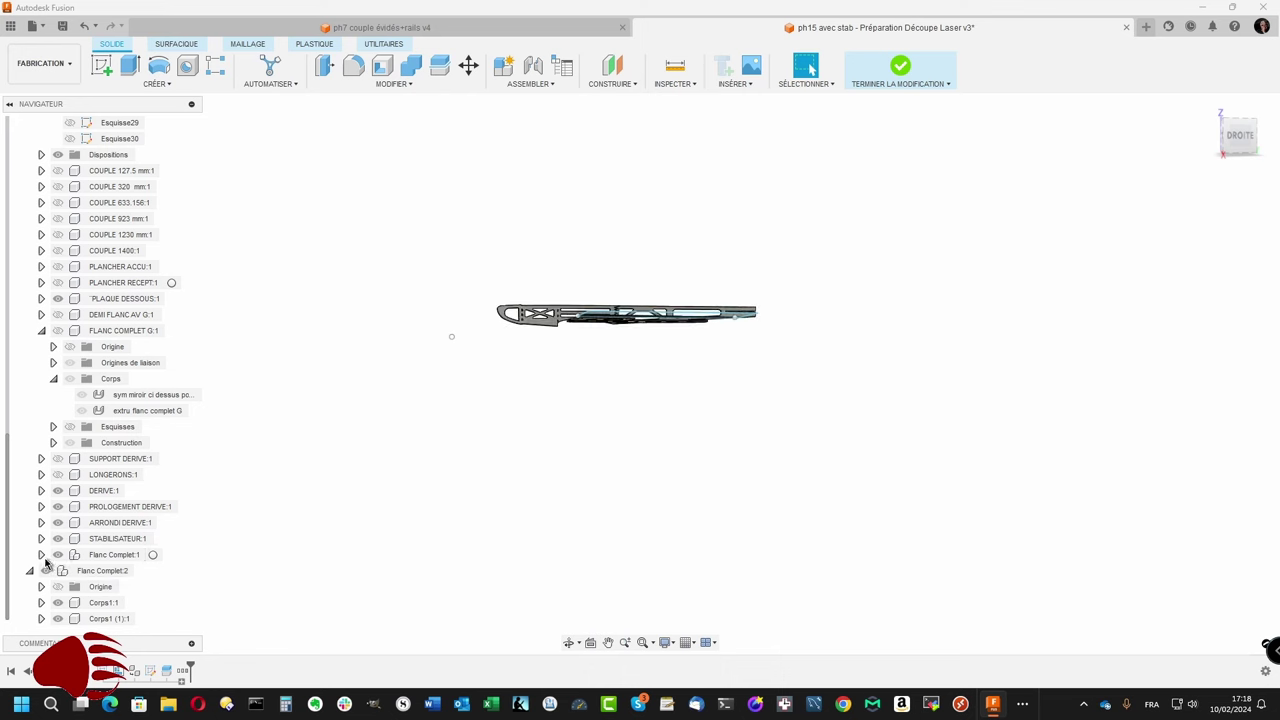
{"action": "left_click", "coordinate": [41, 555]}
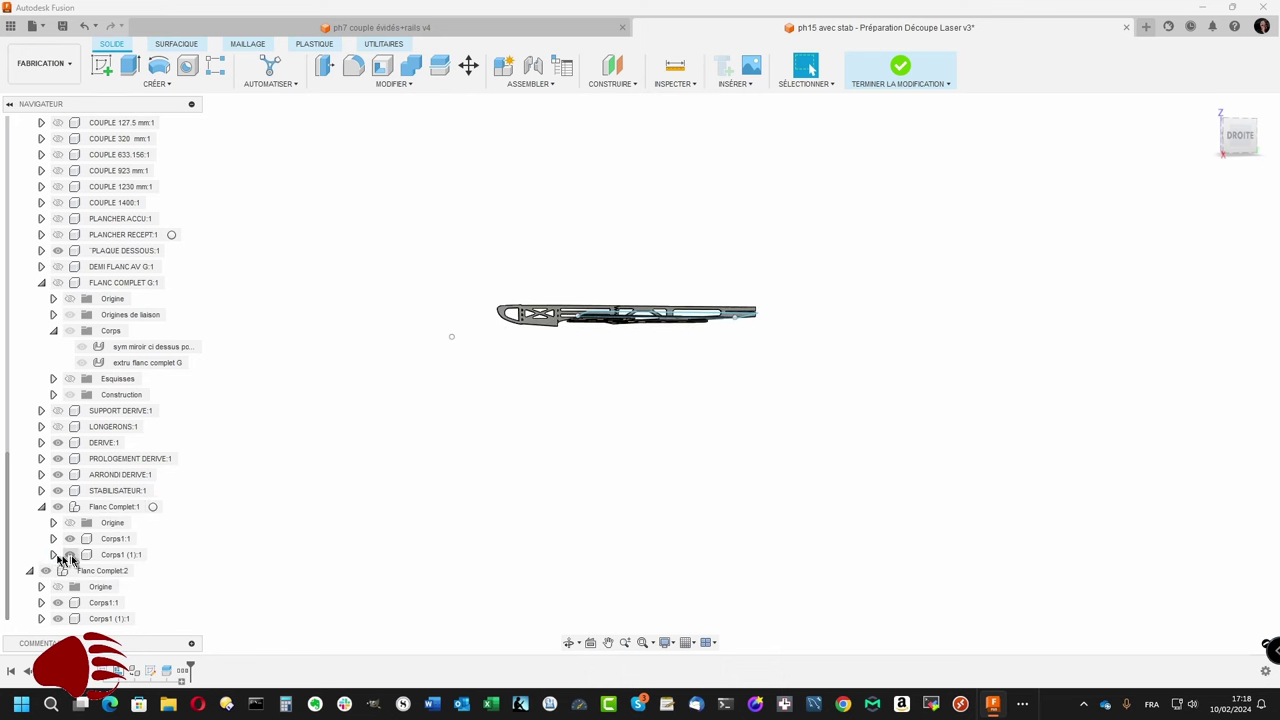
Step: Make Corps1 (1):1 visible and edit Modèle de fabrication 1 via Modifier le modèle de fabrication
{"action": "left_click", "coordinate": [70, 558]}
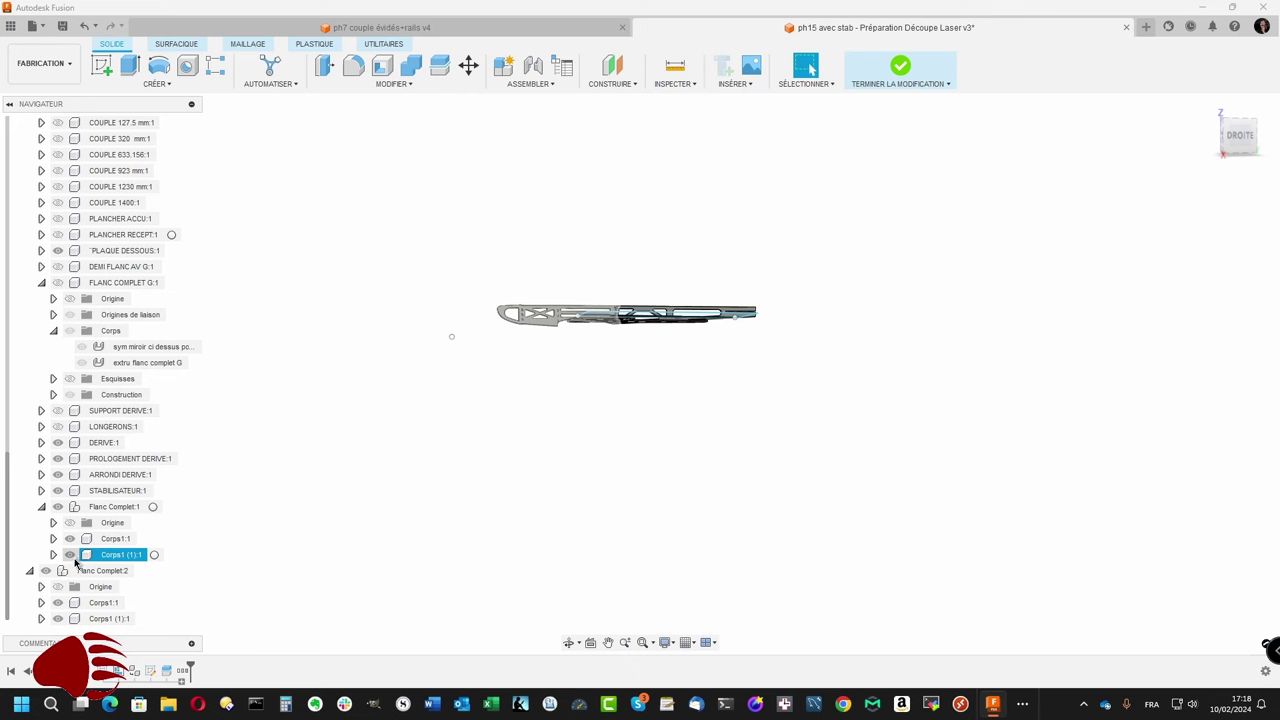
{"action": "left_click", "coordinate": [70, 555]}
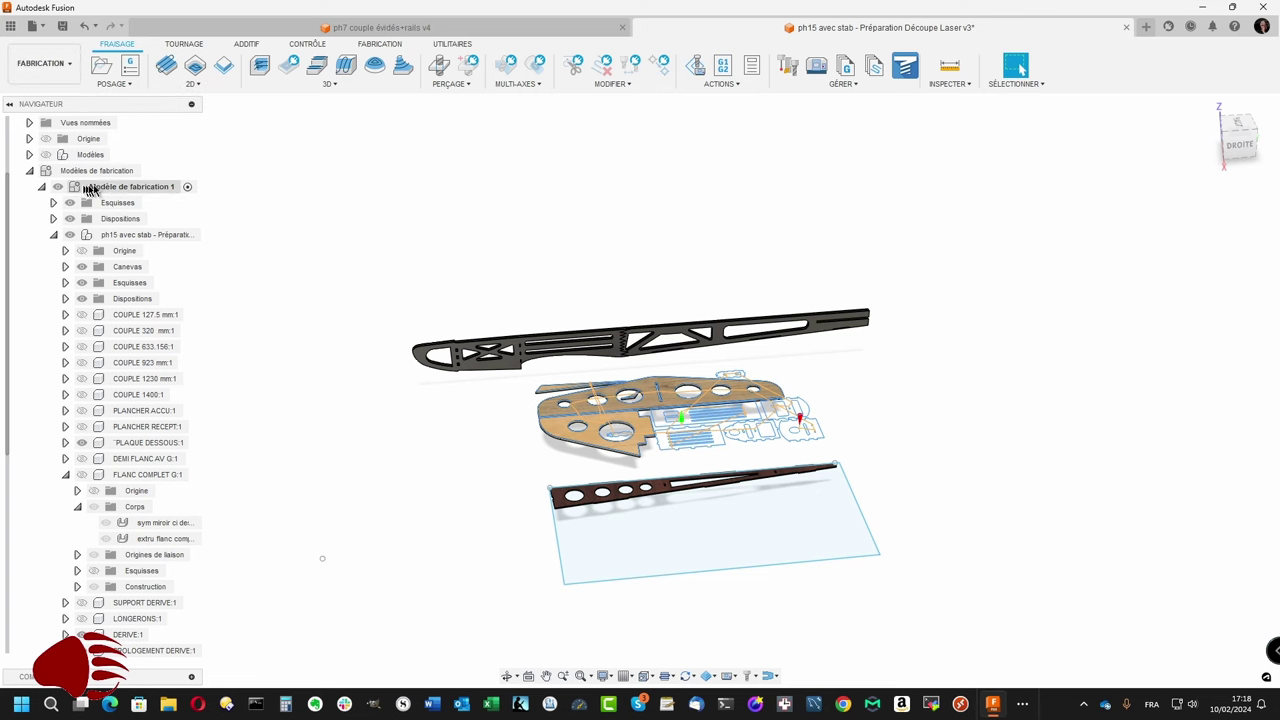
{"action": "right_click", "coordinate": [119, 188]}
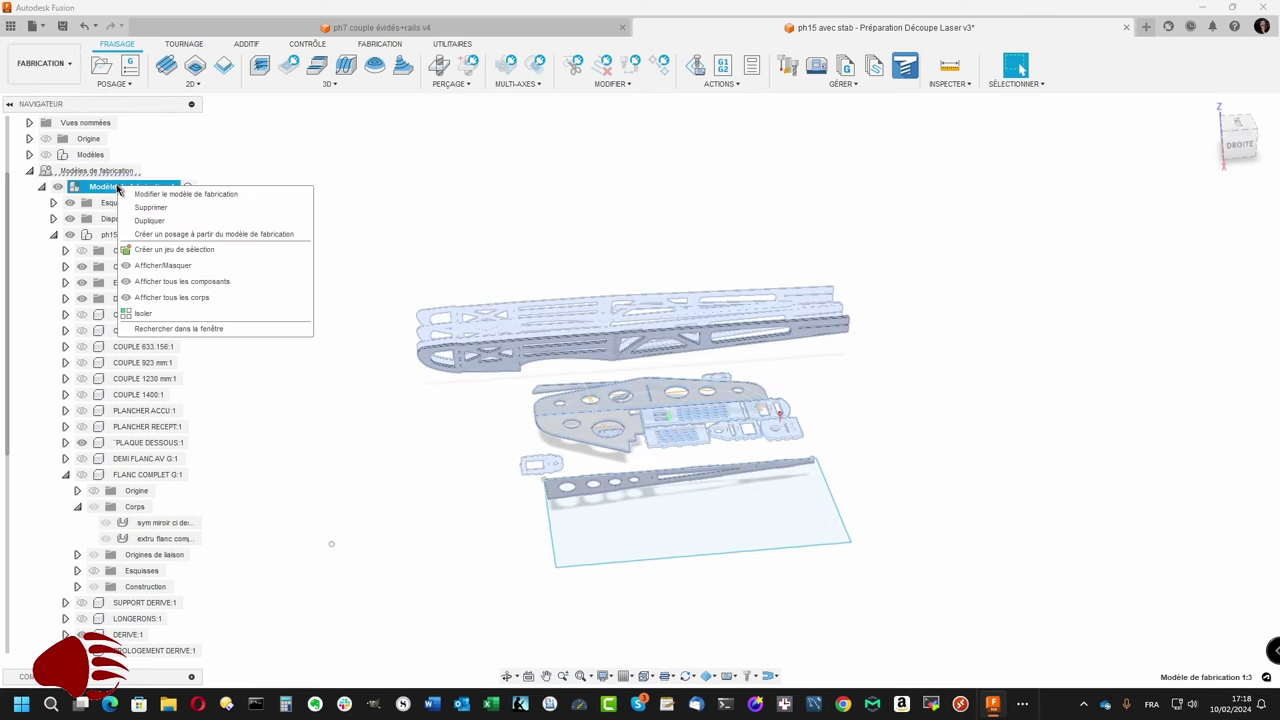
{"action": "left_click", "coordinate": [163, 195]}
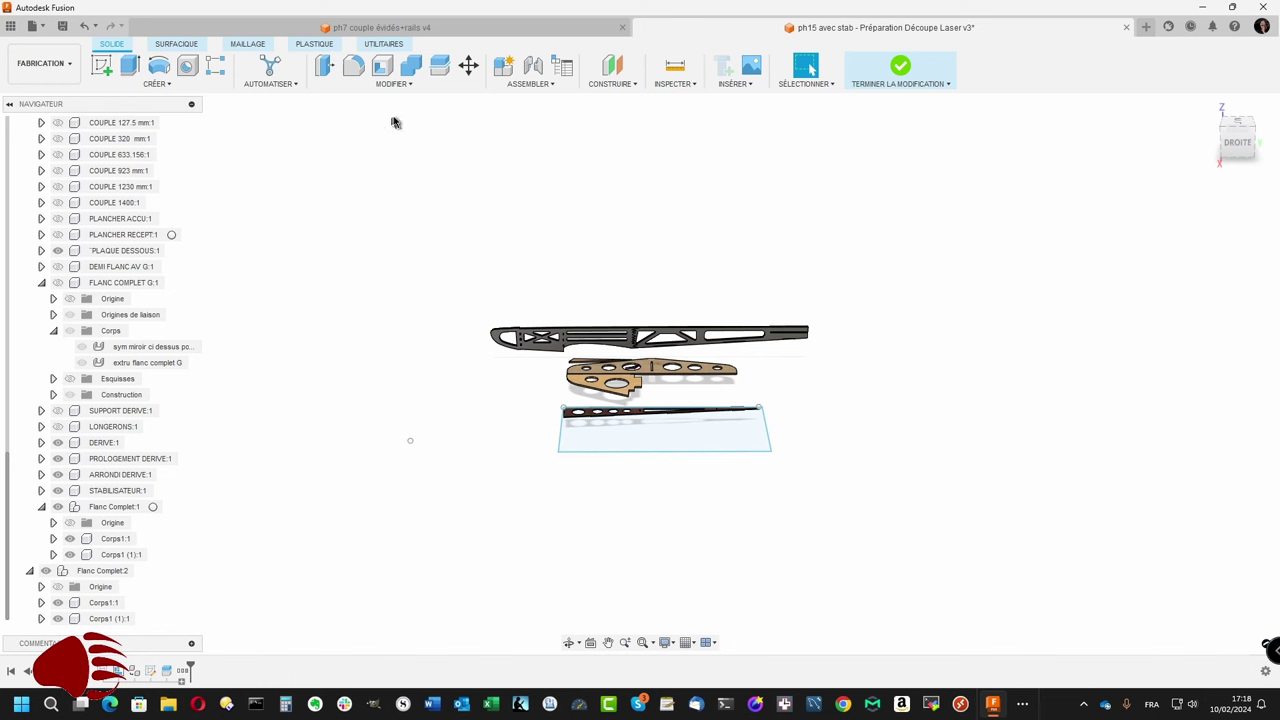
Step: Start an Arrange operation and add the first two side panel bodies
{"action": "left_click", "coordinate": [393, 84]}
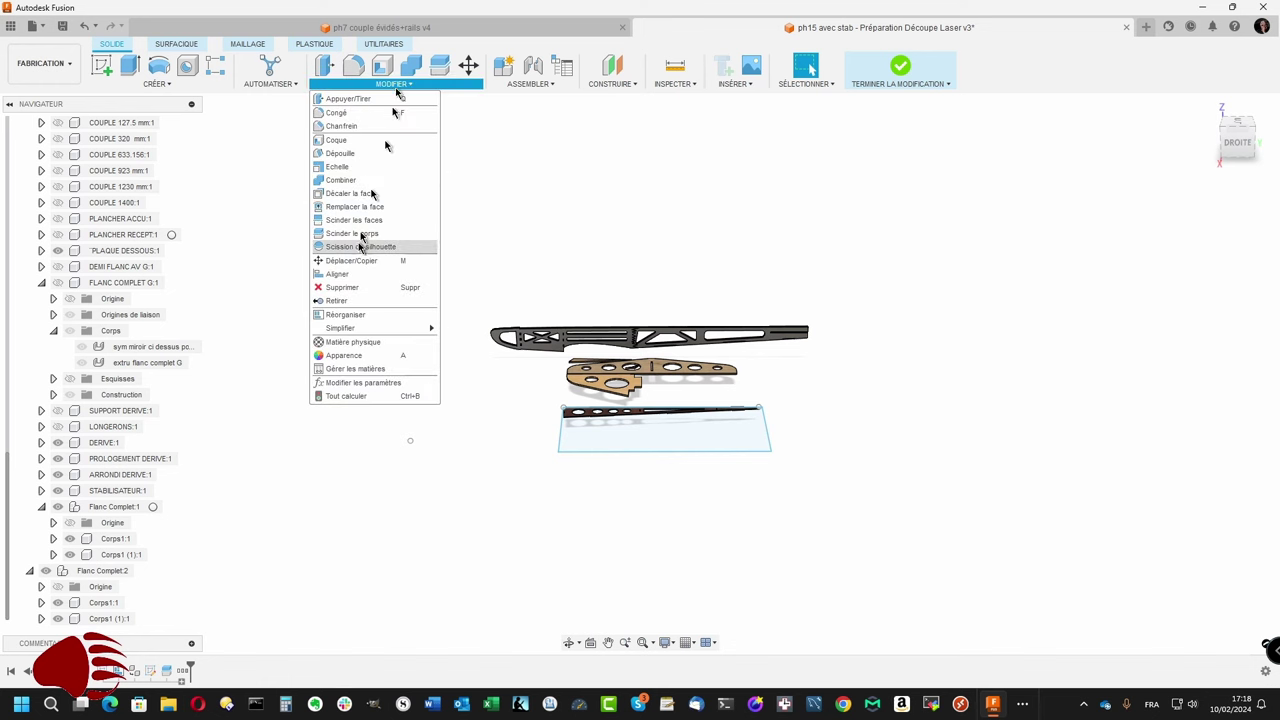
{"action": "left_click", "coordinate": [345, 314]}
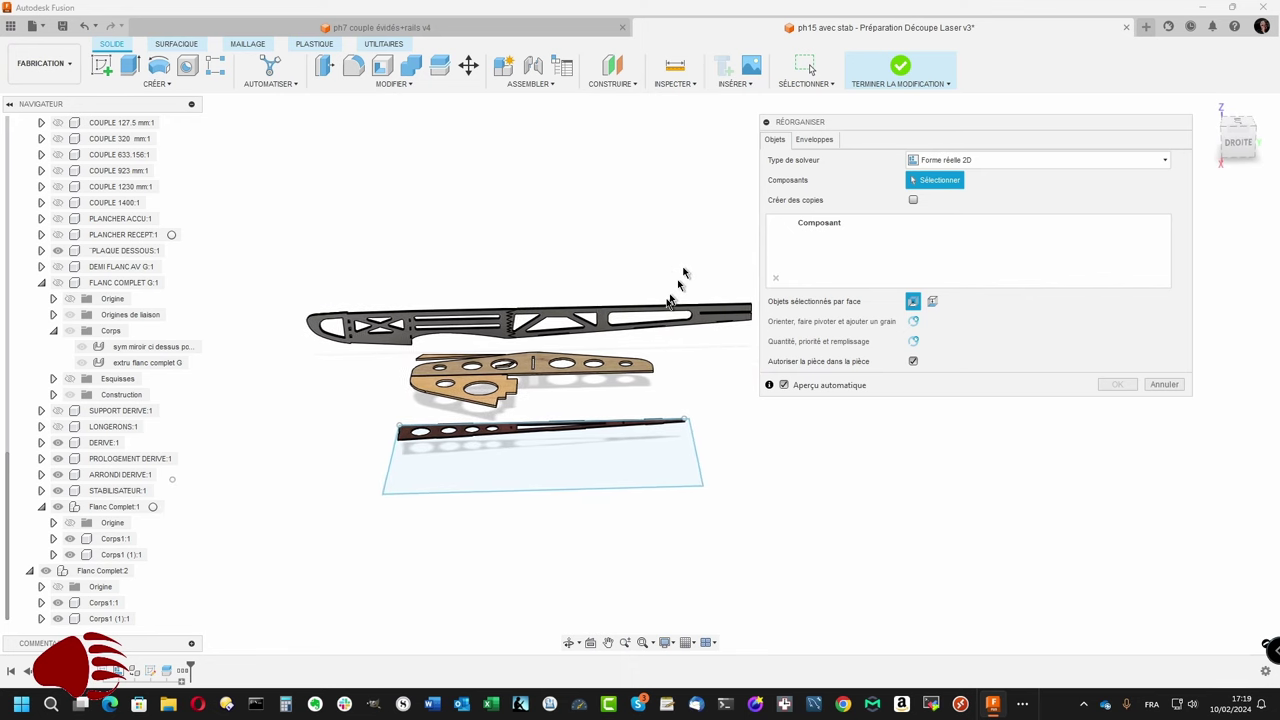
{"action": "scroll", "coordinate": [640, 330], "scroll_direction": "up", "scroll_amount": 3}
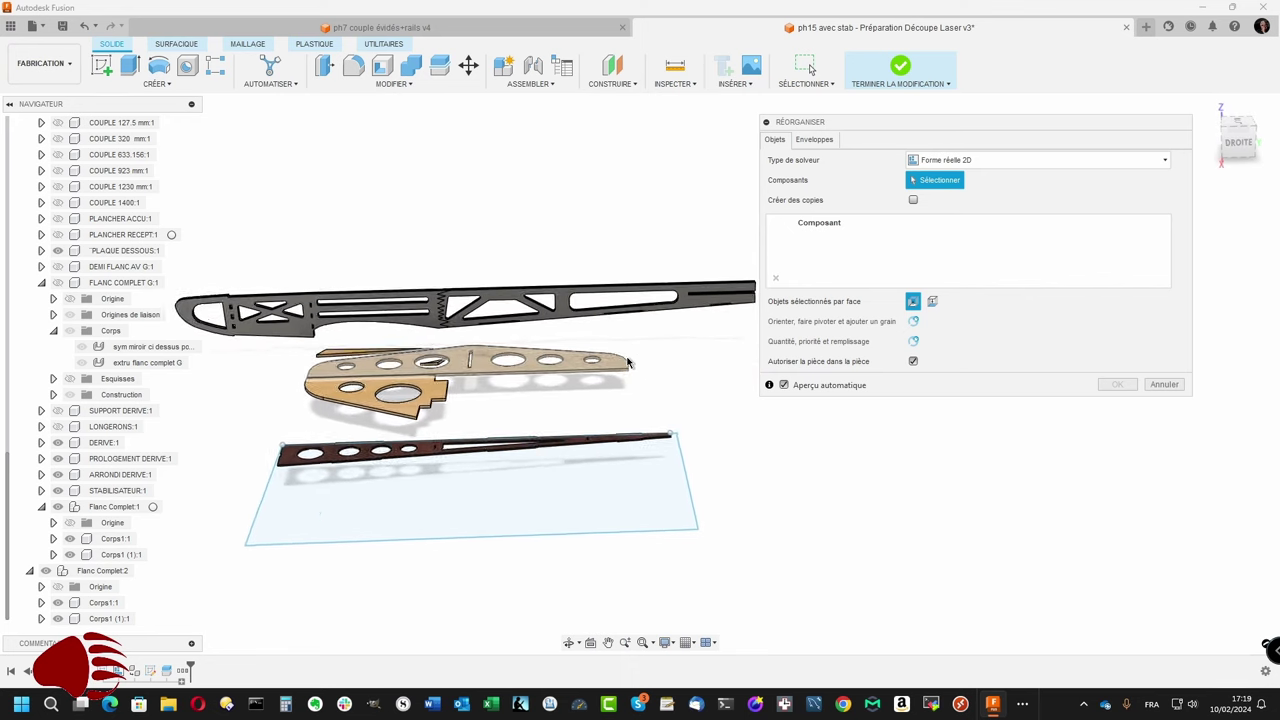
{"action": "left_click", "coordinate": [624, 303]}
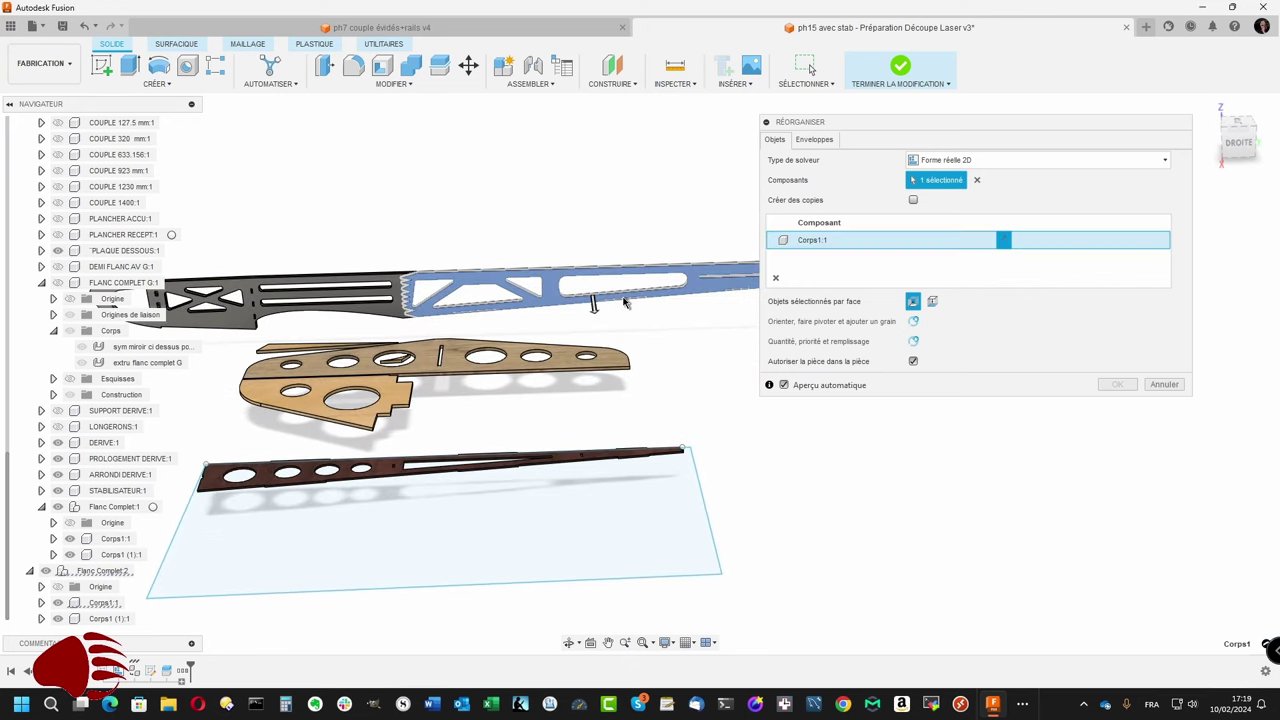
{"action": "left_click", "coordinate": [377, 313]}
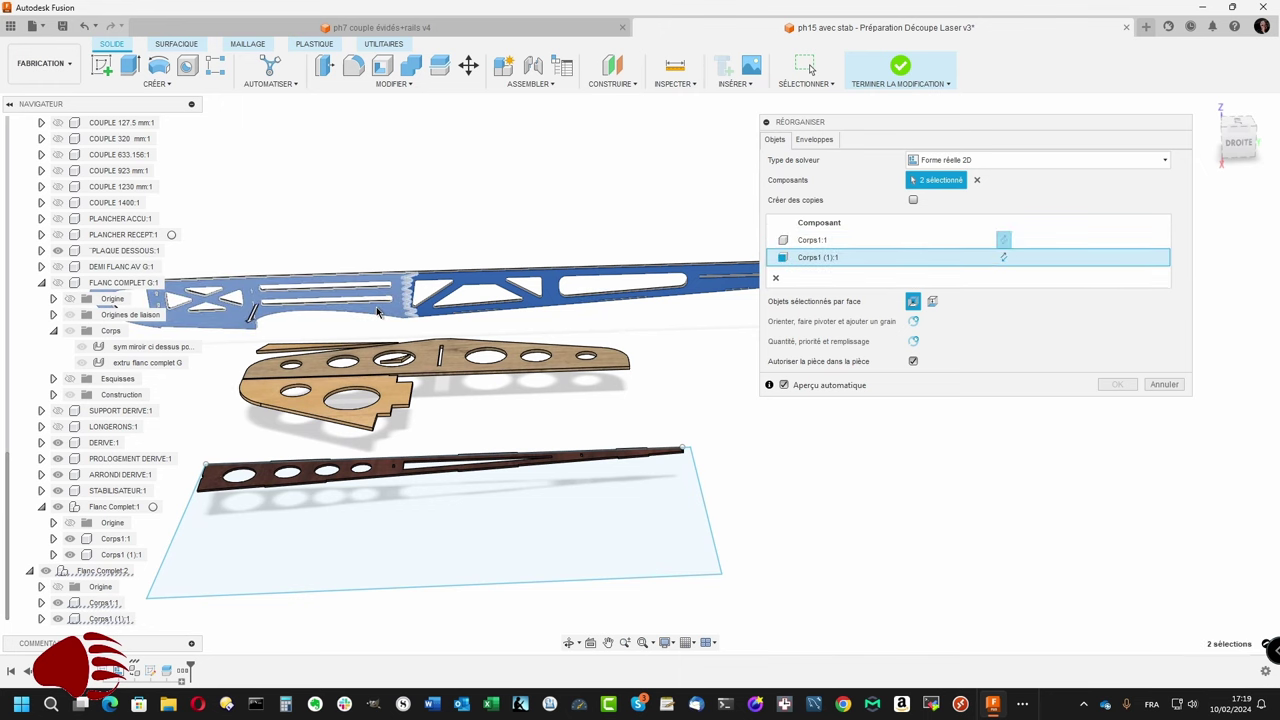
Step: Add the remaining two side panel bodies, check Envelopes, and compute the arrangement
{"action": "middle_click_drag", "start_coordinate": [377, 313], "coordinate": [386, 381], "text": "shift"}
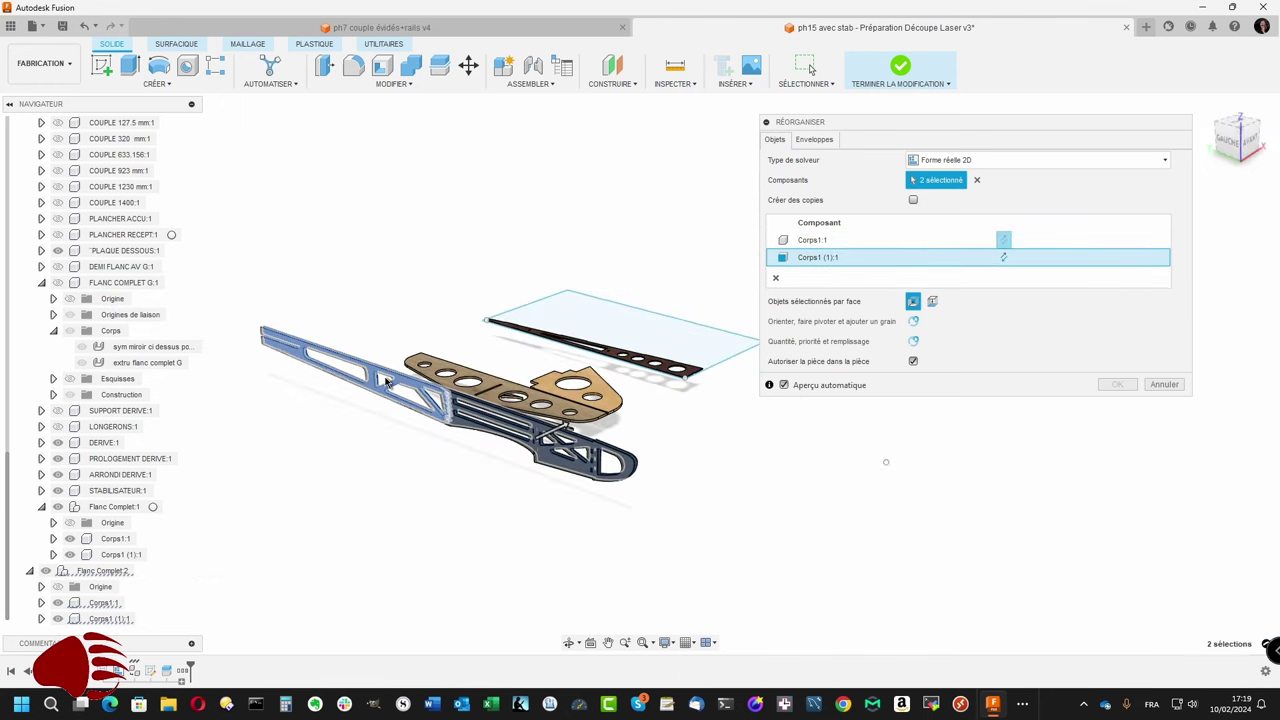
{"action": "scroll", "coordinate": [386, 381], "scroll_direction": "up", "scroll_amount": 1}
{"action": "scroll", "coordinate": [386, 395], "scroll_direction": "up", "scroll_amount": 2}
{"action": "scroll", "coordinate": [388, 410], "scroll_direction": "up", "scroll_amount": 1}
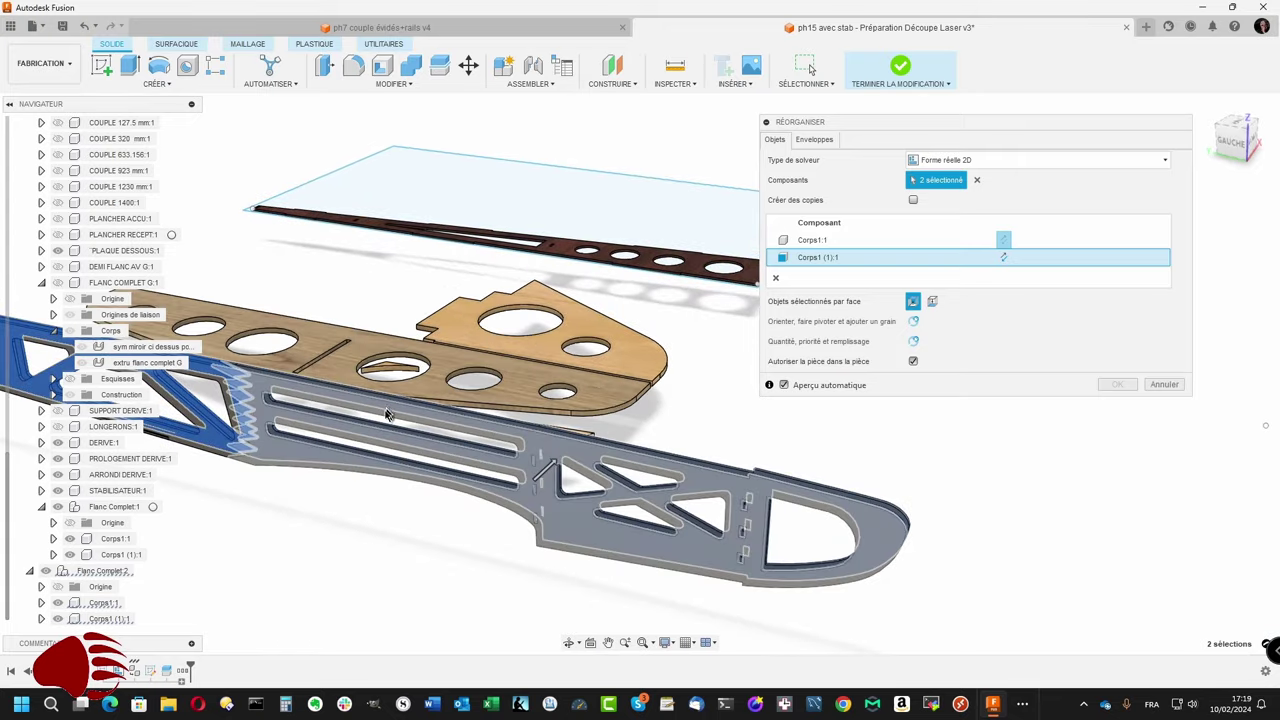
{"action": "left_click", "coordinate": [333, 468]}
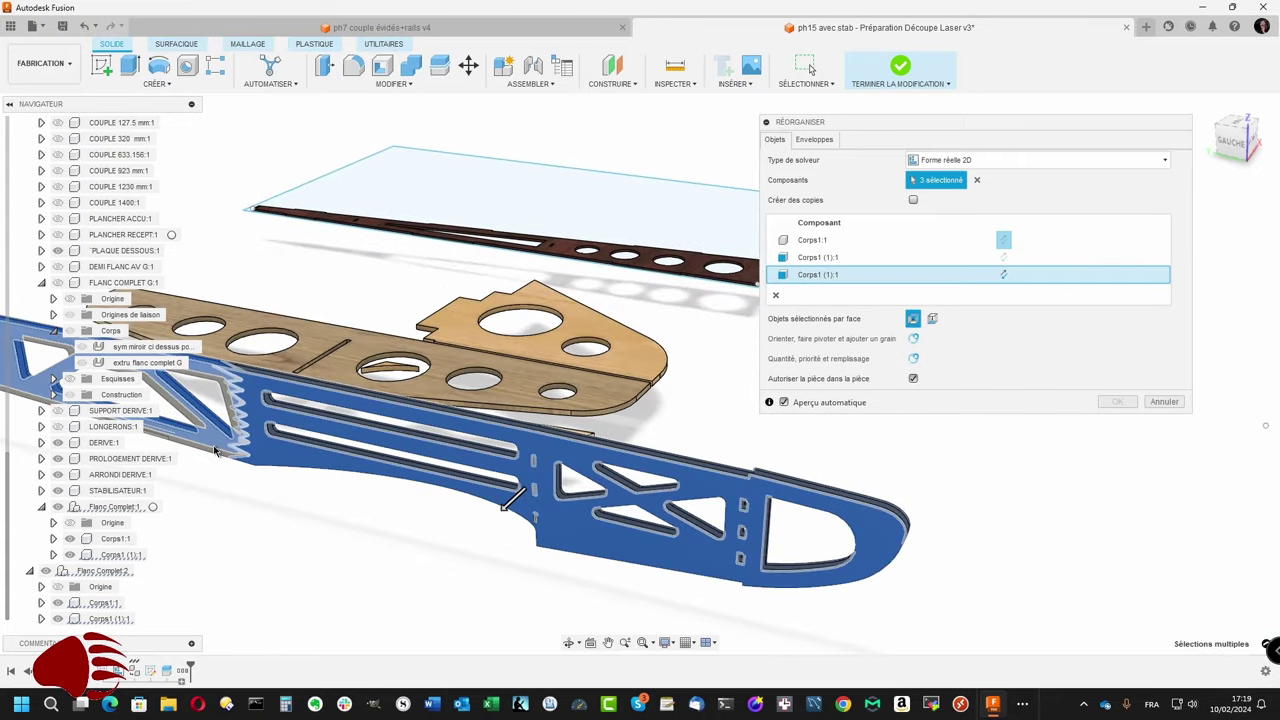
{"action": "left_click", "coordinate": [214, 450]}
{"action": "middle_click_drag", "start_coordinate": [214, 450], "coordinate": [449, 441], "text": "shift"}
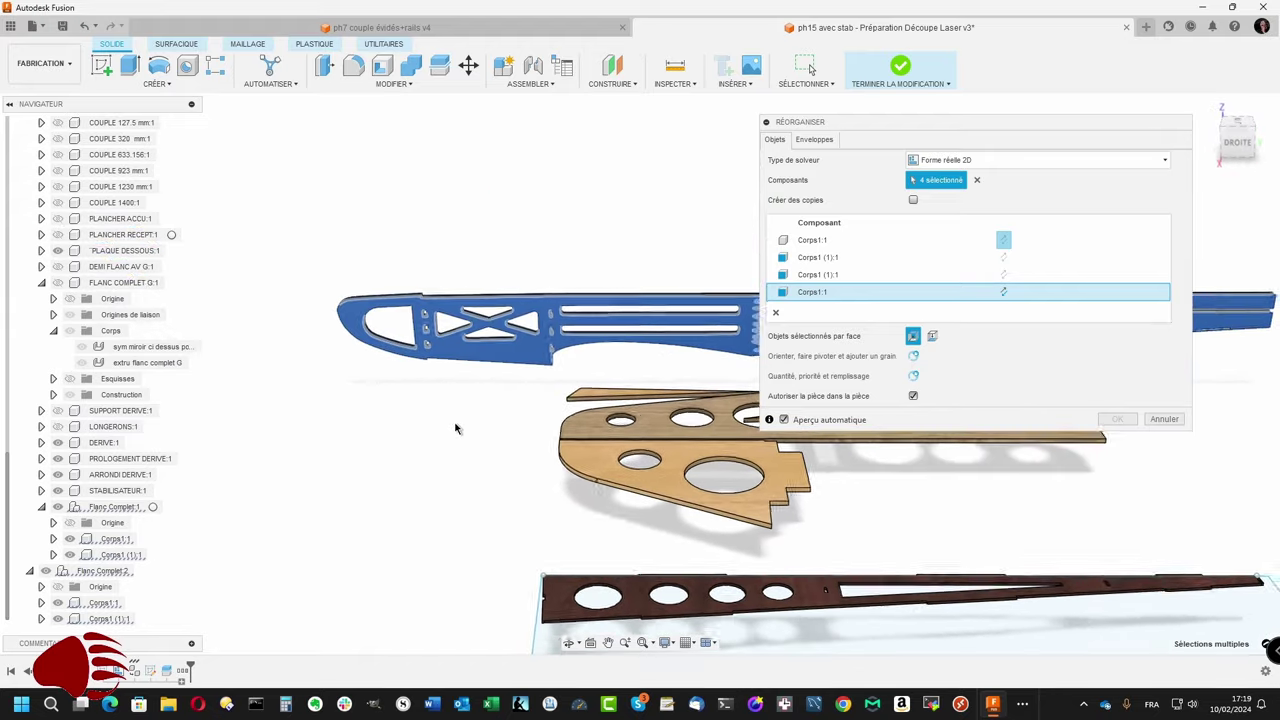
{"action": "left_click", "coordinate": [801, 141]}
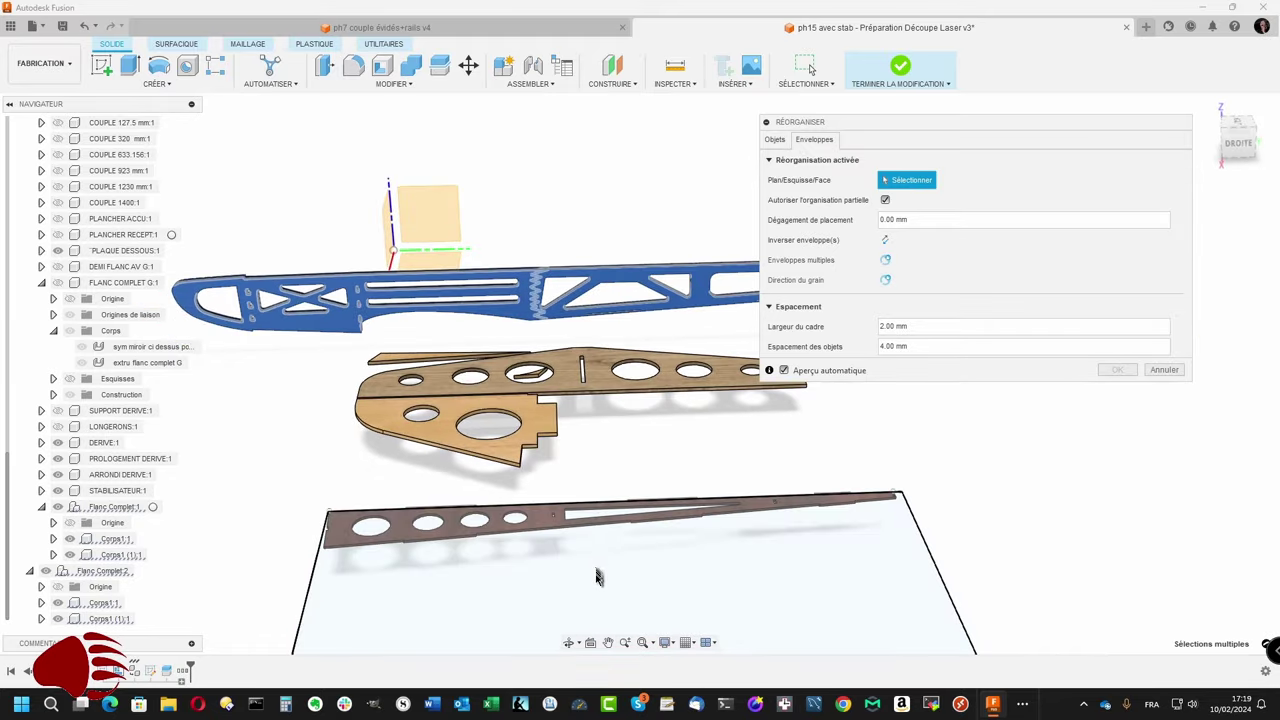
{"action": "key", "text": "Return"}
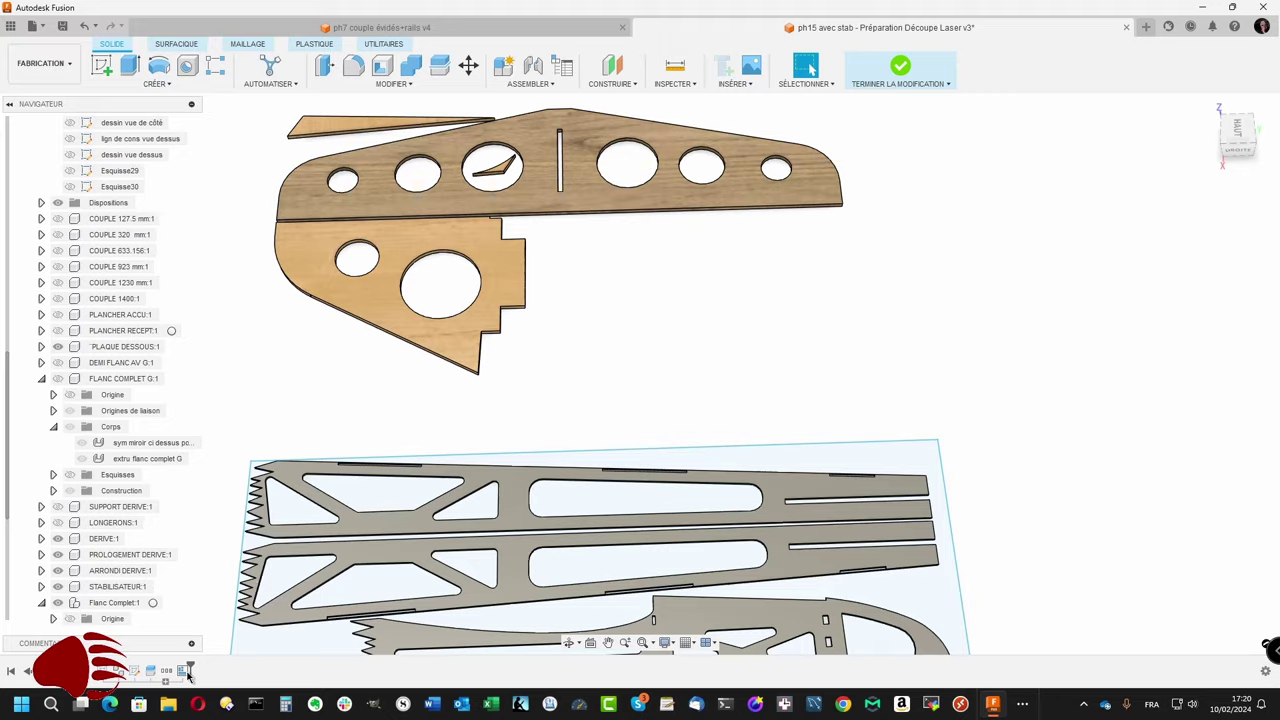
Step: Edit the Arrange feature to include PLAQUE DESSOUS:1 and apply it
{"action": "mouse_move", "coordinate": [218, 637]}
{"action": "middle_mouse_down", "text": "shift"}
{"action": "mouse_move", "coordinate": [333, 428]}
{"action": "mouse_move", "coordinate": [495, 352]}
{"action": "middle_mouse_up", "text": "shift"}
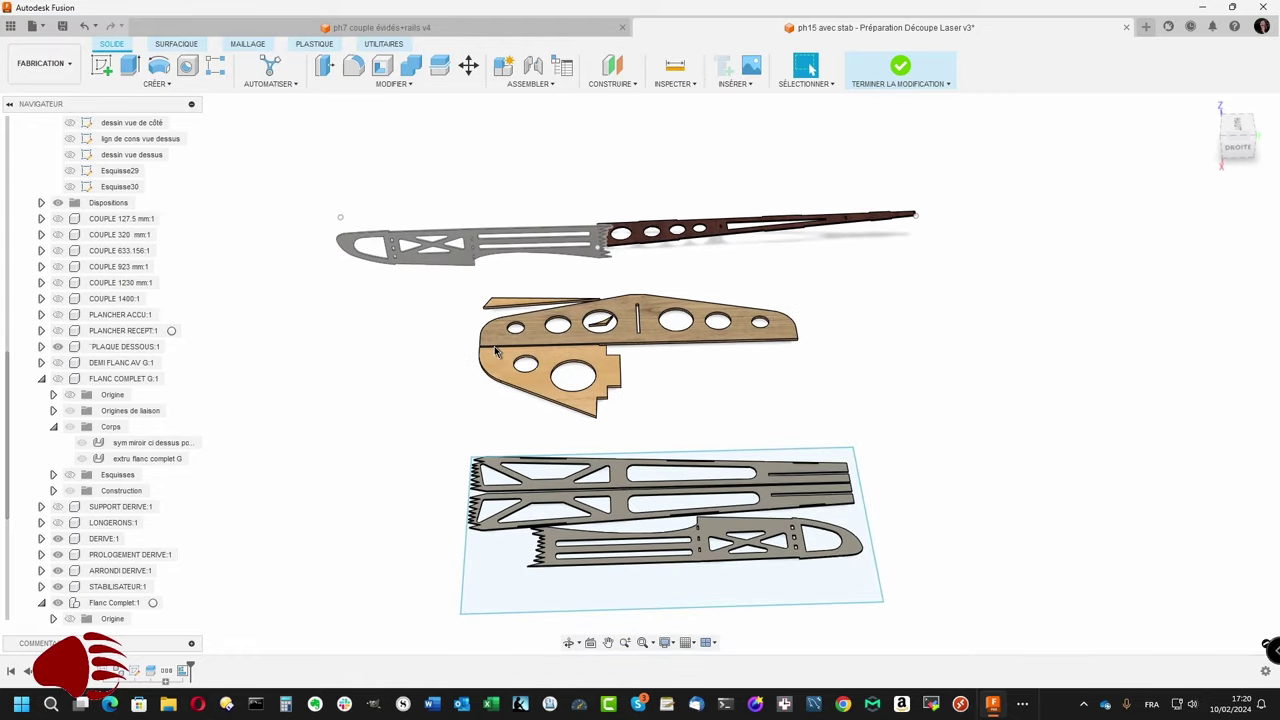
{"action": "mouse_move", "coordinate": [494, 346]}
{"action": "middle_mouse_down", "text": "shift"}
{"action": "mouse_move", "coordinate": [547, 620]}
{"action": "mouse_move", "coordinate": [608, 450]}
{"action": "middle_mouse_up", "text": "shift"}
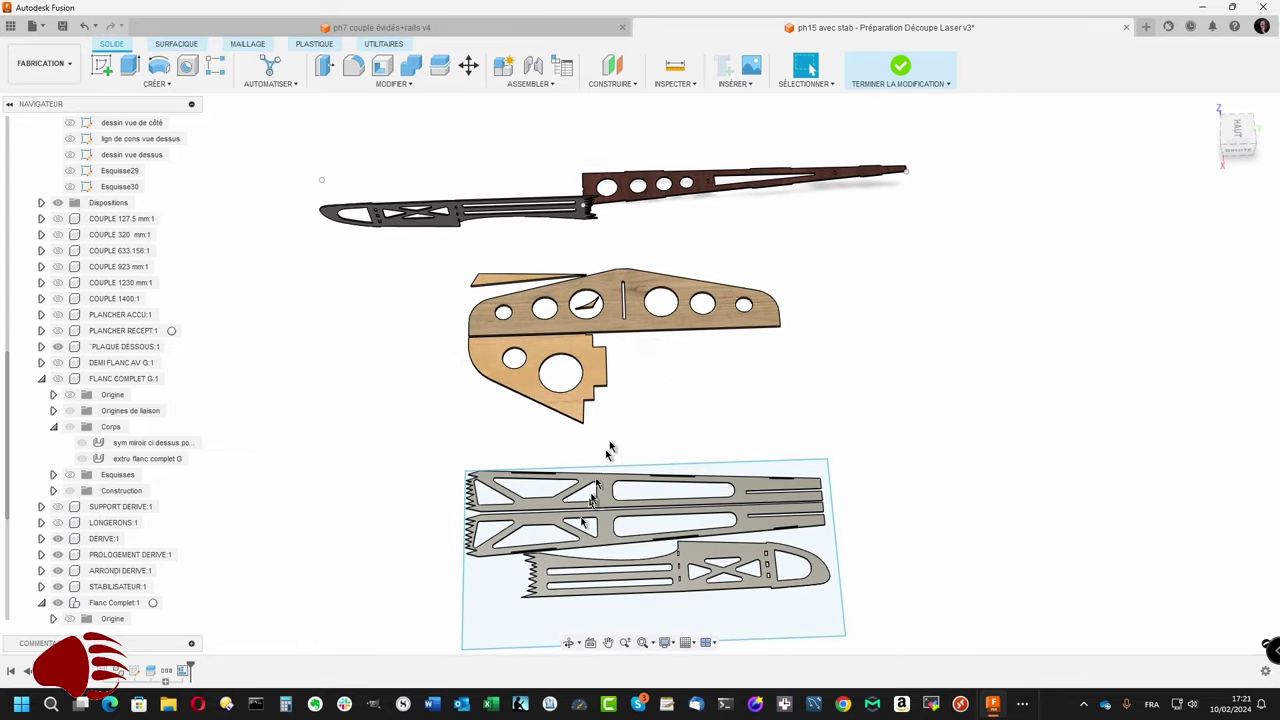
{"action": "middle_click_drag", "start_coordinate": [680, 195], "coordinate": [655, 233], "text": "shift"}
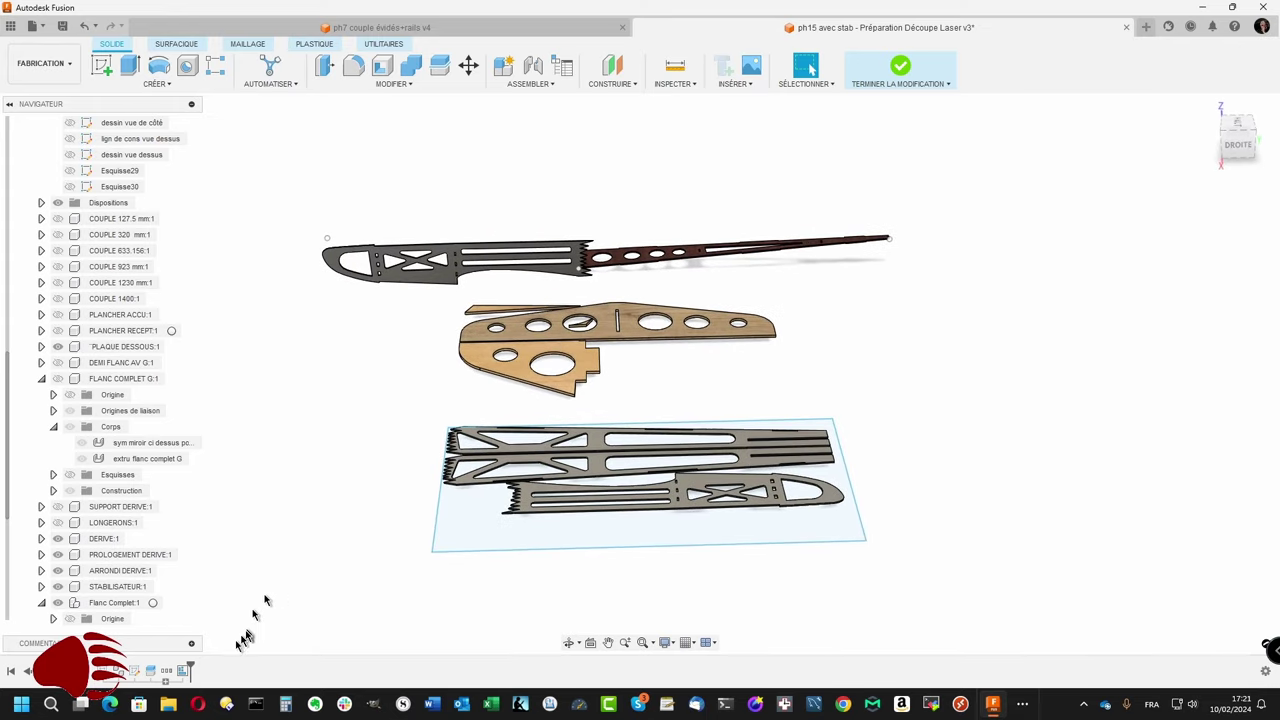
{"action": "right_click", "coordinate": [184, 671]}
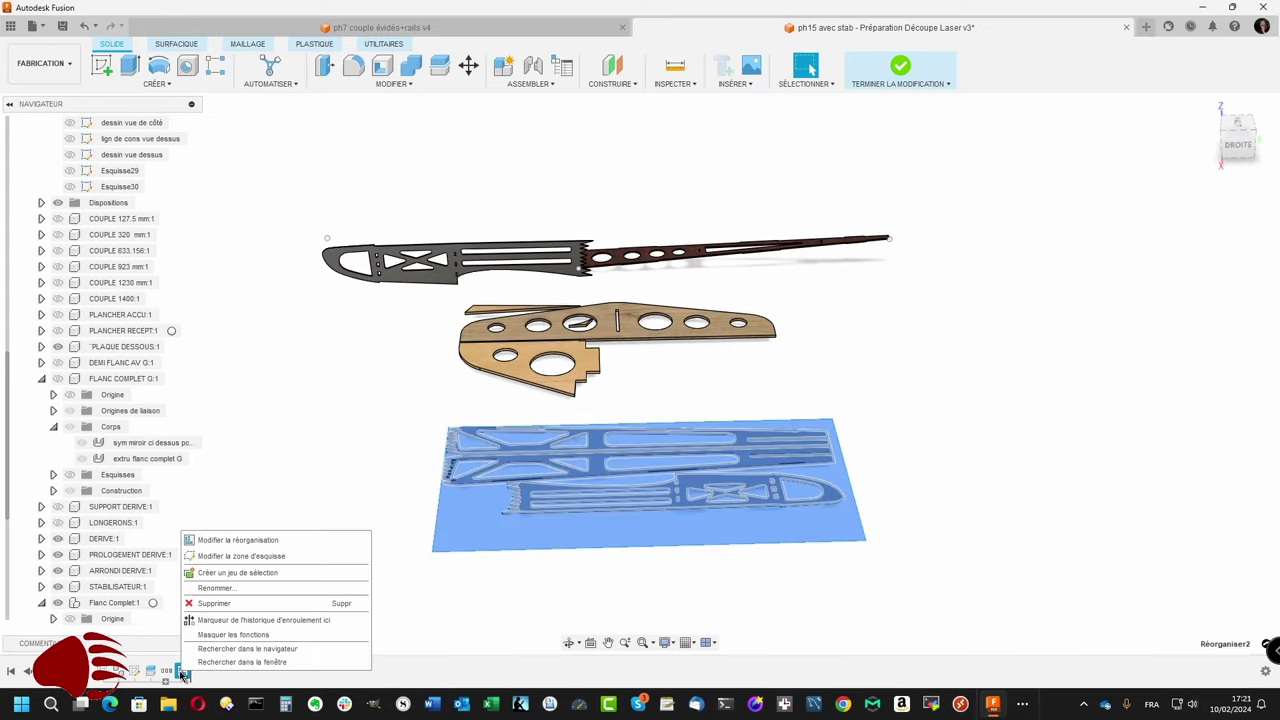
{"action": "left_click", "coordinate": [228, 541]}
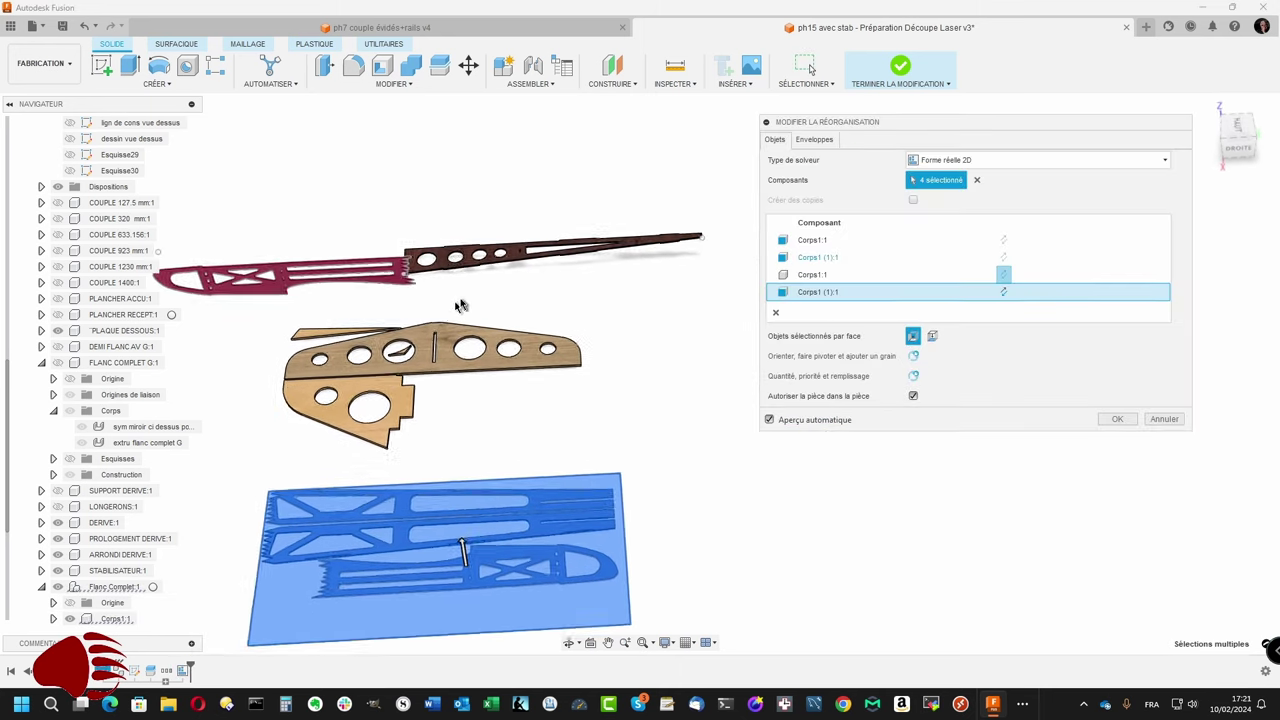
{"action": "left_click", "coordinate": [480, 261]}
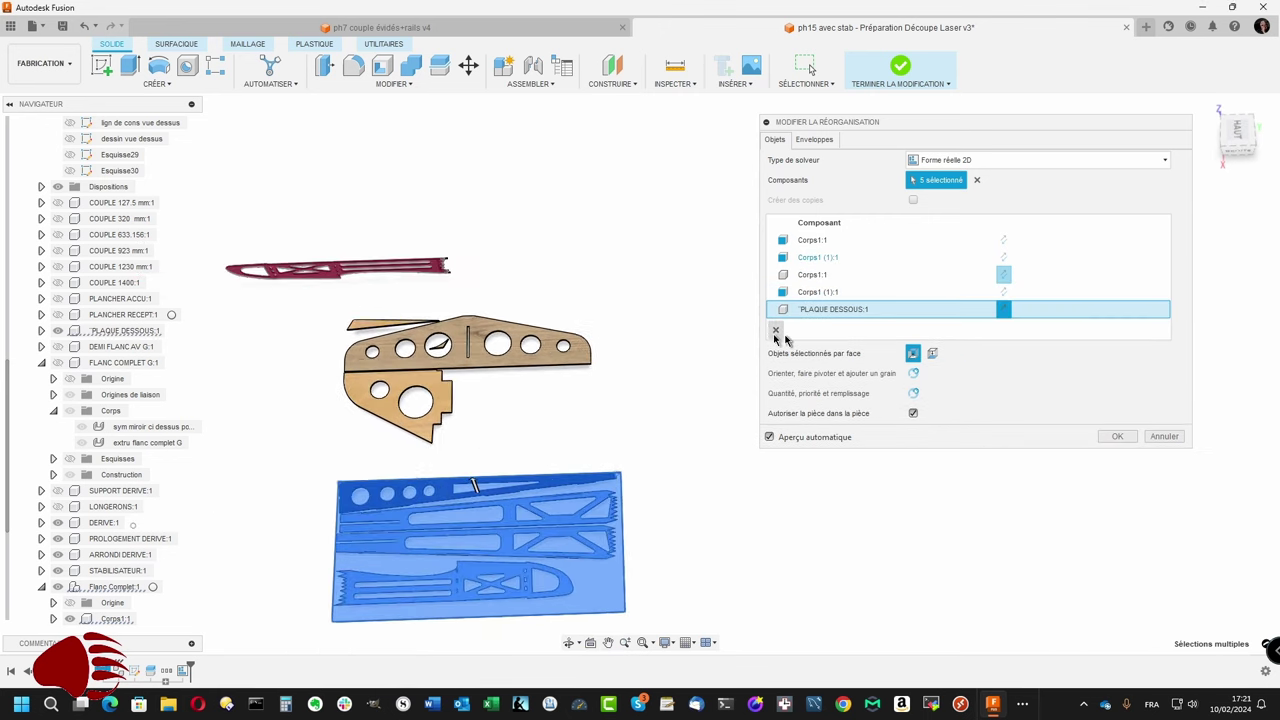
{"action": "left_click", "coordinate": [1107, 438]}
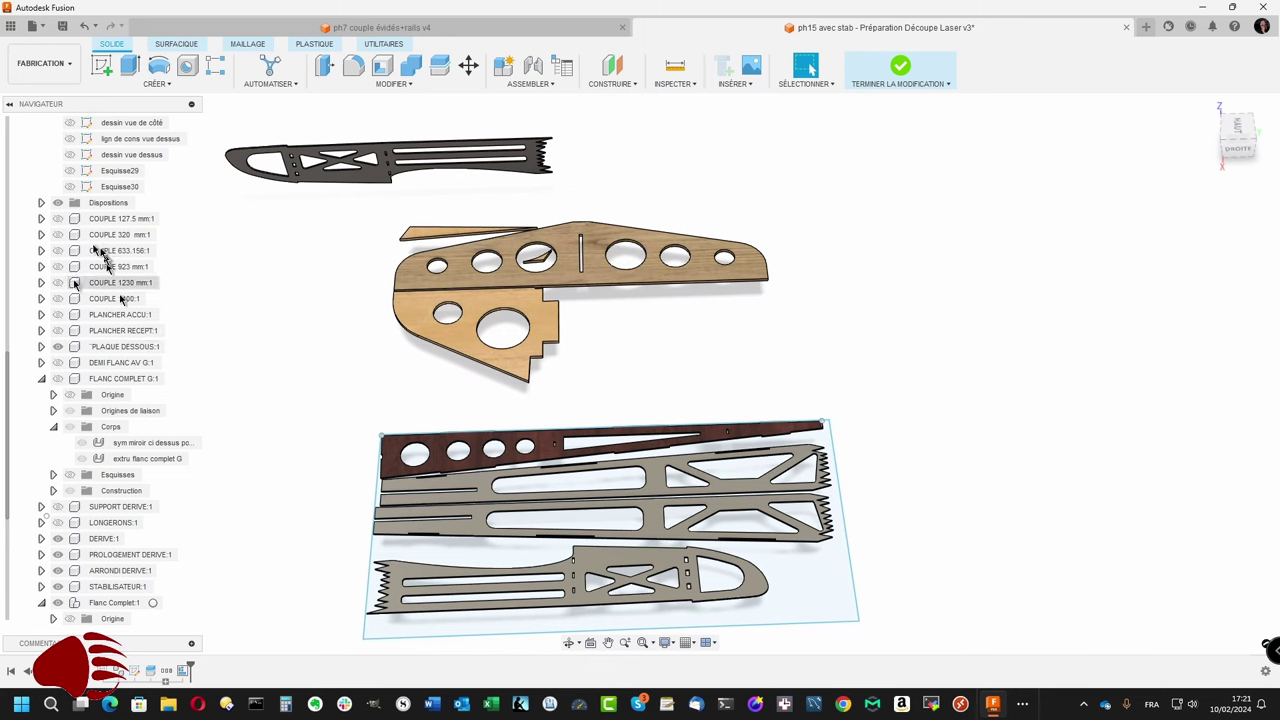
Step: Finish editing the manufacturing model and collapse the ph15 design node
{"action": "scroll", "coordinate": [10, 440], "scroll_direction": "up", "scroll_amount": 5}
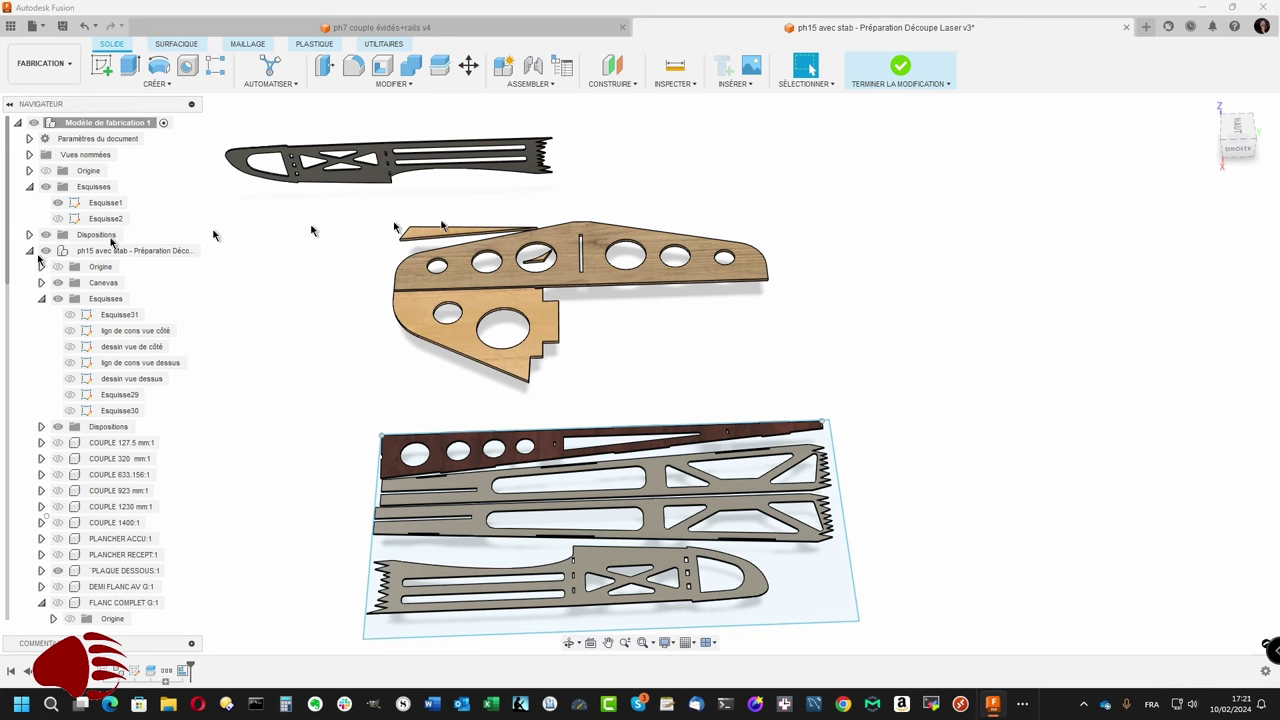
{"action": "left_click", "coordinate": [898, 78]}
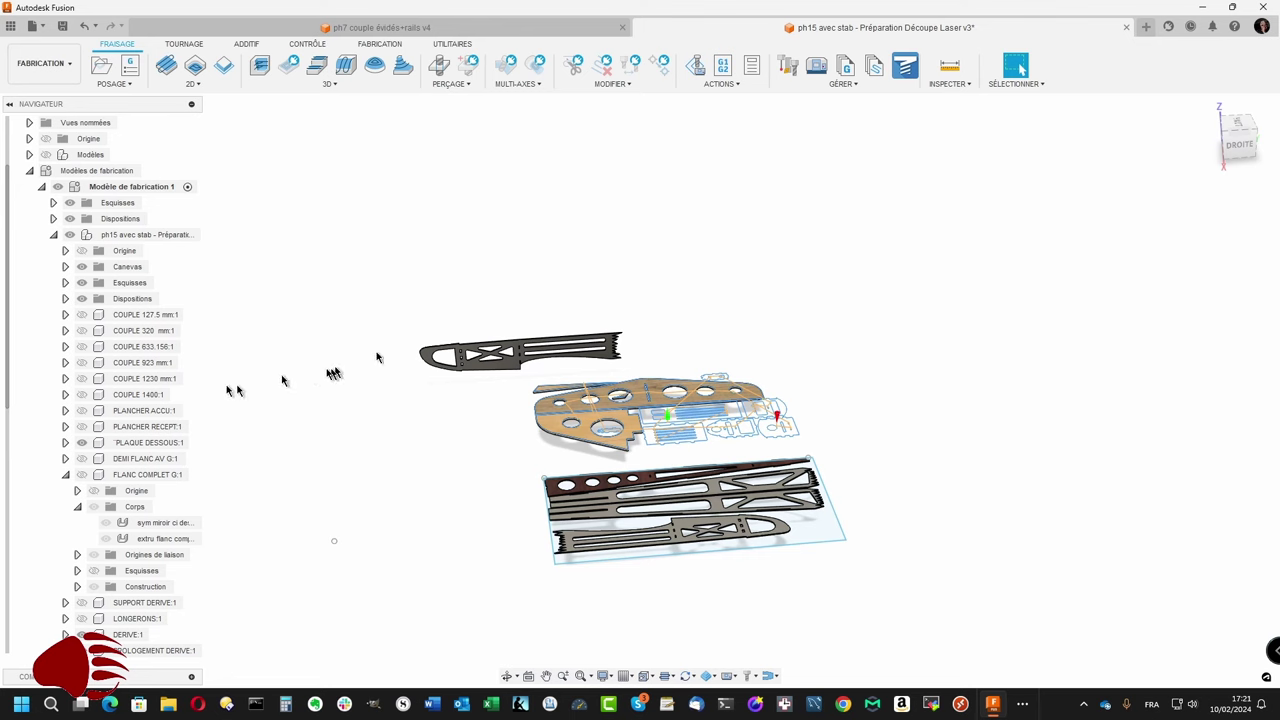
{"action": "left_click", "coordinate": [83, 252]}
{"action": "left_click", "coordinate": [54, 236]}
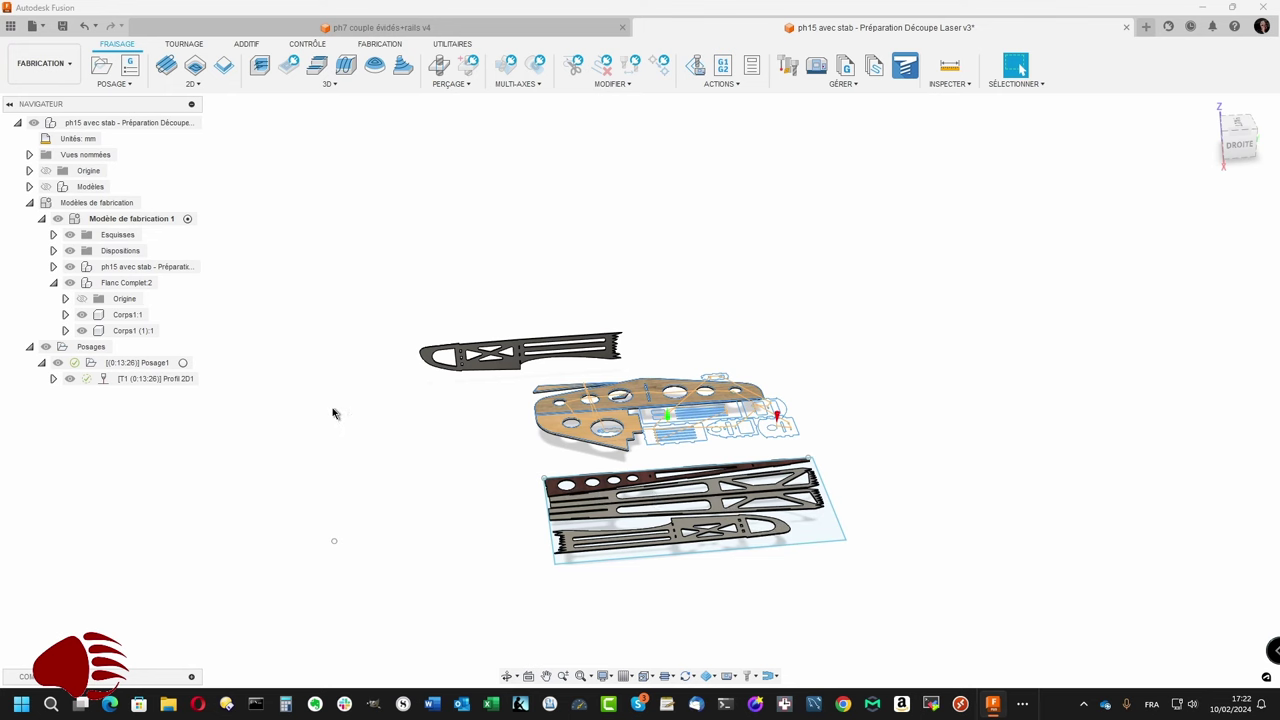
Step: Create the new setup Posage2 and reopen it to reselect its model
{"action": "right_click", "coordinate": [96, 347]}
{"action": "left_click", "coordinate": [125, 357]}
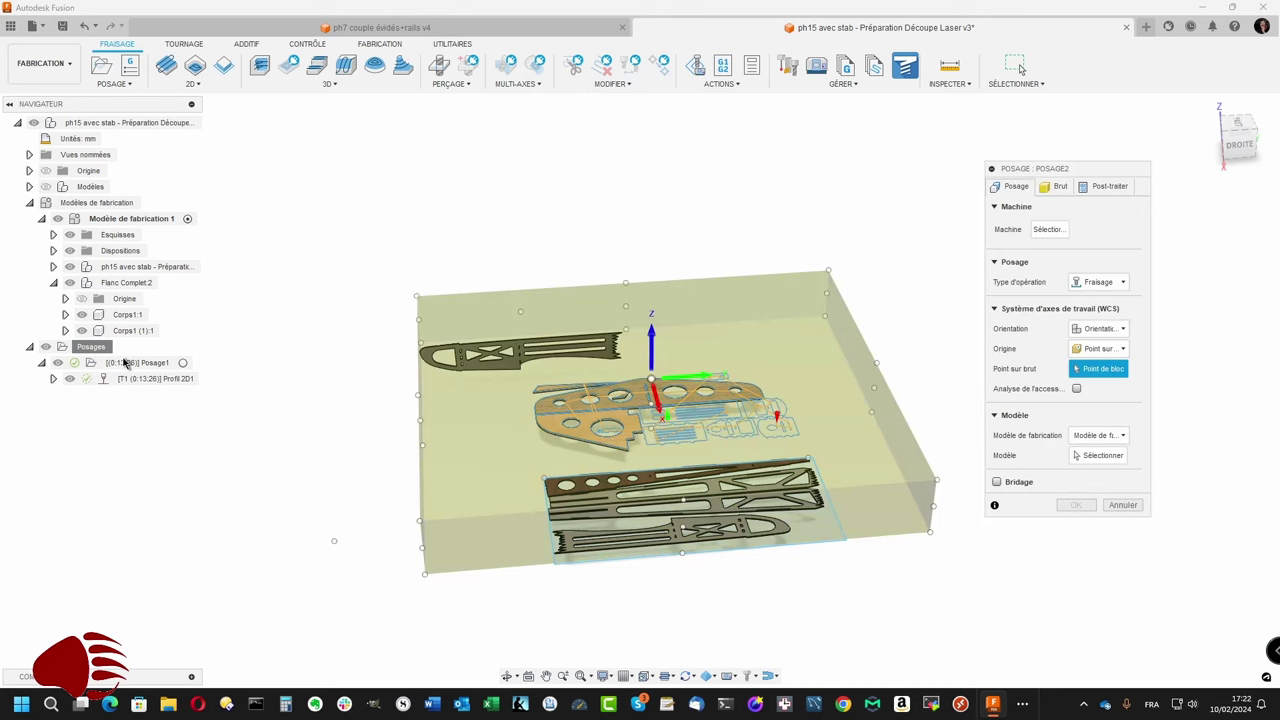
{"action": "right_click", "coordinate": [117, 652]}
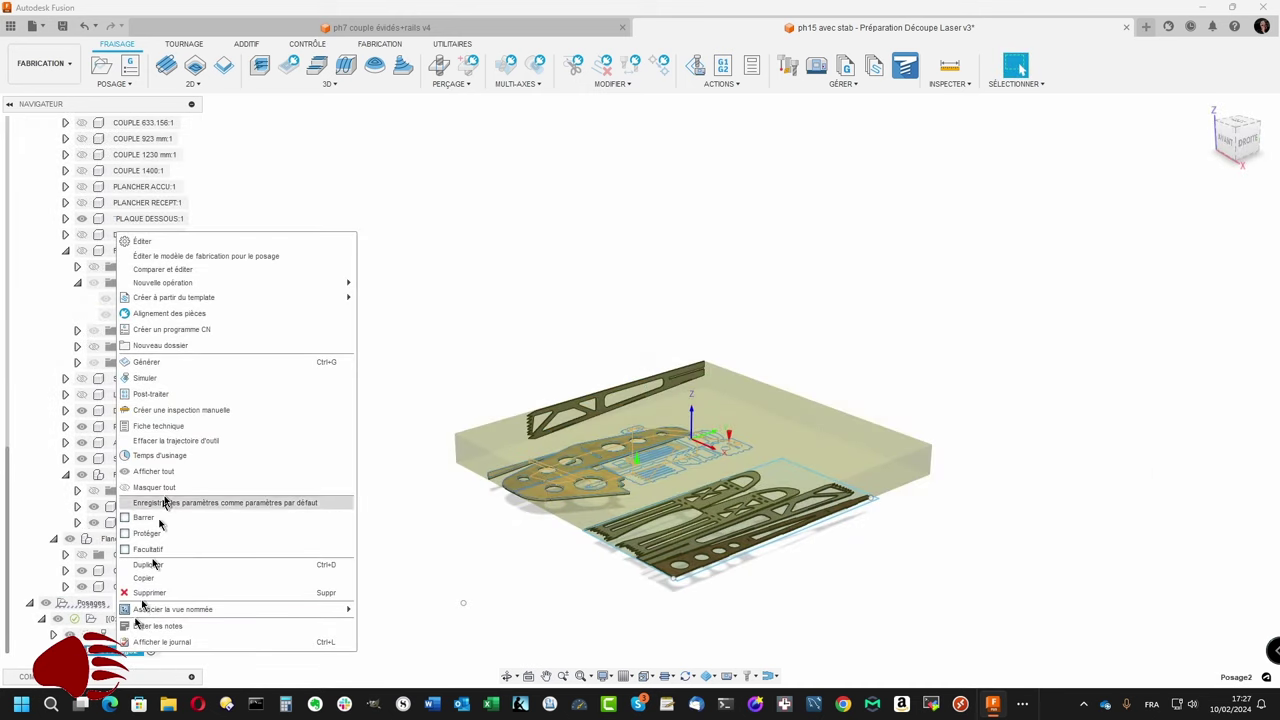
{"action": "left_click", "coordinate": [177, 244]}
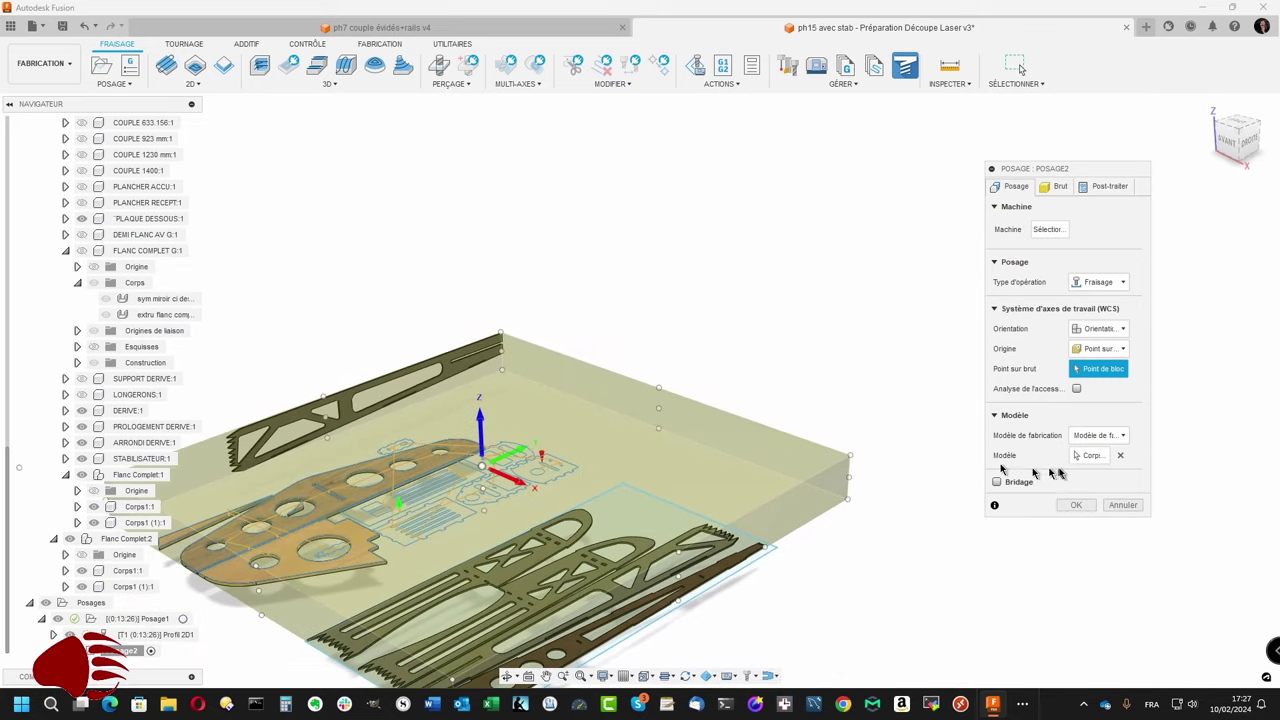
{"action": "left_click", "coordinate": [1122, 459]}
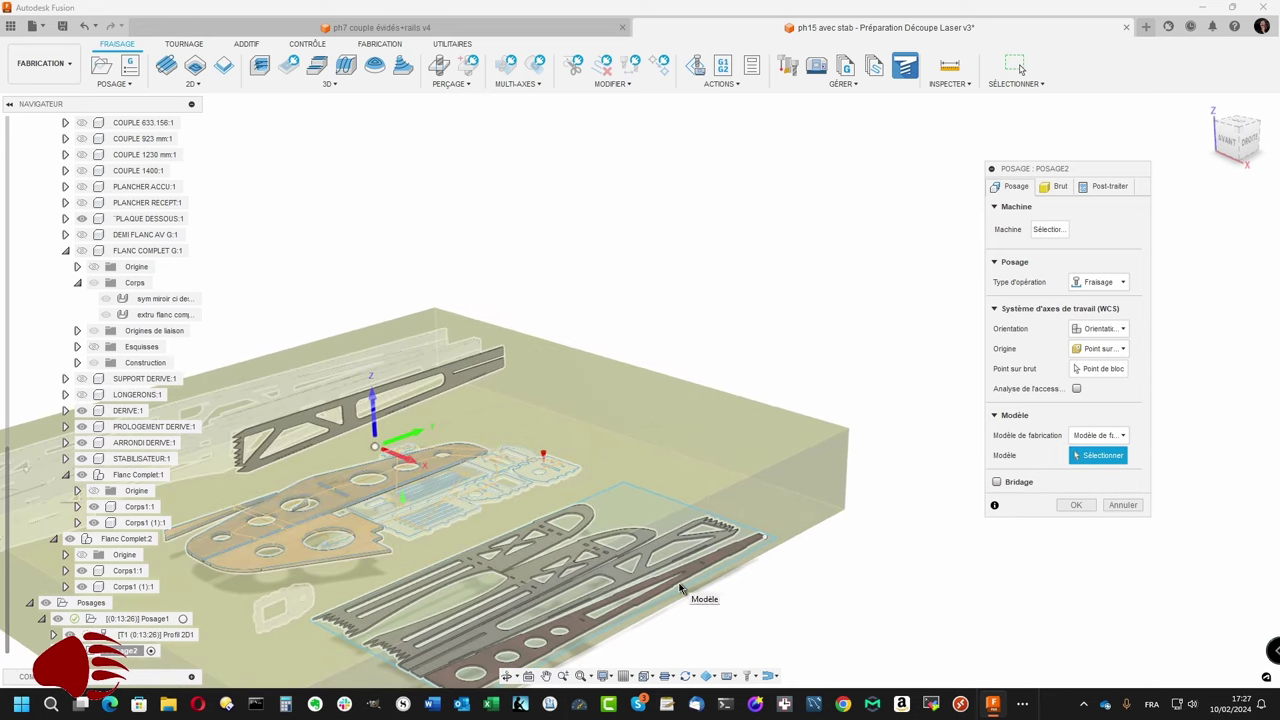
{"action": "mouse_move", "coordinate": [686, 591]}
{"action": "middle_mouse_down", "text": "shift"}
{"action": "mouse_move", "coordinate": [620, 611]}
{"action": "mouse_move", "coordinate": [752, 583]}
{"action": "middle_mouse_up", "text": "shift"}
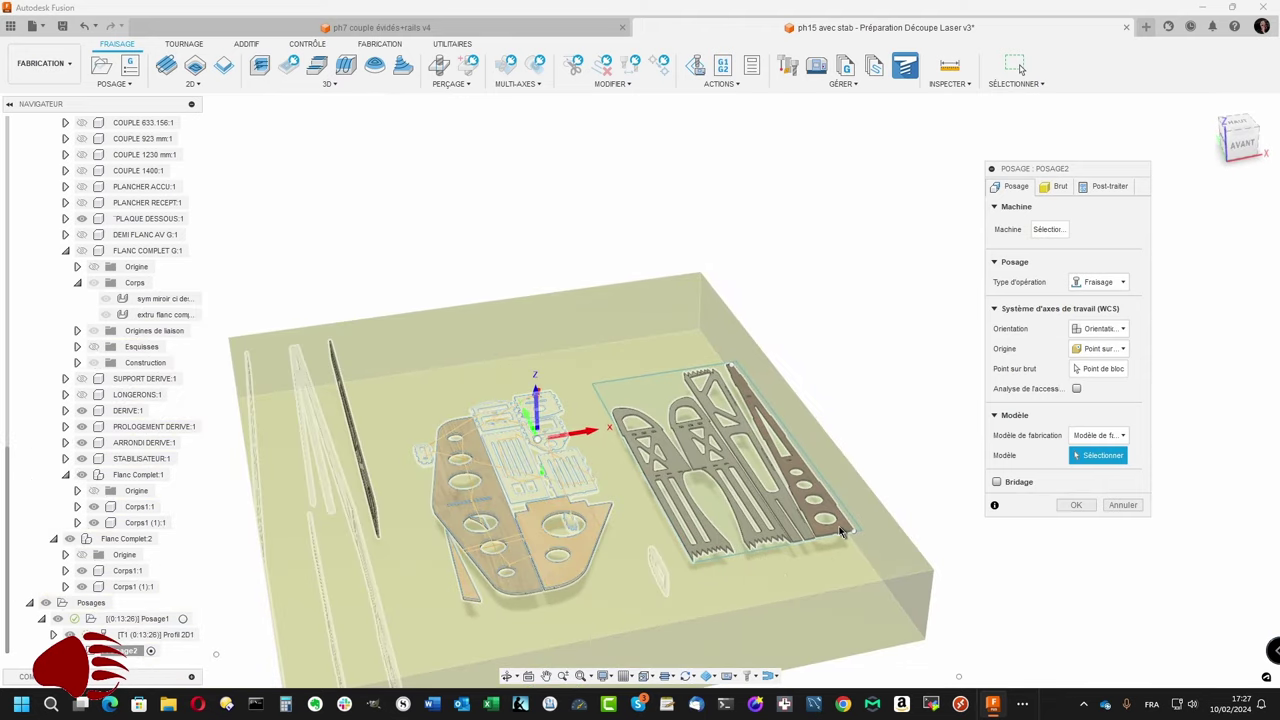
{"action": "left_click", "coordinate": [840, 531]}
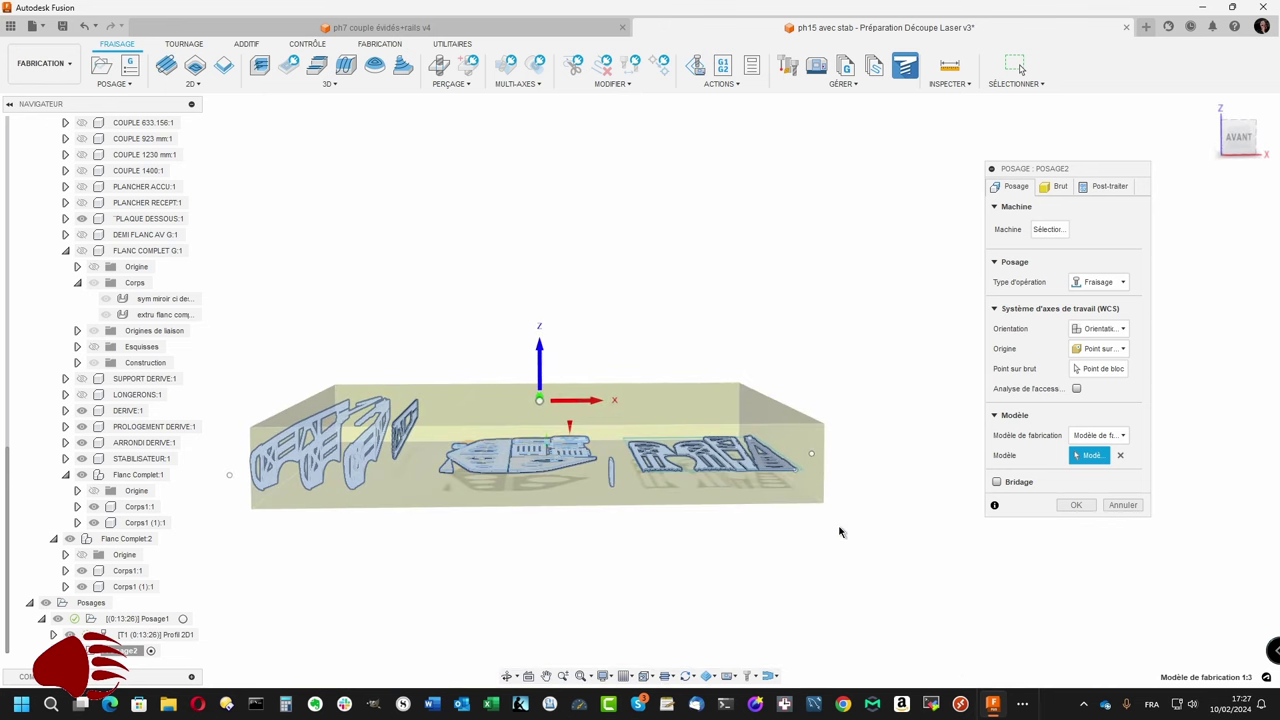
{"action": "left_click", "coordinate": [1122, 456]}
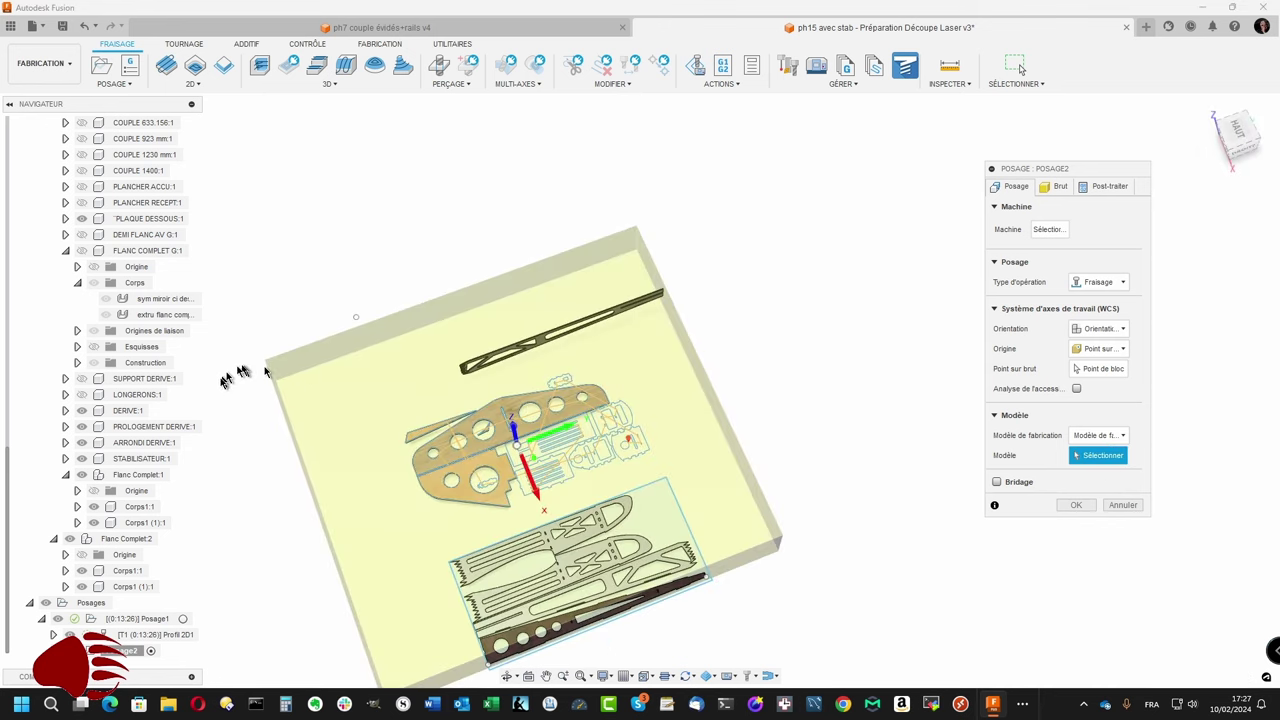
Step: Set Posage2's model to PLAQUE DESSOUS:1 and the Corps bodies of both Flanc Complet components
{"action": "left_click", "coordinate": [150, 218]}
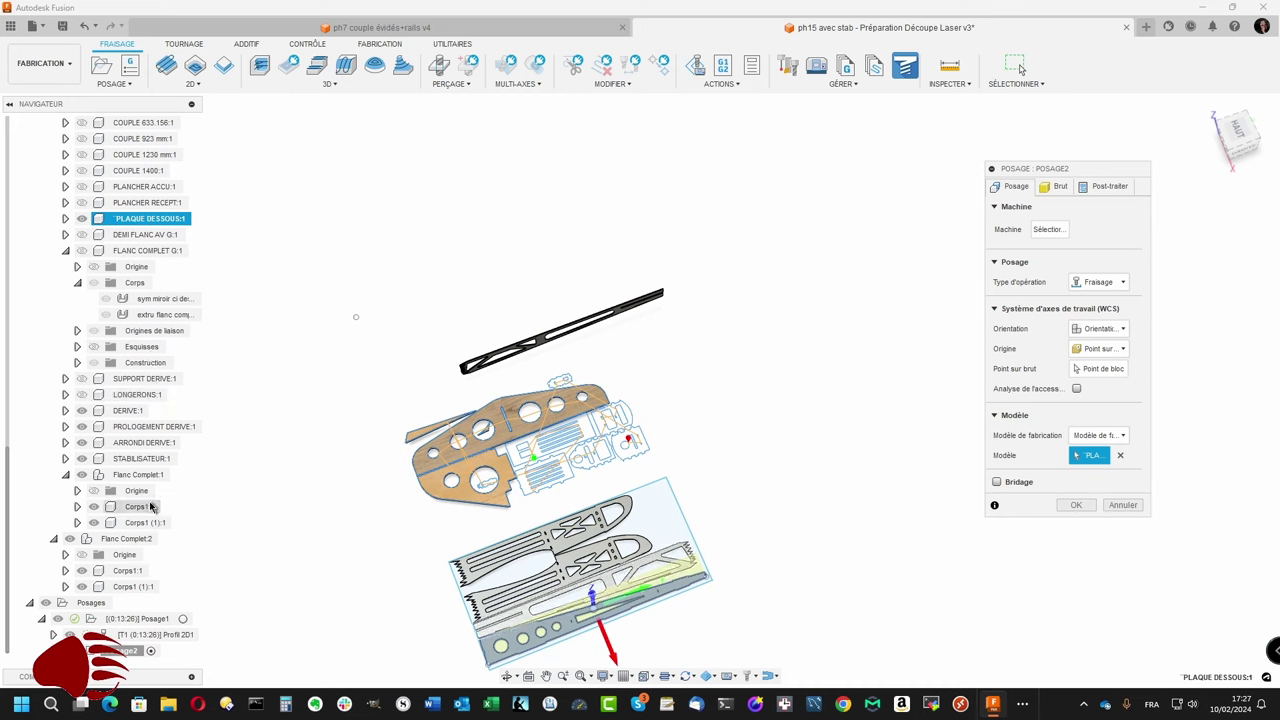
{"action": "left_click", "coordinate": [144, 508]}
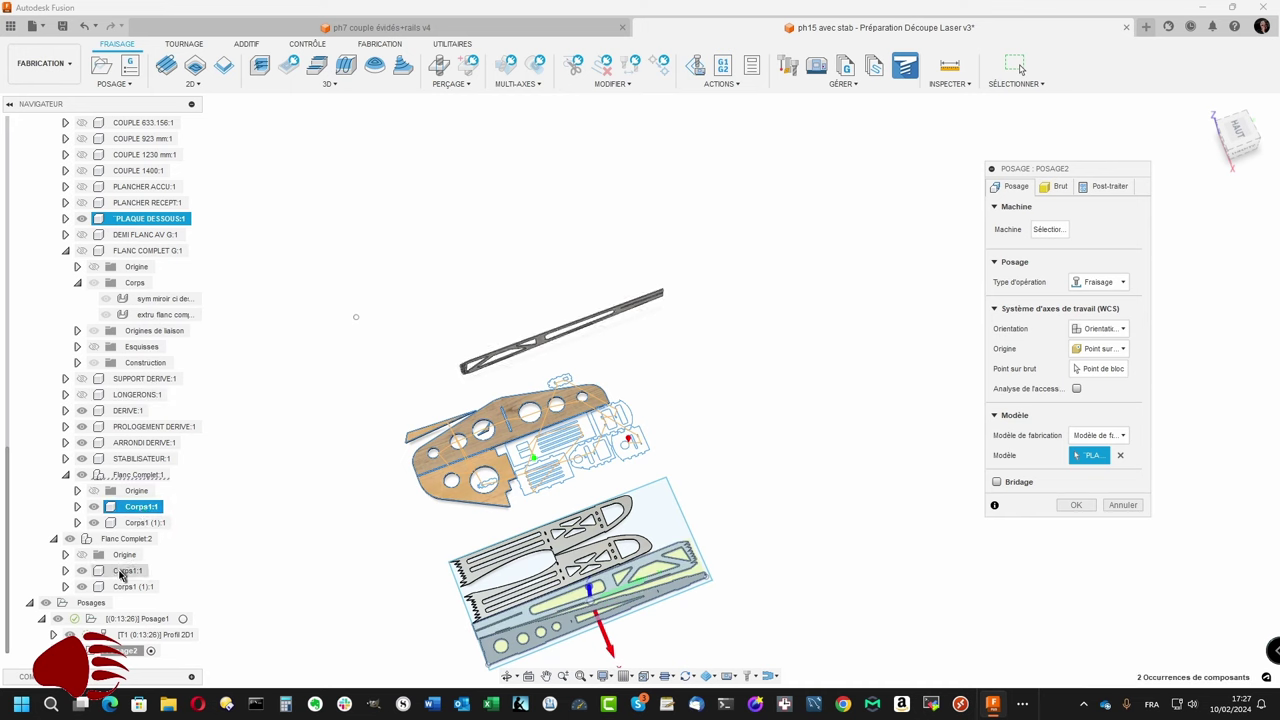
{"action": "left_click", "coordinate": [122, 572], "text": "ctrl"}
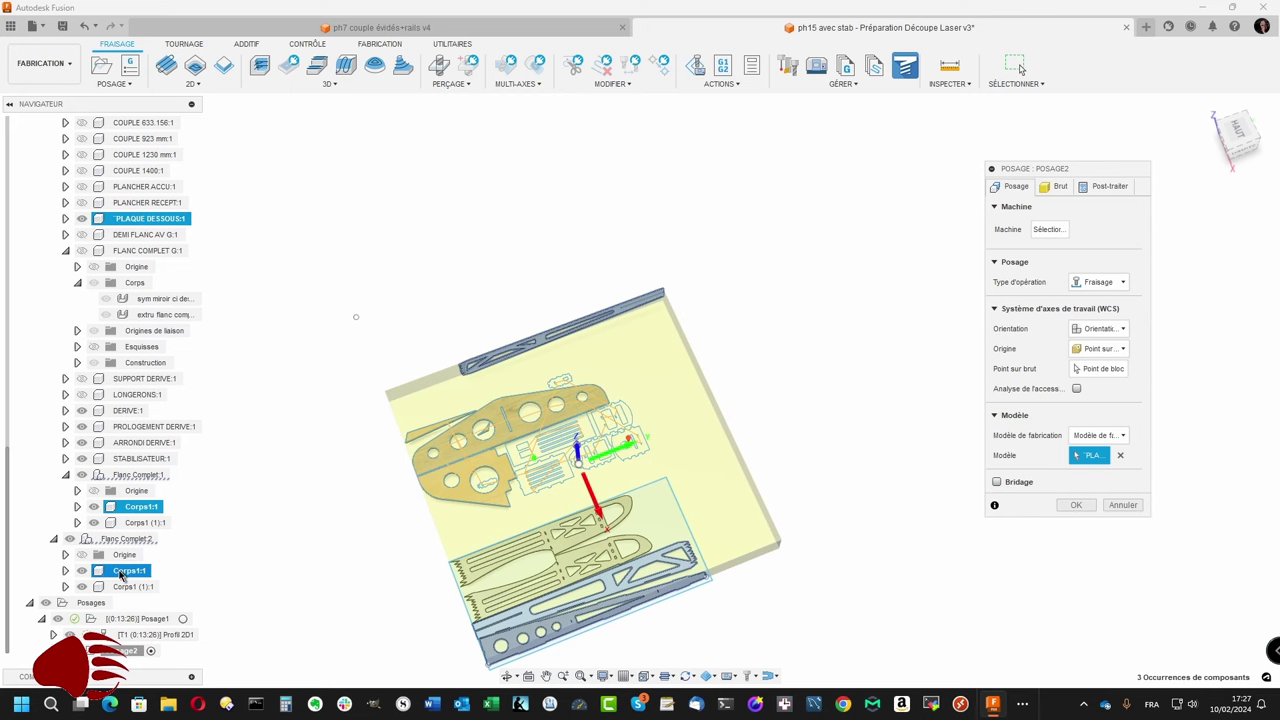
{"action": "left_click", "coordinate": [121, 572], "text": "ctrl"}
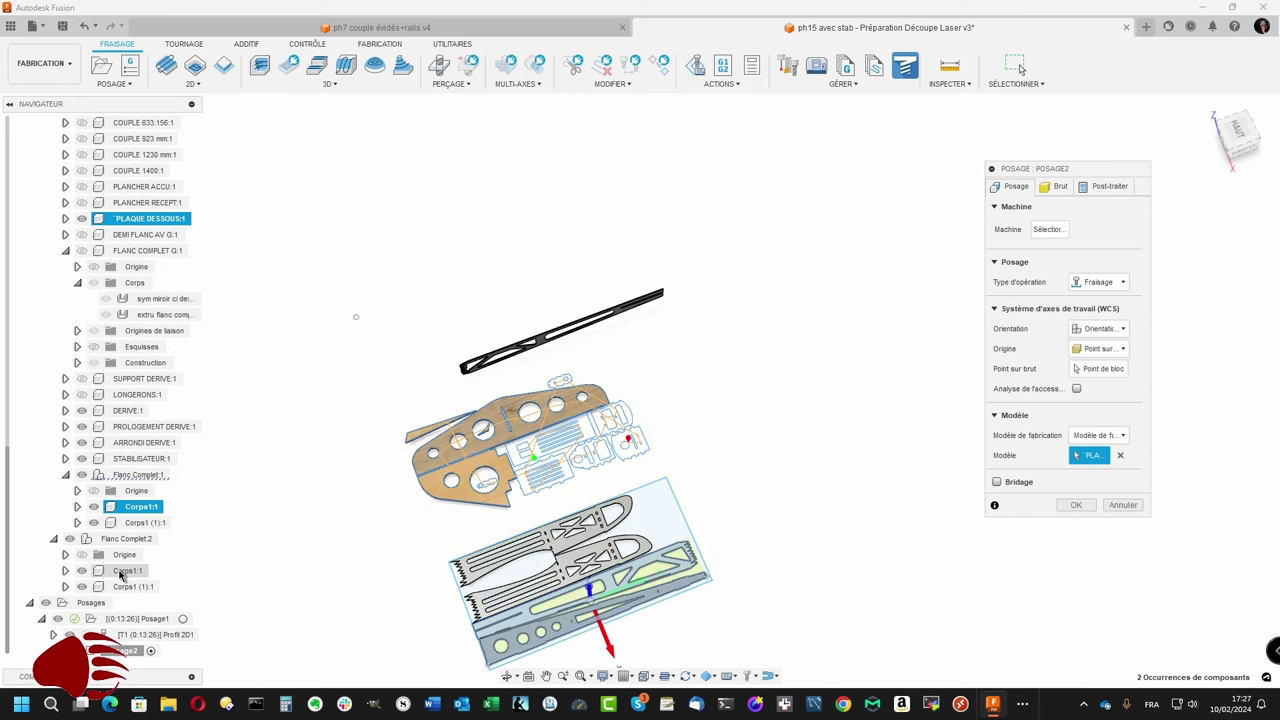
{"action": "left_click", "coordinate": [145, 523], "text": "ctrl"}
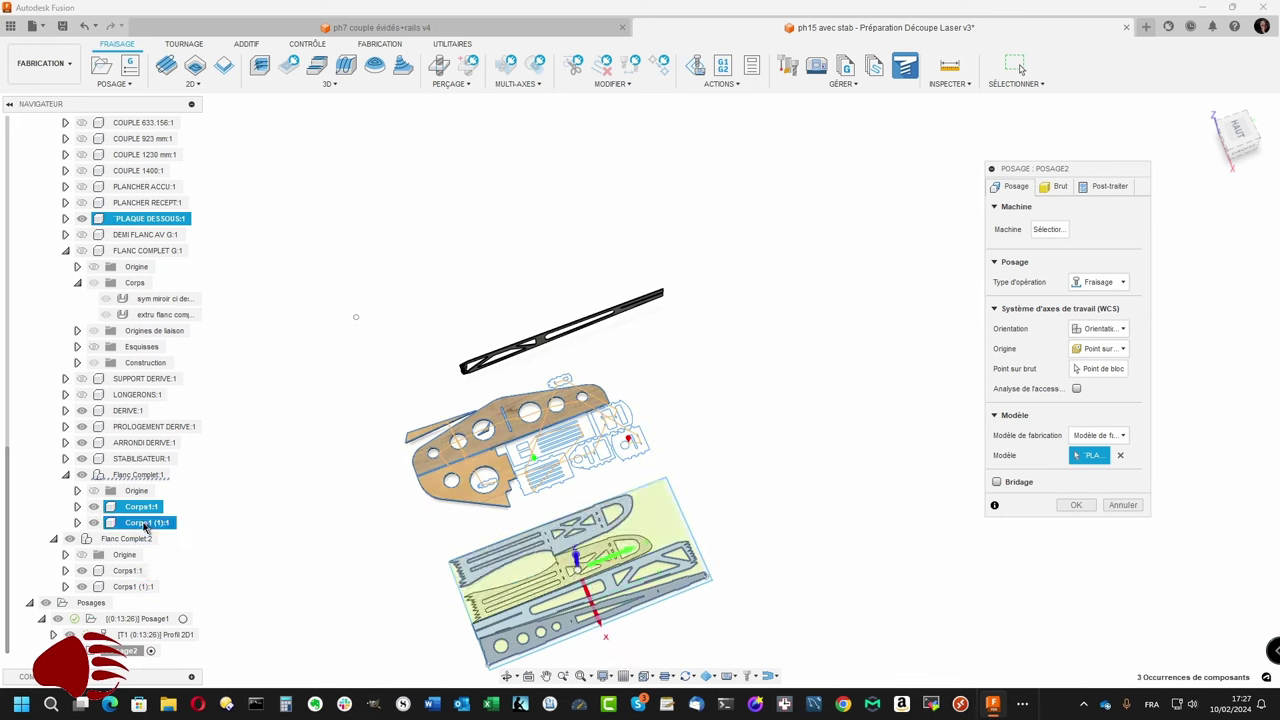
{"action": "left_click", "coordinate": [135, 587], "text": "ctrl"}
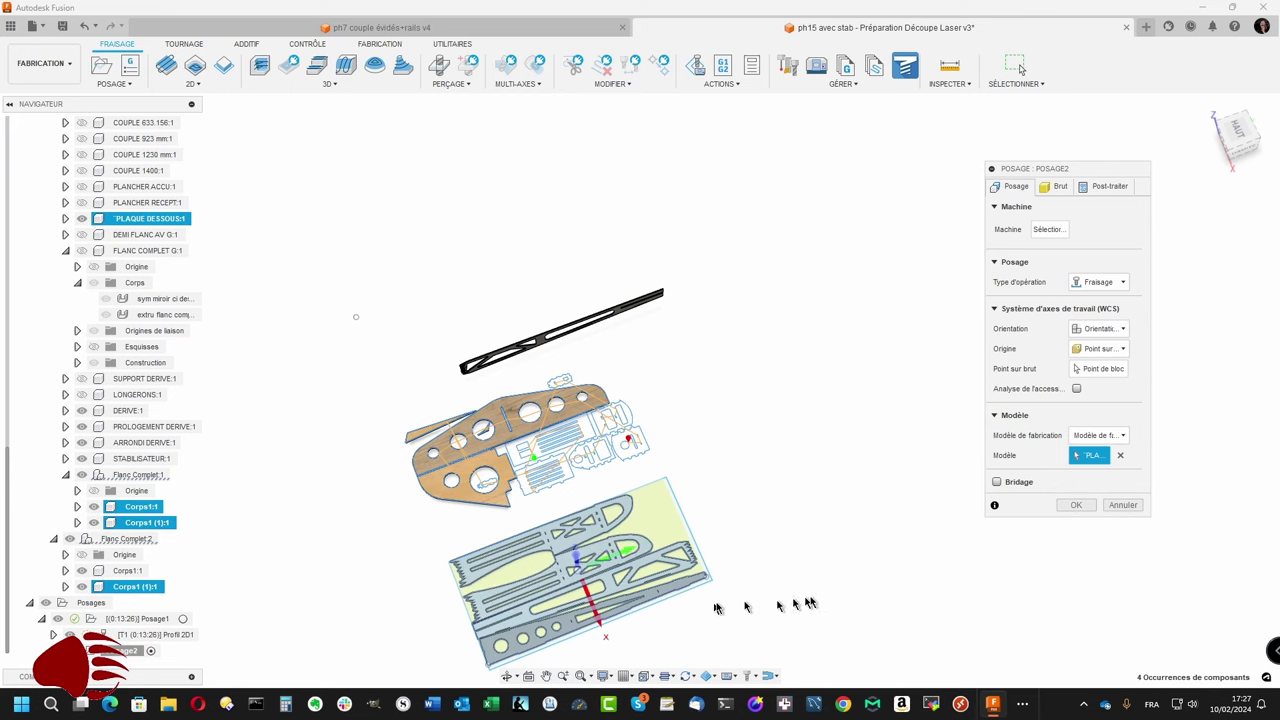
{"action": "left_click", "coordinate": [1073, 506]}
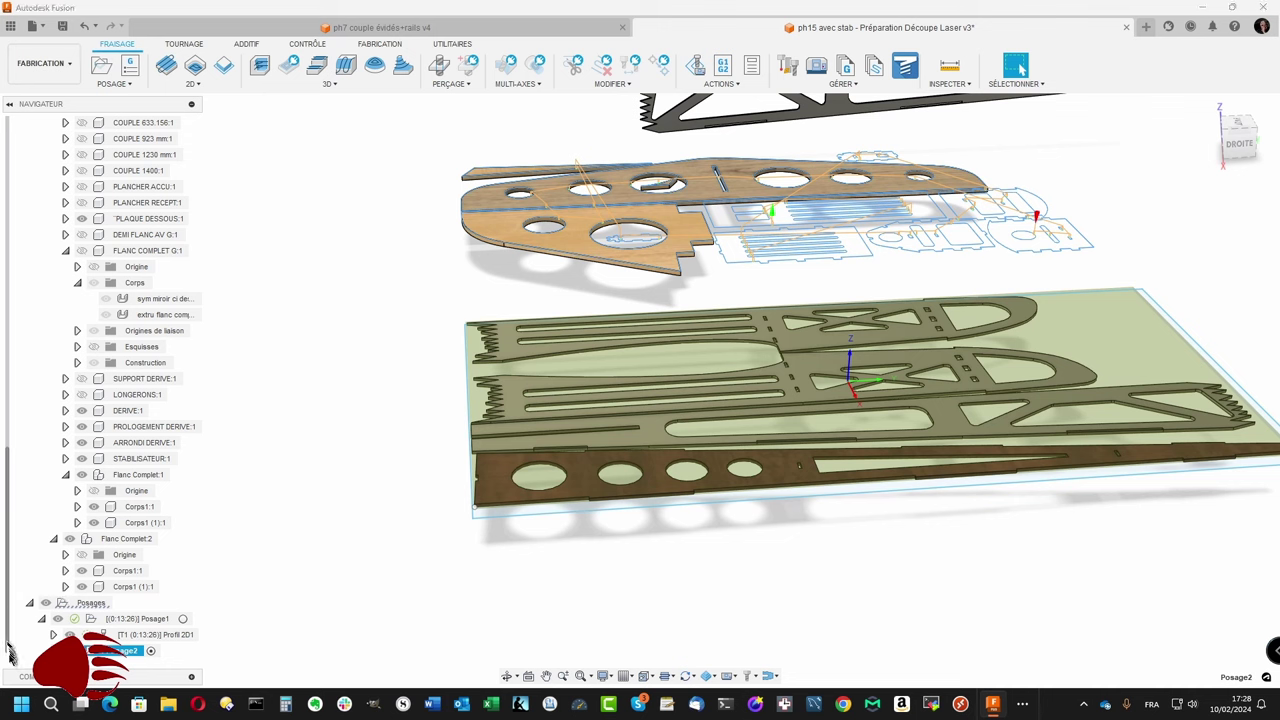
Step: Set Posage2's Origine to Point sur le brut at the stock's front corner
{"action": "right_click", "coordinate": [128, 656]}
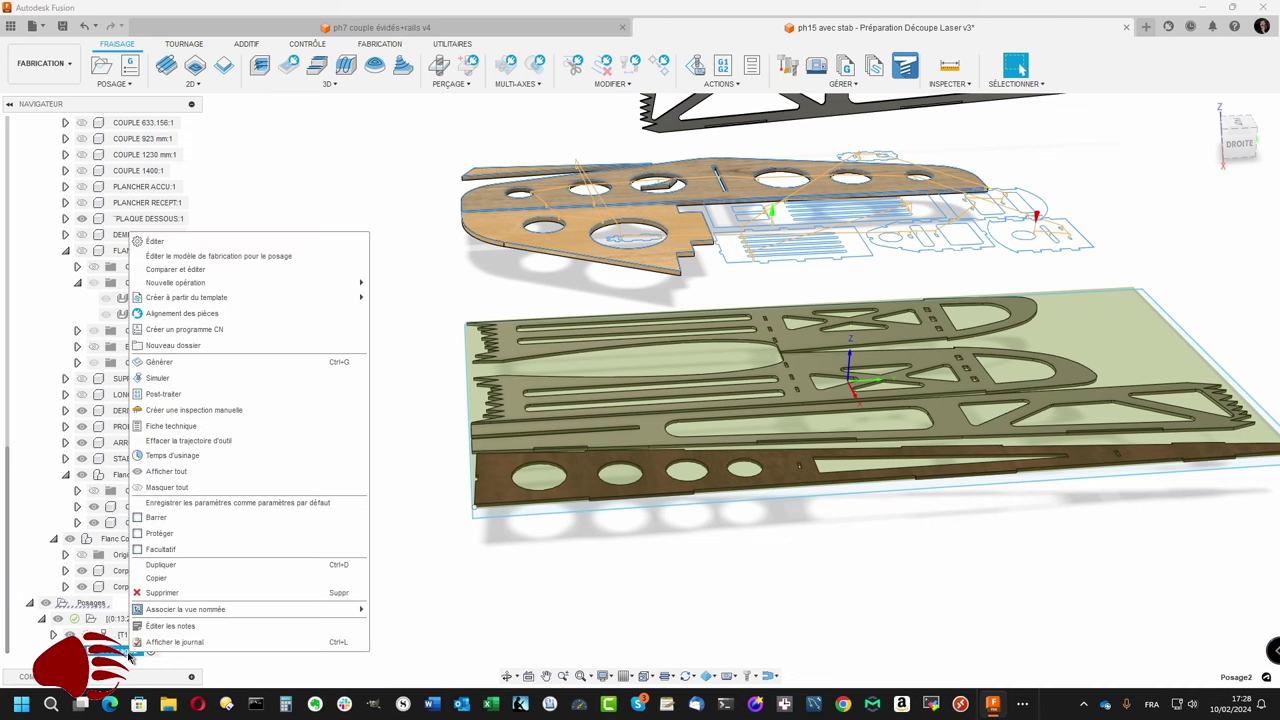
{"action": "left_click", "coordinate": [173, 246]}
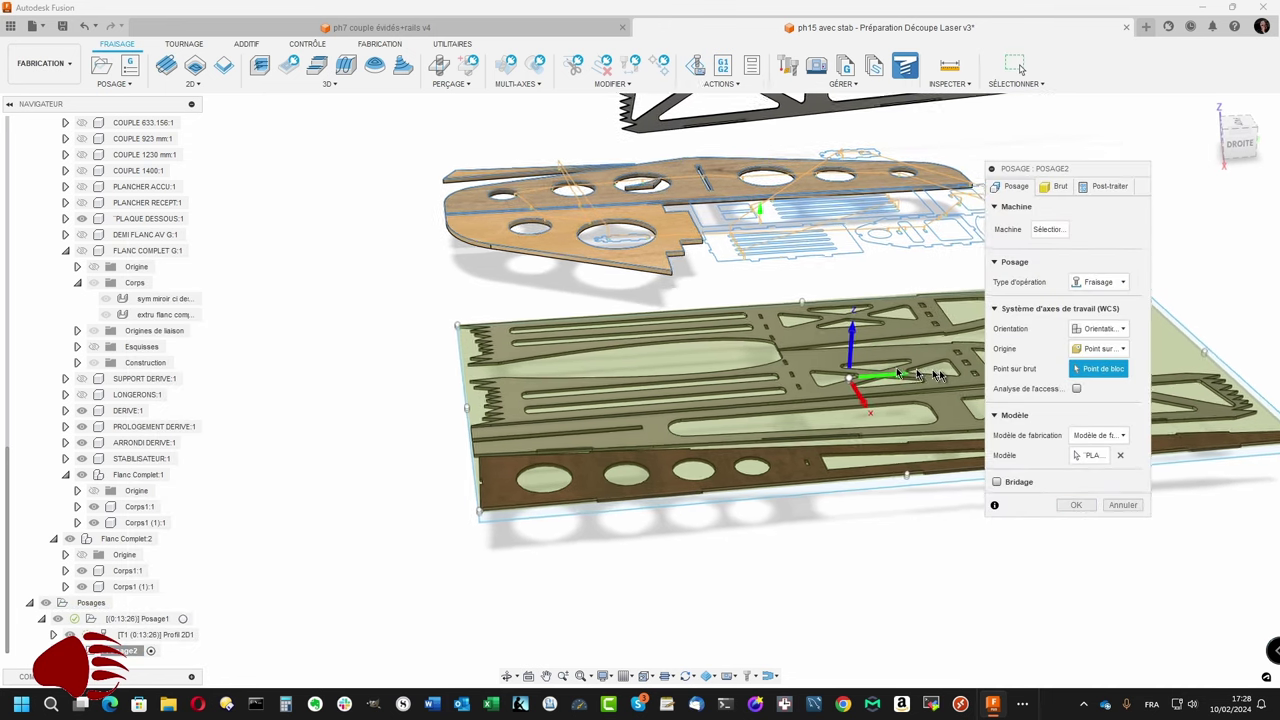
{"action": "left_click", "coordinate": [1123, 349]}
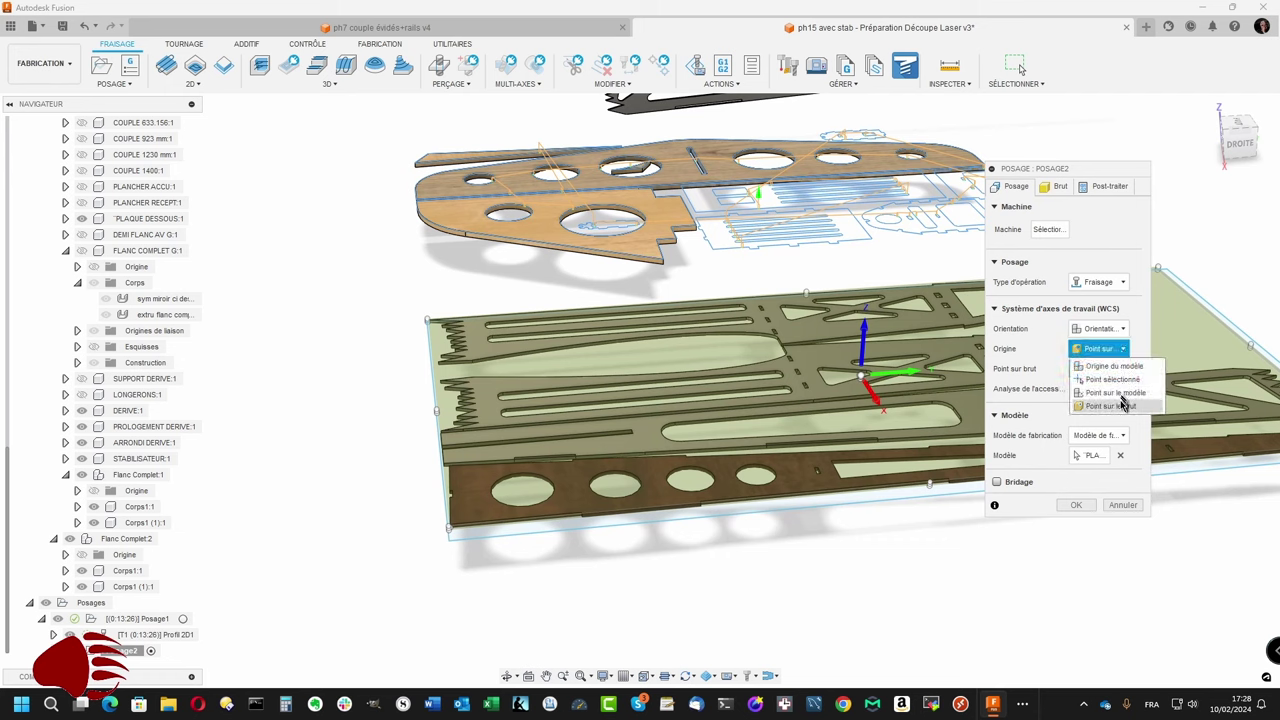
{"action": "left_click", "coordinate": [1122, 406]}
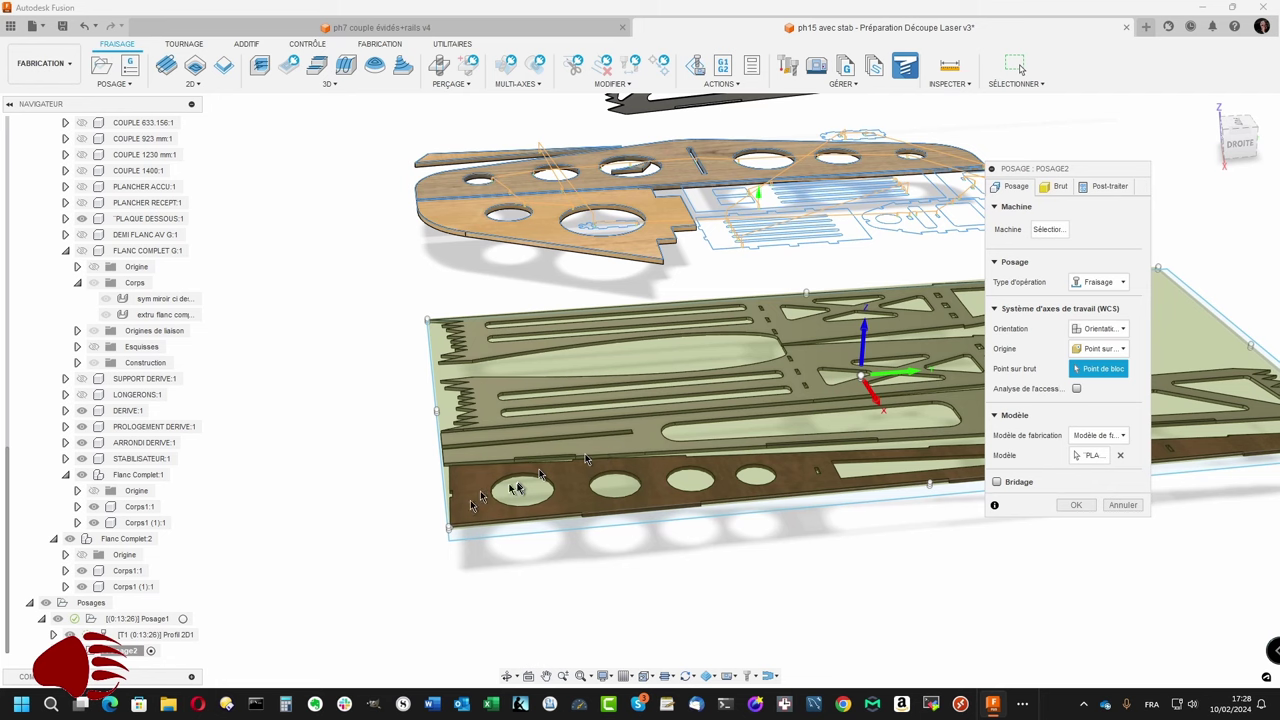
{"action": "left_click", "coordinate": [449, 529]}
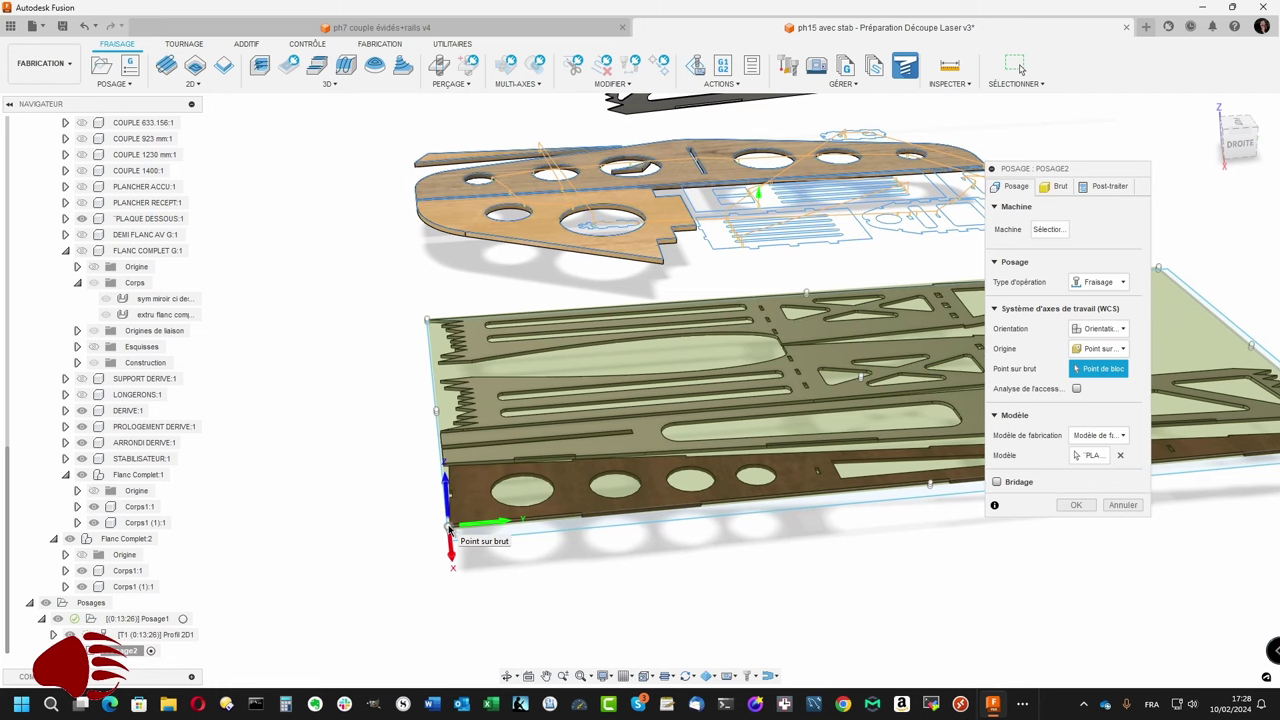
{"action": "middle_click_drag", "start_coordinate": [449, 529], "coordinate": [640, 524], "text": "shift"}
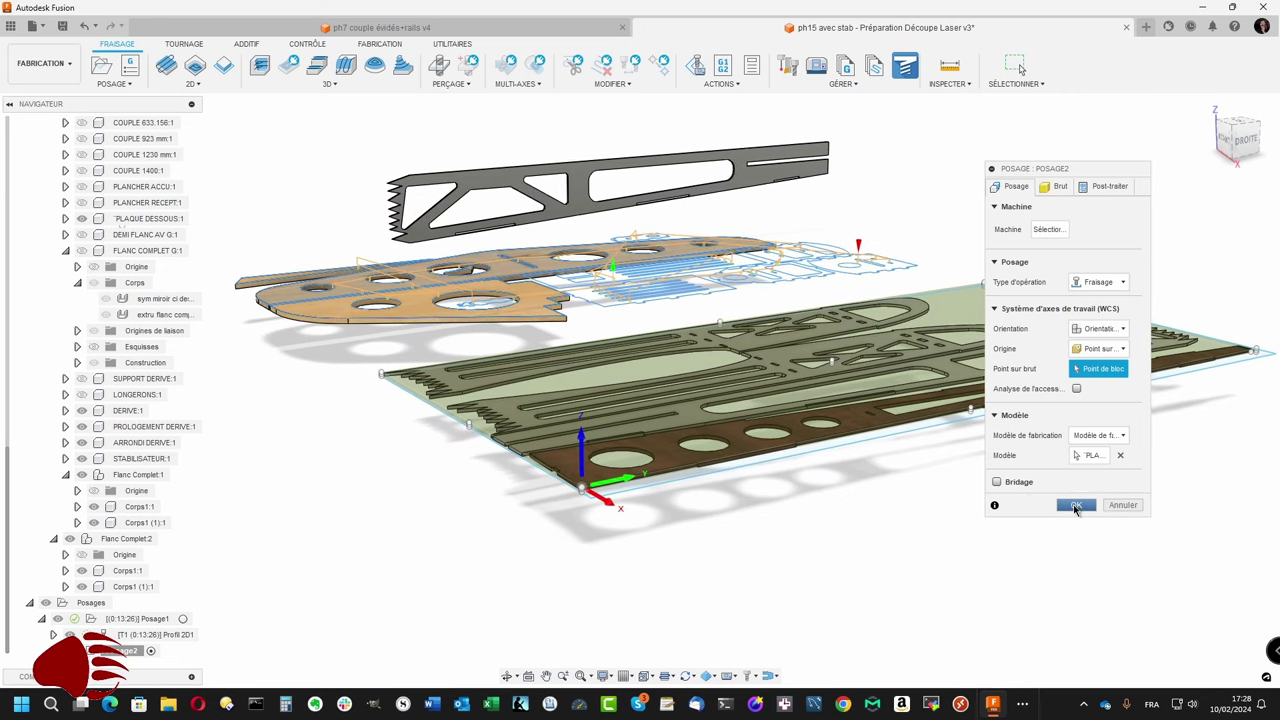
{"action": "left_click", "coordinate": [1075, 506]}
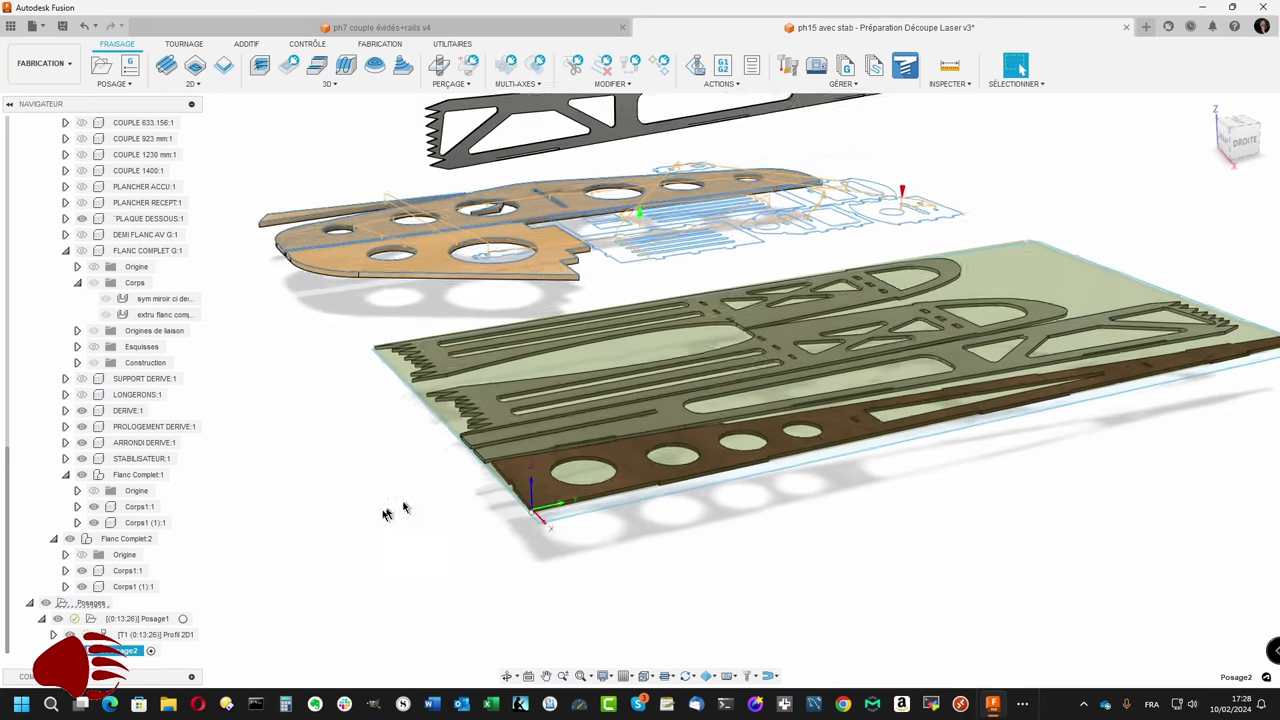
Step: Add a Profil 2D operation to Posage2 selecting the four panel contours
{"action": "right_click", "coordinate": [128, 655]}
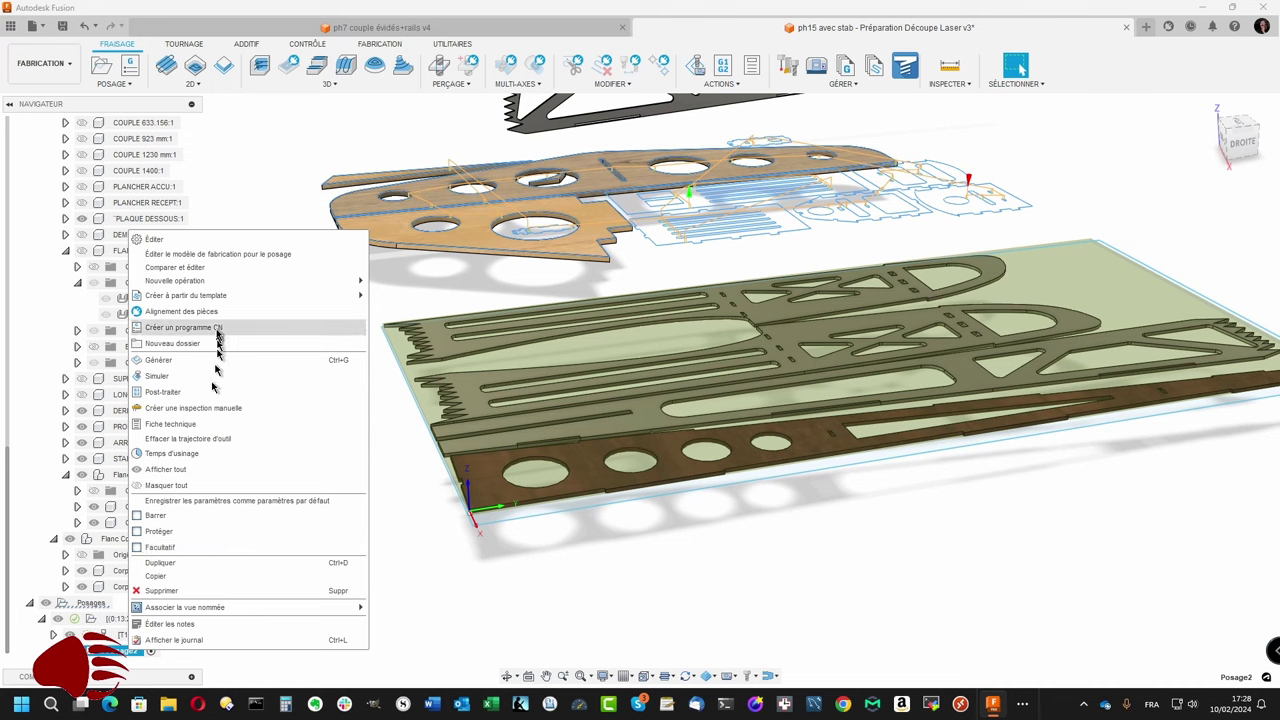
{"action": "mouse_move", "coordinate": [175, 280]}
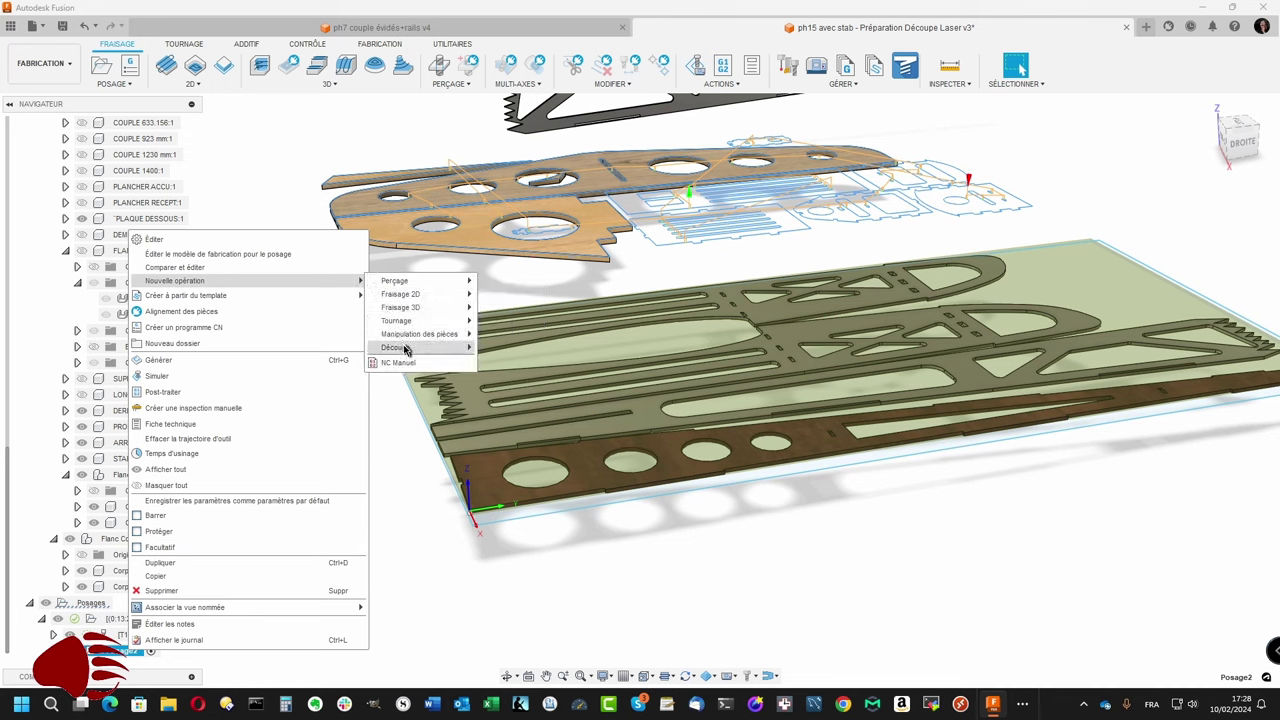
{"action": "mouse_move", "coordinate": [396, 347]}
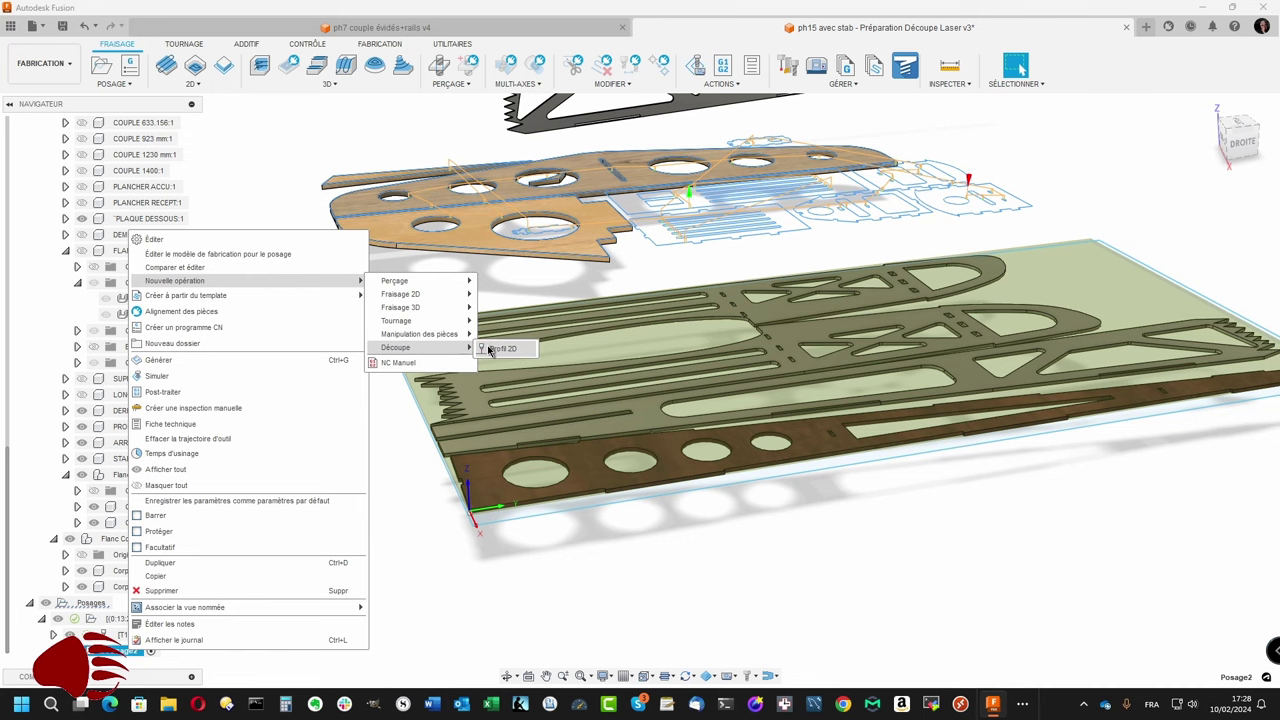
{"action": "left_click", "coordinate": [488, 348]}
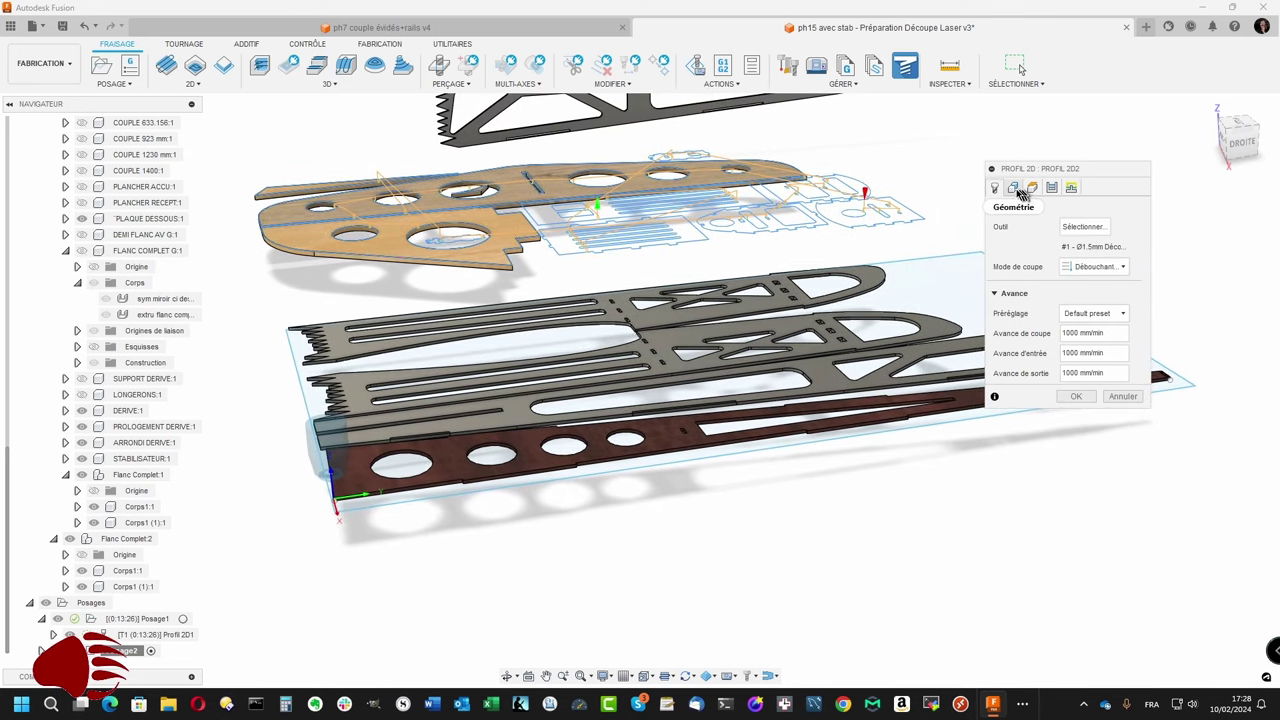
{"action": "left_click", "coordinate": [1013, 188]}
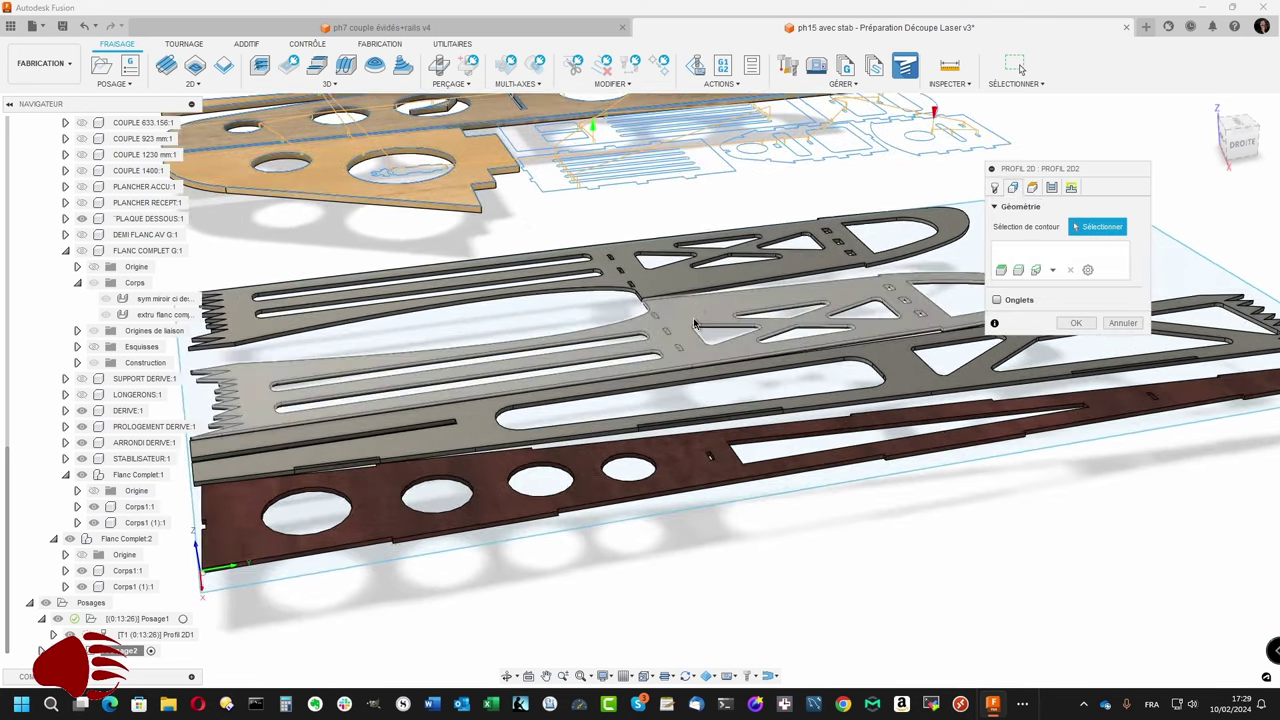
{"action": "left_click", "coordinate": [677, 290]}
{"action": "left_click", "coordinate": [672, 289]}
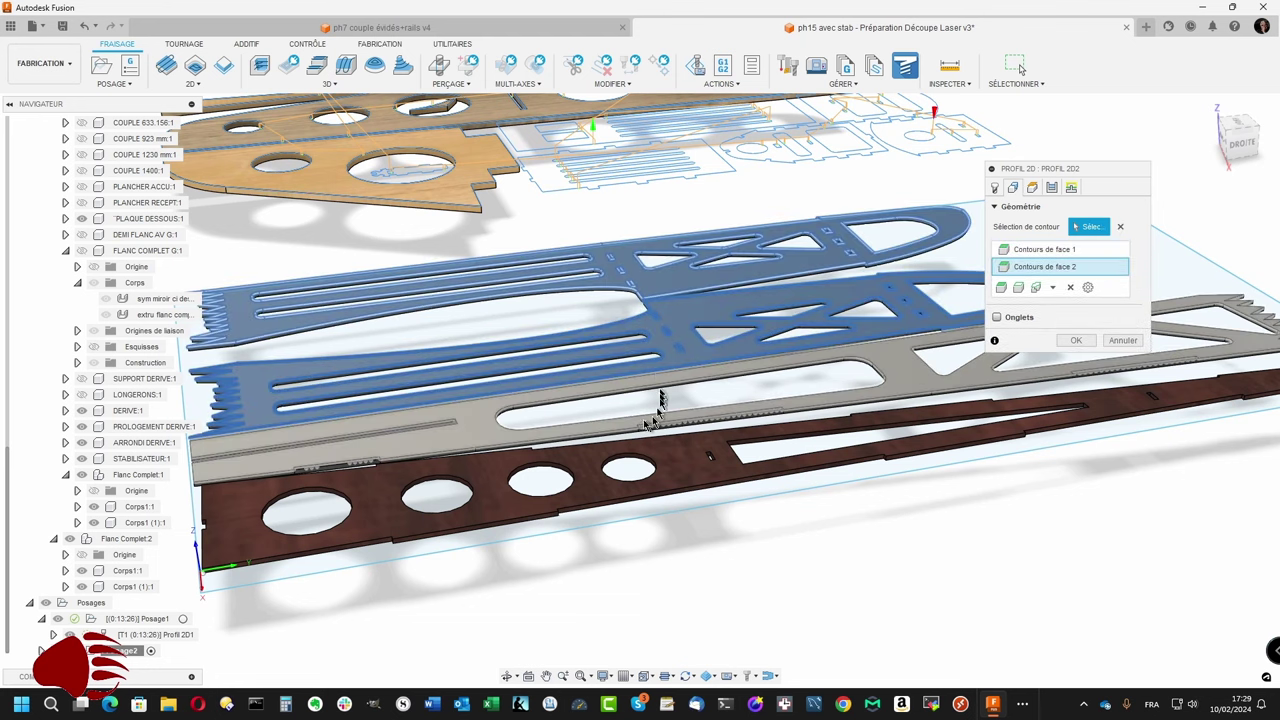
{"action": "left_click", "coordinate": [495, 430]}
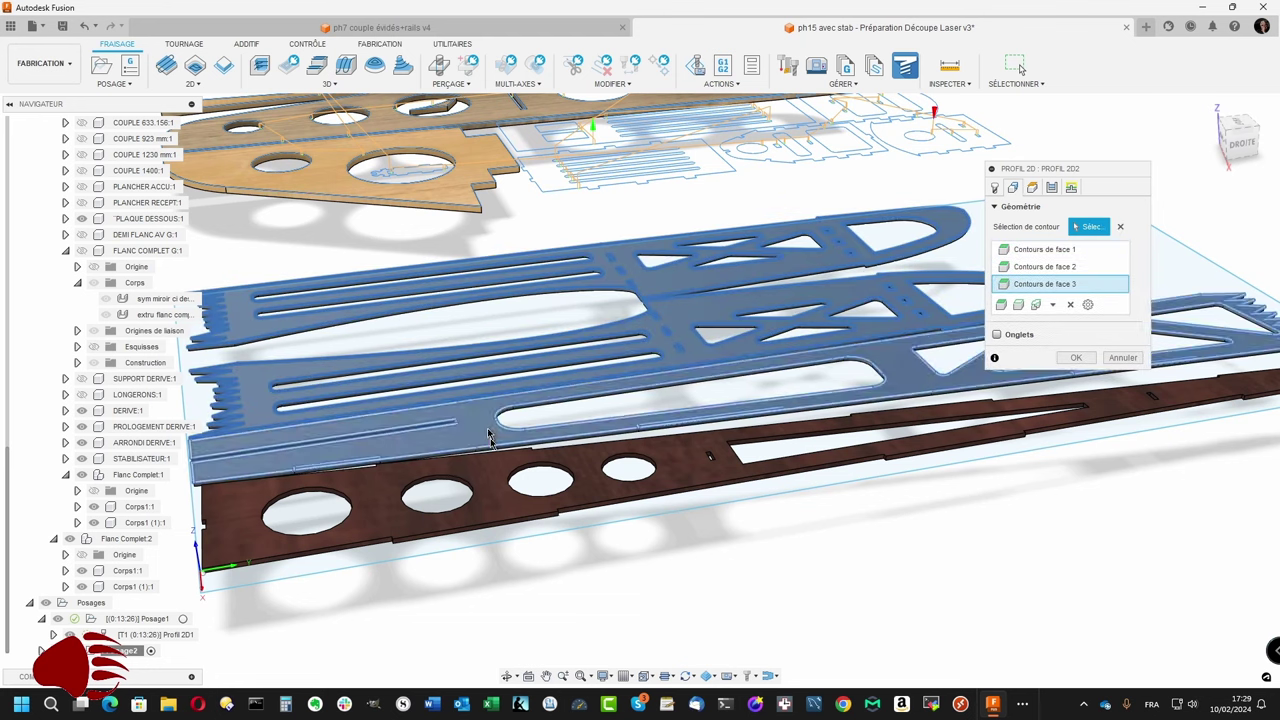
{"action": "left_click", "coordinate": [504, 495]}
Step: Review the Hauteurs and Passes settings and generate the profile cut
{"action": "scroll", "coordinate": [612, 490], "scroll_direction": "down", "scroll_amount": 3}
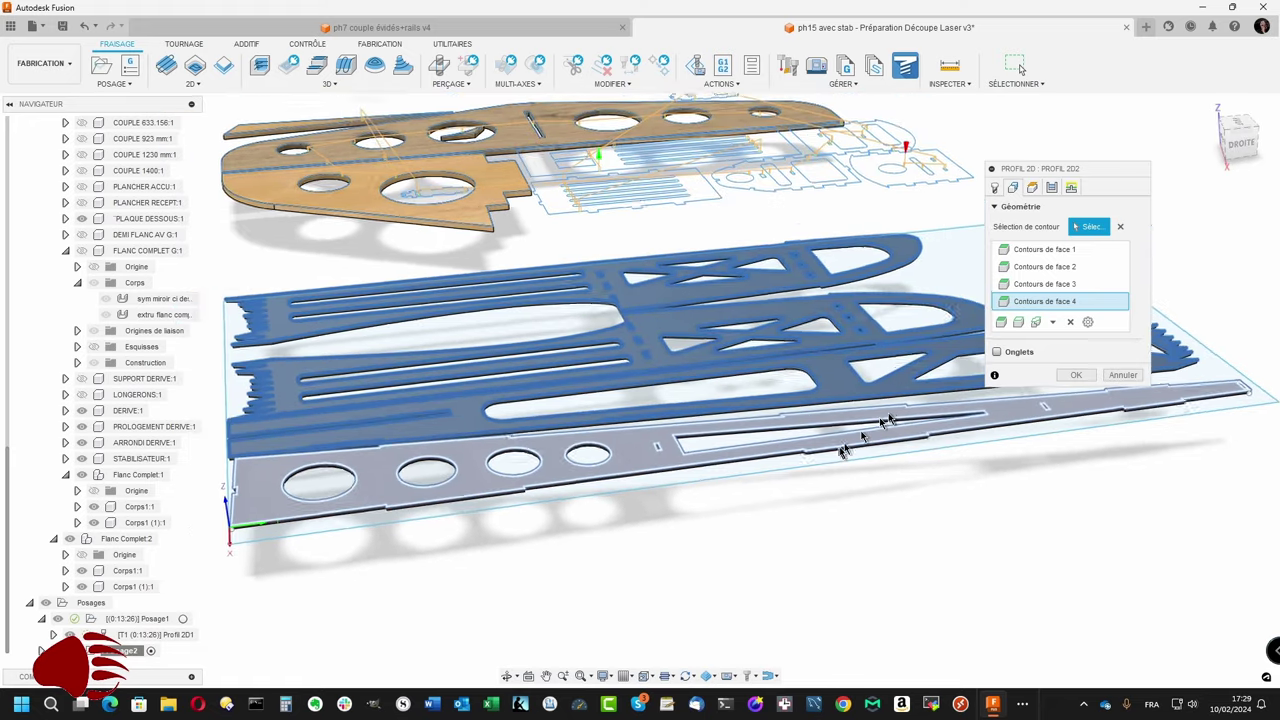
{"action": "left_click", "coordinate": [1032, 188]}
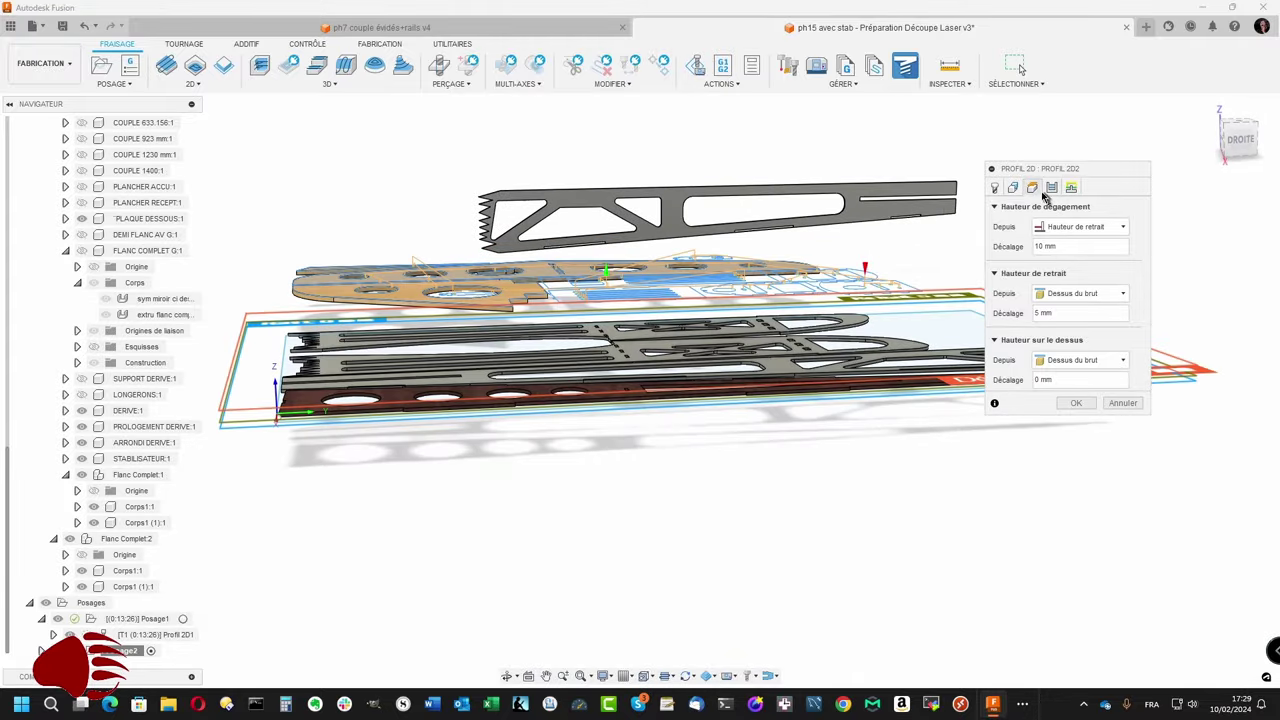
{"action": "left_click", "coordinate": [1052, 189]}
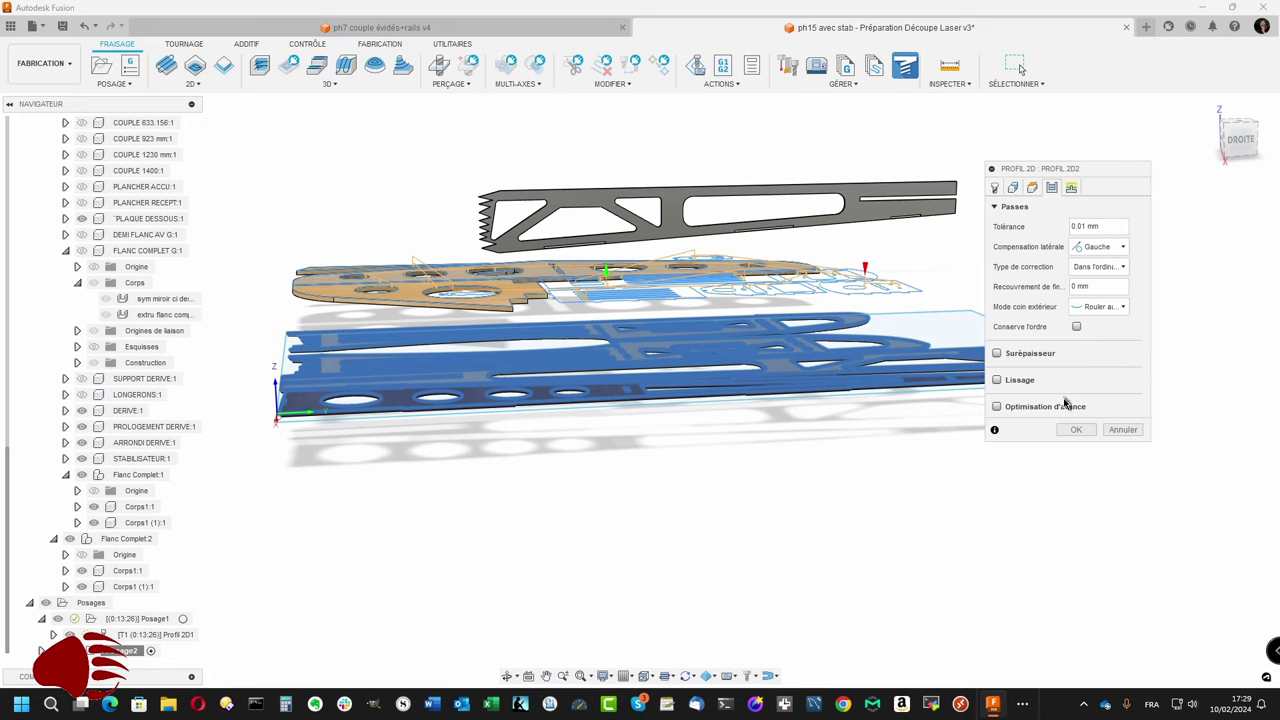
{"action": "left_click", "coordinate": [1075, 430]}
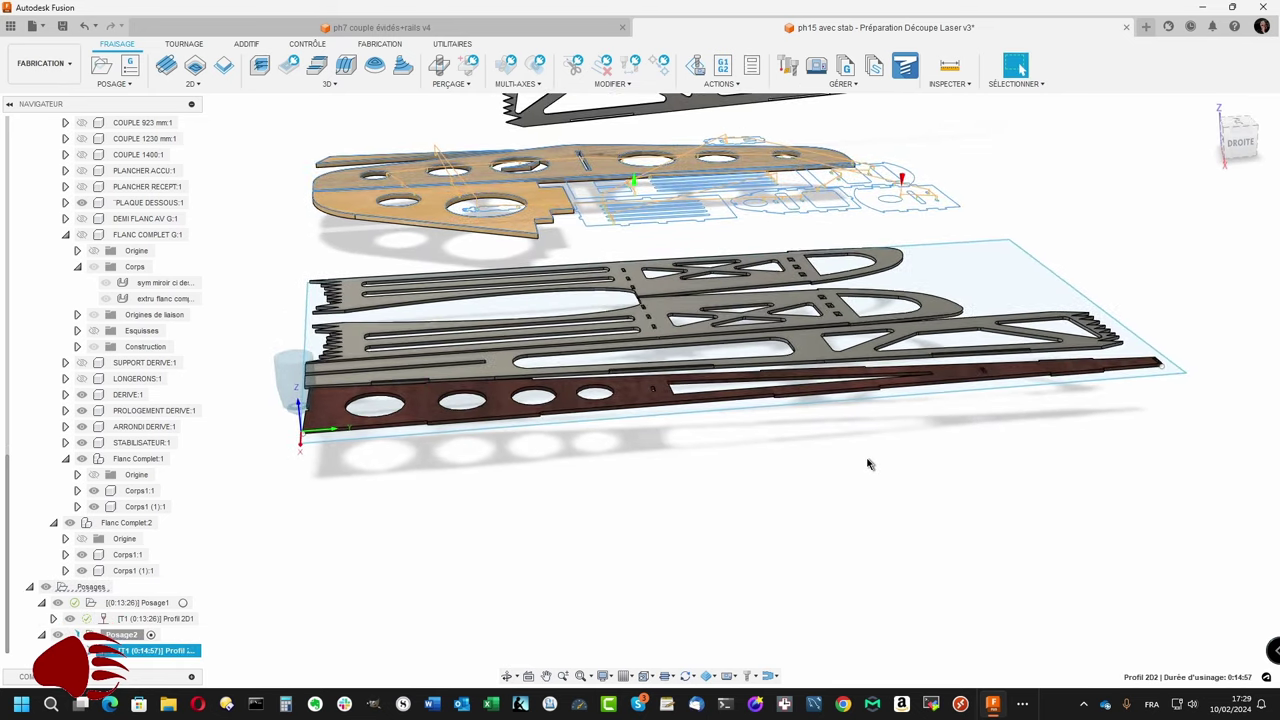
Step: Open the Posage2 simulation and play back the cutting toolpath
{"action": "right_click", "coordinate": [158, 634]}
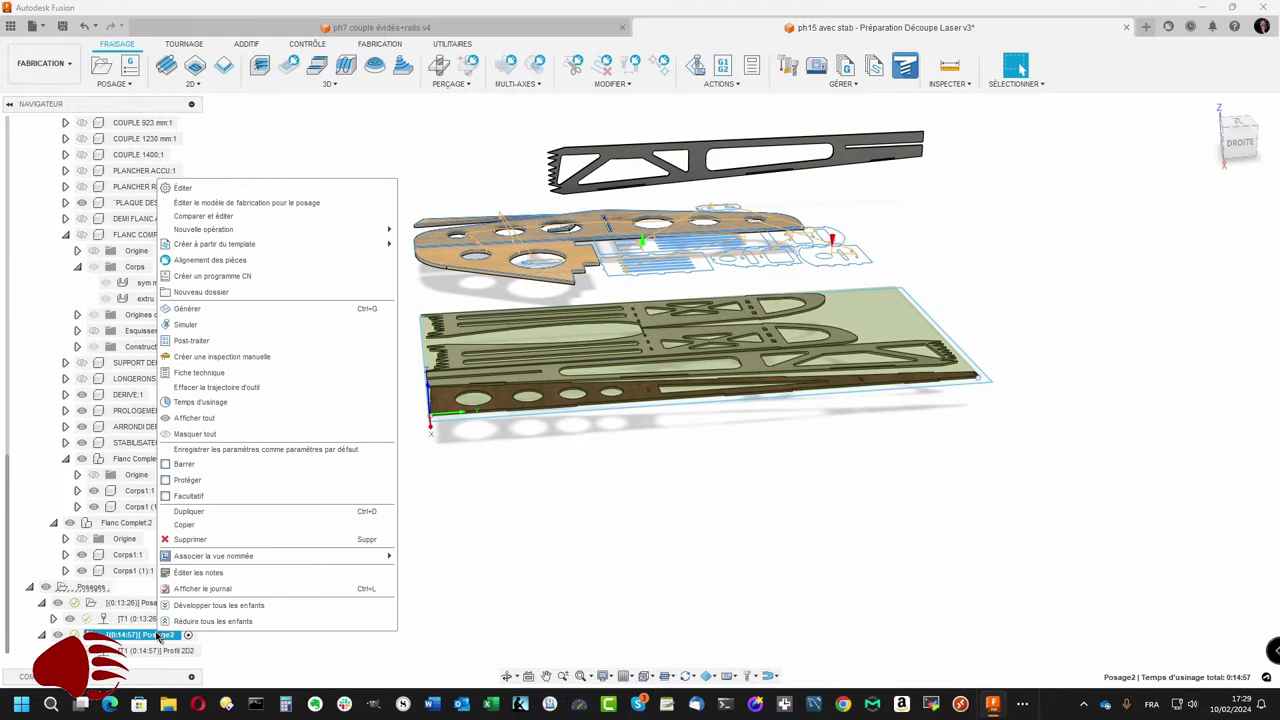
{"action": "left_click", "coordinate": [188, 326]}
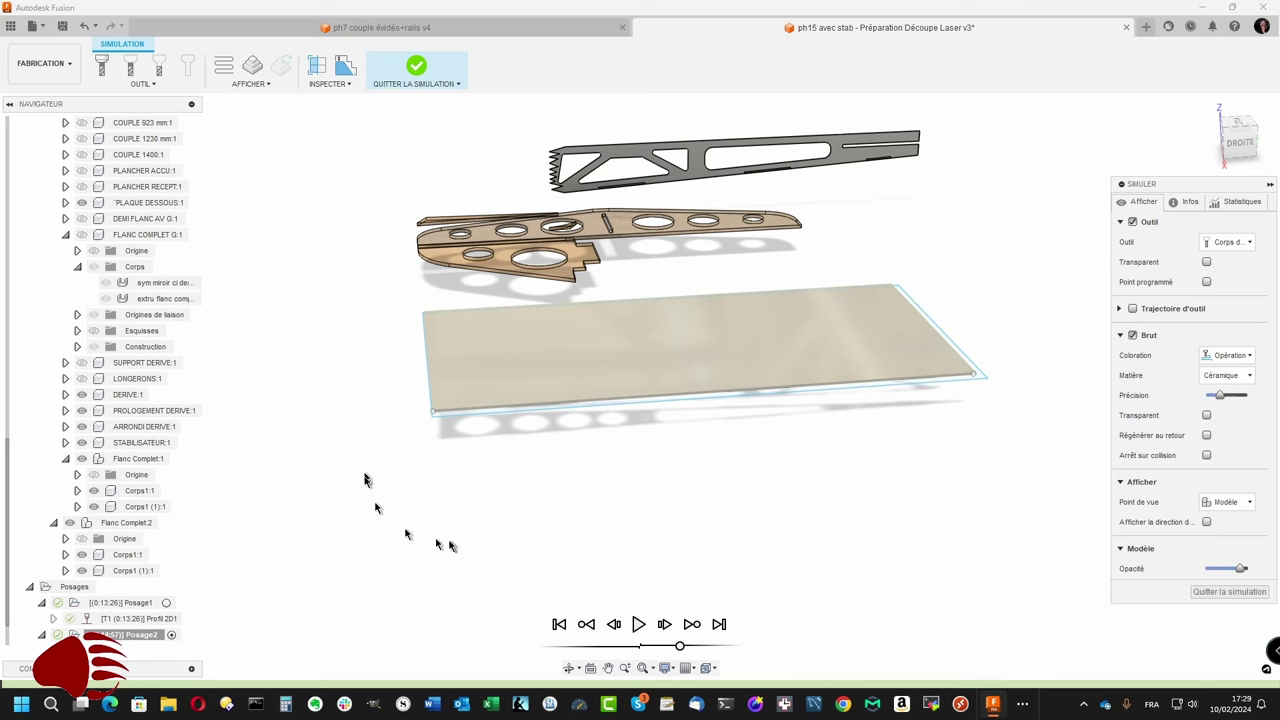
{"action": "left_click", "coordinate": [638, 625]}
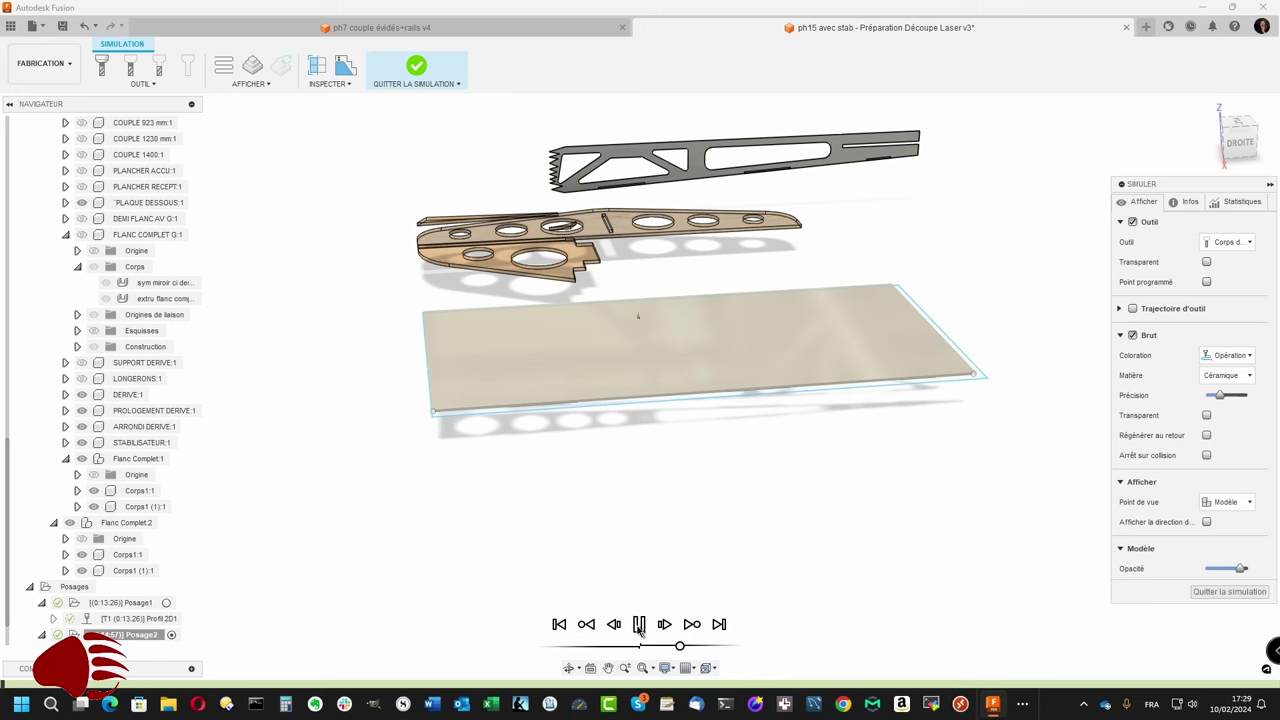